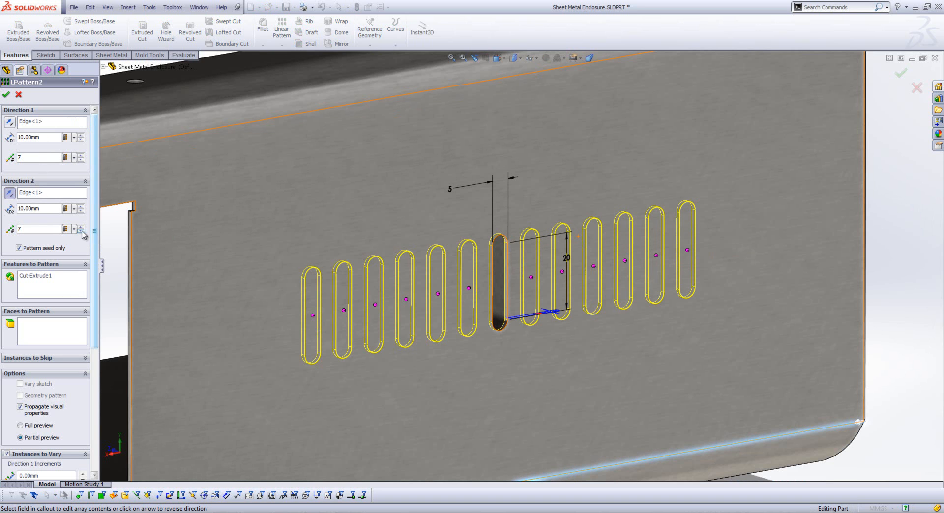
Step: Turn on the full preview for the varying vertical slot pattern and accept the pattern edit
scroll(79, 364, down, 5)
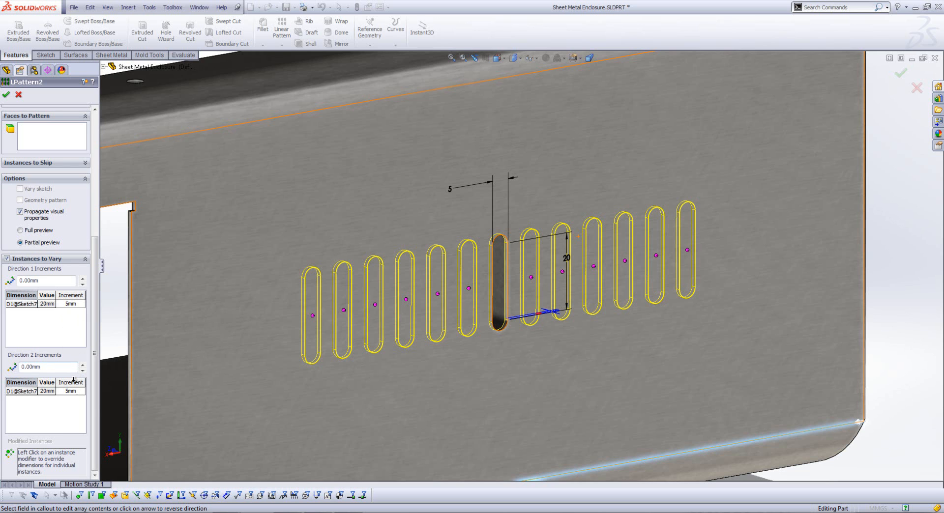
click(26, 232)
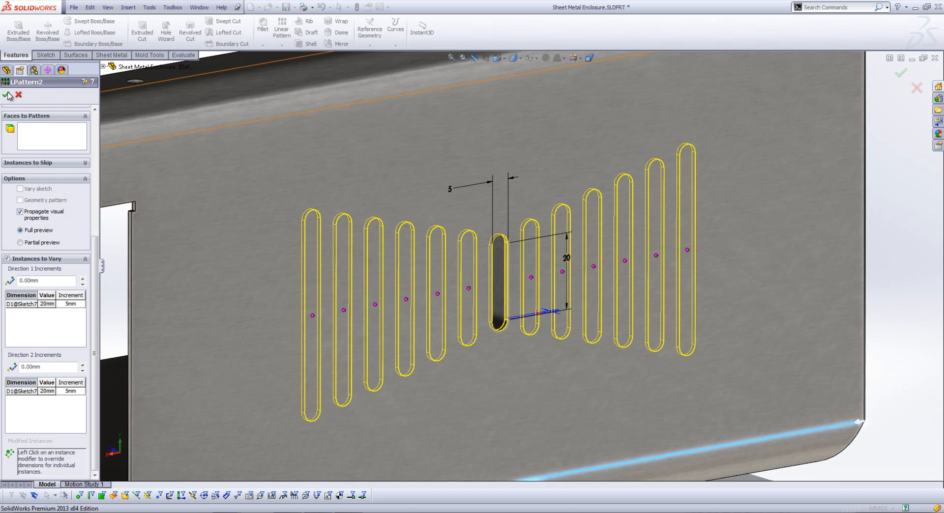
key(Return)
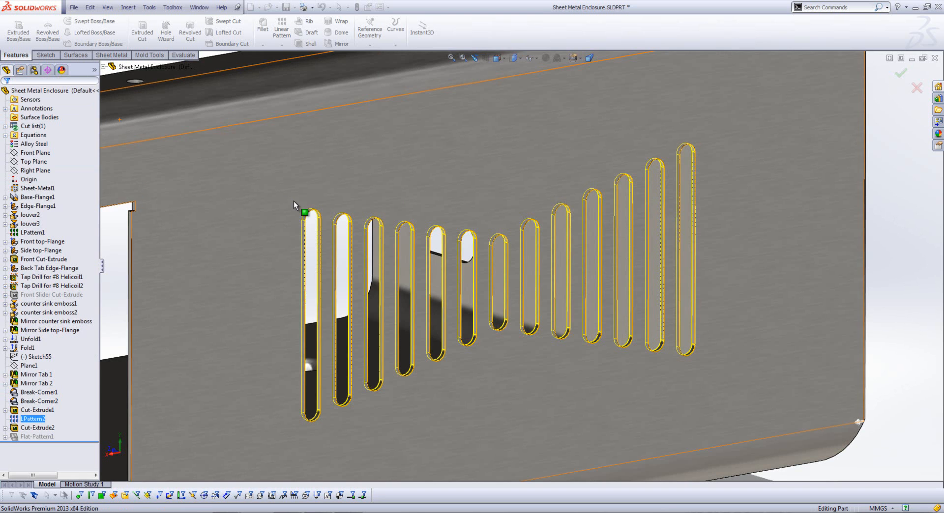
Step: Start a linear pattern and replace its preselected feature with the horizontal slot cut near the opposite side flange's lower corner
scroll(296, 202, up, 6)
middle_drag(369, 317, 199, 282)
scroll(319, 261, down, 6)
scroll(529, 376, down, 2)
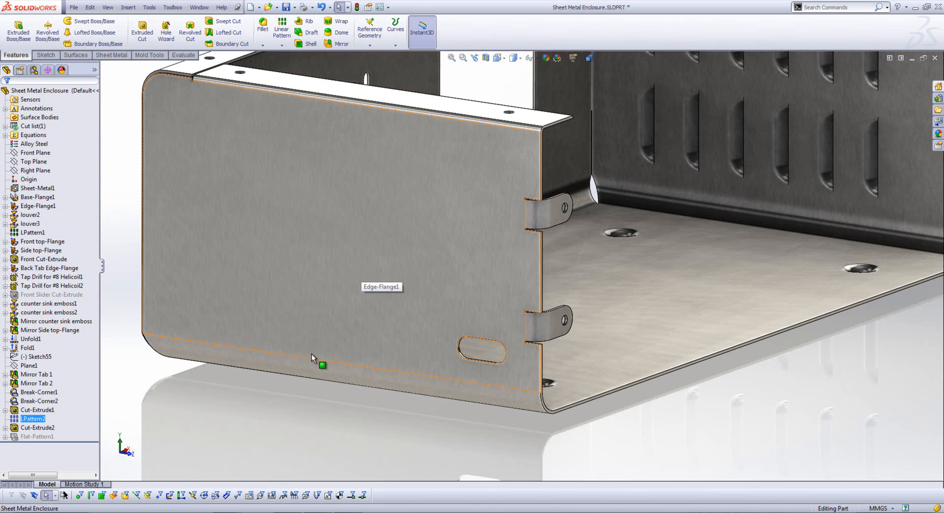
click(281, 29)
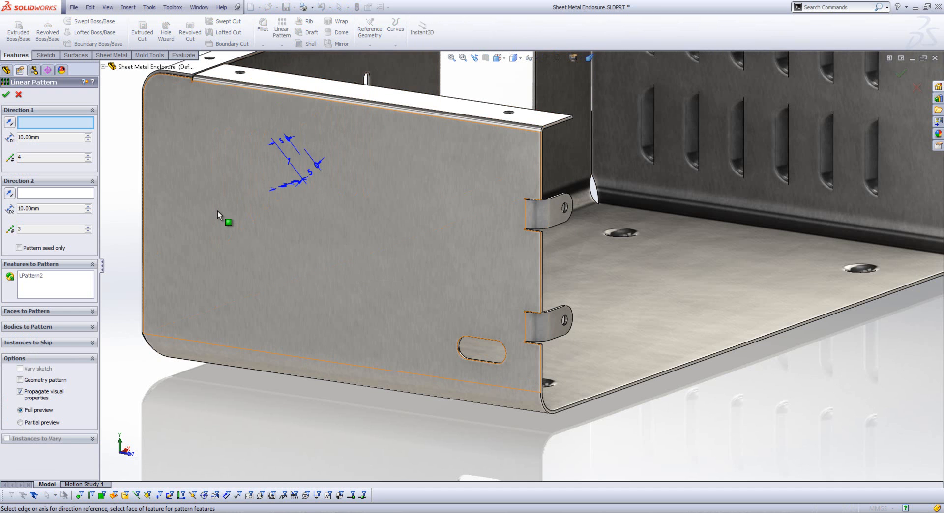
right_click(80, 278)
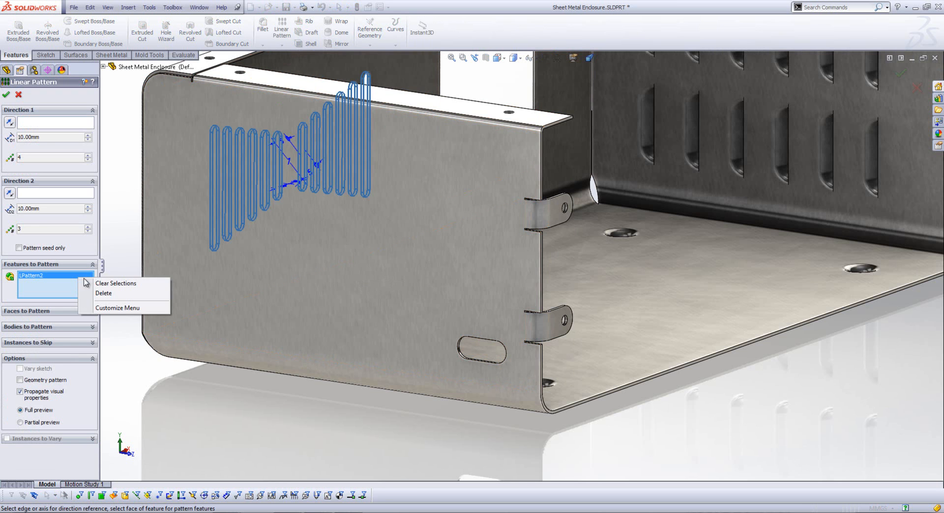
click(115, 283)
scroll(478, 355, down, 3)
scroll(478, 355, down, 2)
click(443, 329)
scroll(400, 302, up, 3)
scroll(400, 303, up, 5)
scroll(362, 186, down, 1)
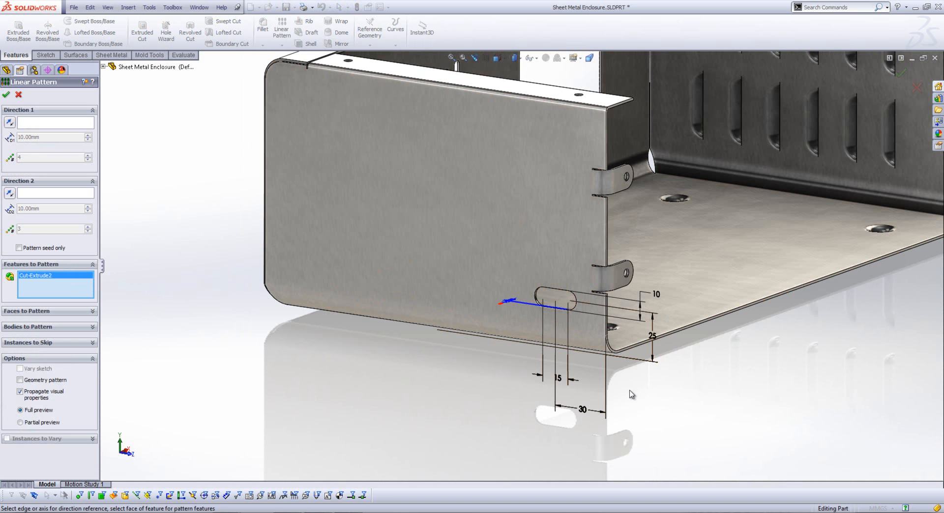
Step: Set Direction 1 along the flange's bottom bend edge, reversed, with 30 mm spacing and 4 instances, using partial preview
click(51, 127)
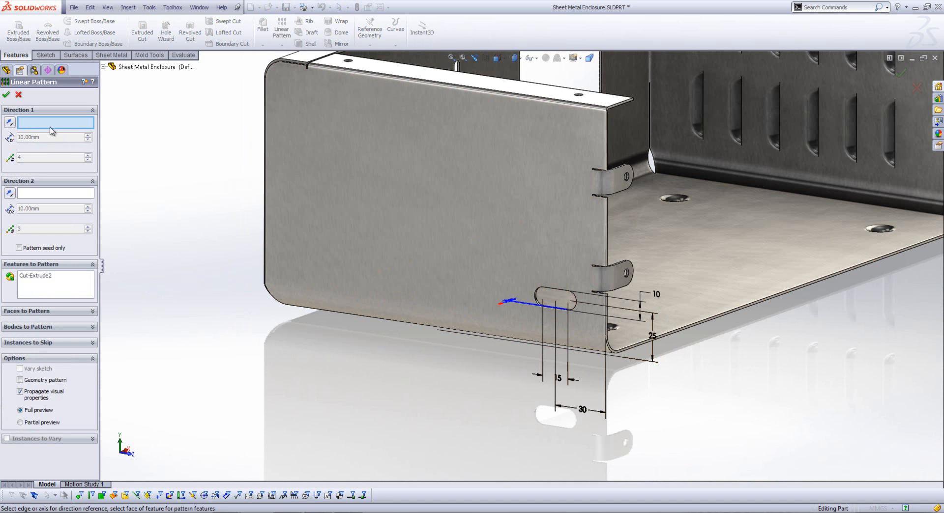
click(324, 293)
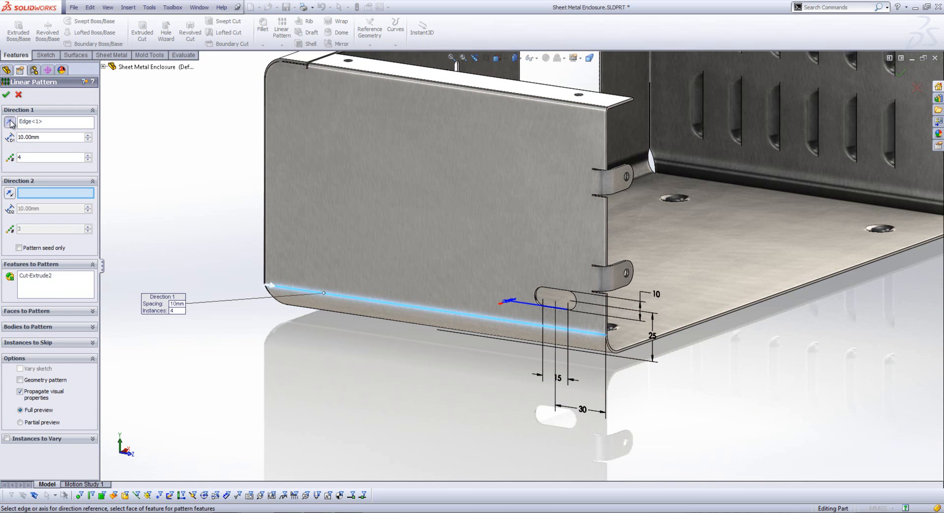
double_click(34, 137)
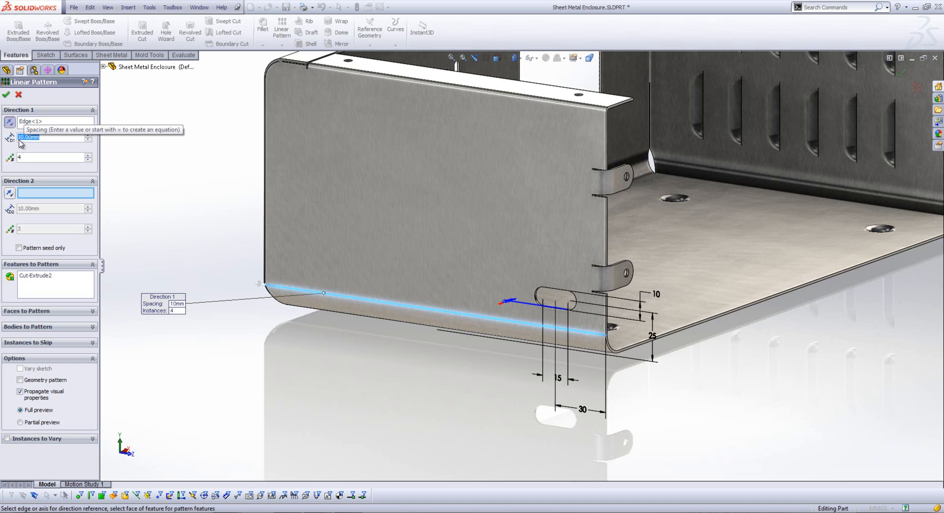
text(30)
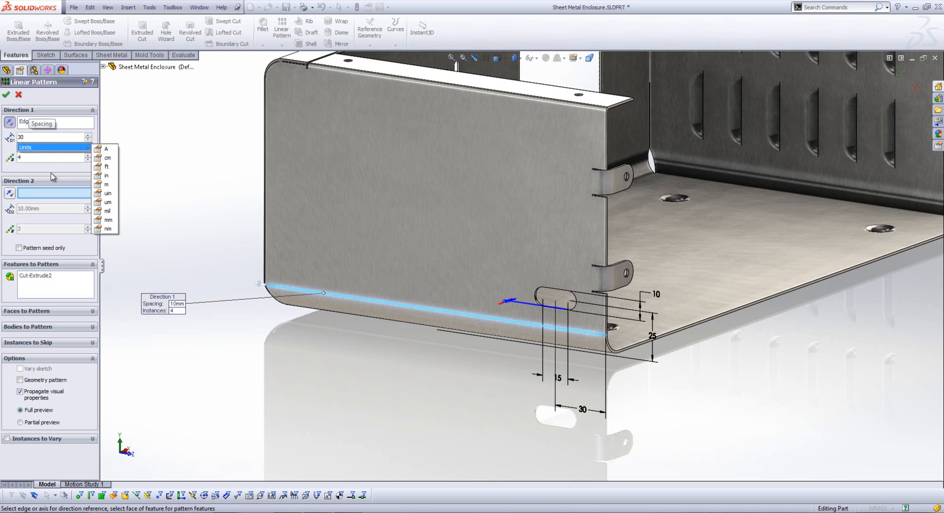
click(46, 158)
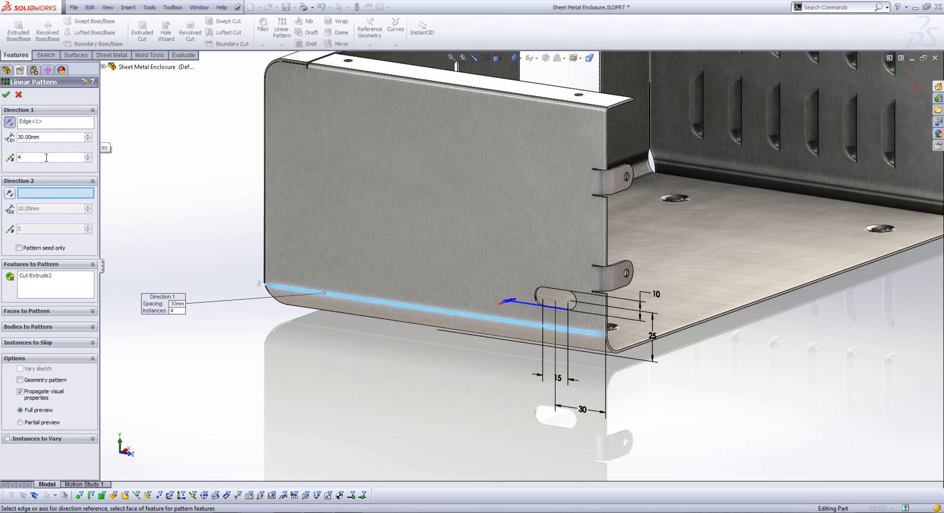
text(4)
click(20, 422)
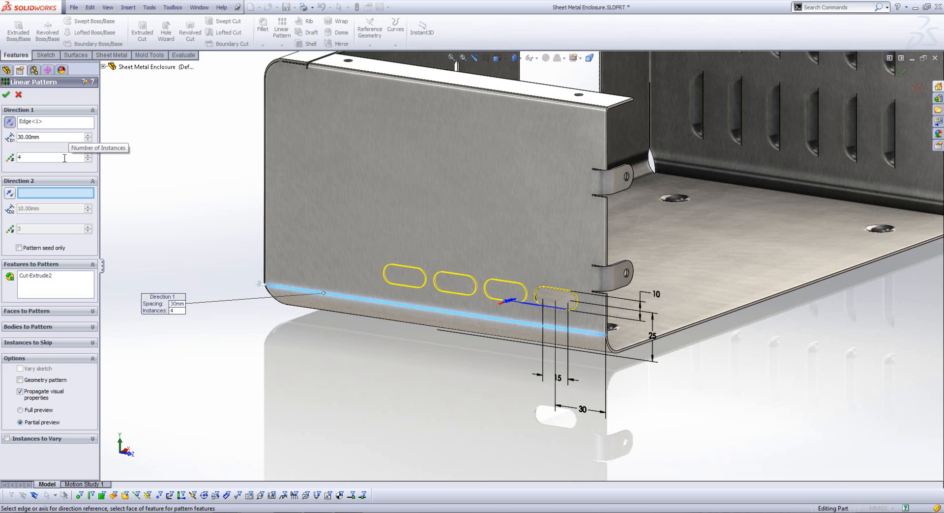
Step: Set Direction 2 upward along the flange's vertical edge with 30 mm spacing, keeping Direction 1 running across the flange face
click(606, 234)
click(9, 122)
click(54, 208)
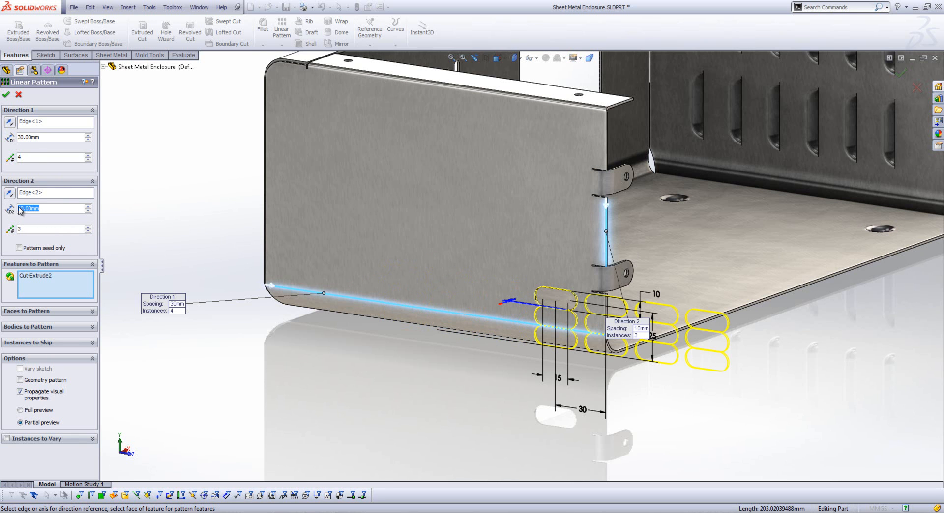
text(30)
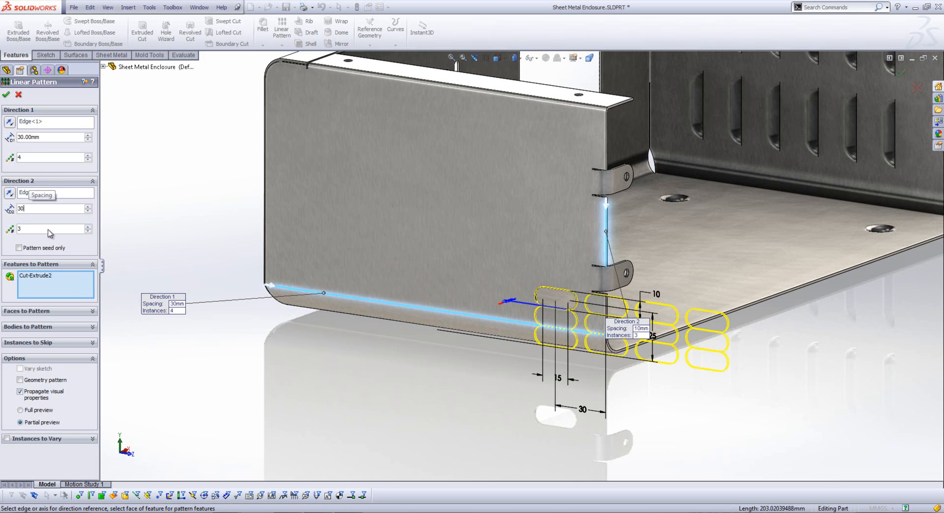
key(Return)
click(10, 193)
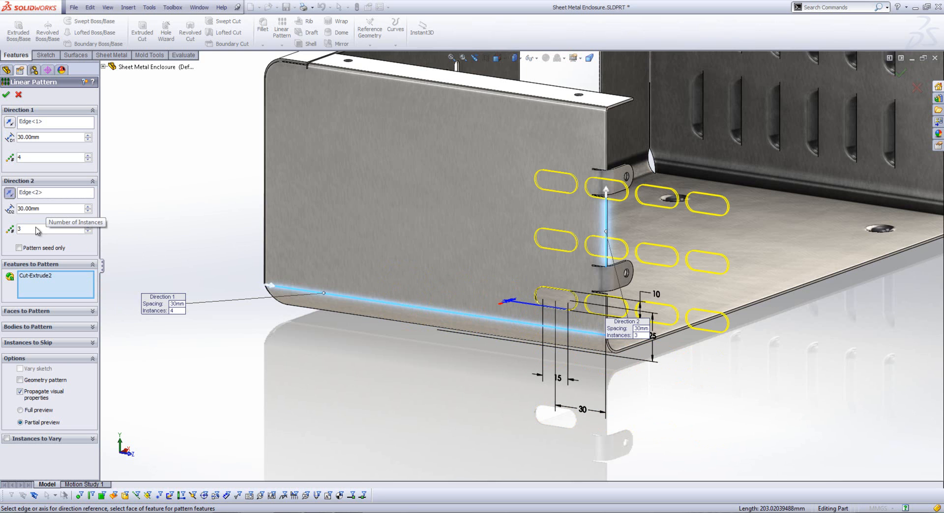
click(10, 122)
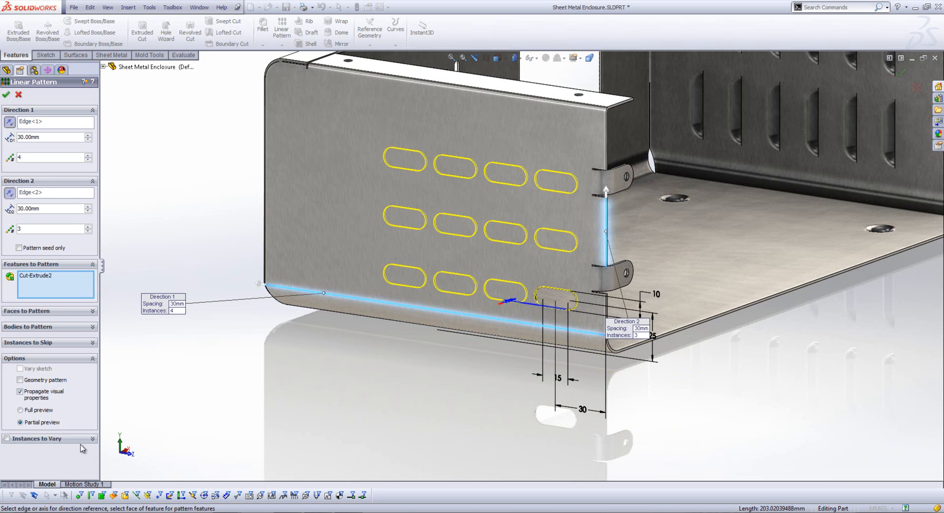
Step: Enable Instances to Vary and set the Direction 1 spacing increment to 10 mm
click(28, 441)
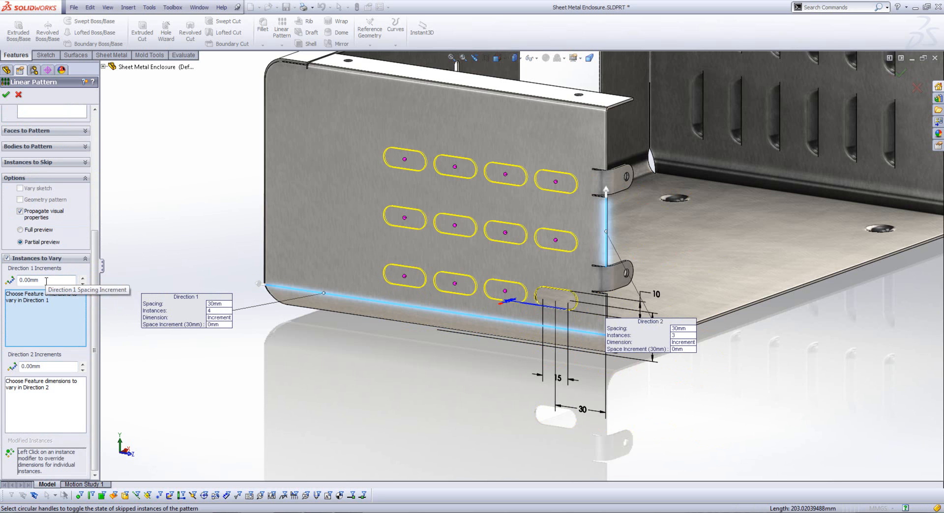
double_click(30, 279)
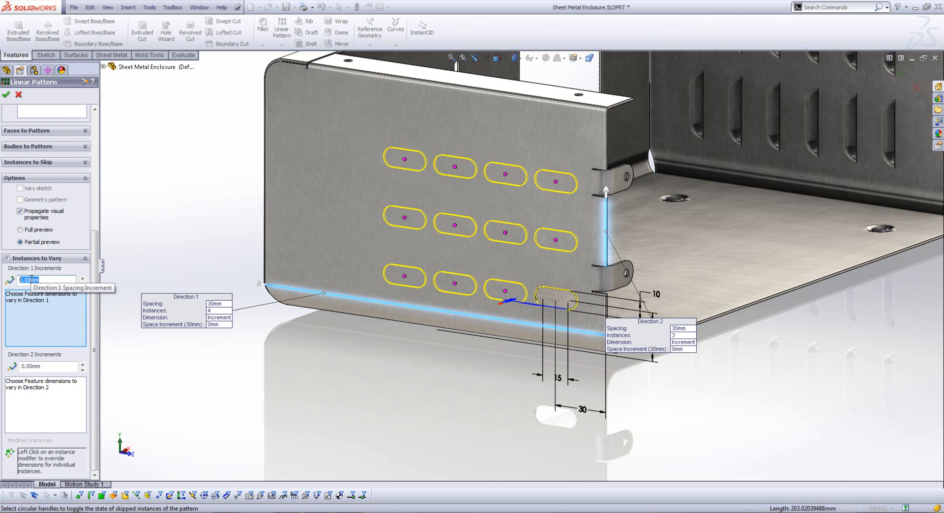
text(10)
click(48, 314)
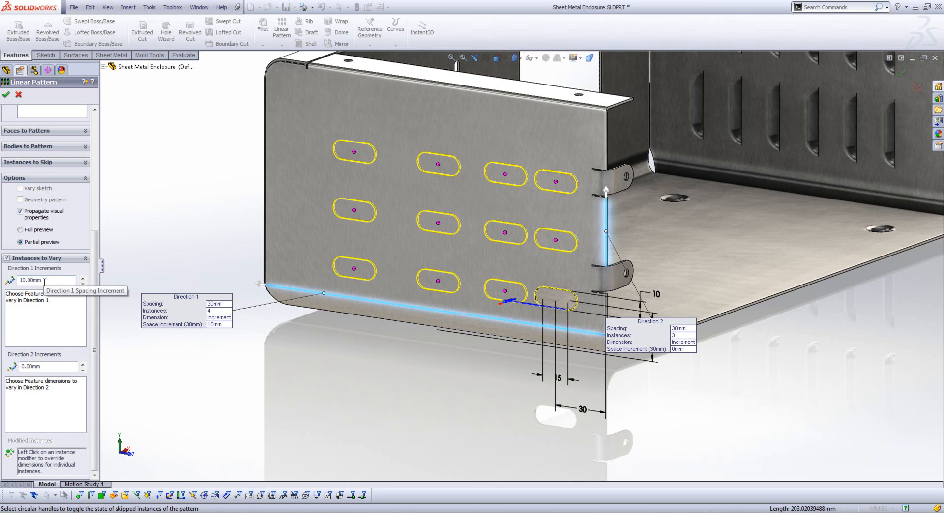
Step: Vary the slot's 15 mm length dimension by 5 mm per instance in Direction 1 and turn on the full preview
click(42, 319)
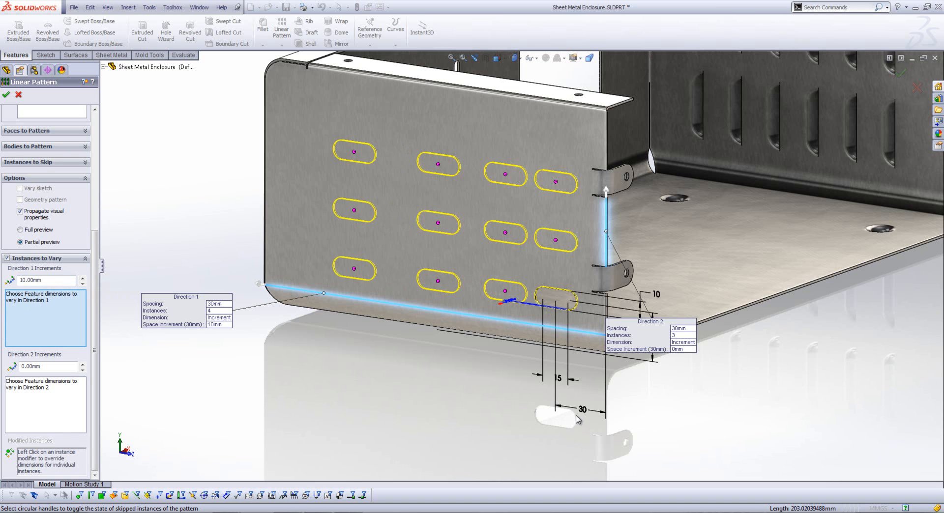
click(560, 380)
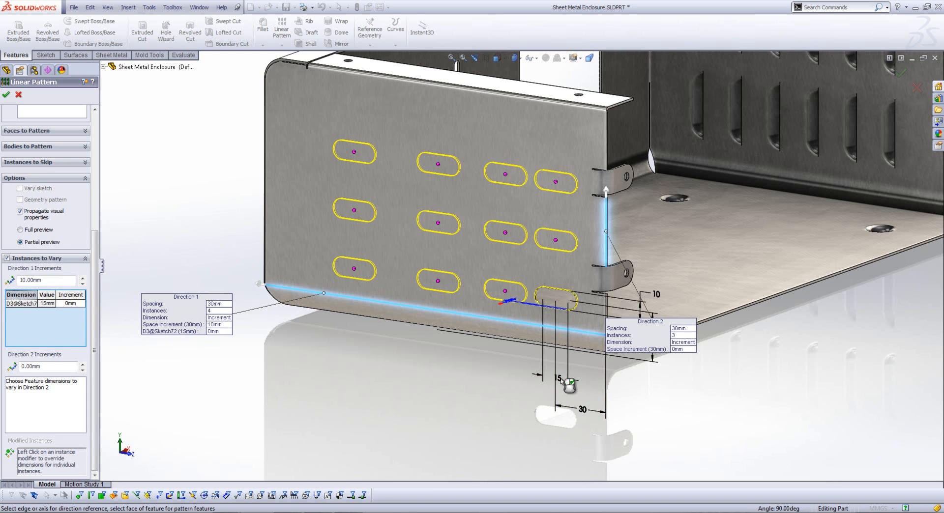
click(74, 306)
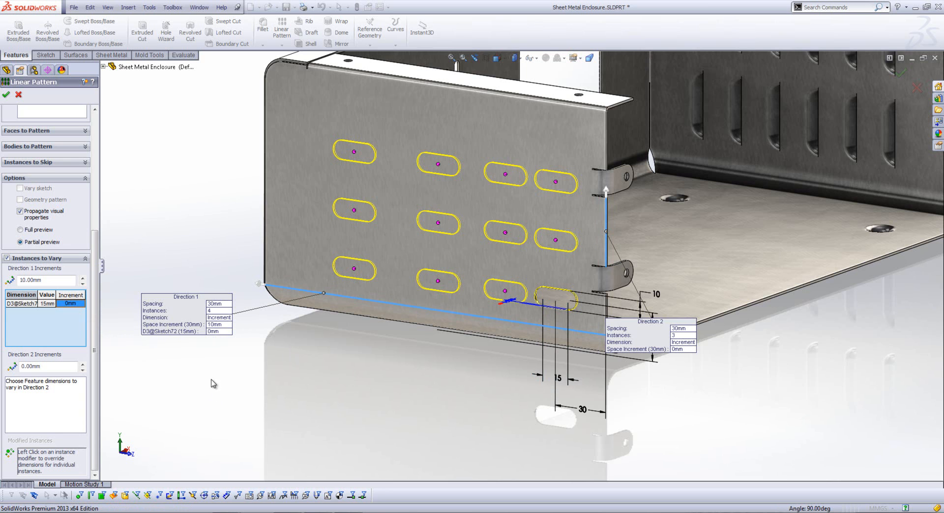
click(215, 332)
text(5)
key(Return)
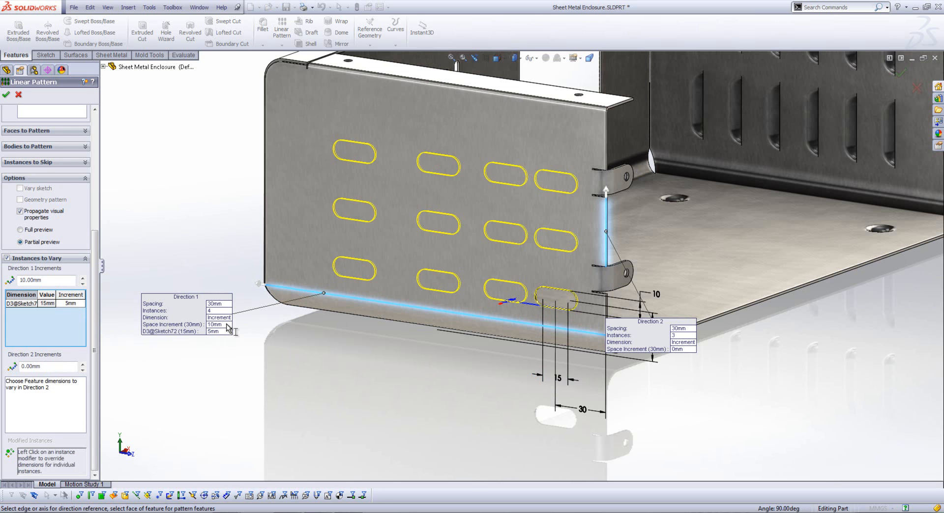
click(46, 231)
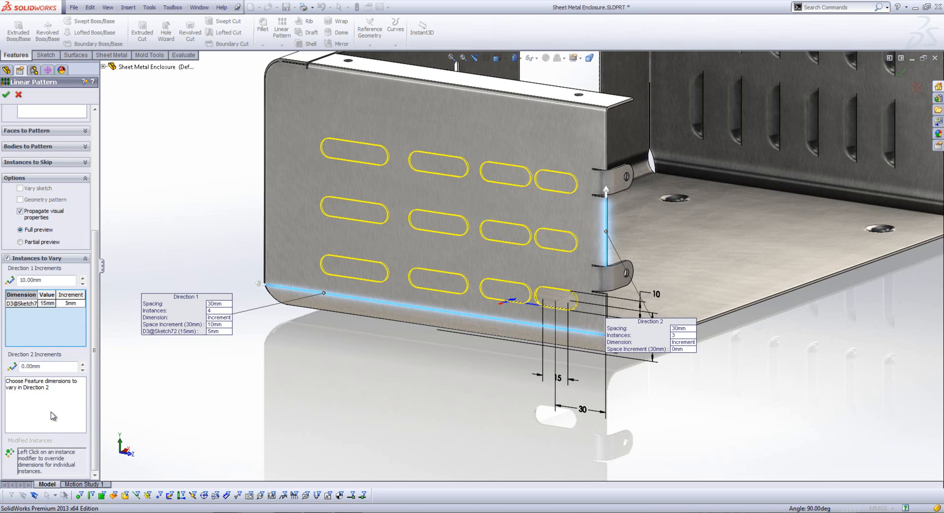
Step: Set the Direction 2 spacing increment to 30 mm
double_click(54, 367)
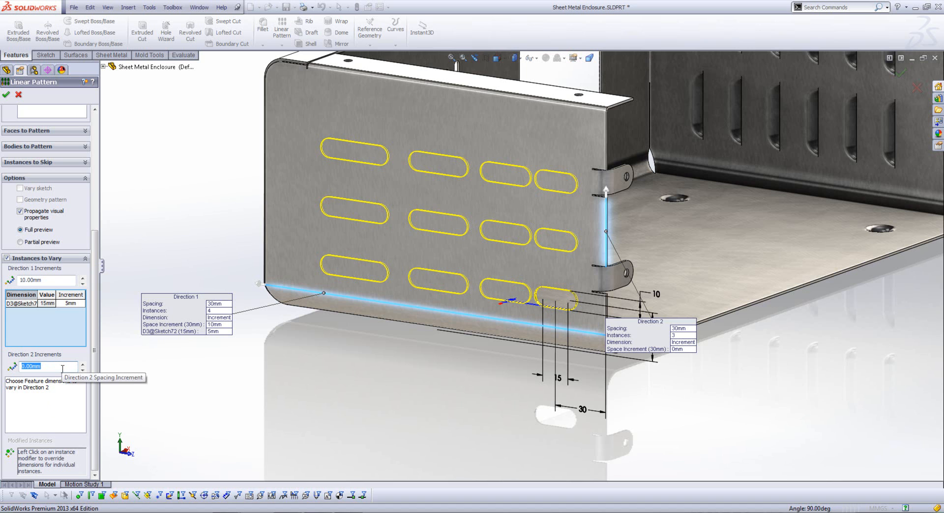
text(30)
click(71, 403)
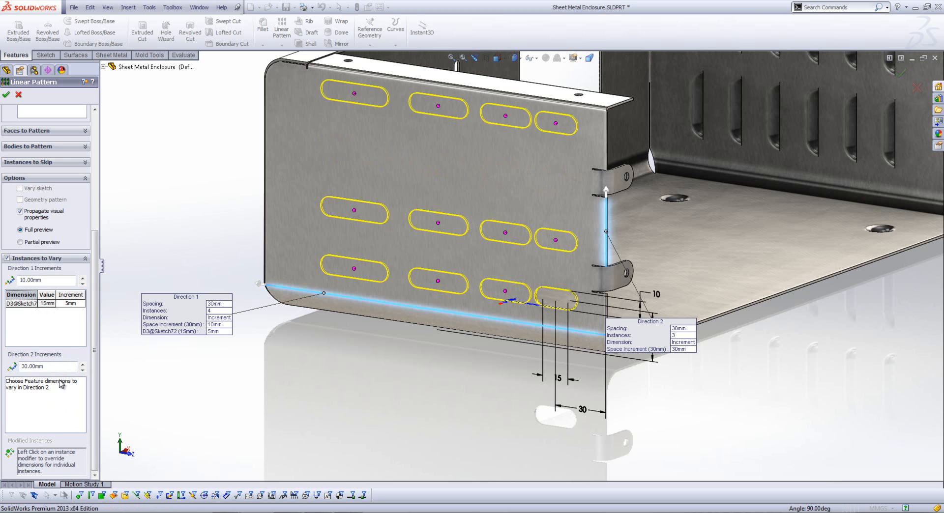
Step: Override the Direction 1 spacing of pattern instance (4, 1) with 150 mm and accept the linear pattern
click(354, 269)
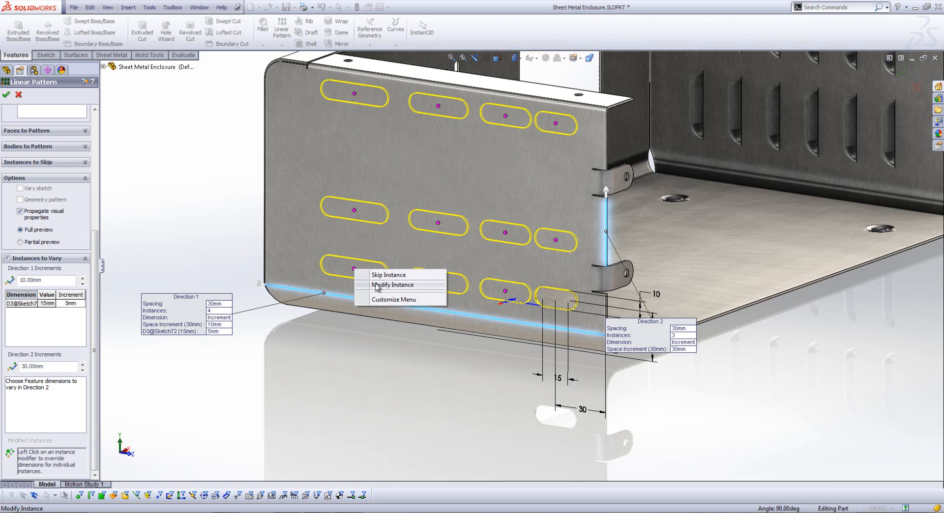
click(392, 285)
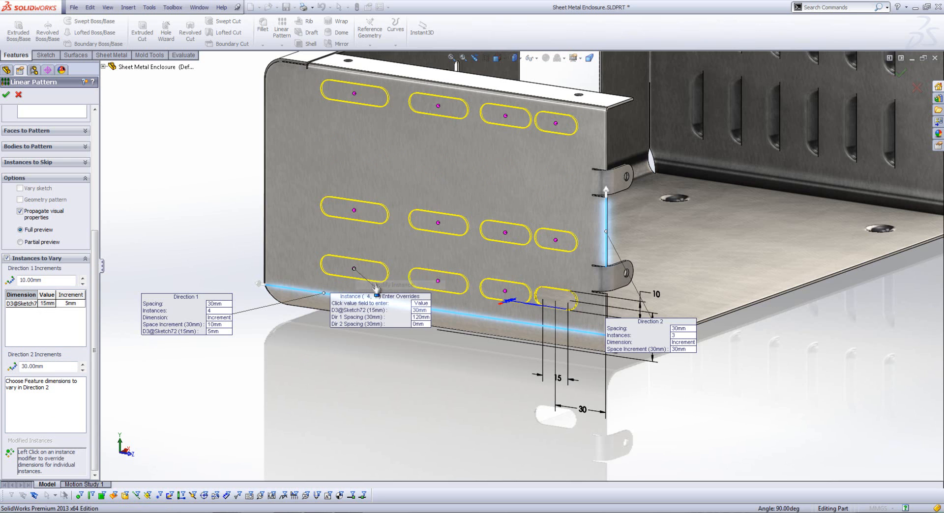
click(422, 317)
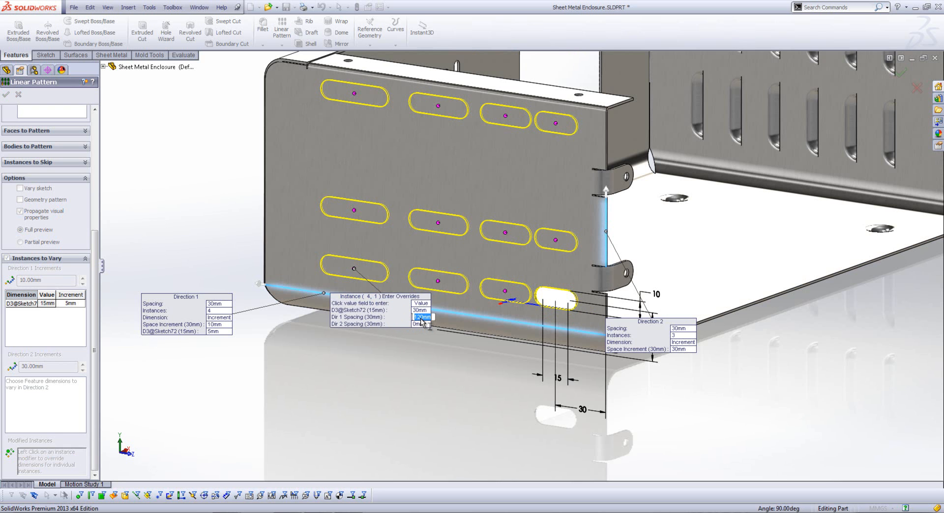
text(150)
key(Return)
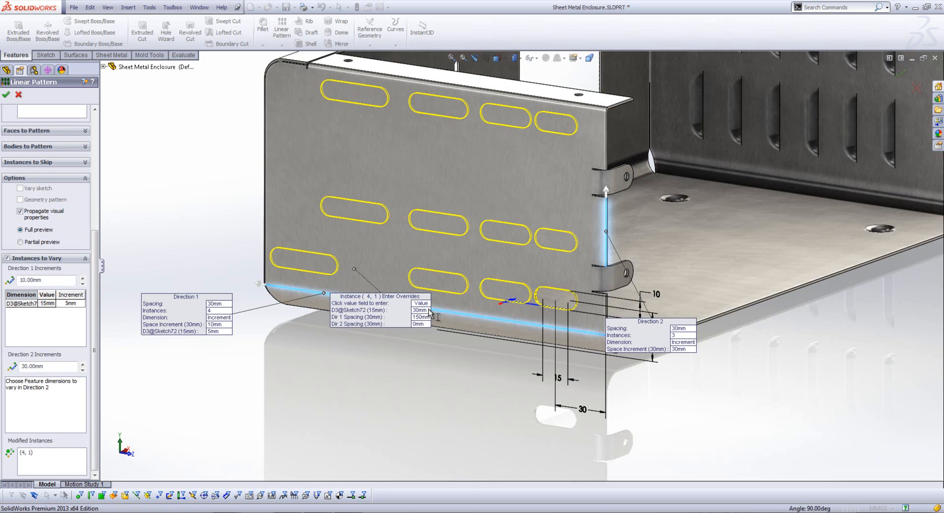
click(6, 94)
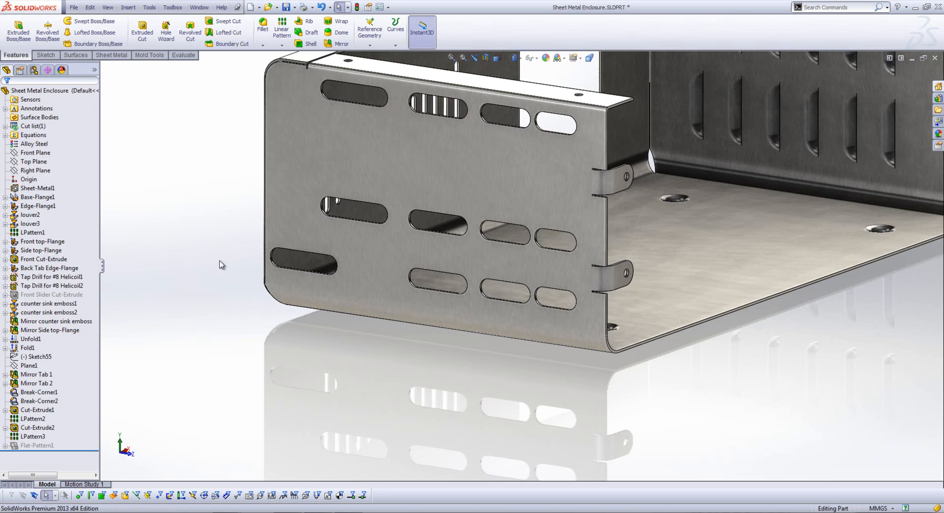
Step: Switch to the presentation window and advance past the Session One topic slide
key(super+Tab)
key(super+Tab)
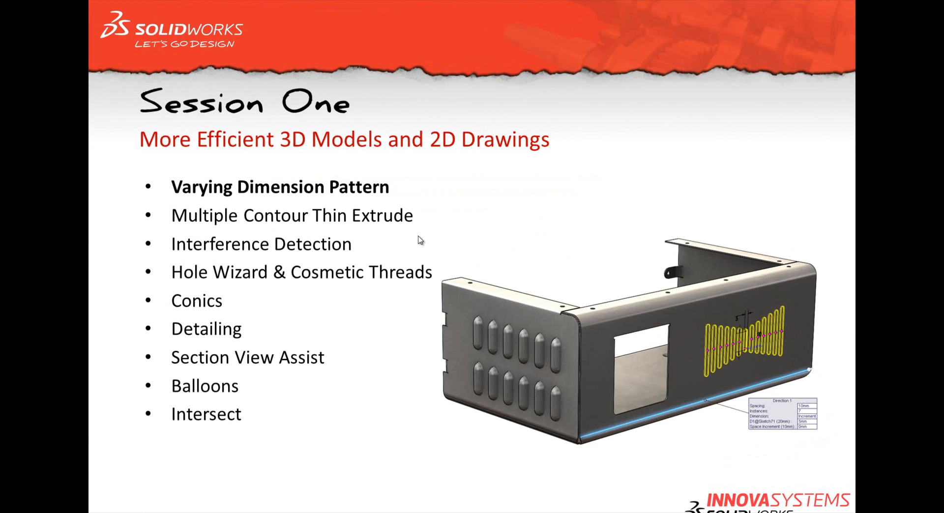
click(450, 238)
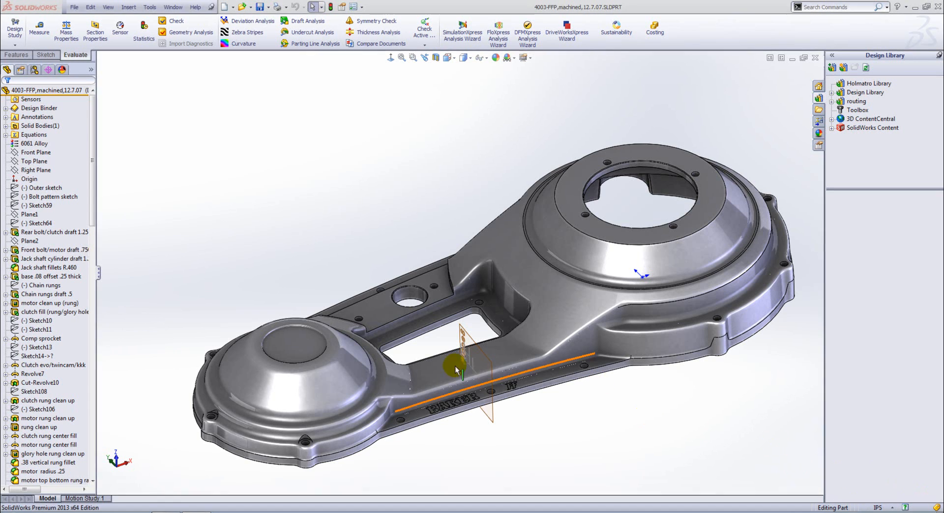
Step: Inspect the open-line sketch on the plane across the rung by opening it for editing and exiting it unchanged
scroll(468, 358, down, 8)
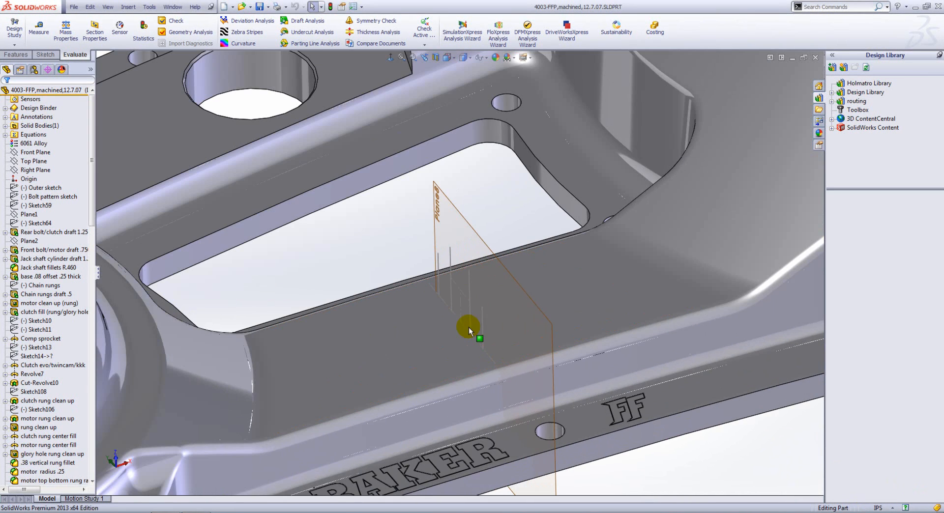
right_click(472, 323)
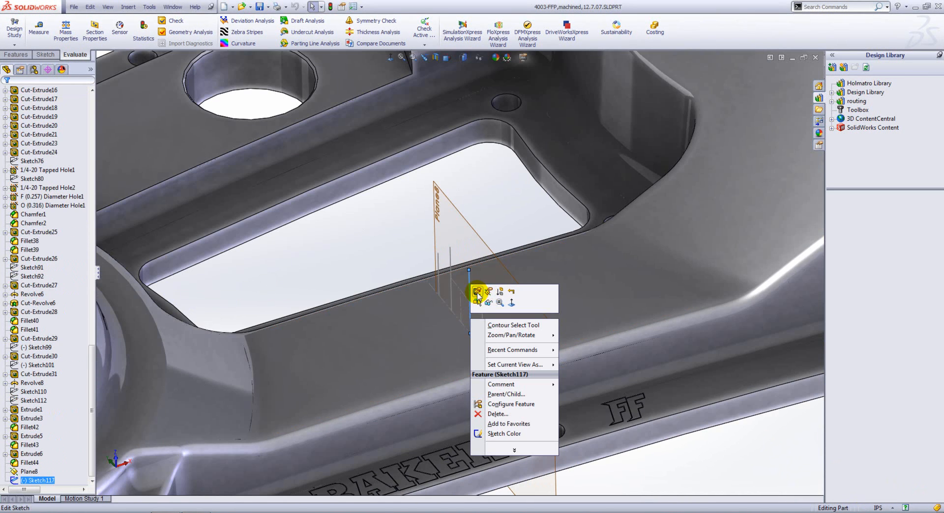
click(479, 295)
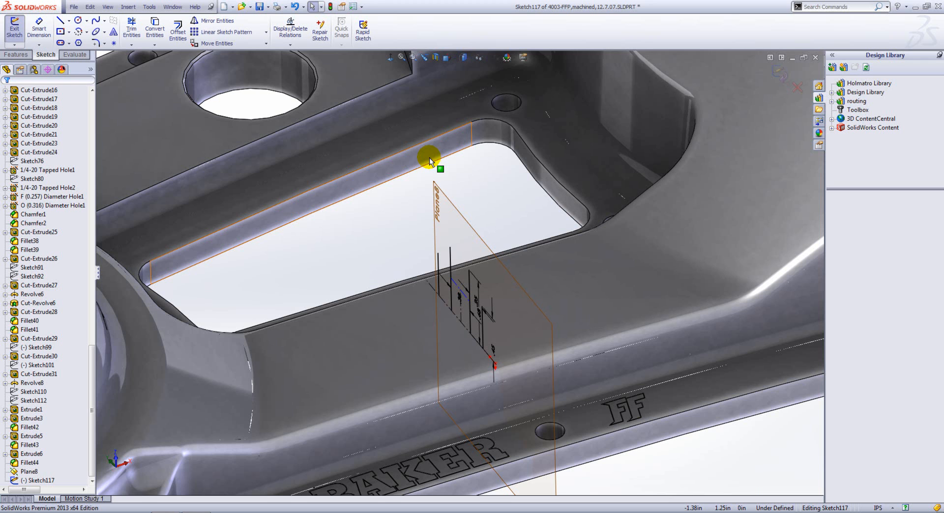
double_click(374, 226)
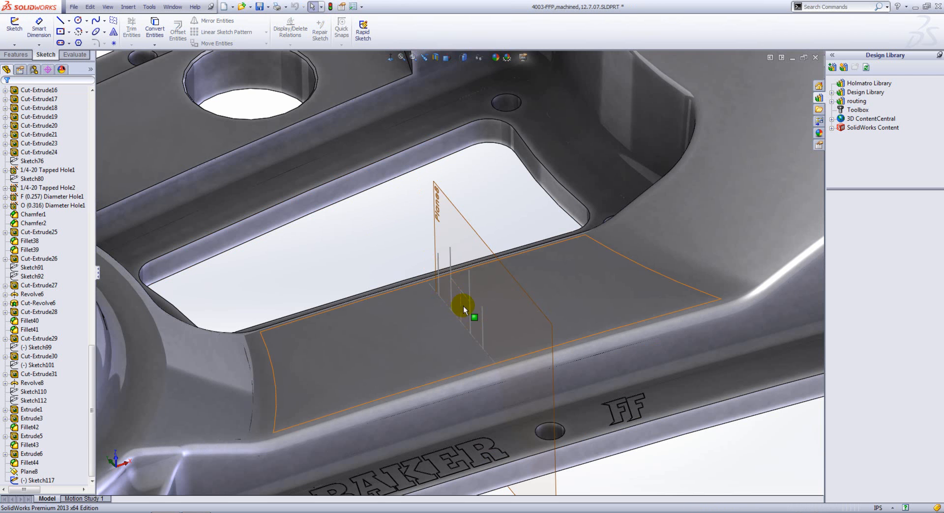
Step: Start a thin boss extrude of the open-line sketch and end Direction 1 up to the cover body
click(462, 308)
click(461, 306)
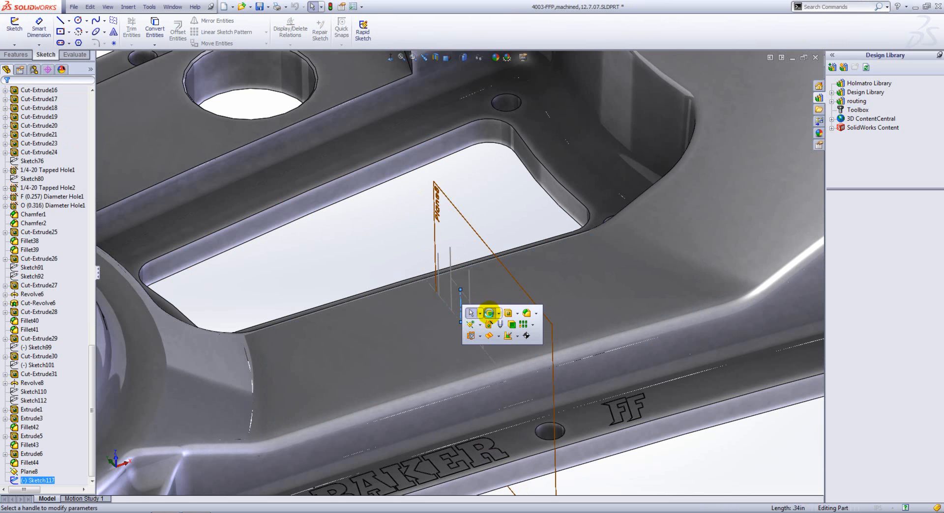
click(490, 313)
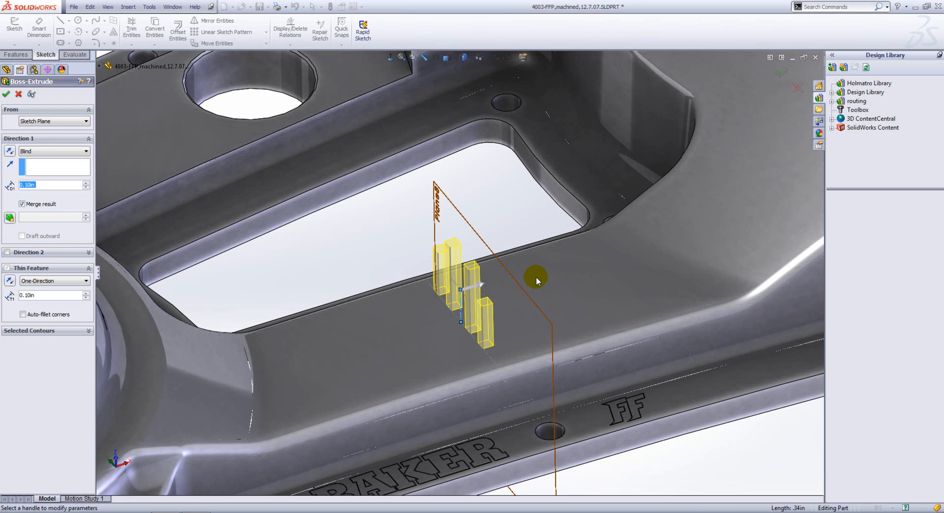
right_click(382, 261)
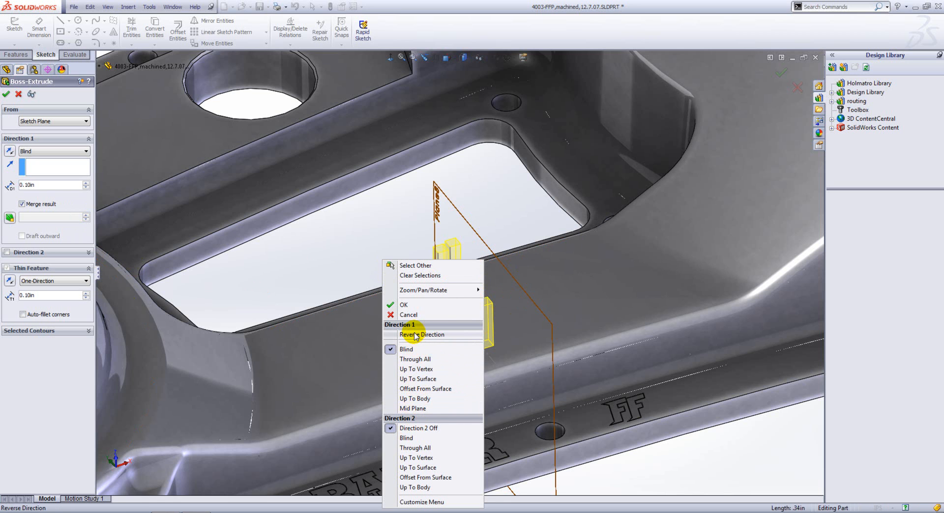
click(415, 399)
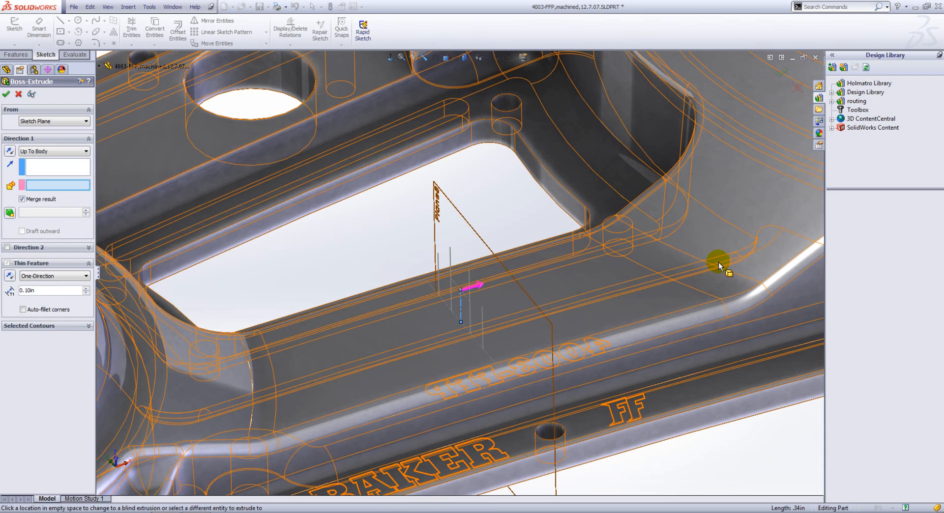
click(718, 264)
Step: Enable Direction 2 of the thin extrude as Up To Body, with the cover body as its end
right_click(444, 202)
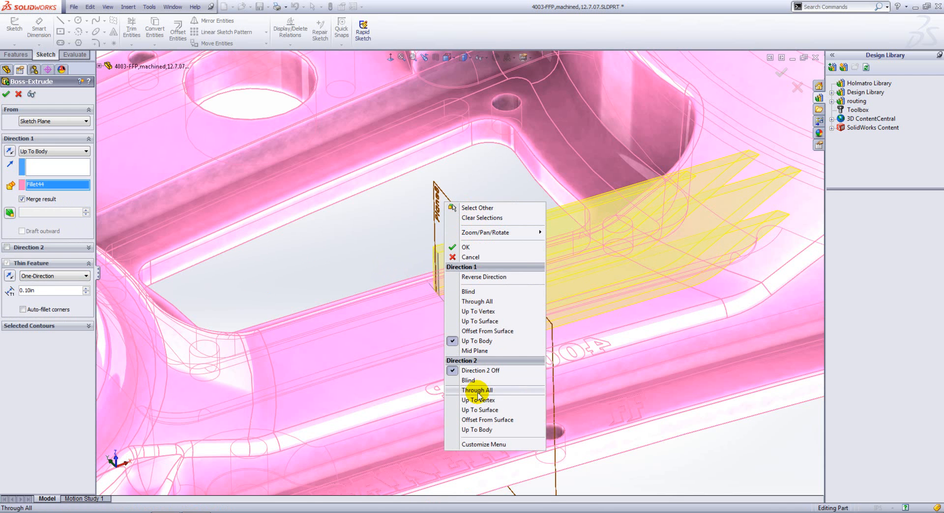
click(475, 429)
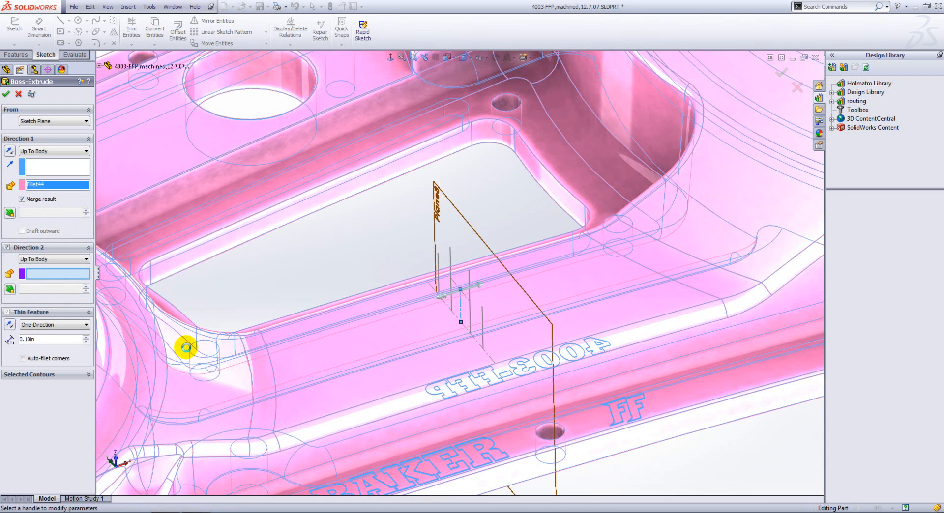
click(185, 347)
scroll(253, 264, up, 2)
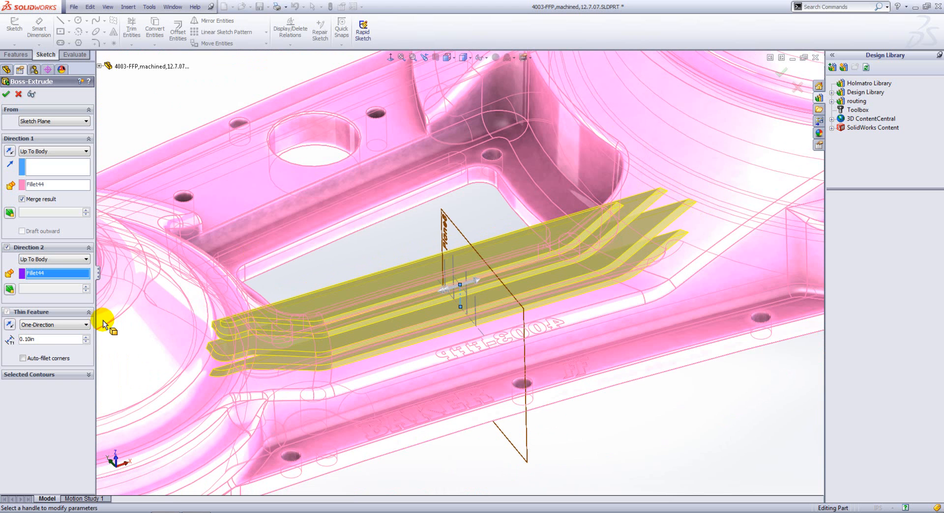
Step: Link the thin feature's wall thickness to the global variable "width" and accept the extrude
double_click(52, 342)
text(=)
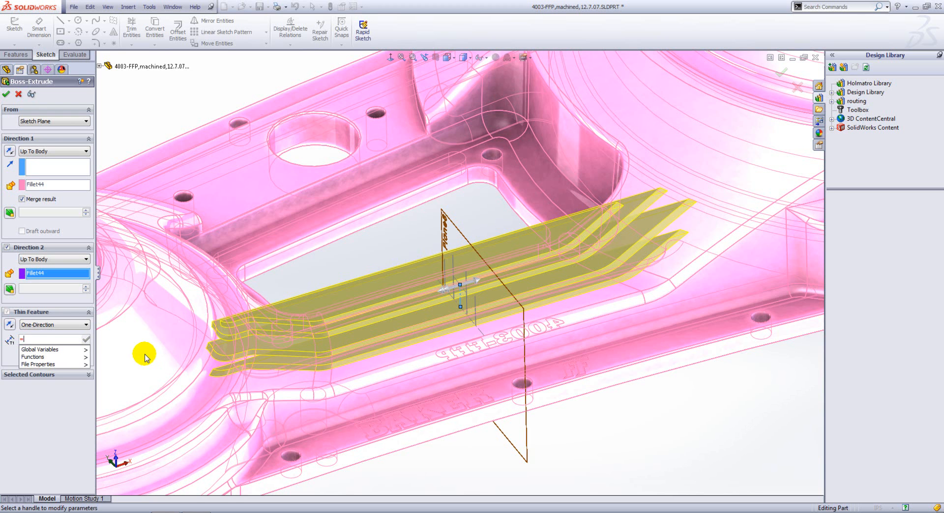
mouse_move(55, 351)
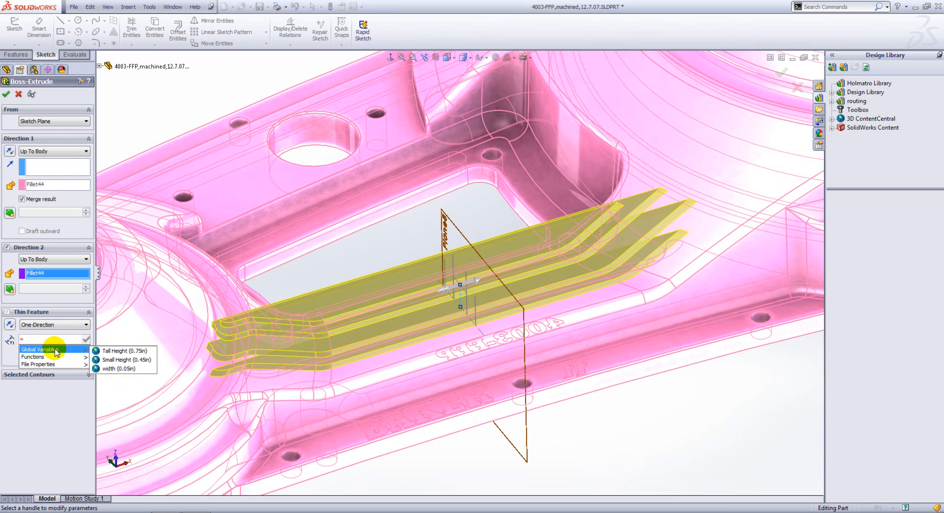
click(101, 368)
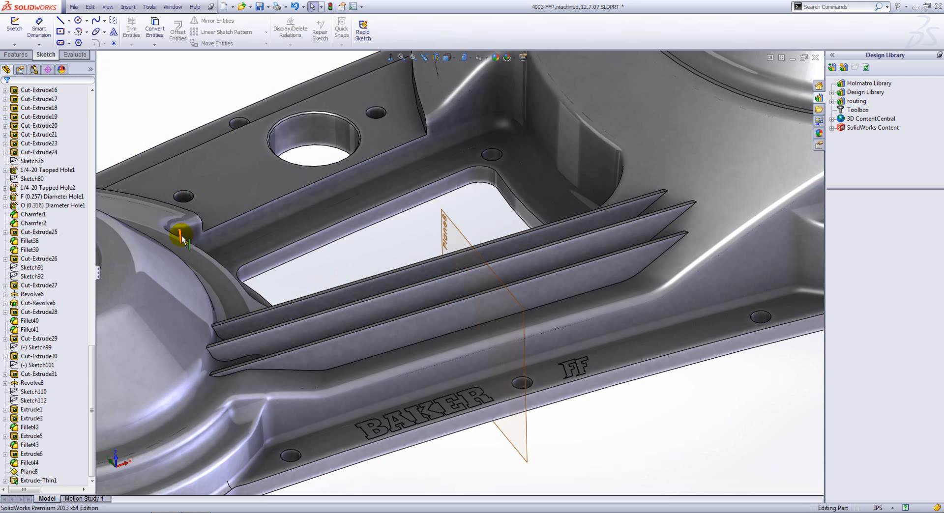
Step: Review the global variables and the thin extrude's thickness equation in the equation manager, and close it
drag(91, 390, 110, 127)
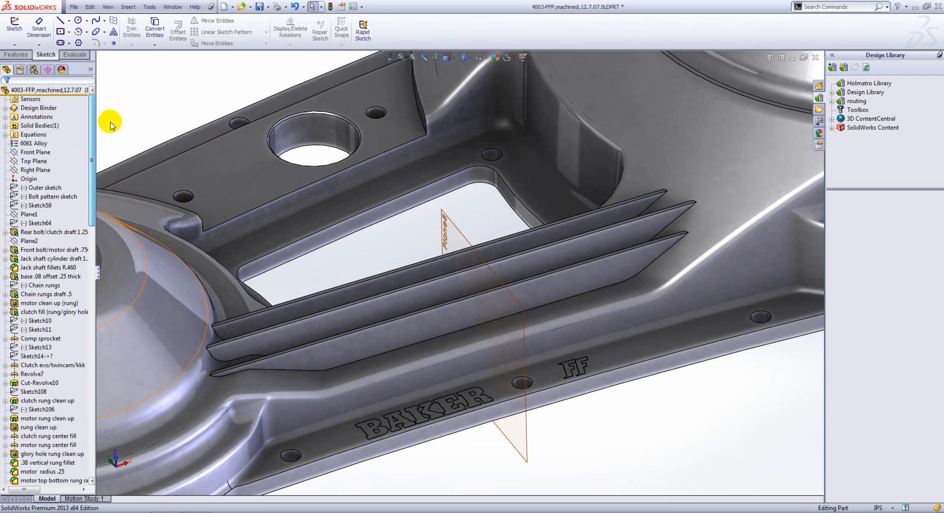
right_click(42, 137)
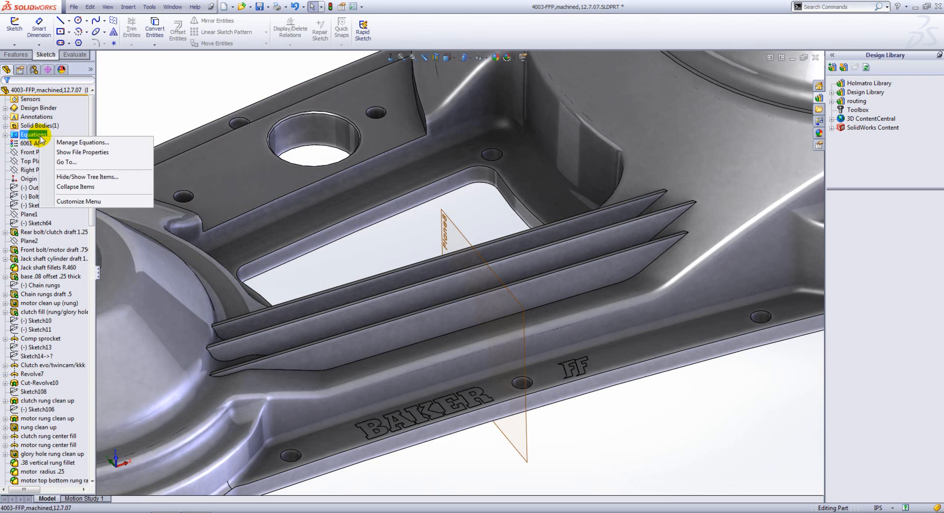
click(79, 142)
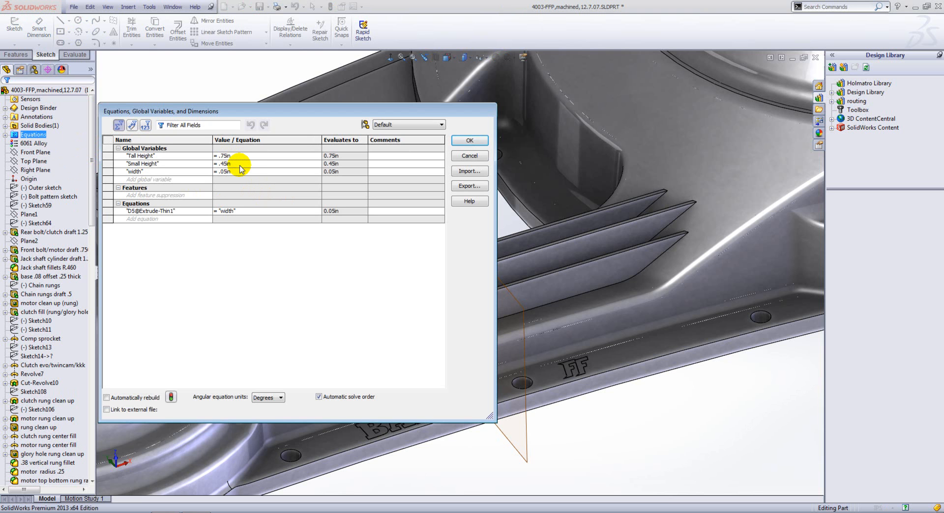
click(469, 140)
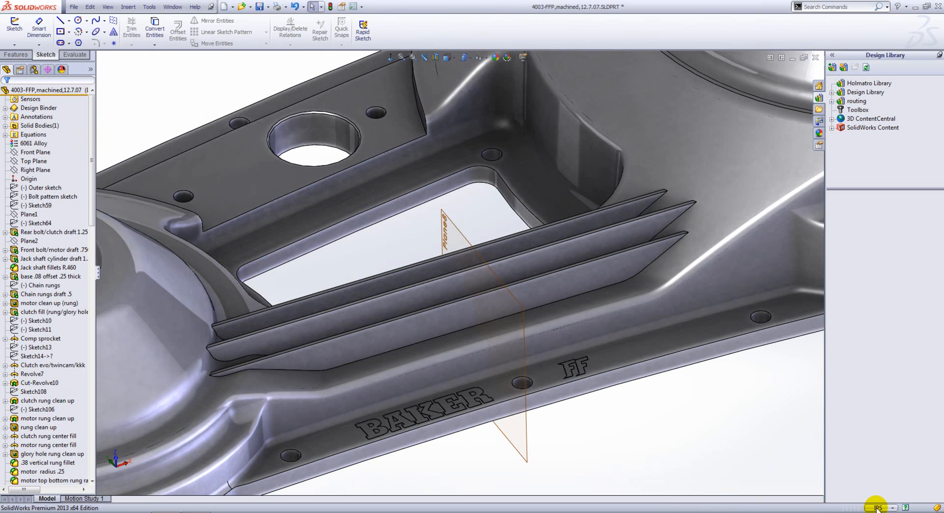
Step: Change the part's unit system to MMGS
right_click(870, 497)
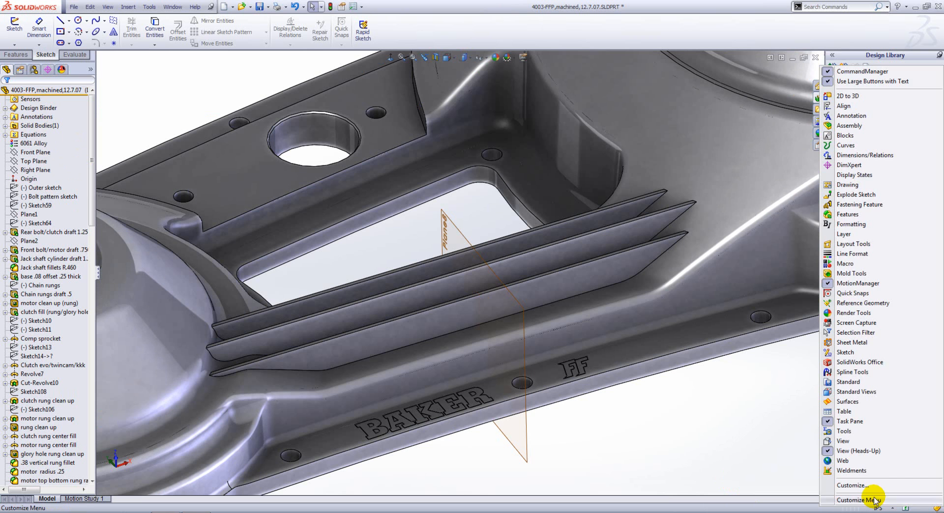
click(747, 472)
click(880, 507)
click(867, 470)
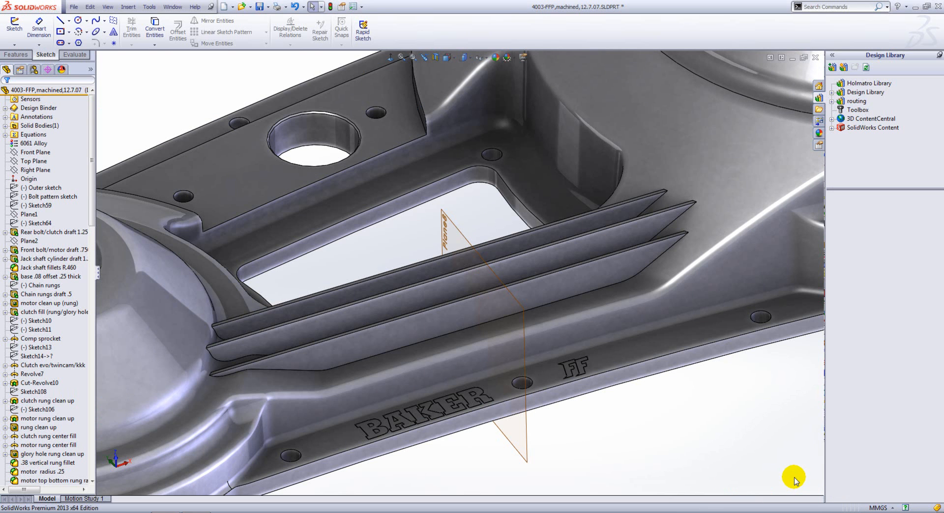
key(f)
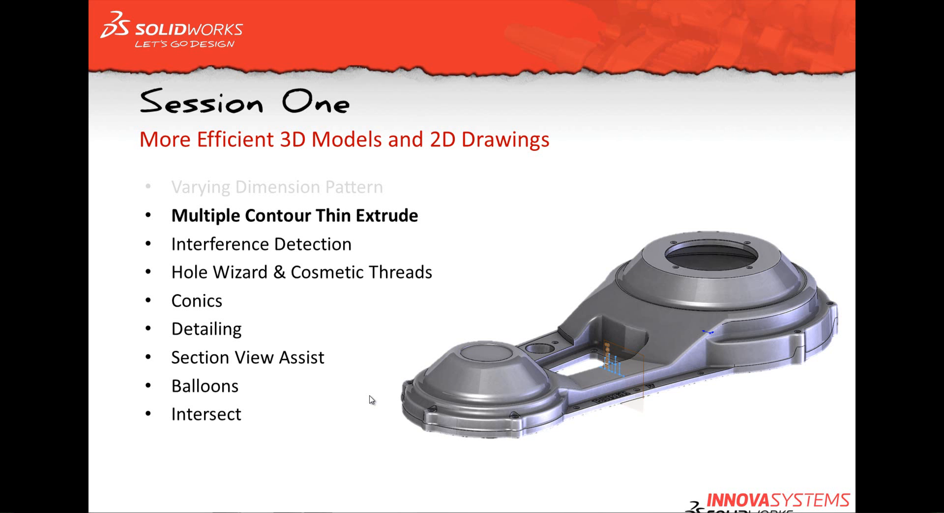
Step: Advance the presentation to the Interference Detection topic and switch to the valve assembly in SolidWorks
click(393, 346)
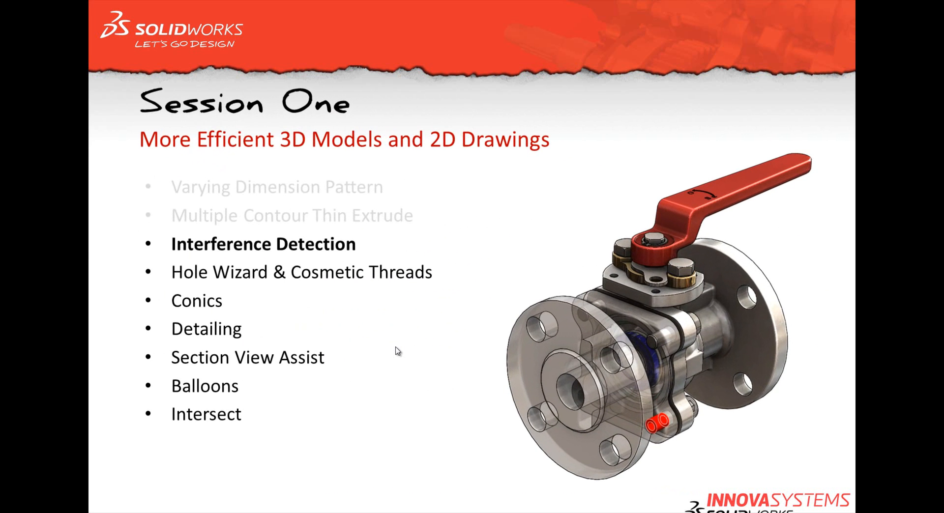
key(super+Tab)
key(super+Tab)
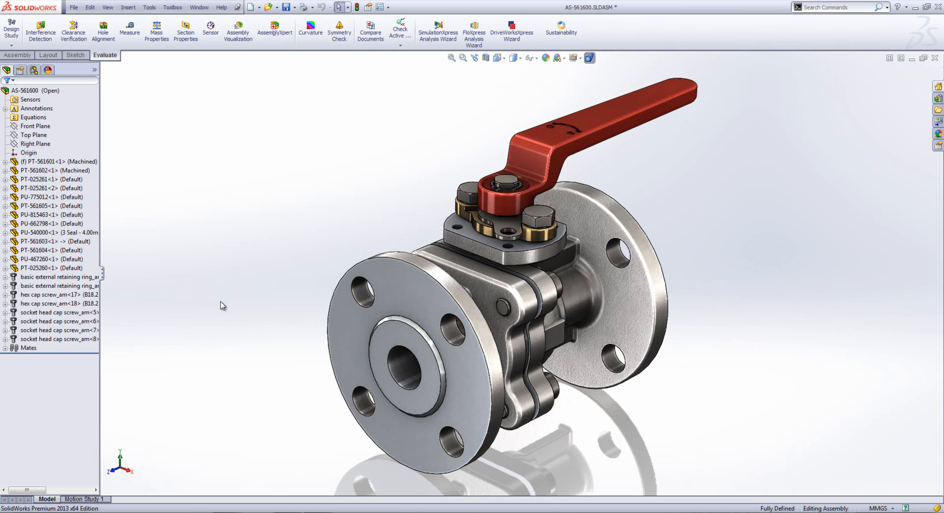
Step: Run interference detection on the whole AS-561600 assembly and look through the results list
click(41, 30)
click(45, 152)
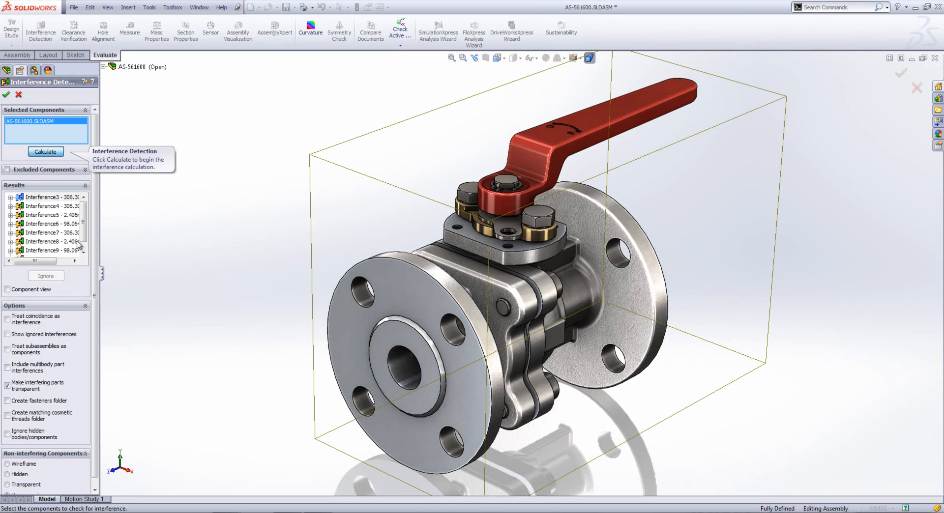
mouse_move(84, 221)
mouse_down()
mouse_move(85, 238)
mouse_move(83, 213)
mouse_up()
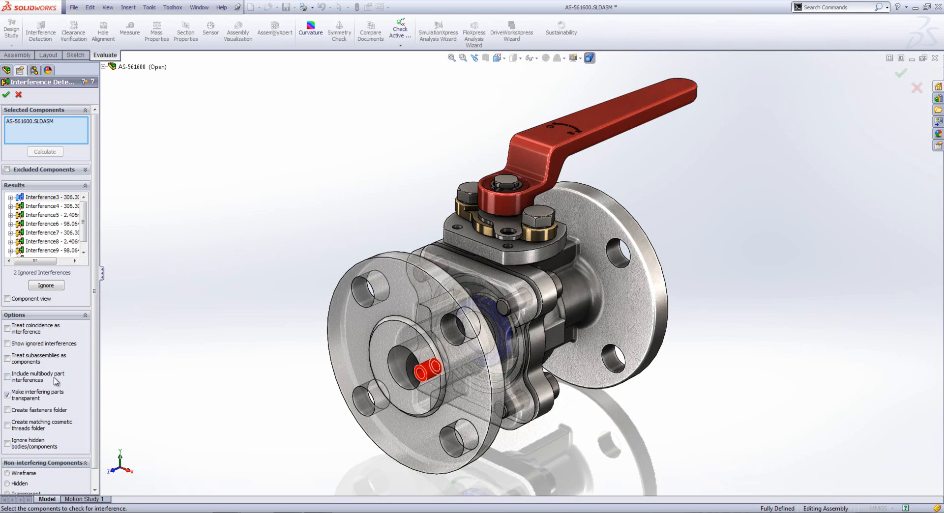
Step: Try grouping the fastener interferences in a separate folder, collapse that folder, and turn the option off again
click(7, 410)
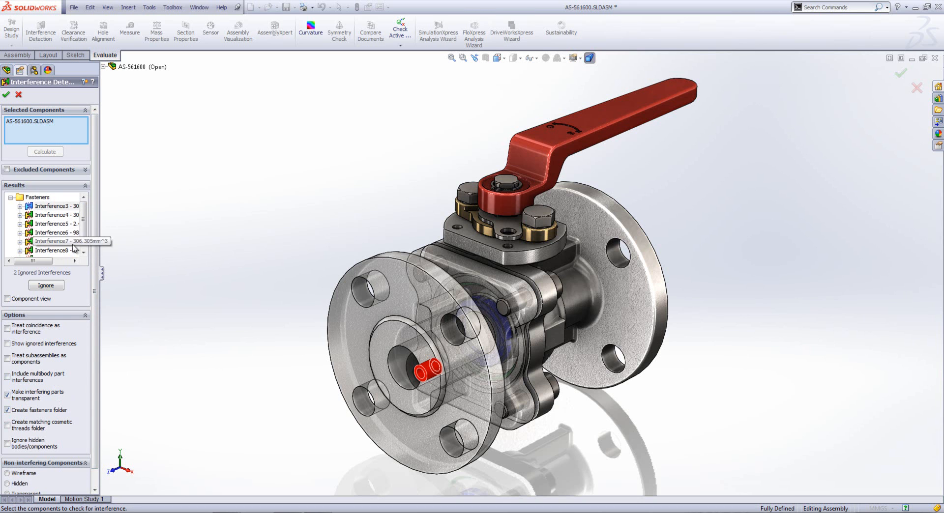
click(10, 197)
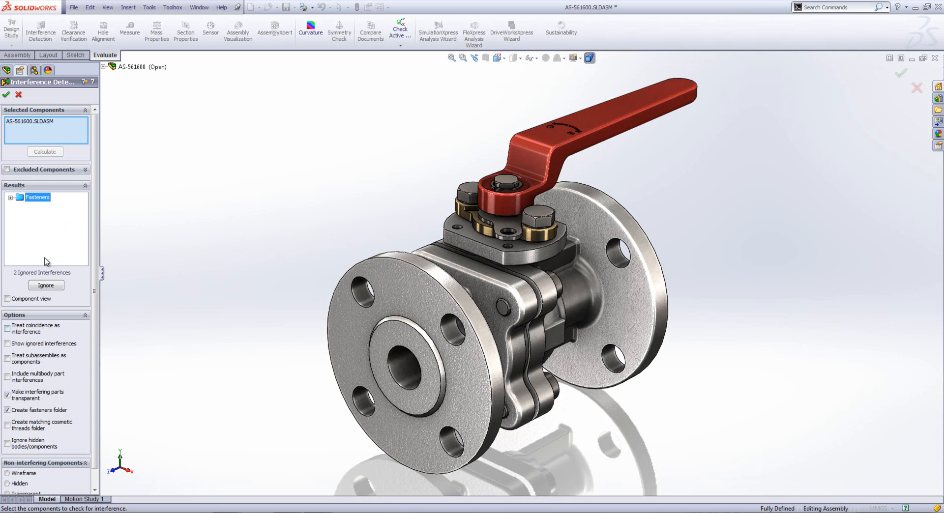
click(7, 410)
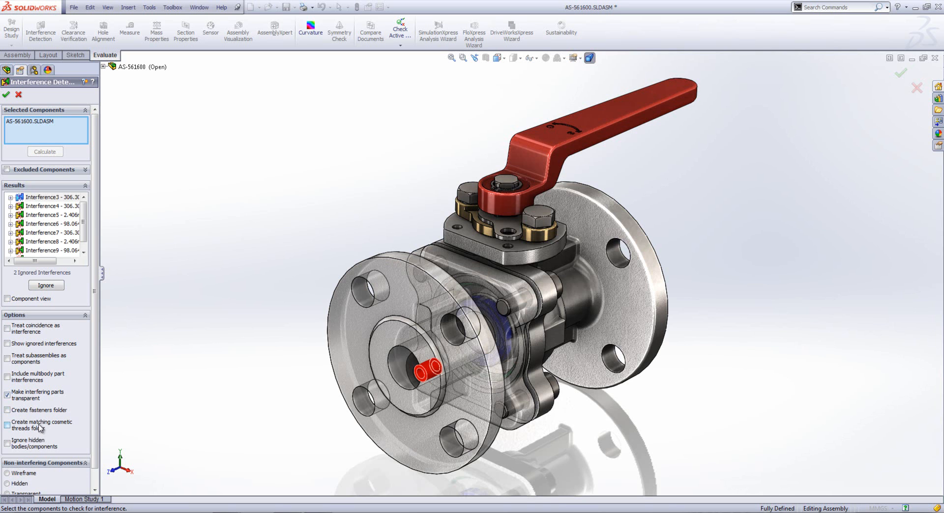
Step: Group the matching cosmetic thread interferences in a folder, inspect the entries in it, and finish the interference check
click(8, 425)
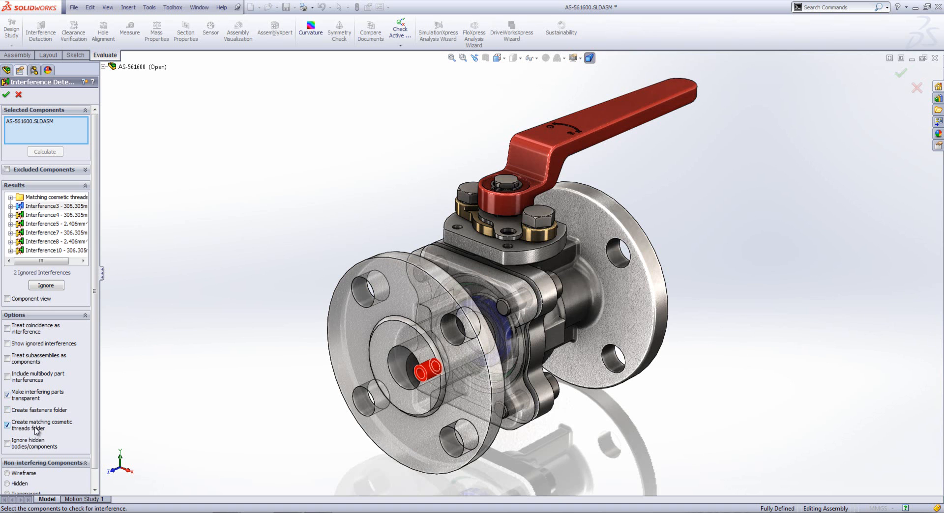
double_click(43, 198)
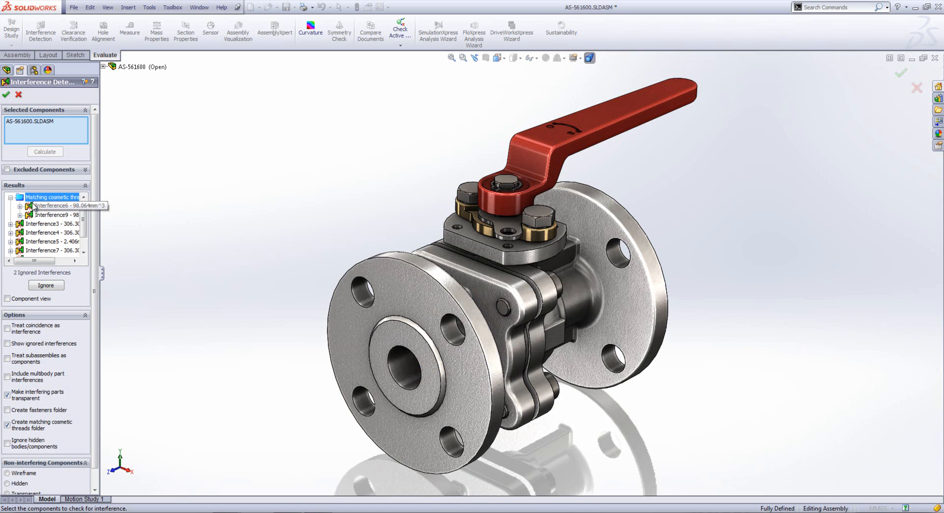
click(42, 206)
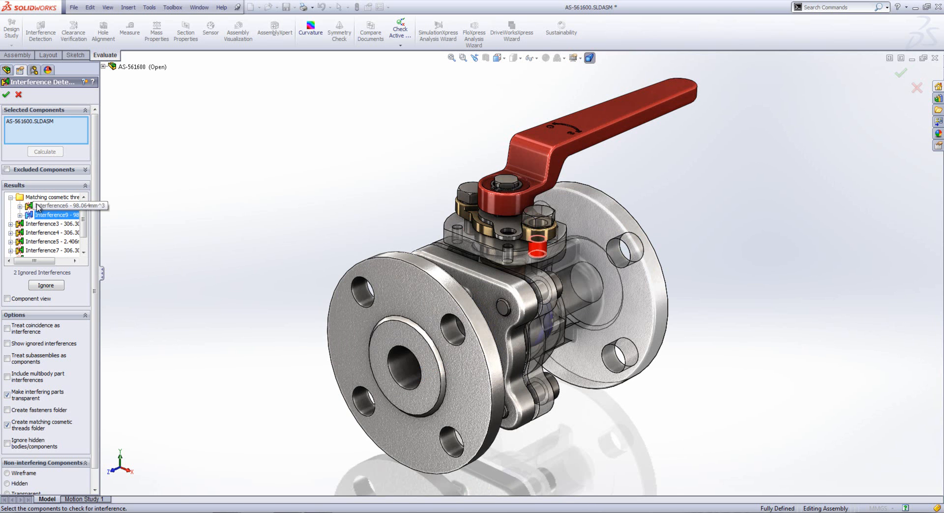
click(11, 197)
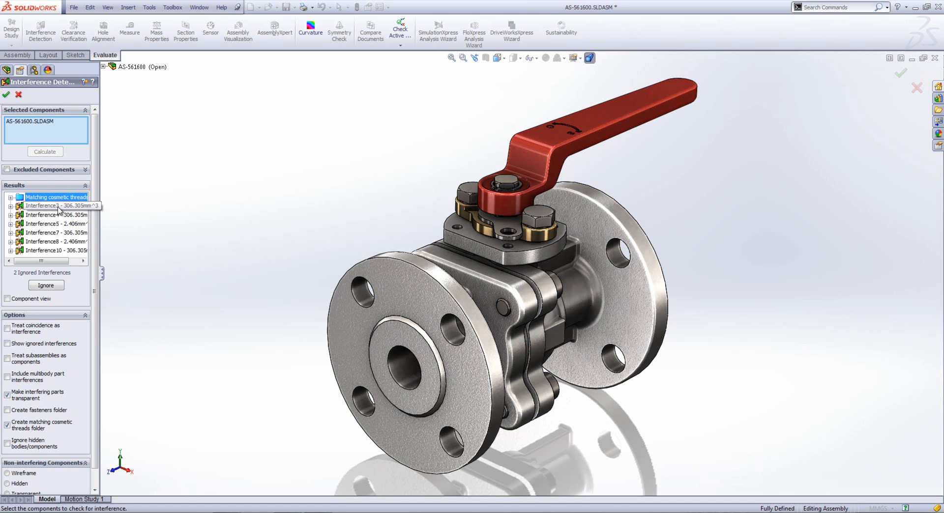
click(6, 95)
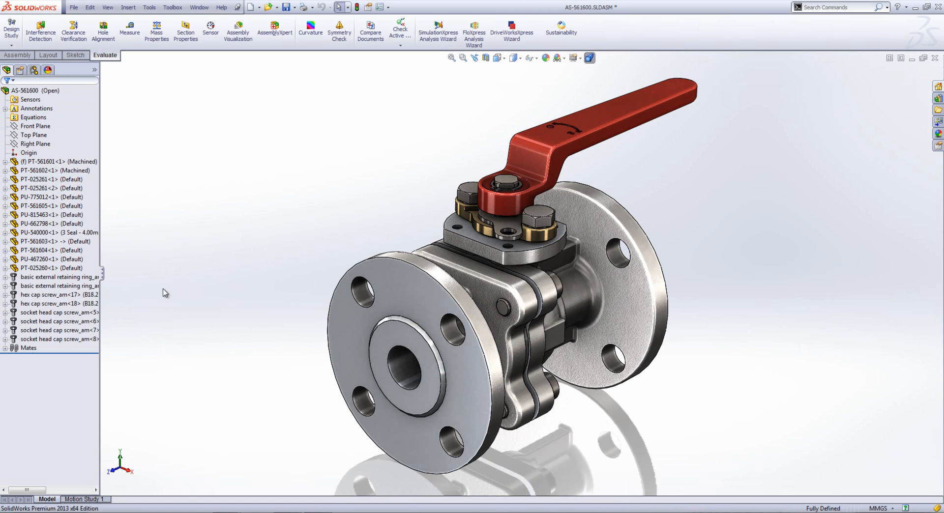
Step: Identify the socket head cap screw size in the widened feature tree and start editing flange part PT-561602 within the assembly
drag(103, 276, 178, 279)
click(503, 308)
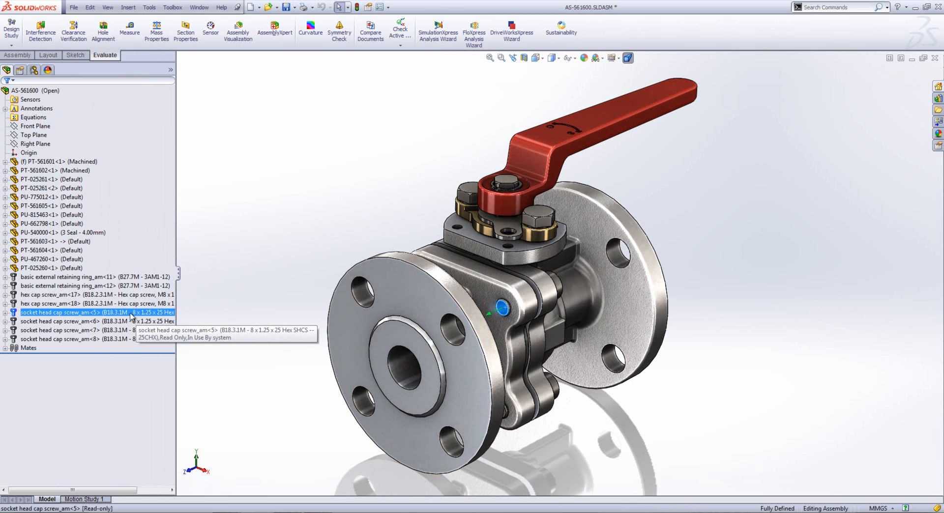
click(490, 296)
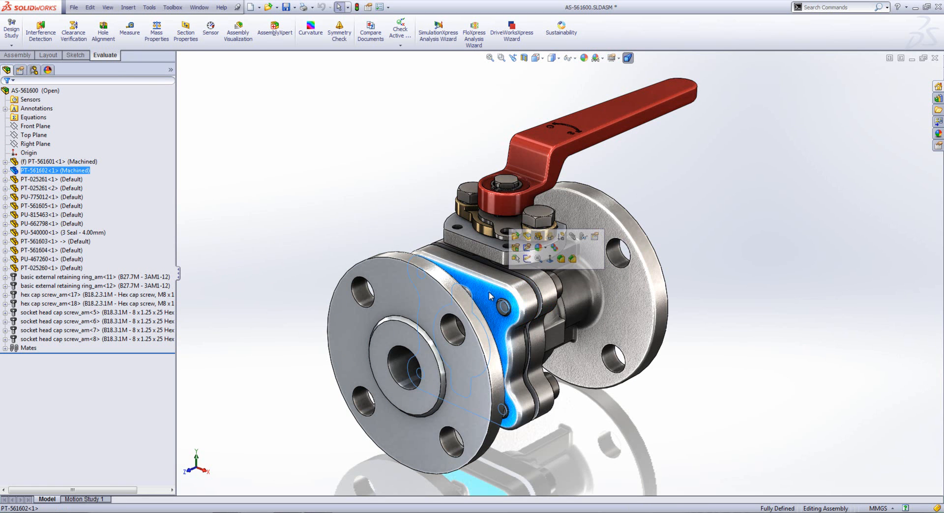
click(528, 237)
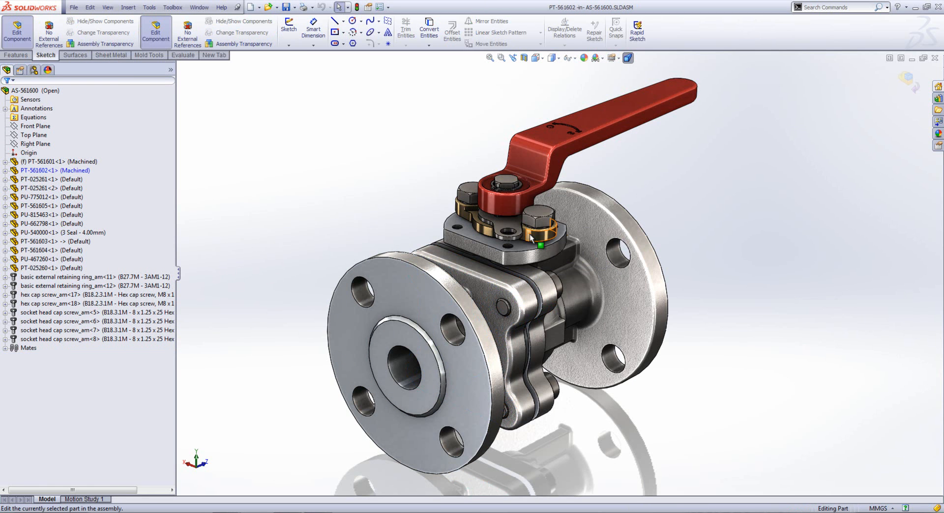
Step: Change the tapped hole feature of PT-561602 to size M8x1.25
click(5, 170)
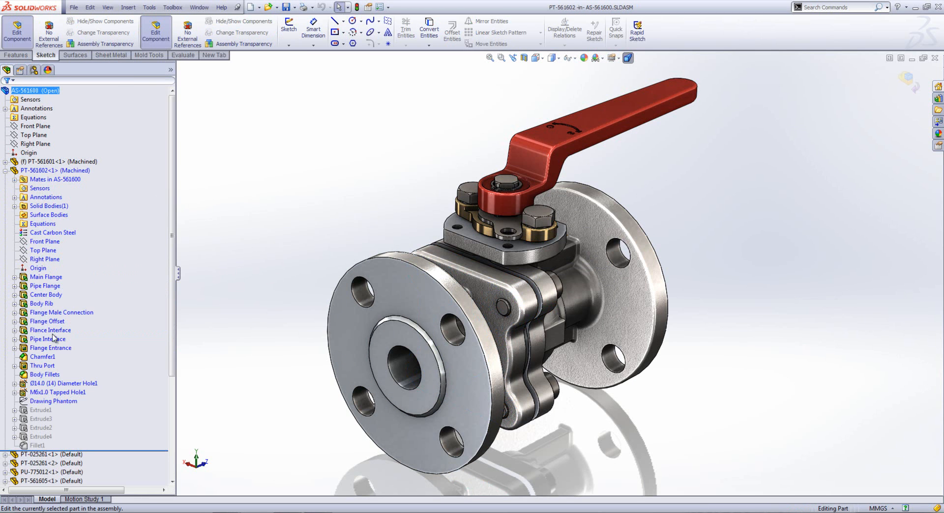
click(52, 392)
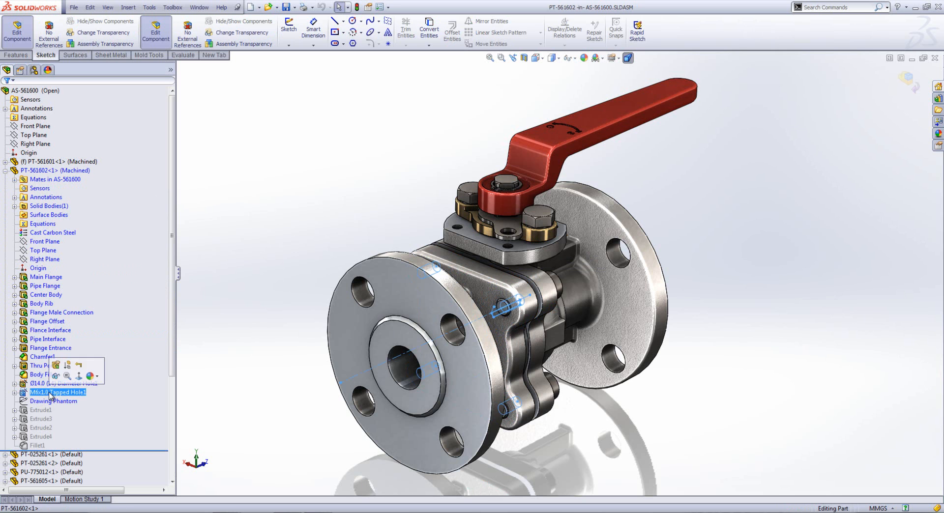
click(57, 368)
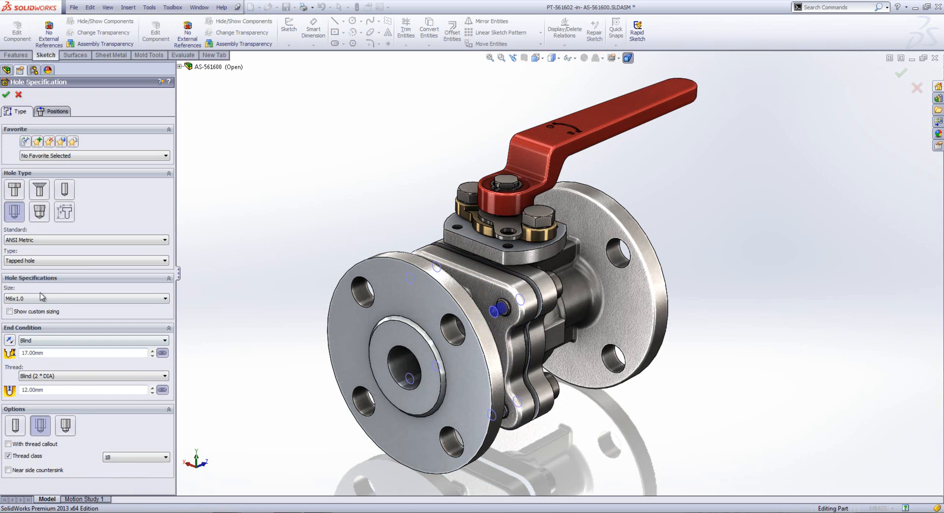
click(42, 296)
click(40, 322)
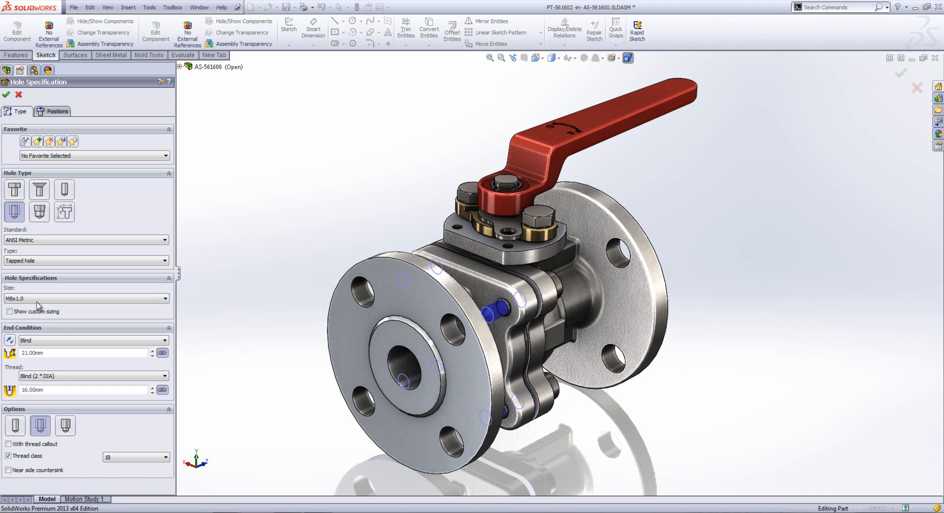
click(38, 299)
click(39, 319)
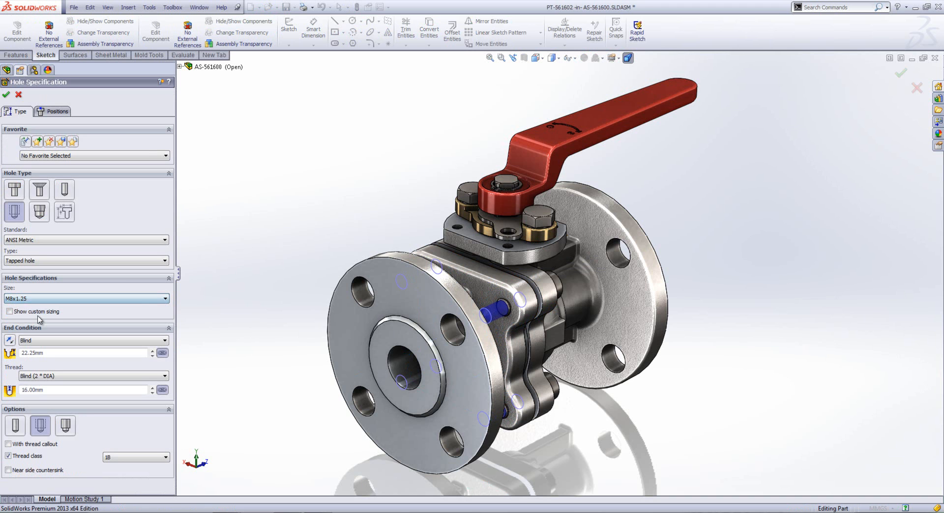
click(6, 95)
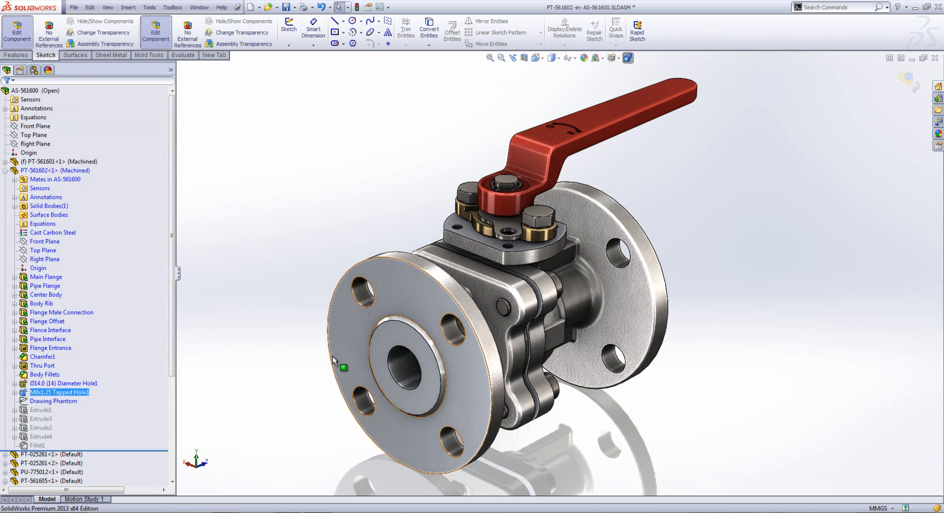
Step: Return to editing the assembly, rerun interference detection on all of AS-561600, and review the matching cosmetic threads folder
click(263, 362)
click(18, 27)
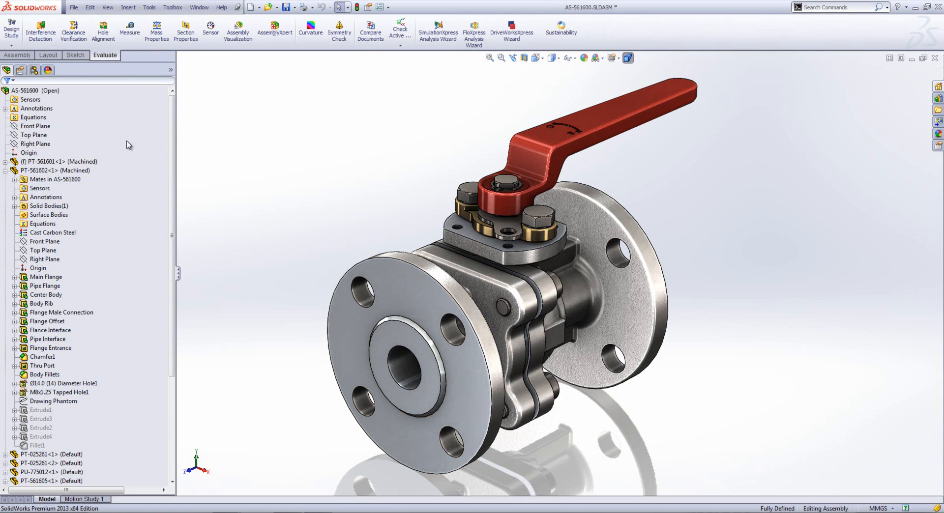
click(28, 25)
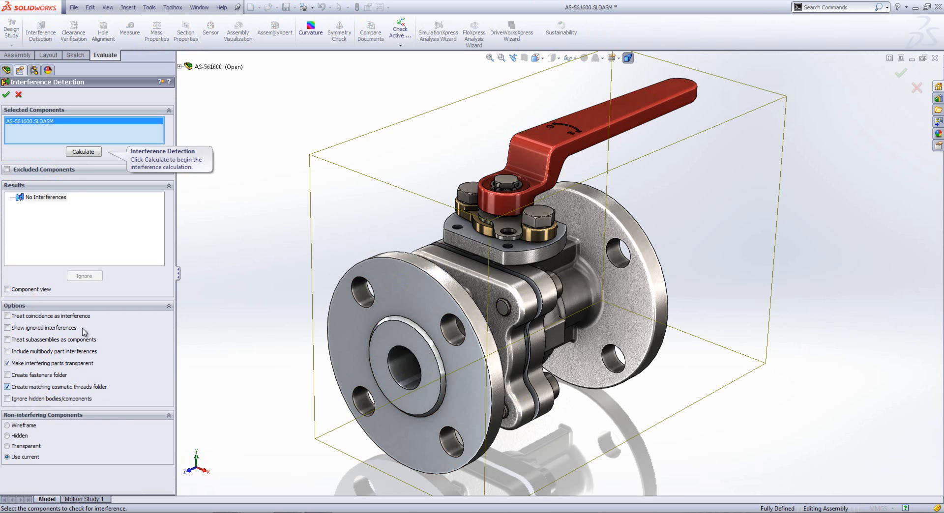
click(84, 152)
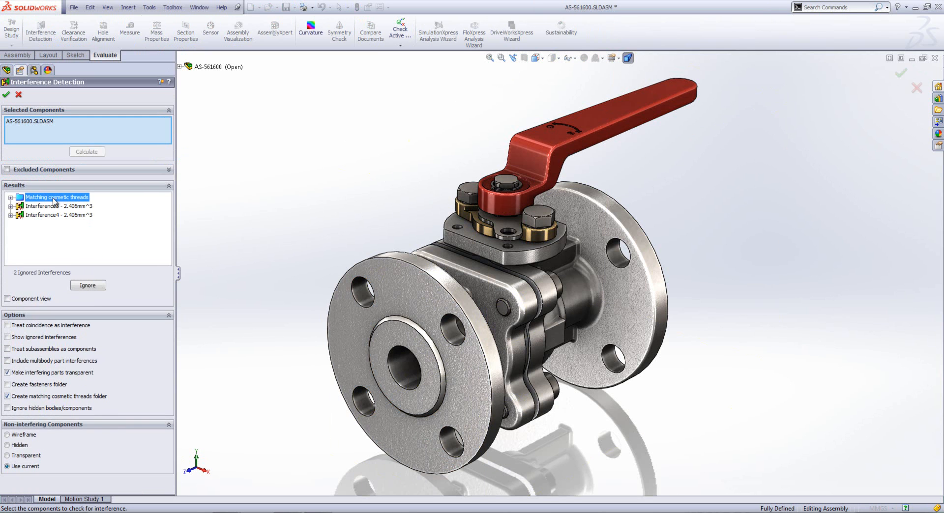
click(11, 197)
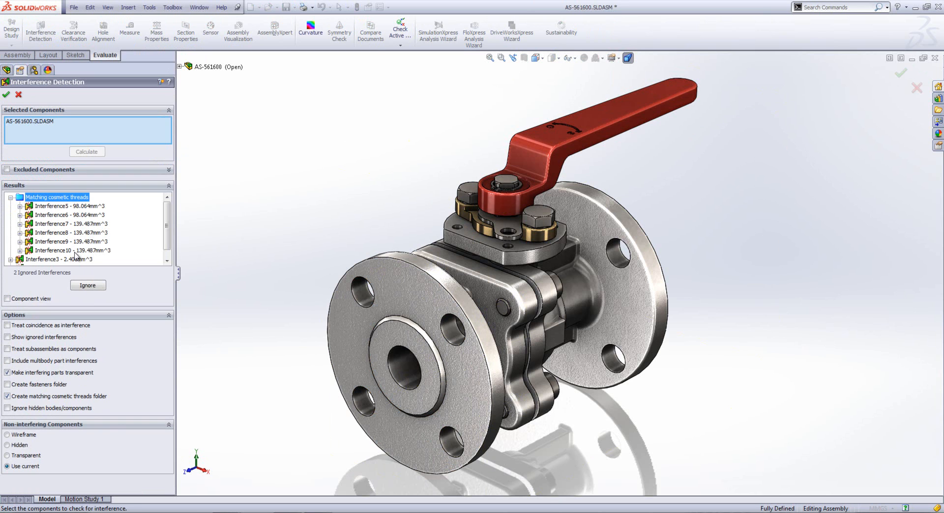
click(10, 198)
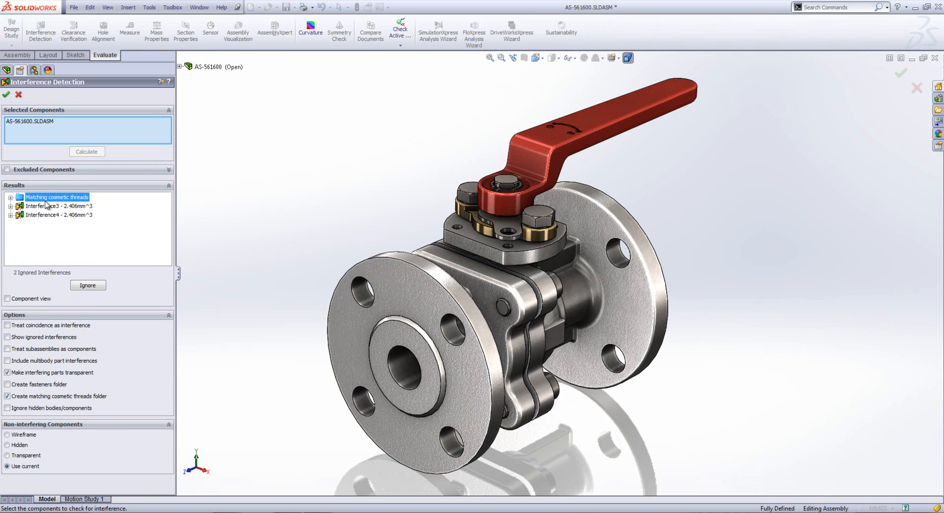
Step: Examine Interference3 and Interference4 up close where the red handle meets the hex cap screws
click(46, 207)
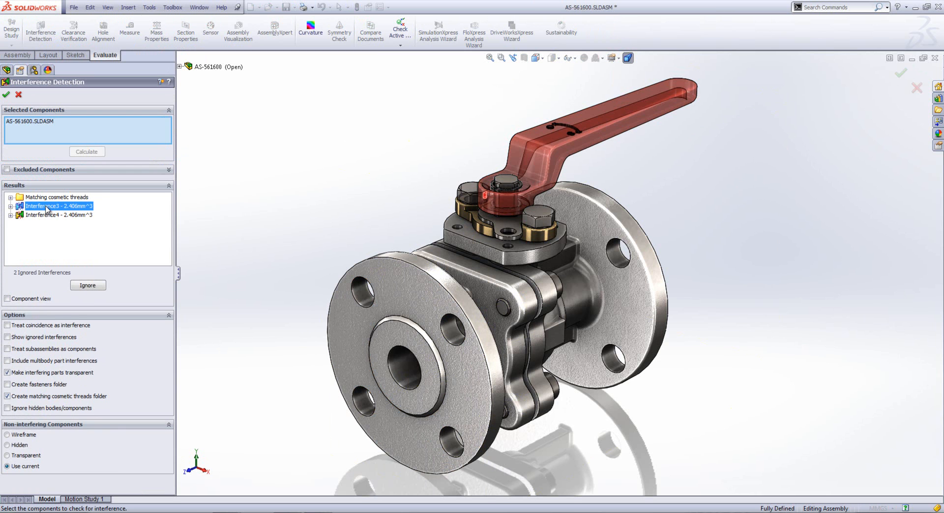
right_click(45, 207)
click(62, 223)
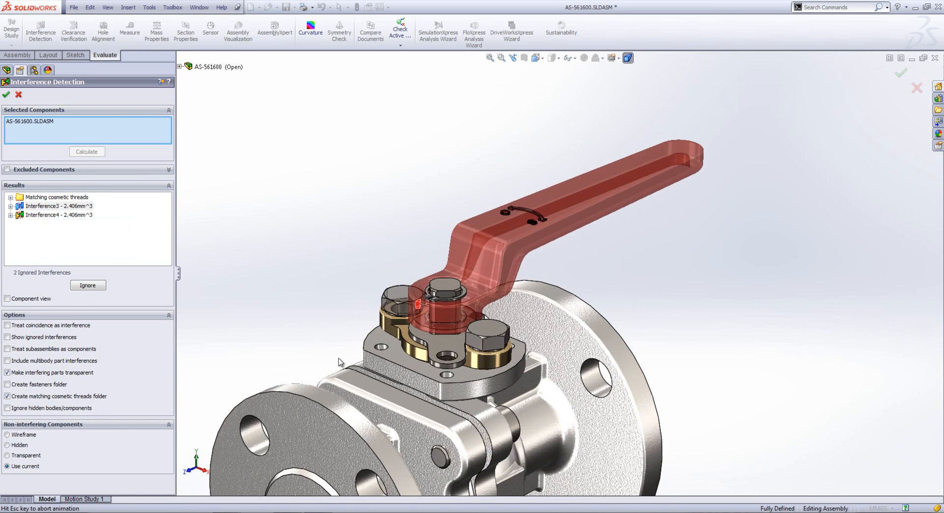
click(87, 215)
scroll(420, 387, down, 6)
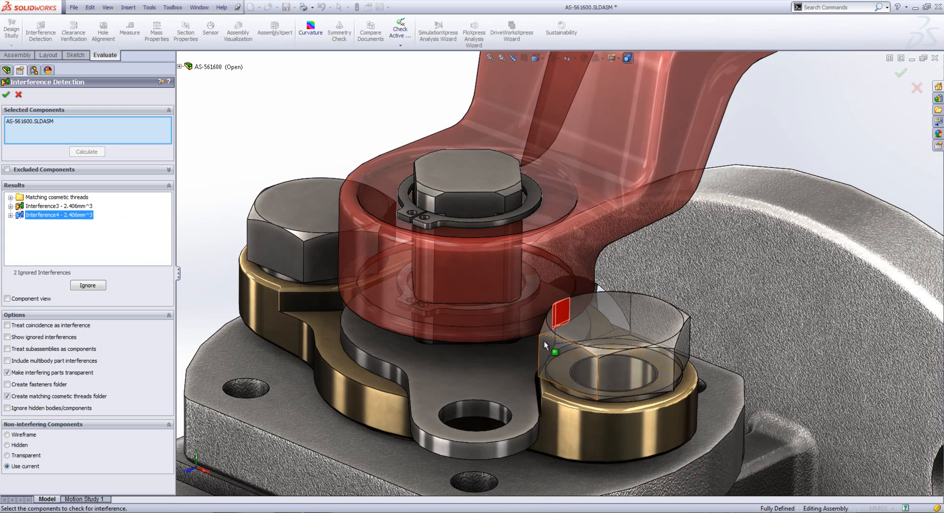
scroll(501, 384, up, 10)
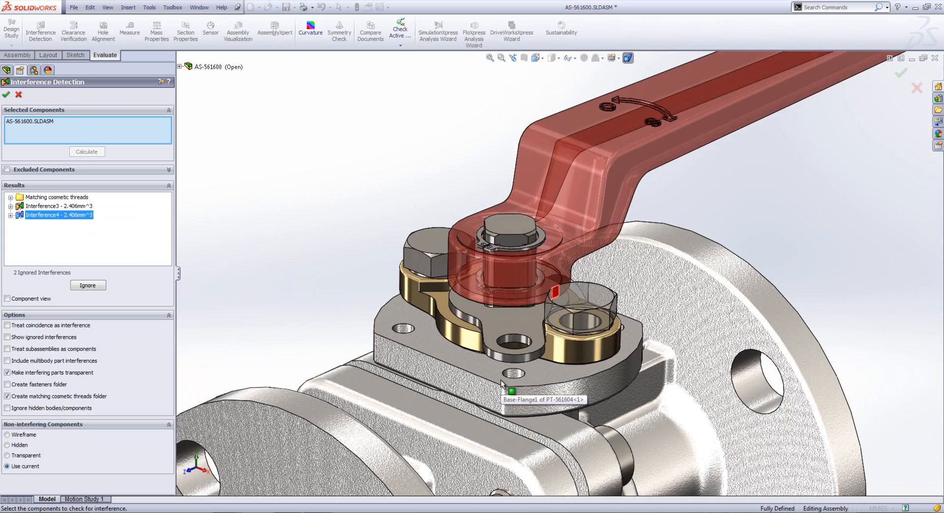
scroll(568, 418, down, 4)
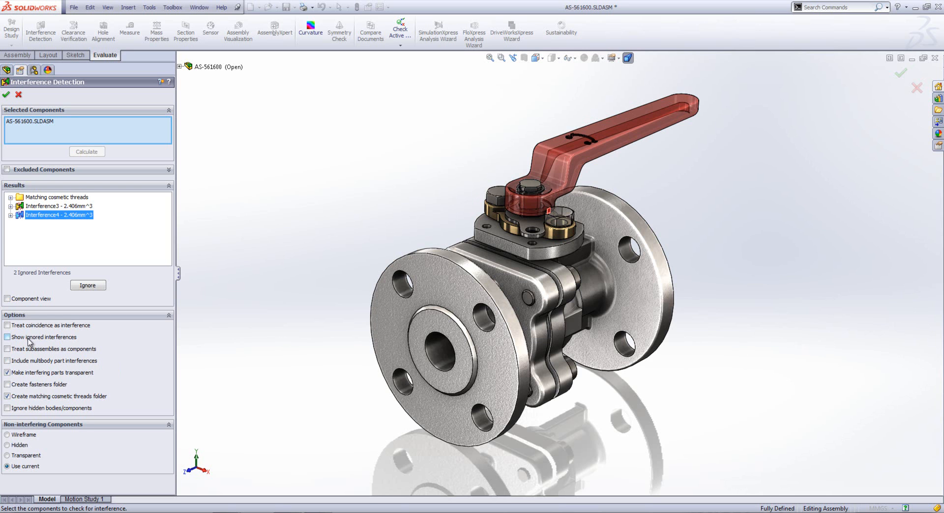
Step: Show the ignored interferences in the results and review the ignore options of the listed entries
click(6, 338)
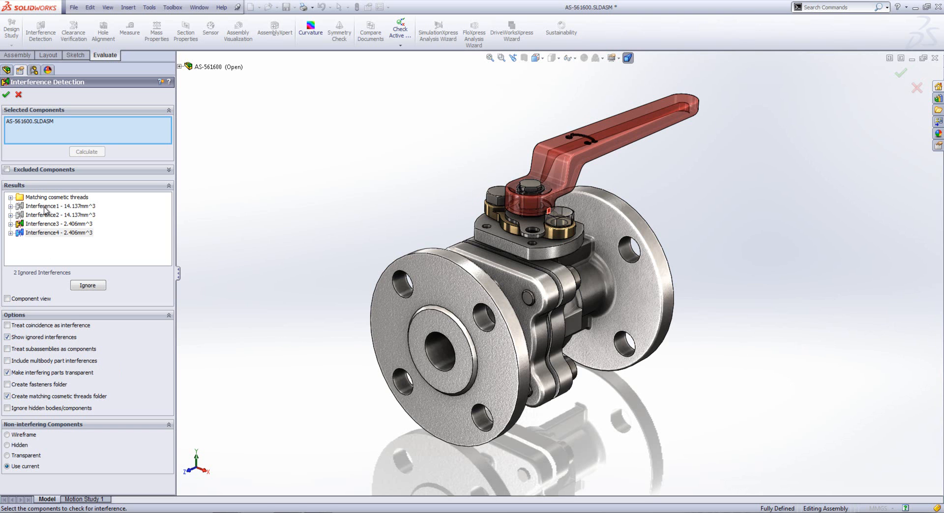
click(46, 206)
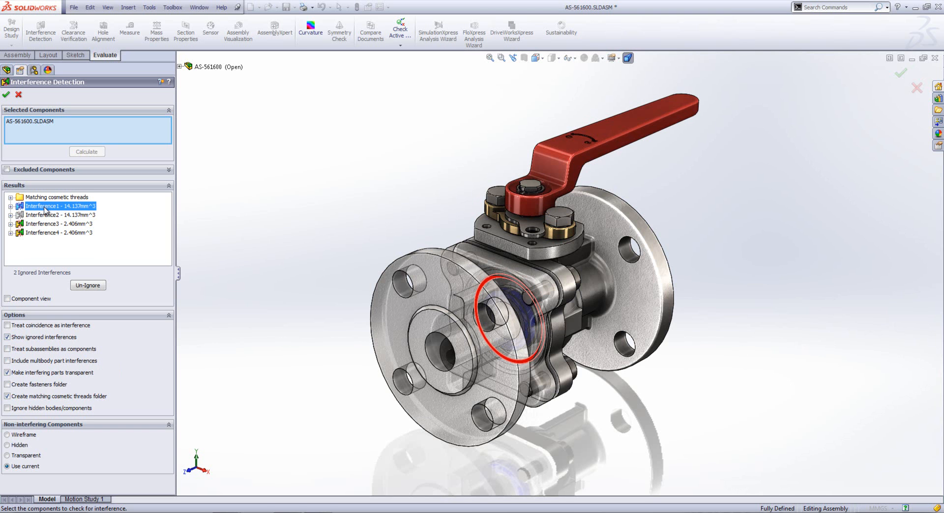
right_click(44, 208)
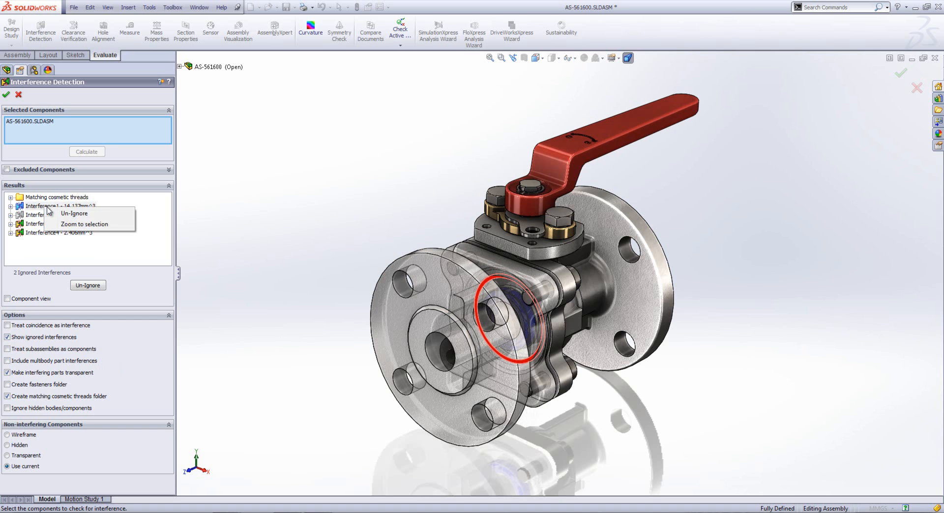
right_click(29, 233)
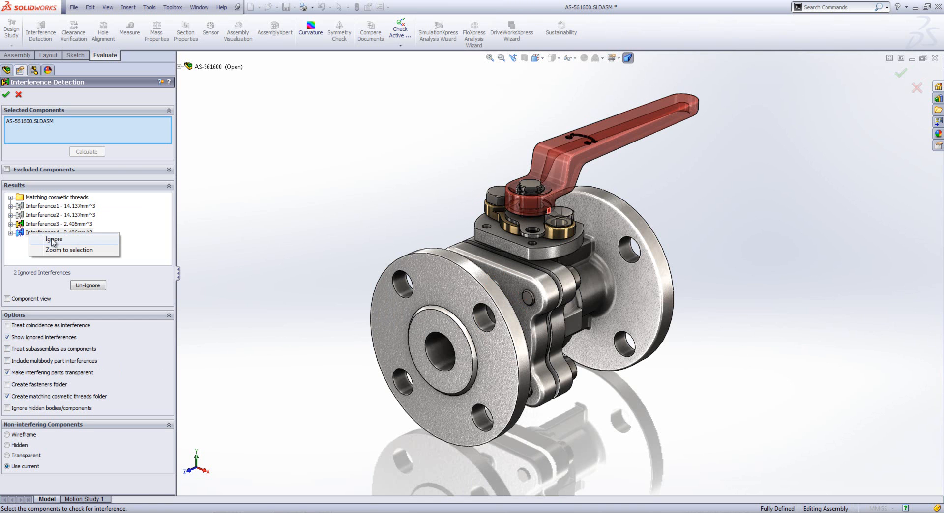
click(107, 225)
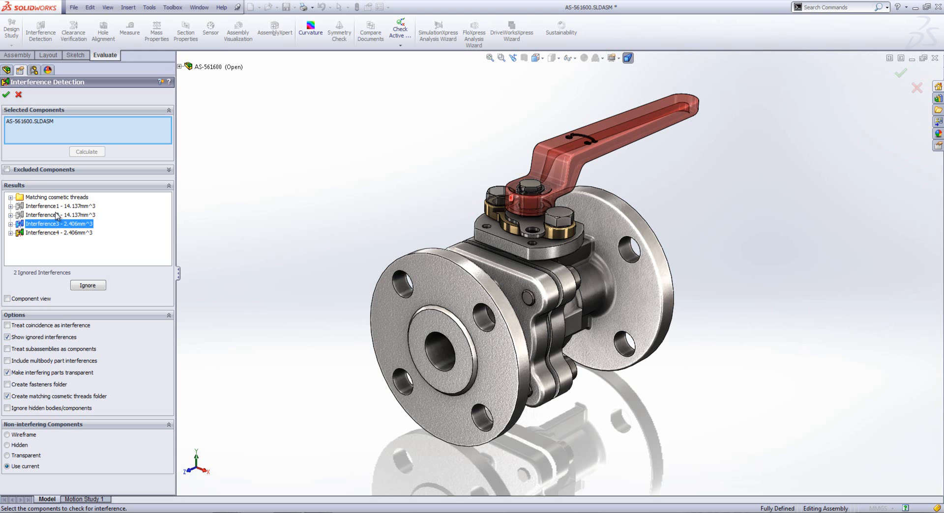
Step: Switch to the presentation and advance it from the Interference Detection topic to the RMA-A005 assembly in SolidWorks
key(super+Tab)
key(super+Tab)
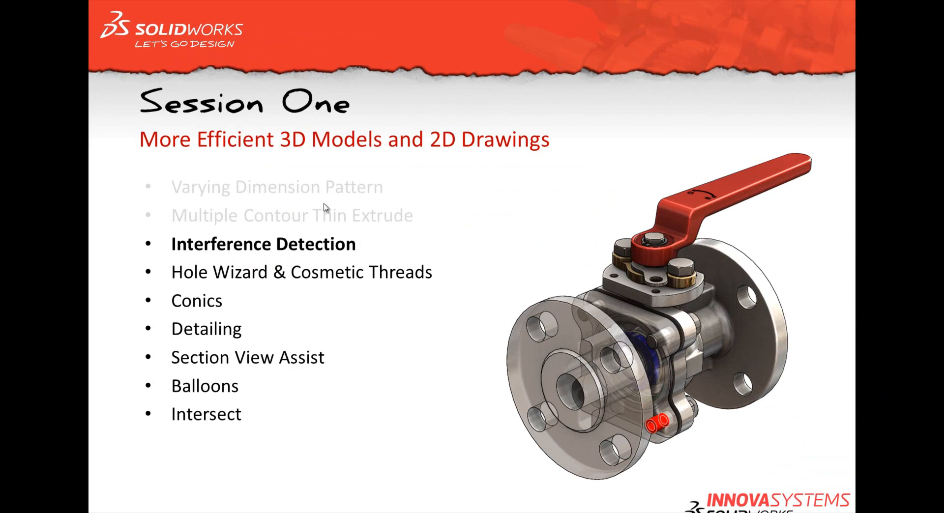
click(247, 227)
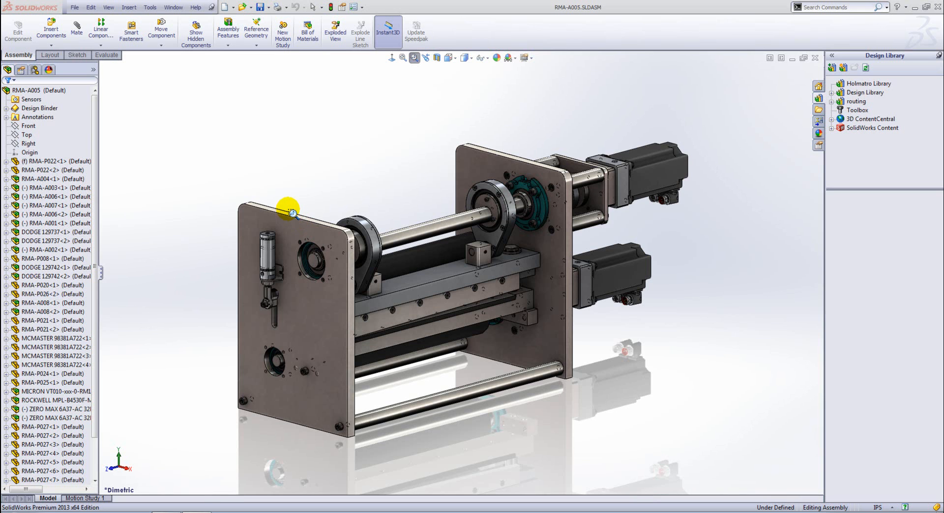
Step: Turn off the display of cosmetic threads in the annotation properties of the RMA-A005 assembly, keeping shaded cosmetic threads enabled
drag(288, 217, 348, 298)
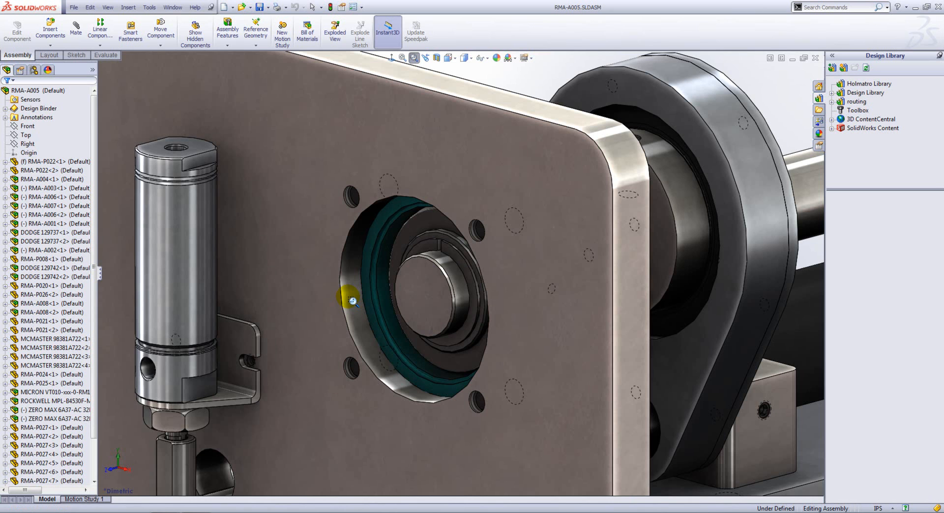
key(Escape)
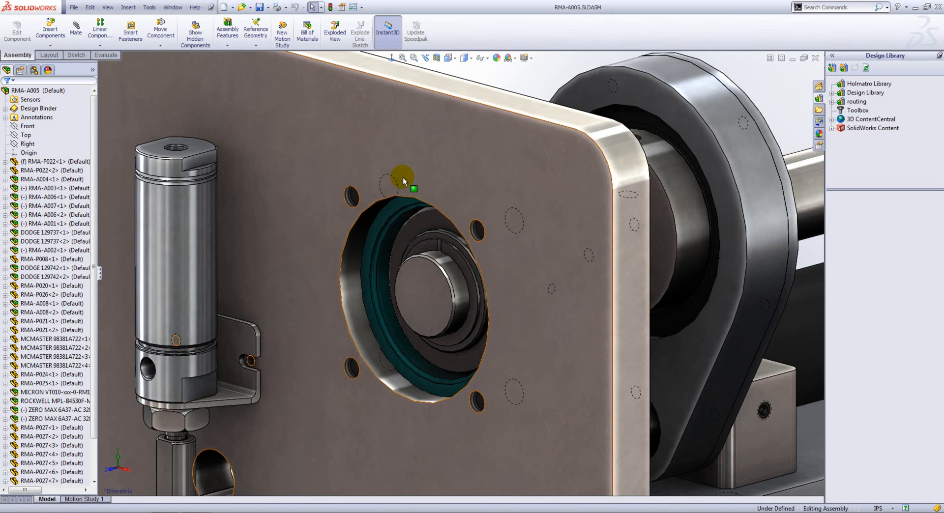
drag(403, 177, 348, 197)
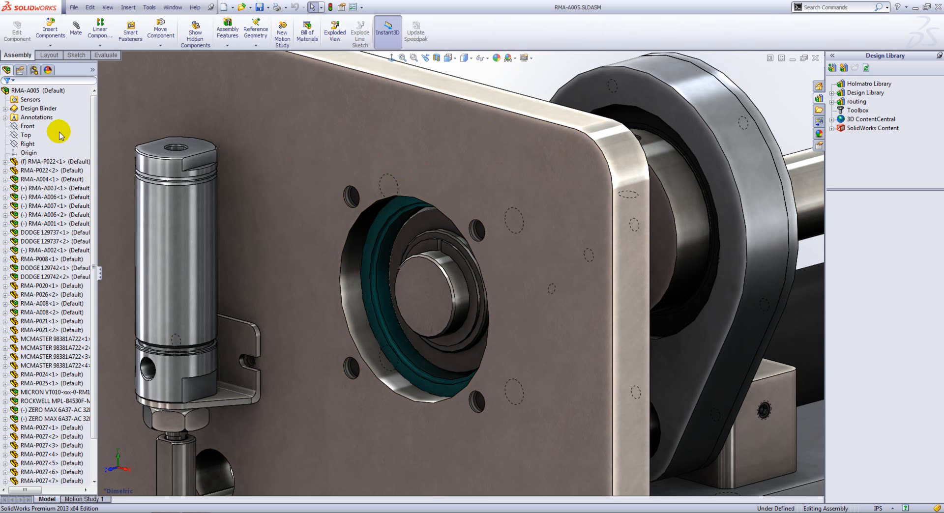
right_click(46, 119)
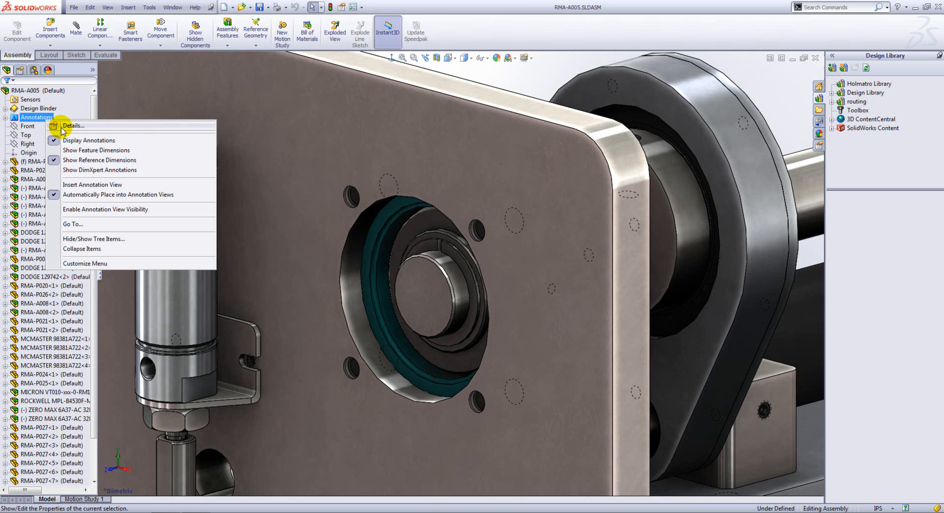
click(67, 126)
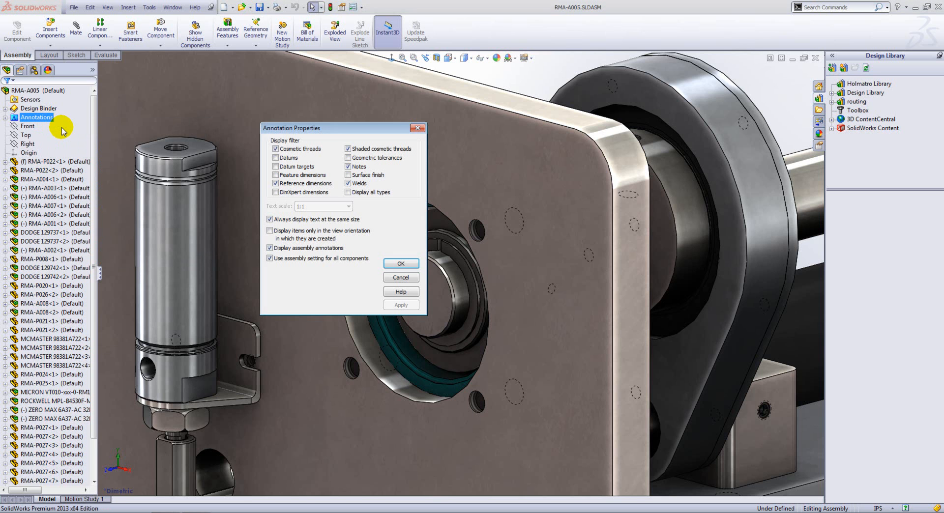
click(275, 149)
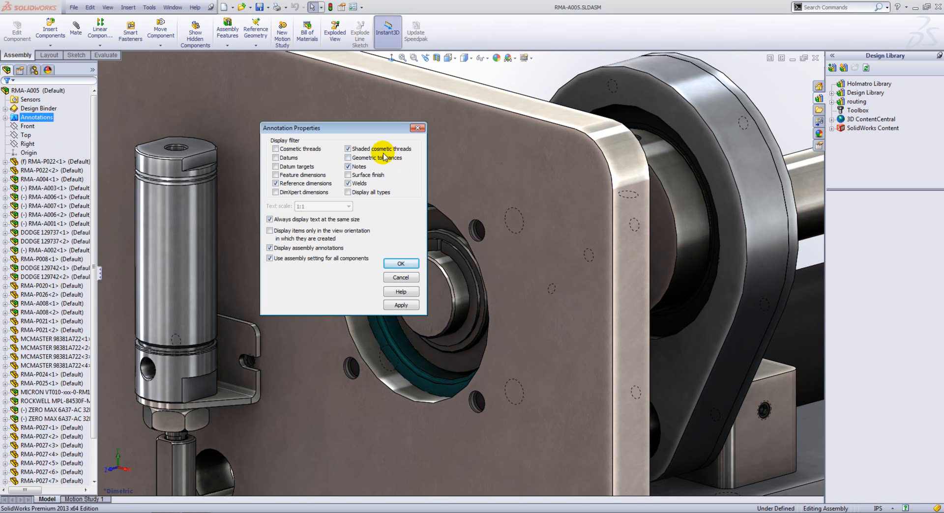
click(399, 266)
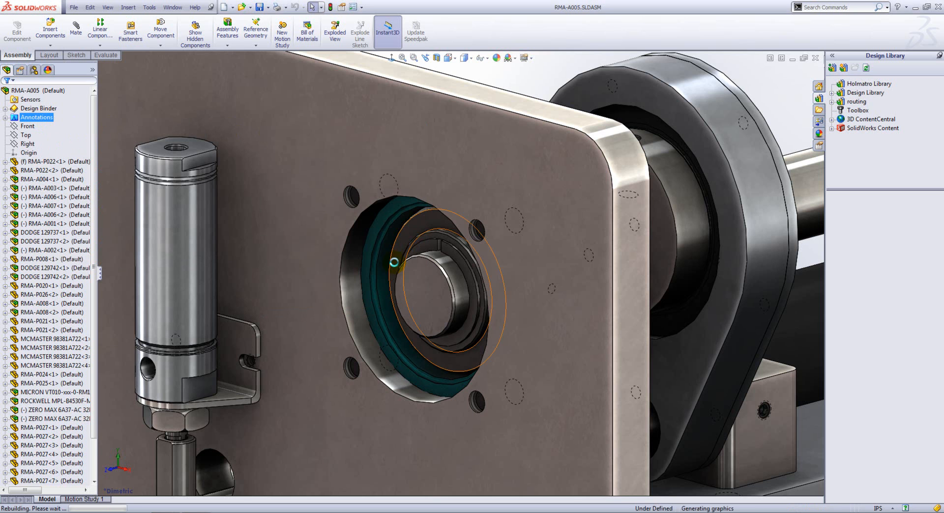
Step: Open the RMA-P017 shaft from the RMA-A005 assembly in its own window
key(f)
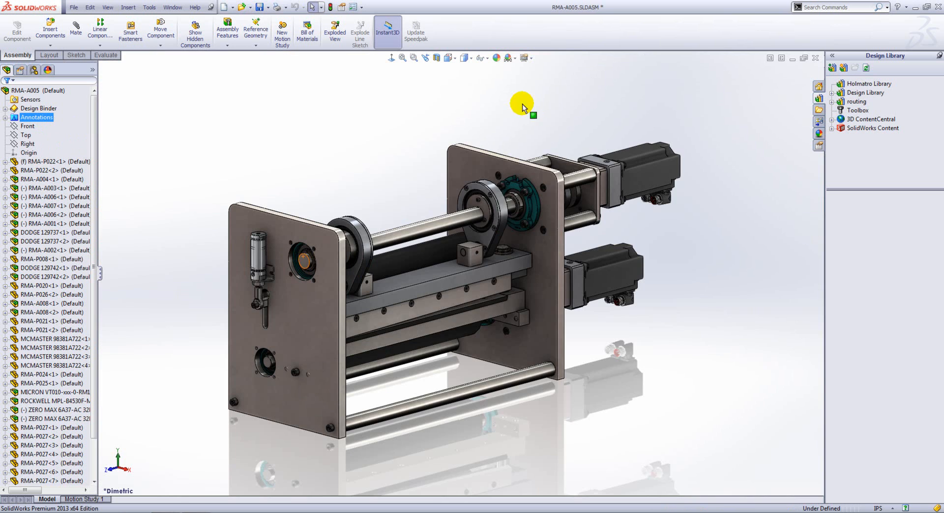
right_click(429, 228)
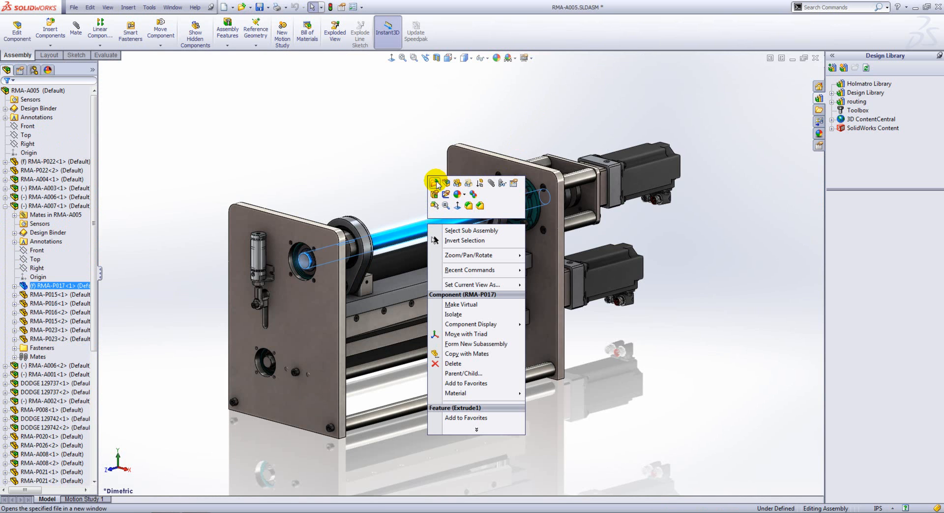
click(439, 211)
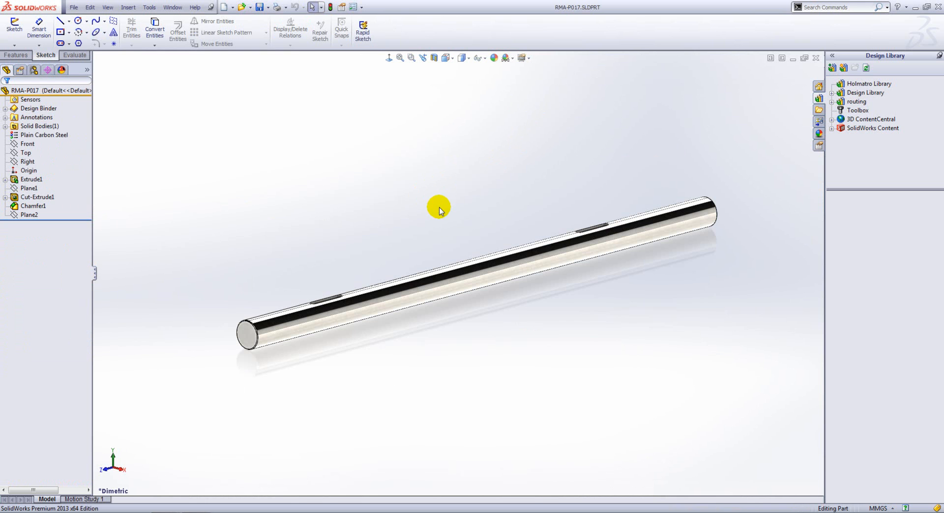
Step: Start a blind cosmetic thread on the circular end edge of the shaft, using the ANSI Metric standard
scroll(263, 329, down, 6)
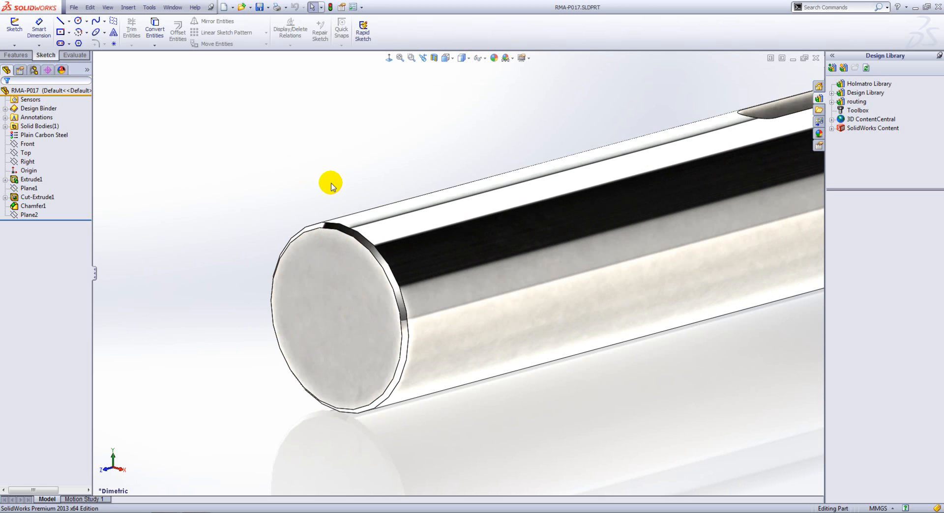
key(s)
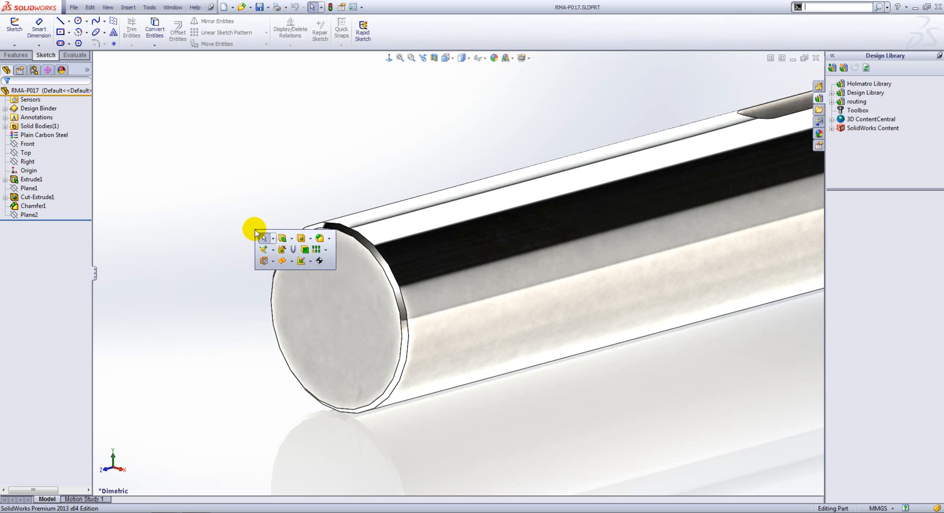
click(289, 250)
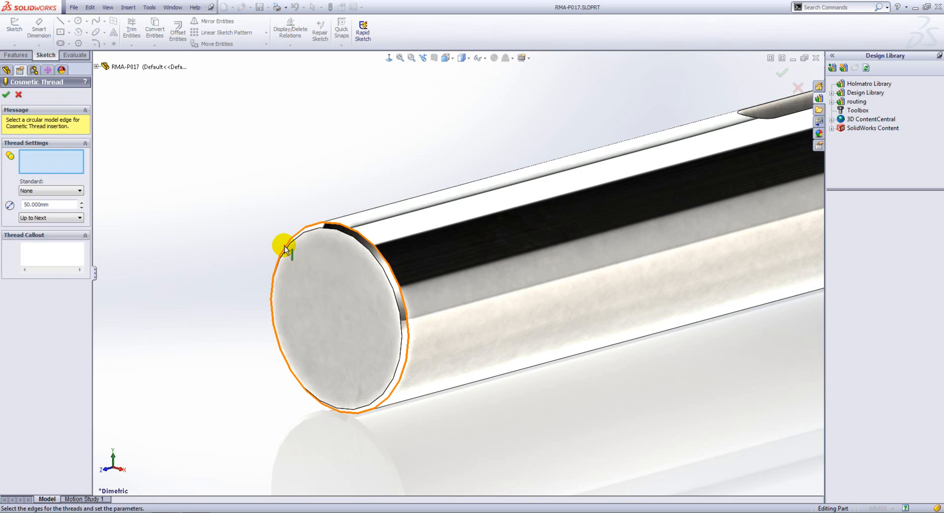
click(355, 235)
click(50, 157)
click(48, 166)
click(47, 185)
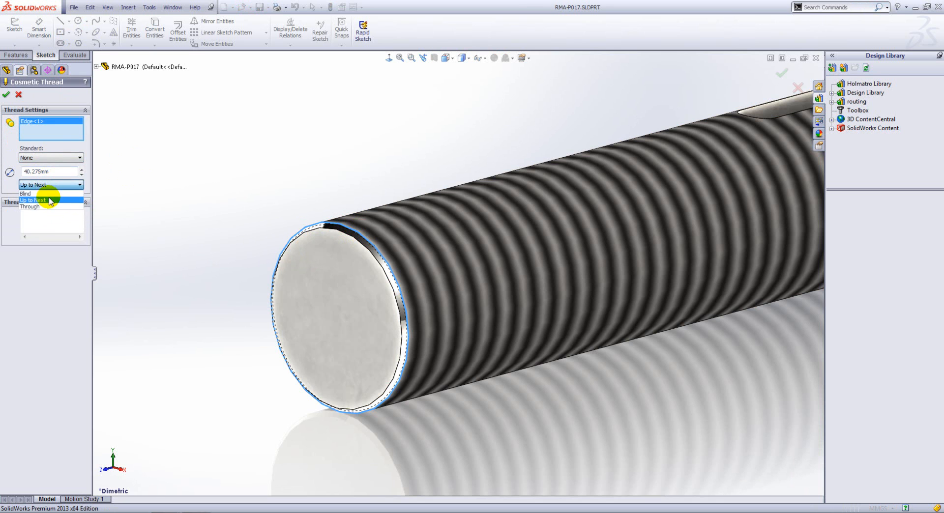
click(47, 194)
click(48, 188)
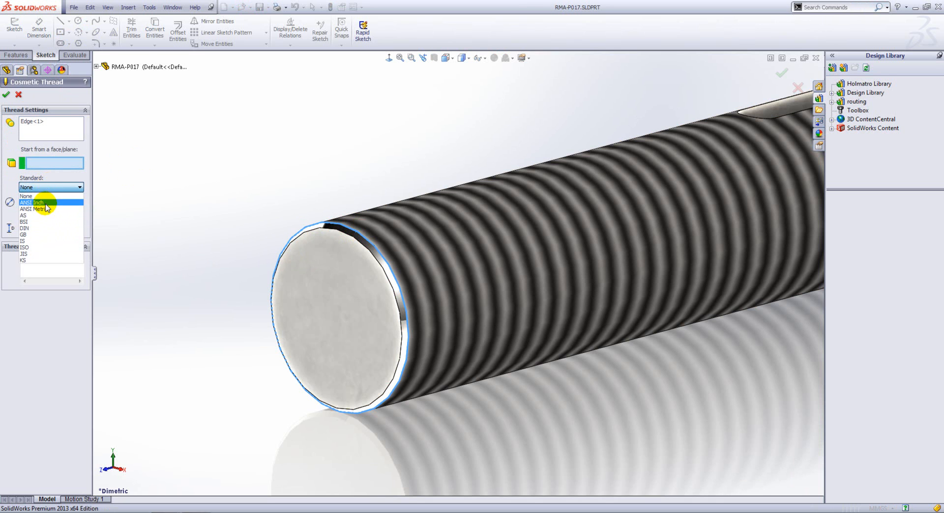
click(48, 206)
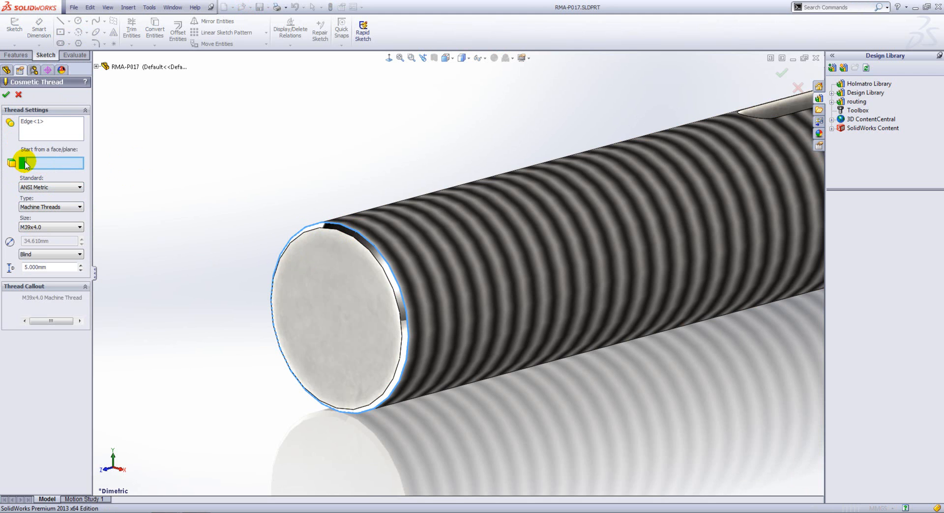
Step: Start the cosmetic thread from the shaft's end face and create it with a depth of 105 mm
click(295, 304)
click(81, 264)
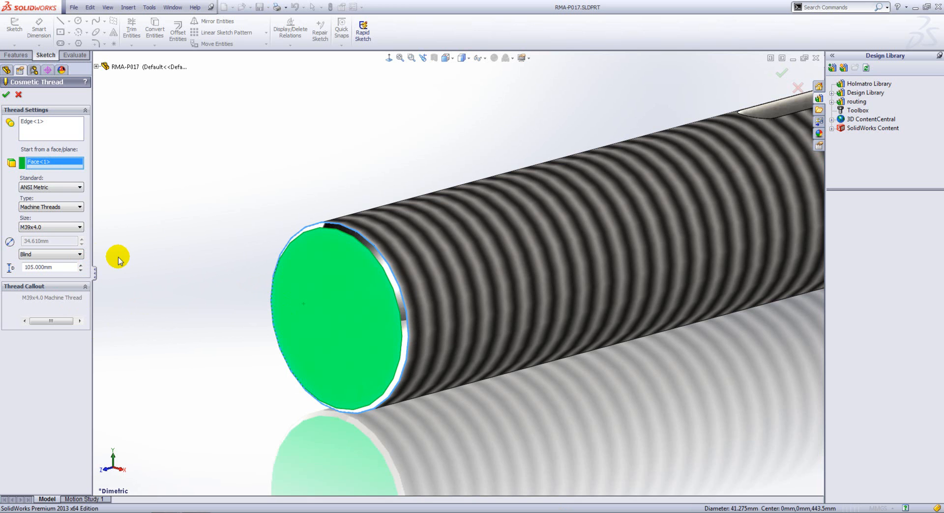
click(6, 95)
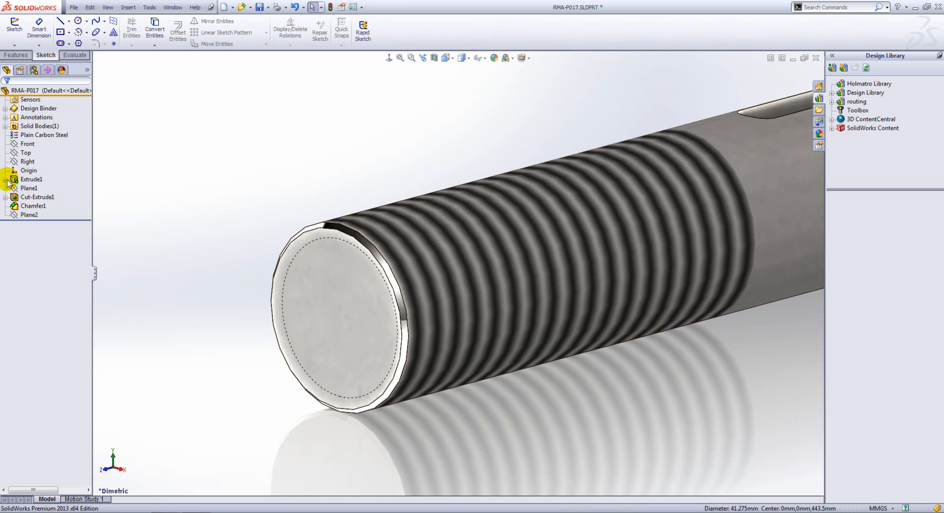
Step: Show the cosmetic thread's dimensions on the shaft and place its length dimension below the threaded end
key(ctrl+4)
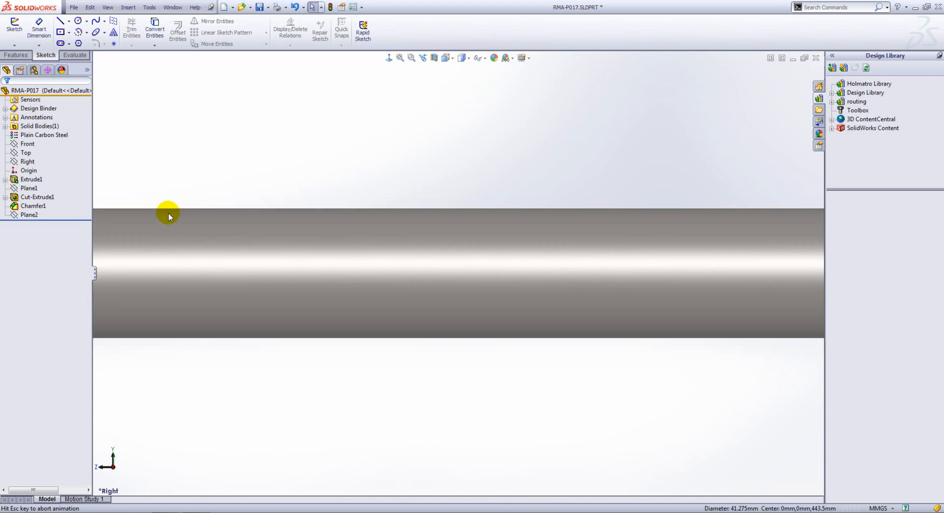
scroll(237, 288, down, 5)
click(22, 153)
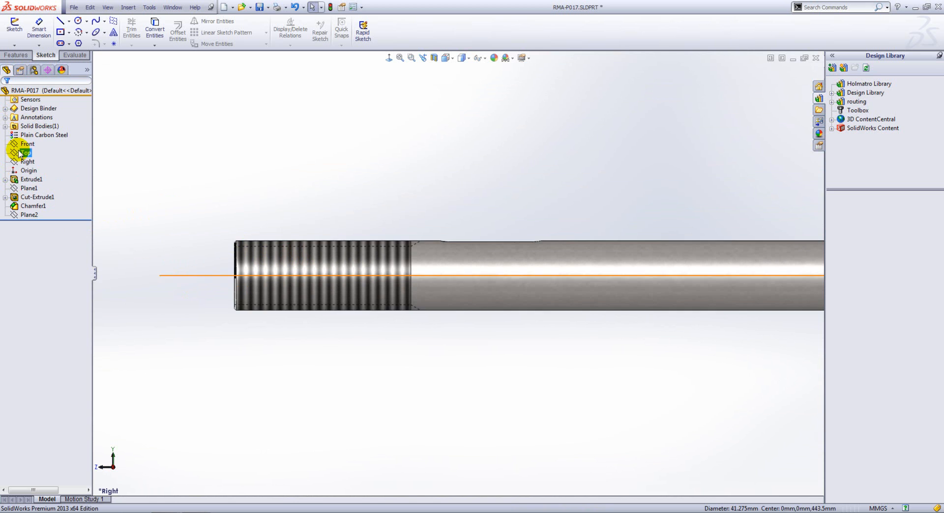
click(5, 179)
click(35, 197)
double_click(34, 197)
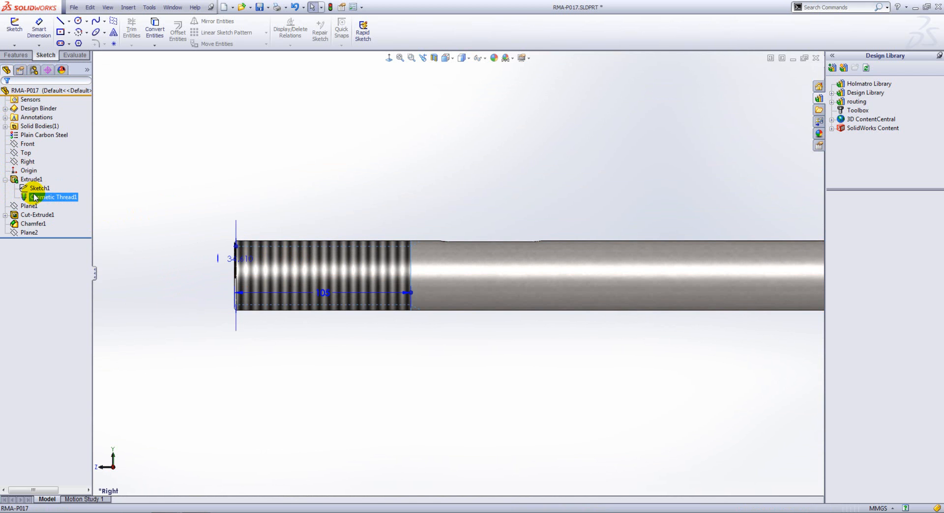
drag(317, 295, 316, 362)
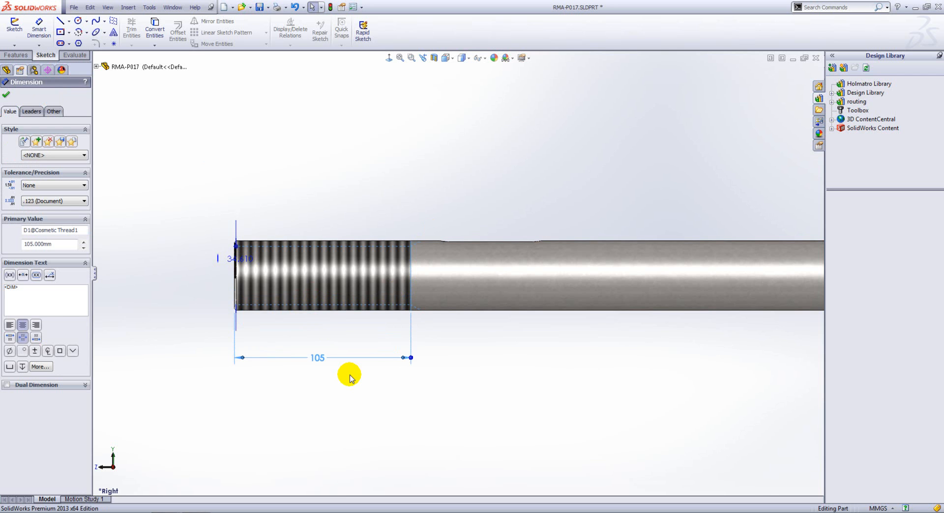
Step: Return to the RMA-A005 assembly and edit the RMA-P020 side plate in place, facing its outer surface
key(ctrl+Tab)
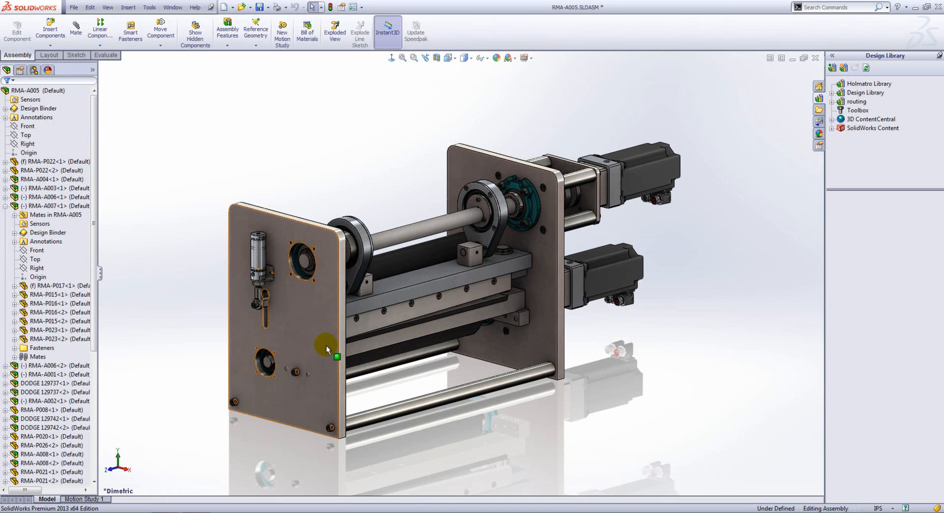
right_click(320, 338)
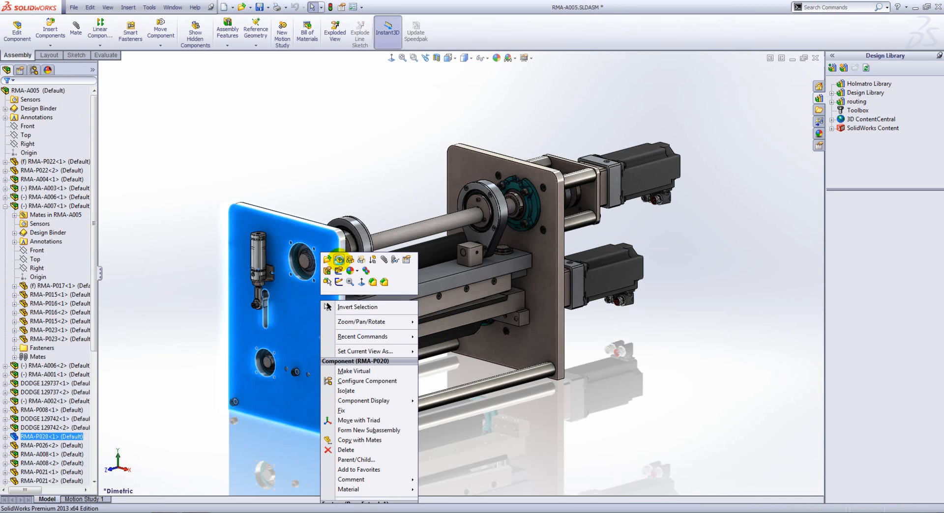
click(331, 258)
right_click(315, 313)
click(358, 276)
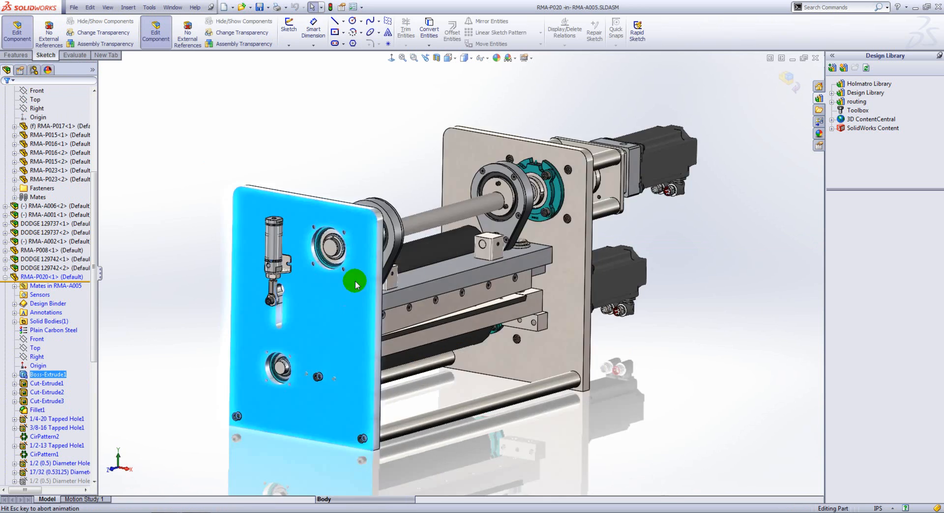
Step: Define a Hole Wizard hole as an ANSI Metric dowel hole, size Ø12.0, with a nominal fit
scroll(497, 363, down, 8)
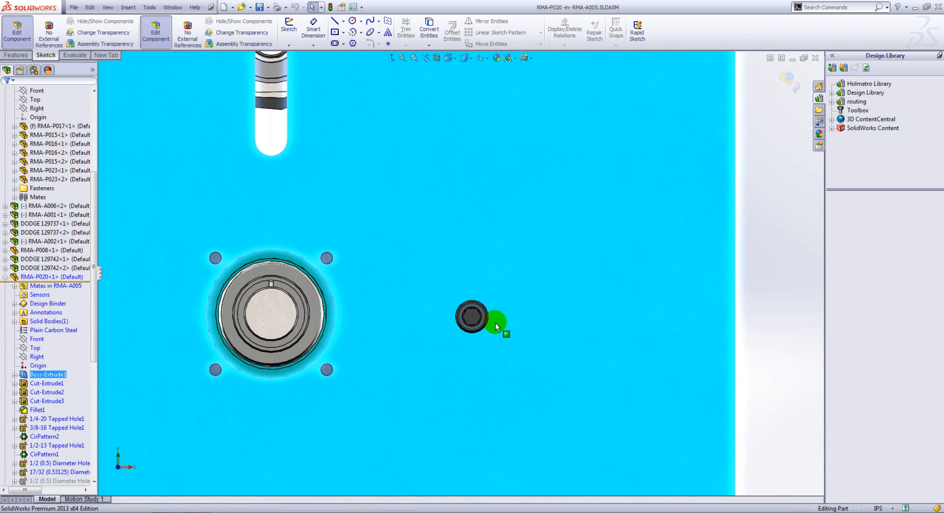
key(Escape)
key(s)
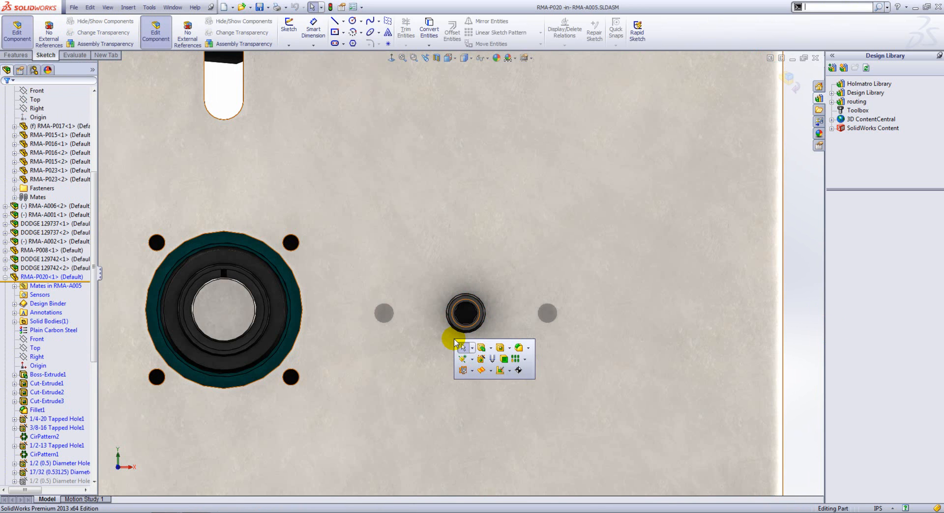
click(481, 359)
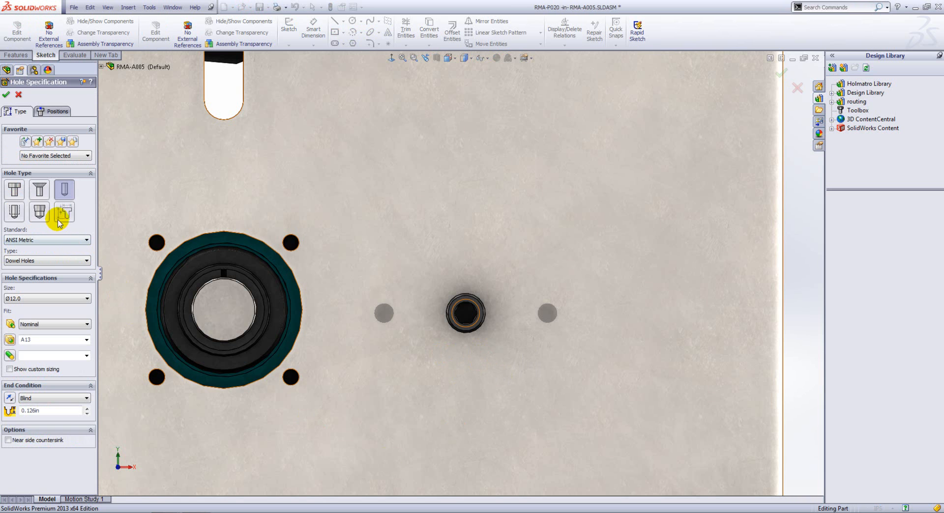
click(47, 262)
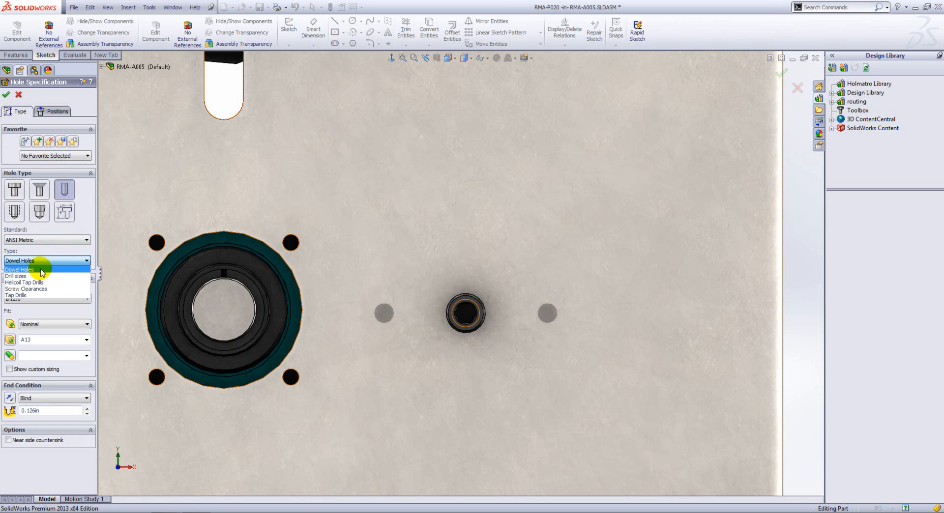
click(42, 270)
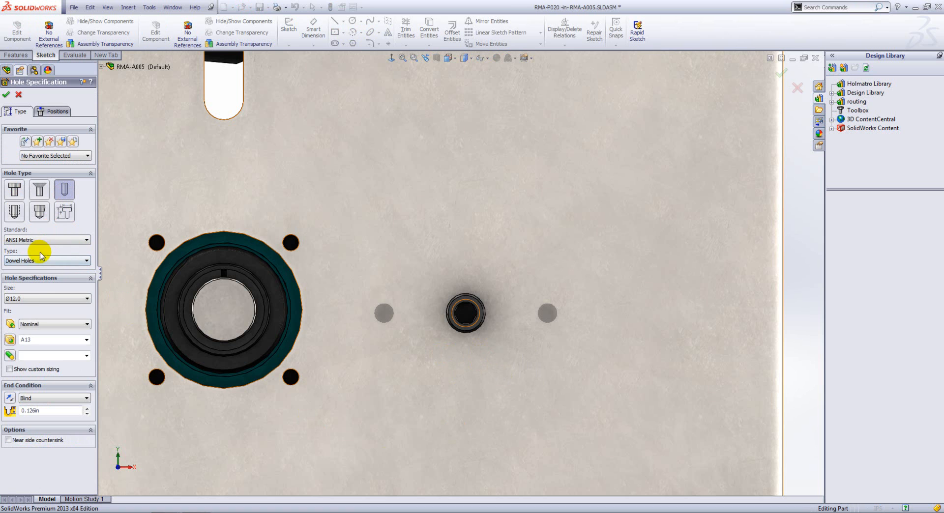
click(33, 299)
click(34, 298)
click(35, 324)
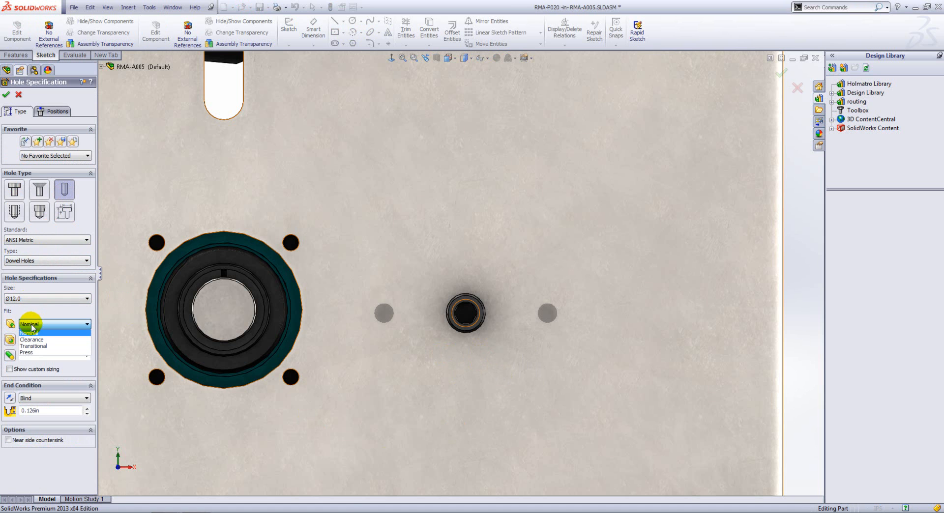
click(30, 333)
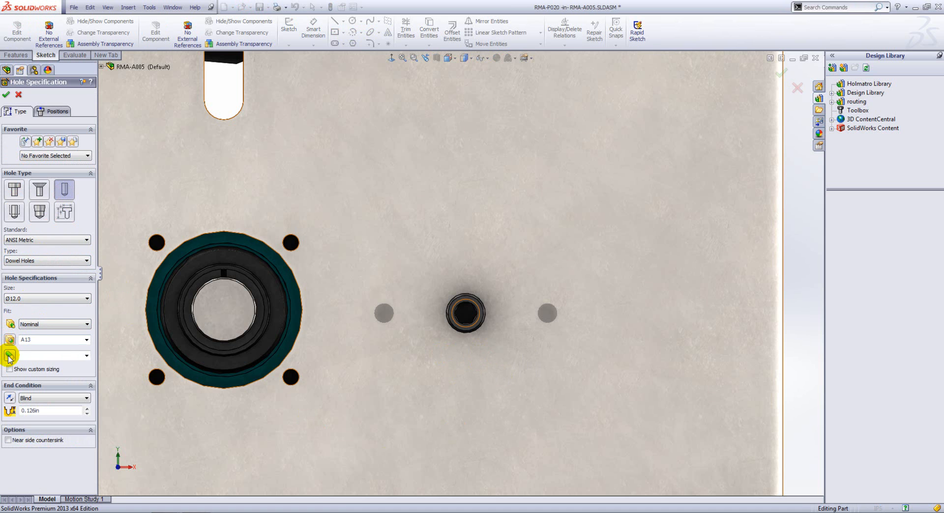
Step: Review the hole and shaft fit class choices and set the dowel hole's end condition to Through All
click(87, 340)
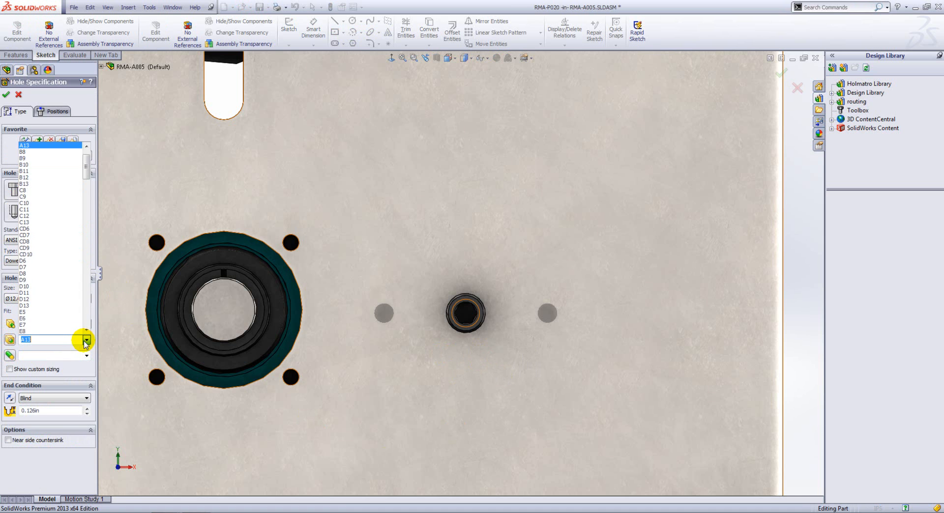
click(84, 341)
click(85, 355)
click(85, 355)
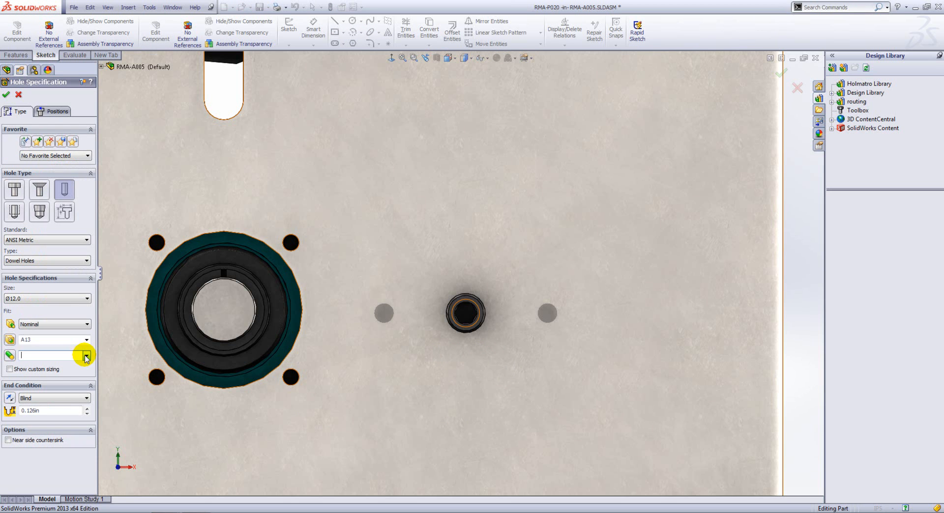
click(79, 398)
click(59, 413)
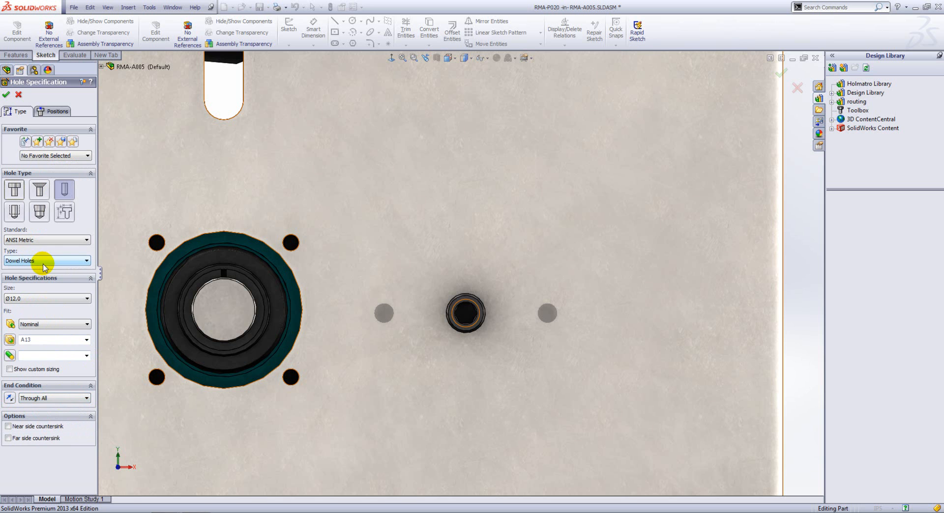
Step: Place two dowel holes on the plate face, centered on the pins on either side of the socket head screw
click(57, 111)
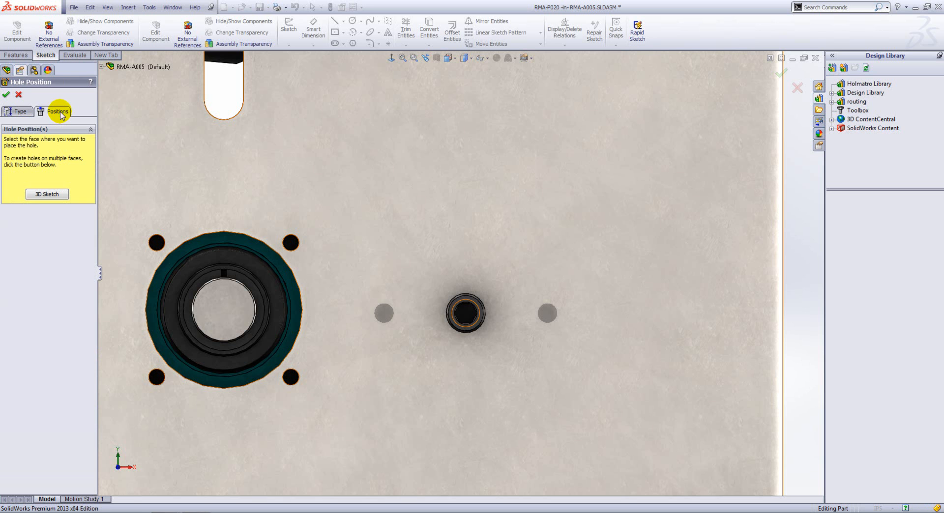
click(381, 256)
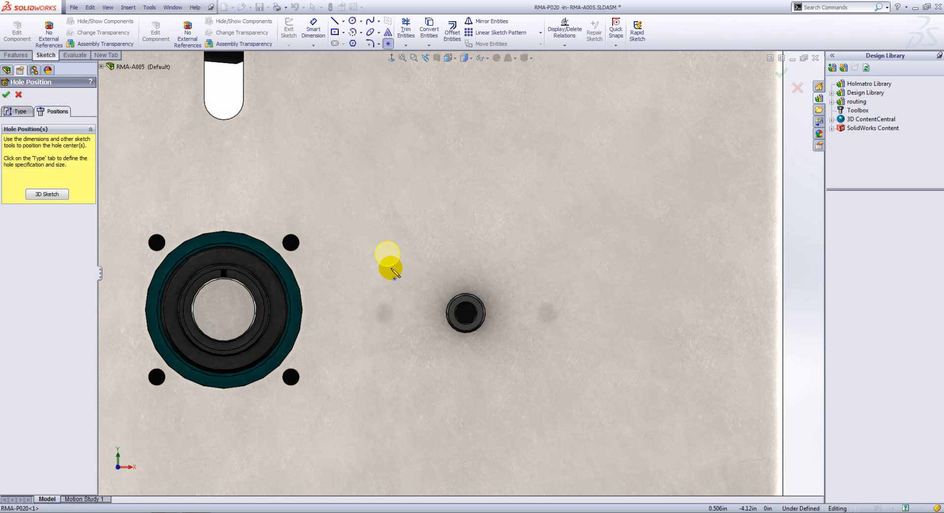
click(384, 313)
click(548, 313)
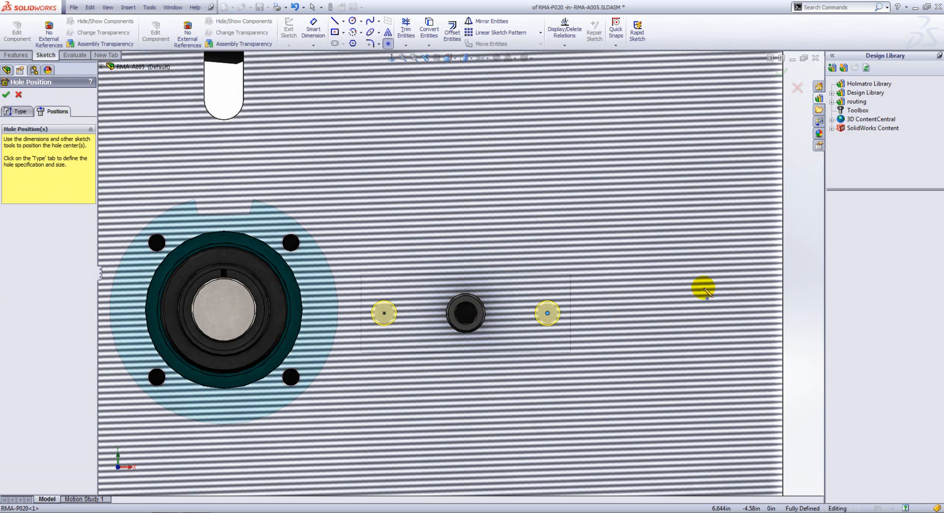
click(6, 94)
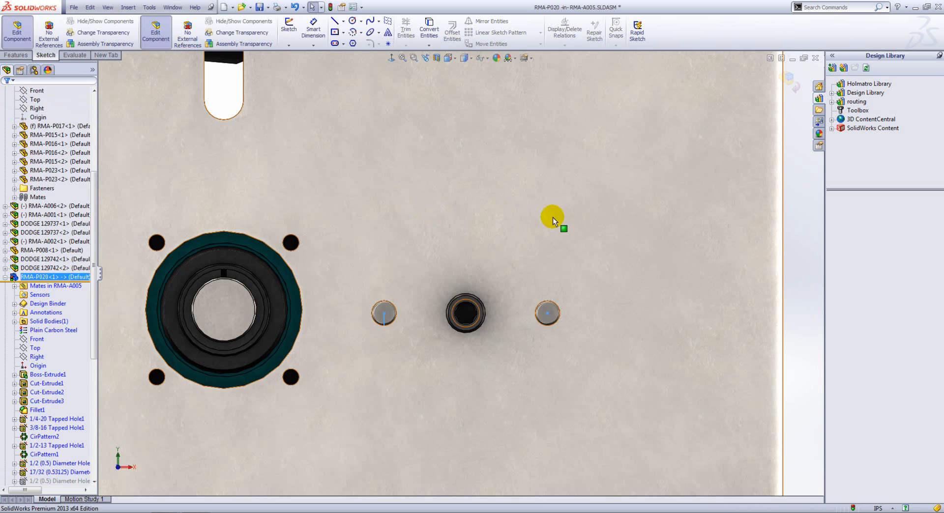
Step: Open the RMA-P020 side plate in its own window and create a drawing from it with the C-SIZE Holmatro template
right_click(329, 209)
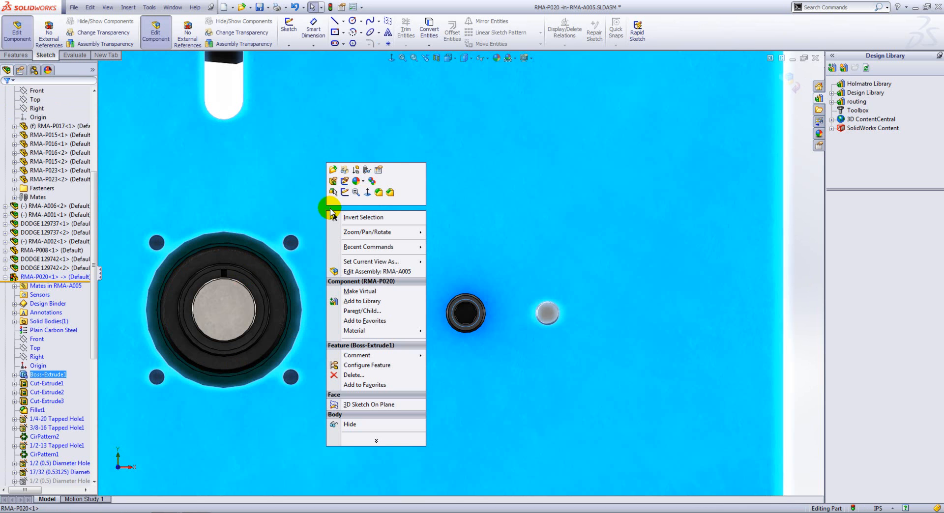
click(332, 169)
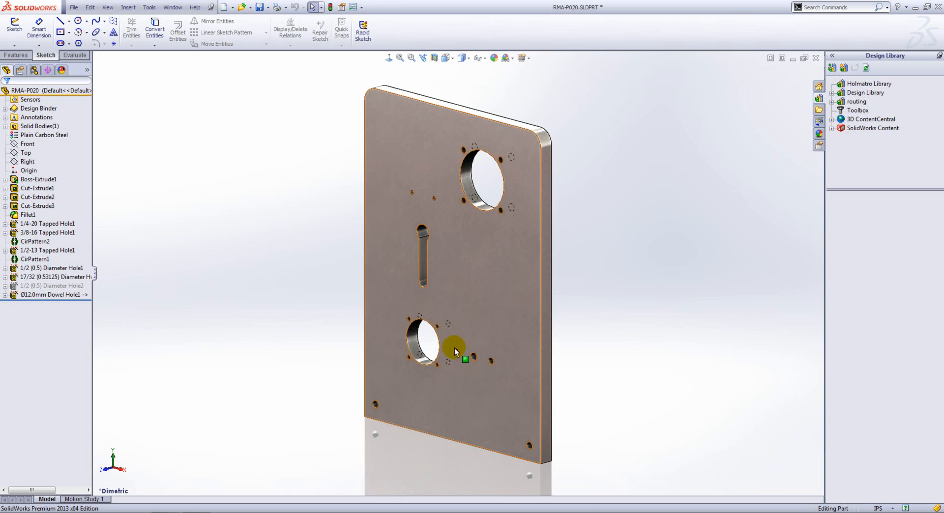
click(74, 7)
click(79, 57)
click(252, 135)
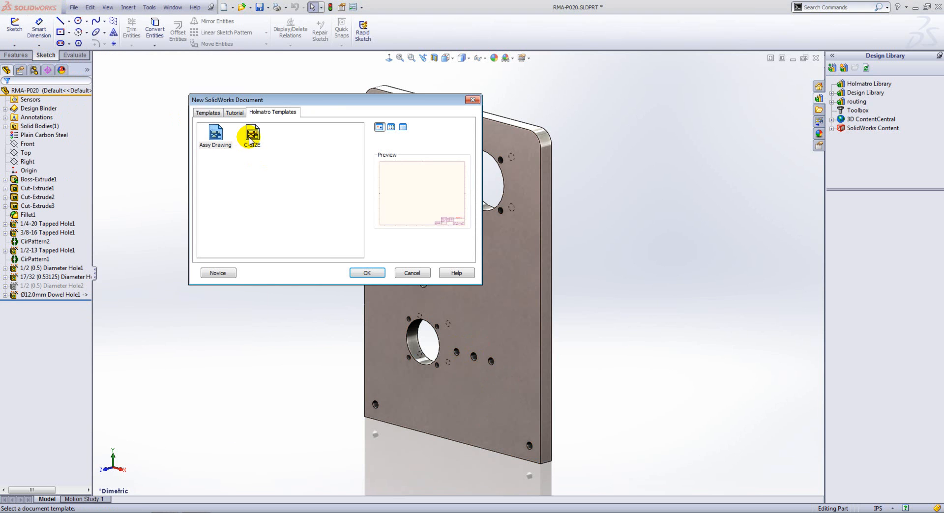
click(363, 271)
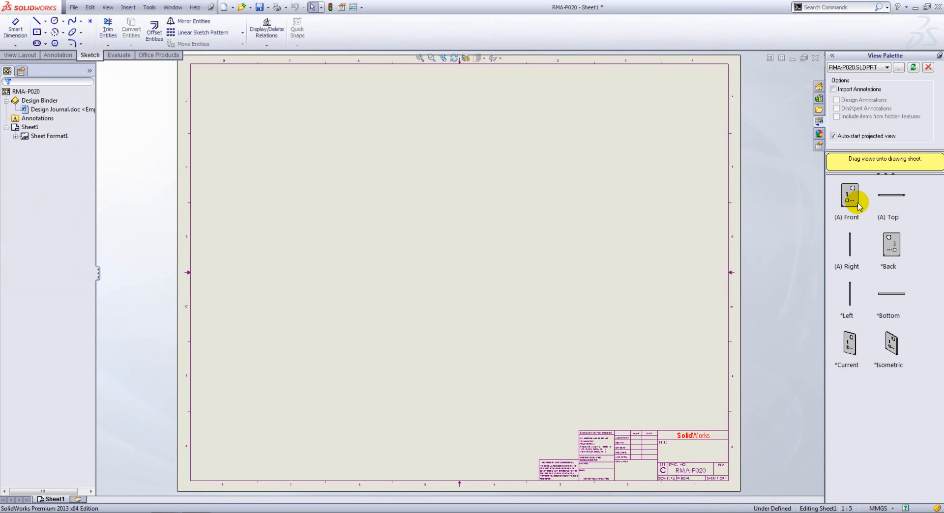
Step: Place the side plate's front view in the upper-left area of the sheet with a projected side view to its right
drag(850, 197, 290, 158)
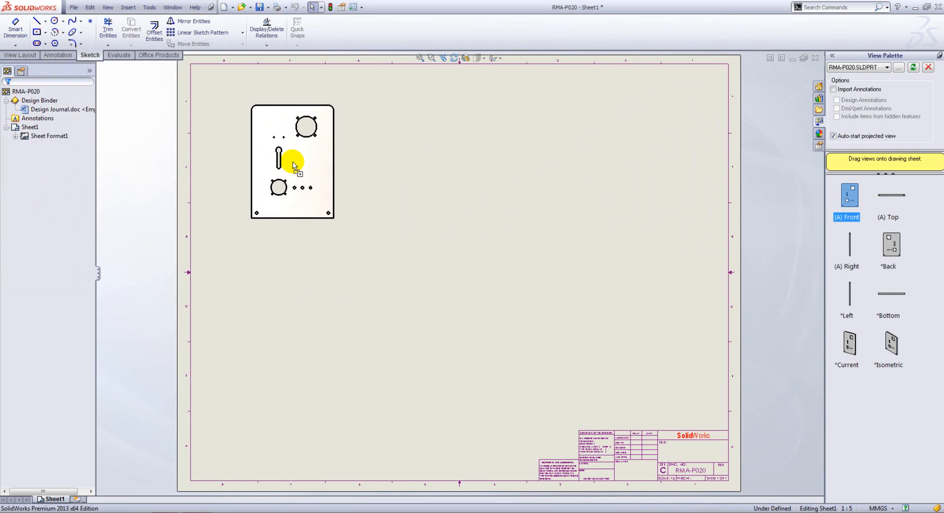
click(487, 184)
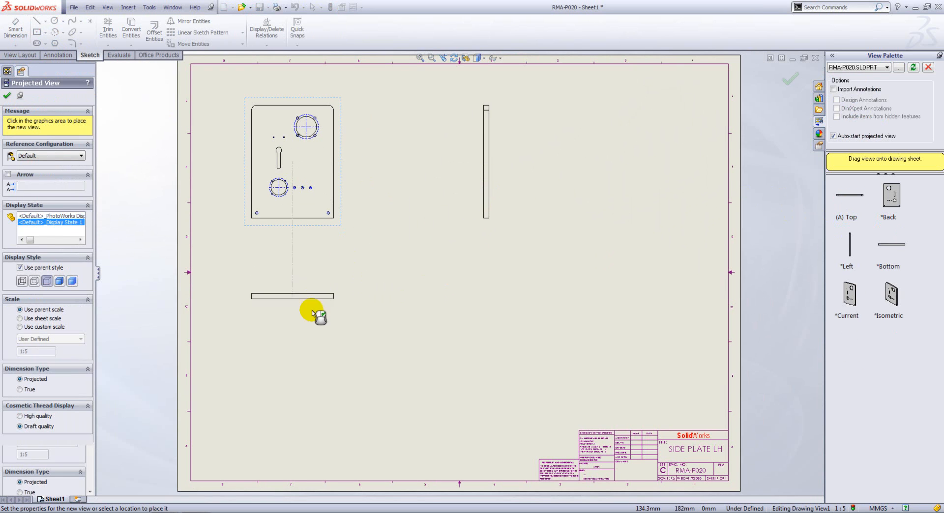
key(Escape)
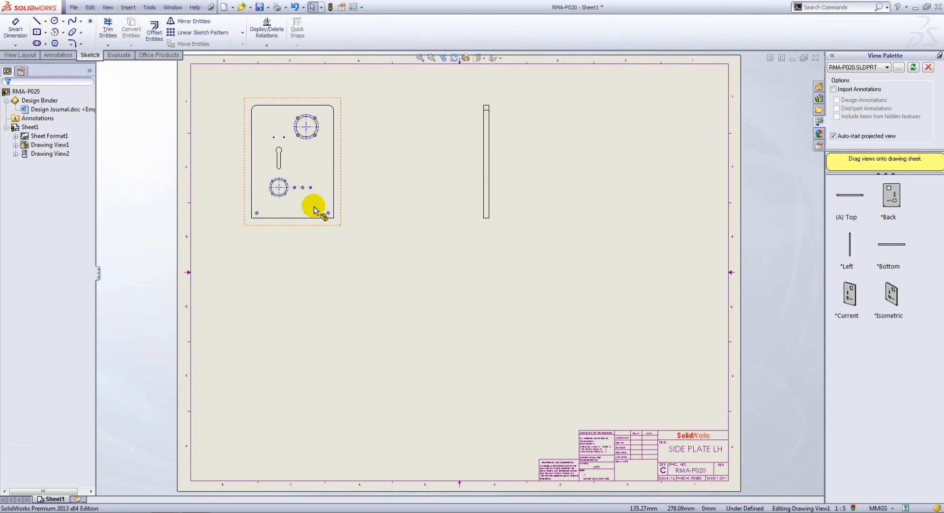
Step: Examine the hole center marks, bolt circles and dowel symbols in the front view
scroll(311, 147, down, 6)
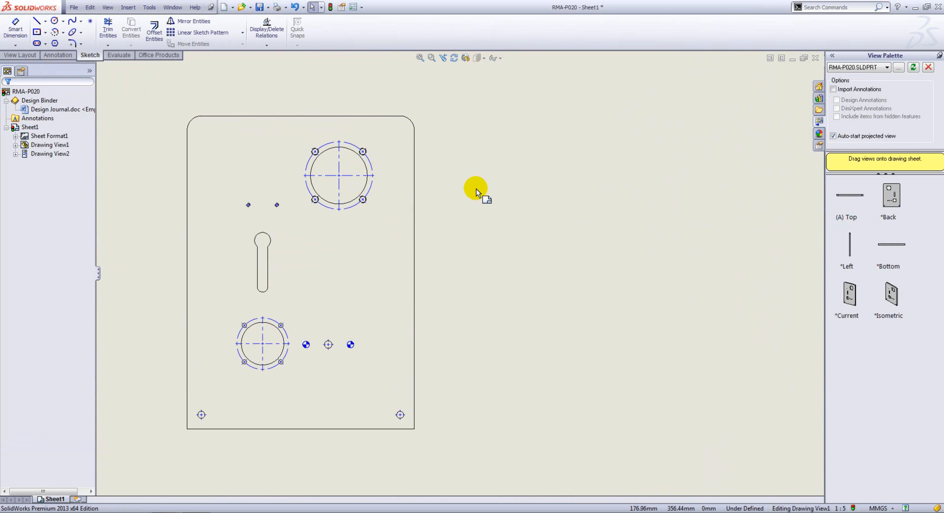
scroll(358, 162, down, 5)
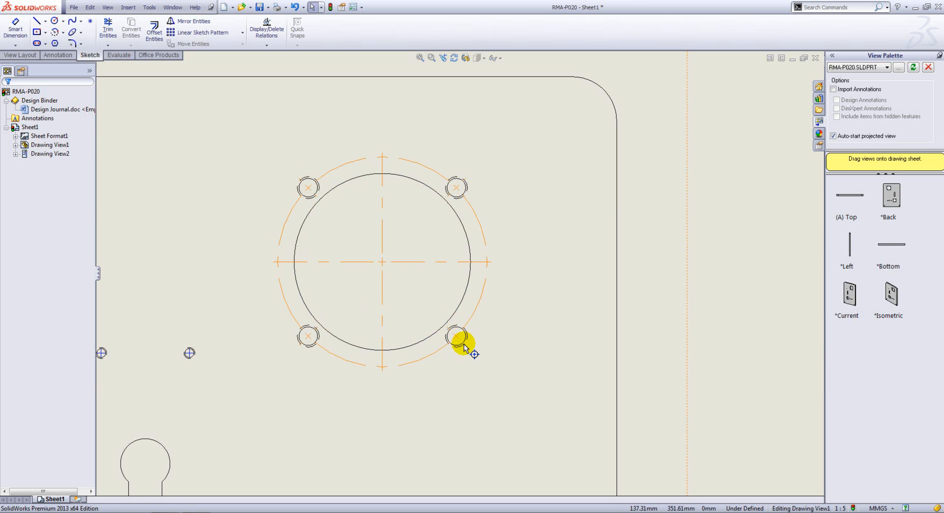
scroll(455, 344, up, 5)
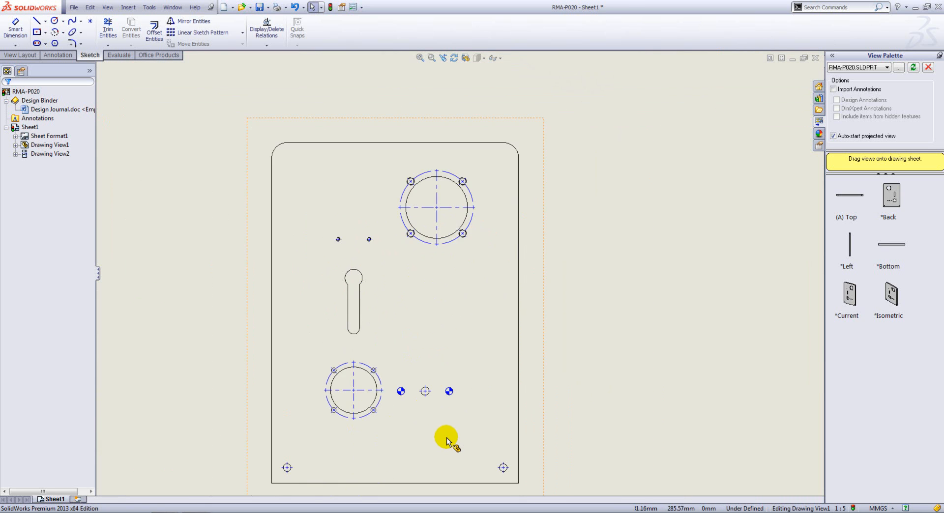
scroll(446, 437, down, 2)
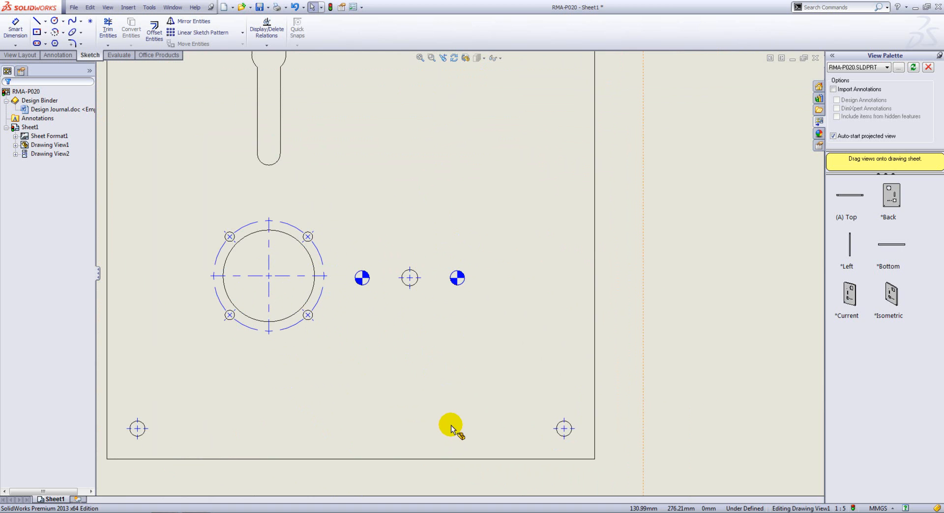
key(f)
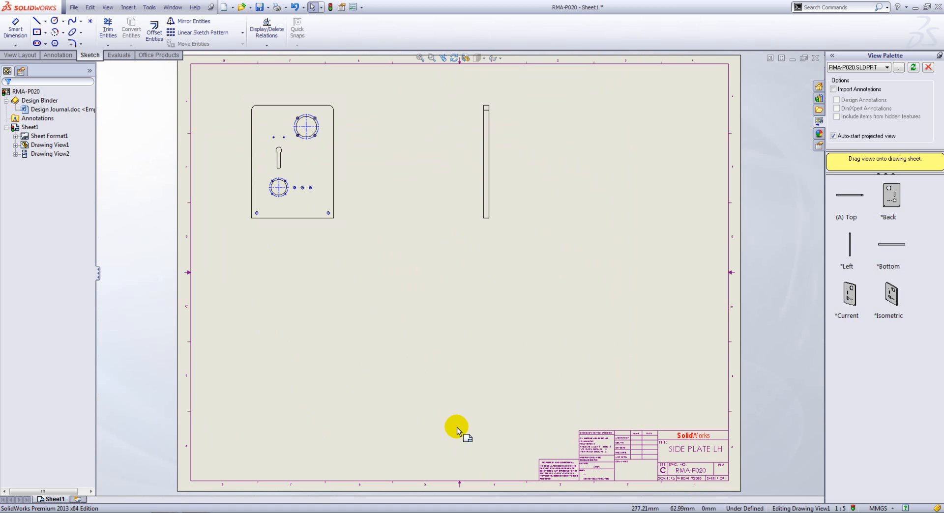
Step: Review the Save View As settings for the front view, including the DXF file type and the Export only model geometry option
click(305, 228)
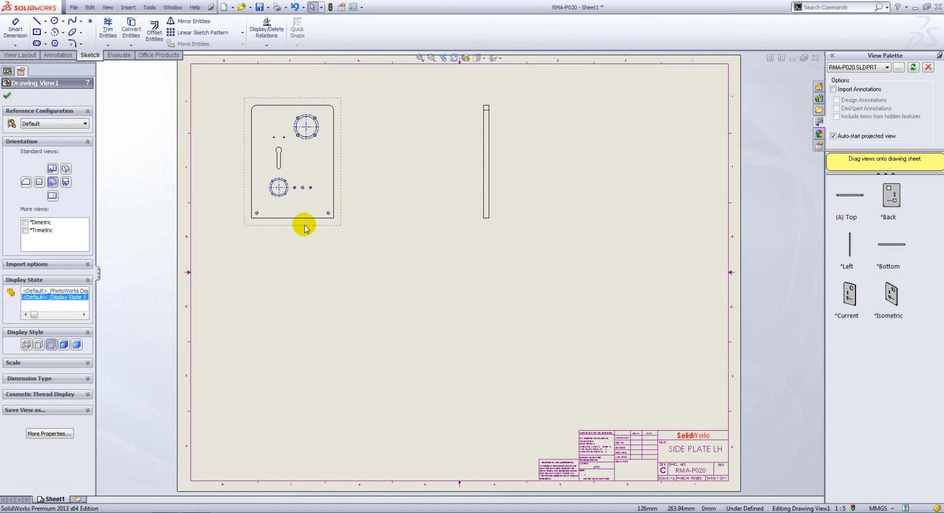
click(43, 416)
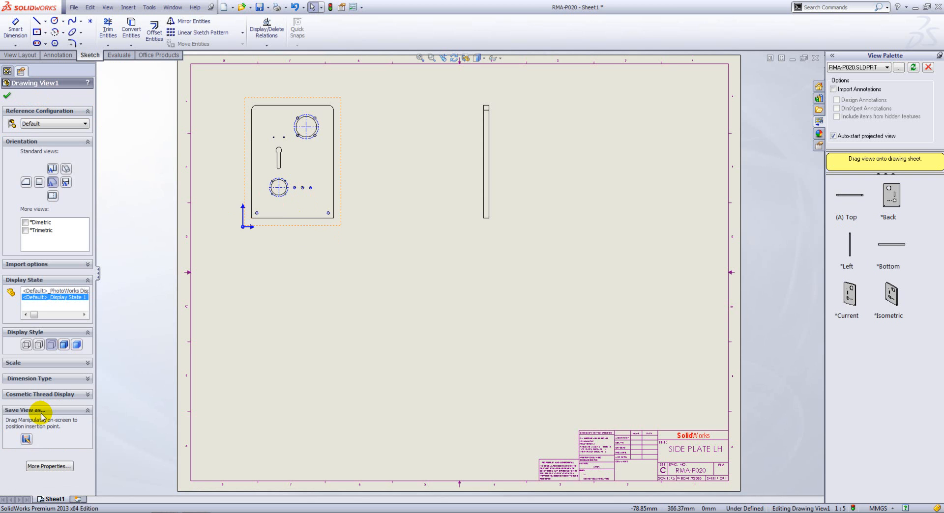
click(26, 439)
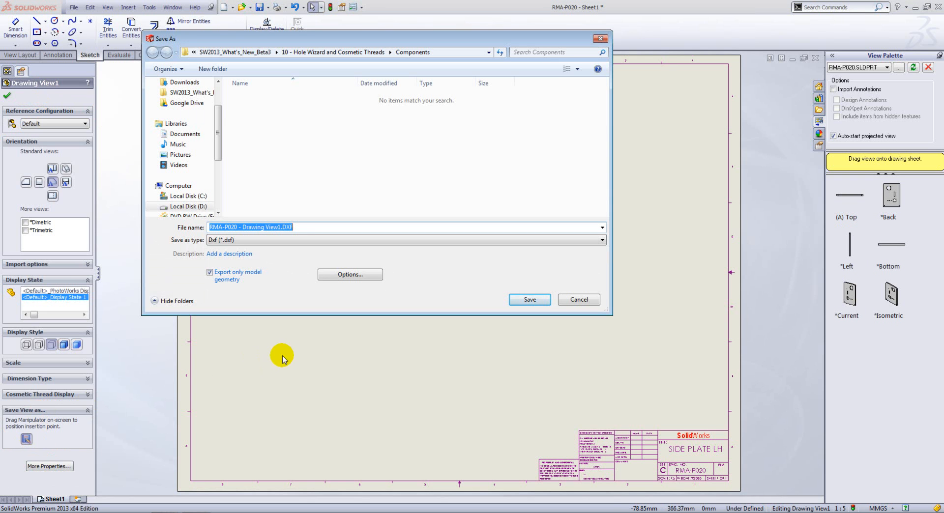
click(390, 241)
click(389, 247)
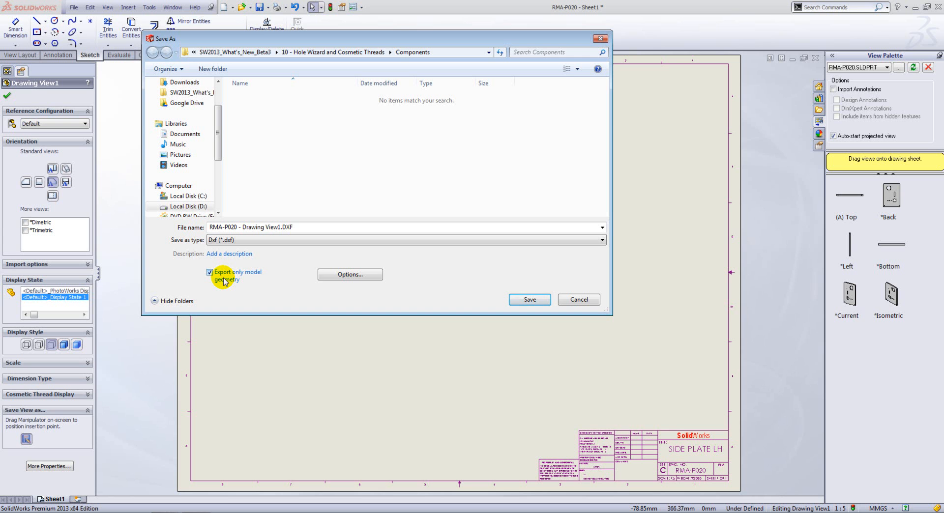
click(583, 301)
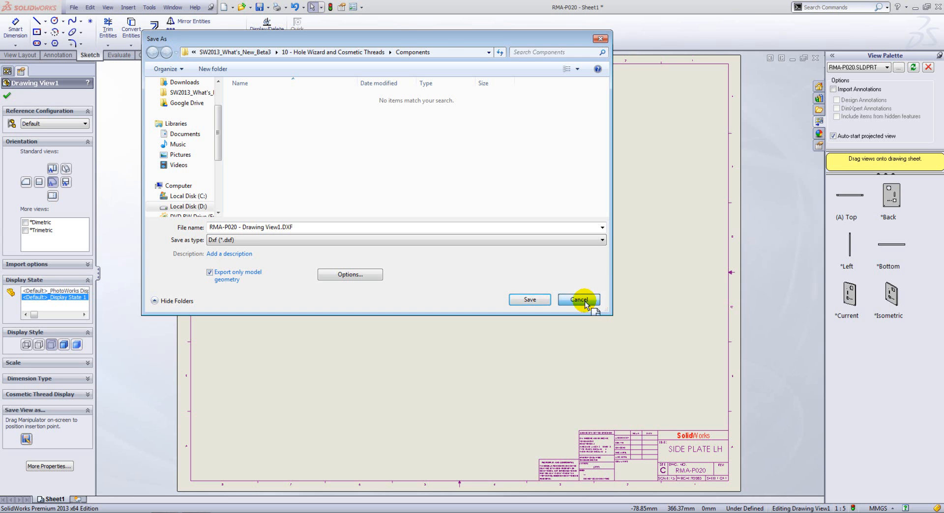
click(7, 95)
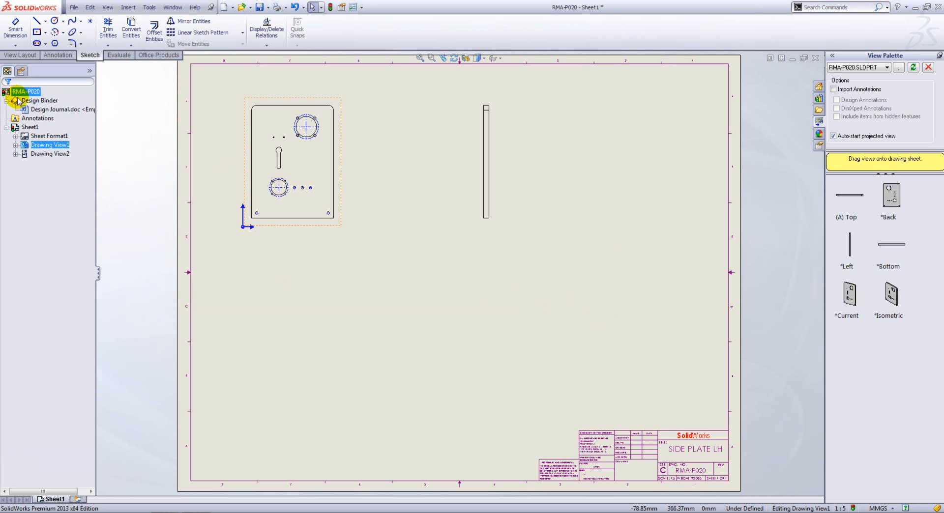
Step: Convert the front view to sketch entities with Replace view with block, and nudge the resulting block slightly
right_click(274, 230)
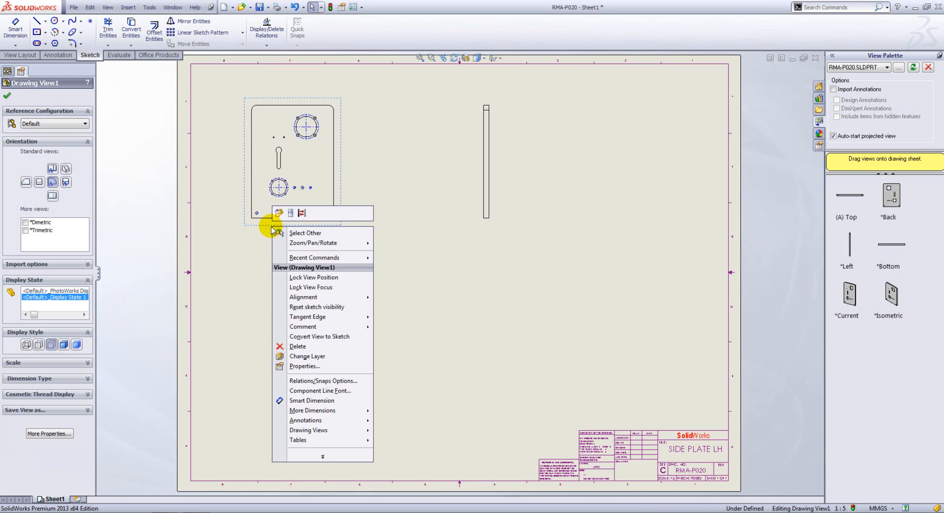
click(332, 338)
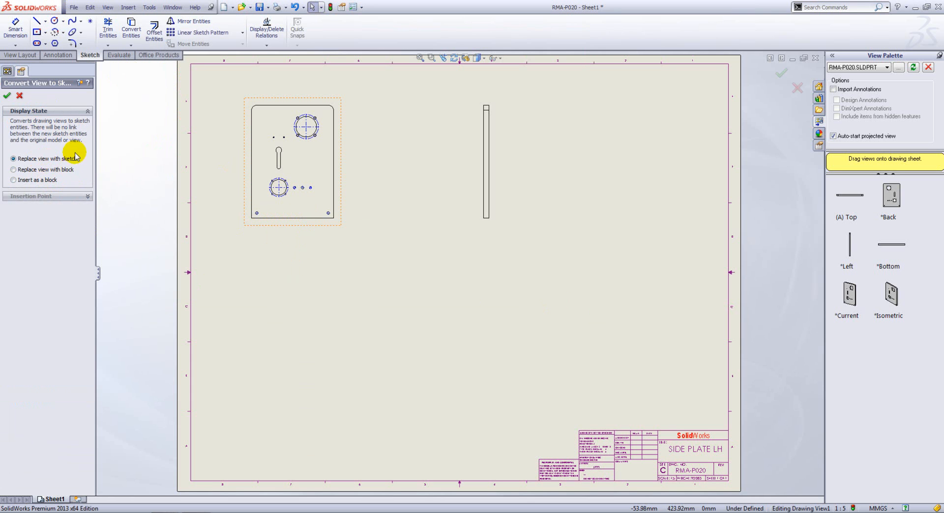
click(26, 170)
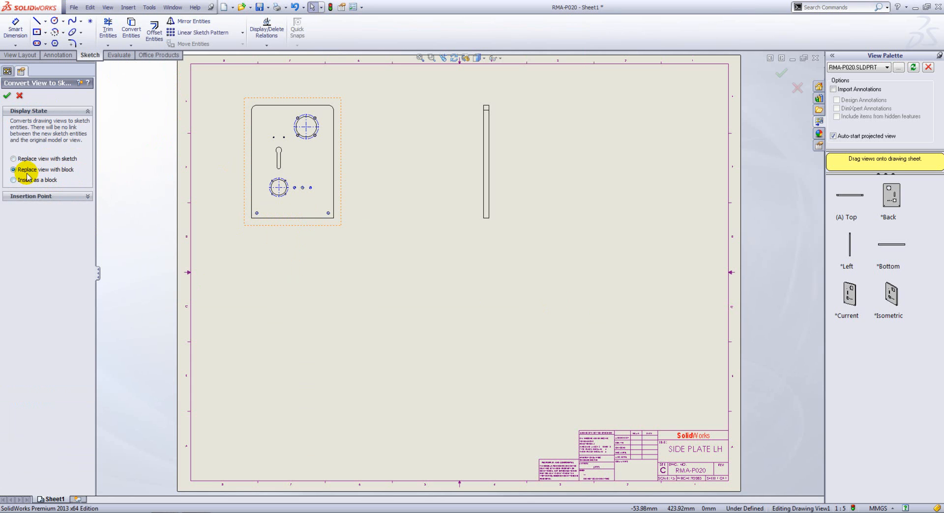
click(10, 100)
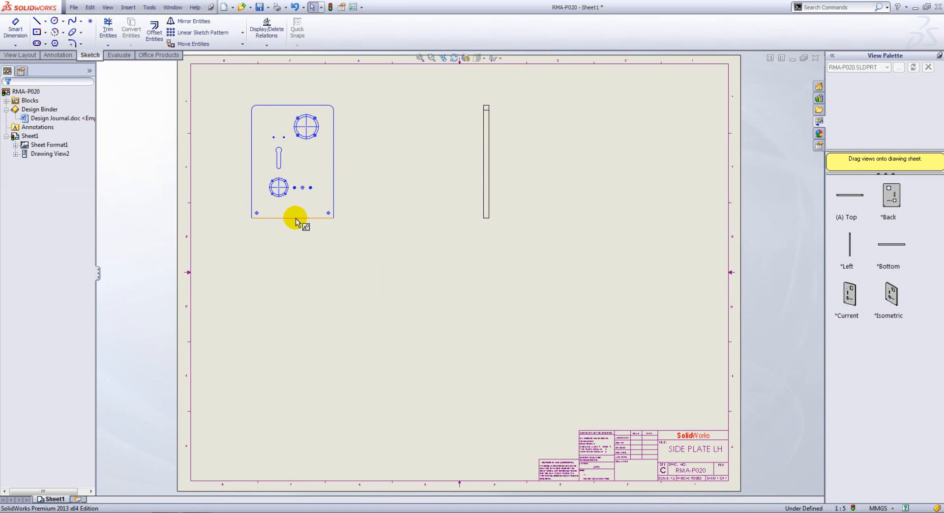
mouse_move(296, 222)
mouse_down()
mouse_move(322, 295)
mouse_move(307, 248)
mouse_move(323, 285)
mouse_move(293, 252)
mouse_move(314, 244)
mouse_move(296, 222)
mouse_up()
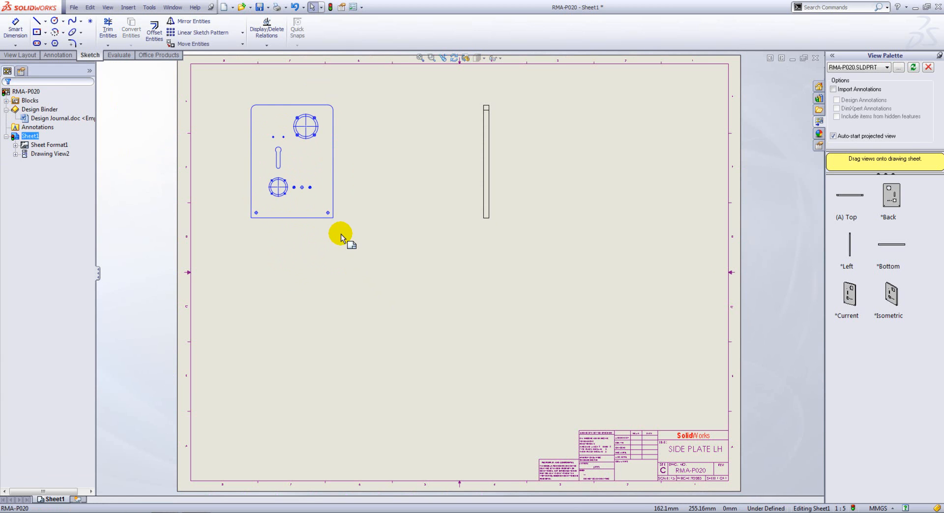
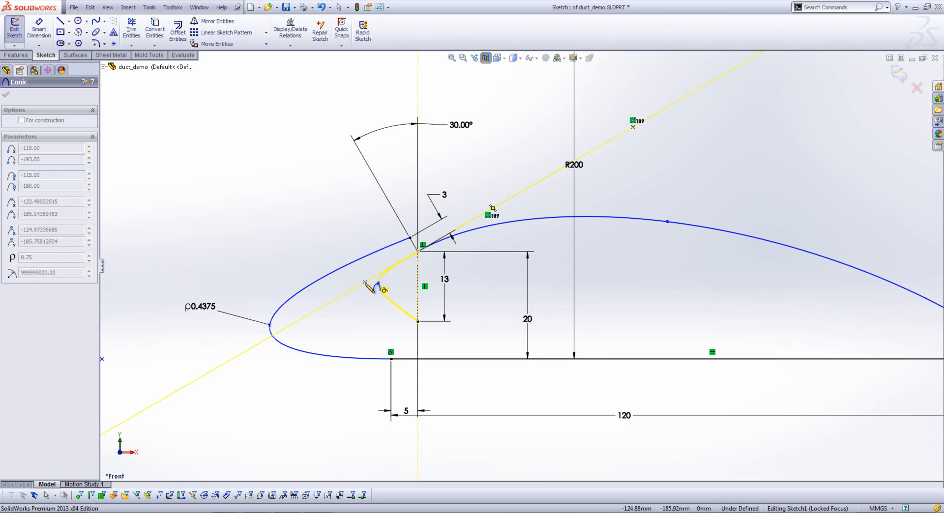
Step: Finish the small conic across the 13 mm vertical centerline, tangent to the guide line, with a rho of about 0.5
click(364, 285)
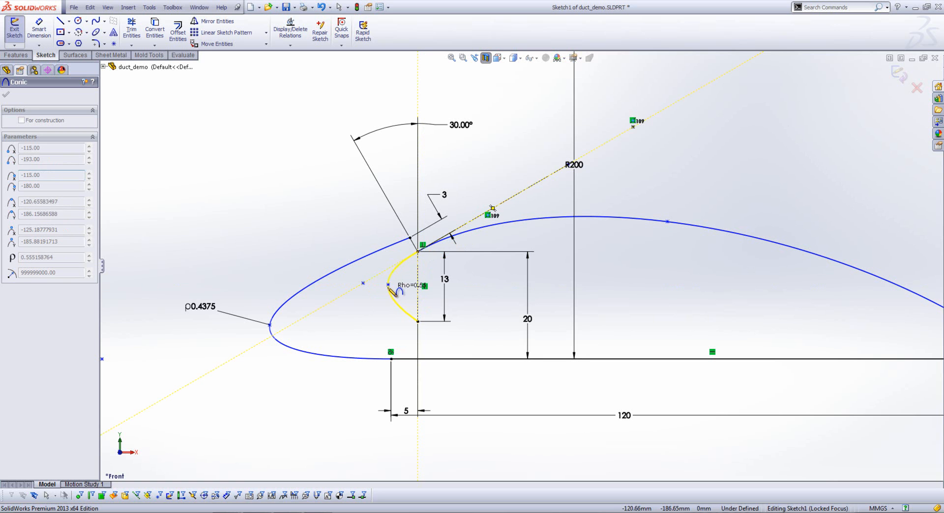
click(392, 289)
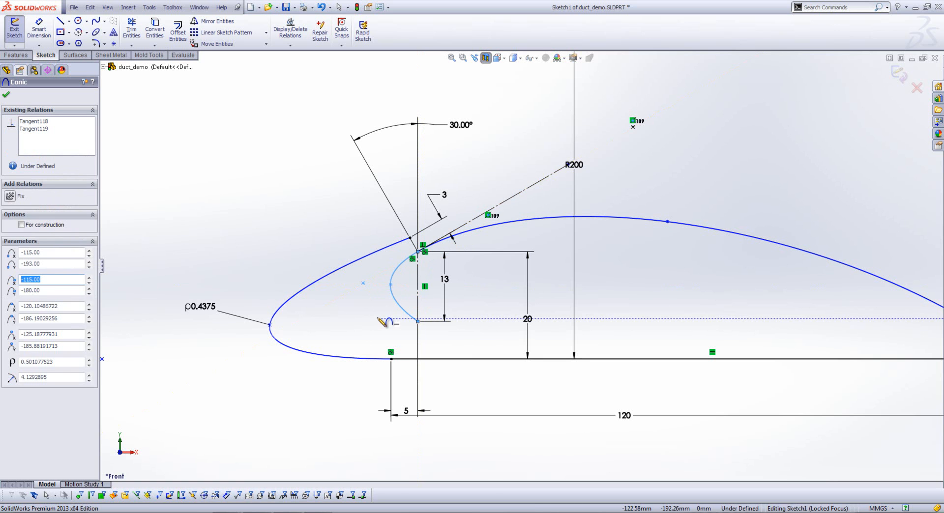
key(Escape)
Step: Show curvature combs on the small conic and move its shoulder point slightly inward toward the vertical centerline
right_click(394, 301)
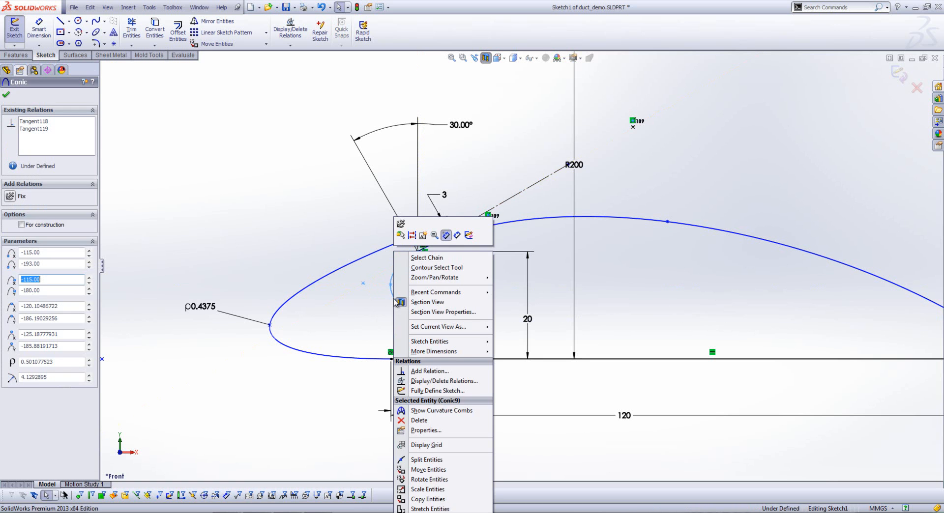
click(421, 410)
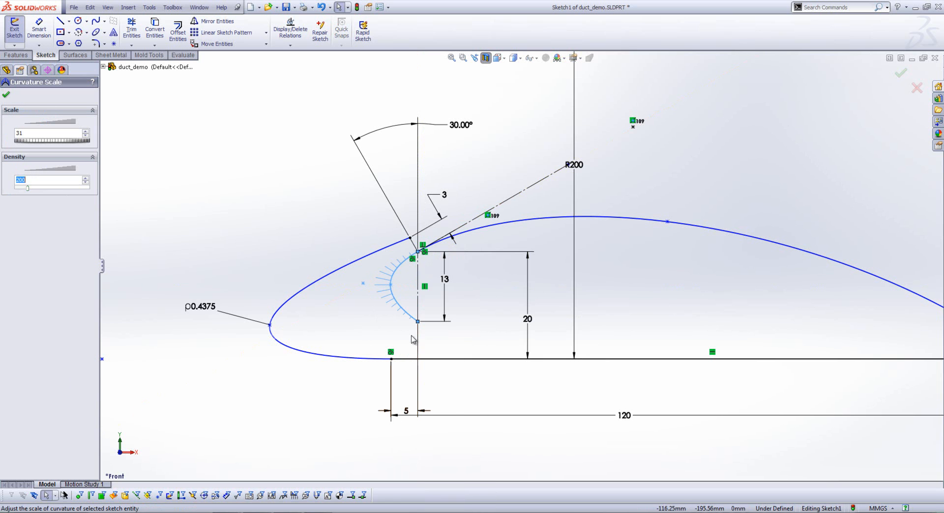
click(6, 96)
drag(393, 286, 395, 288)
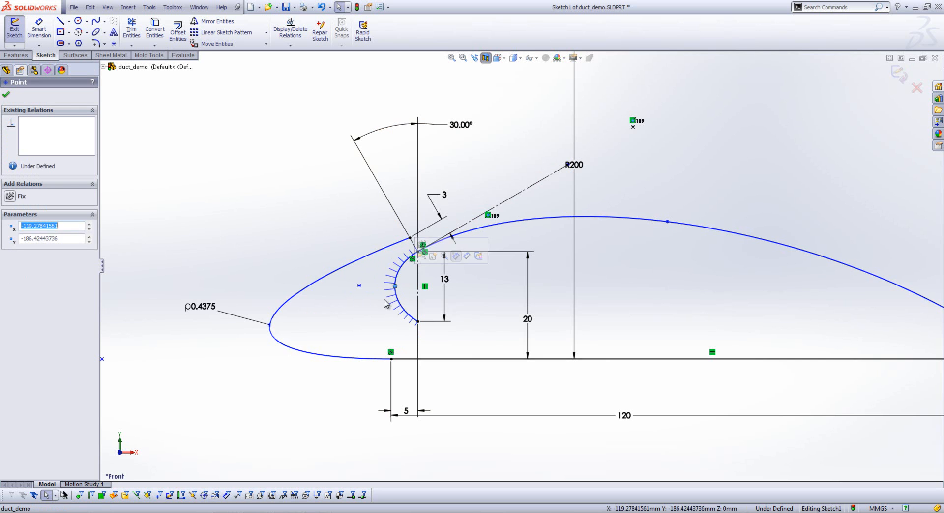
click(380, 308)
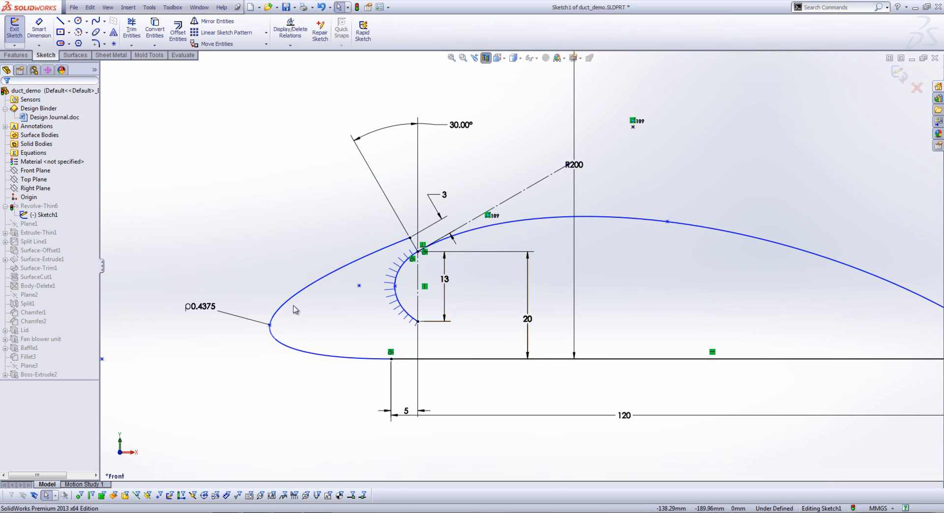
Step: Show curvature combs on the large nose conic and set its rho dimension to 0.25
click(272, 318)
right_click(275, 317)
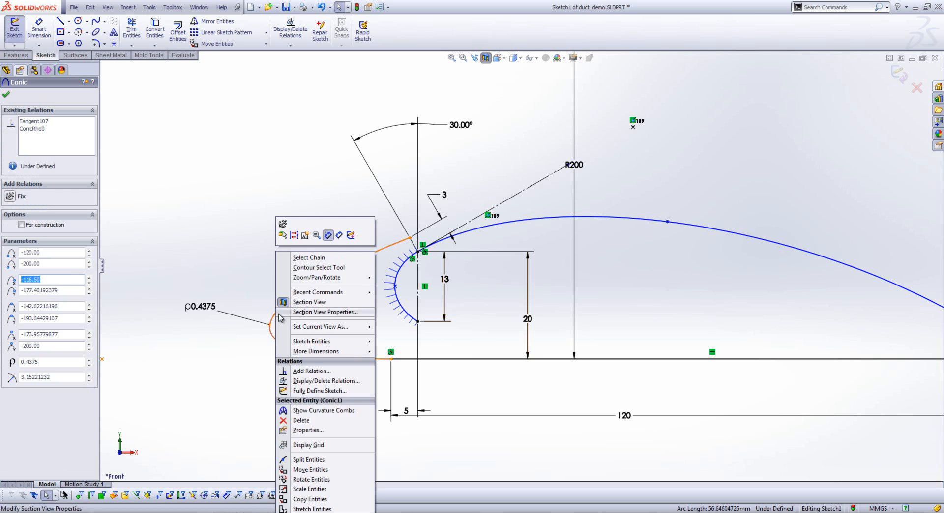
click(311, 411)
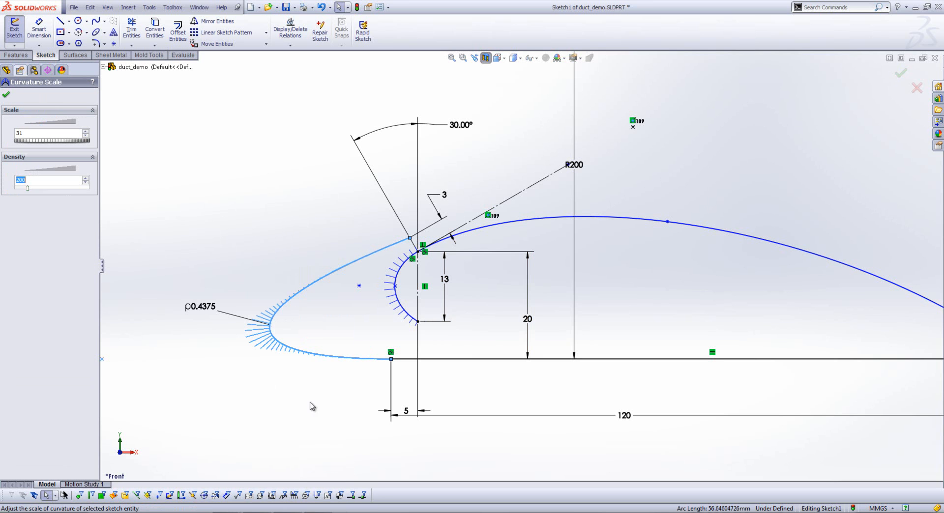
double_click(208, 308)
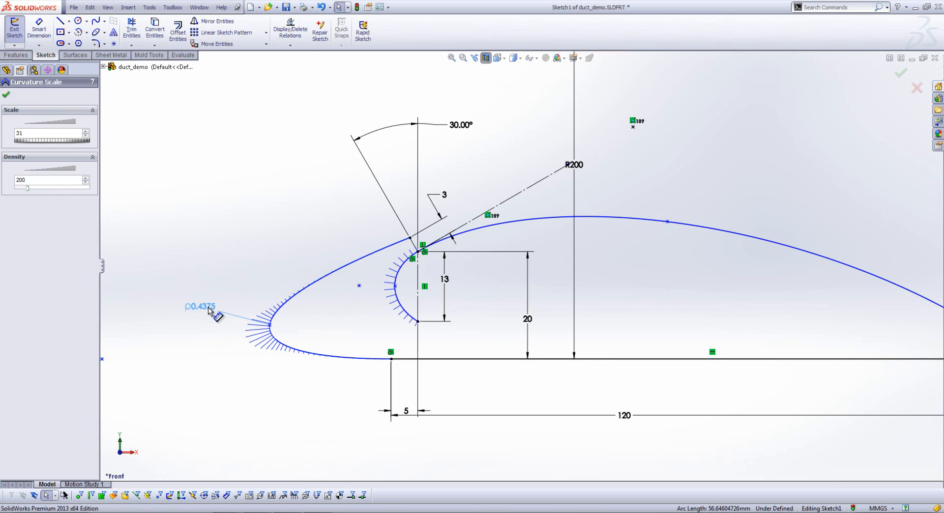
text(0.25)
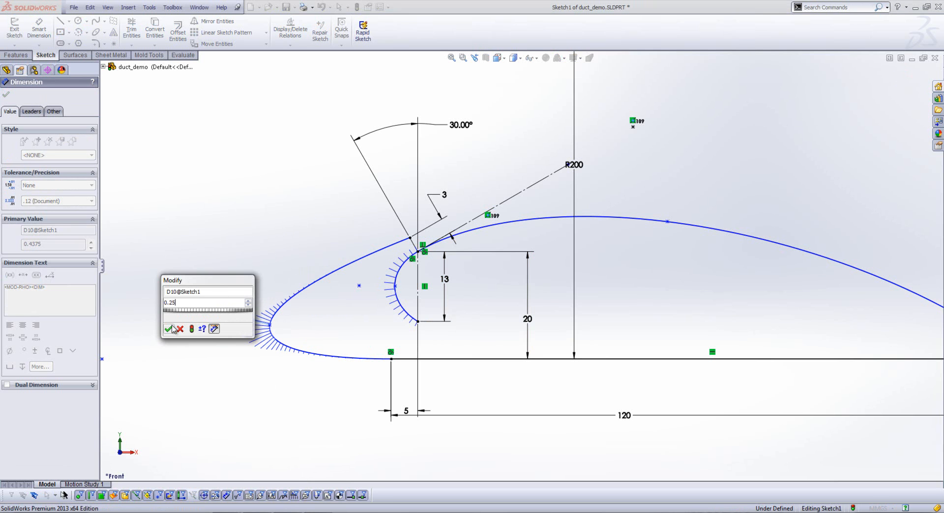
click(171, 328)
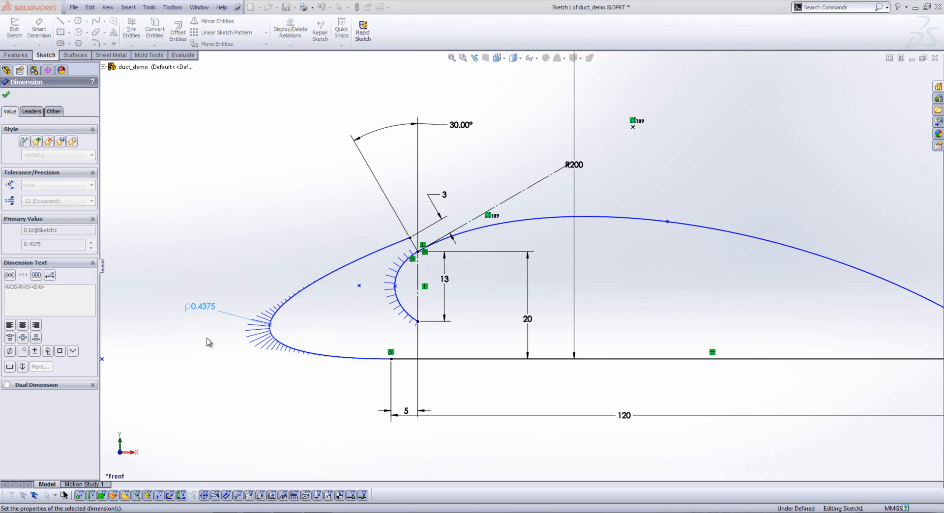
Step: Close the conic's rho dimension, exit the sketch to rebuild the duct, and view the sectioned nose profile in the model
click(252, 352)
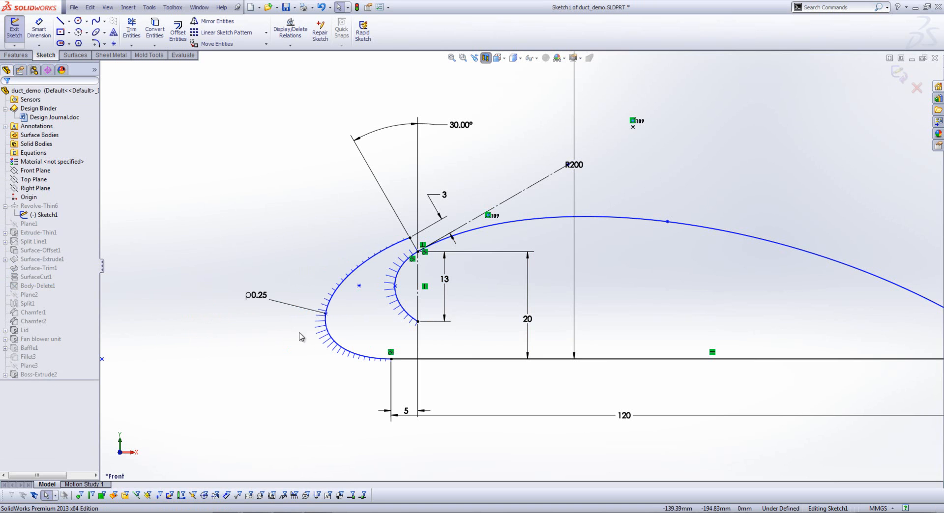
mouse_move(325, 313)
mouse_down()
mouse_move(341, 316)
mouse_move(314, 318)
mouse_move(340, 322)
mouse_move(307, 324)
mouse_move(328, 325)
mouse_up()
click(290, 351)
click(899, 74)
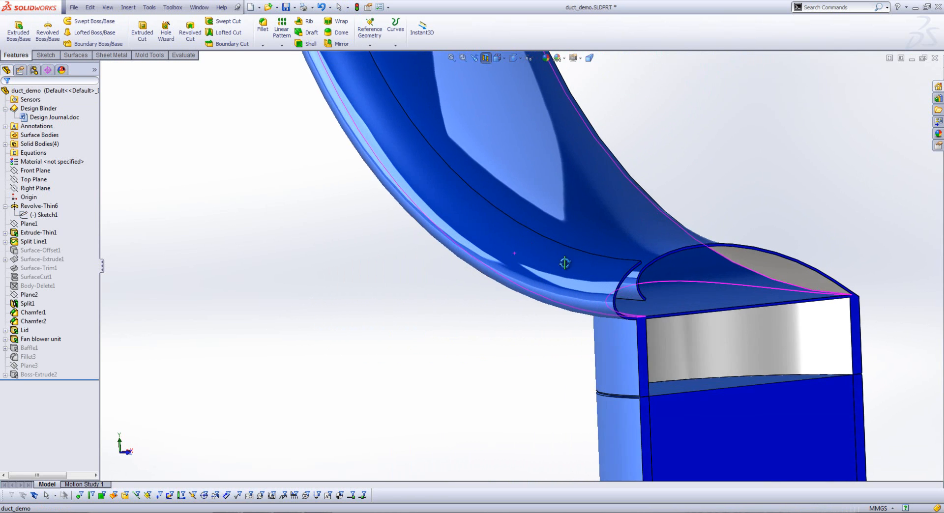
scroll(697, 296, down, 3)
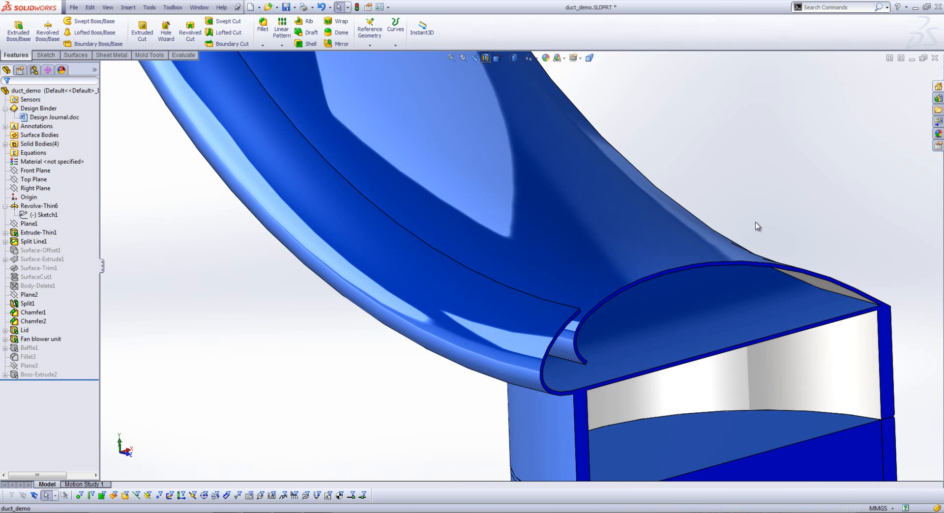
key(super+Tab)
key(super+Tab)
key(super+Tab)
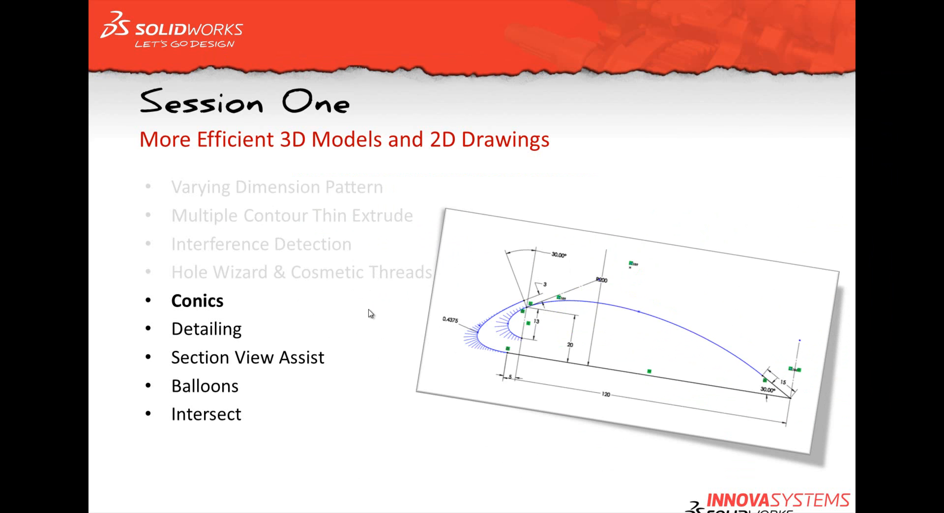
click(373, 330)
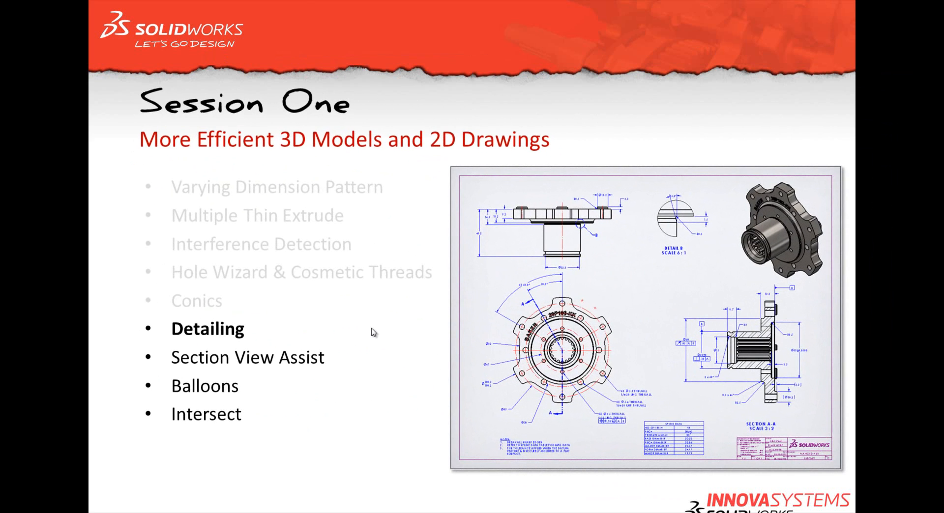
click(677, 384)
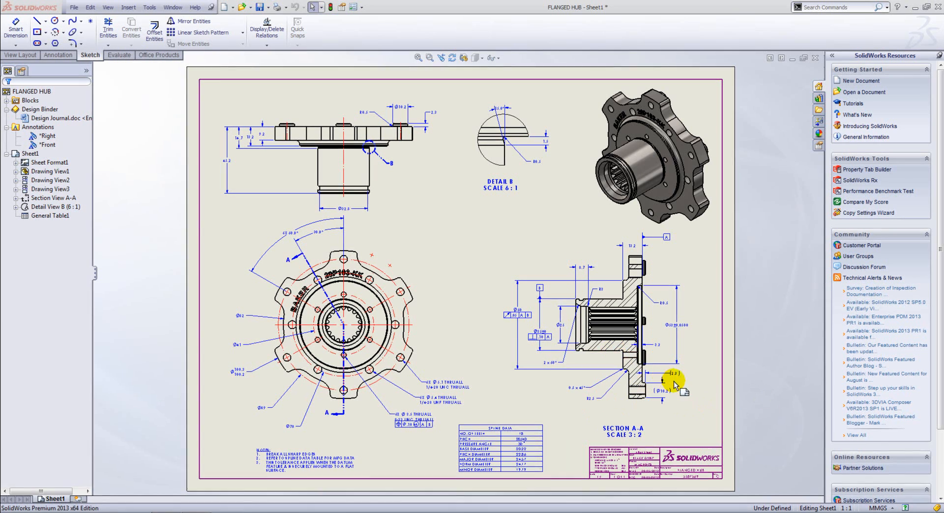
Step: Insert centerlines automatically for the whole Section View A-A using the Select View option
scroll(618, 389, down, 3)
scroll(558, 241, down, 3)
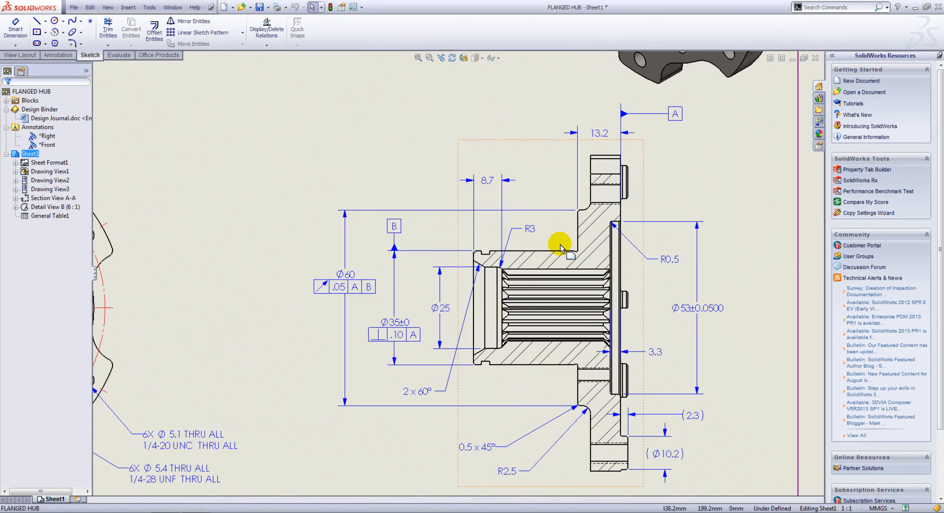
click(540, 226)
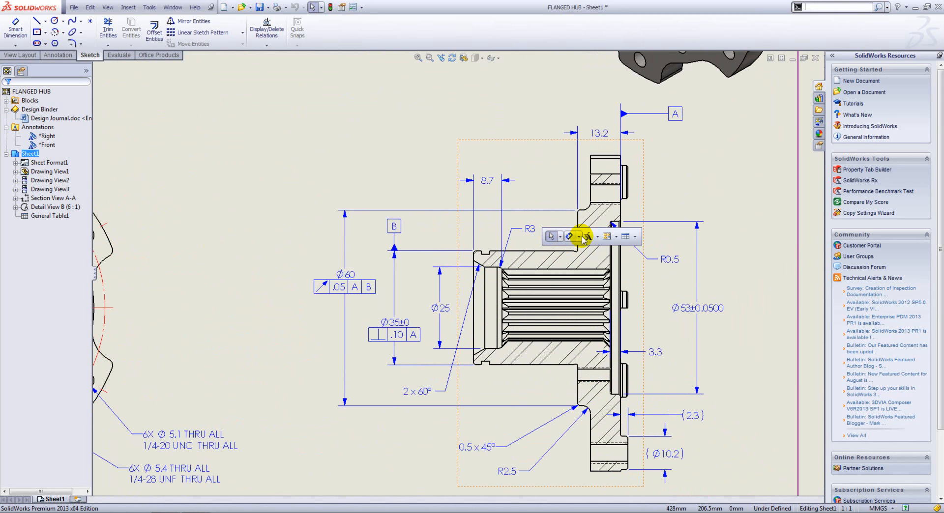
click(598, 238)
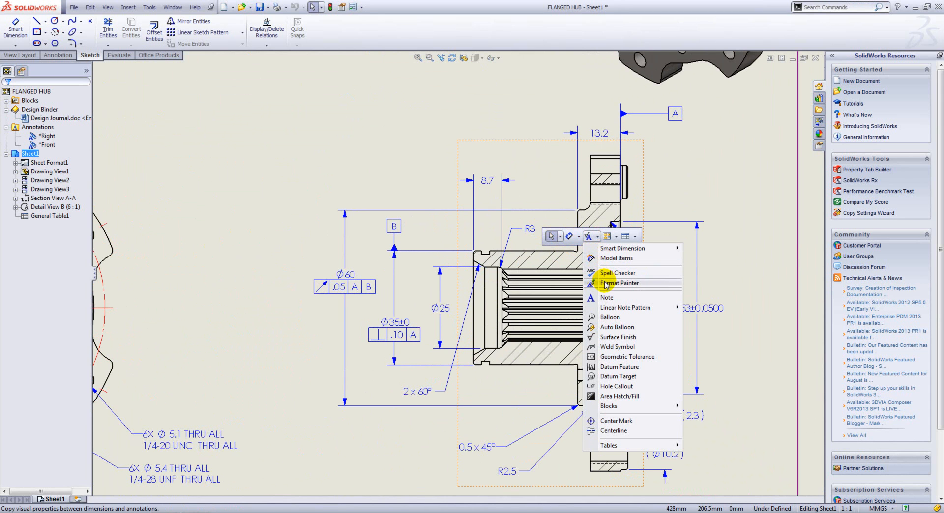
click(620, 431)
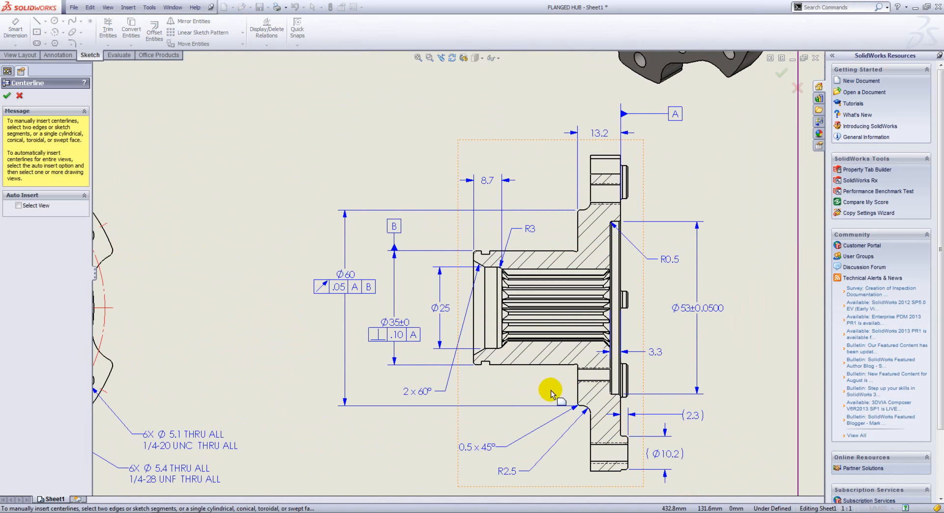
click(19, 205)
click(490, 403)
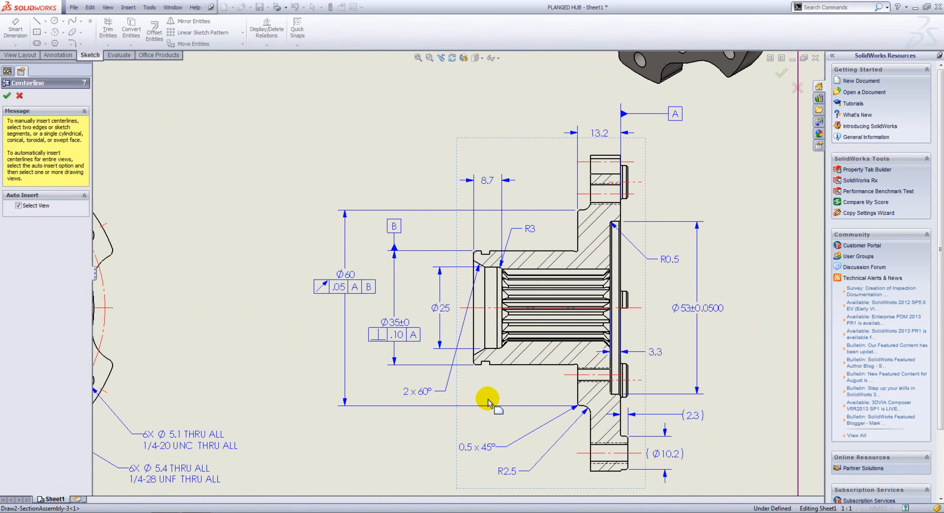
click(7, 96)
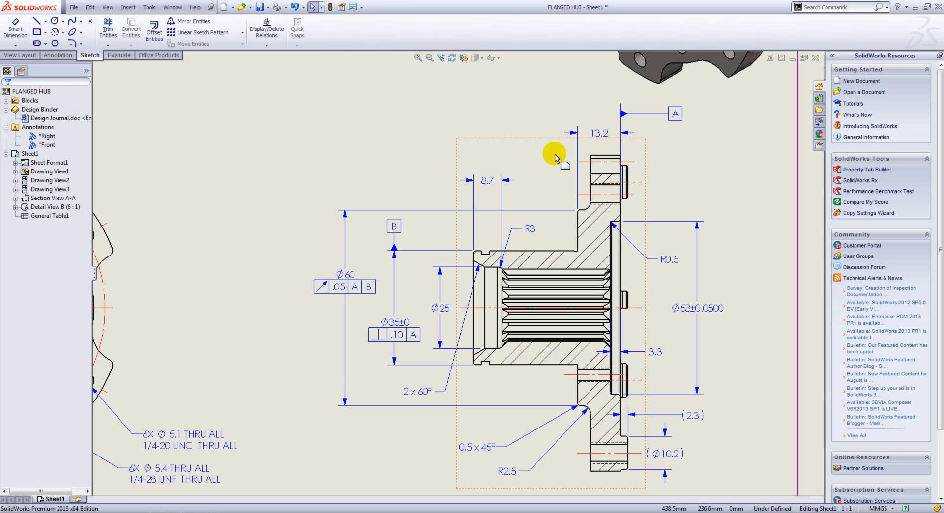
Step: Review the centerline and center mark layer settings under Centerlines/Center Marks in the document's drafting standard
click(353, 8)
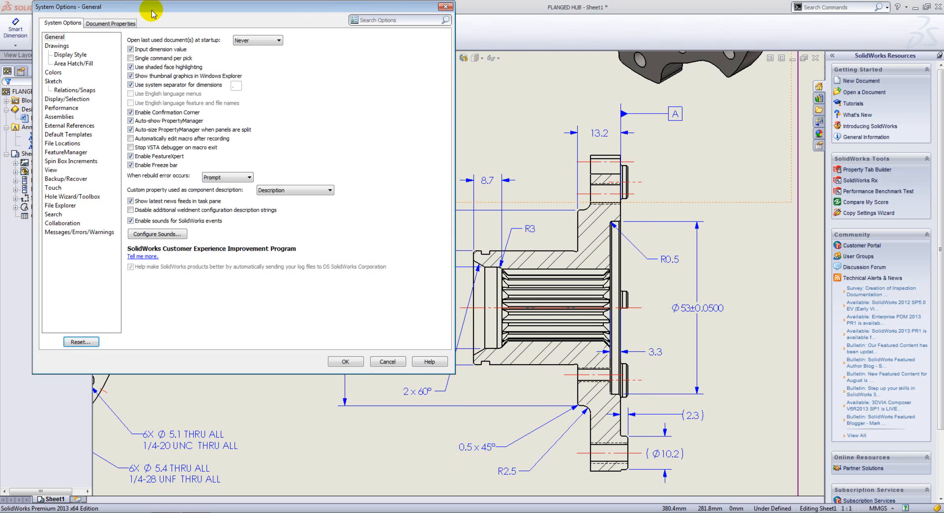
drag(151, 9, 286, 60)
click(247, 74)
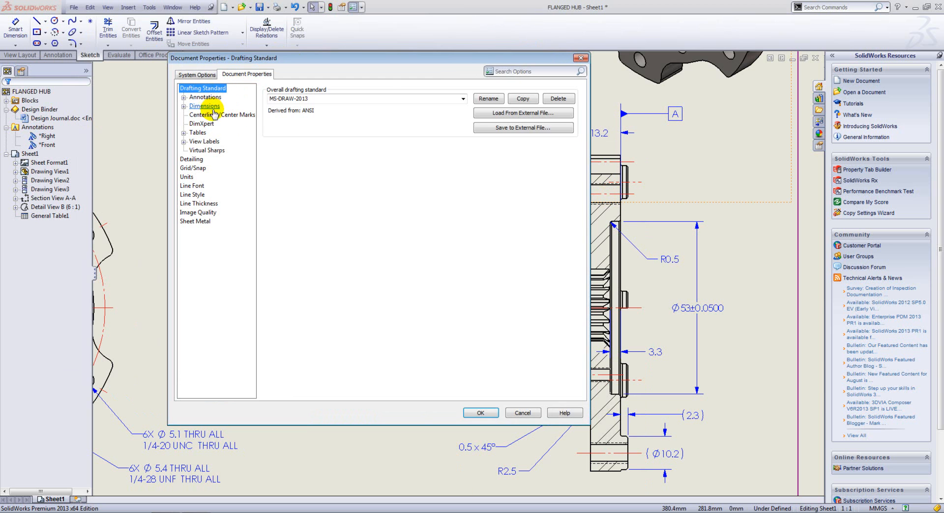
click(226, 115)
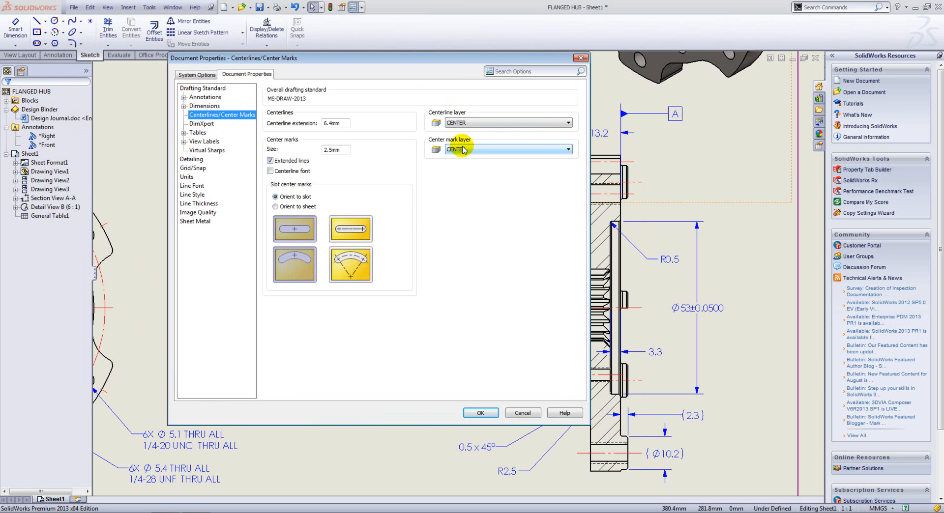
click(480, 413)
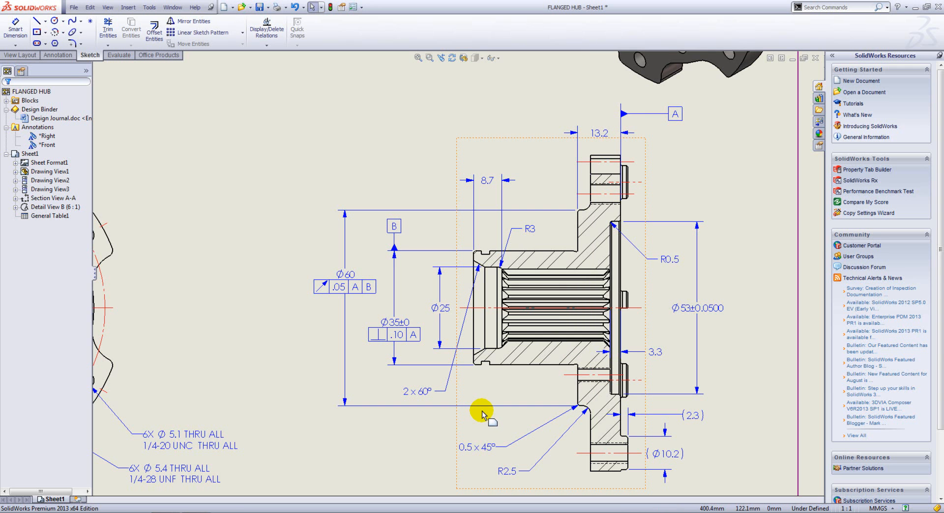
Step: Check the layer assignment of the upper hole's centerline in the section view with Change Layer
right_click(609, 197)
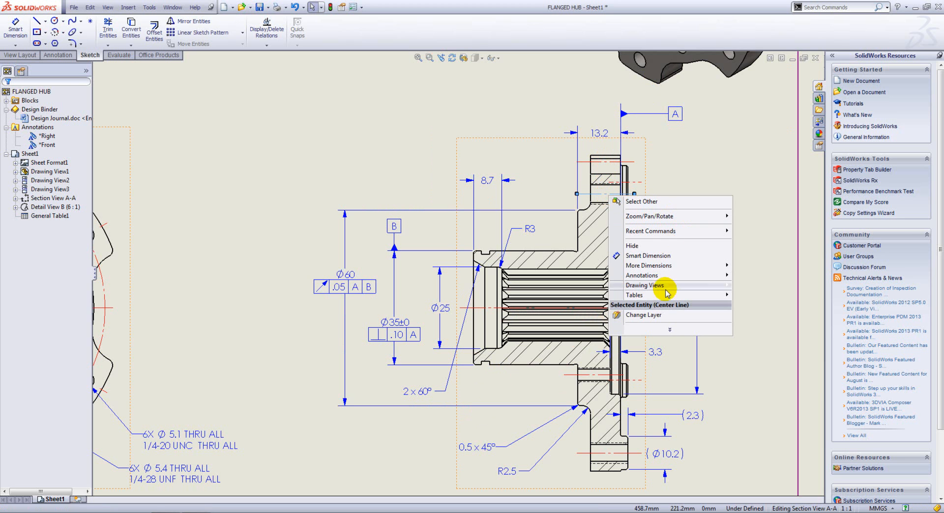
click(664, 316)
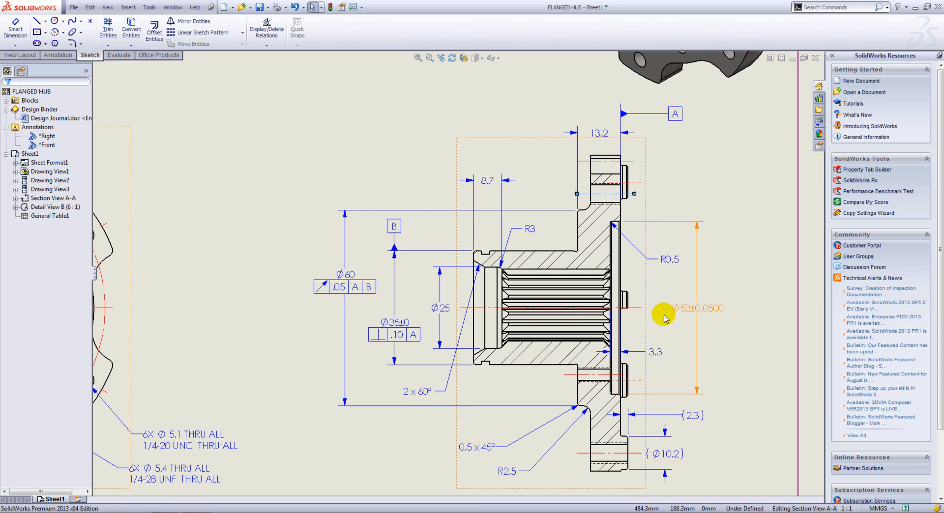
click(734, 286)
click(735, 286)
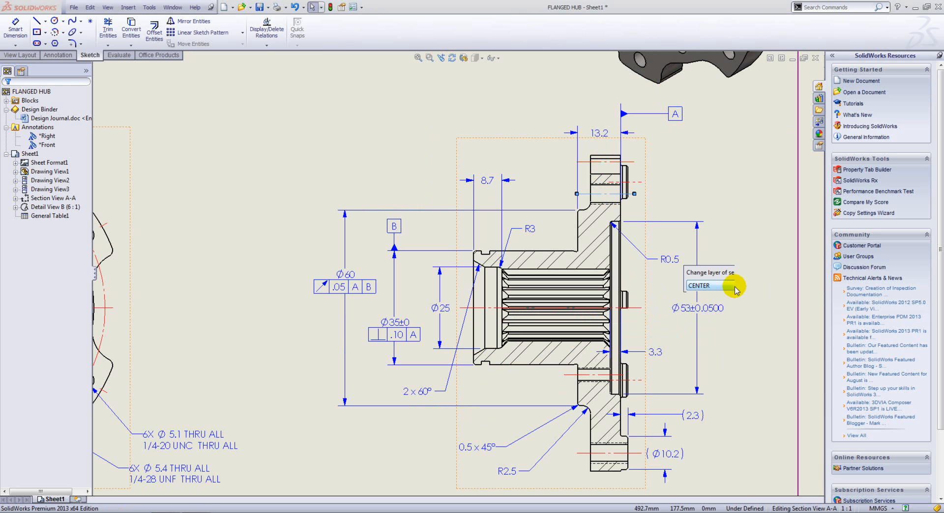
Step: Make DIMENSION the active layer in the drawing's layer properties
click(748, 287)
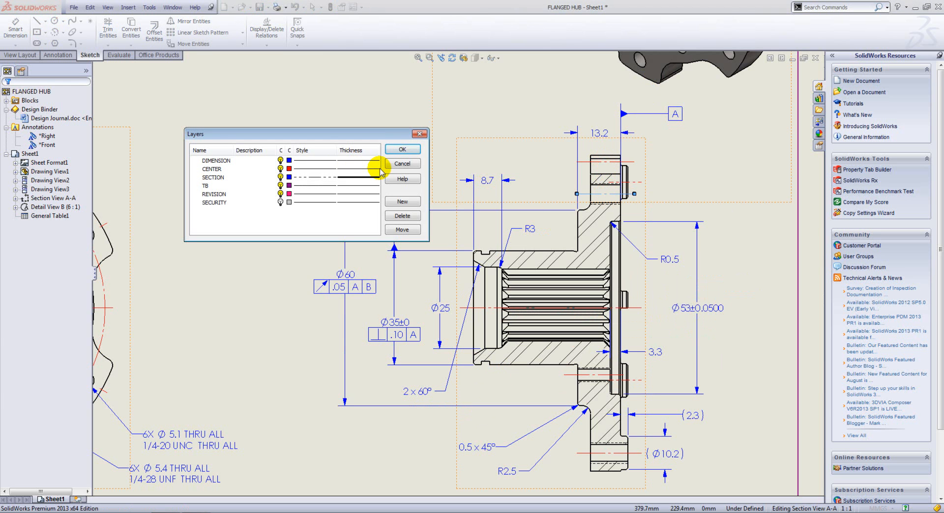
click(196, 160)
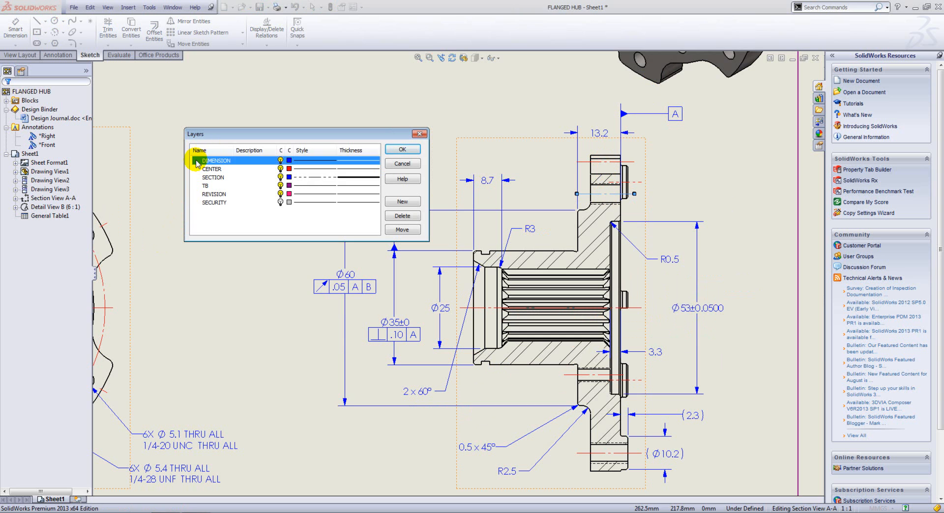
click(402, 149)
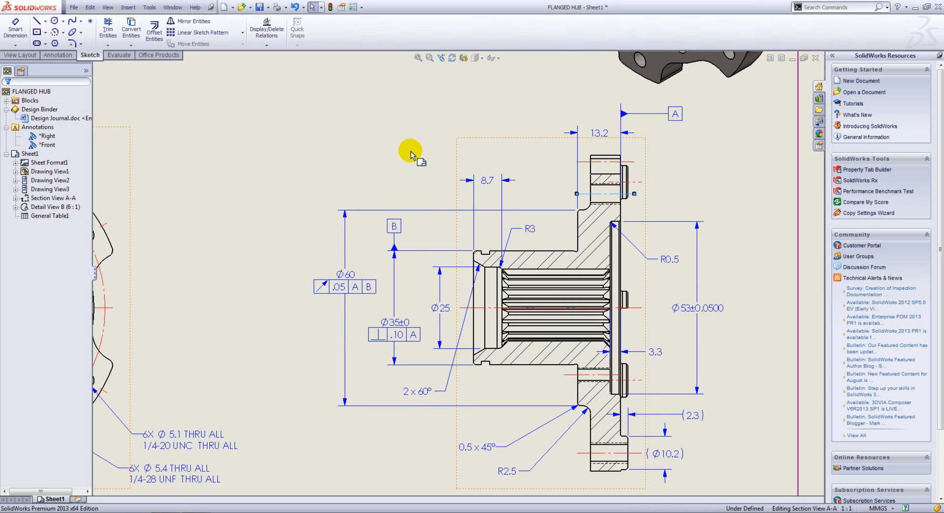
Step: Link the precisions of the Ø53 toleranced dimension in the section view with the model
click(701, 311)
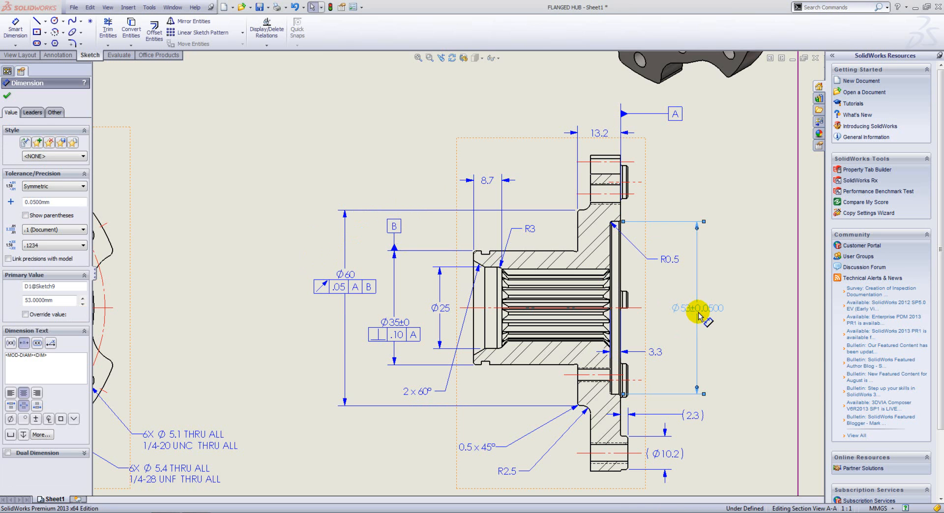
click(9, 259)
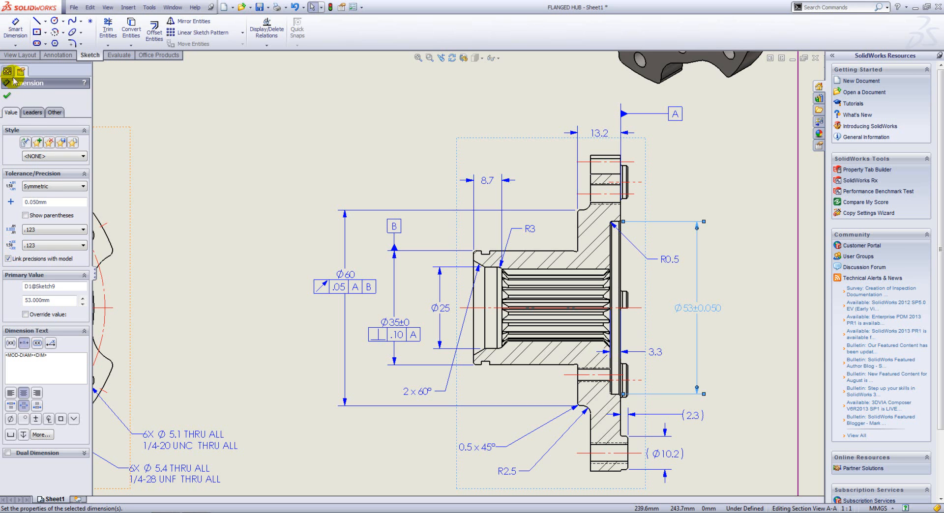
click(7, 95)
Step: Shift the section view slightly toward the front view and enable Break Lines for its Ø60, Ø35 and Ø25 dimensions
drag(449, 289, 424, 295)
mouse_move(294, 257)
mouse_down()
mouse_move(367, 271)
mouse_move(432, 310)
mouse_move(428, 284)
mouse_move(284, 290)
mouse_move(277, 256)
mouse_up()
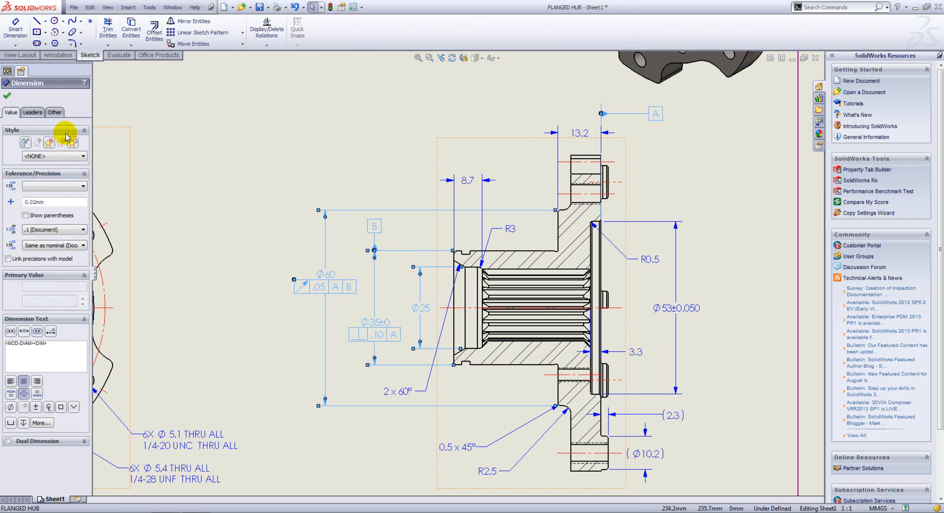
click(32, 113)
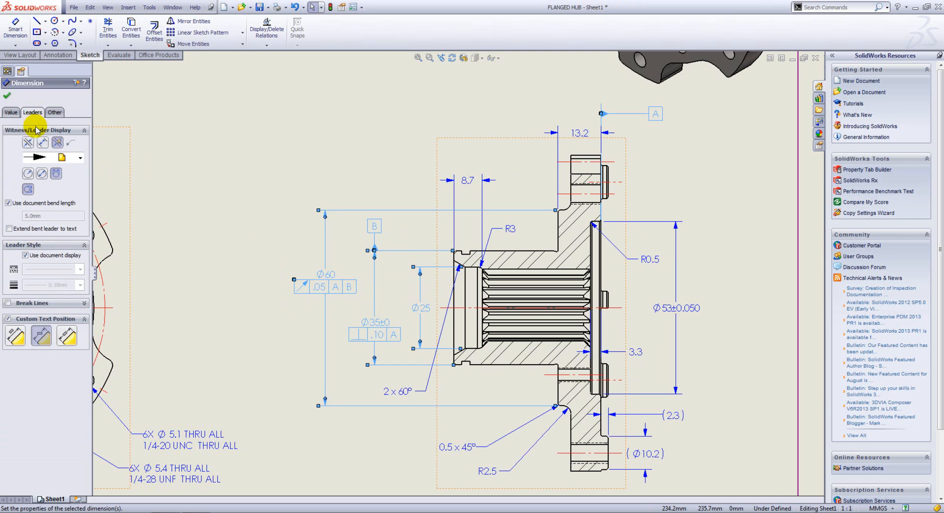
click(9, 303)
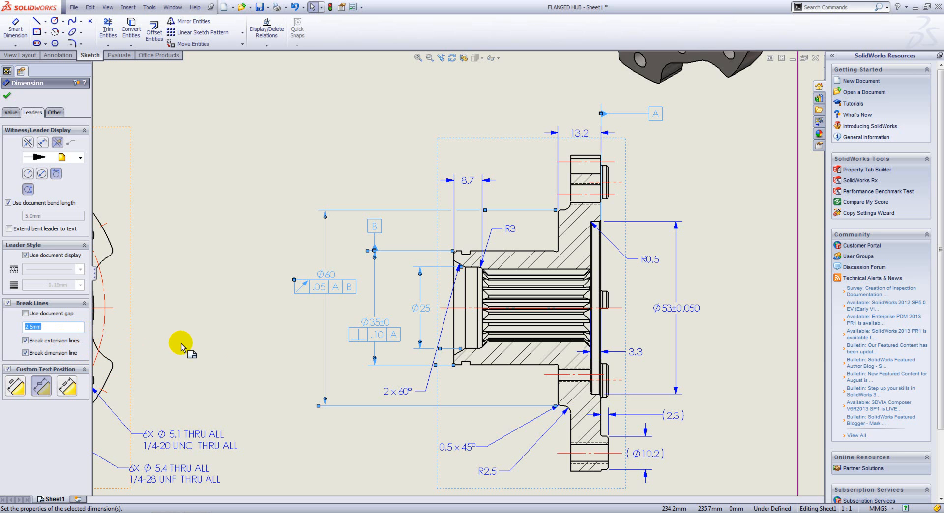
click(7, 95)
Step: Reposition the 2 x 60° chamfer dimension slightly higher beneath the section view's hub
mouse_move(396, 397)
mouse_down()
mouse_move(378, 431)
mouse_move(285, 362)
mouse_move(282, 337)
mouse_move(419, 397)
mouse_move(411, 393)
mouse_up()
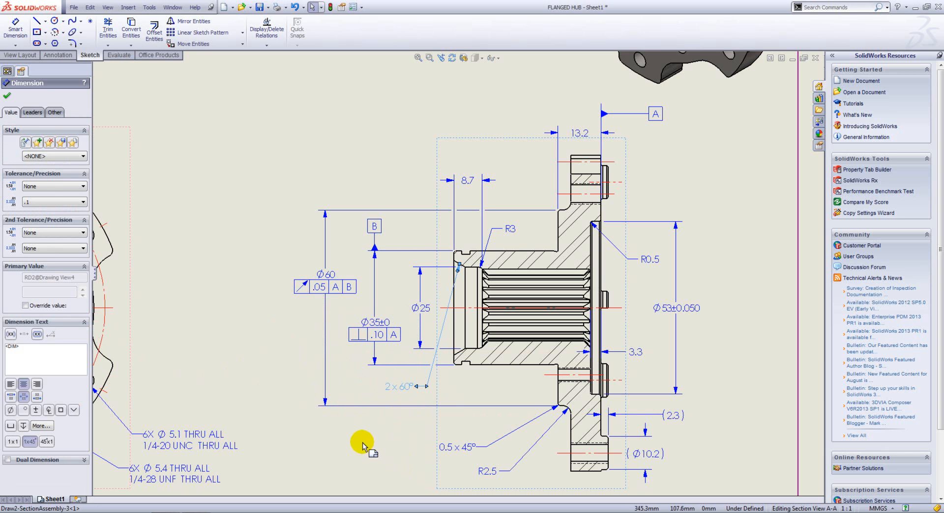
click(393, 438)
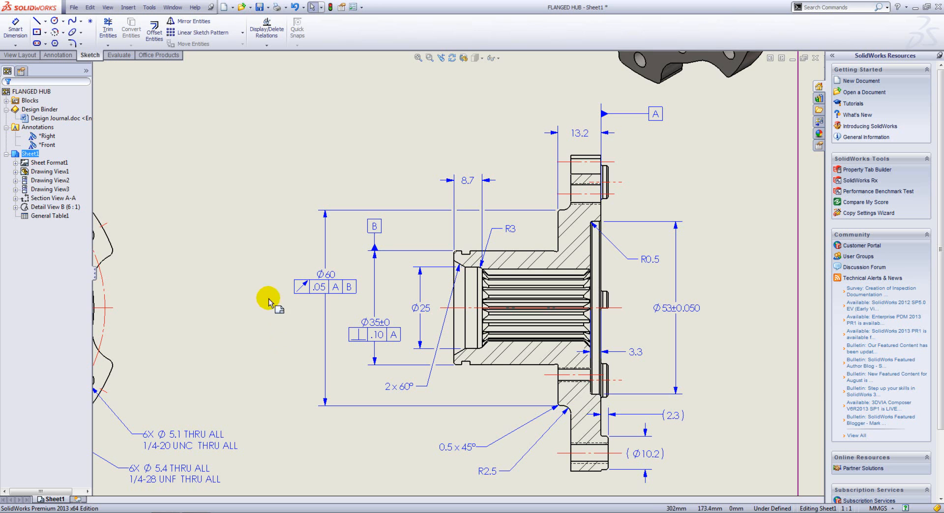
Step: Add "See Note 3" below the runout tolerance frame of the Ø60 dimension and move the annotation slightly down
double_click(315, 290)
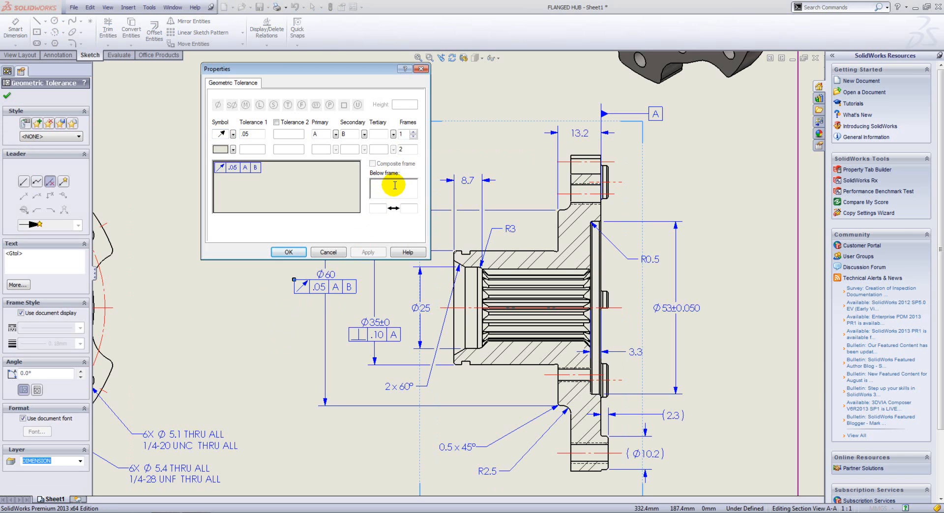
text(See Note 3)
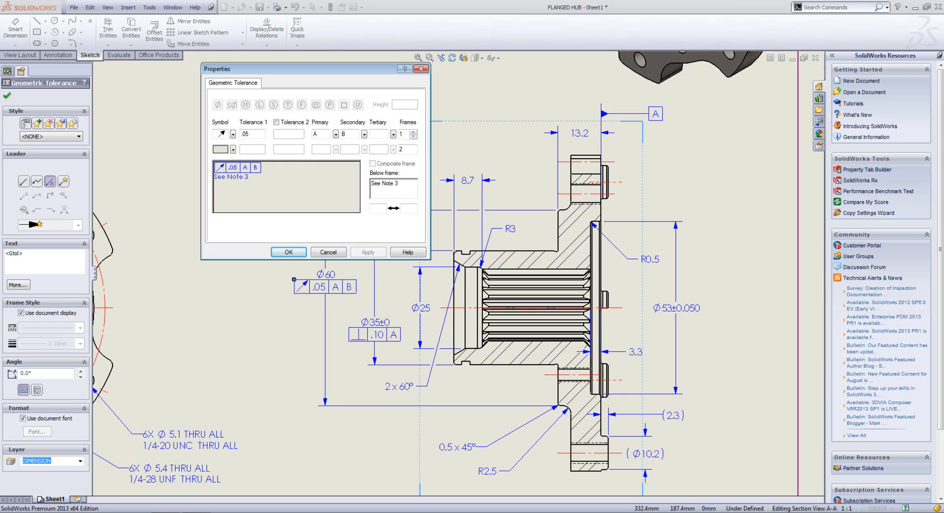
click(289, 252)
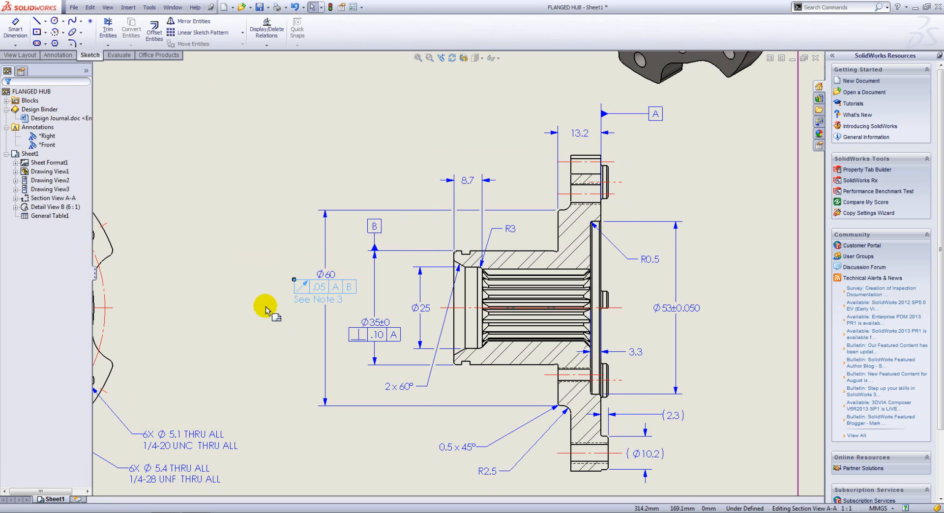
click(319, 303)
drag(306, 301, 319, 279)
click(244, 276)
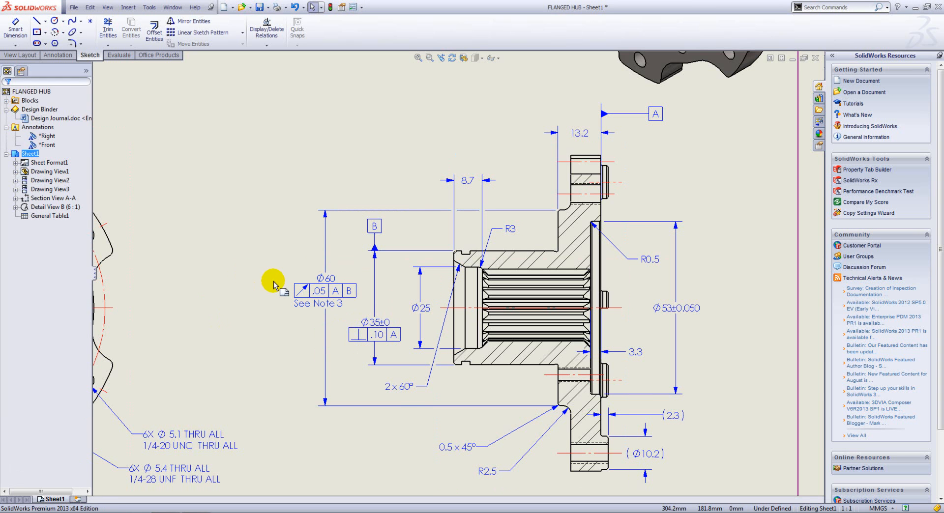
Step: Examine the numbered notes on the drawing sheet beneath the front view of the hub
key(f)
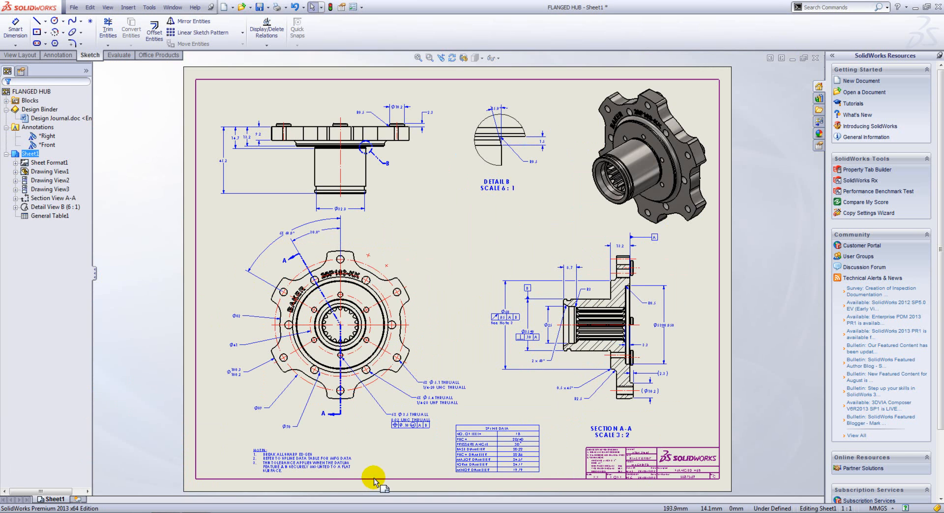
scroll(347, 473, down, 10)
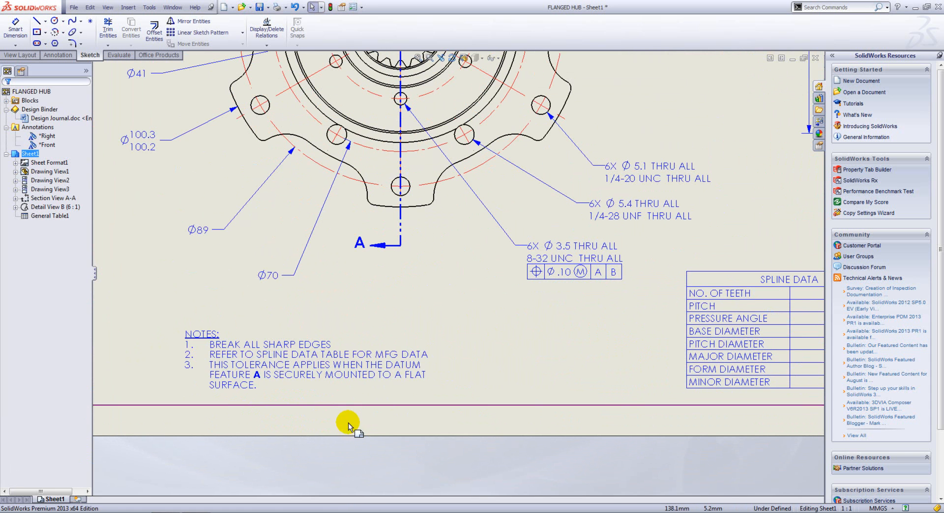
Step: Insert the section view's 0.5 x 45° chamfer dimension into note 1, after "BREAK ALL SHARP EDGES"
double_click(307, 355)
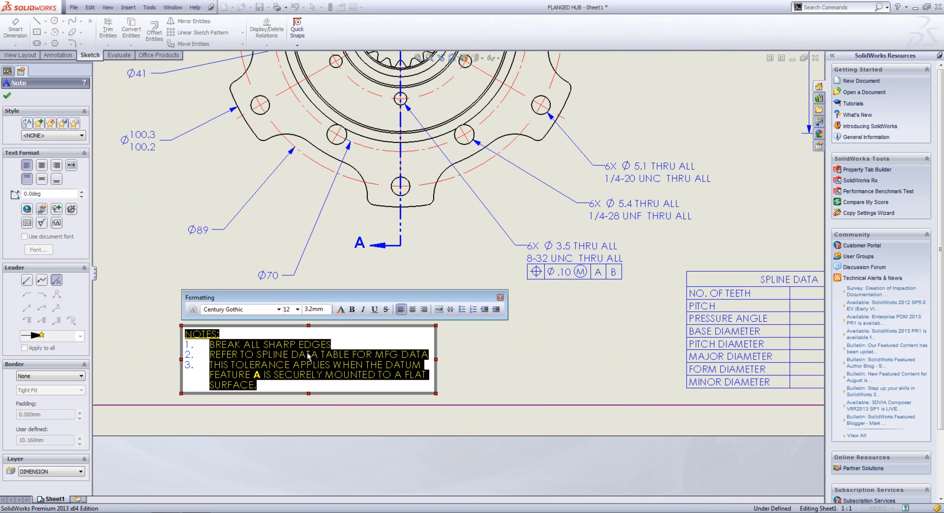
click(342, 343)
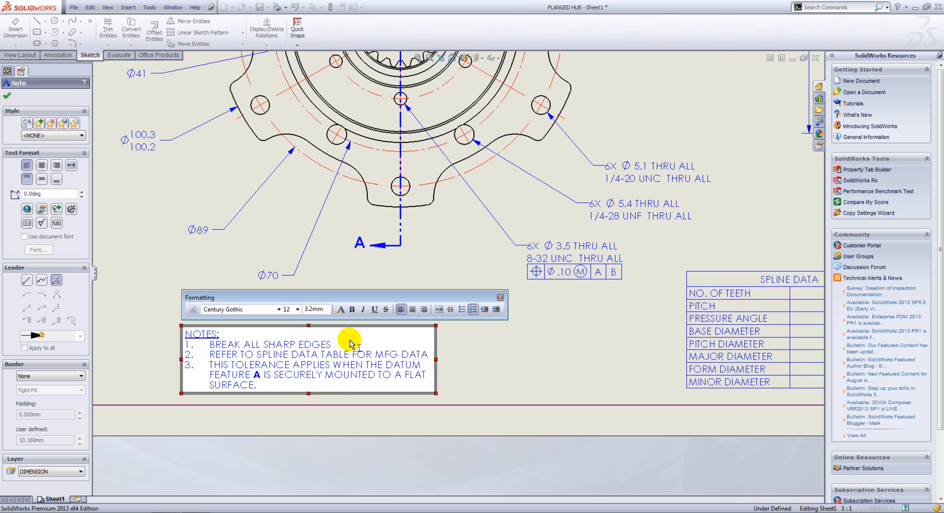
scroll(449, 288, up, 5)
scroll(457, 307, down, 2)
scroll(506, 259, down, 1)
scroll(513, 251, down, 1)
scroll(610, 232, up, 2)
scroll(611, 235, down, 3)
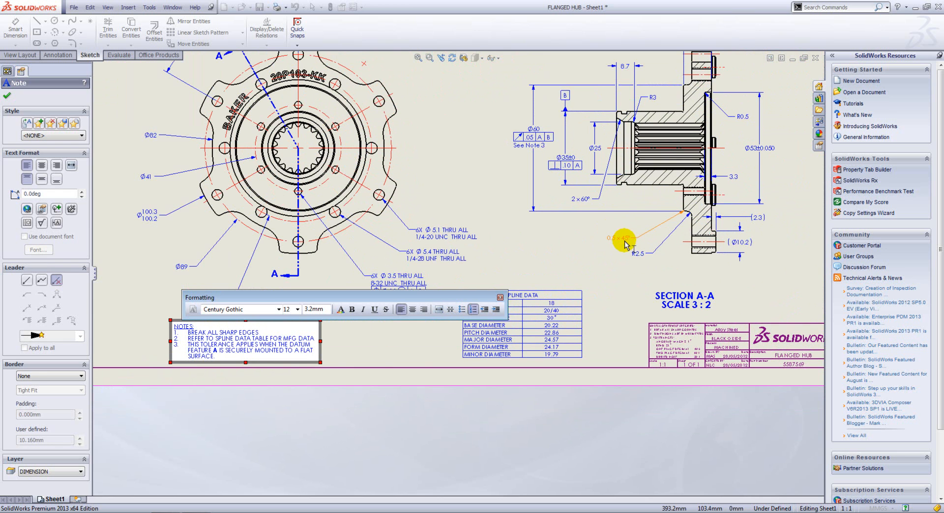
click(623, 241)
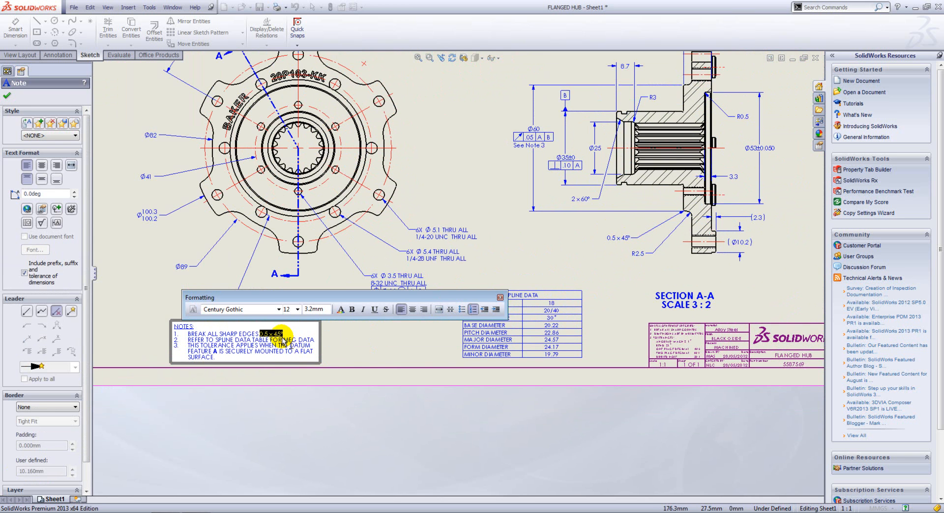
click(360, 352)
Step: Add a tight-fit Box border with 10 mm padding around the whole numbered notes block
scroll(248, 339, down, 3)
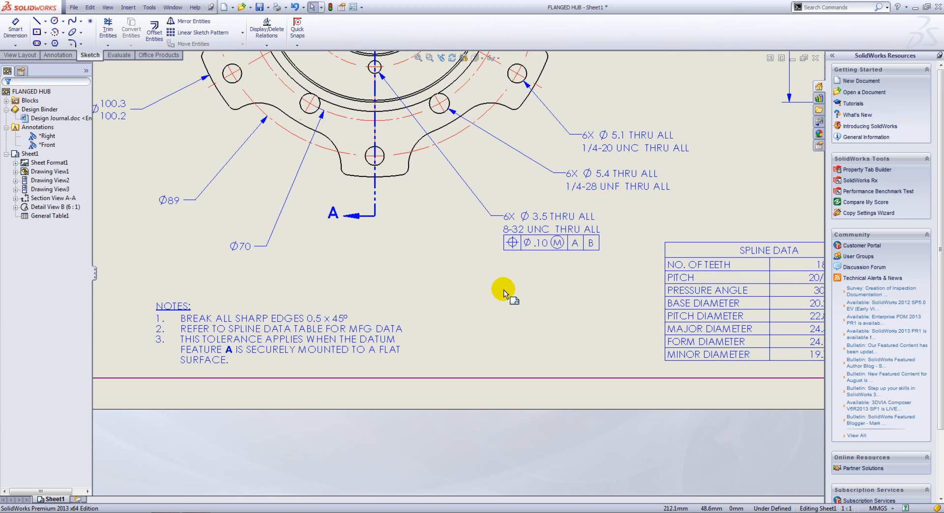
click(336, 315)
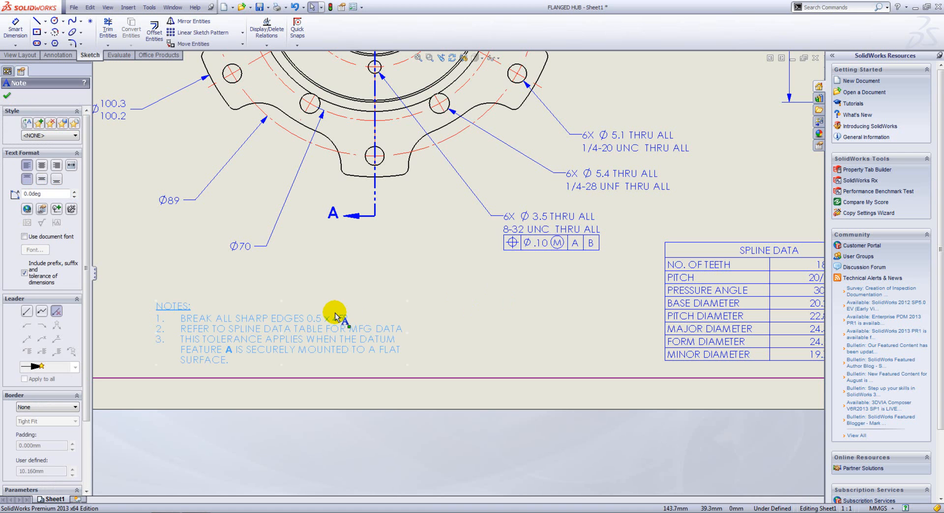
click(51, 408)
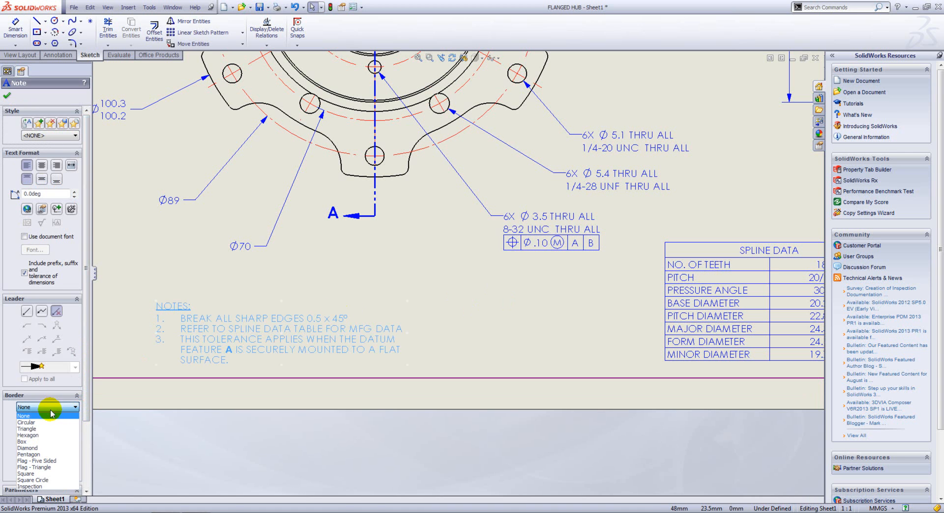
click(35, 442)
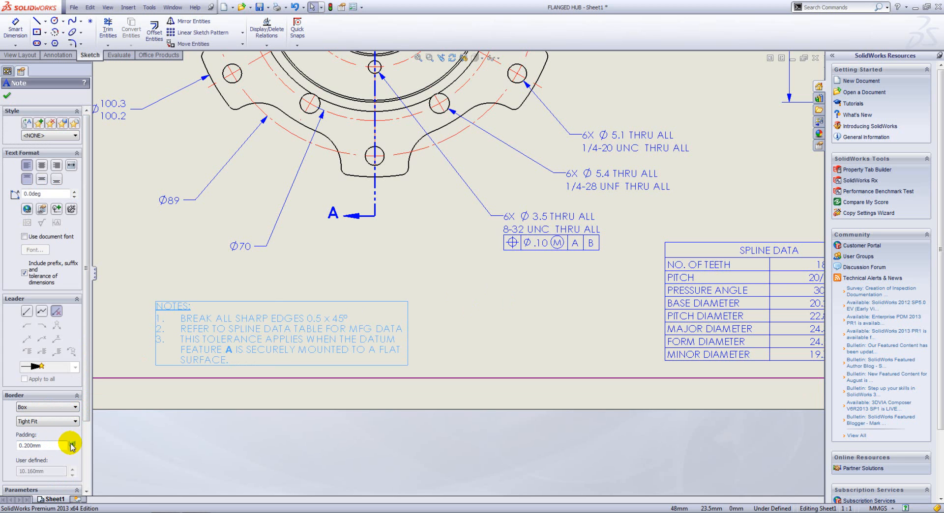
drag(72, 444, 72, 448)
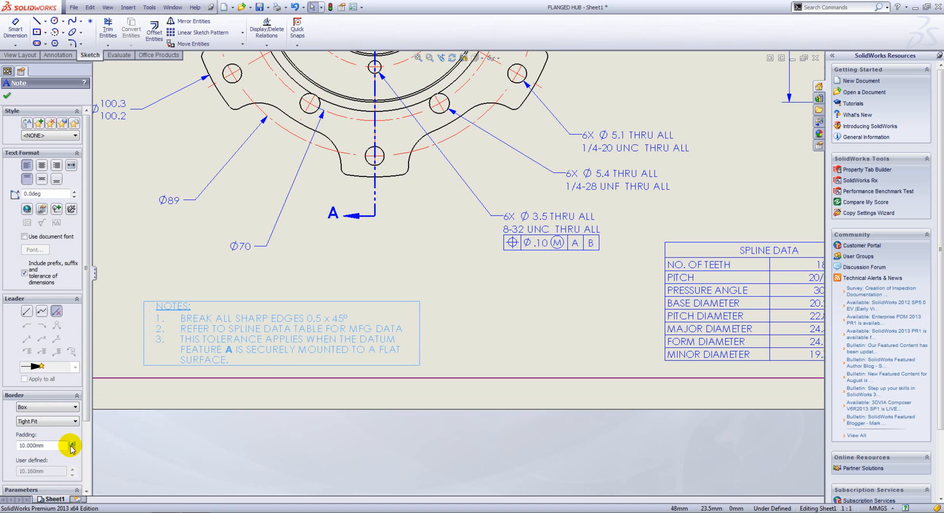
click(8, 94)
Step: Put a tight-fit Box border with 2.2 mm padding around the datum letter A inside note 3
click(234, 353)
double_click(234, 353)
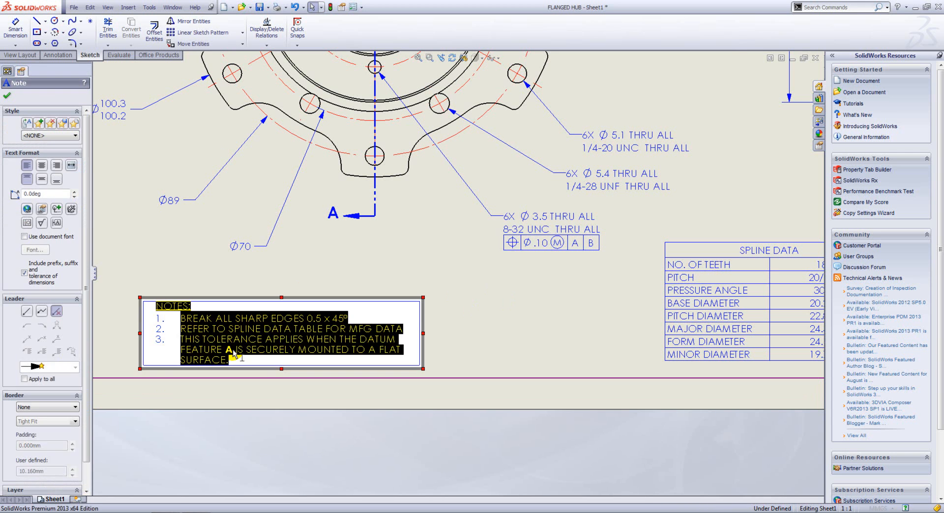
click(74, 407)
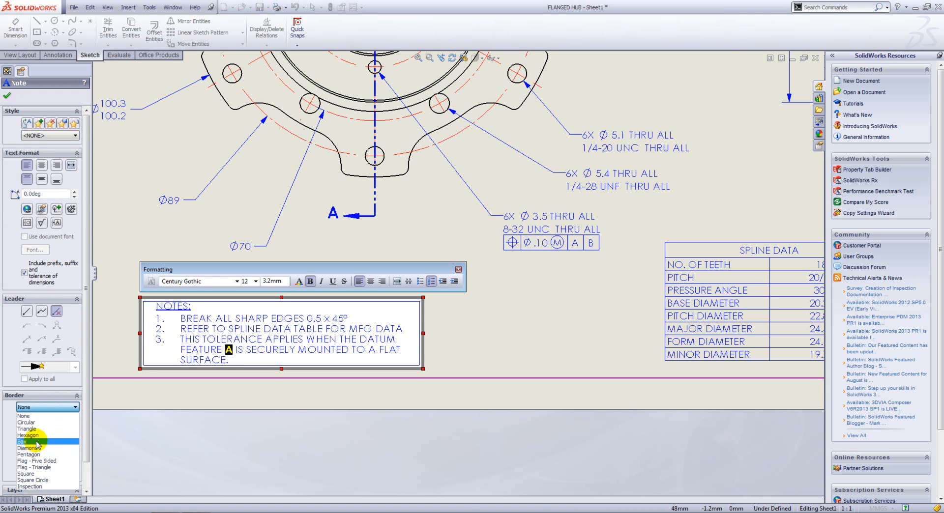
click(37, 442)
click(73, 444)
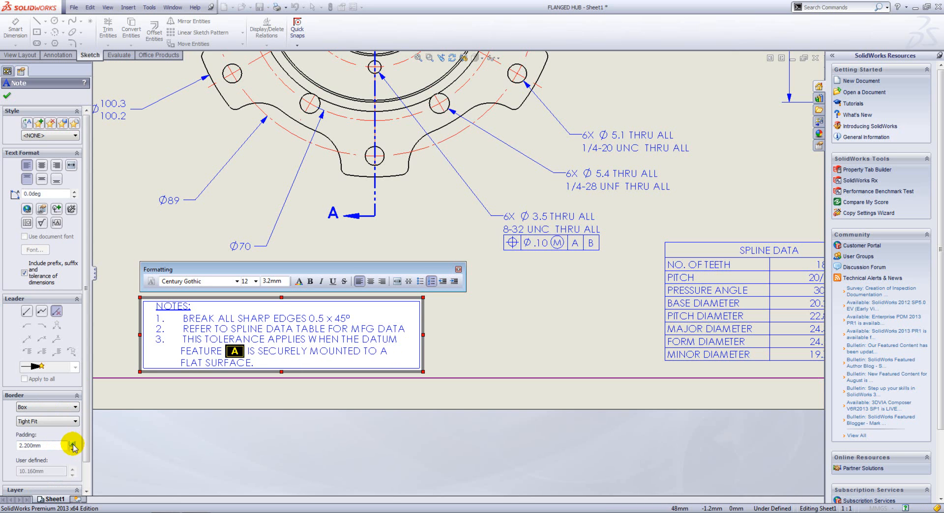
click(7, 95)
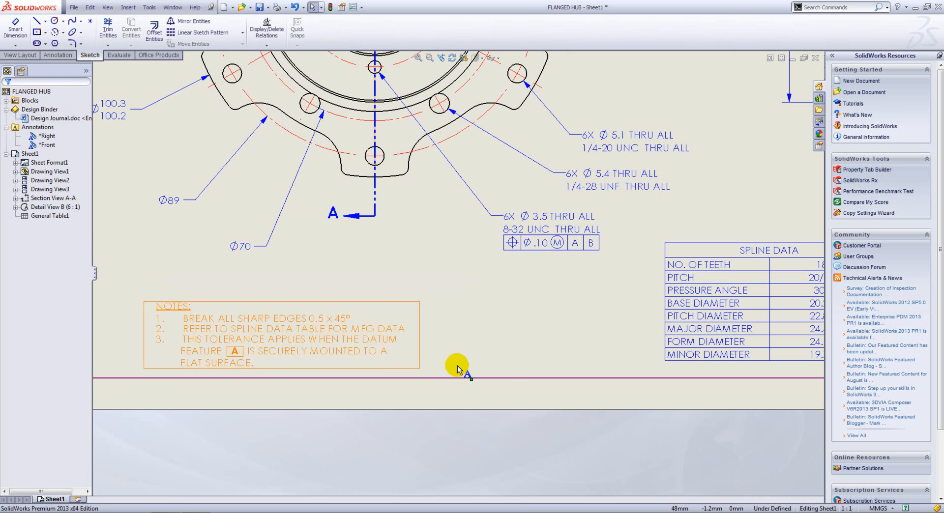
key(Escape)
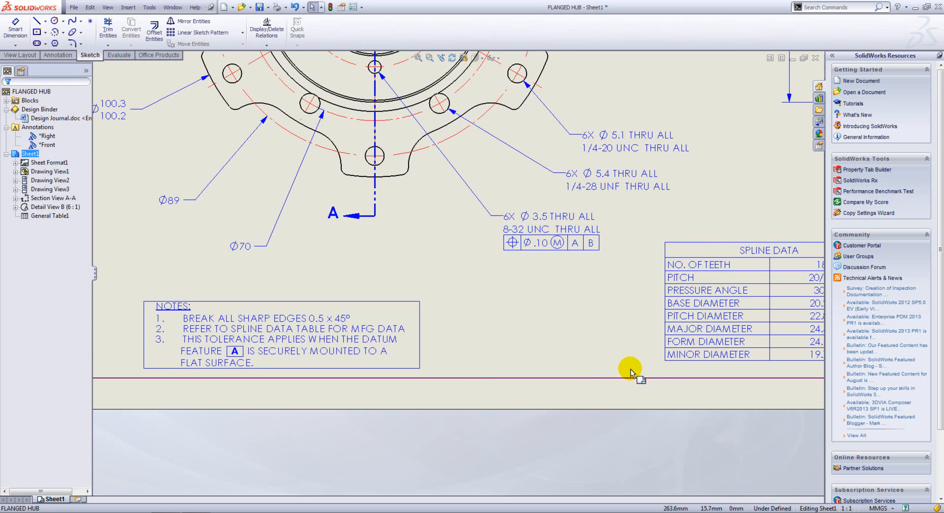
Step: Narrow the first column of the spline data table so its text wraps, and widen it back
scroll(604, 360, up, 1)
middle_drag(604, 360, 343, 400)
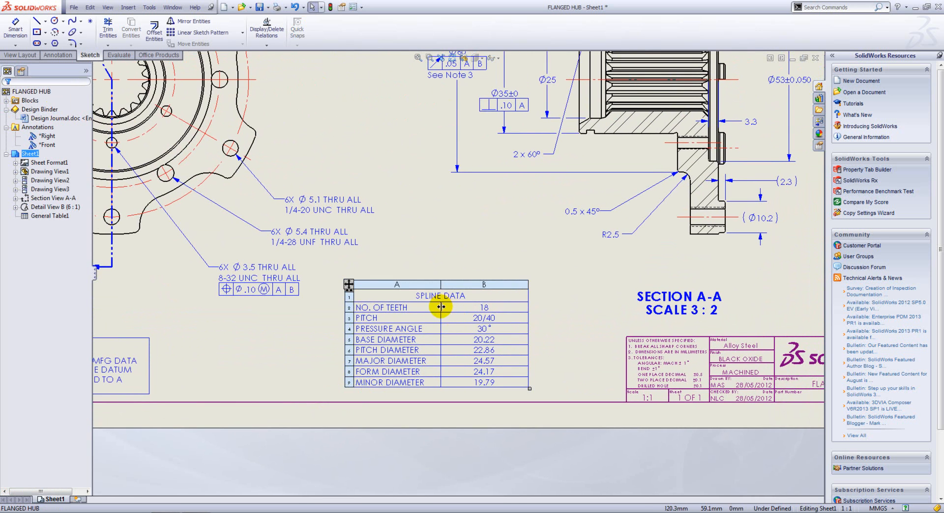
drag(441, 307, 400, 307)
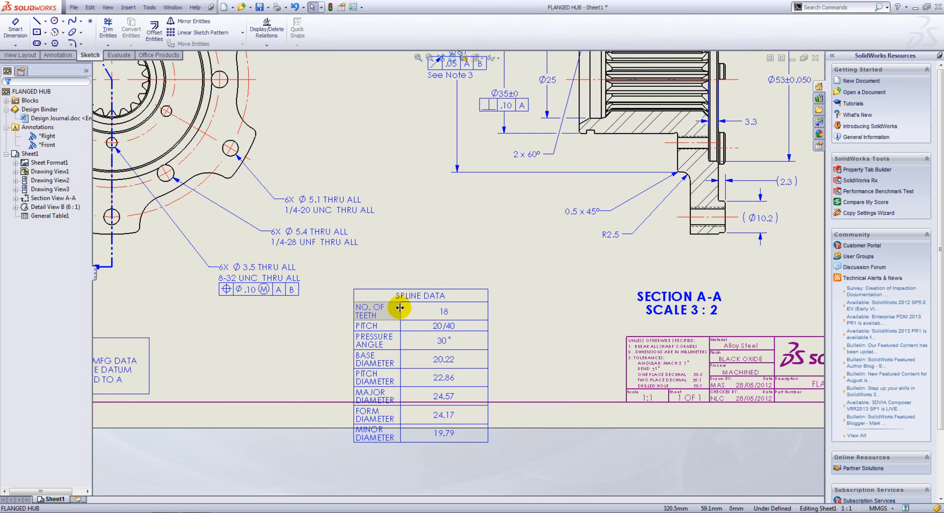
drag(399, 308, 442, 308)
Step: Insert model items for the flange's lobe outline feature into the front view, with marked and toleranced dimensions included
scroll(556, 287, up, 4)
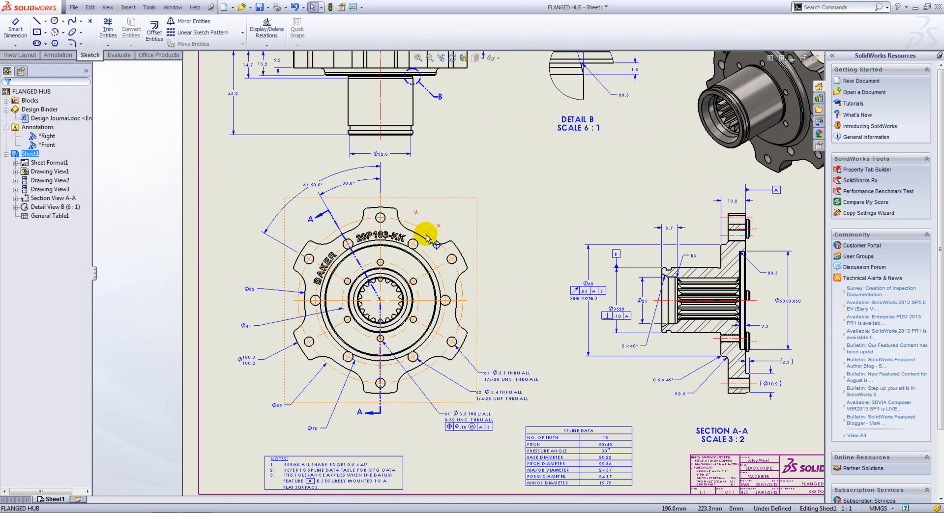
scroll(428, 233, down, 2)
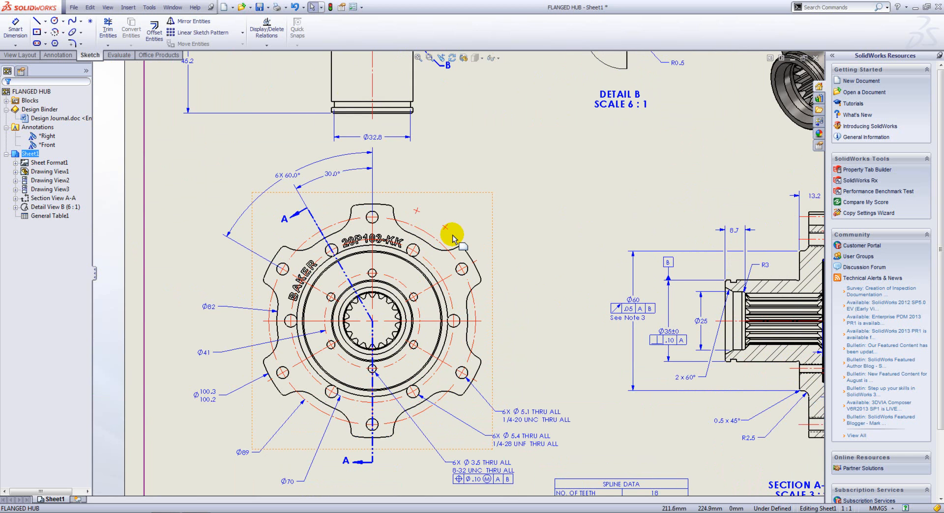
click(451, 216)
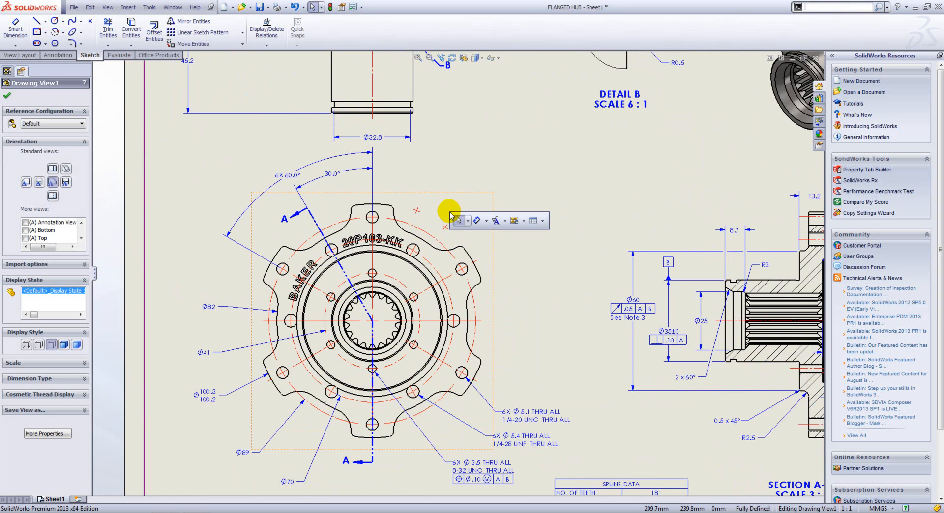
click(503, 221)
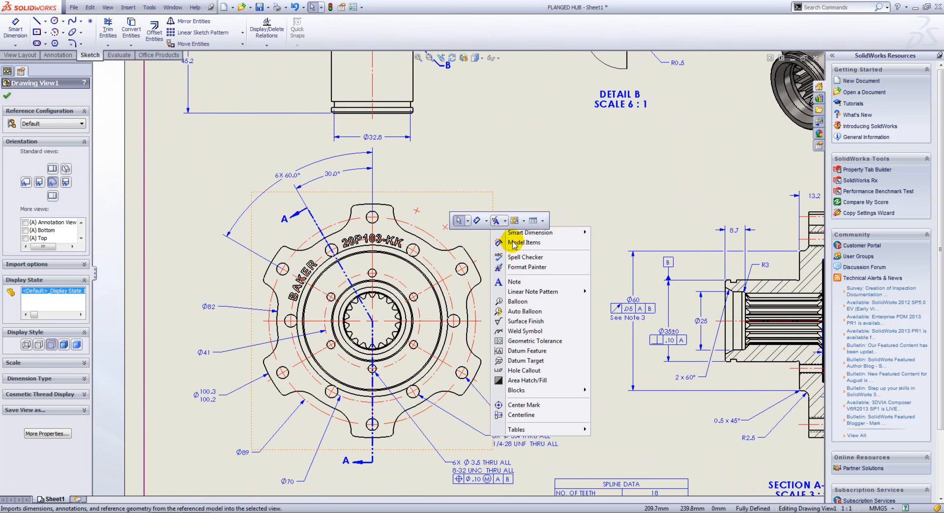
click(514, 243)
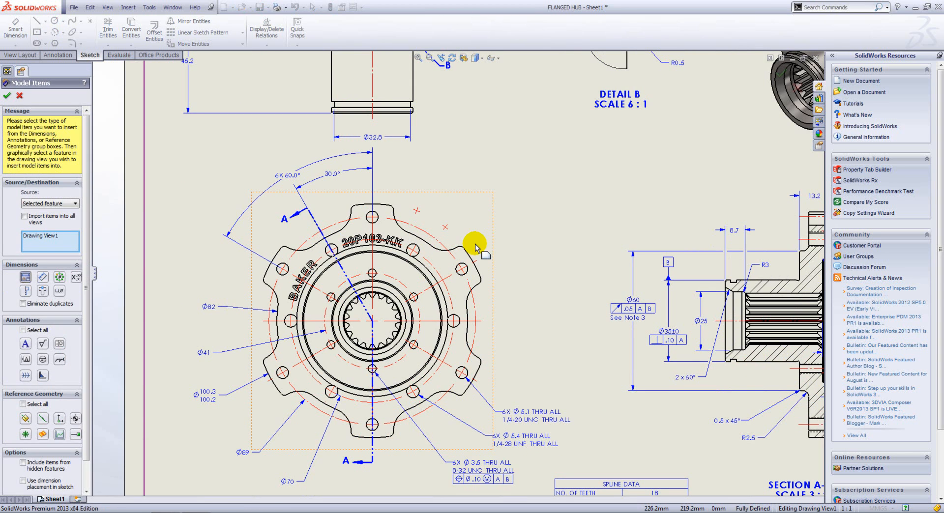
click(68, 205)
click(69, 206)
click(68, 206)
click(50, 219)
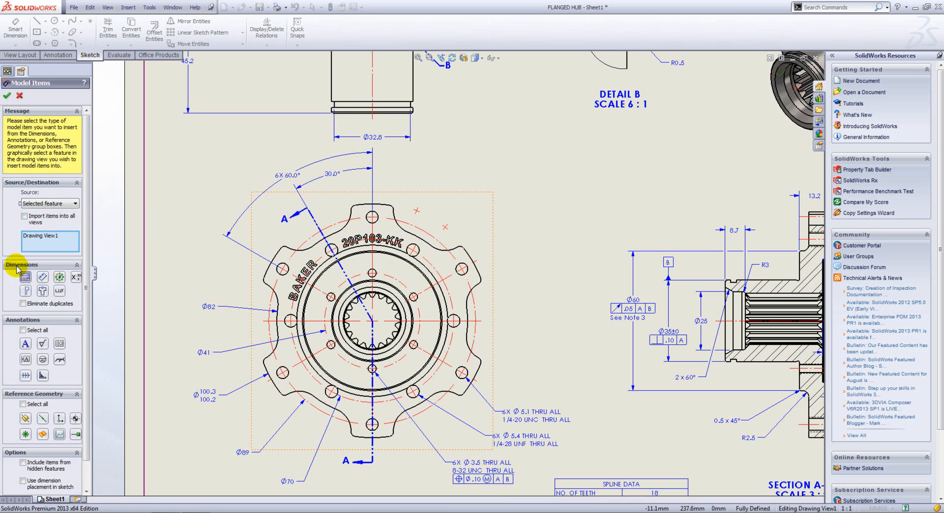
click(76, 278)
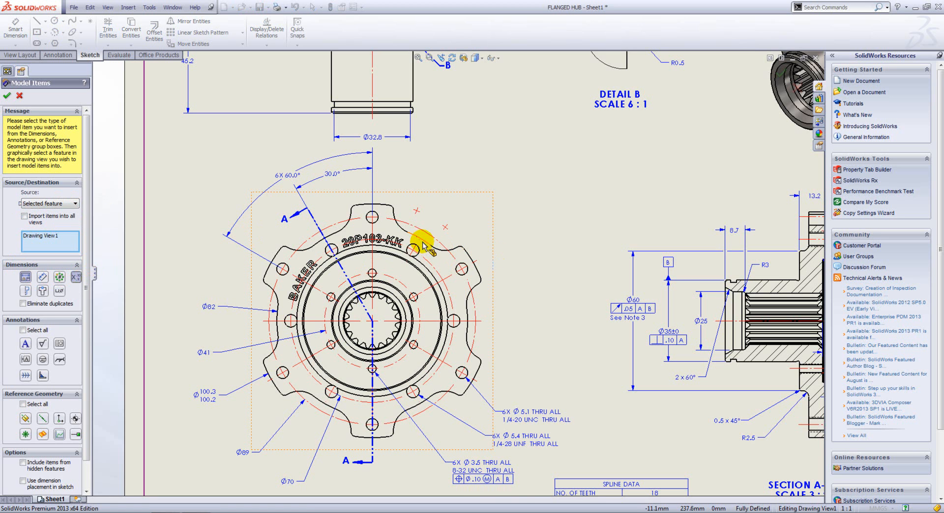
click(422, 247)
click(7, 95)
Step: Move the 12X R2 dimension inside the flange lobe and bring it back outside, above the 12X R10 dimension
scroll(492, 162, down, 6)
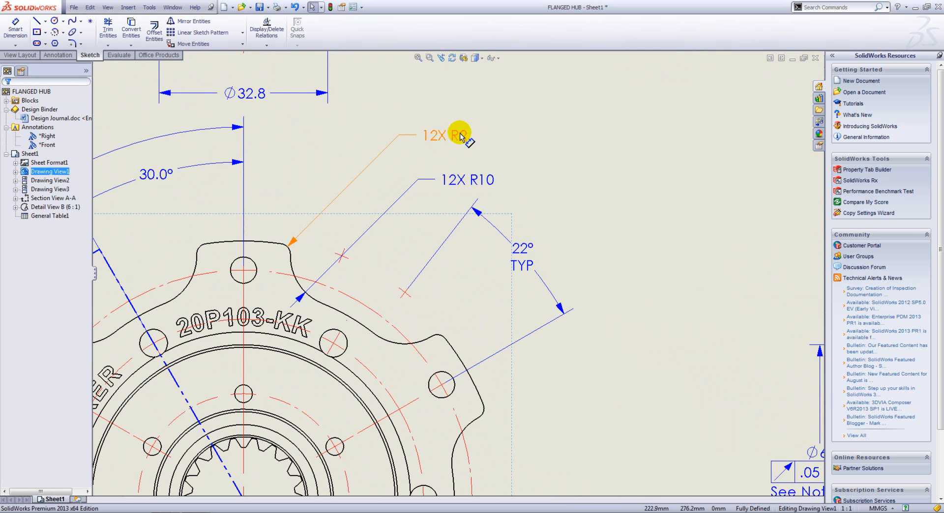
drag(452, 138, 207, 297)
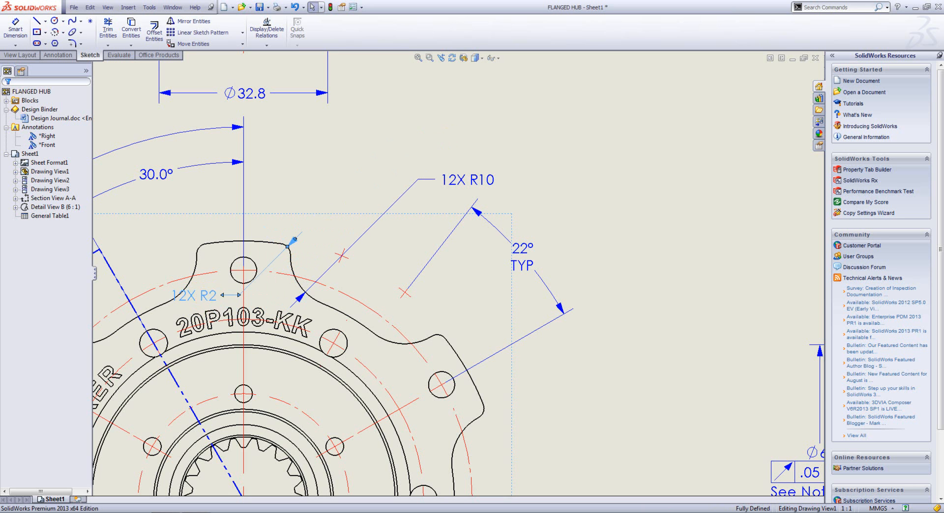
click(310, 204)
click(294, 242)
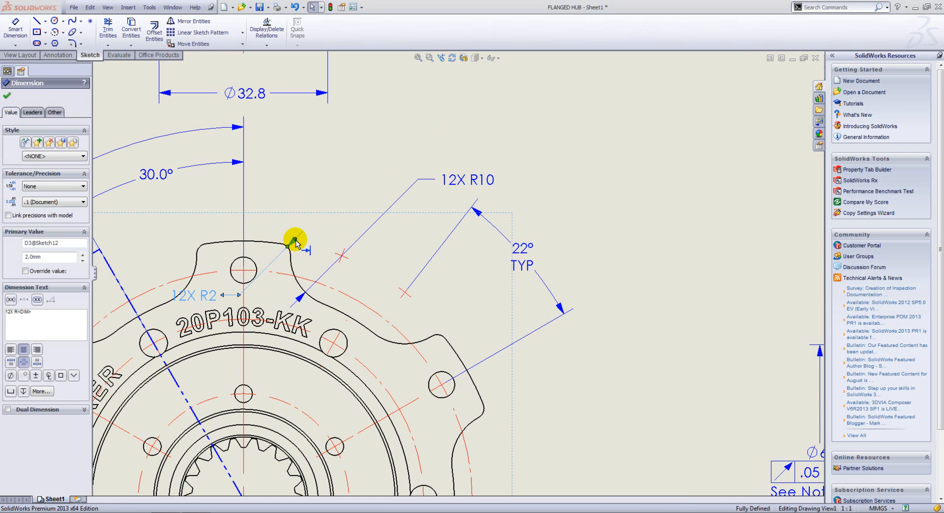
drag(190, 294, 404, 158)
Step: Set the document's radius dimension arrows to "Smart arrows follow position of text" and reposition the 12X R2 dimension slightly
click(353, 7)
click(245, 73)
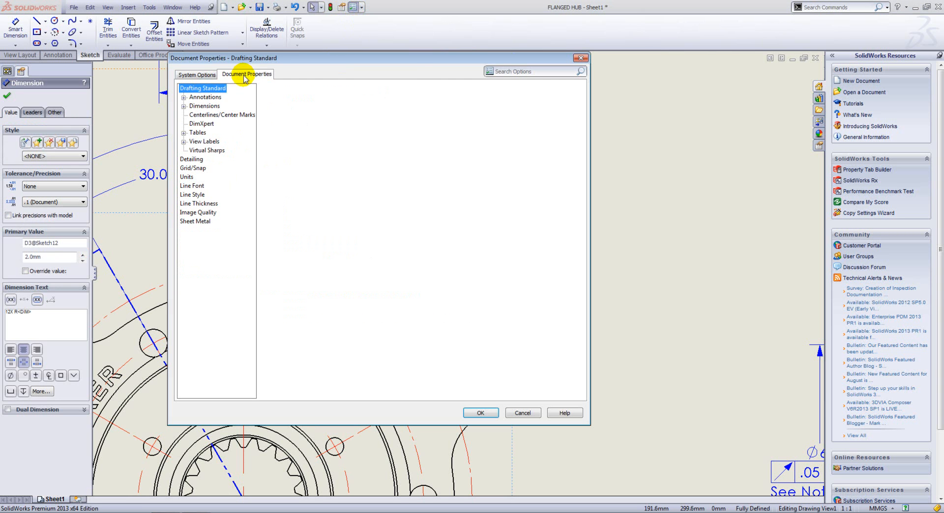
click(183, 106)
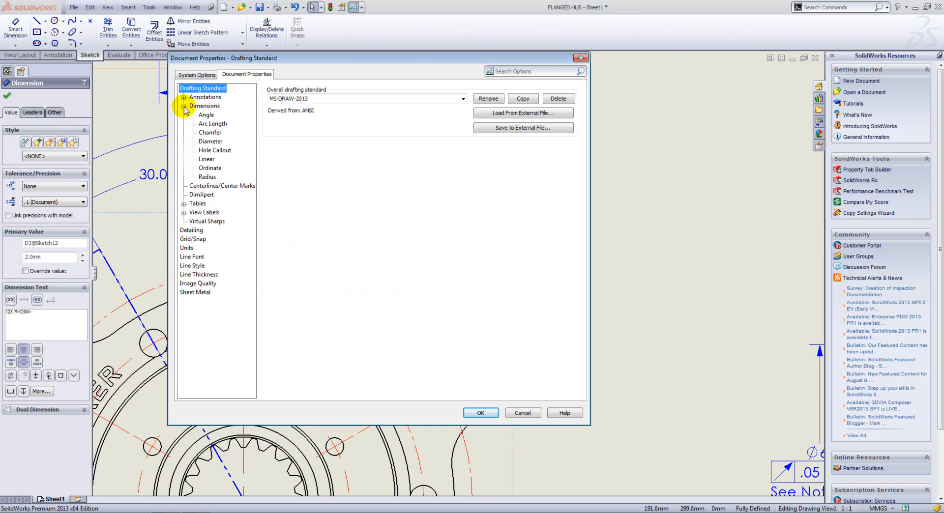
click(207, 177)
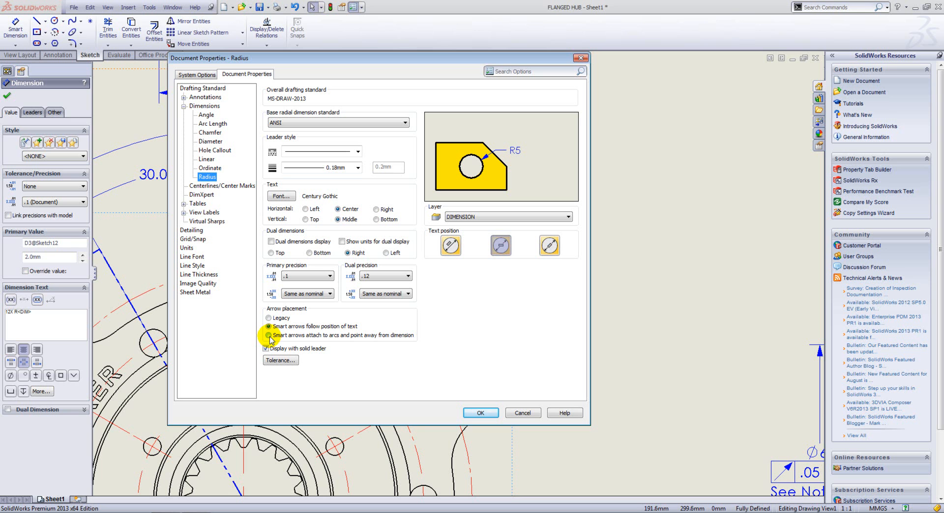
click(480, 413)
key(Escape)
drag(412, 148, 427, 160)
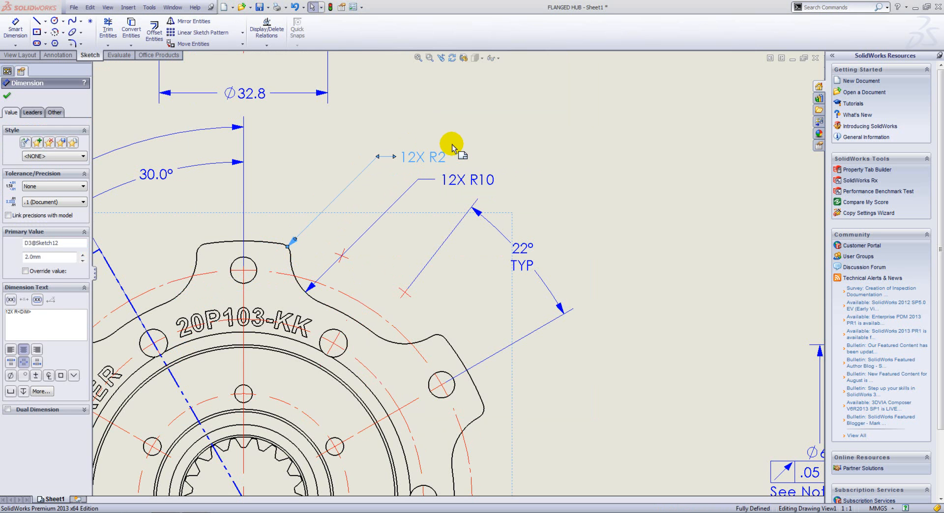
key(Escape)
Step: Add the two edges of the groove near the hub's lower end to the 45.2 baseline dimension set, applying the current baseline rules
key(f)
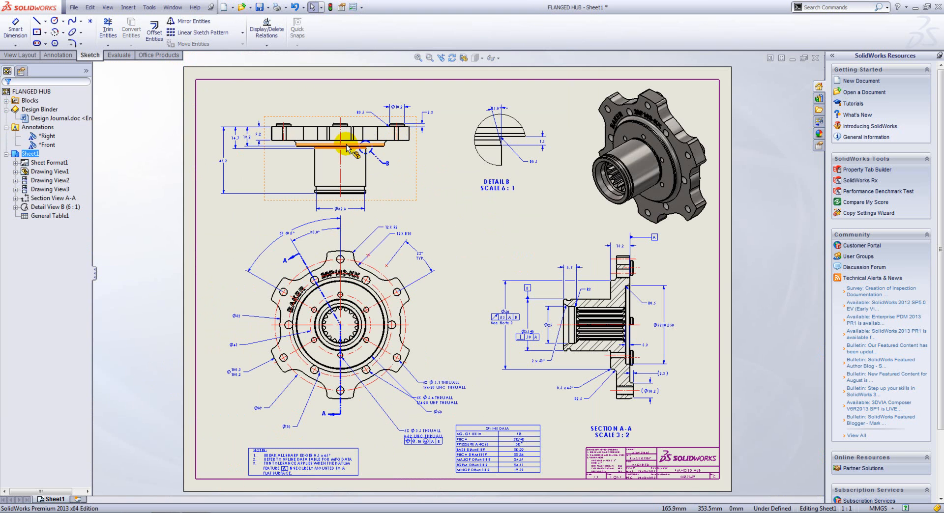
scroll(270, 151, down, 5)
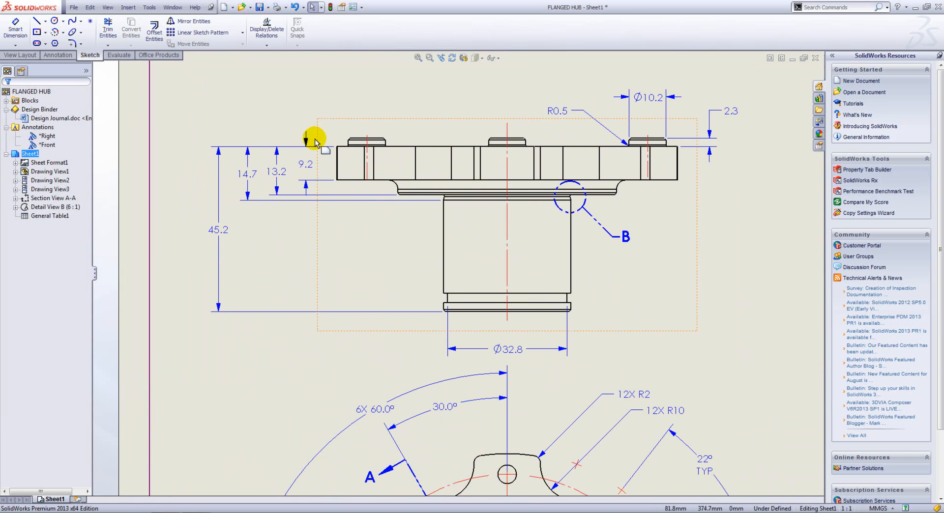
right_click(218, 234)
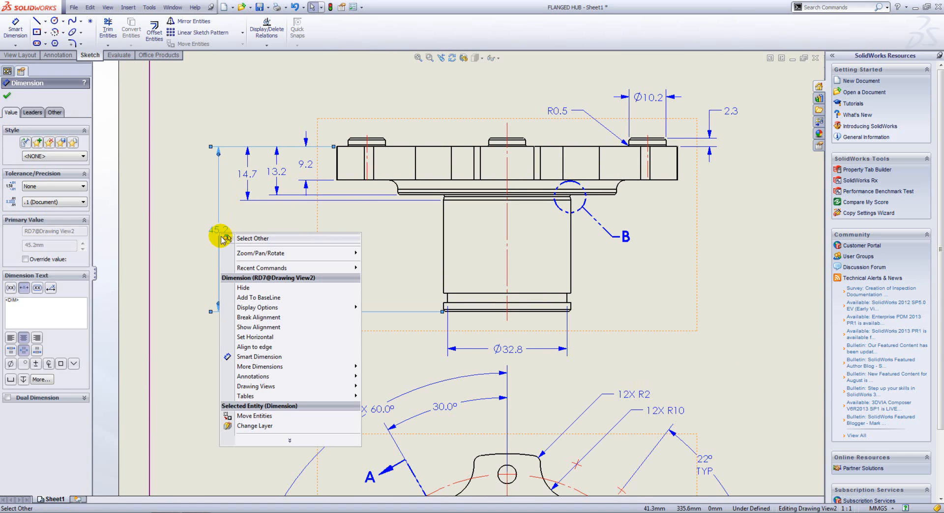
click(247, 300)
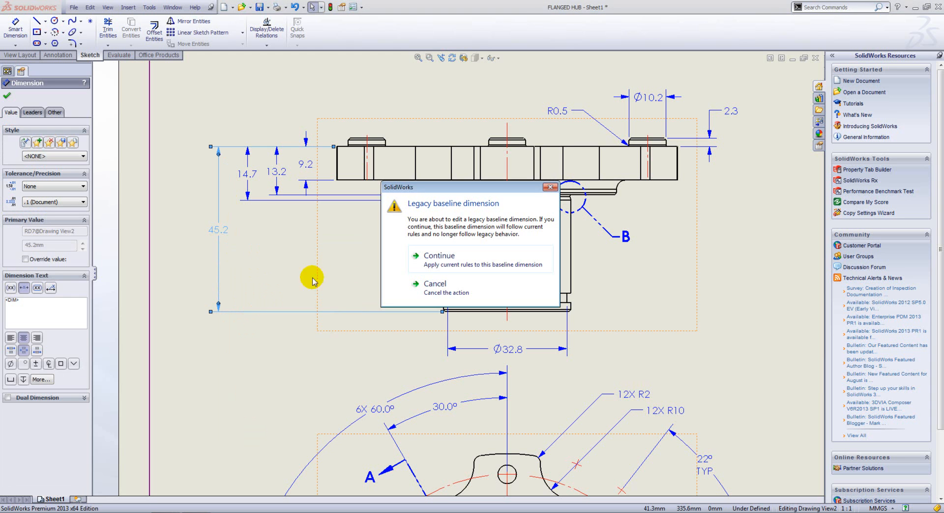
click(418, 263)
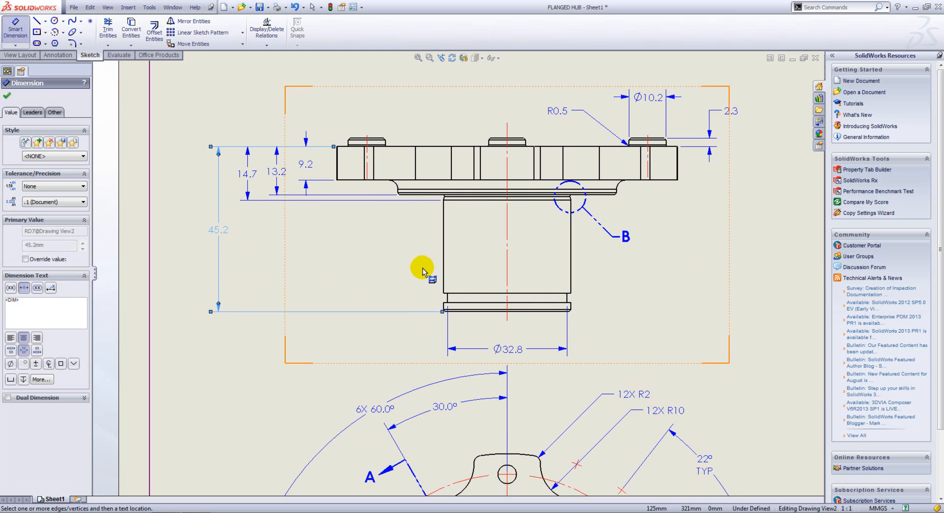
click(463, 303)
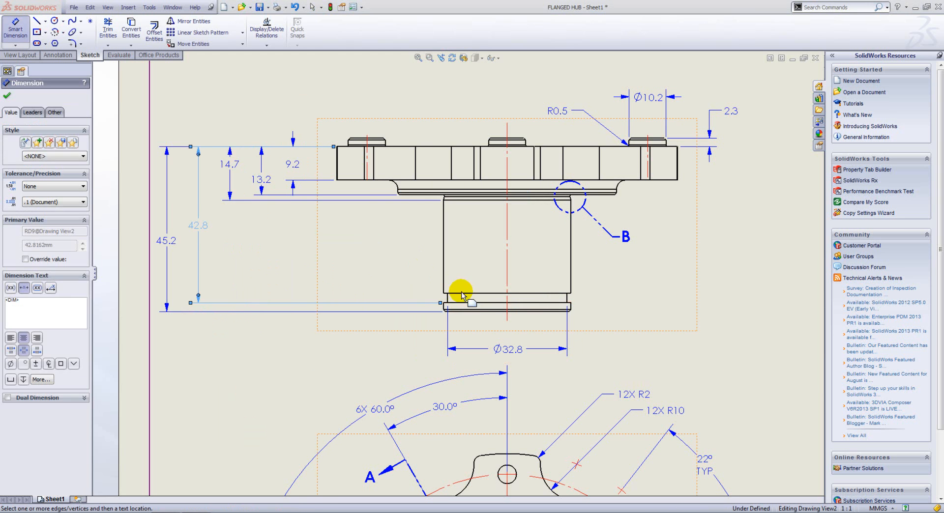
click(457, 294)
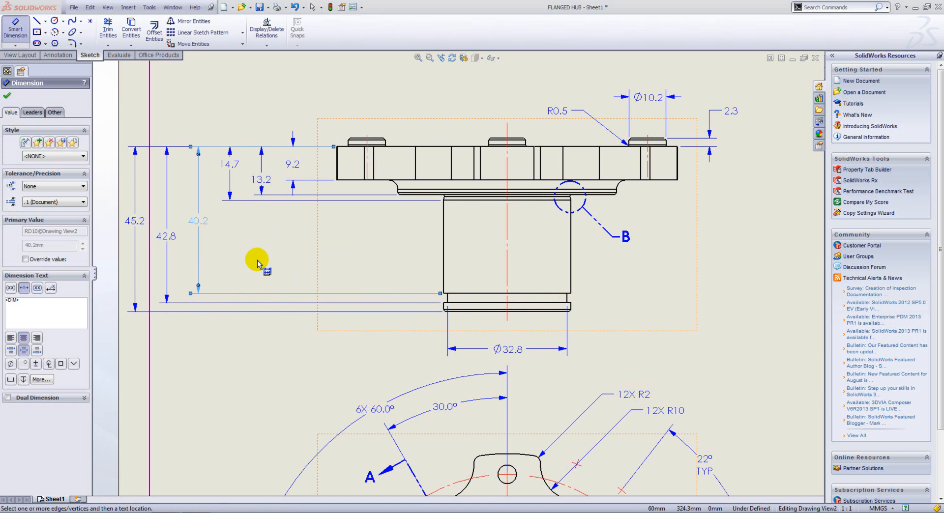
click(8, 95)
scroll(315, 295, up, 2)
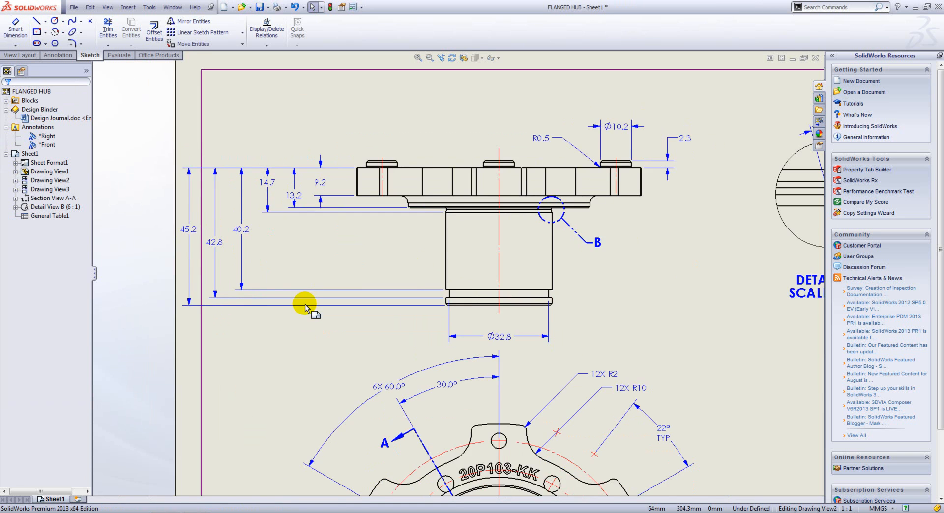
Step: Select the whole set of baseline dimensions beside the flange's side view and adjust their arrangement
drag(374, 353, 160, 106)
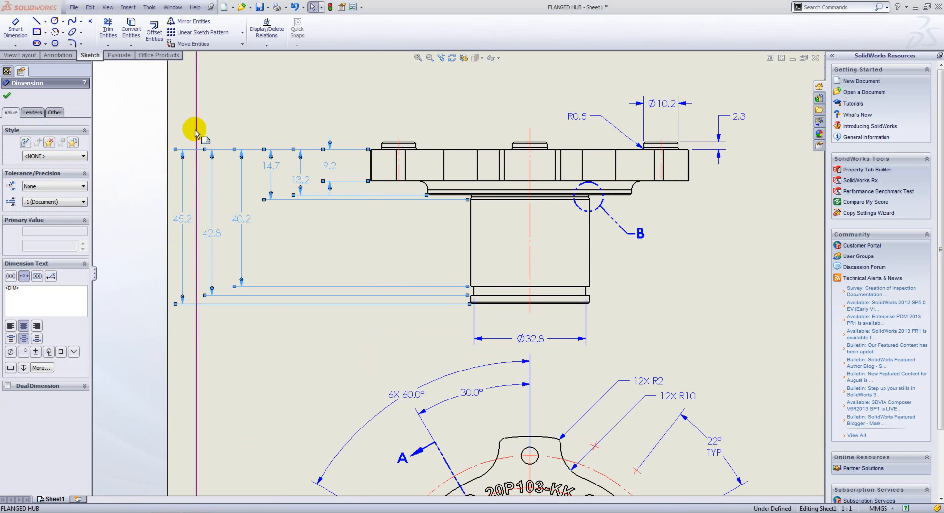
drag(187, 149, 187, 125)
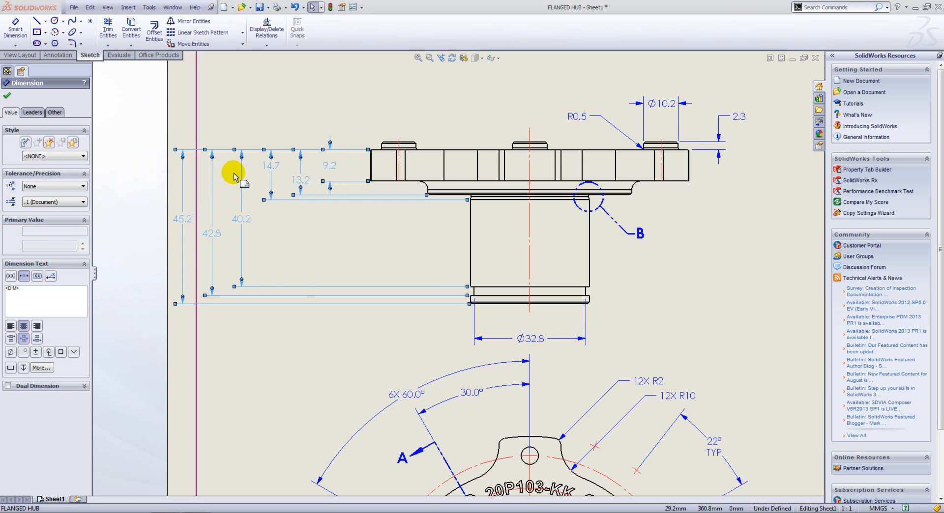
click(289, 312)
drag(199, 220, 211, 218)
click(234, 110)
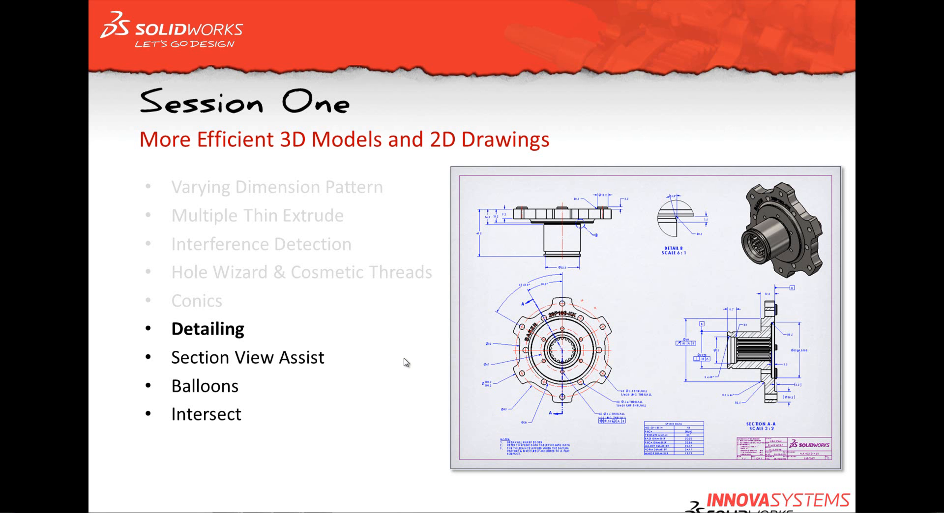
Step: Advance the presentation to Section View Assist and switch to the Section View Assist drawing in SolidWorks
click(384, 357)
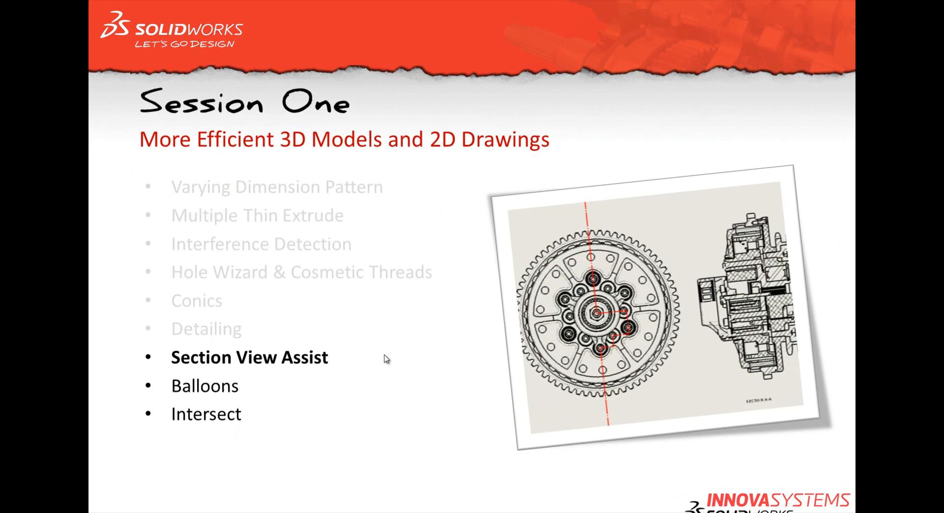
key(super+Tab)
key(super+Tab)
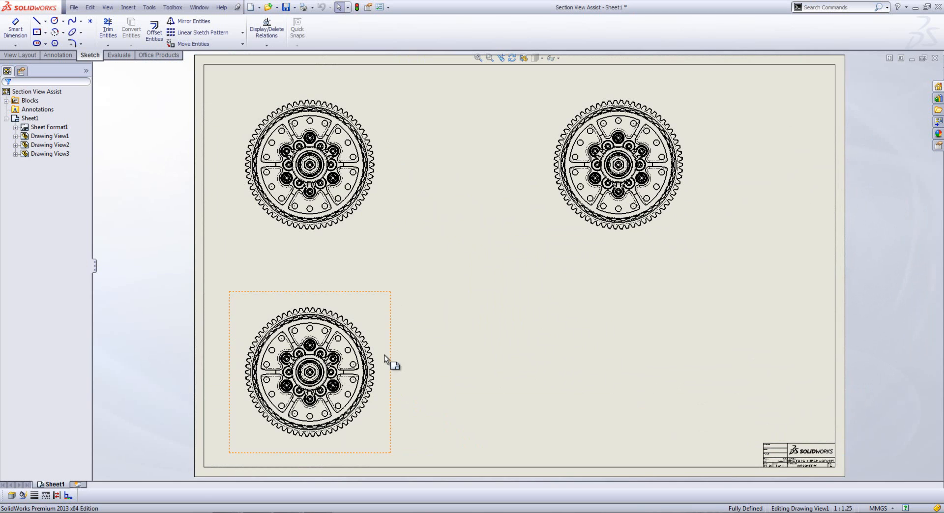
click(480, 325)
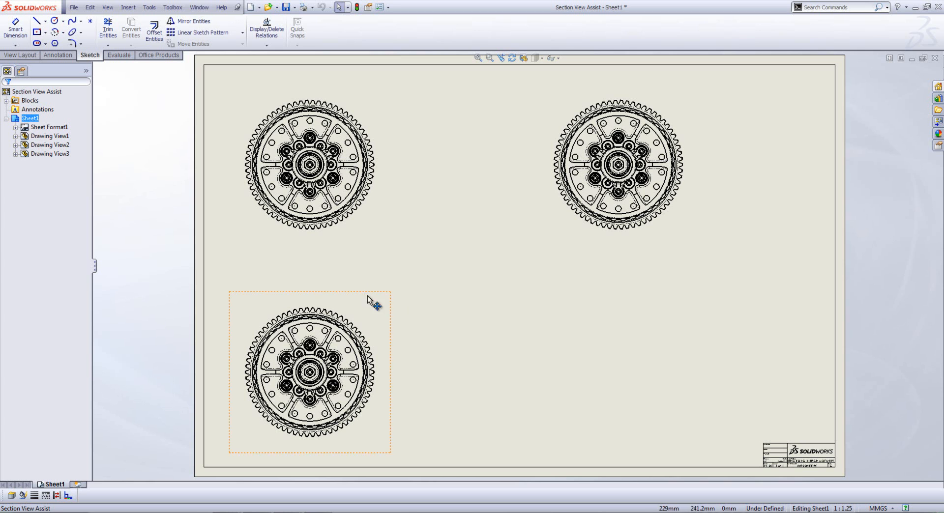
Step: Start a section view on the sheet's upper-left gear view with a vertical cutting line through the gear's centre
key(s)
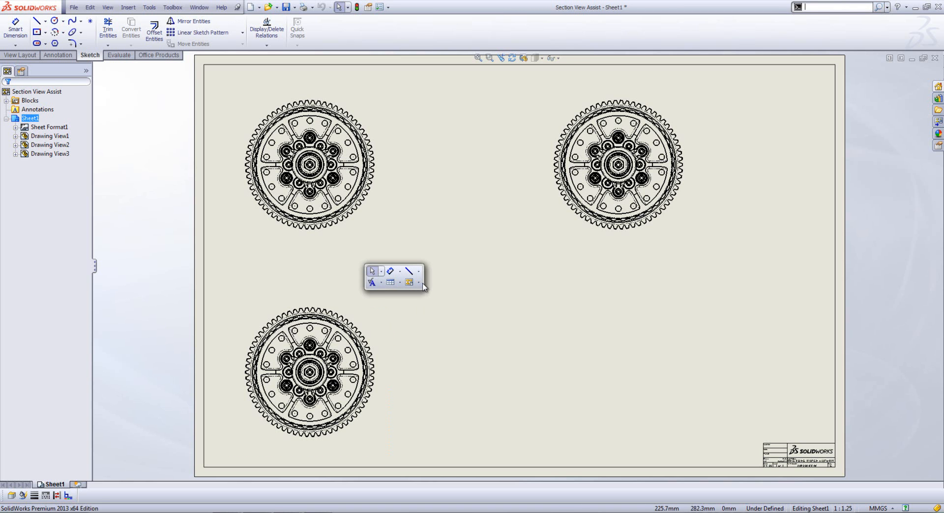
click(418, 283)
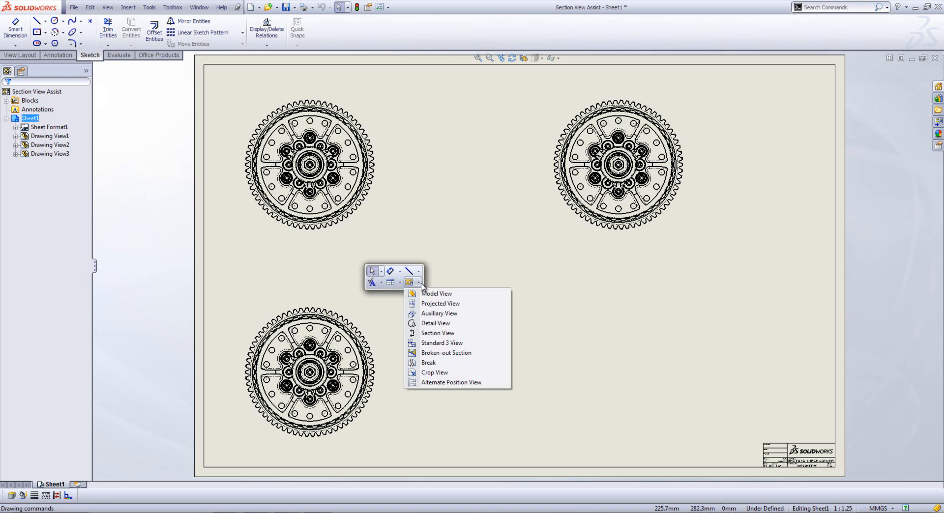
click(429, 336)
scroll(334, 195, down, 5)
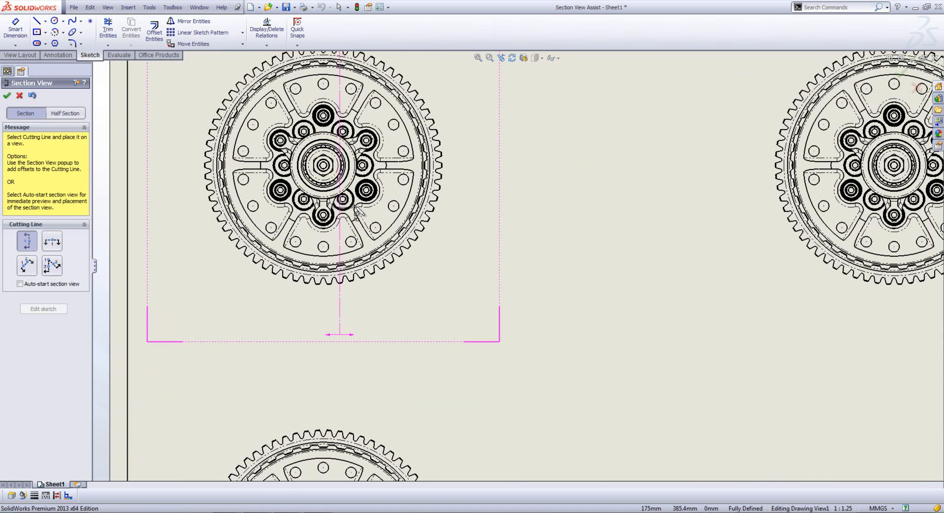
middle_drag(452, 216, 503, 310)
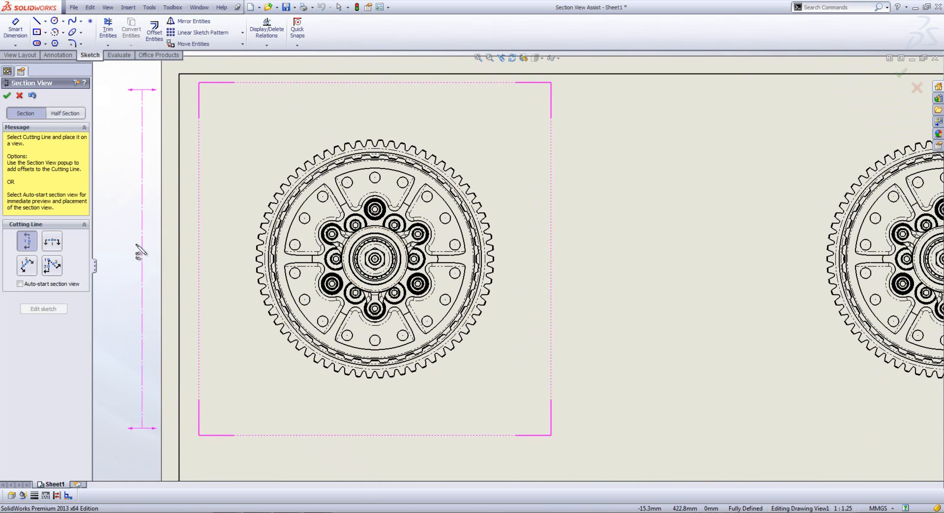
click(58, 243)
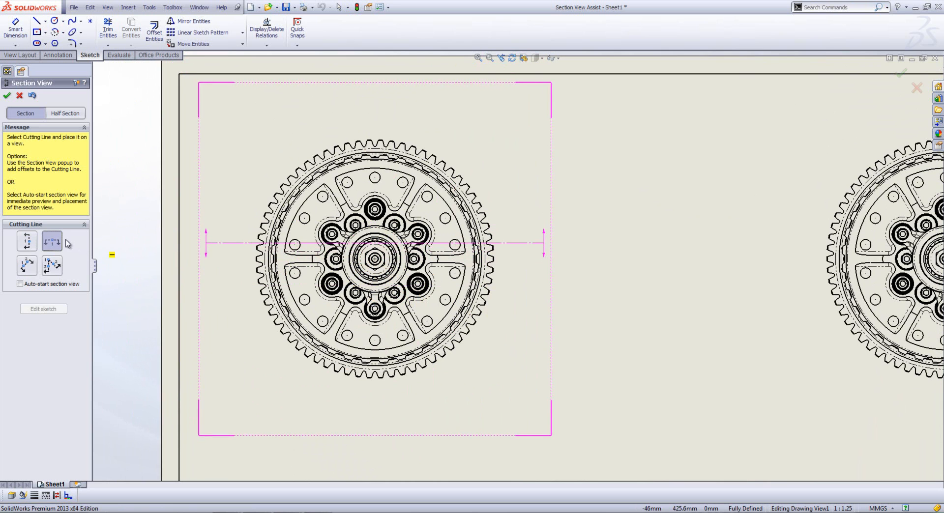
click(27, 243)
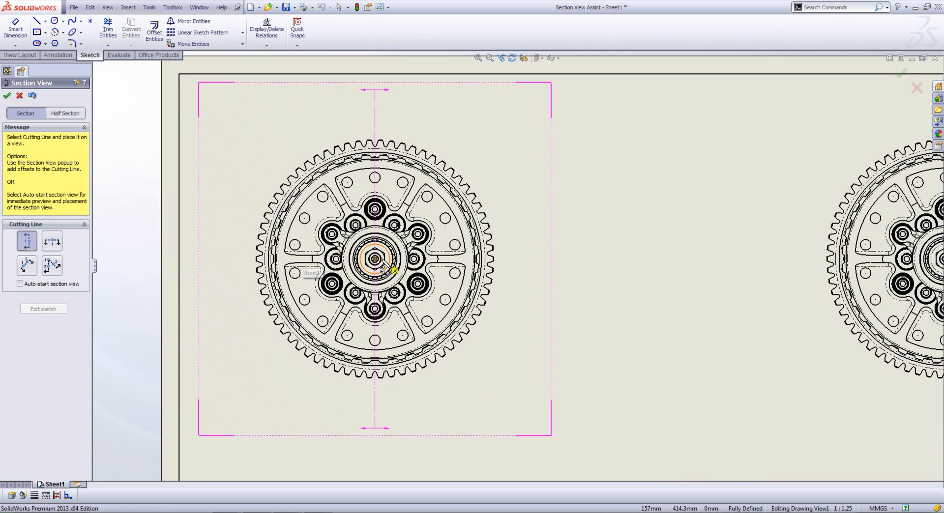
click(377, 317)
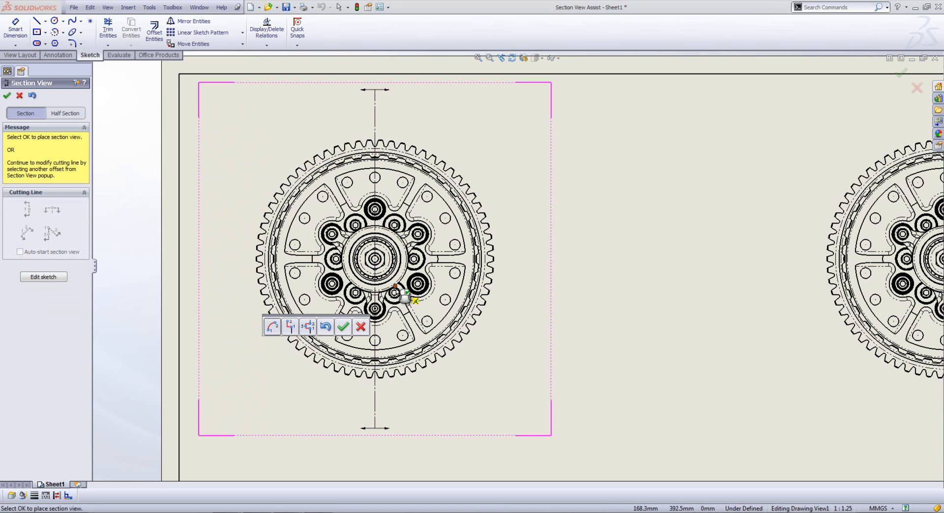
Step: Add single offsets to the cutting line from the bottom bolt to the adjacent small bolt, and from there to the lower-right large bolt
click(290, 326)
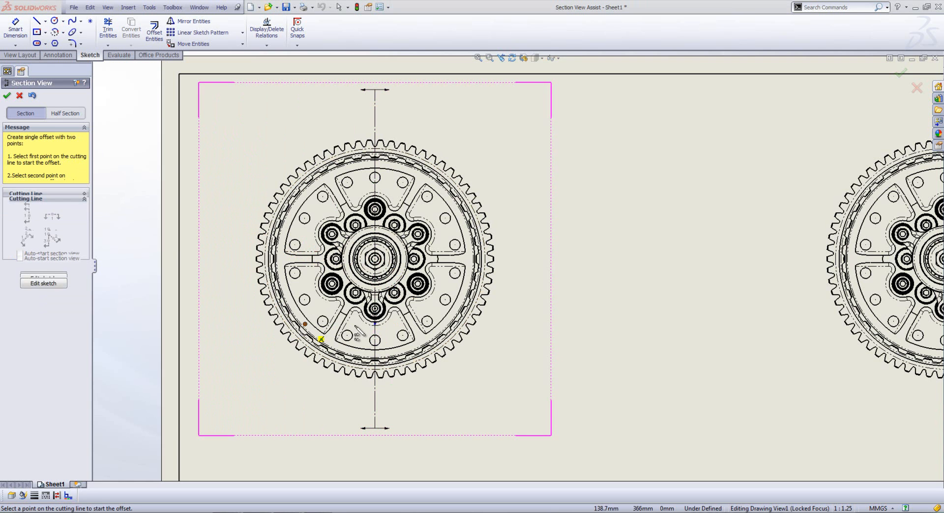
scroll(401, 308, down, 2)
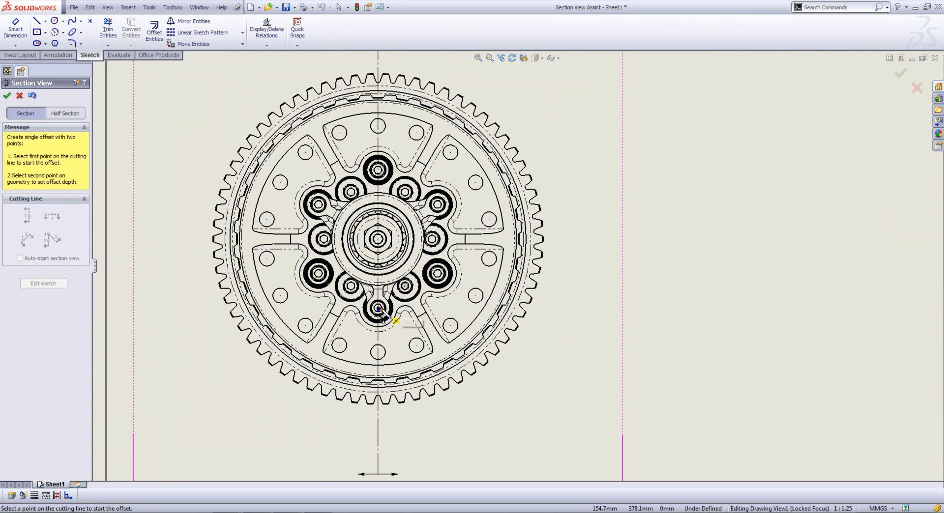
click(378, 308)
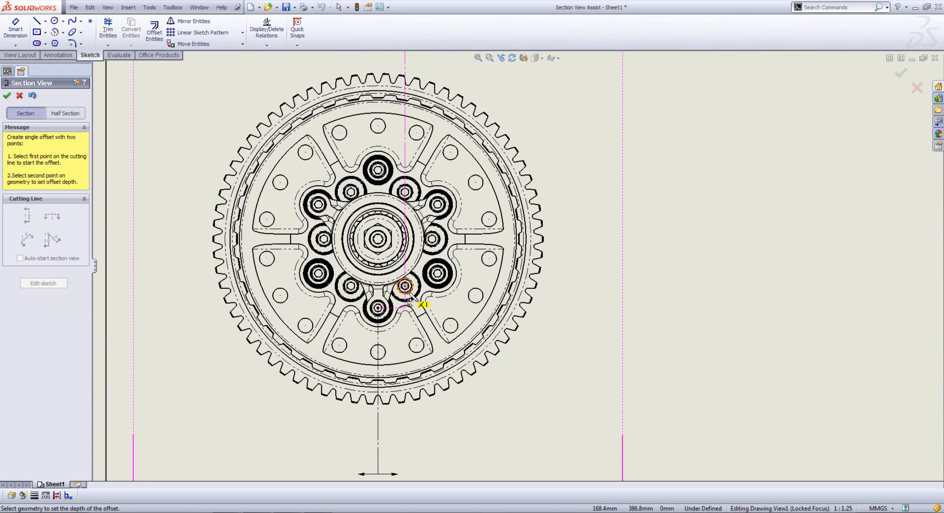
click(405, 290)
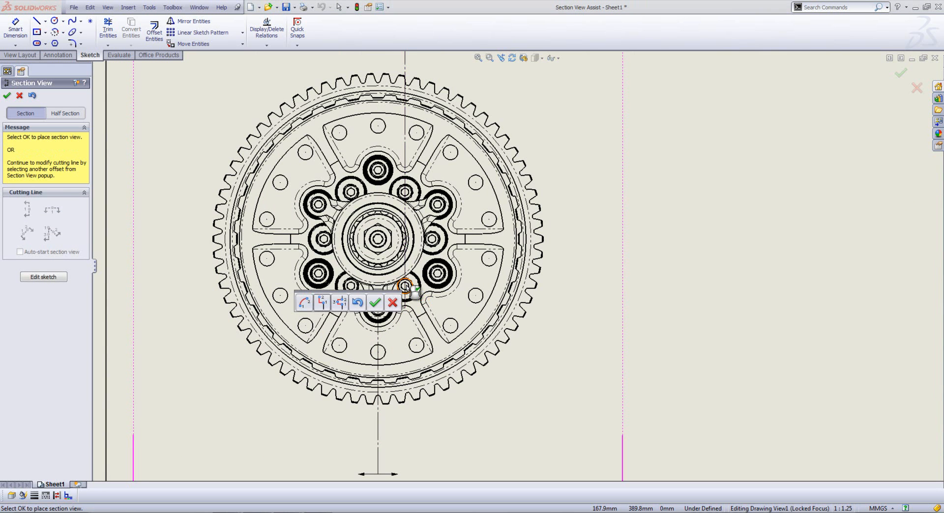
click(322, 302)
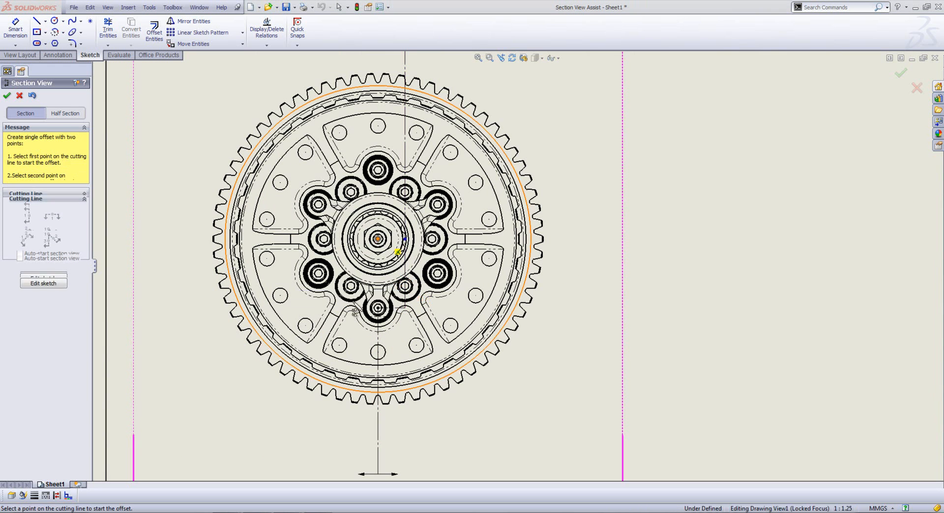
click(405, 287)
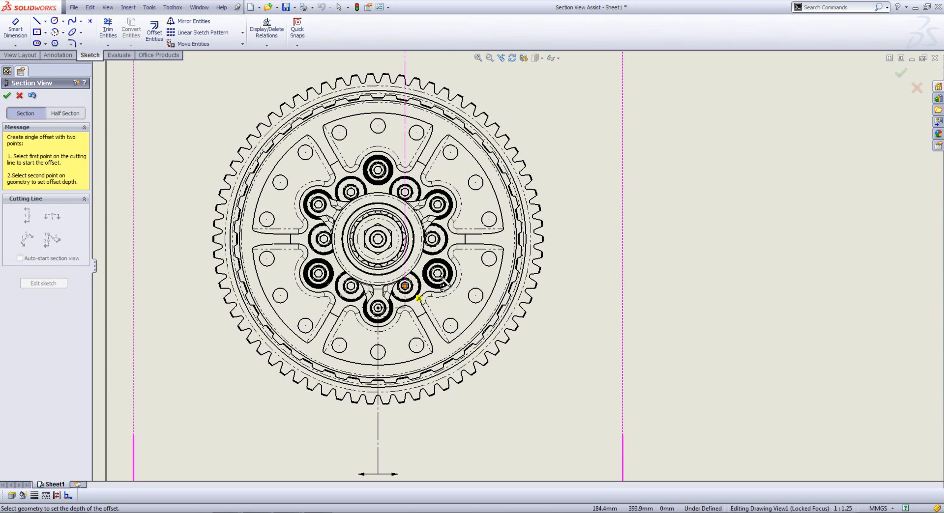
click(439, 275)
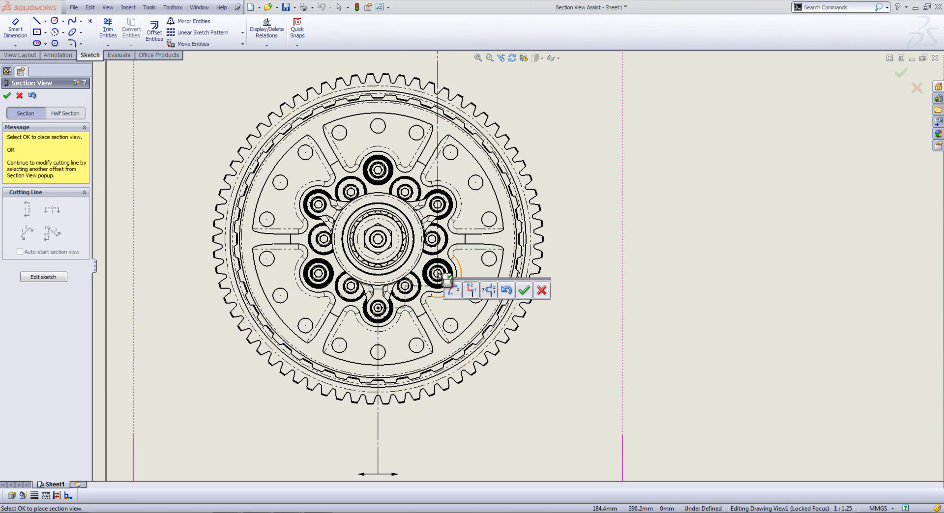
Step: Add a single offset at the height of the small bolt directly right of centre, returning the cutting line to the gear's centre
click(471, 290)
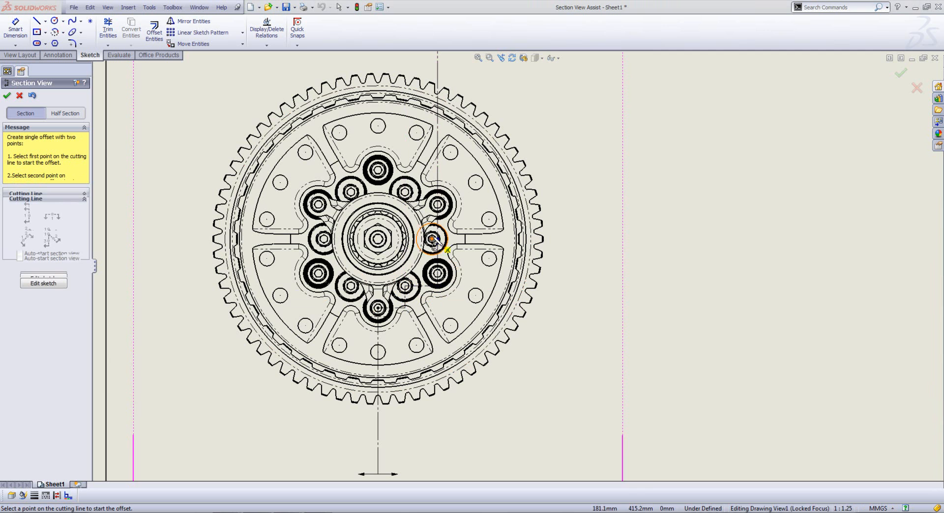
click(432, 239)
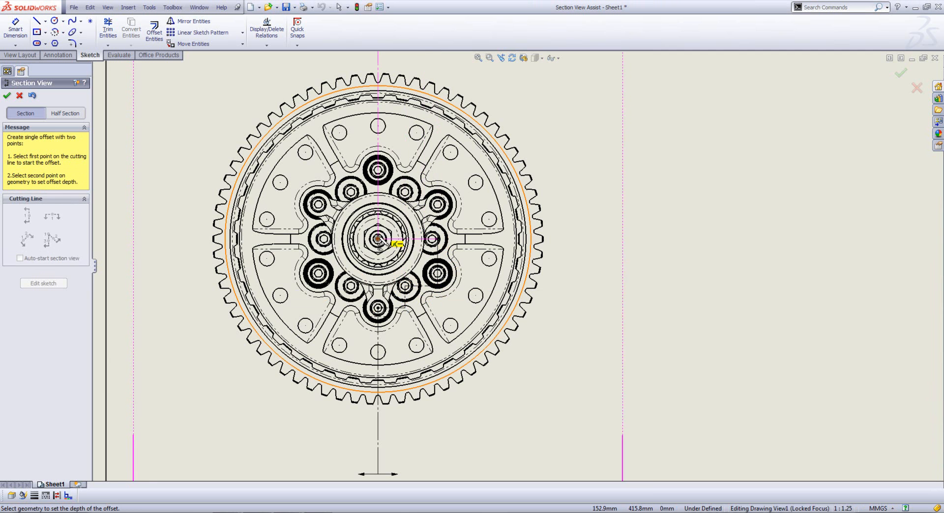
click(383, 242)
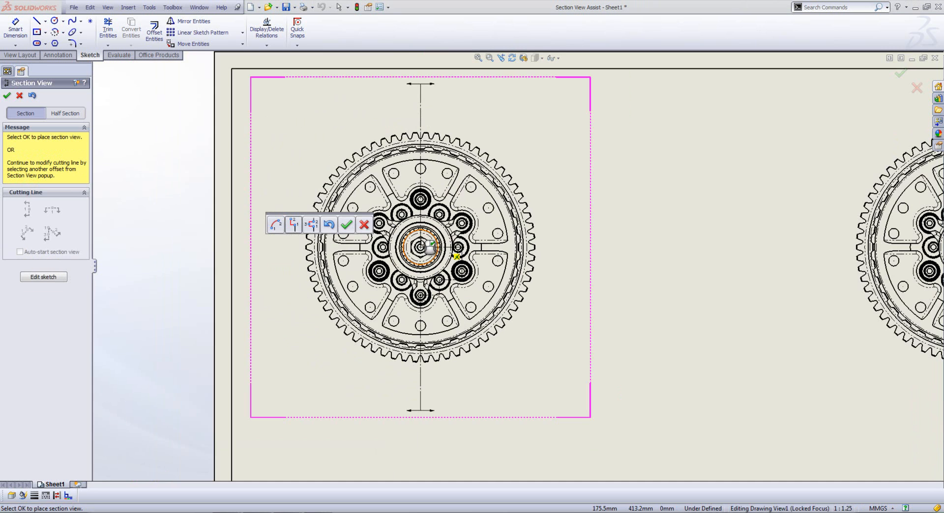
Step: Accept the offset cutting line with no components excluded and place section view A-A to the right of its parent view
click(347, 225)
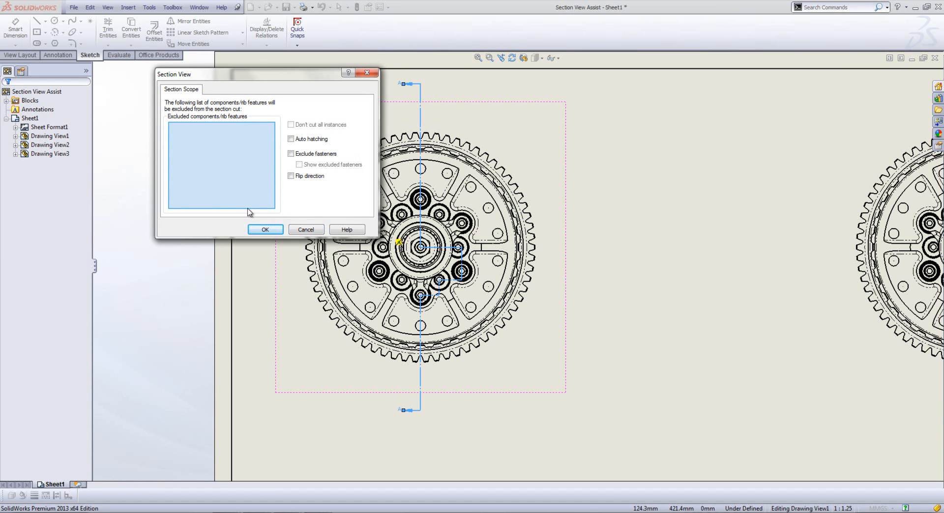
click(264, 229)
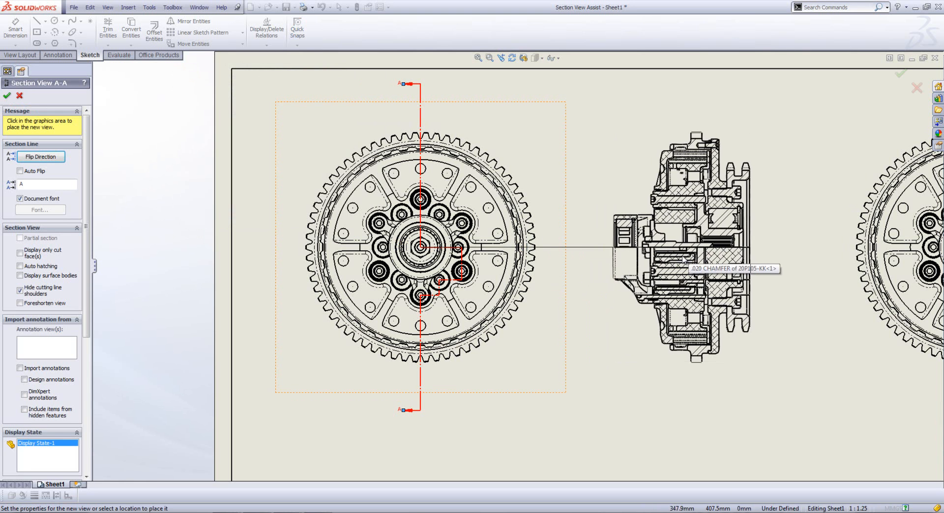
click(683, 260)
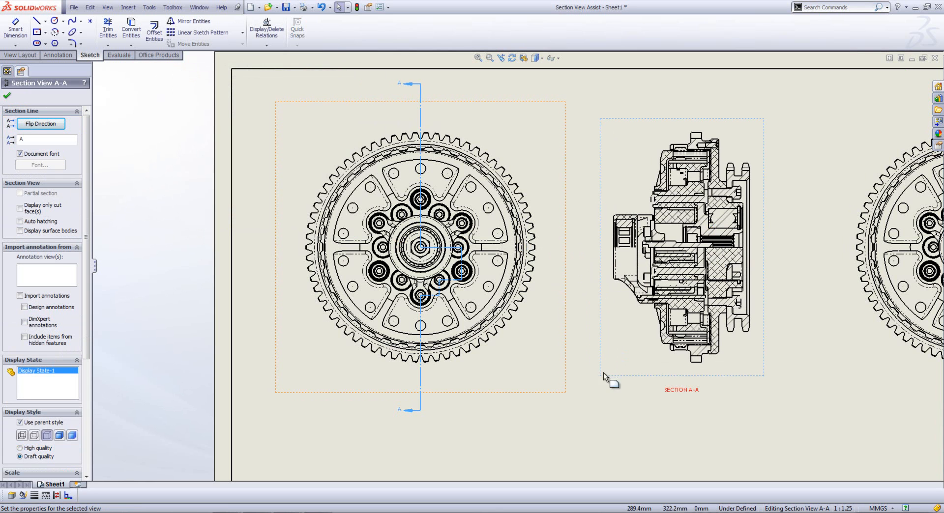
key(f)
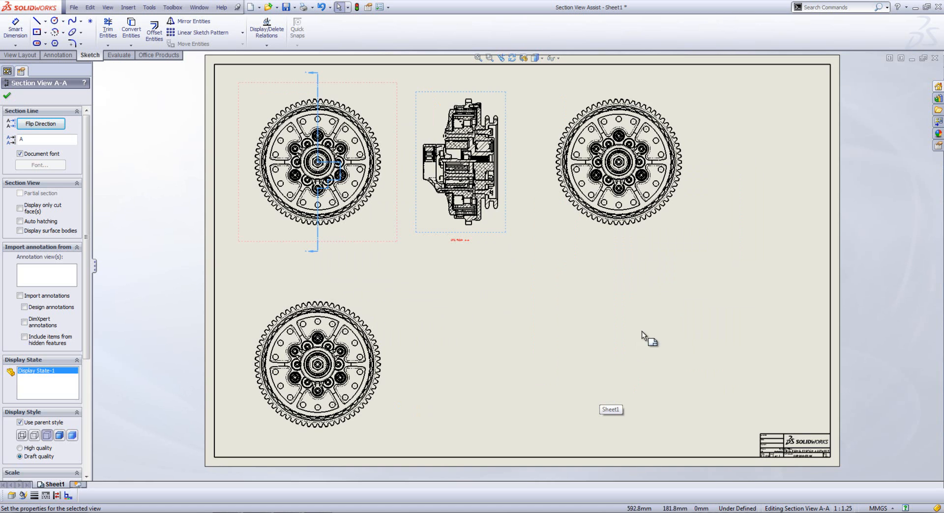
Step: Start a section view on the sheet's upper-right gear view with an aligned cutting line from its centre, down and through the upper-left small bolt
scroll(659, 127, down, 3)
scroll(662, 124, down, 3)
middle_drag(690, 241, 575, 240)
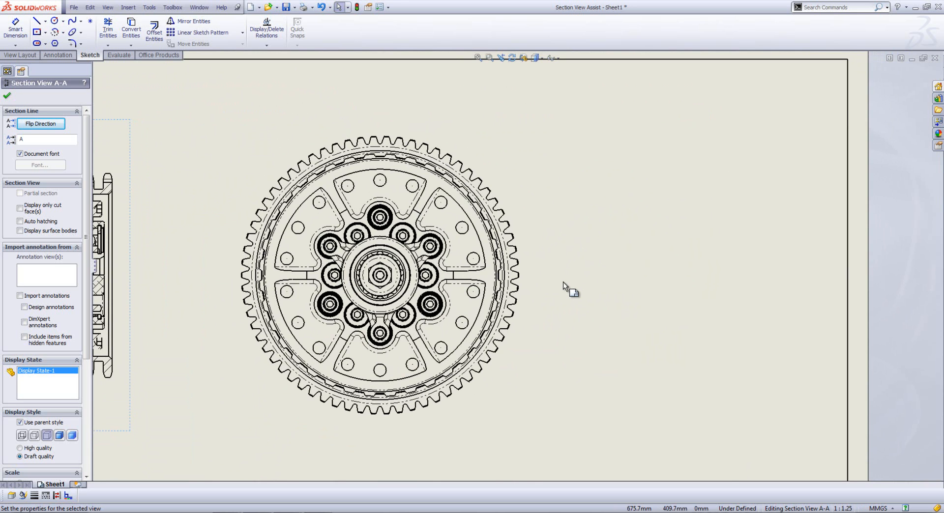
click(578, 249)
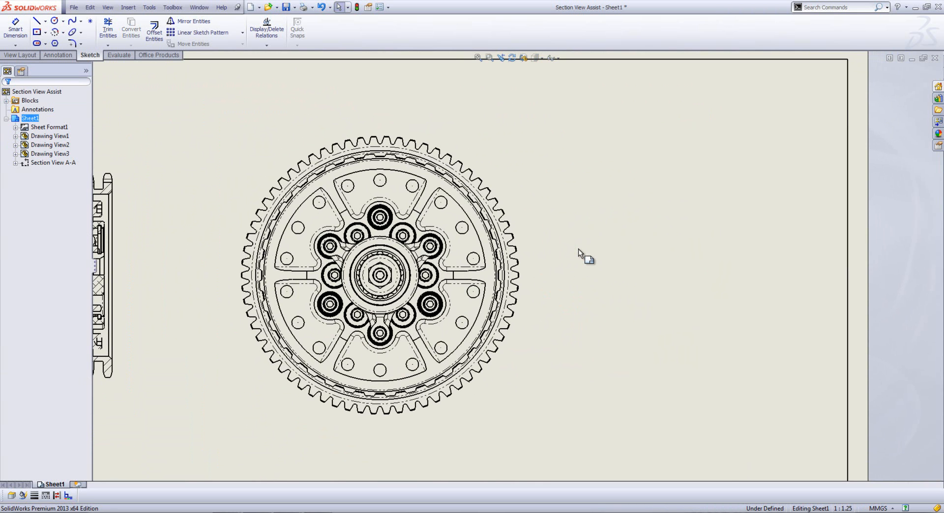
key(s)
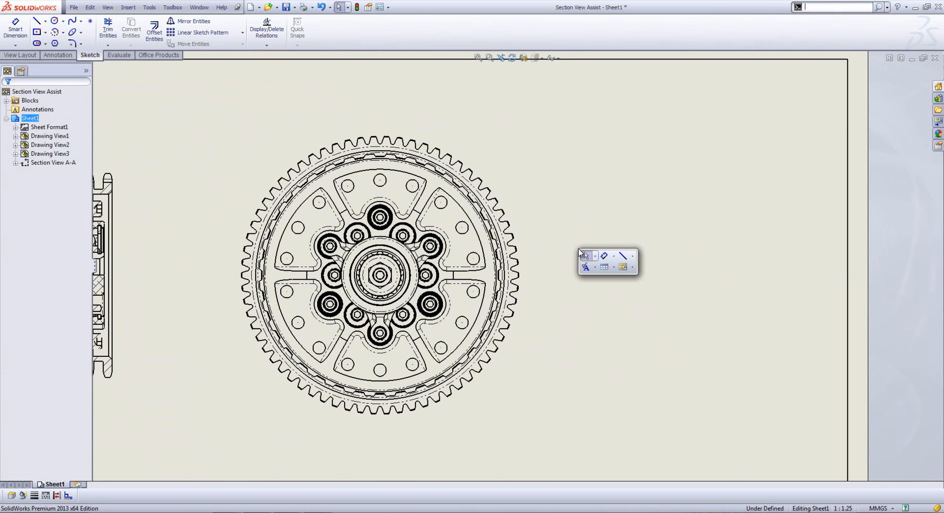
click(623, 267)
click(650, 317)
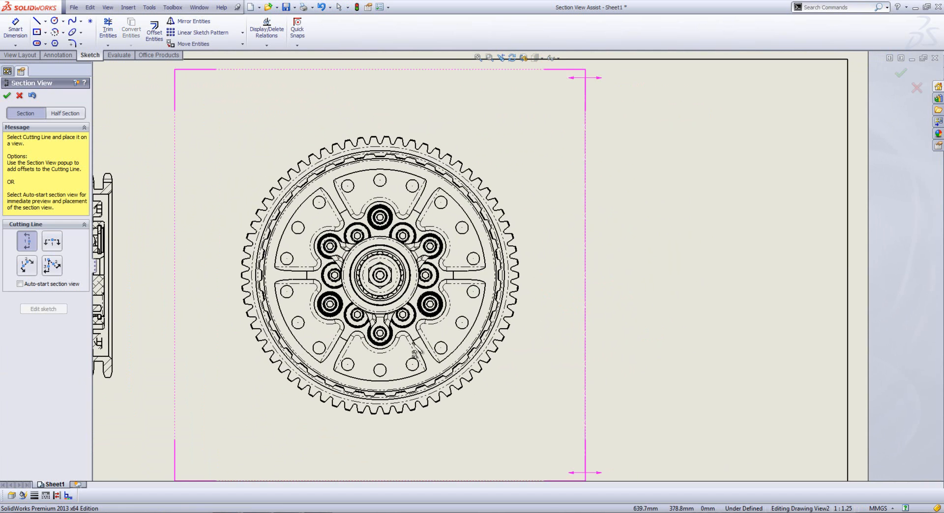
click(56, 268)
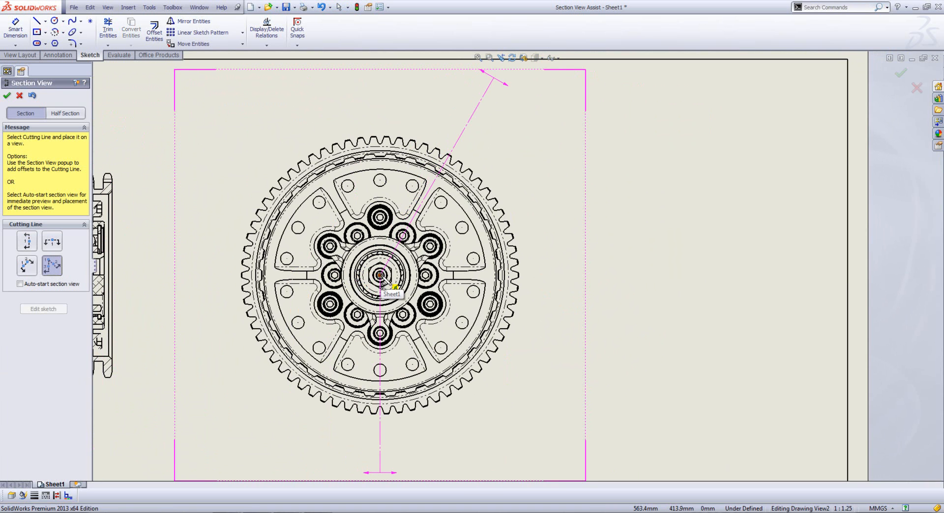
click(379, 276)
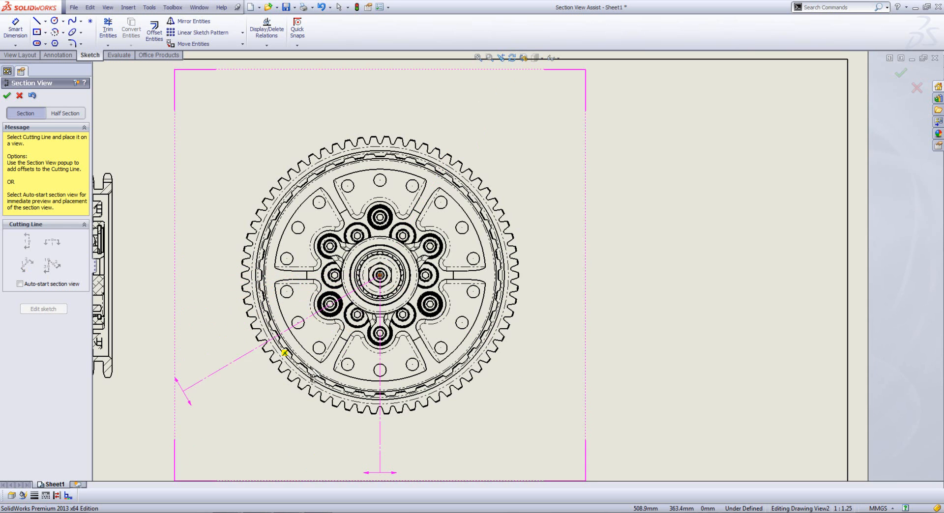
click(380, 424)
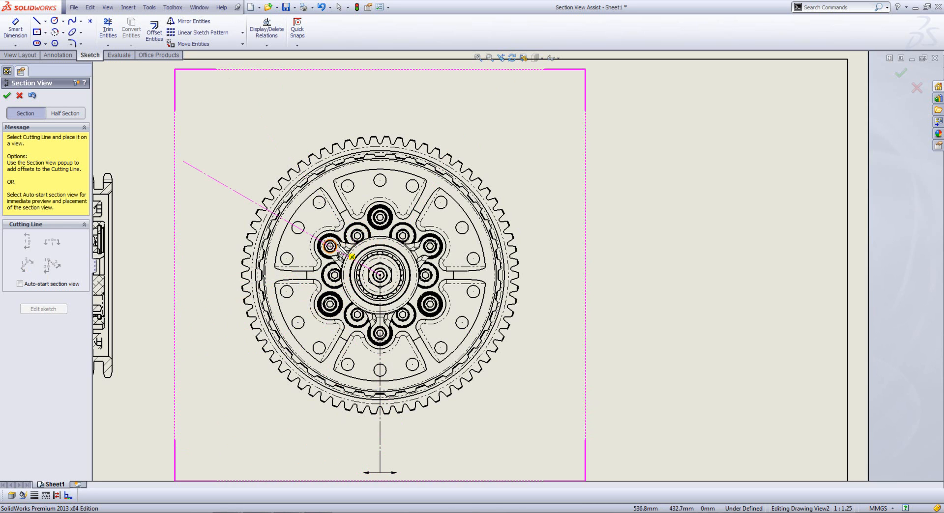
click(365, 243)
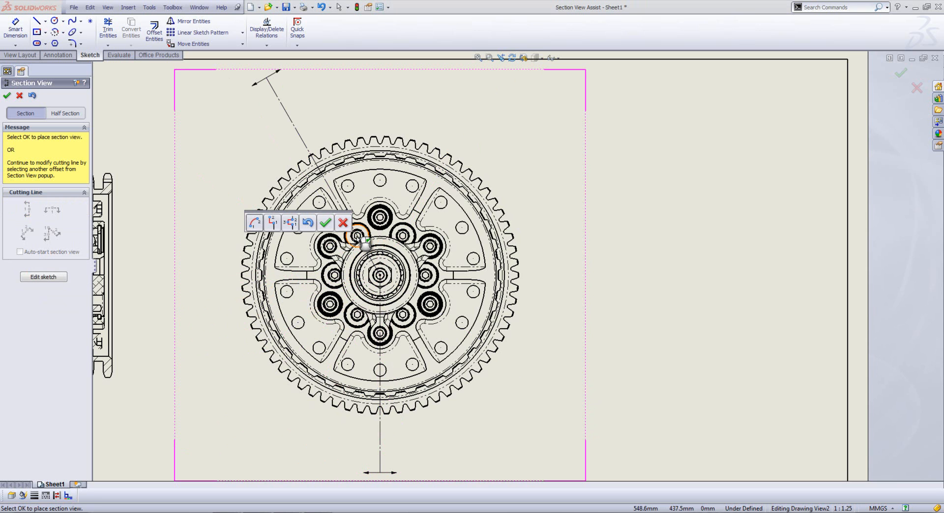
Step: Add an arc offset to the cutting line from the upper-left small bolt to the adjacent upper-left large bolt
click(255, 224)
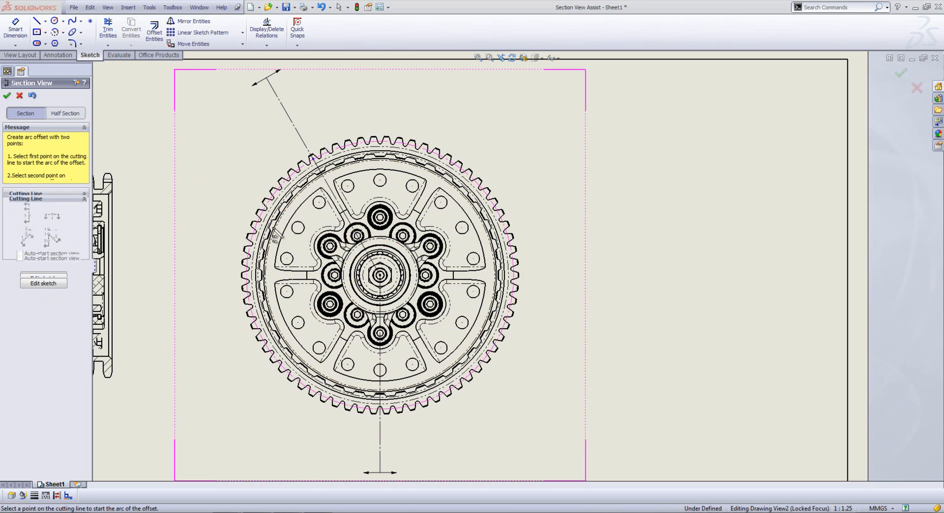
click(360, 243)
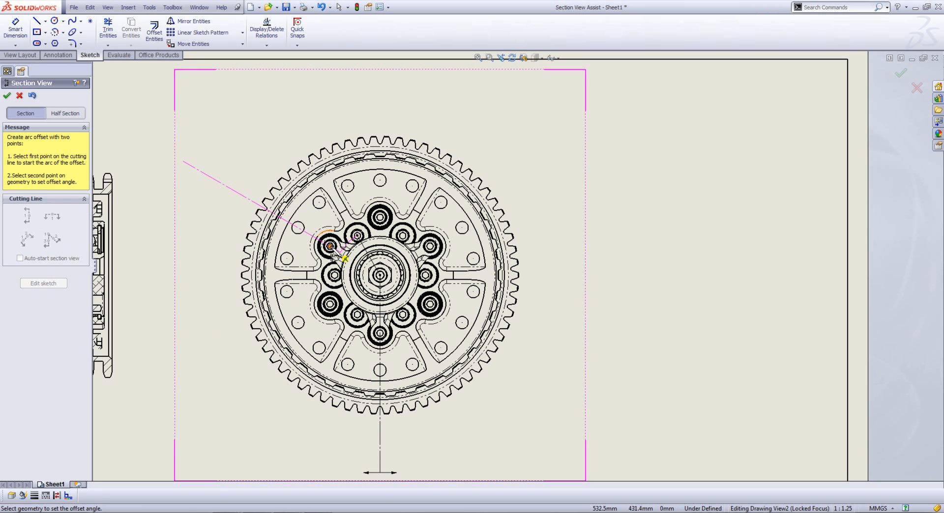
click(339, 253)
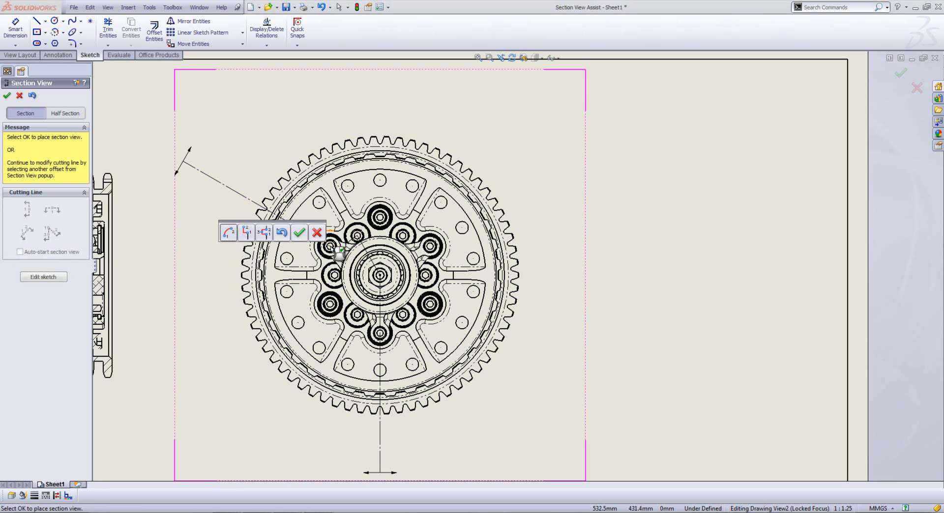
Step: Accept the aligned cutting line with no components excluded and place section view B-B to the right of its parent view
click(300, 234)
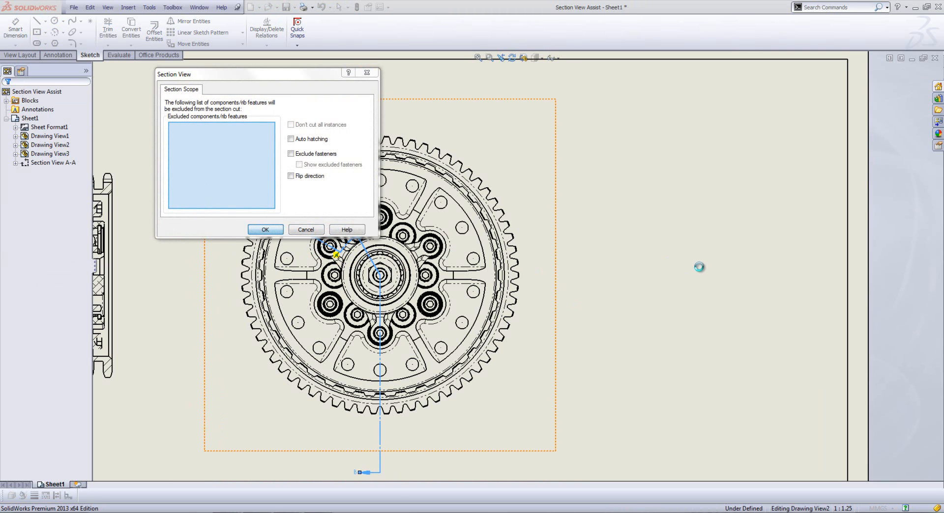
key(Return)
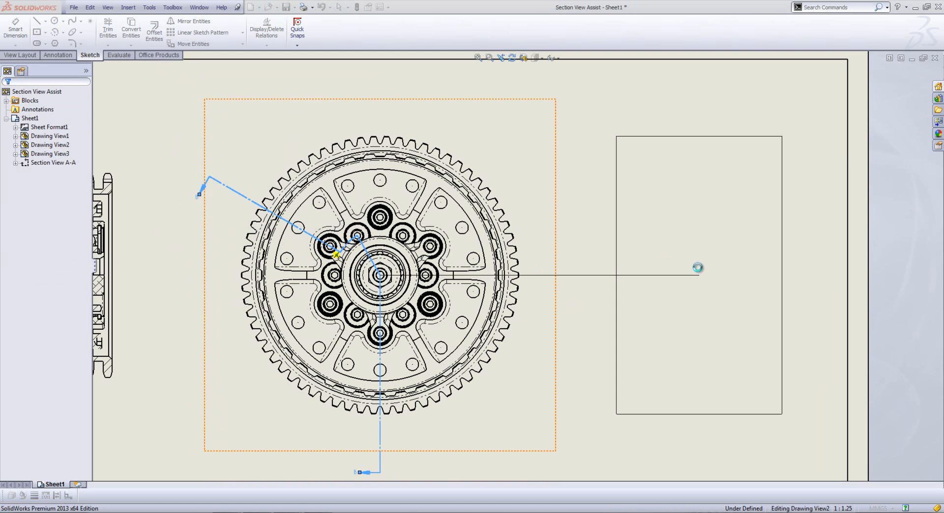
click(697, 267)
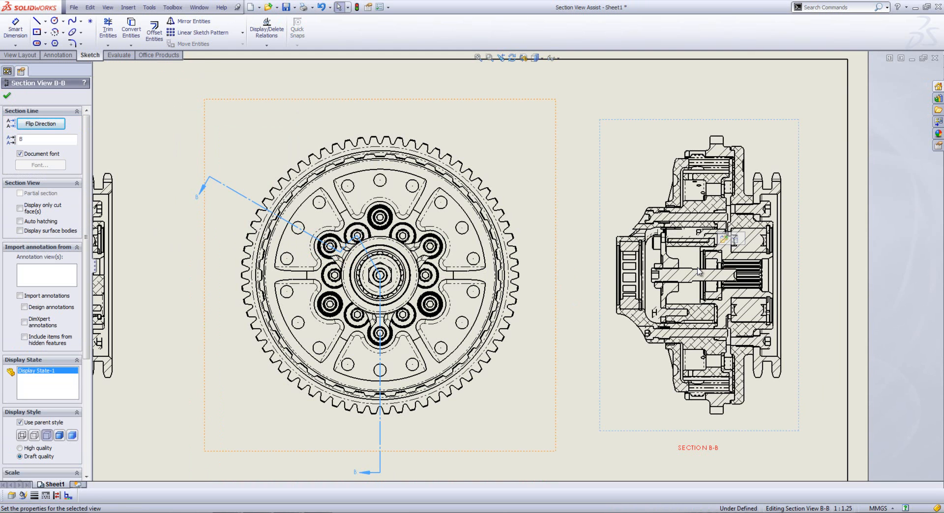
key(f)
click(548, 345)
Step: Place a half-section cutting line at the centre of the lower-left gear view, with legs running upward and to the right
scroll(332, 391, down, 2)
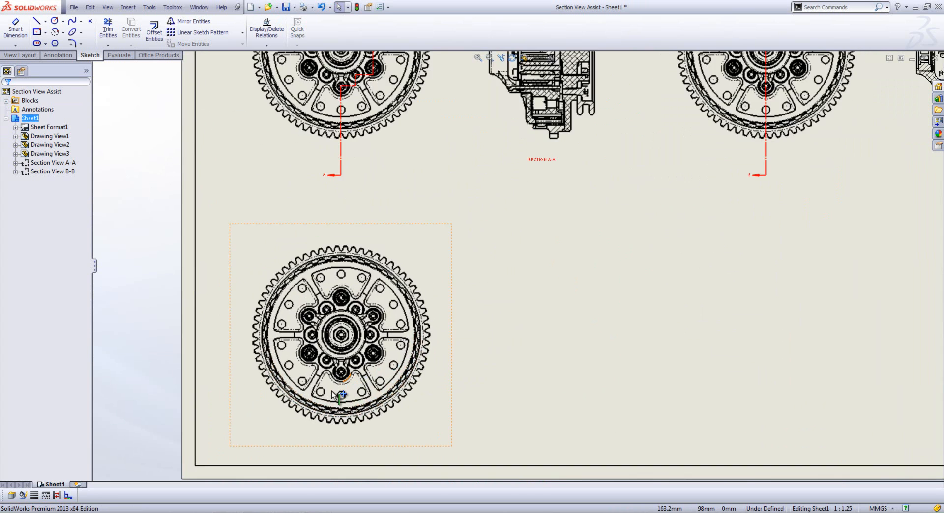
scroll(340, 386, down, 3)
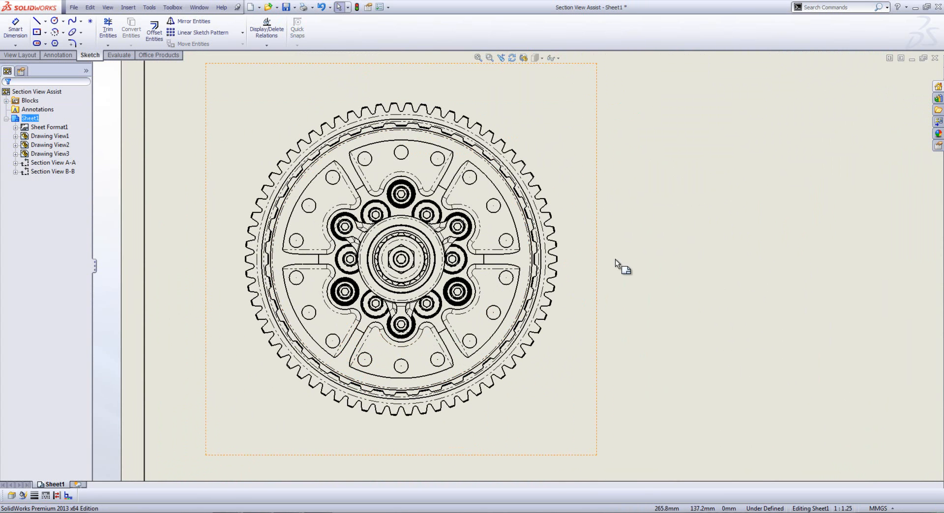
key(s)
click(675, 273)
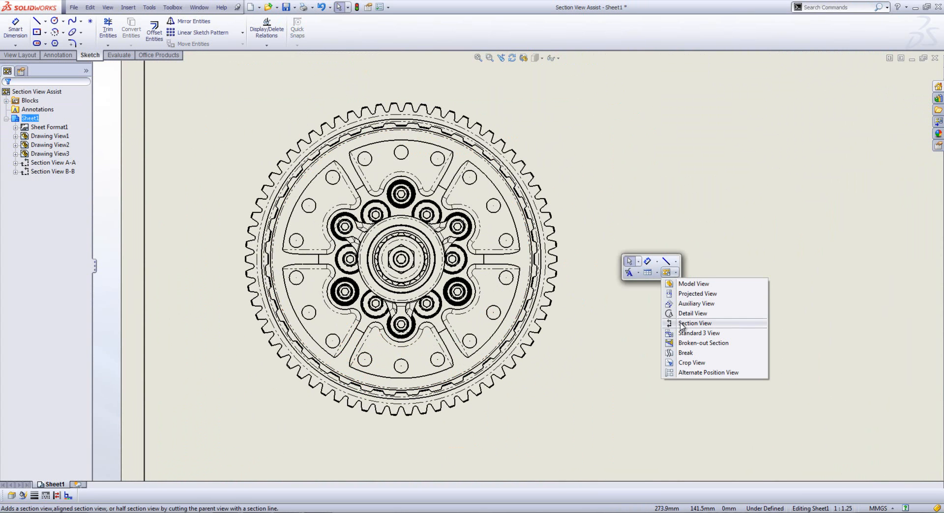
click(693, 323)
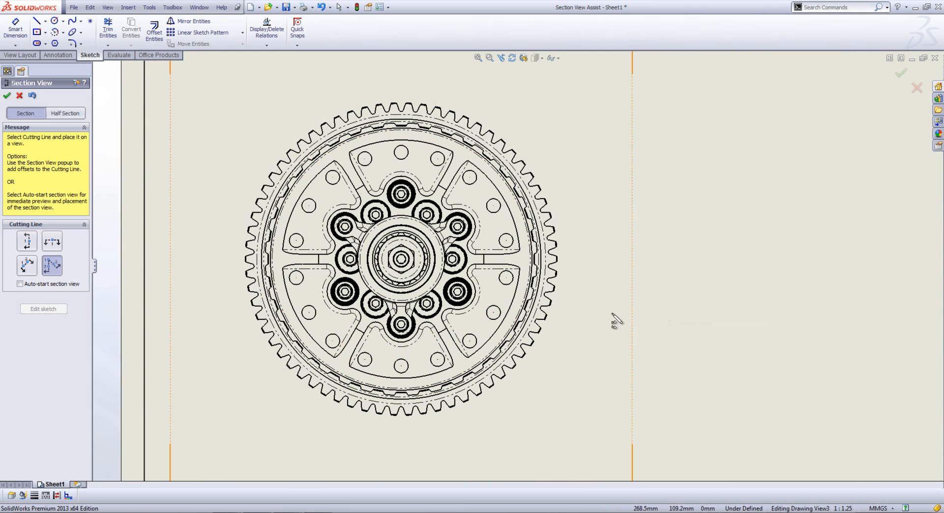
click(63, 116)
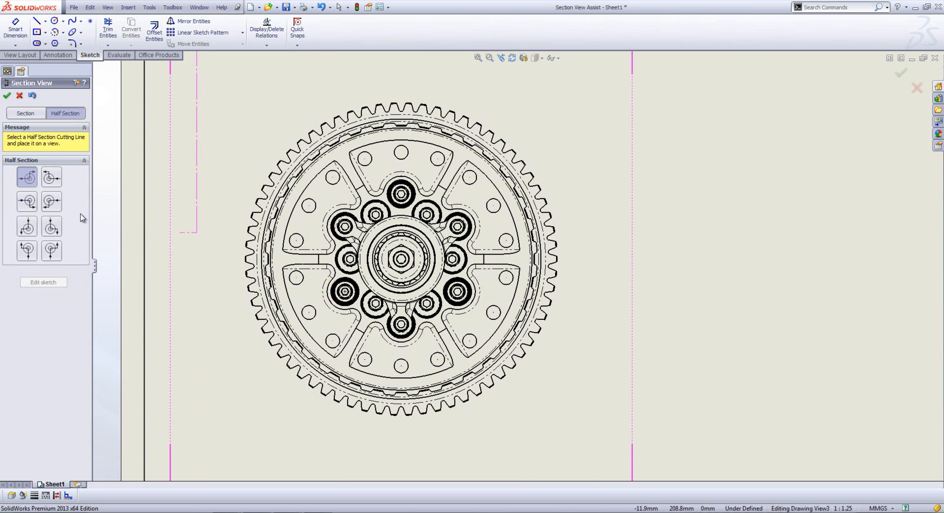
click(54, 181)
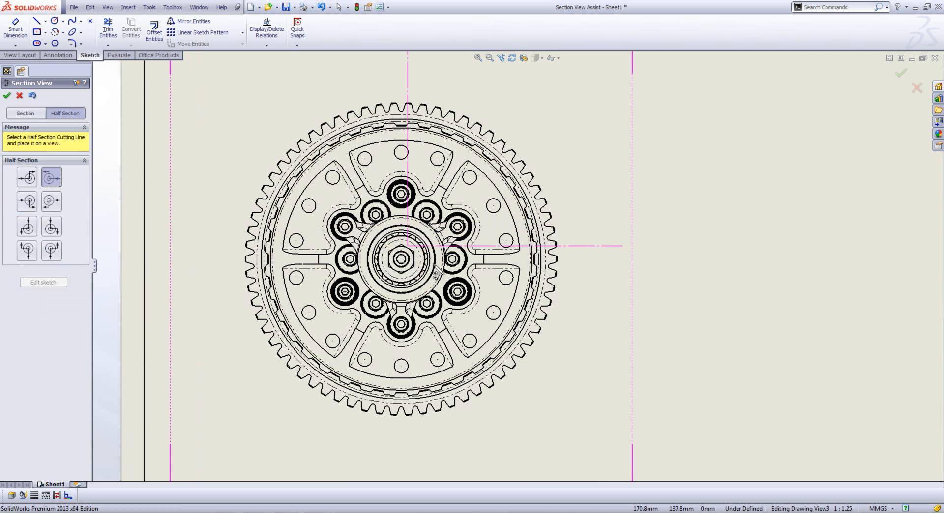
click(401, 259)
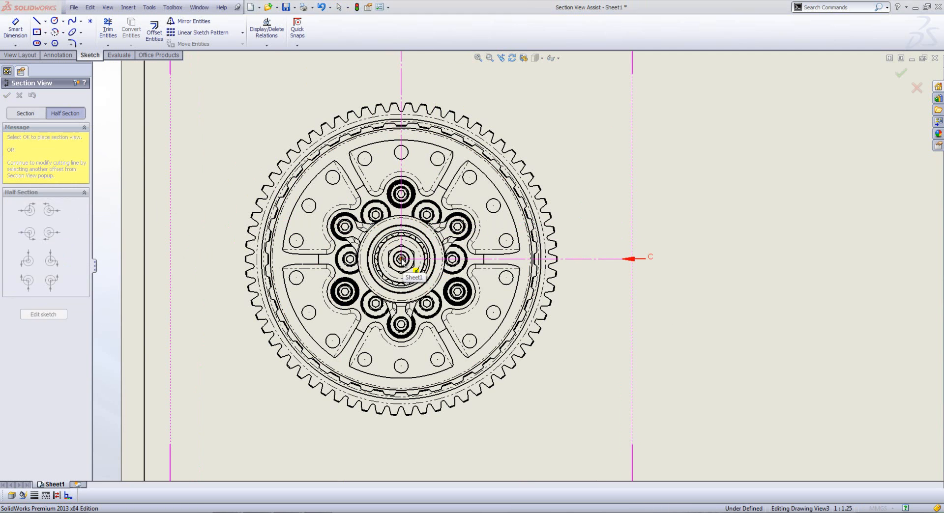
Step: Accept the half section with no components excluded and place section view C-C to the right of its parent view
click(266, 229)
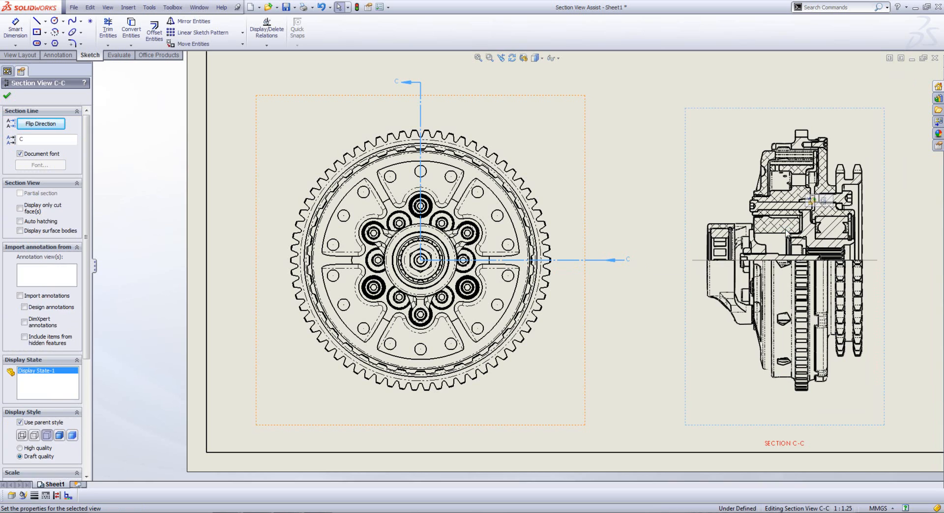
click(670, 228)
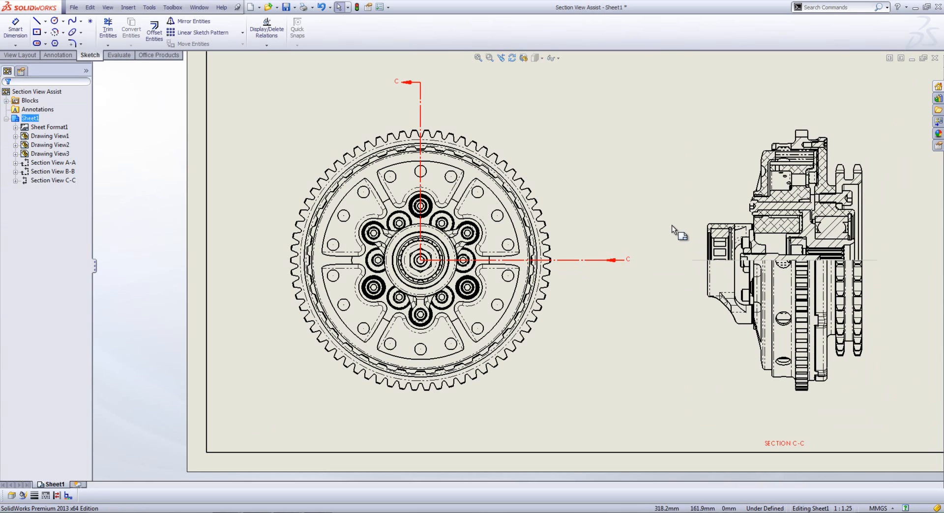
scroll(676, 228, up, 4)
mouse_move(809, 199)
middle_down()
mouse_move(810, 212)
mouse_move(630, 342)
mouse_move(623, 296)
middle_up()
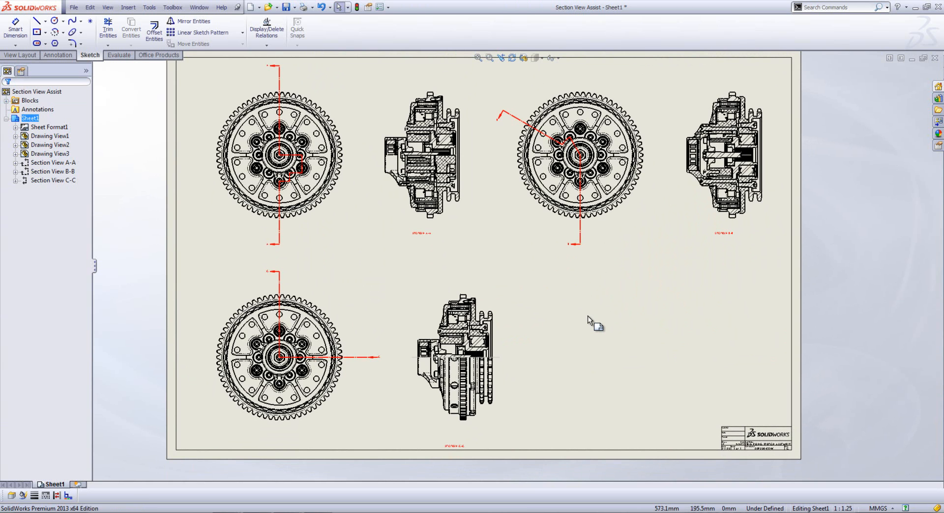
key(super+Tab)
key(super+Tab)
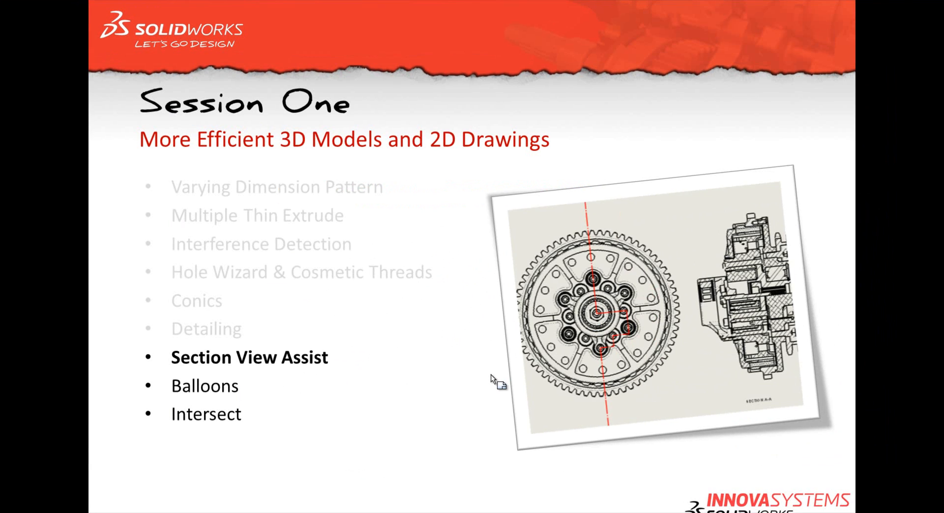
click(455, 374)
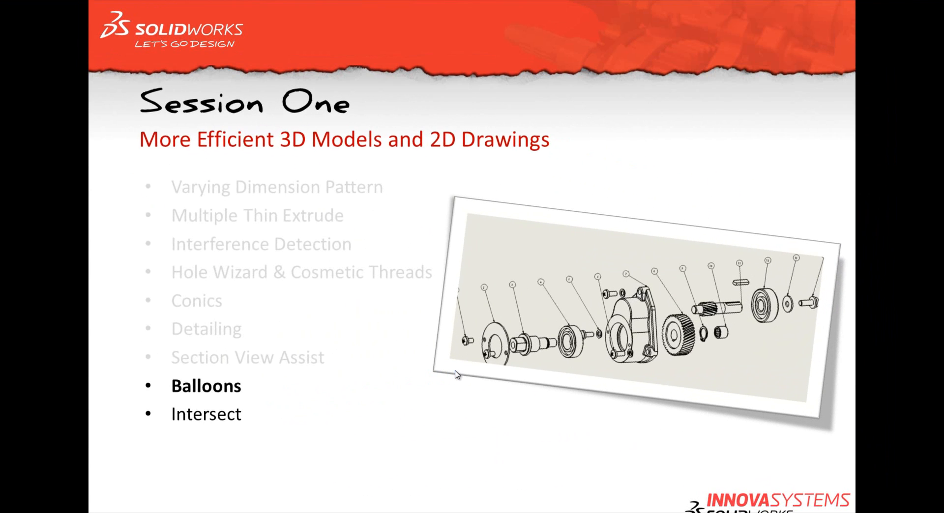
key(super+Tab)
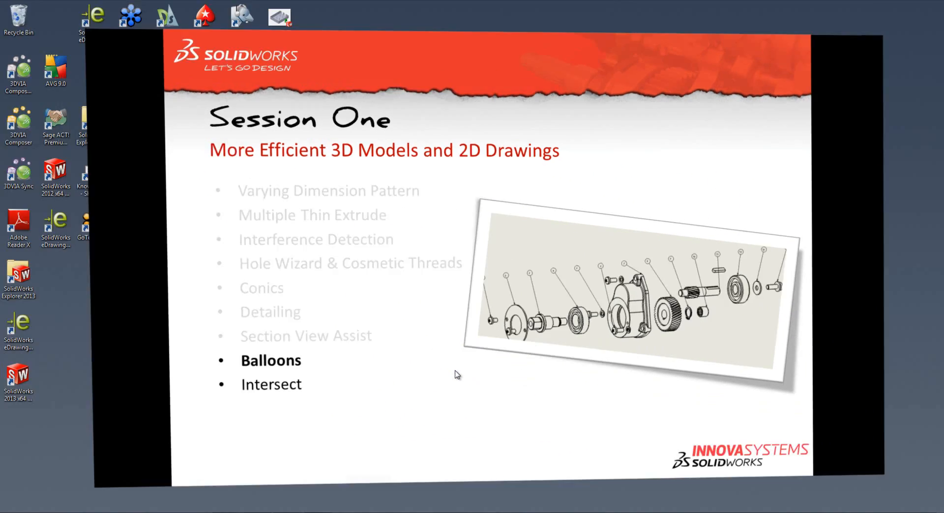
key(super+Tab)
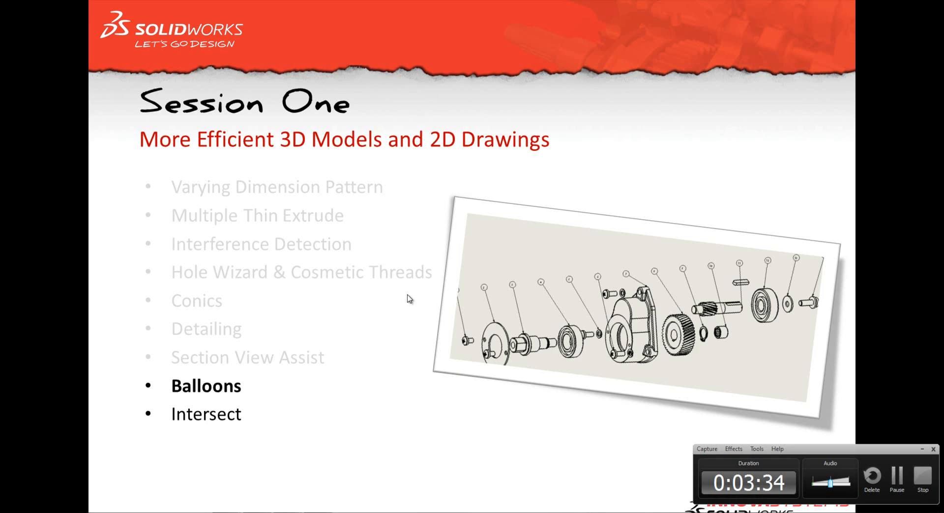
Step: Return to SolidWorks and switch to the open GEARBOX drawing
key(super+Tab)
key(super+Tab)
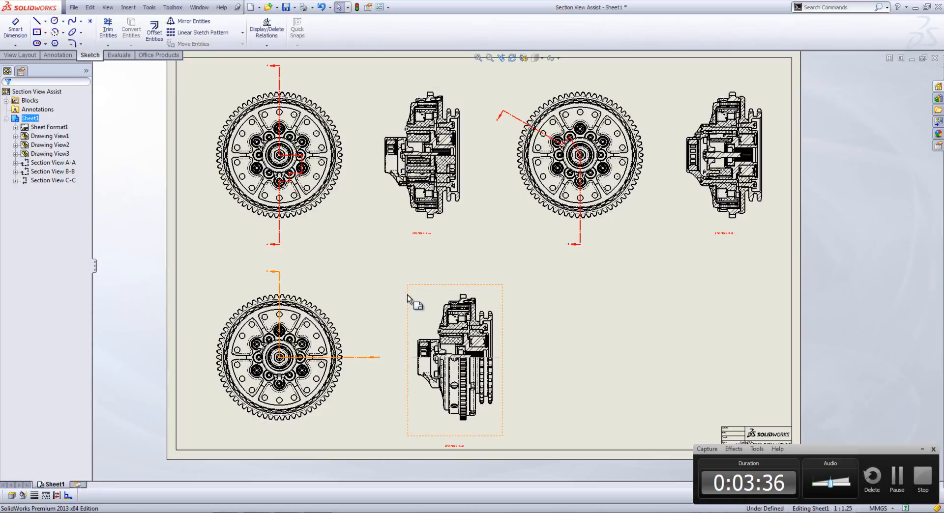
click(198, 8)
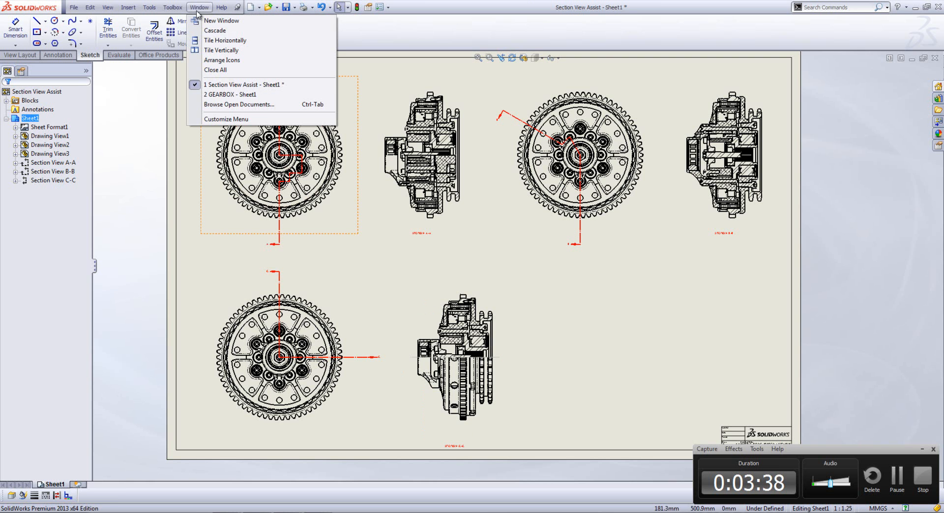
click(224, 95)
Step: Attach a balloon with no border and File Name as its text to the bearing retainer in the front view, placing it outside the housing outline
middle_drag(722, 301, 677, 300)
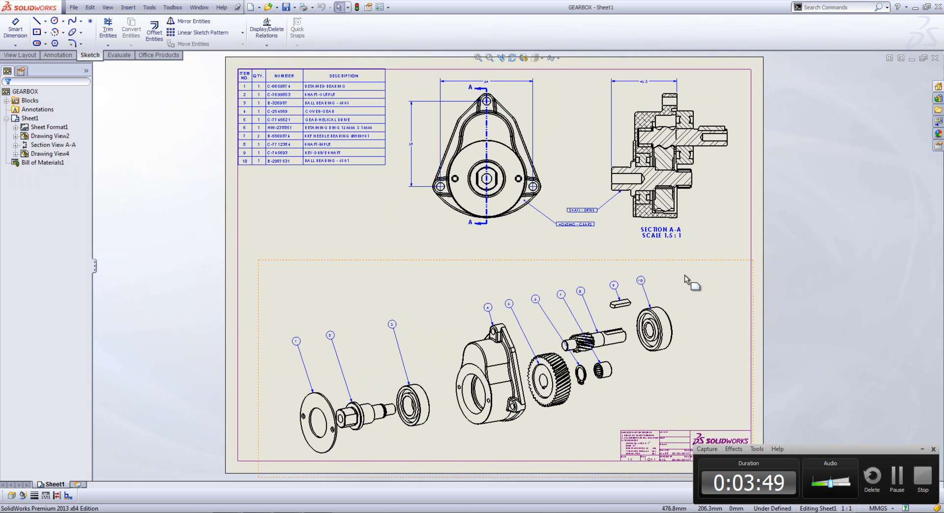
scroll(519, 83, down, 2)
scroll(513, 157, down, 3)
middle_drag(585, 246, 499, 289)
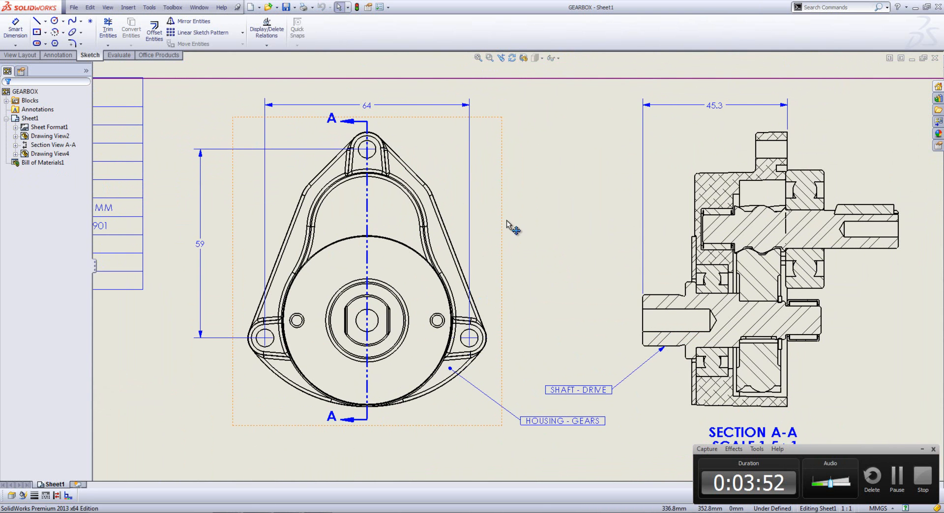
key(s)
click(554, 246)
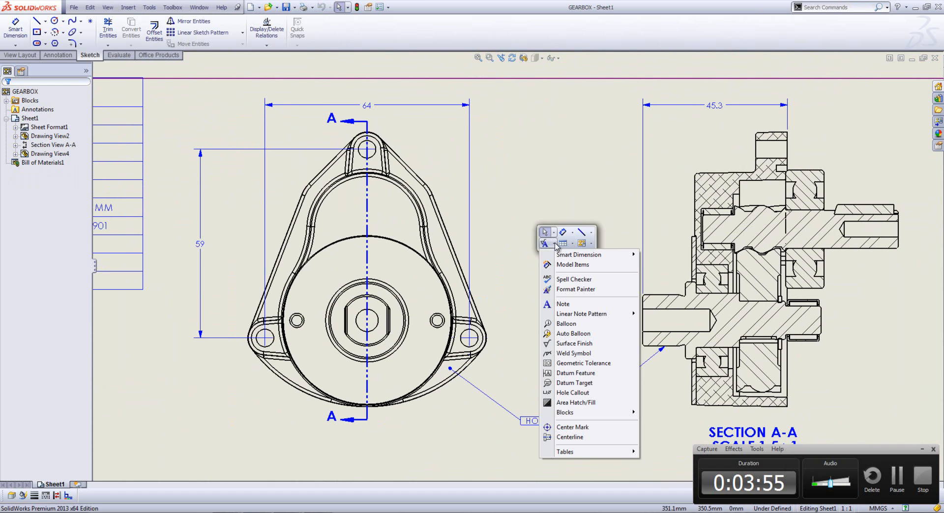
click(565, 328)
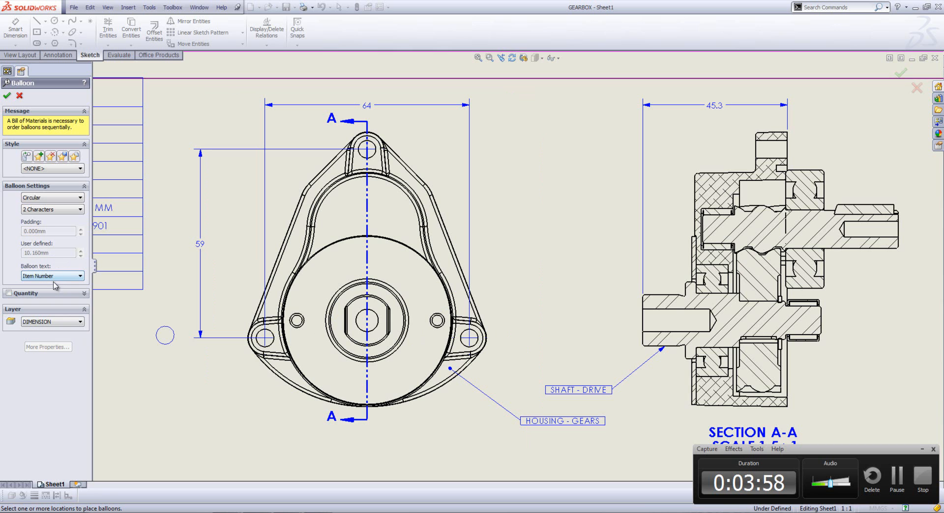
click(48, 197)
click(48, 209)
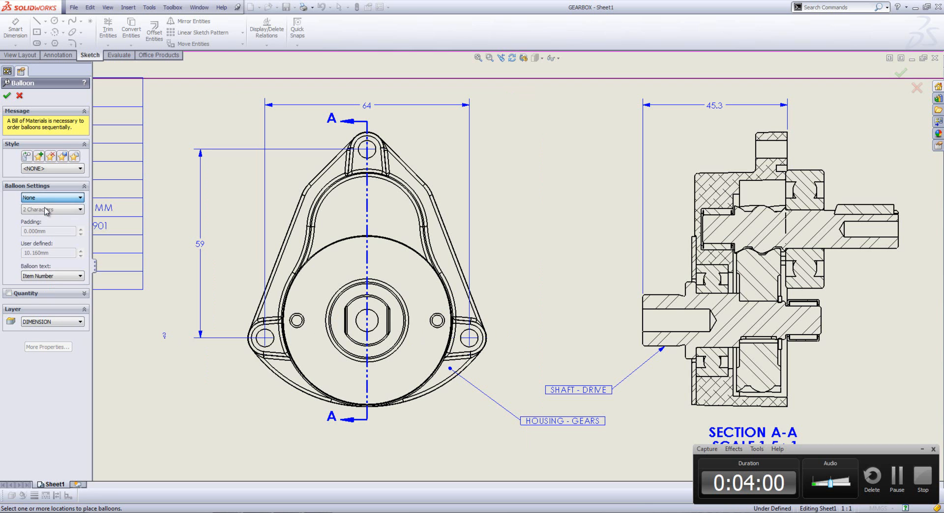
click(48, 277)
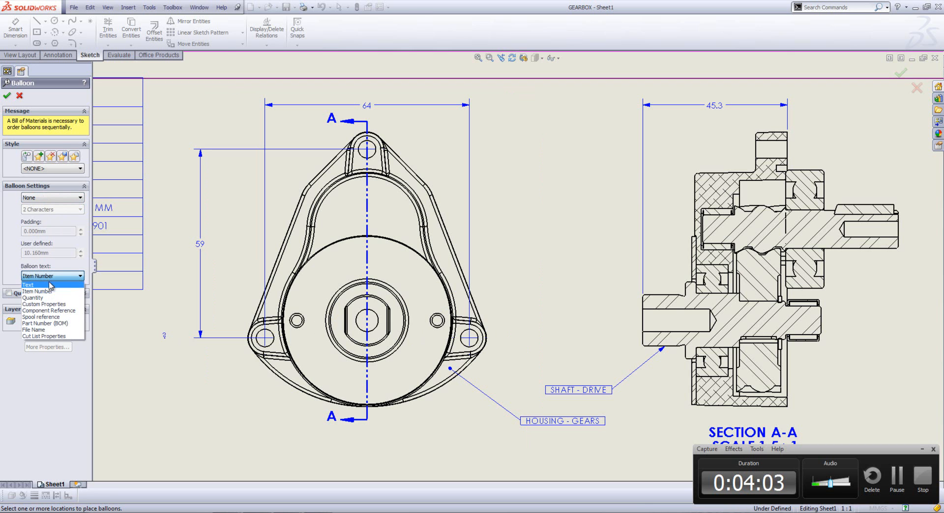
click(39, 330)
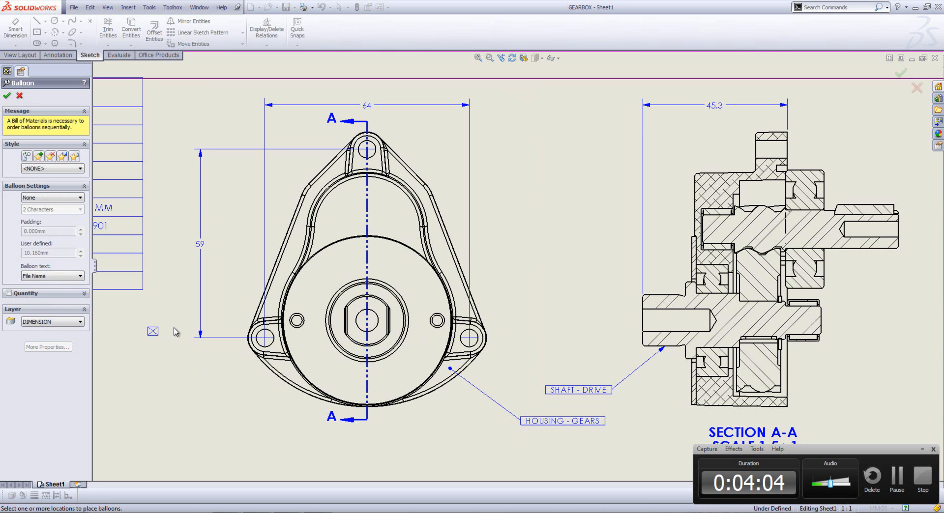
click(430, 295)
click(542, 262)
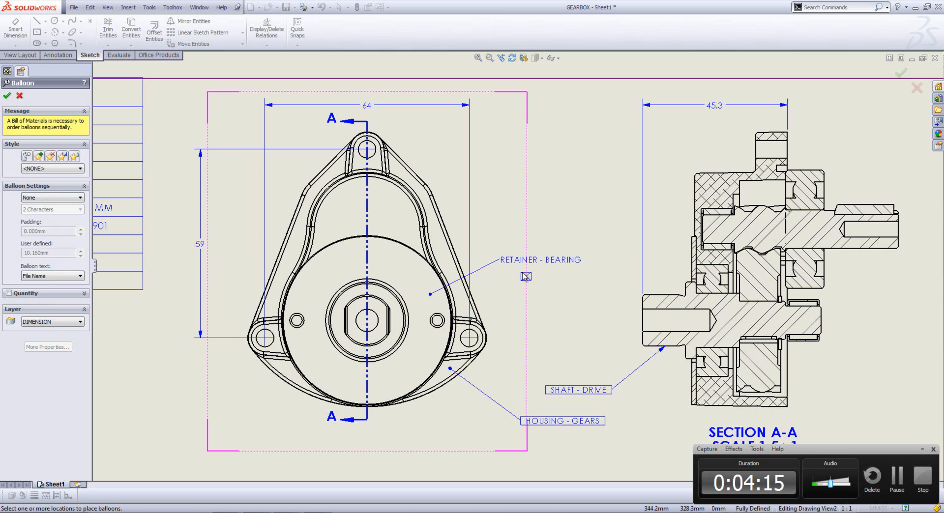
Step: Add a second borderless balloon to the bearing retainer with Part Number (BOM) as its text, placed just above the file-name balloon
click(65, 278)
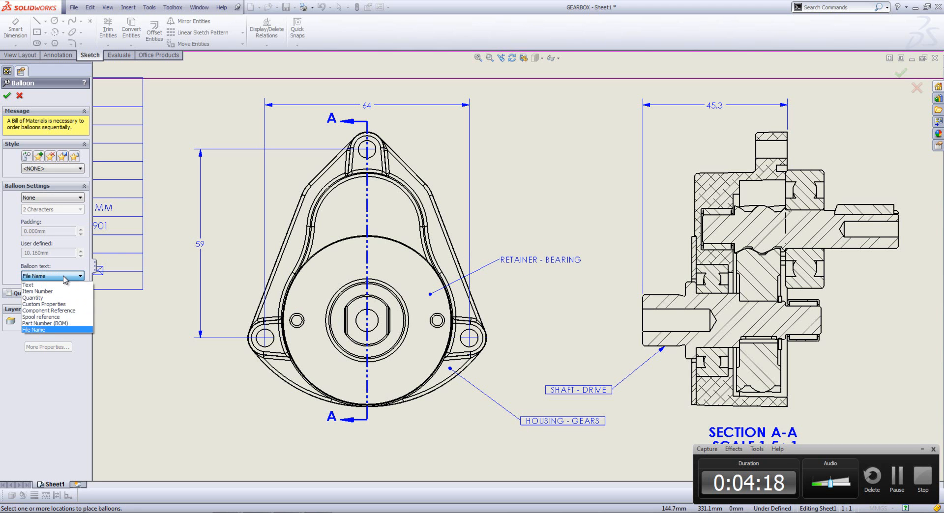
click(54, 324)
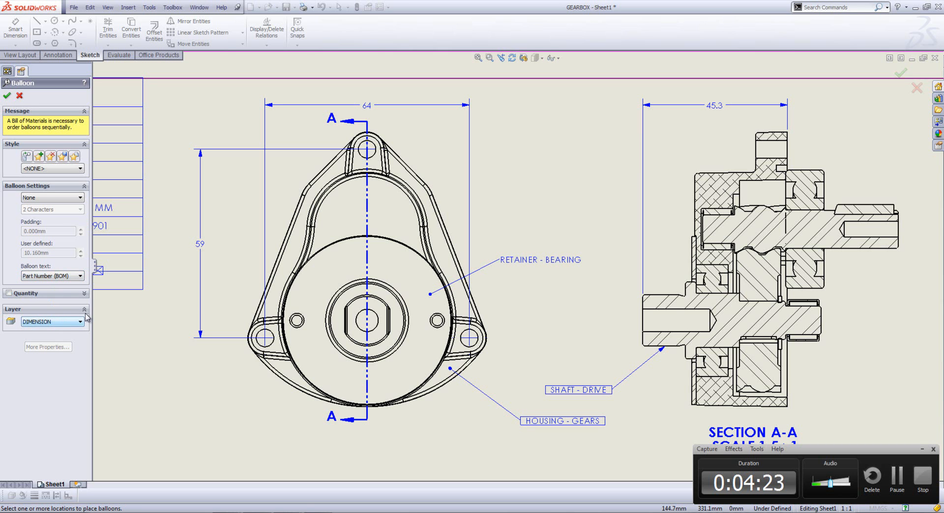
click(424, 282)
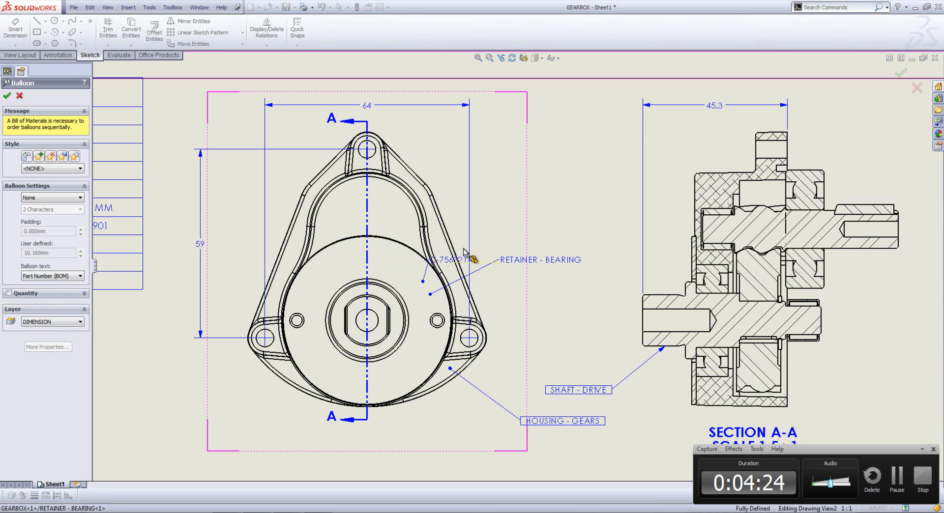
click(526, 237)
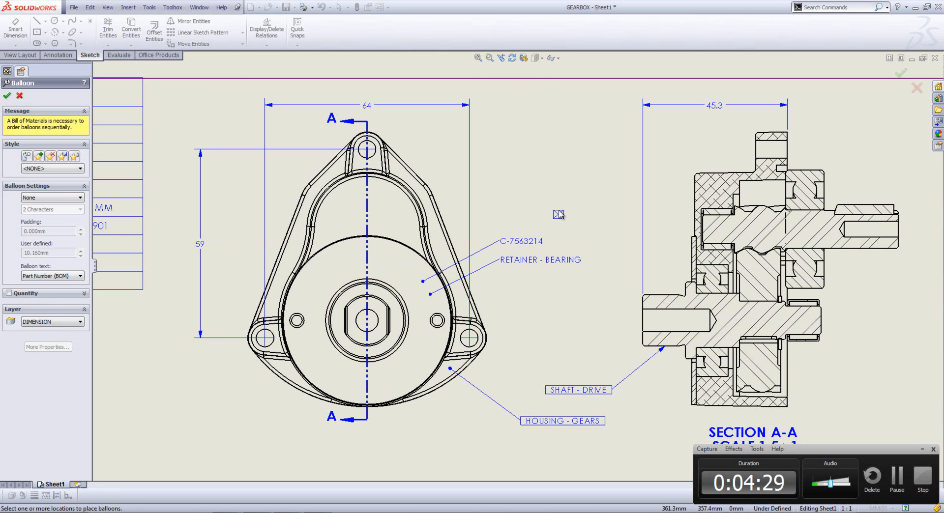
key(Escape)
Step: Copy the SHAFT - DRIVE balloon's formatting onto the retainer's file-name and part-number balloons with Format Painter
key(s)
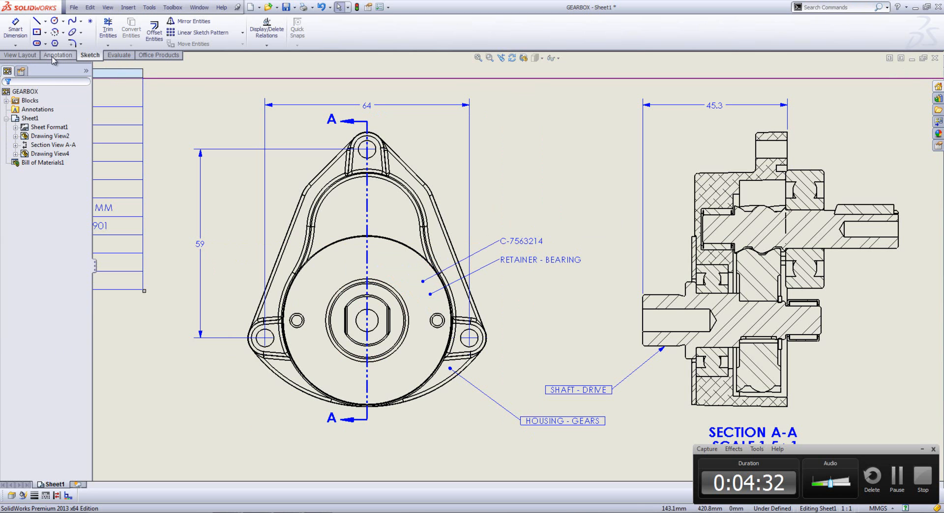
click(51, 54)
click(85, 32)
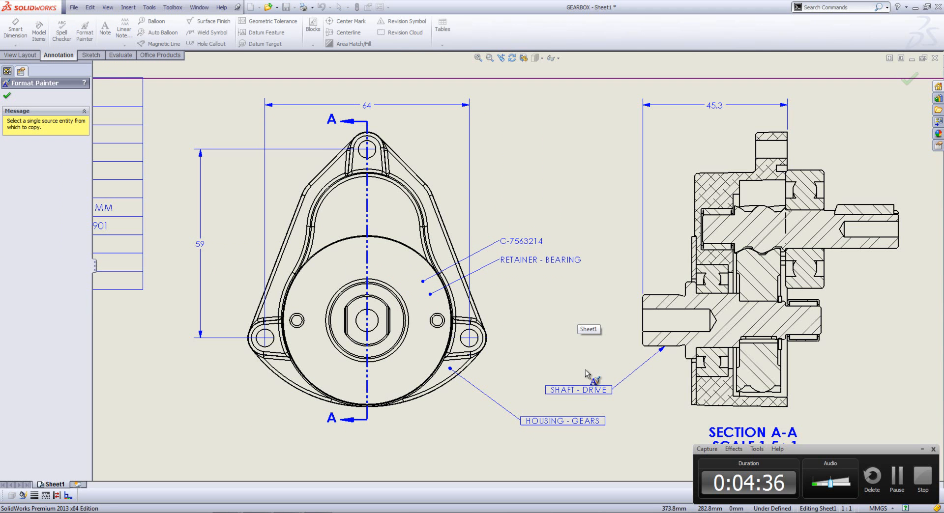
click(579, 389)
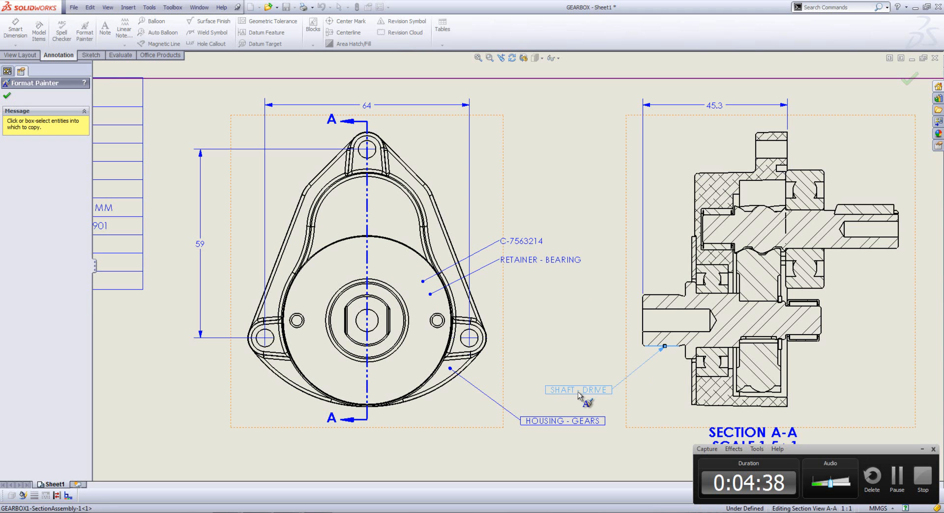
click(537, 256)
click(533, 242)
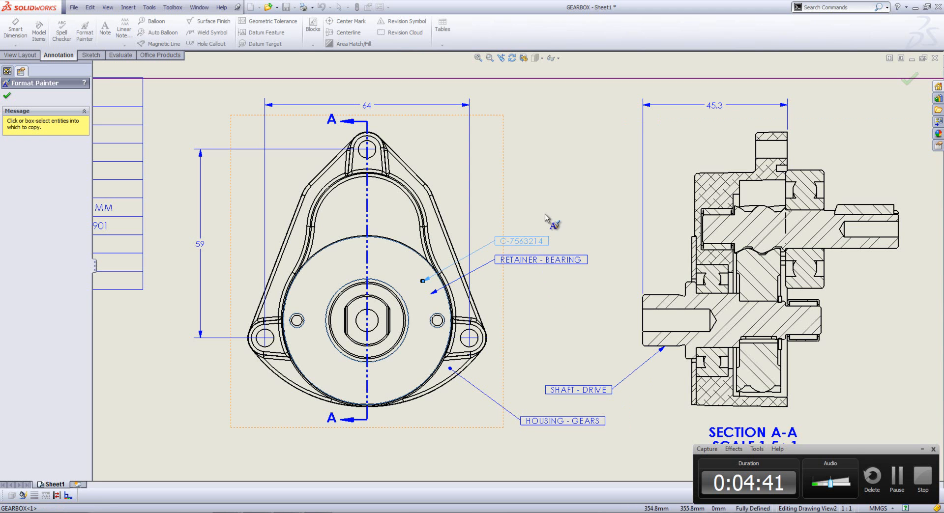
key(Escape)
click(544, 209)
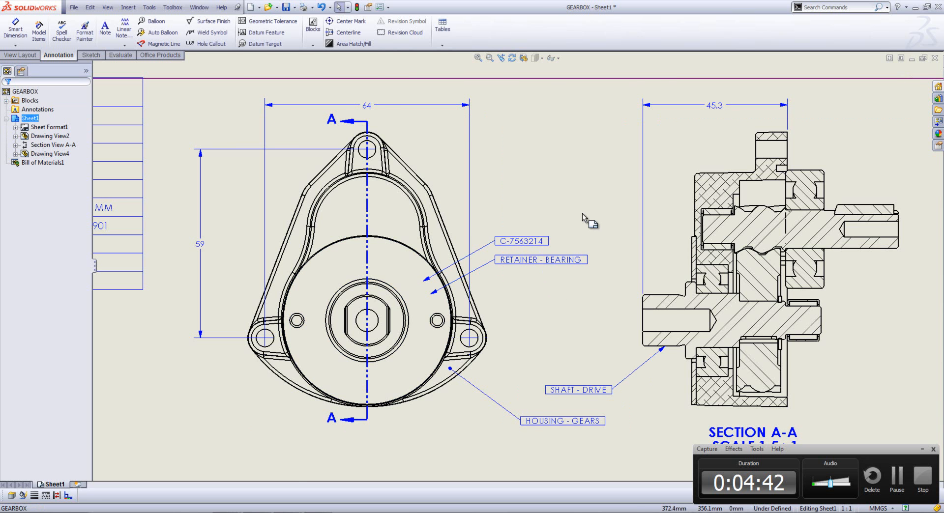
Step: Open the GEARBOX assembly from the exploded view in the drawing
key(f)
scroll(499, 415, down, 3)
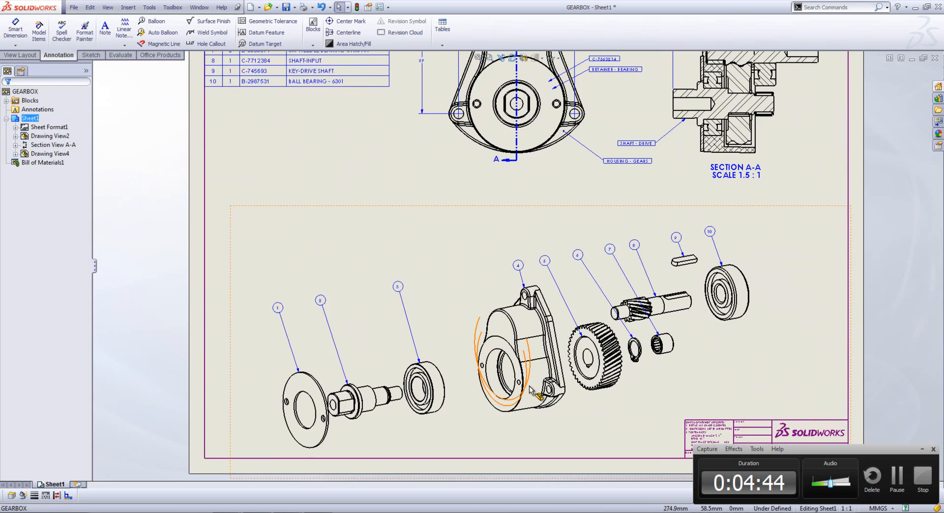
scroll(531, 391, down, 3)
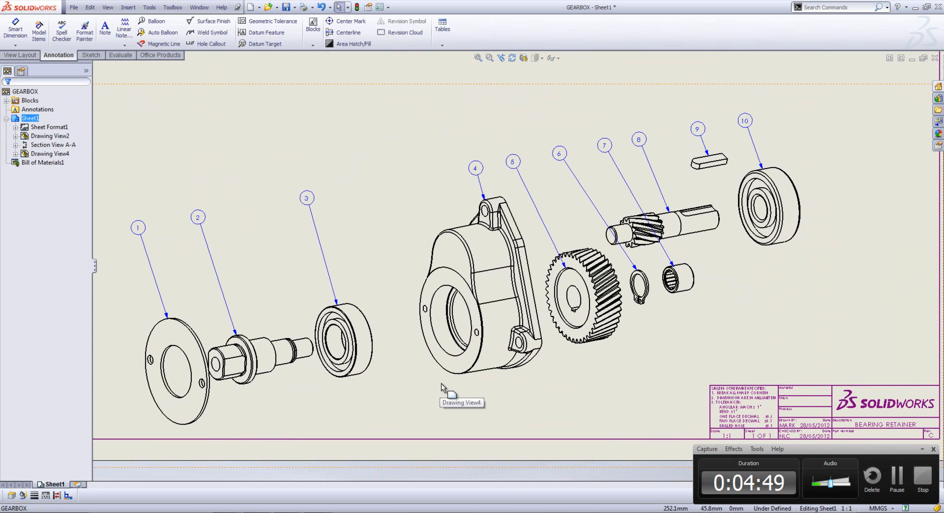
middle_drag(423, 358, 465, 378)
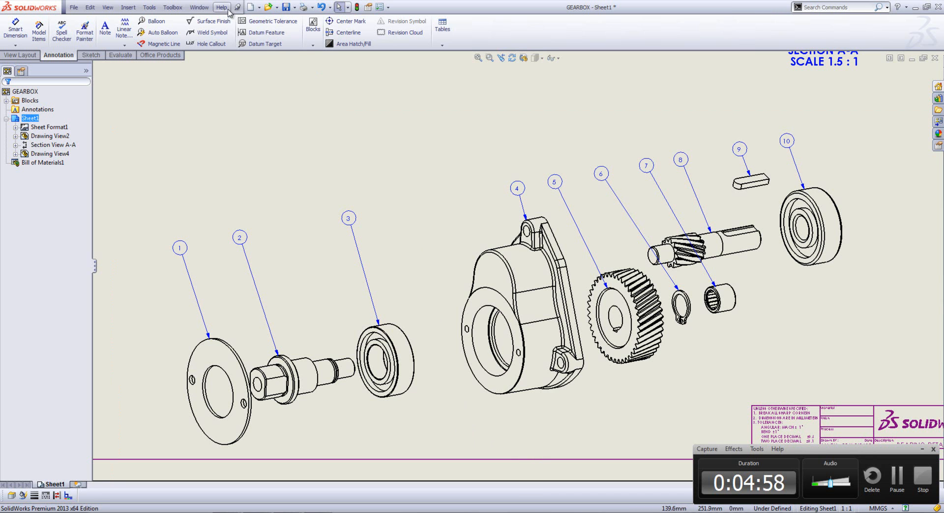
click(199, 7)
mouse_move(231, 94)
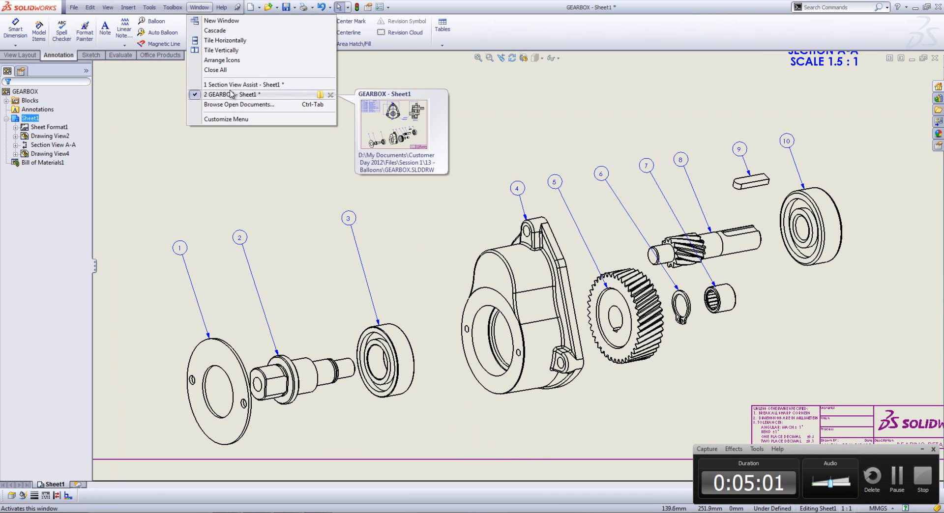
click(421, 235)
click(452, 204)
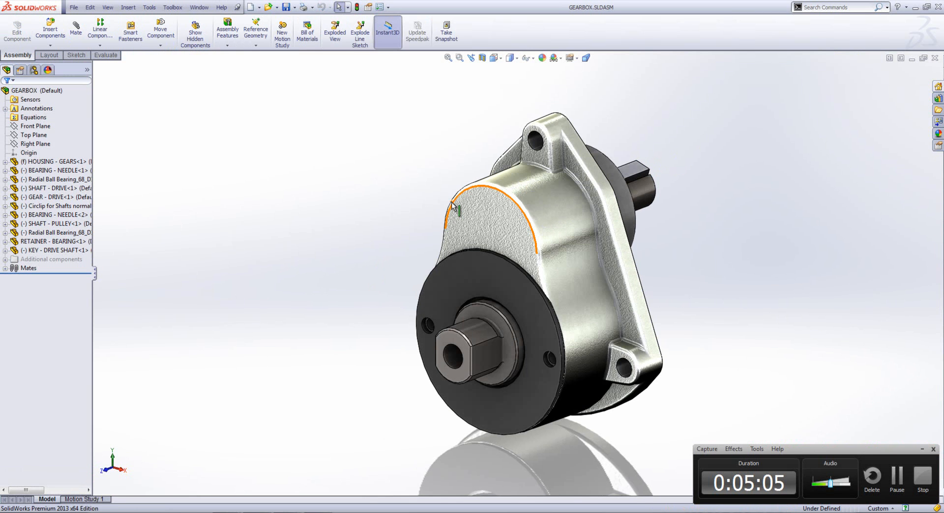
Step: Unsuppress the Additional components folder in the gearbox assembly
click(58, 259)
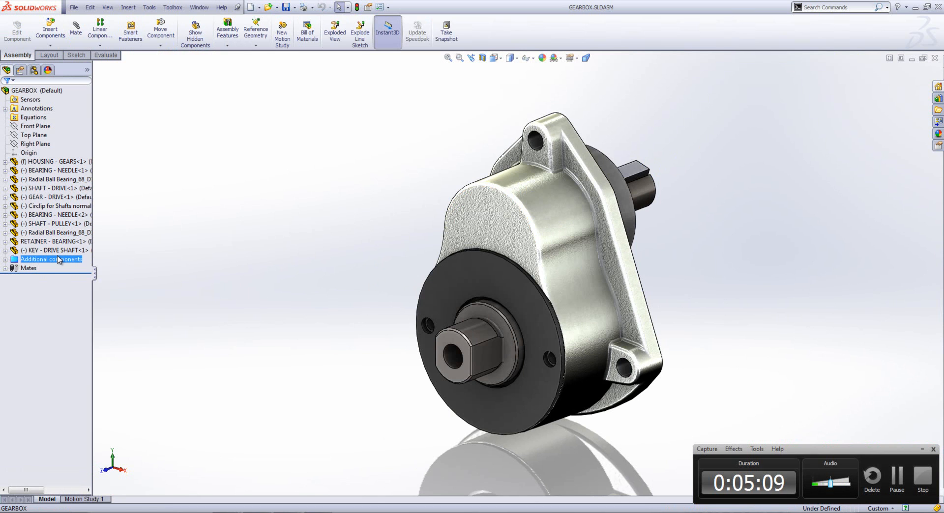
right_click(58, 259)
click(81, 285)
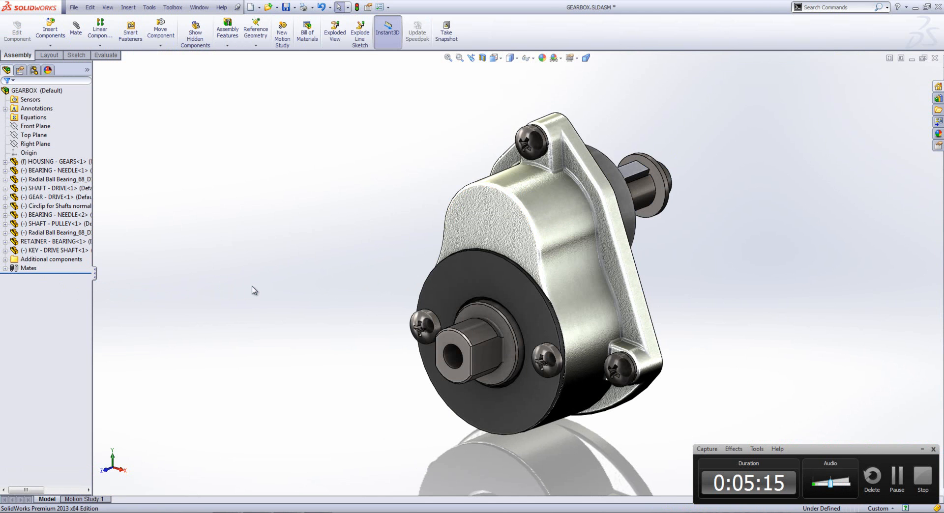
Step: Return to the GEARBOX drawing sheet with the exploded view
key(super+Tab)
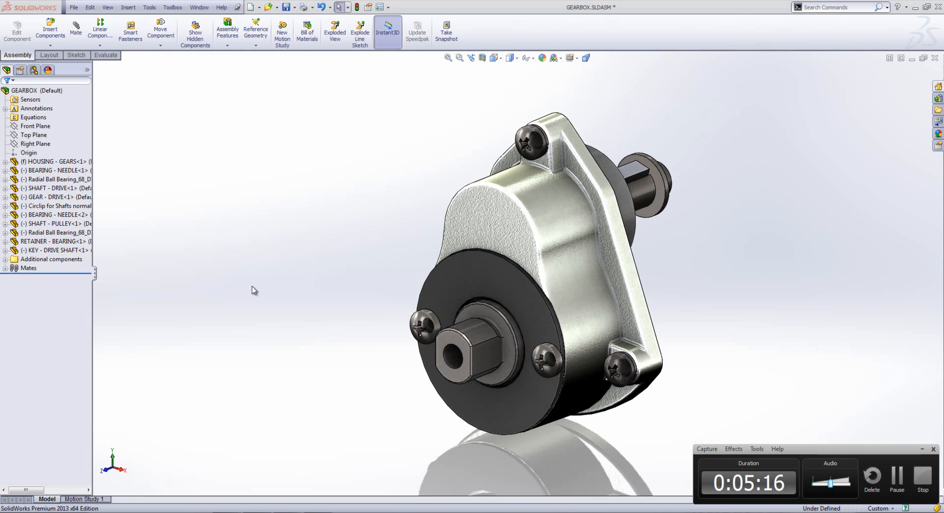
click(199, 7)
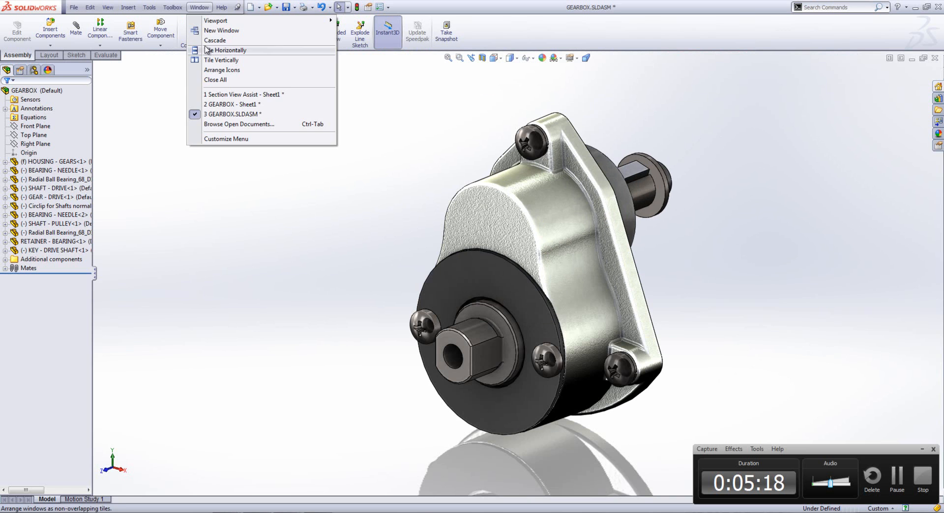
click(224, 103)
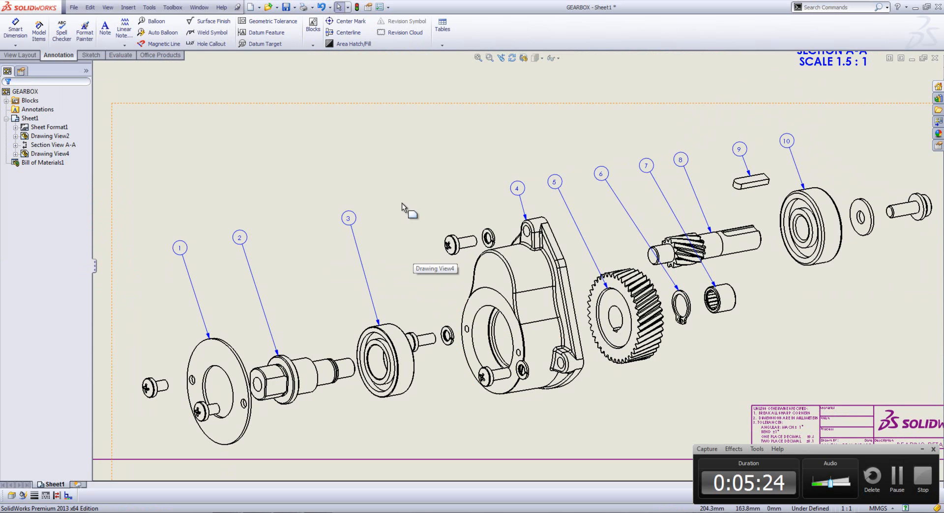
Step: Add circular item-number balloons to the screw and the washer beside the housing's upper lug in the exploded view
right_click(336, 169)
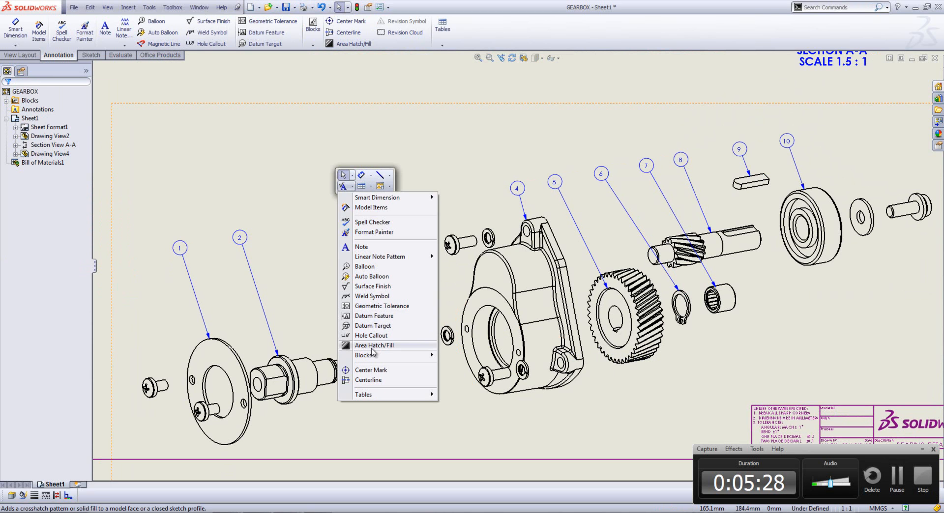
click(364, 266)
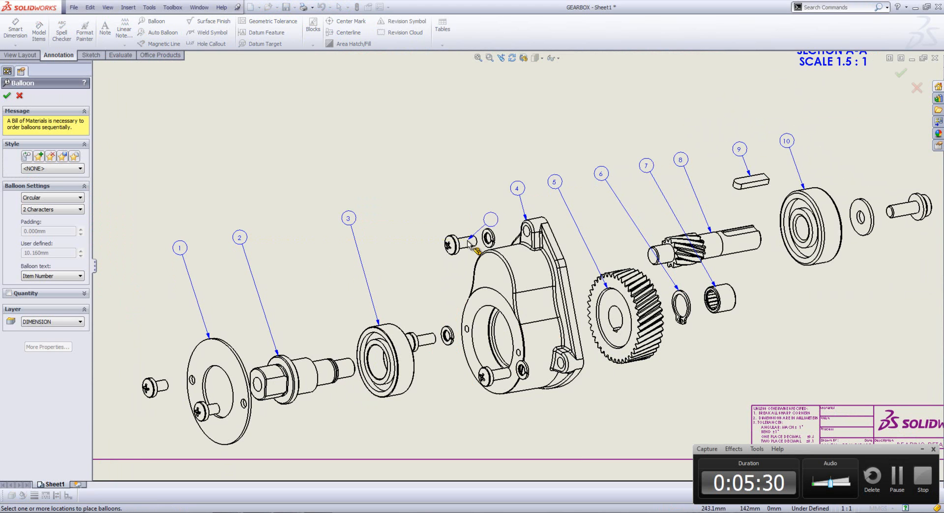
click(467, 239)
click(450, 199)
click(489, 231)
click(482, 199)
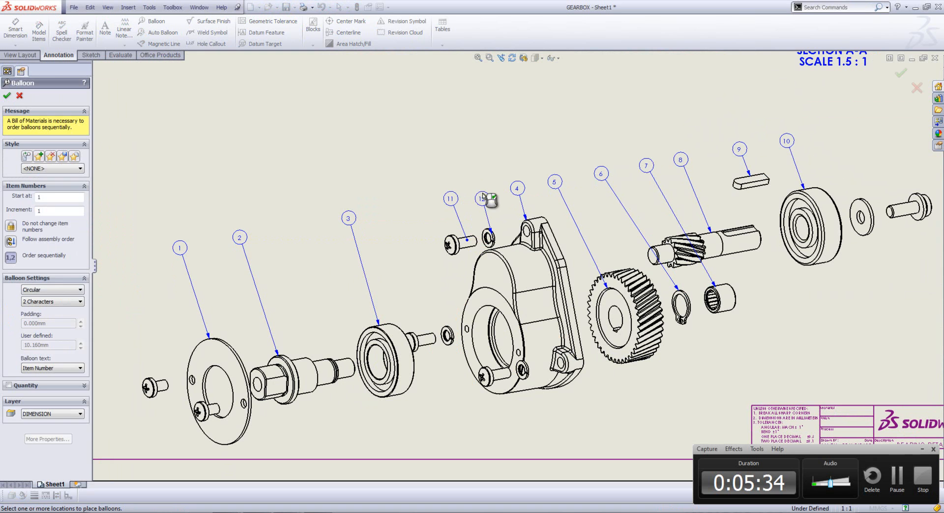
key(Escape)
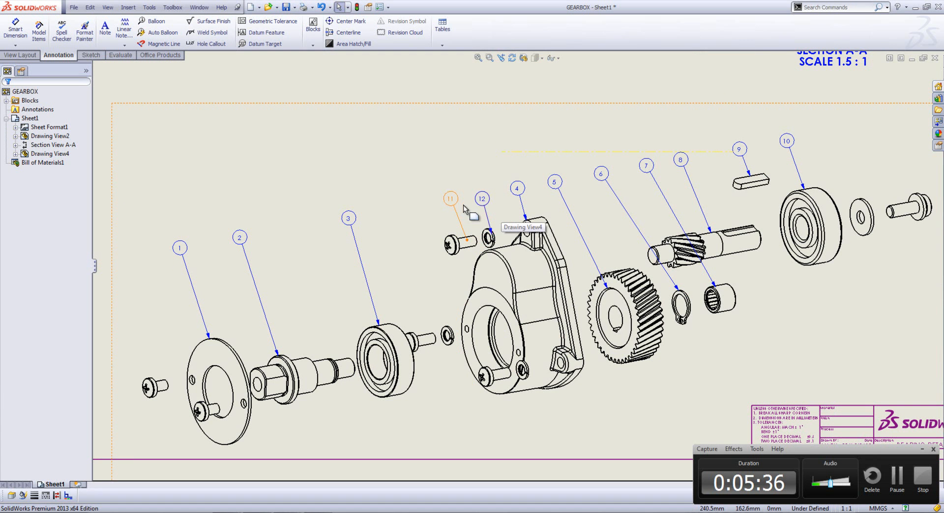
Step: Start Auto Balloon on the exploded view and resequence its existing balloons in sequential order, starting at 1 with increment 1
click(337, 149)
key(s)
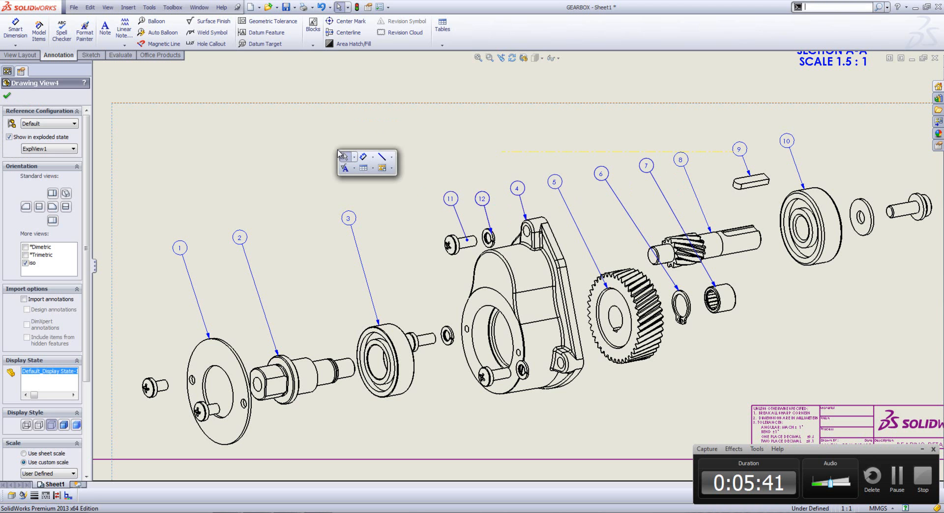
click(347, 168)
click(379, 259)
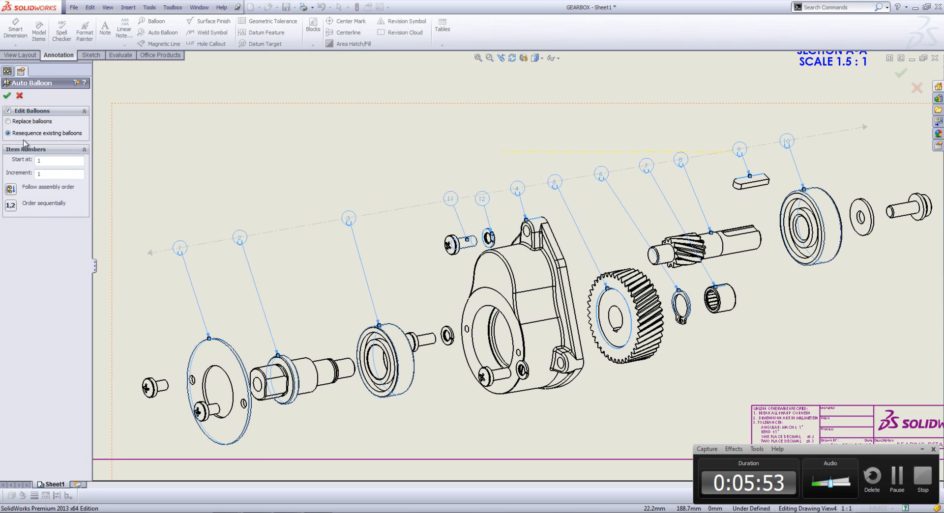
click(10, 206)
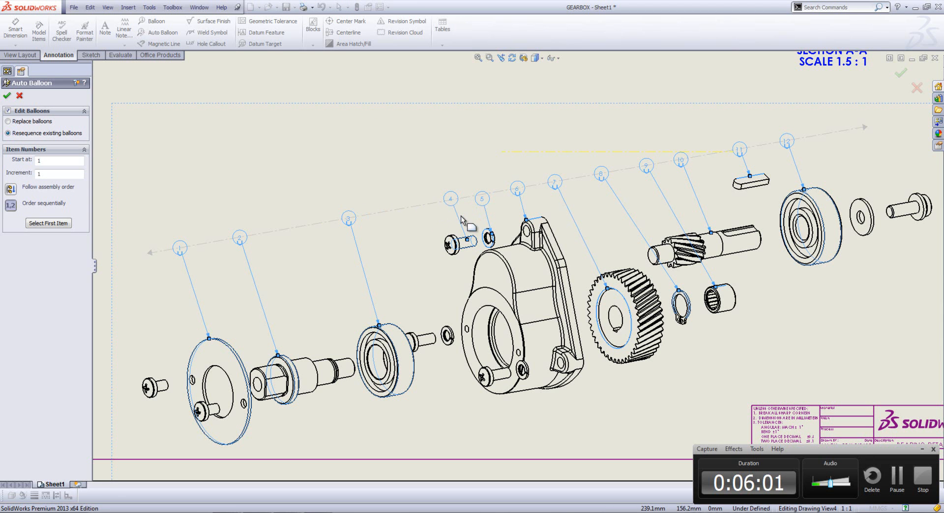
Step: Replace the existing balloons with sequentially ordered ones starting at 1, and slant their magnetic line along the exploded parts
click(20, 123)
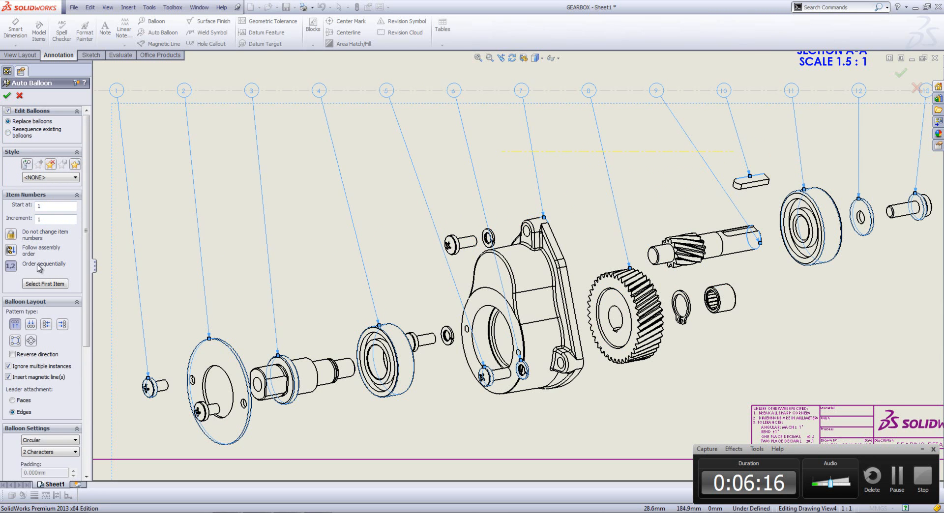
click(8, 96)
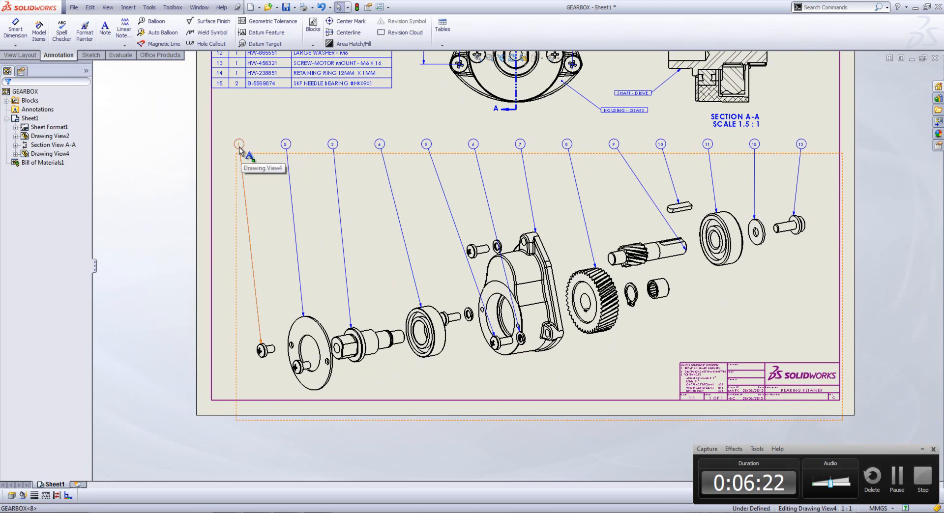
click(240, 147)
drag(221, 147, 241, 289)
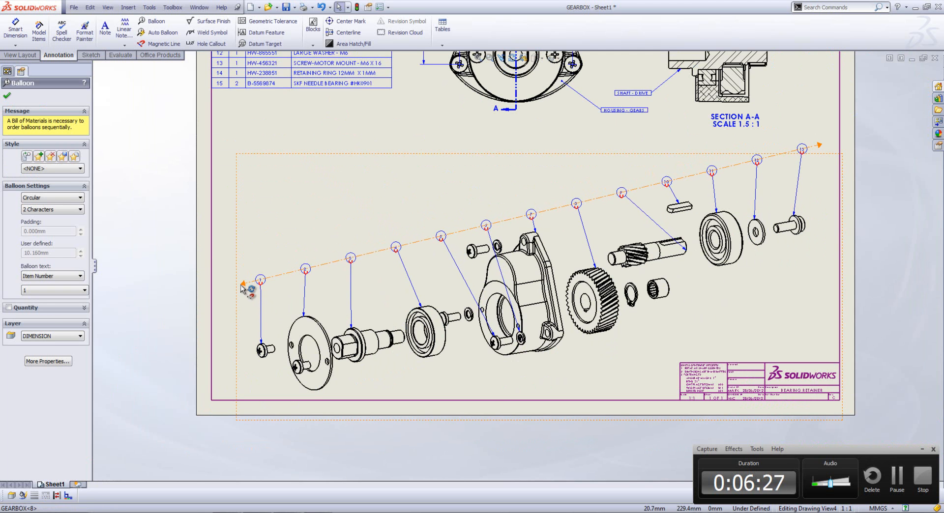
click(7, 96)
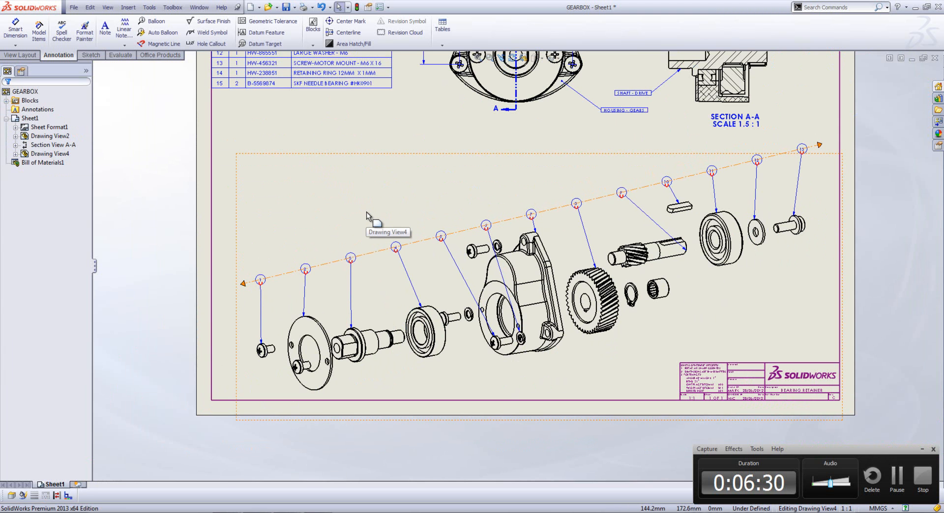
Step: Switch to the Session One presentation and advance past the Balloons topic
key(super+Tab)
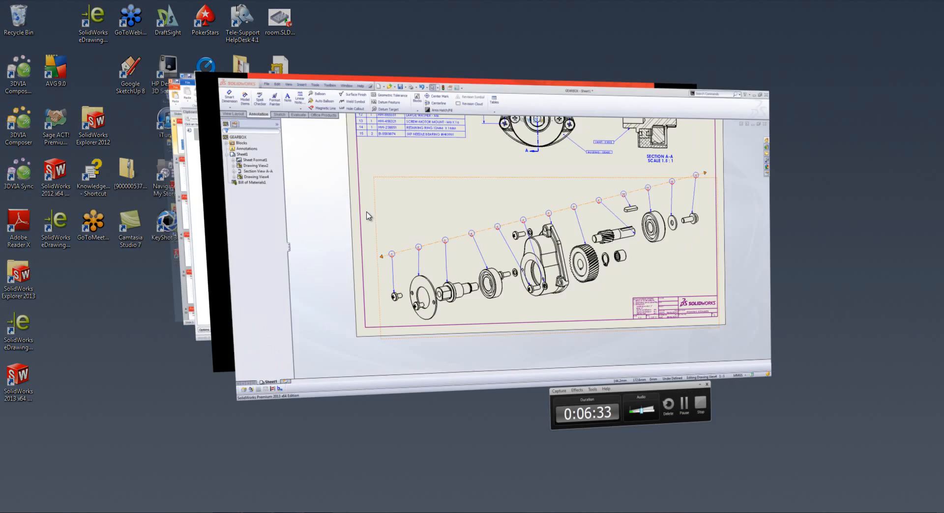
key(super+Tab)
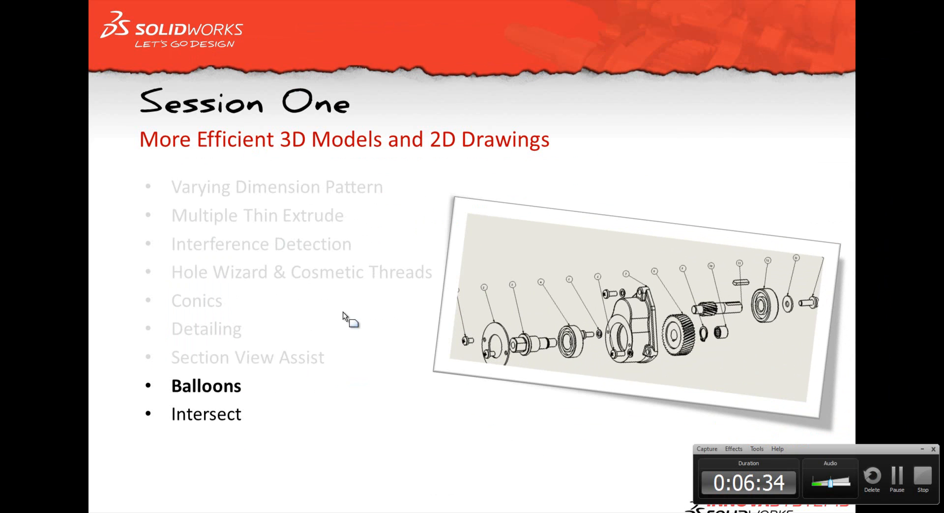
click(298, 273)
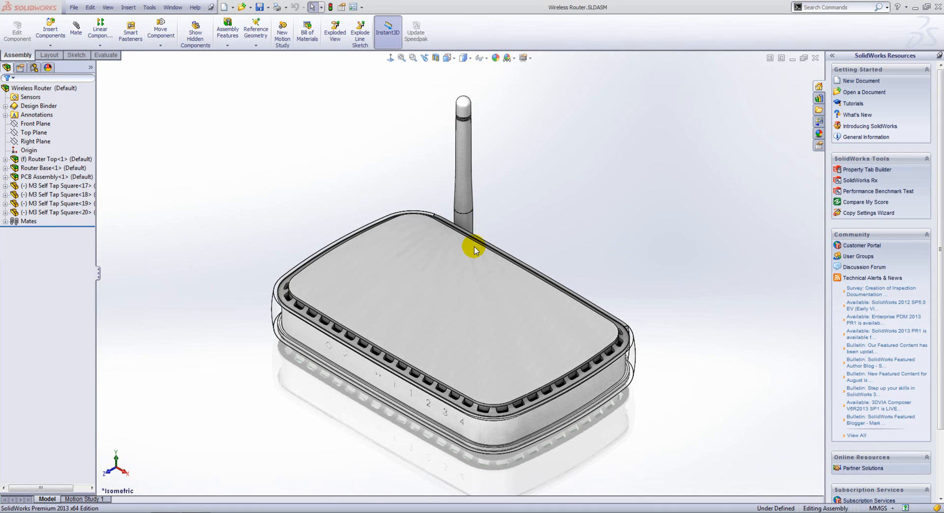
Step: Open the Router Top part from the wireless router assembly and show its hidden Surface-Knit7 body
right_click(443, 296)
click(452, 253)
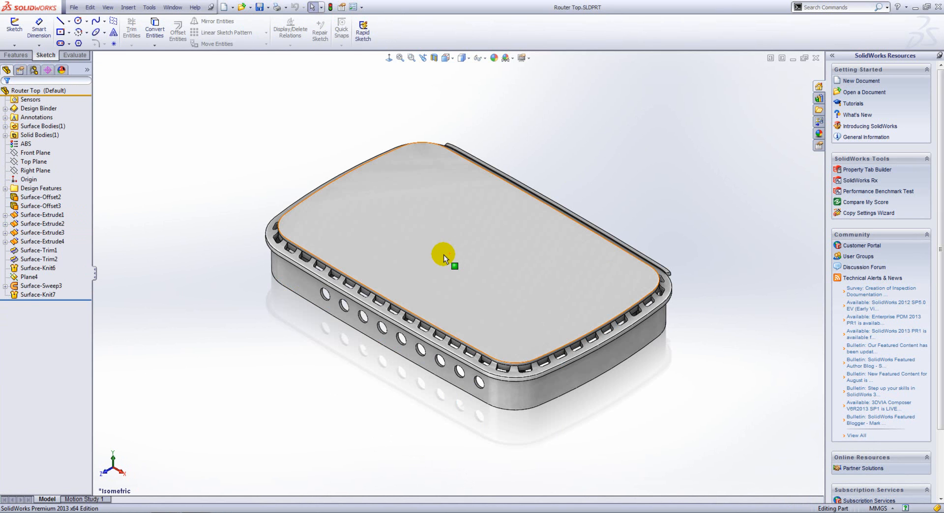
click(38, 295)
right_click(28, 294)
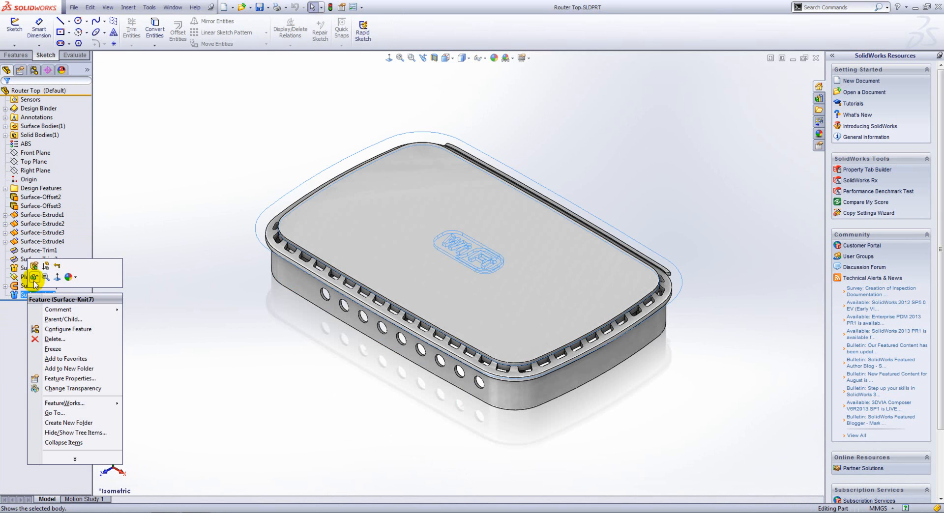
click(34, 278)
middle_drag(223, 305, 256, 262)
scroll(475, 158, down, 1)
click(471, 150)
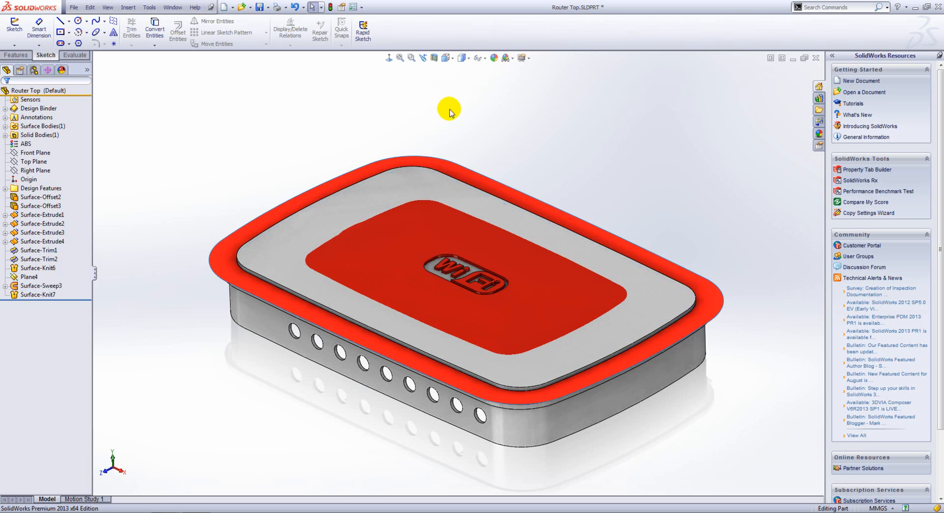
Step: Examine how the knitted surface passes through the router top in a section view on the Front Plane, and close the section
click(433, 58)
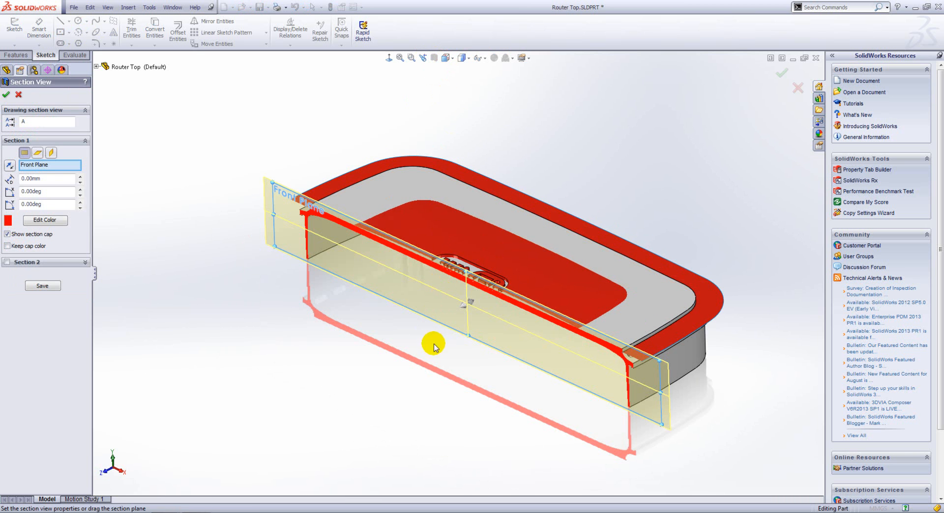
click(6, 94)
mouse_move(443, 284)
middle_down()
mouse_move(385, 266)
mouse_move(460, 270)
mouse_move(386, 267)
mouse_move(455, 286)
mouse_move(458, 279)
middle_up()
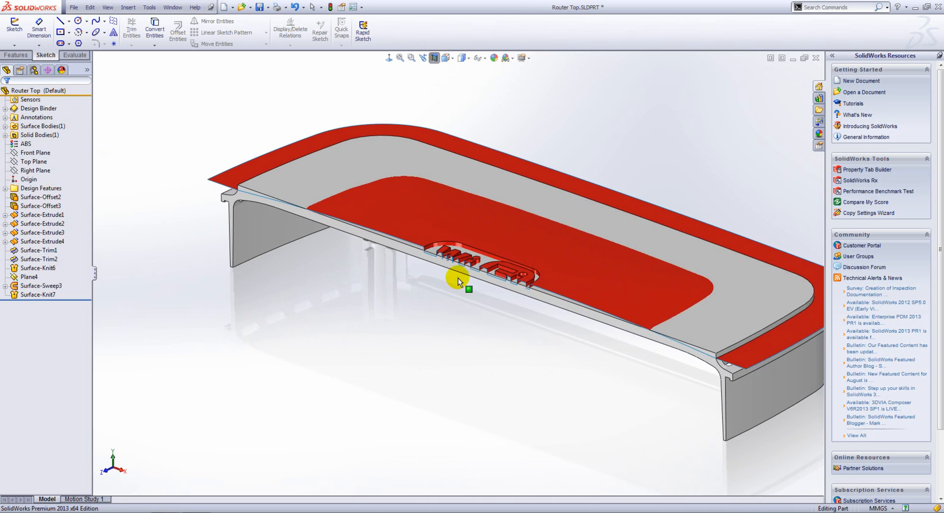
scroll(458, 279, down, 2)
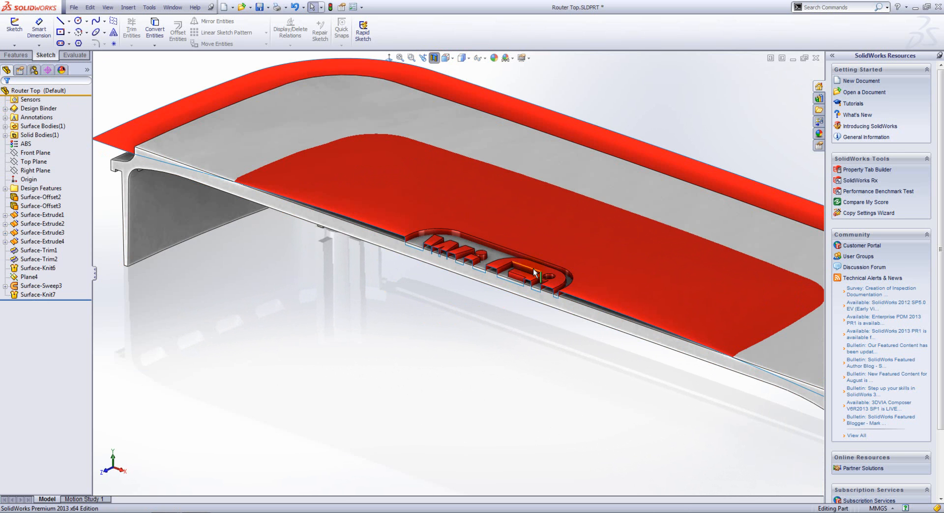
scroll(533, 264, up, 1)
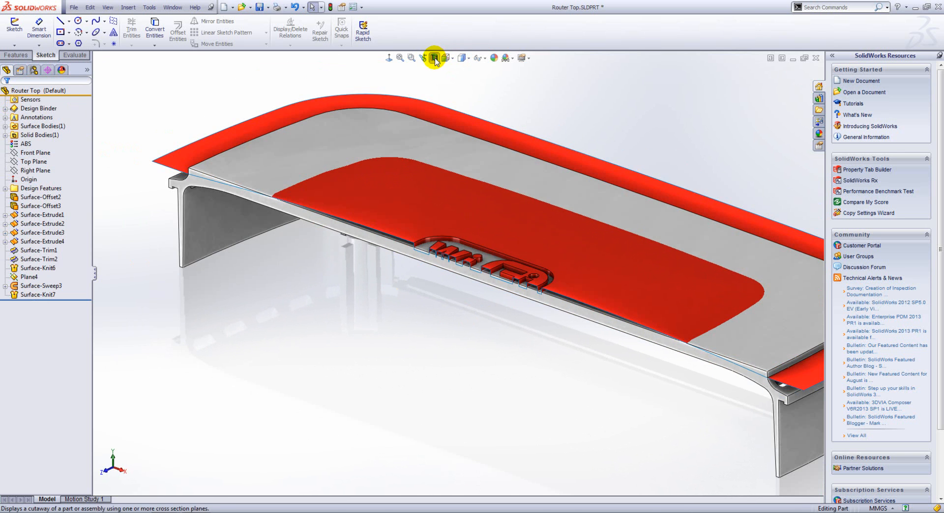
click(435, 58)
scroll(444, 162, up, 3)
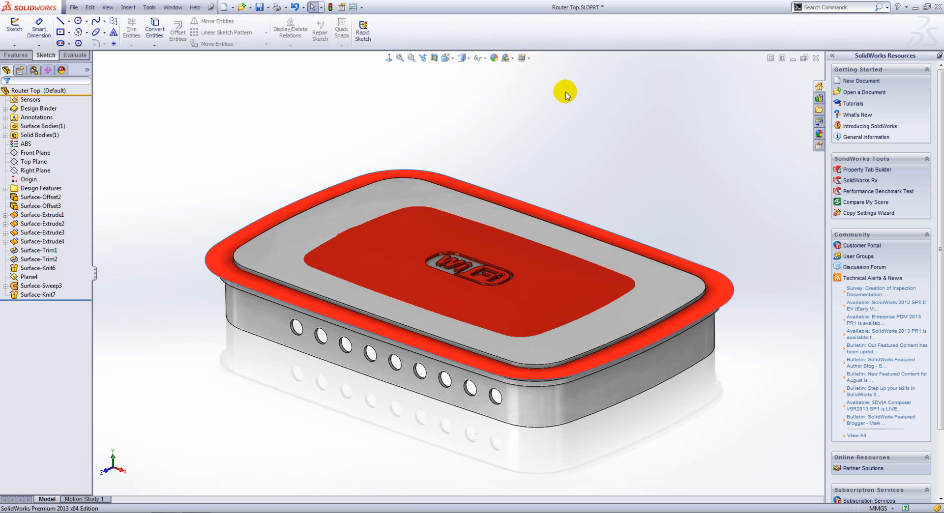
middle_drag(512, 145, 516, 164)
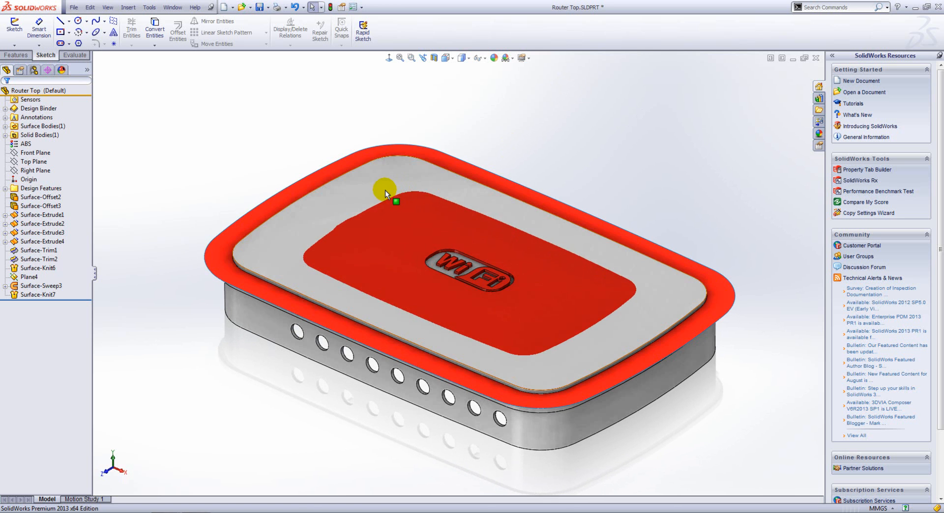
click(377, 190)
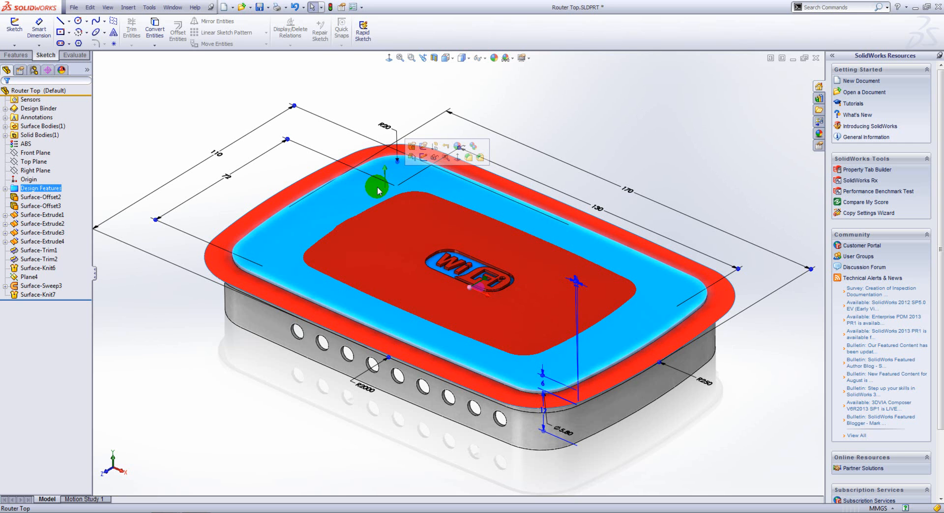
click(274, 169)
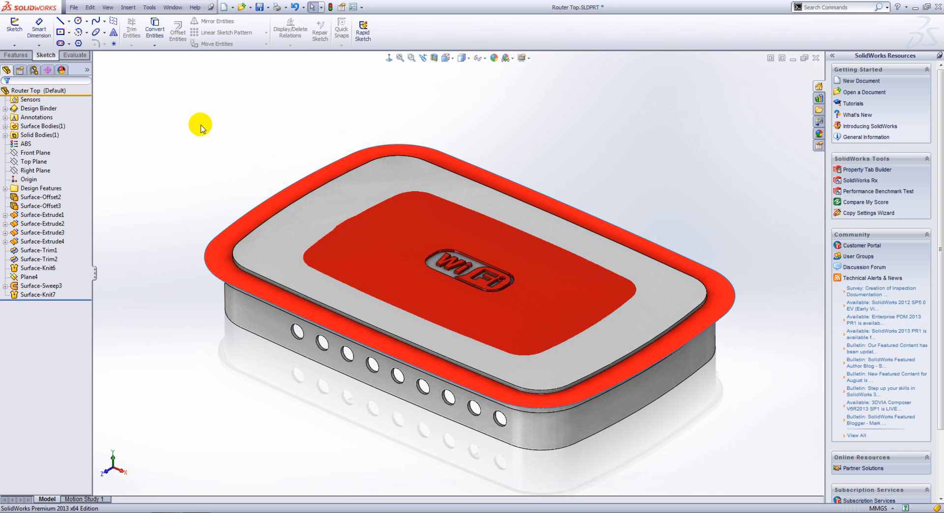
Step: Start an Intersect feature with the Surface-Knit7 surface and the Draft4 solid body, and compute their regions
click(15, 55)
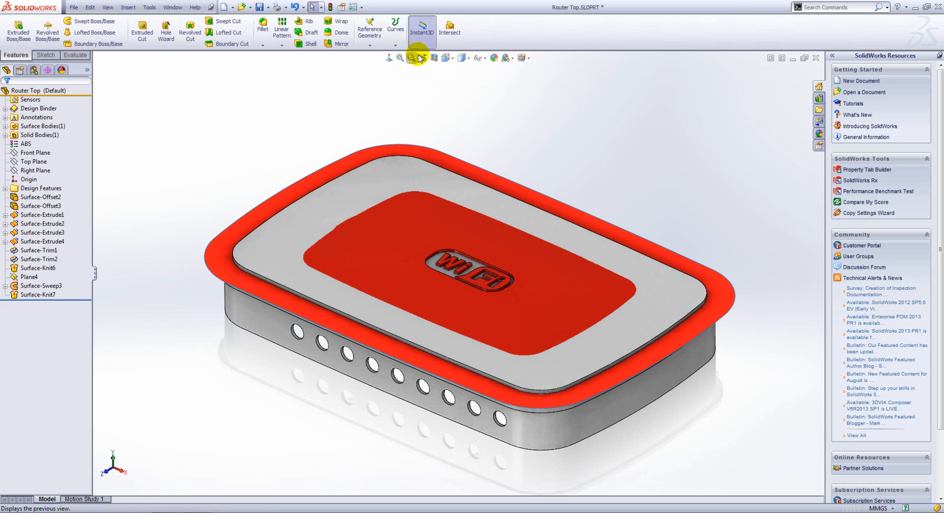
click(445, 31)
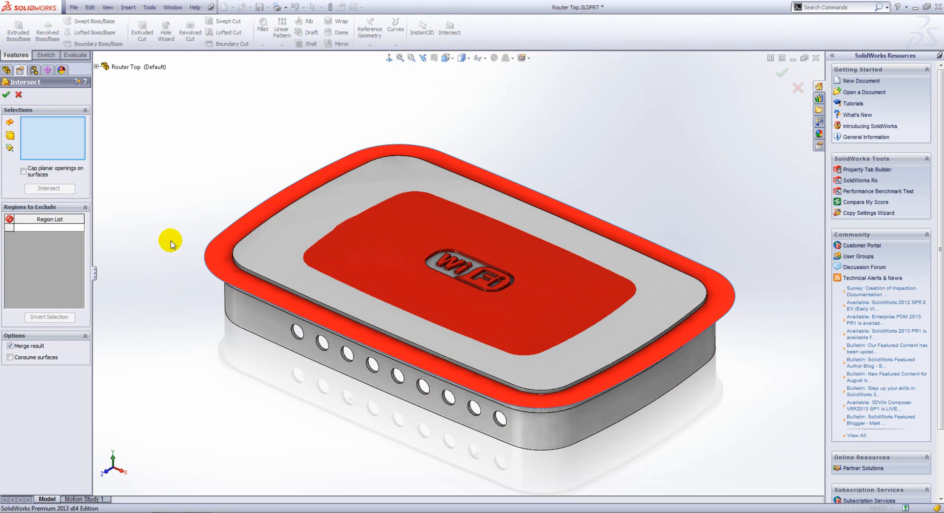
click(210, 265)
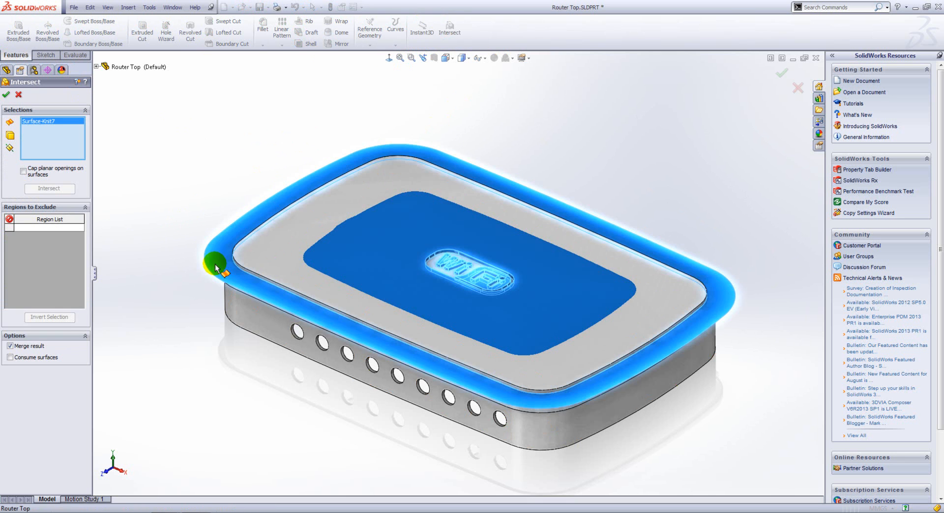
click(268, 250)
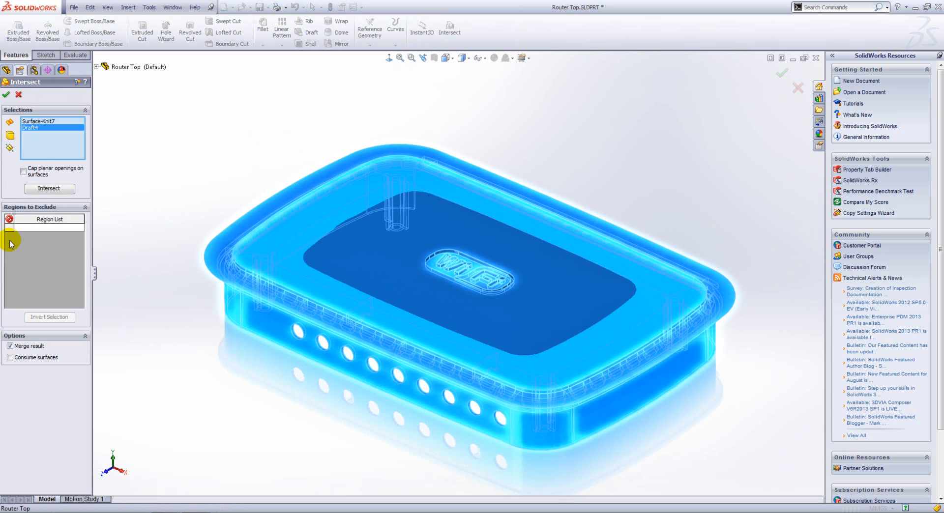
click(41, 188)
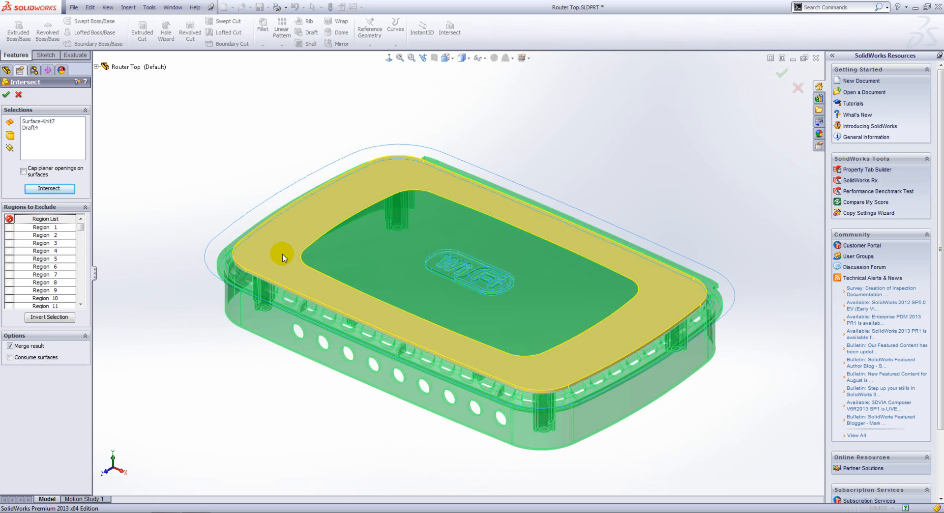
Step: Exclude the raised ring on the lid (Region 2) and Regions 6 to 9, and complete the Intersect with surfaces consumed
click(283, 257)
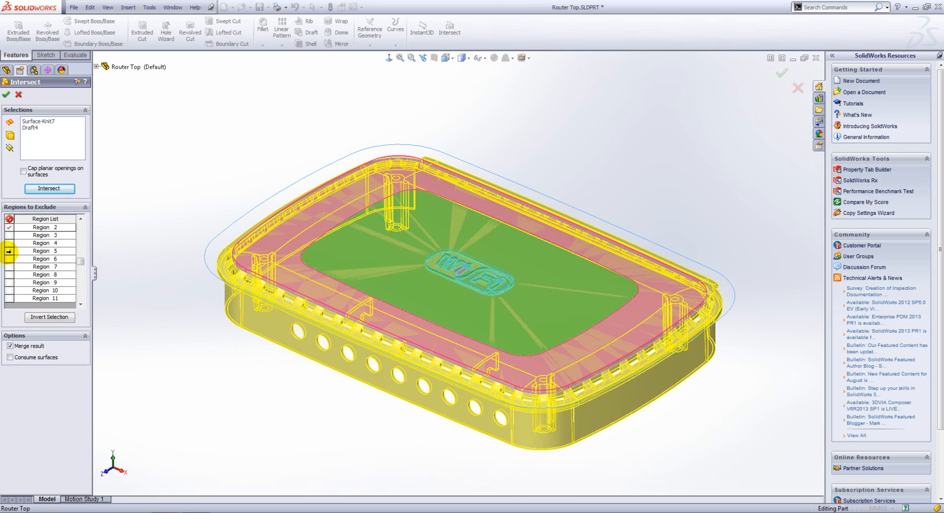
click(9, 258)
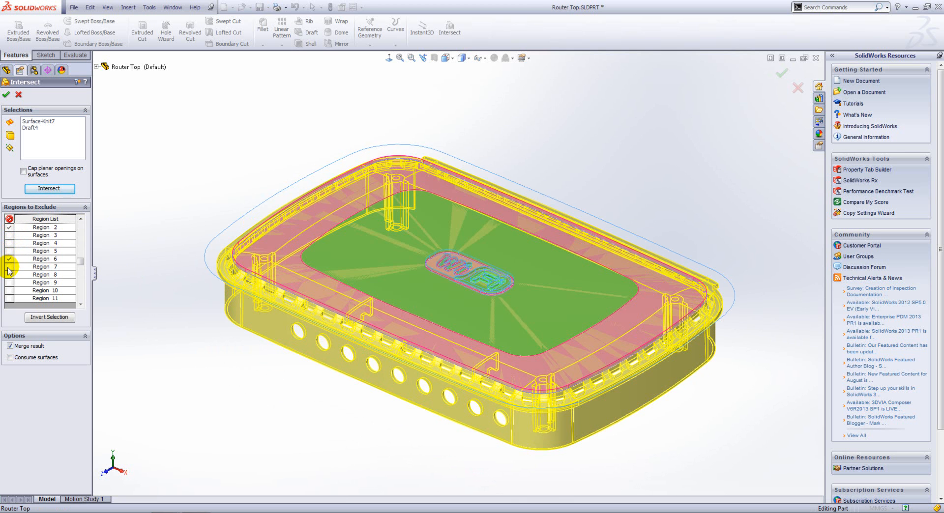
click(9, 267)
click(9, 274)
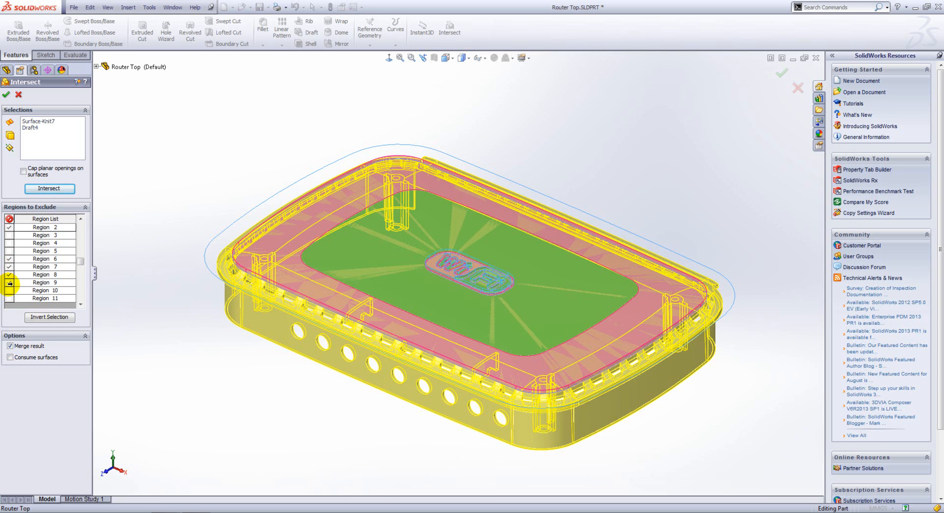
click(9, 282)
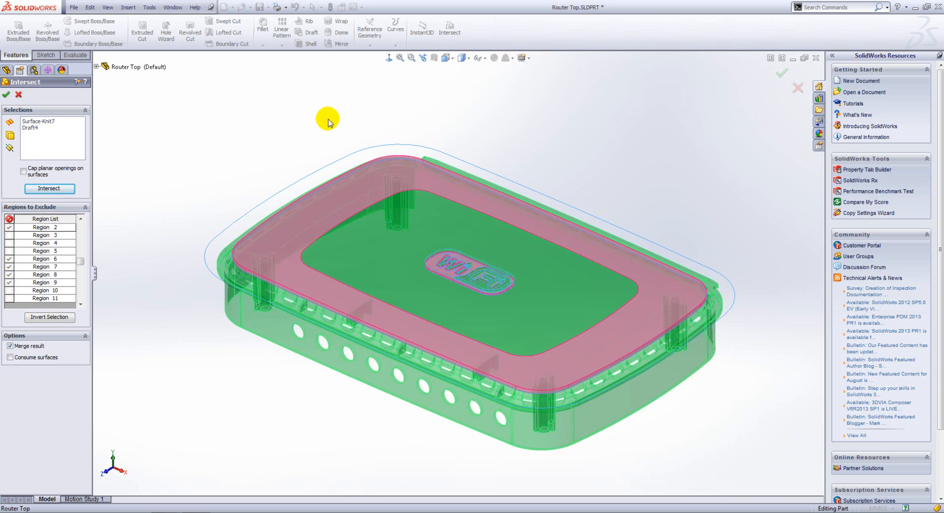
click(25, 358)
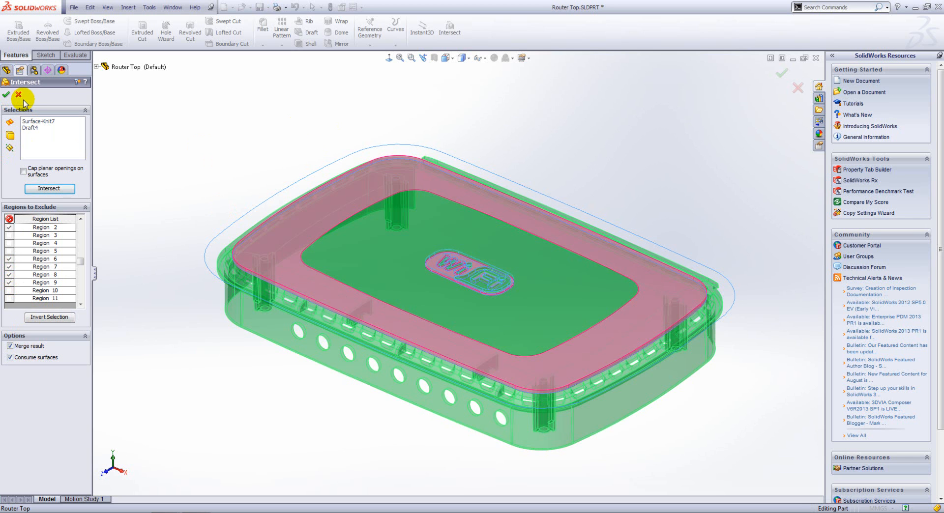
click(7, 94)
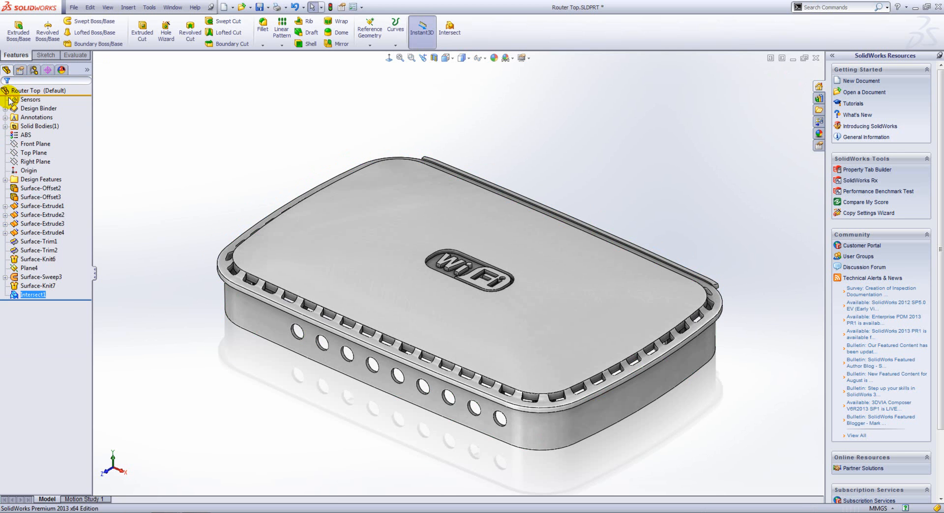
Step: Examine the recessed WiFi logo and lid thickness in a Front Plane section preview, and leave the section view without applying it
click(433, 58)
middle_drag(452, 278, 469, 327)
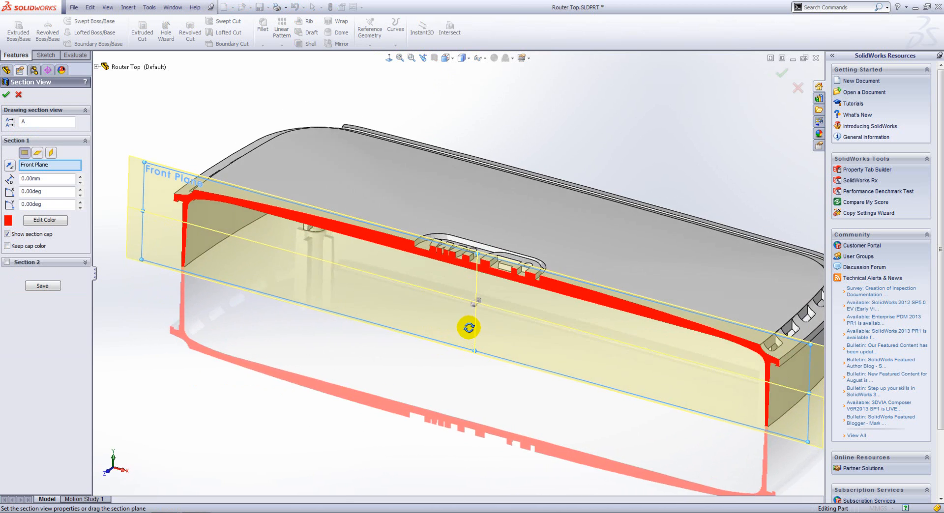
click(18, 94)
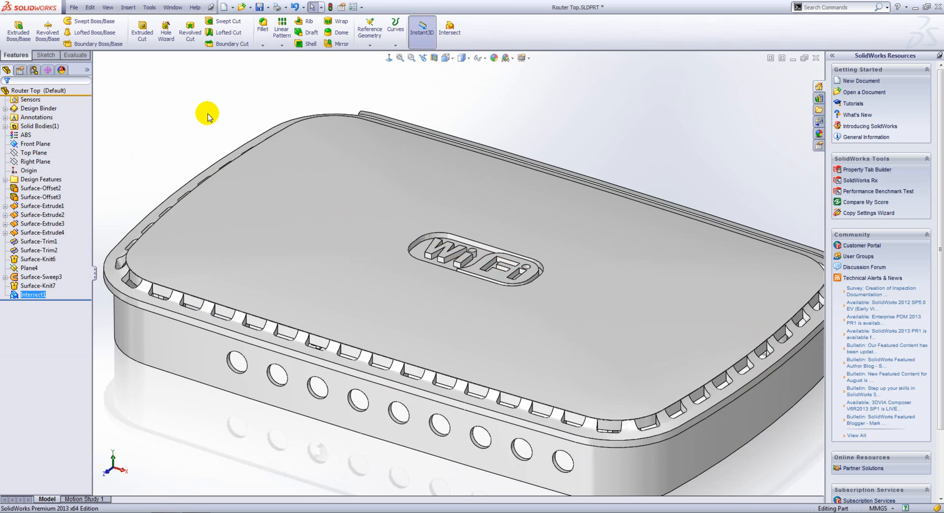
click(207, 116)
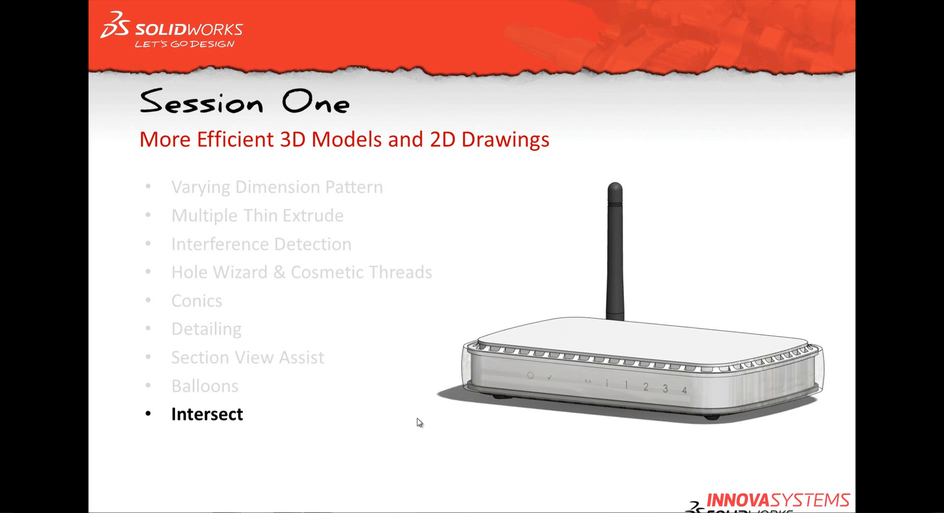
Step: Advance the presentation to the Configurations topic and switch to the cylinder assembly in SolidWorks
click(410, 384)
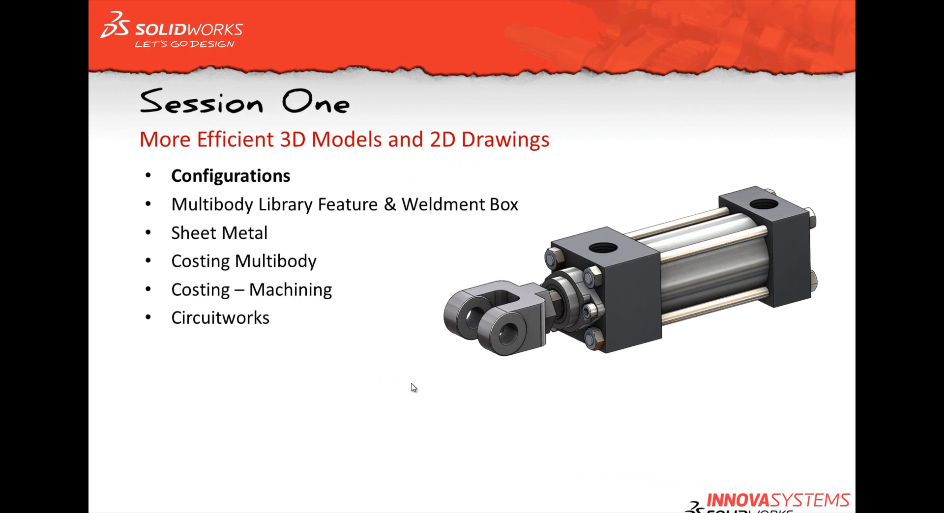
key(super+Tab)
key(super+Tab)
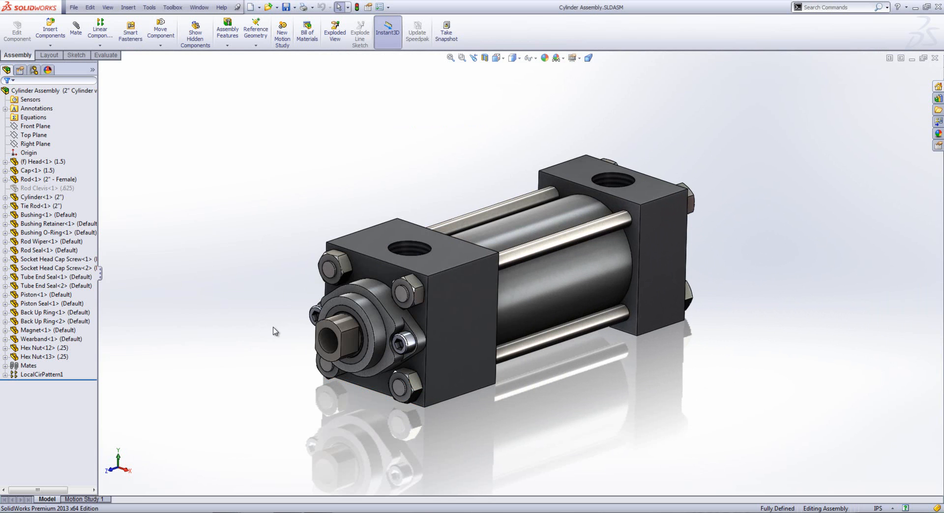
Step: Open the cylinder assembly's design table for editing in a new window, without adding any of the offered configurations or parameters
click(34, 70)
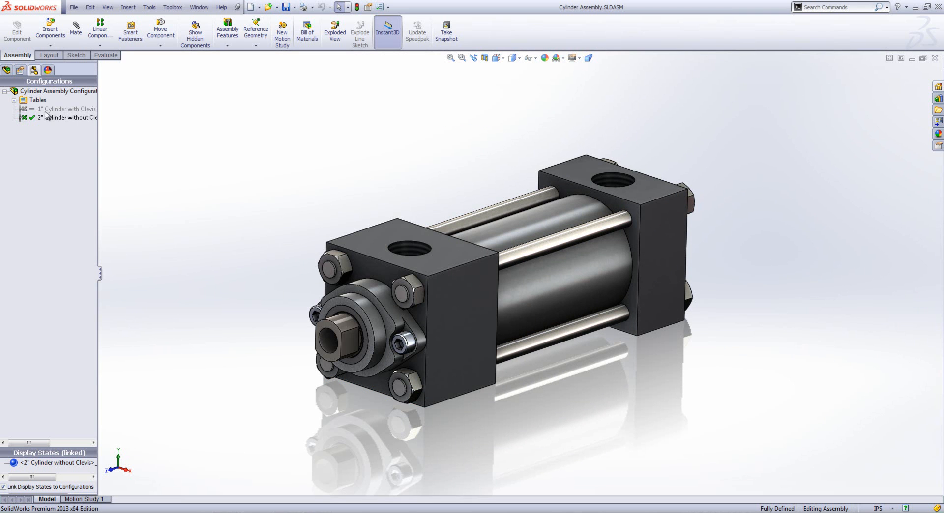
click(14, 99)
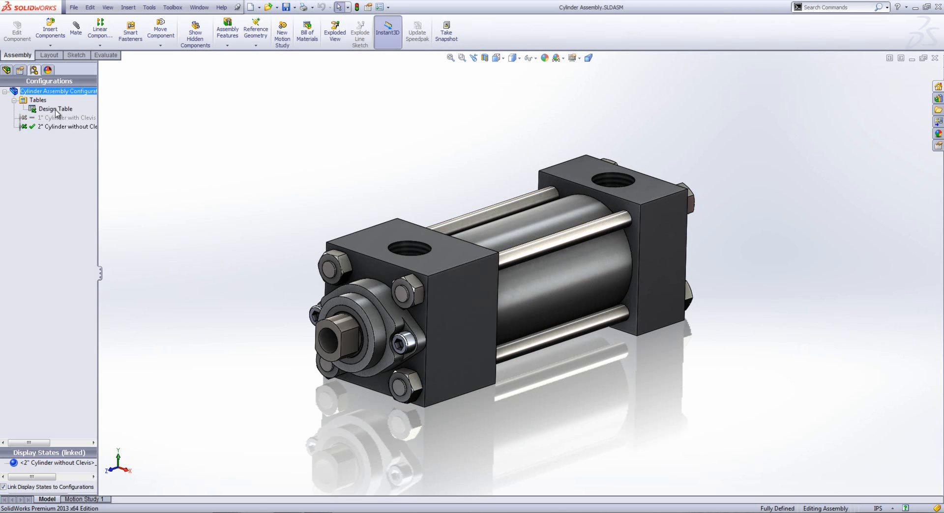
right_click(55, 110)
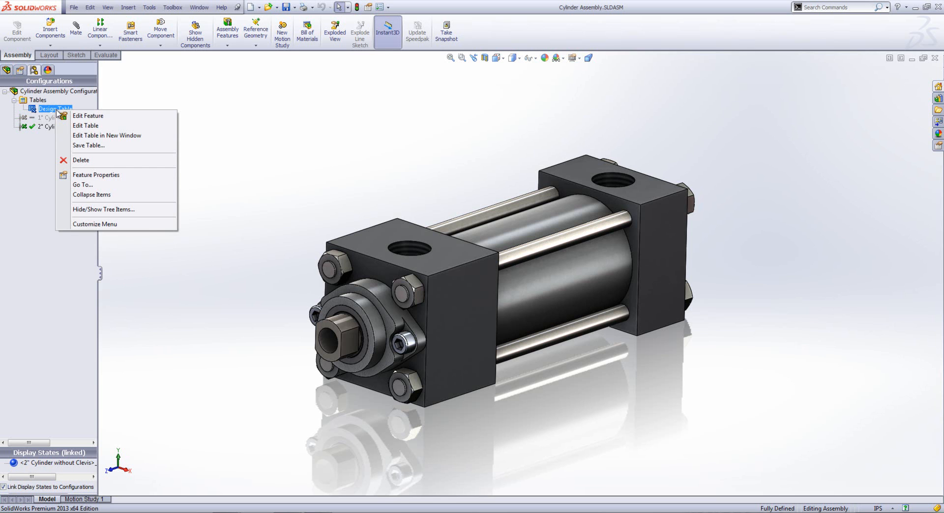
click(113, 137)
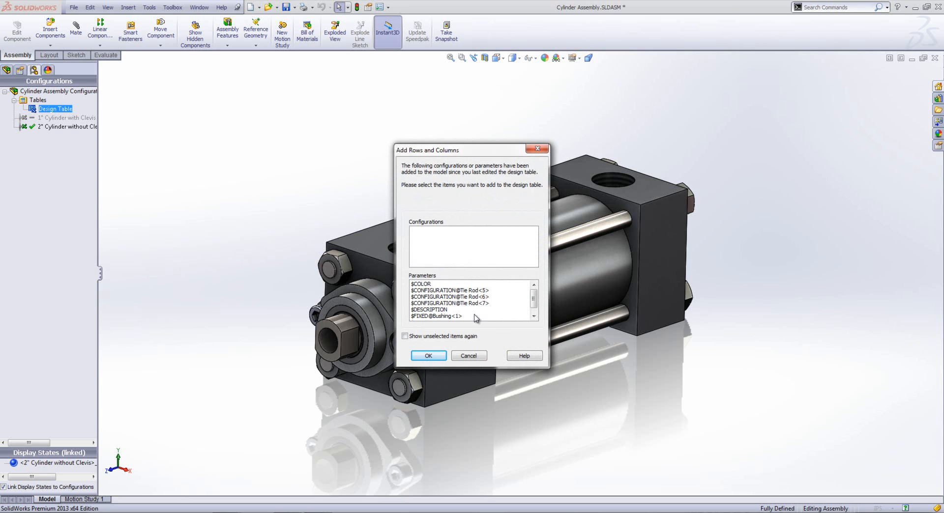
click(429, 356)
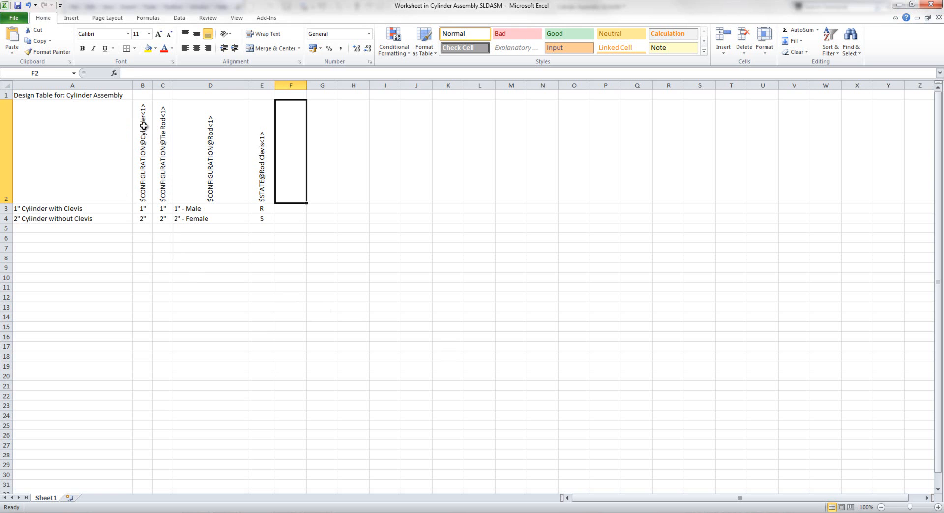
Step: Examine the configuration choices available for the Cylinder and Tie Rod in the 1" Cylinder with Clevis row
click(147, 209)
click(157, 209)
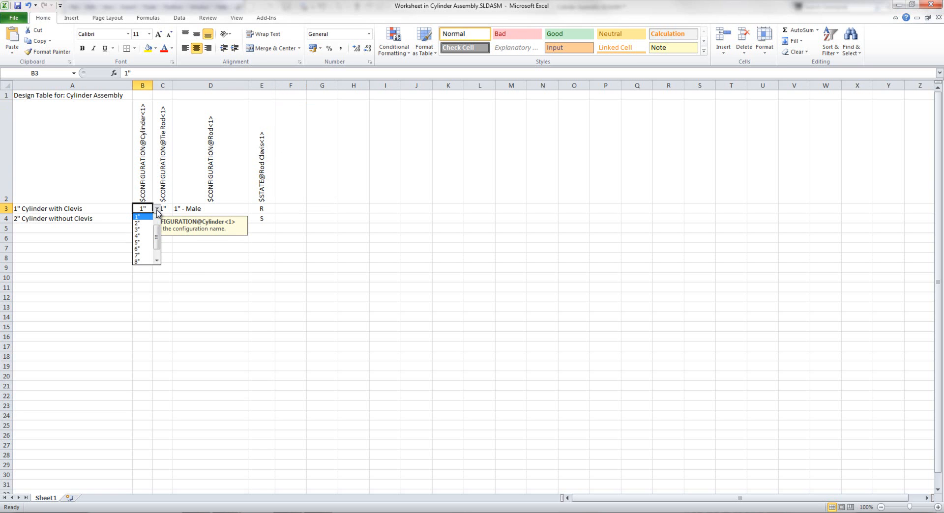
mouse_move(158, 240)
mouse_down()
mouse_move(158, 252)
mouse_move(161, 230)
mouse_move(163, 256)
mouse_up()
click(169, 210)
click(164, 209)
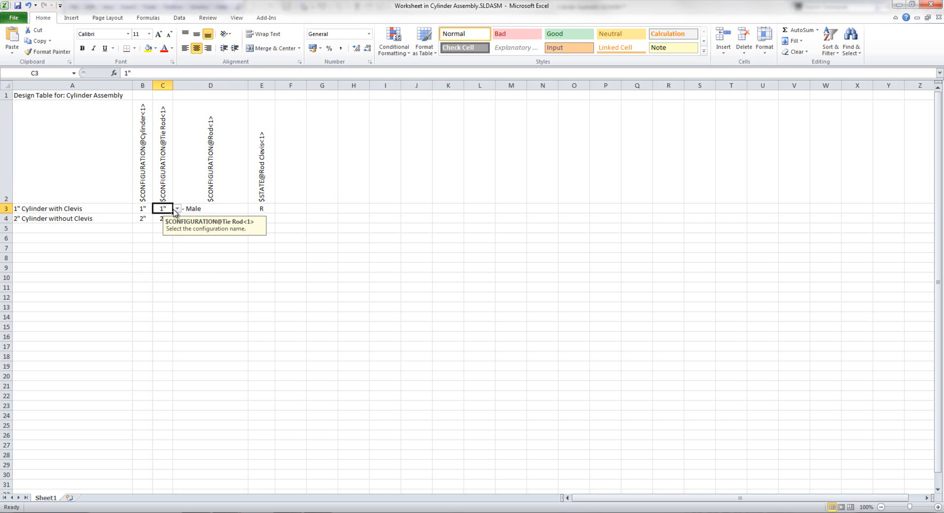
click(177, 208)
mouse_move(177, 236)
mouse_down()
mouse_move(180, 253)
mouse_move(180, 225)
mouse_up()
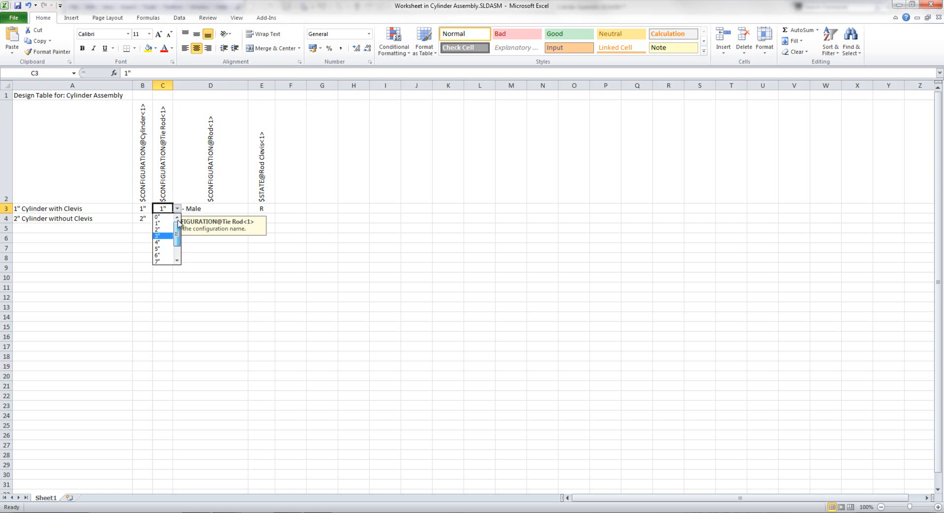
click(202, 252)
click(200, 249)
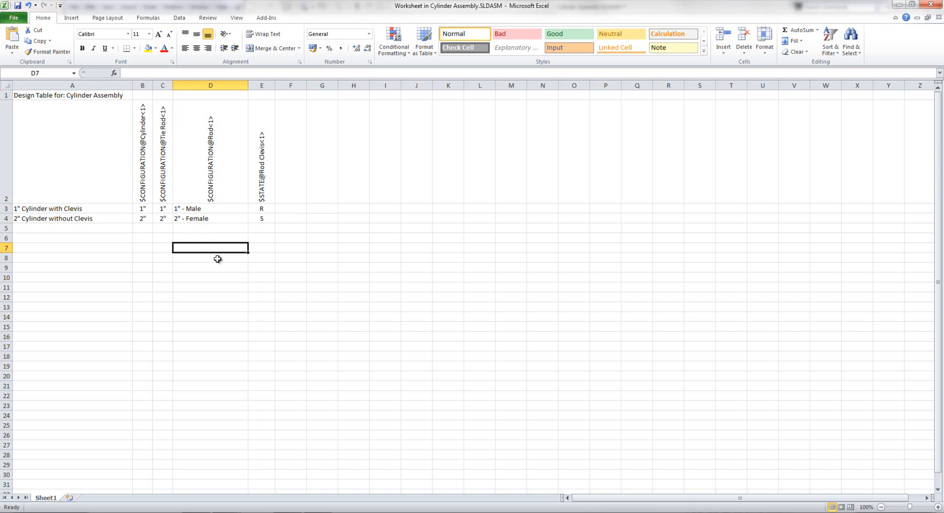
Step: Copy the 2" Cylinder without Clevis row down into row 5 and set its Cylinder and Tie Rod configurations to 4"
drag(51, 218, 274, 234)
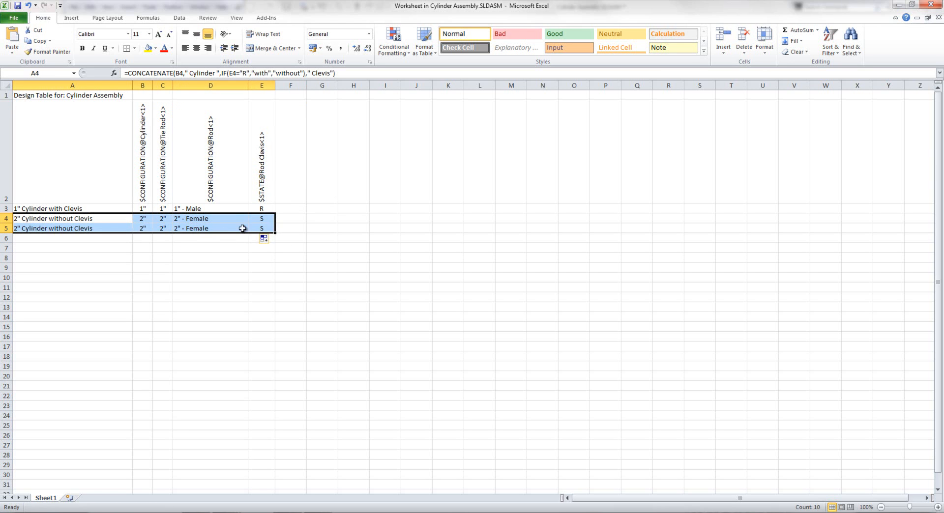
click(231, 257)
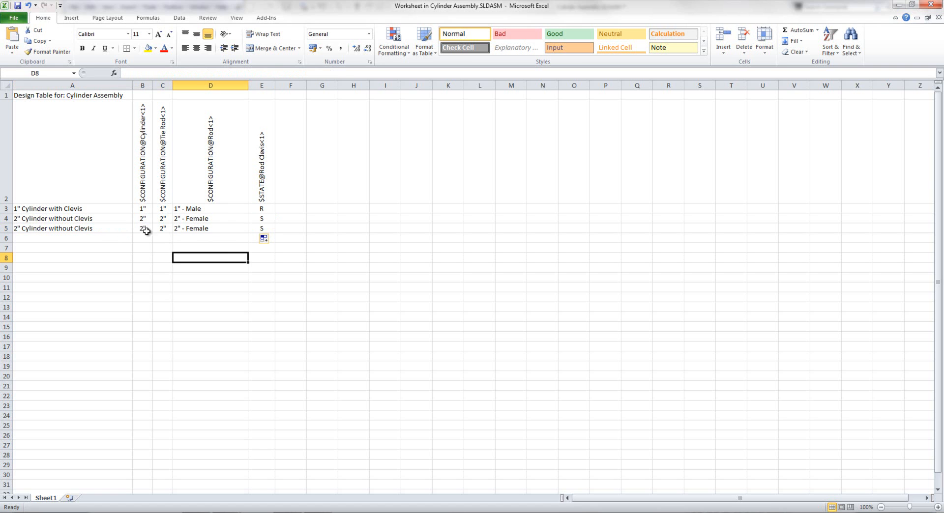
click(142, 229)
click(158, 229)
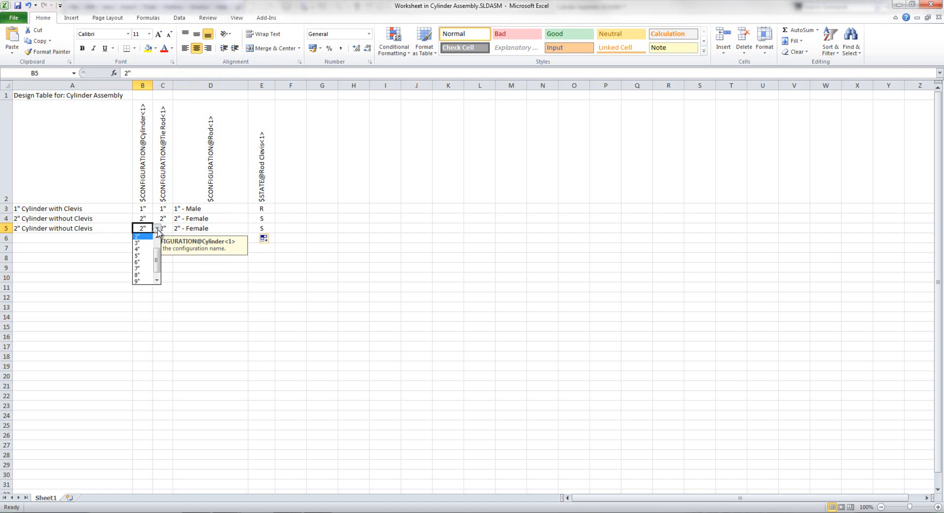
click(148, 255)
click(160, 229)
click(177, 229)
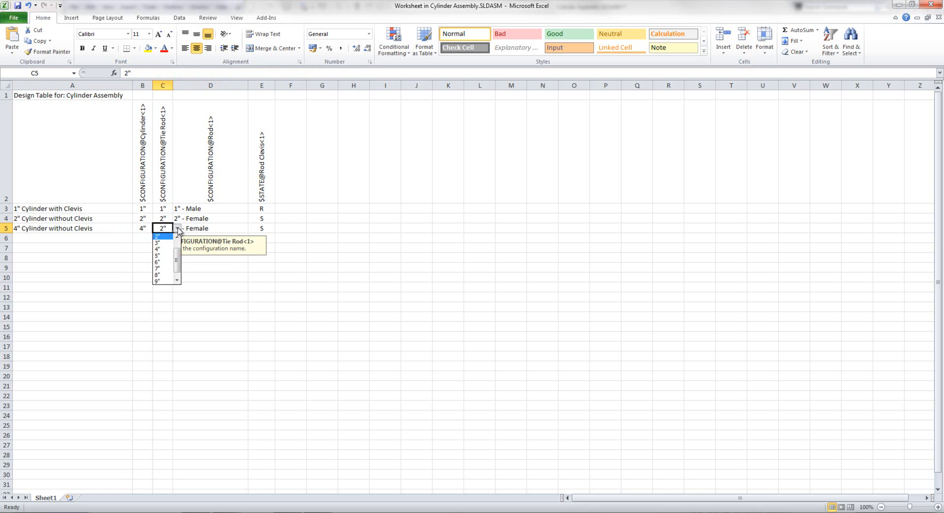
click(162, 249)
Step: In row 5 of the design table, set the Rod configuration to 4" - Male and the Rod Clevis state to R
click(196, 229)
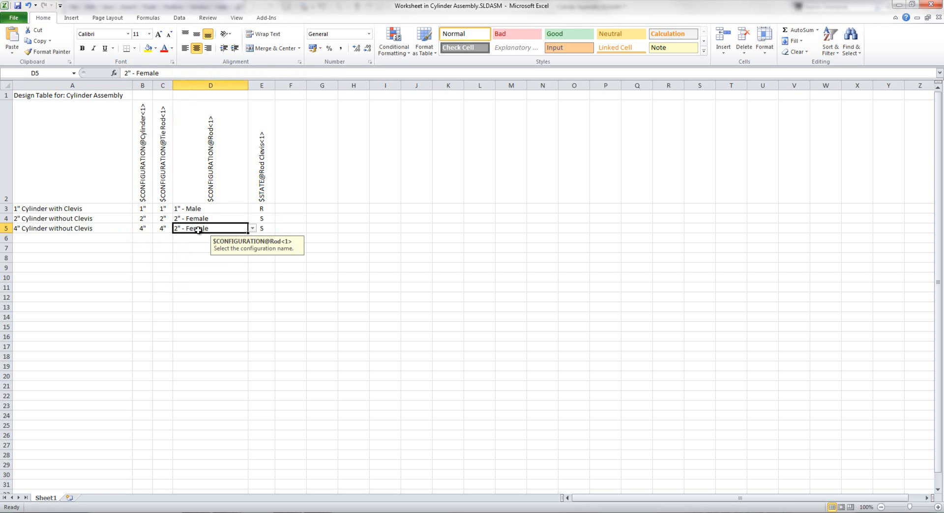
click(252, 229)
drag(252, 271, 254, 260)
click(214, 256)
click(270, 228)
click(279, 229)
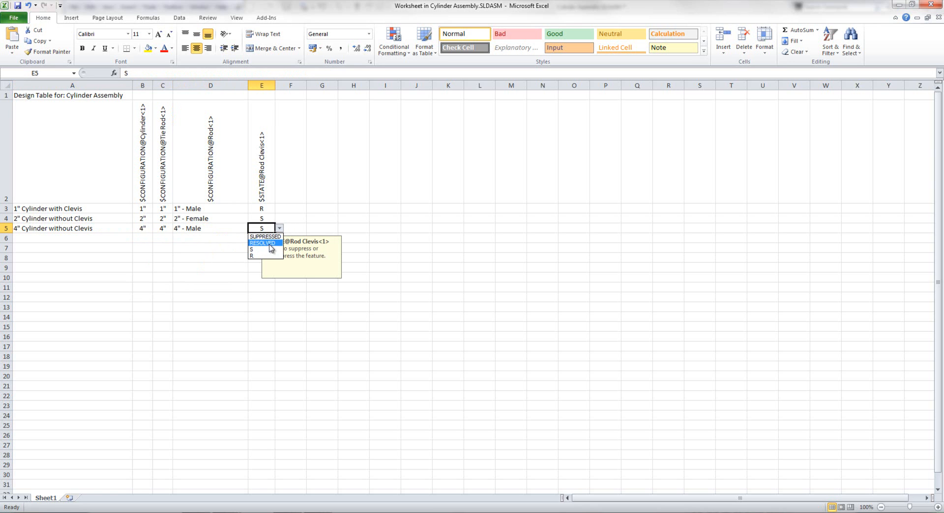
click(256, 256)
click(249, 258)
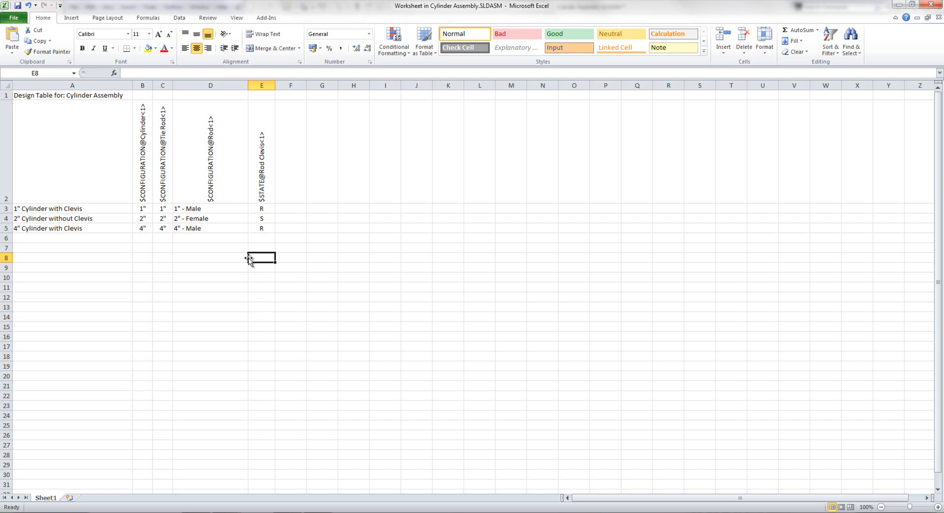
Step: Close the design table to generate the new configuration, and activate 4" Cylinder with Clevis
click(936, 3)
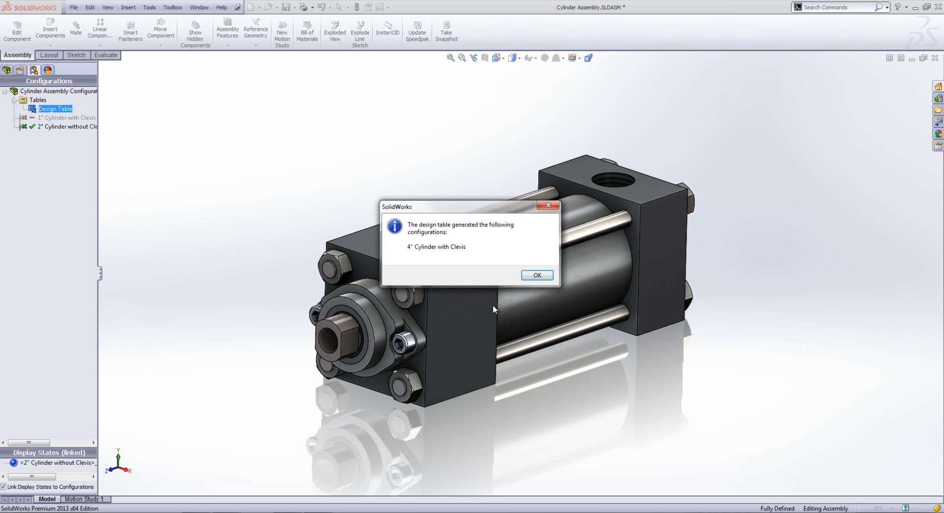
click(536, 275)
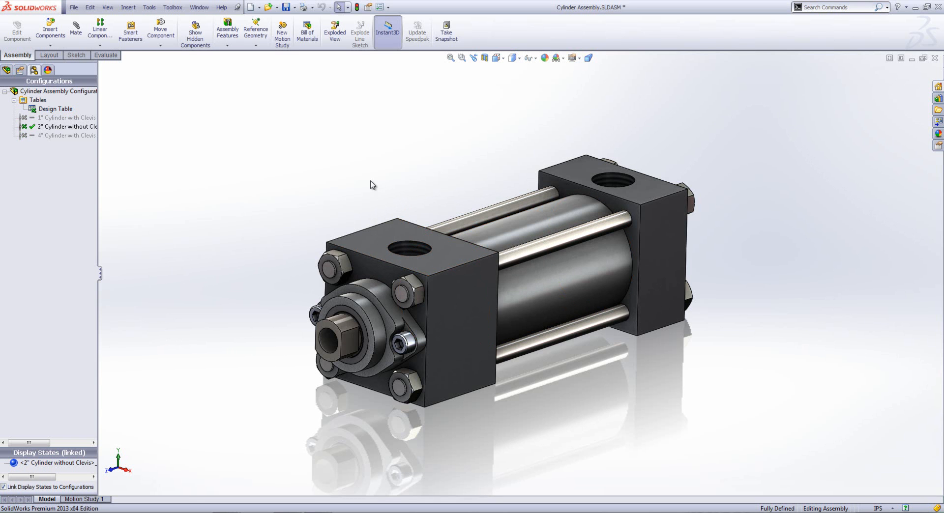
double_click(71, 135)
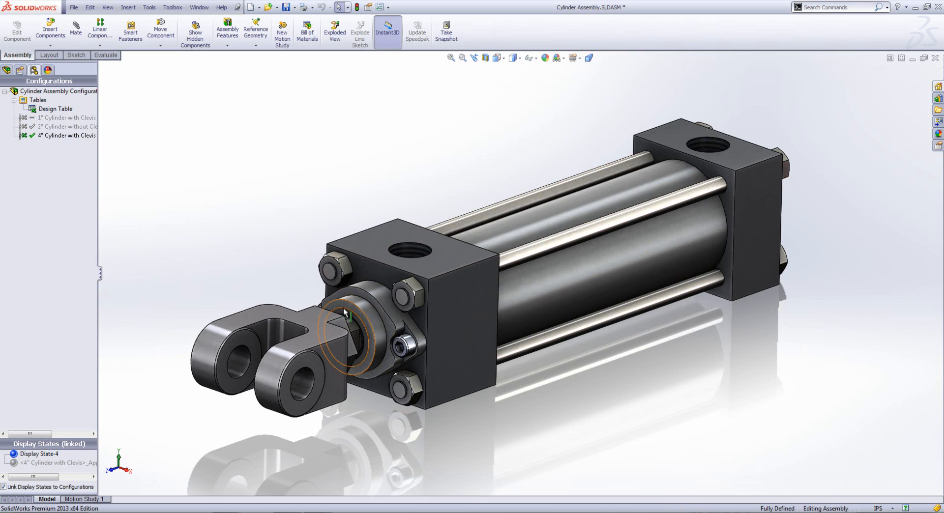
Step: Select the rod between the clevis and the cylinder head
click(354, 325)
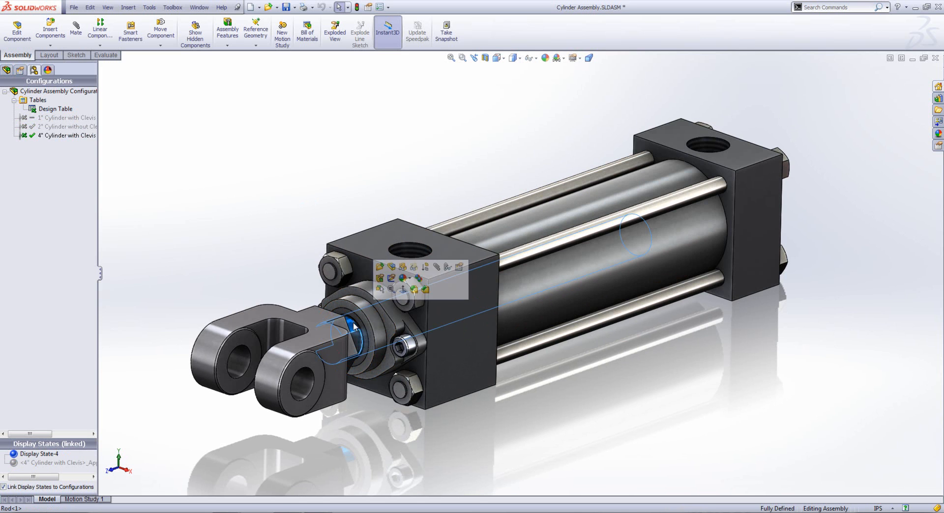
Step: Open the rod part from the cylinder assembly and open its design table for editing in Excel without adding rows or columns
click(377, 266)
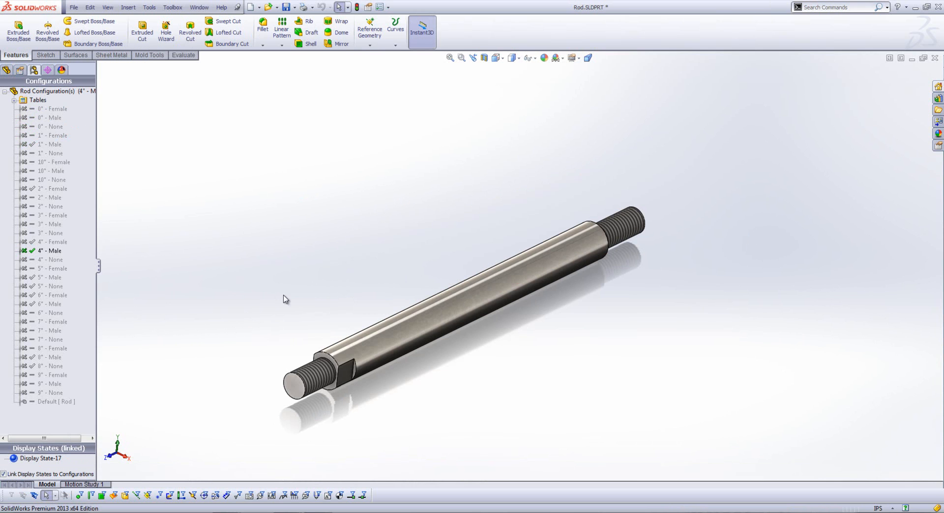
click(12, 101)
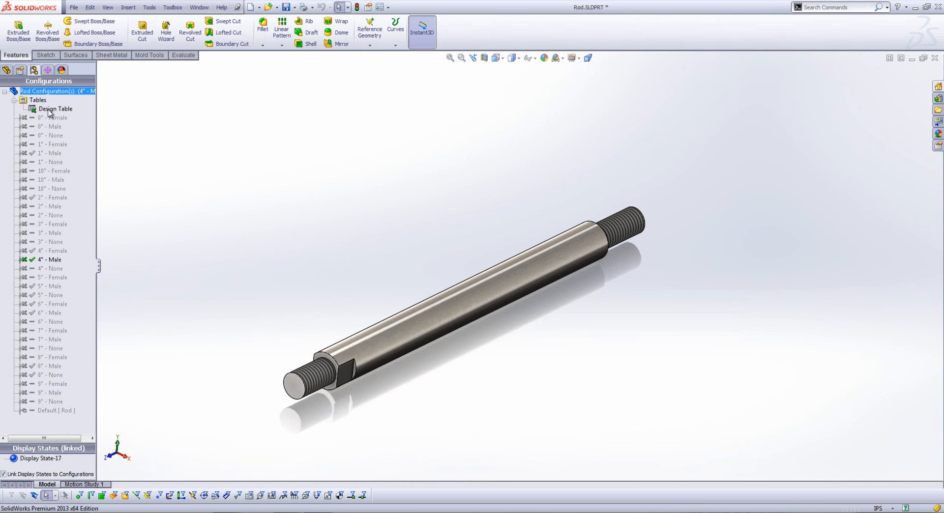
right_click(49, 109)
click(76, 135)
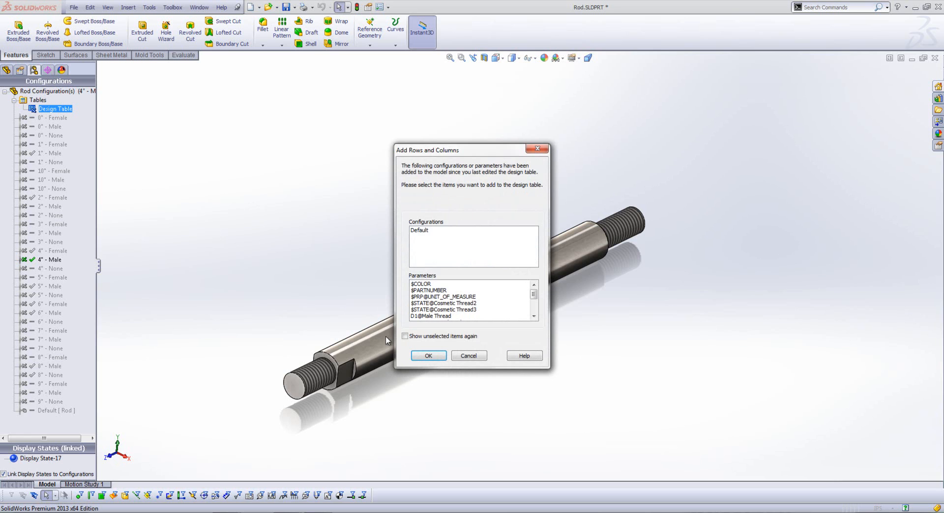
click(424, 355)
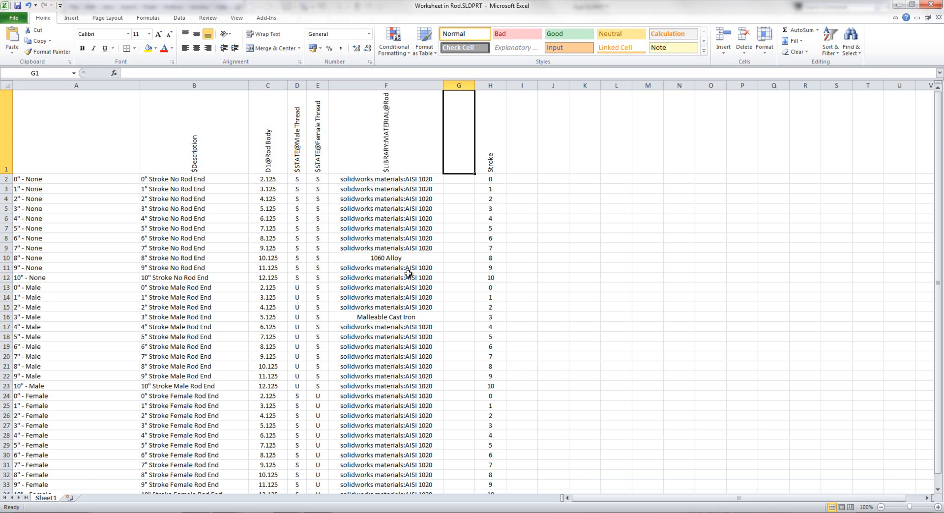
Step: Set the material of the 8" - None configuration to Brass in the design table
click(390, 258)
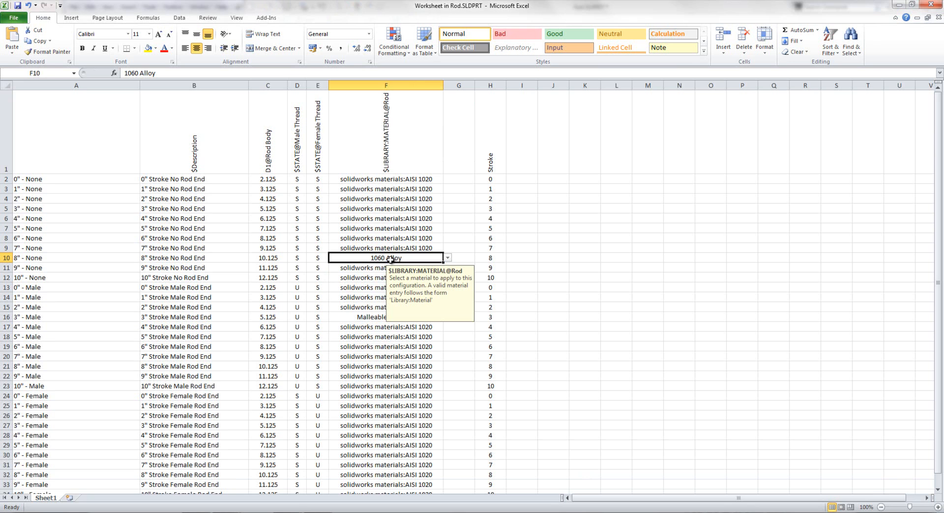
click(447, 258)
click(364, 285)
click(550, 259)
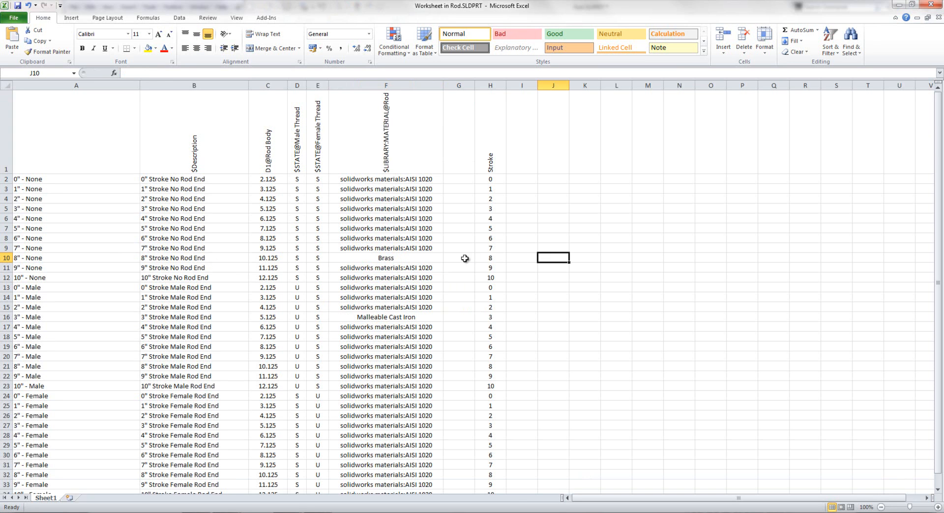
Step: Check the material choices offered for the 9" - None configuration and return from the design table to the rod model
click(394, 269)
click(446, 271)
click(451, 298)
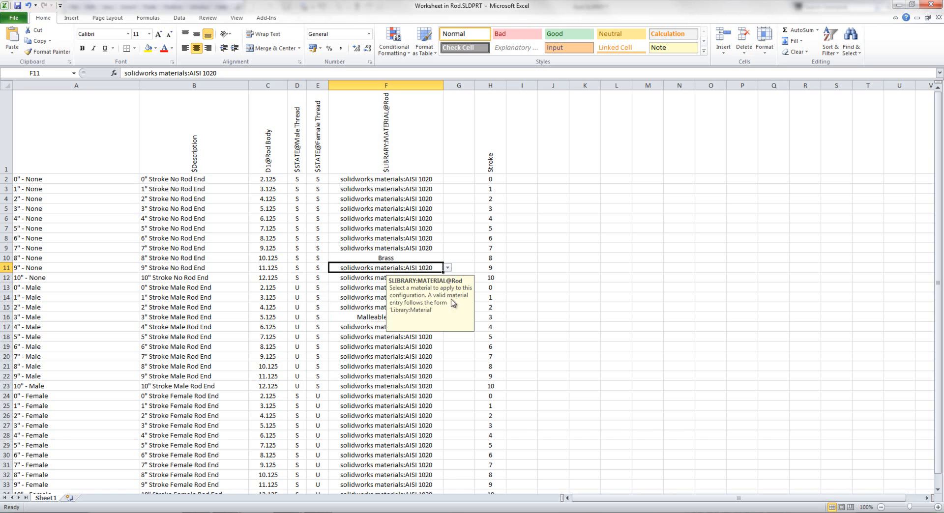
click(449, 270)
drag(449, 286, 452, 278)
click(539, 265)
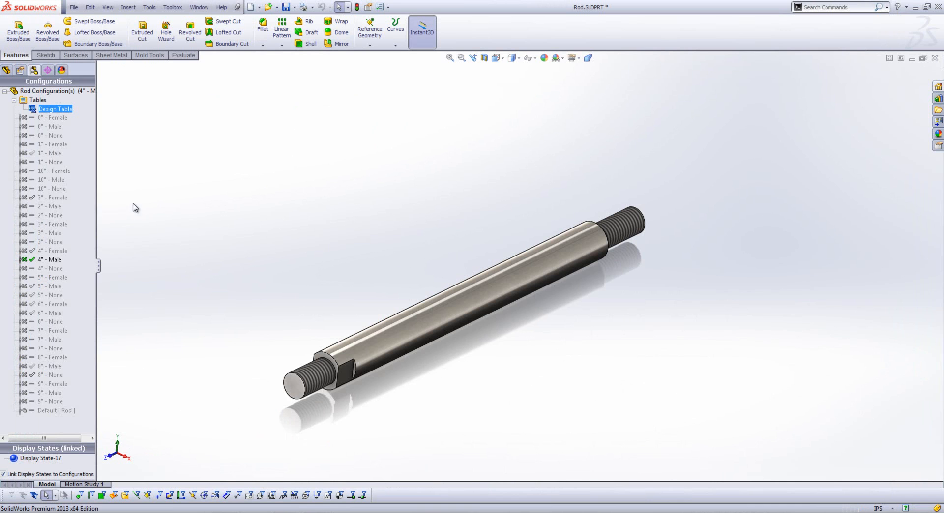
Step: Activate the rod's 8" - None configuration and review the favourite materials available for it in the feature tree
double_click(54, 375)
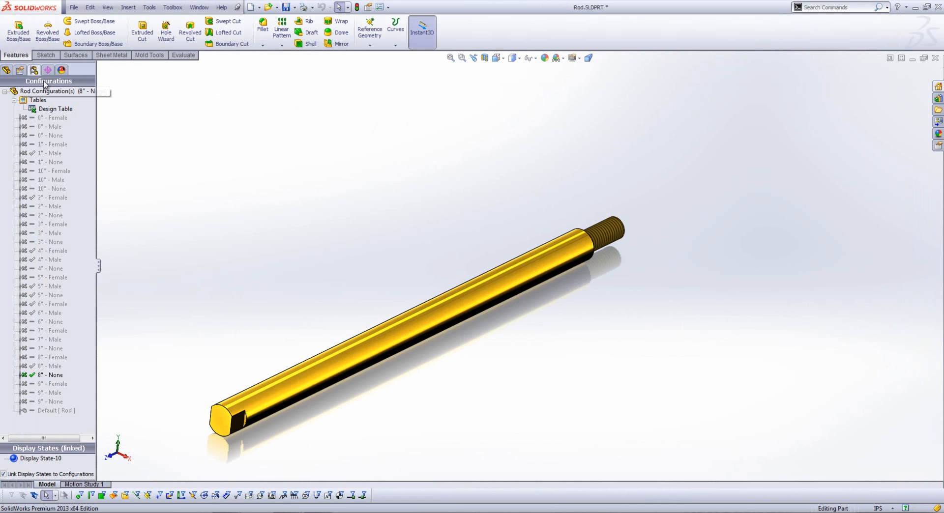
click(6, 70)
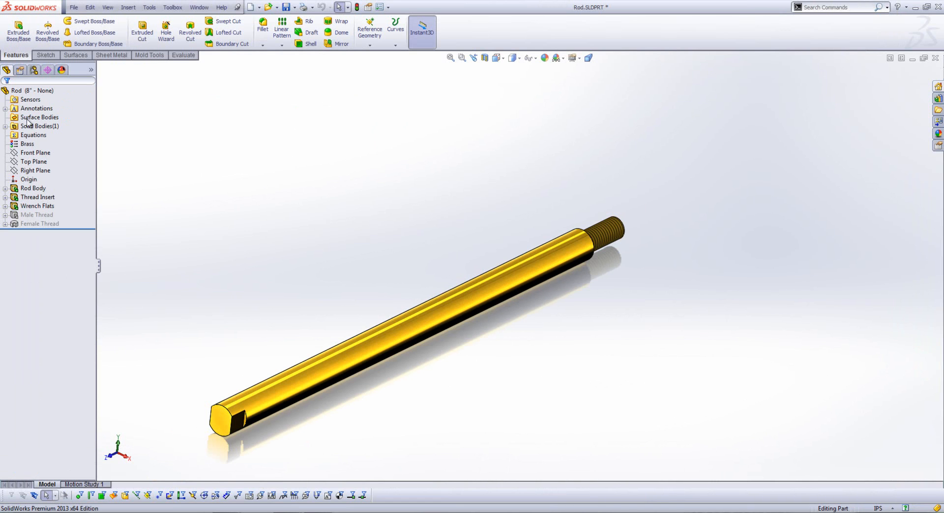
right_click(27, 145)
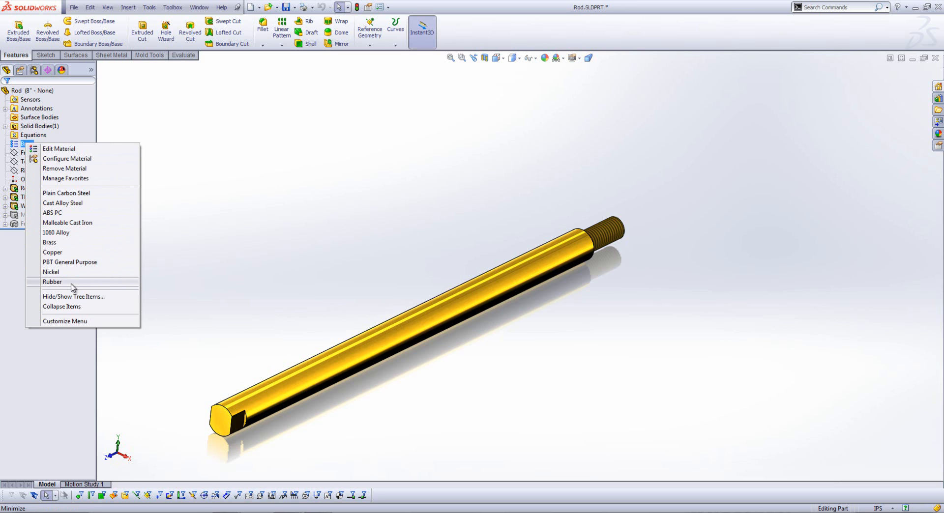
click(184, 240)
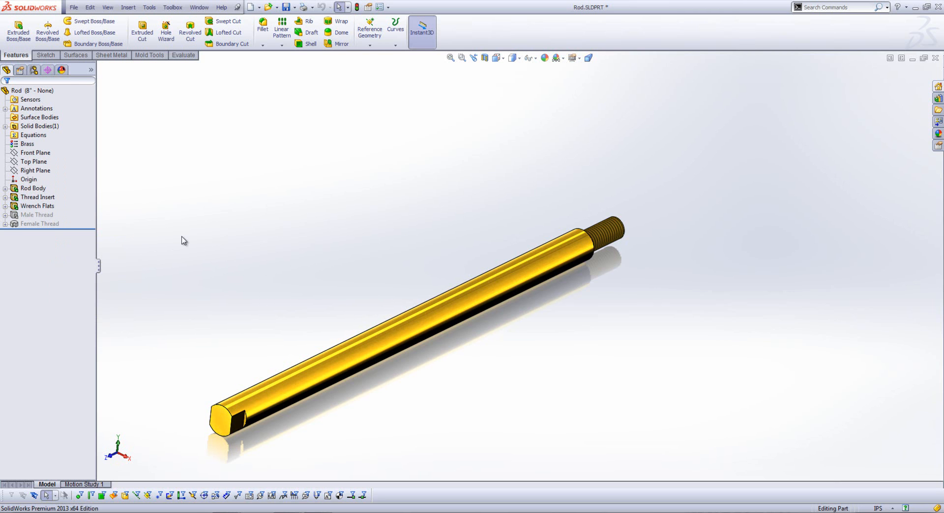
Step: Activate the rod configurations 7" - None, 7" - Male and 7" - Female one after another
click(34, 70)
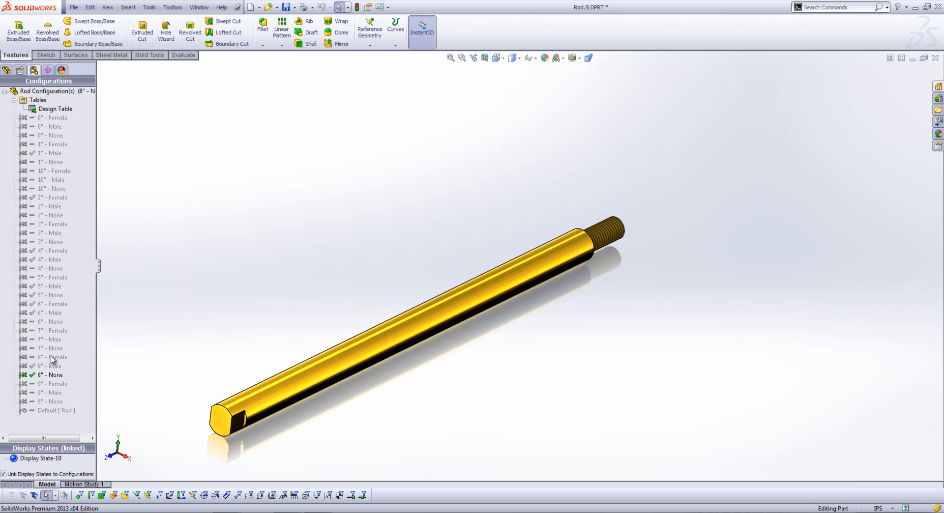
double_click(49, 349)
double_click(45, 339)
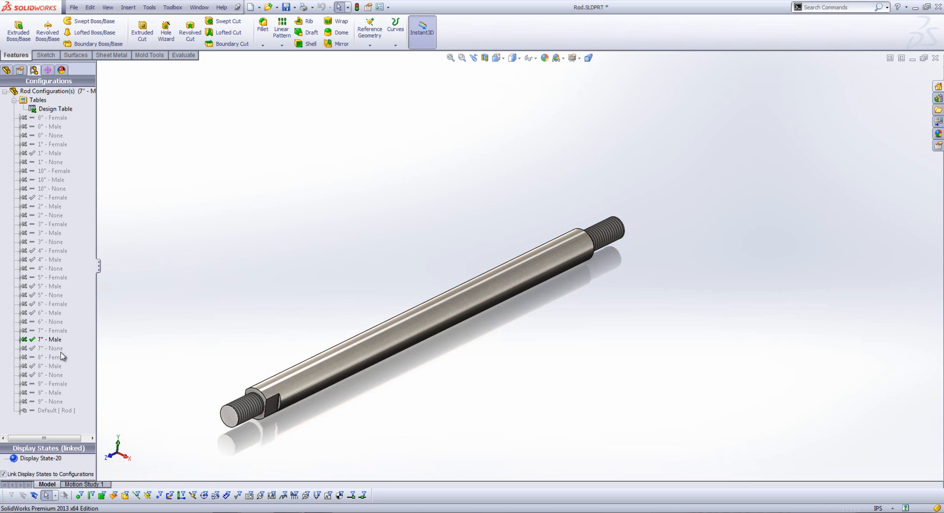
double_click(47, 331)
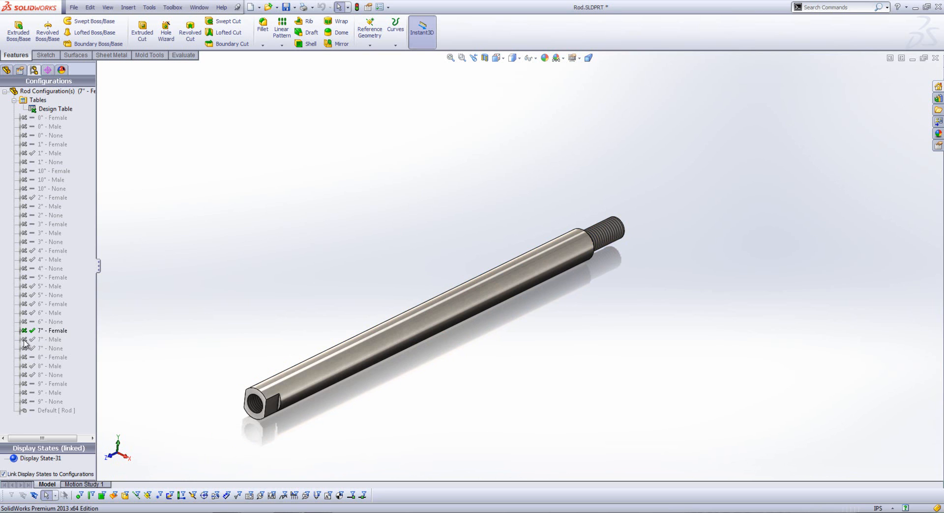
Step: Review the rebuild/save mark options for the 7" - Female configuration and for all configurations of the rod
right_click(49, 333)
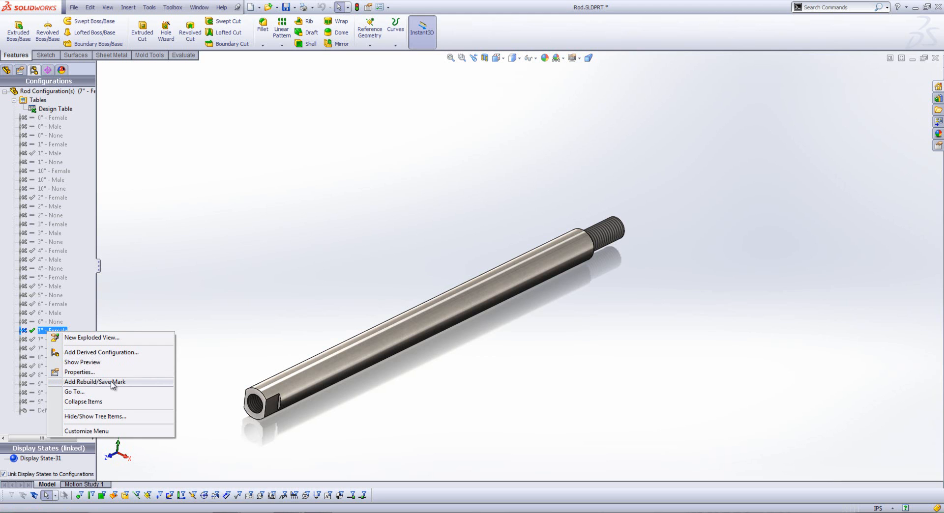
click(171, 293)
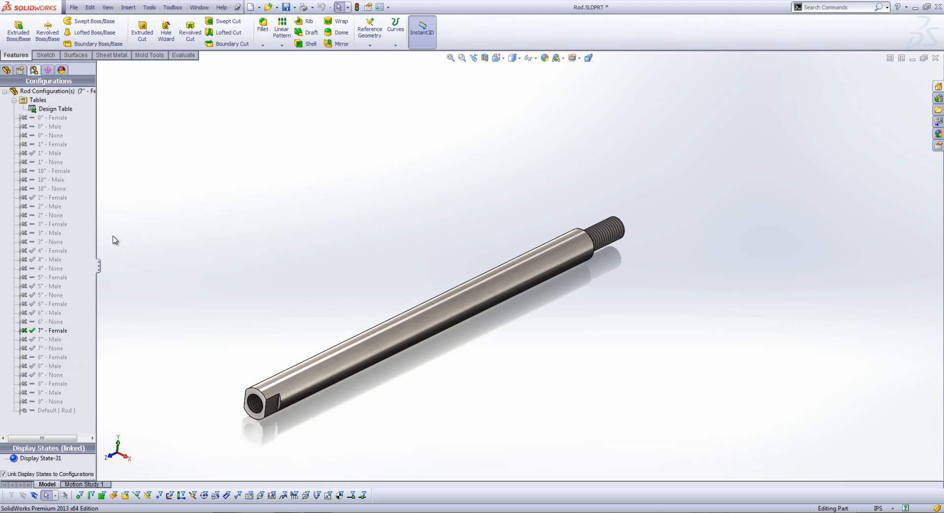
right_click(57, 93)
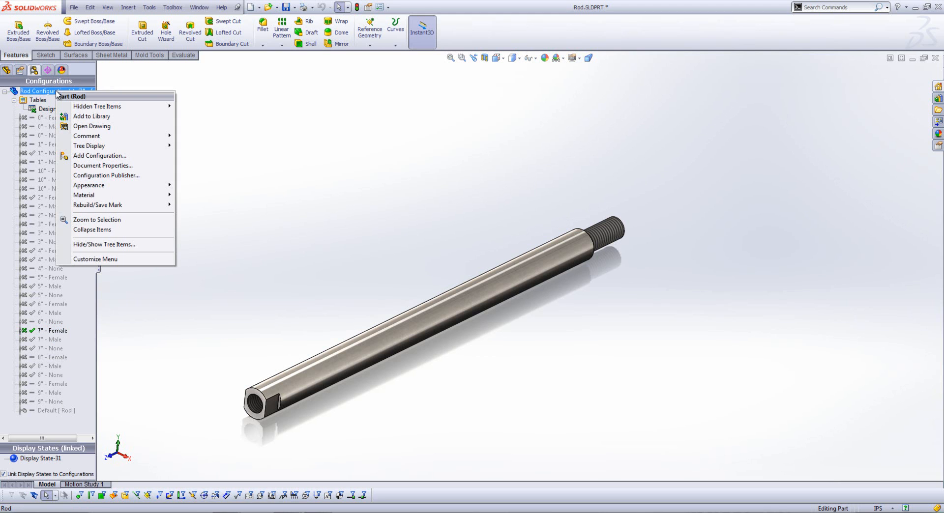
mouse_move(113, 207)
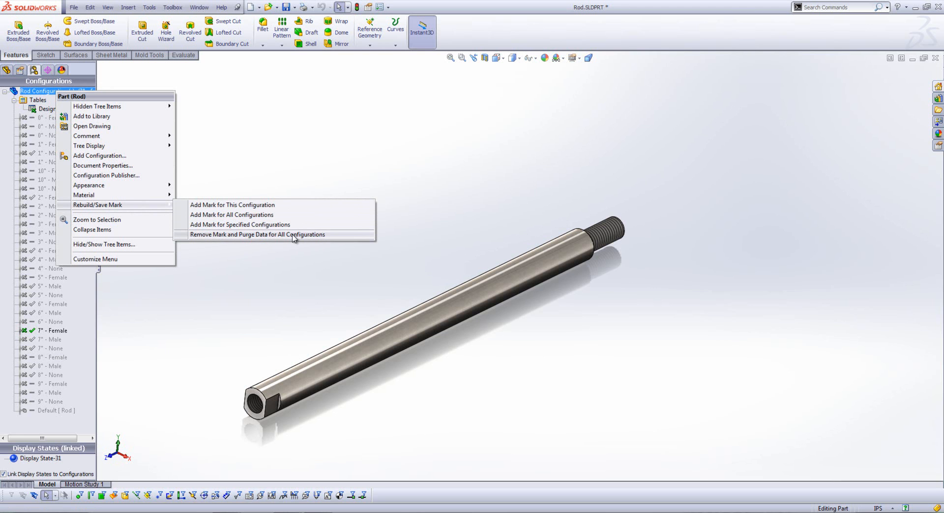
click(265, 275)
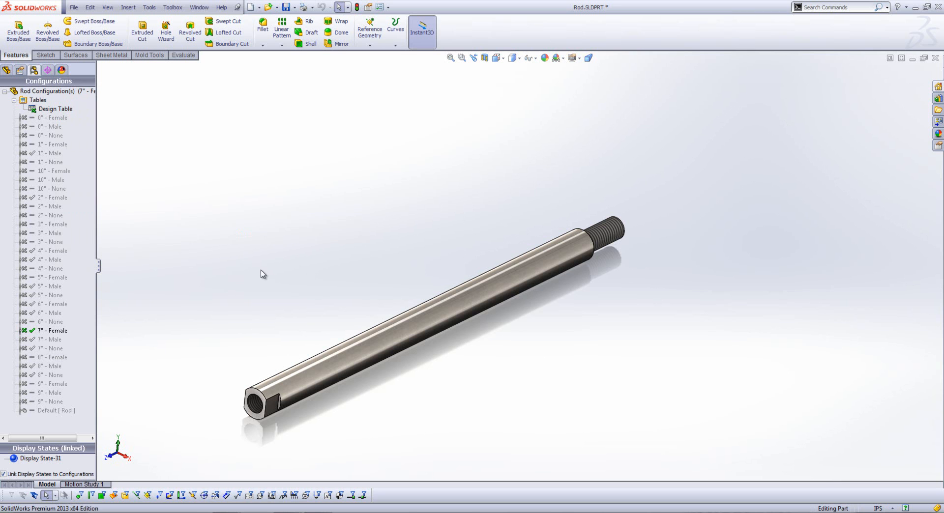
Step: Review the Performance system options, including purging of cached configuration data, and leave them without changes
click(380, 6)
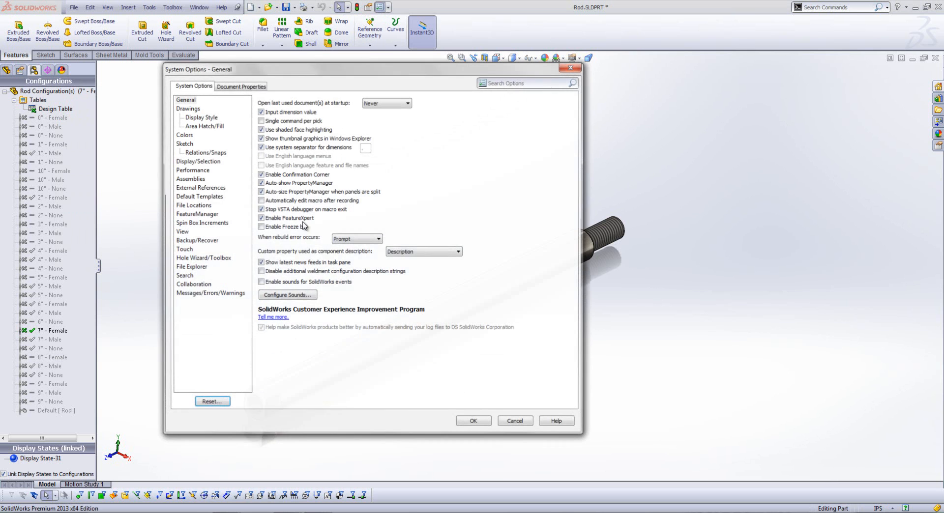
click(192, 171)
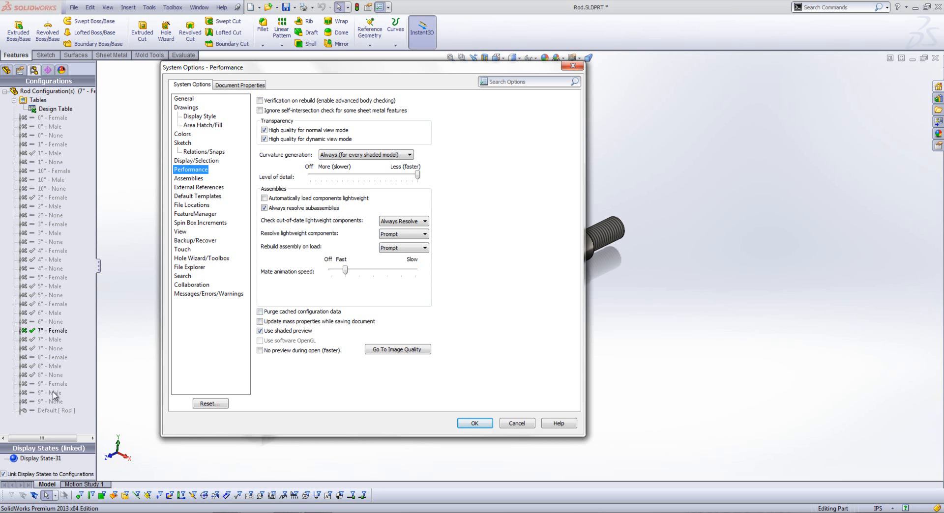
click(534, 423)
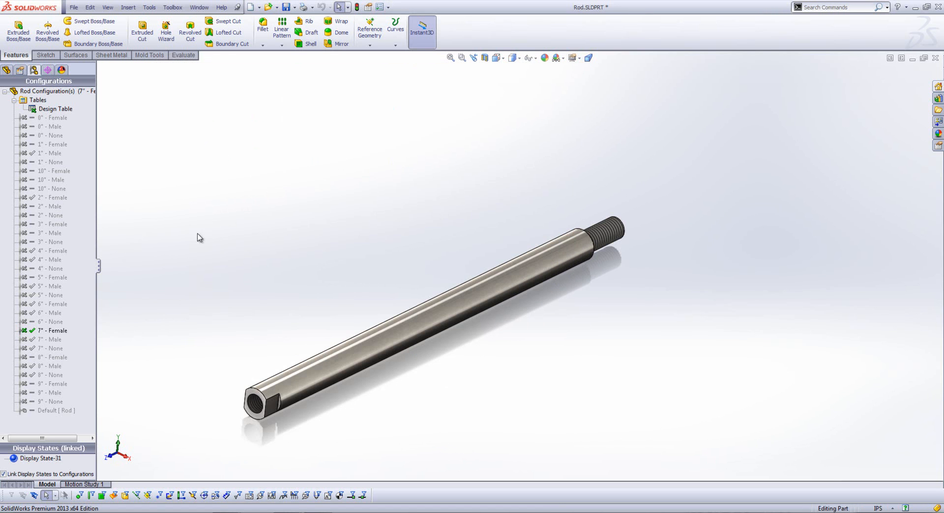
Step: Display the rod's feature tree and switch back to the Cylinder Assembly document
click(6, 70)
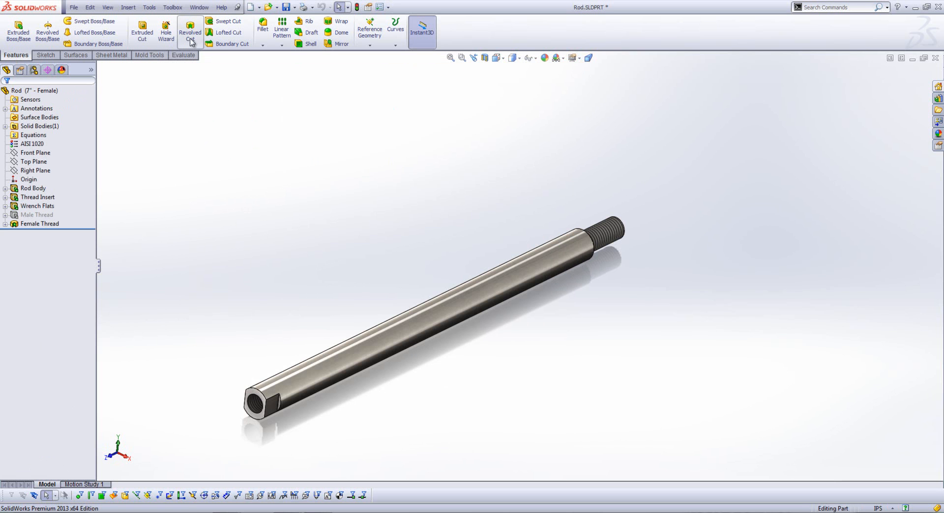
click(200, 7)
click(231, 94)
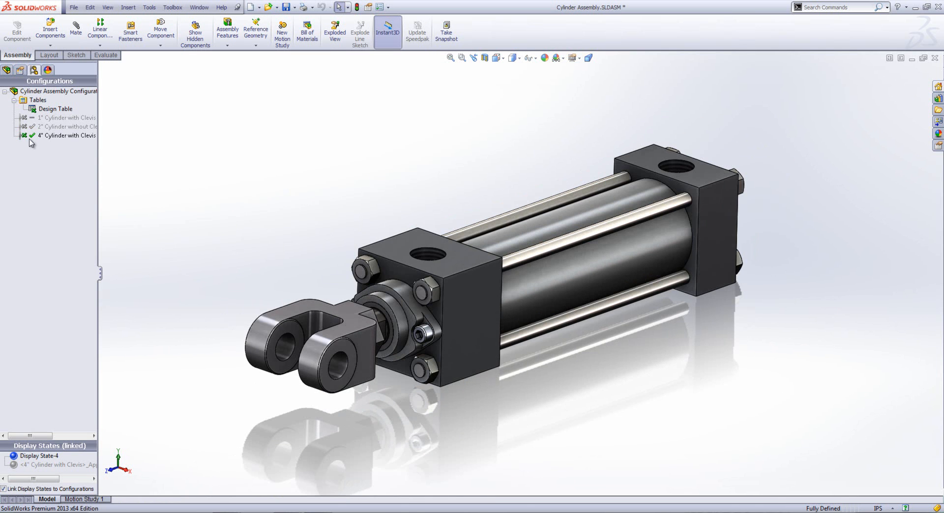
Step: Start a new exploded view for the 4" Cylinder with Clevis configuration and select the bushing retainer, rod clevis and both socket head cap screws
right_click(47, 136)
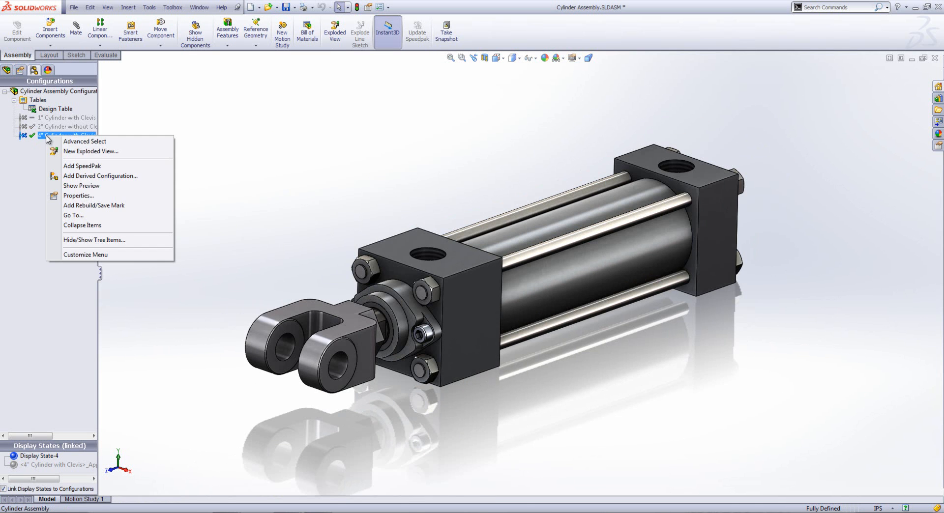
click(95, 156)
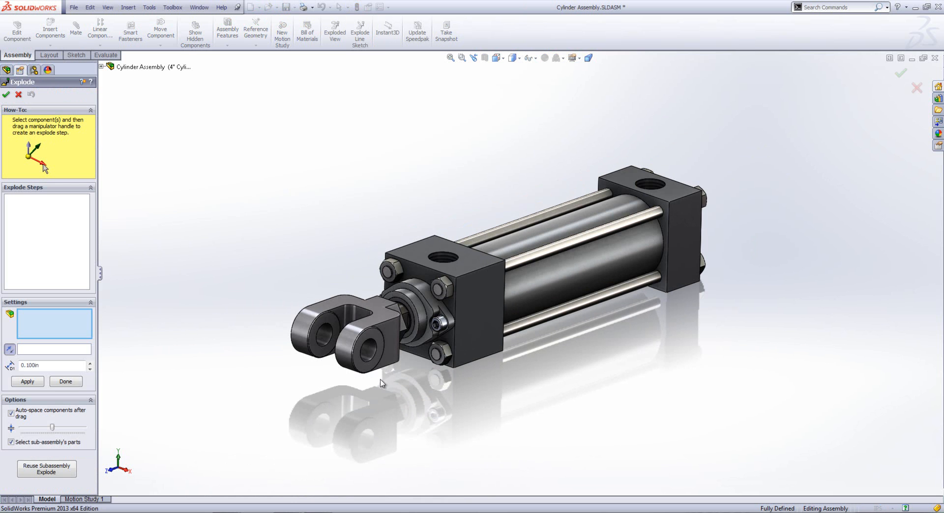
click(420, 311)
click(402, 318)
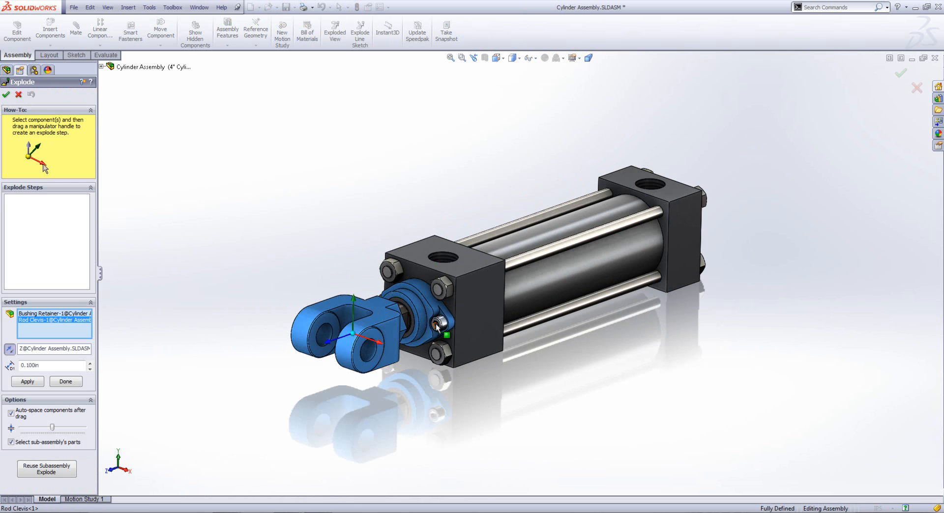
click(438, 326)
middle_drag(397, 311, 445, 304)
click(402, 337)
scroll(444, 303, up, 2)
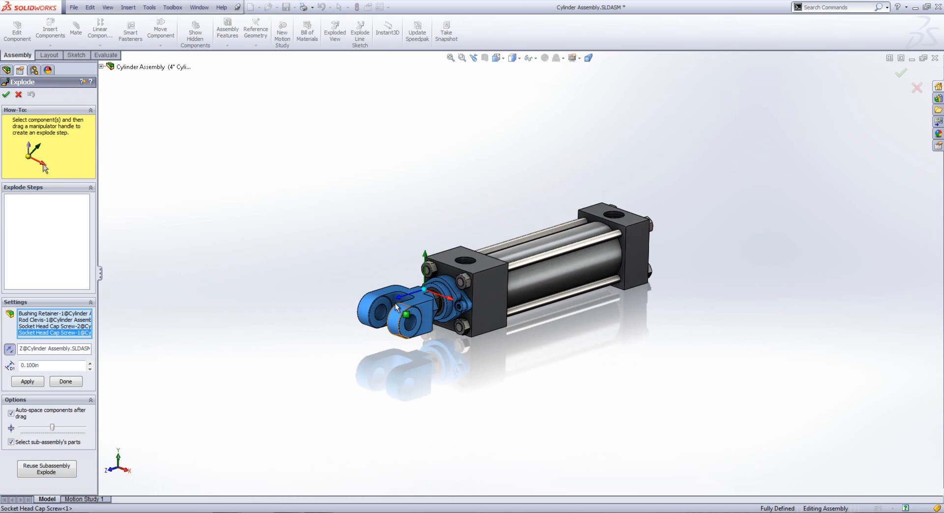
Step: Explode the selected components about 5.87 in outward along Z with auto-spacing, sub-assembly part selection turned off, and accept the exploded view
click(11, 442)
drag(400, 296, 329, 332)
scroll(335, 335, up, 1)
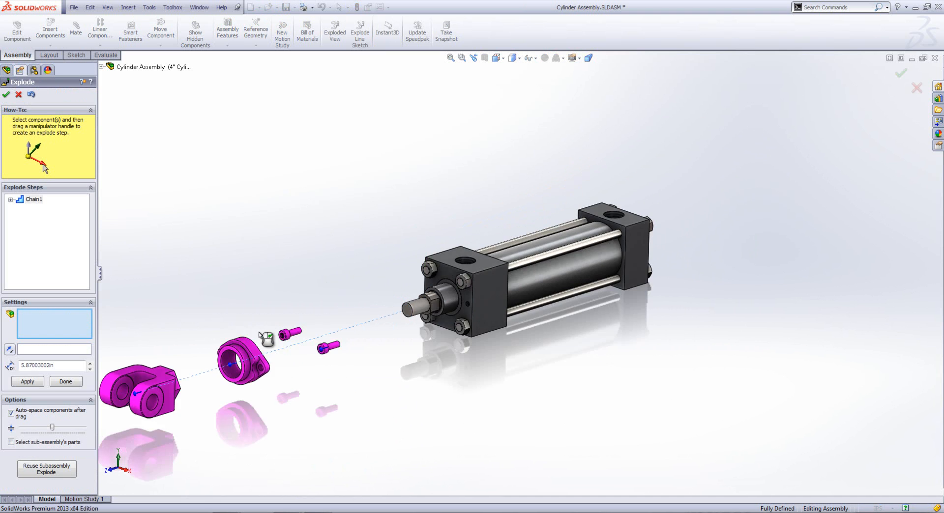
scroll(407, 322, down, 1)
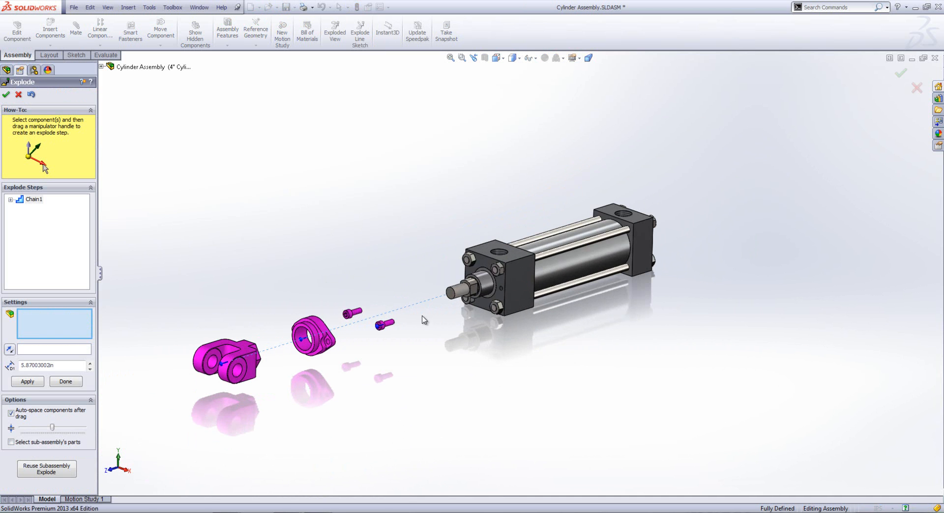
click(7, 95)
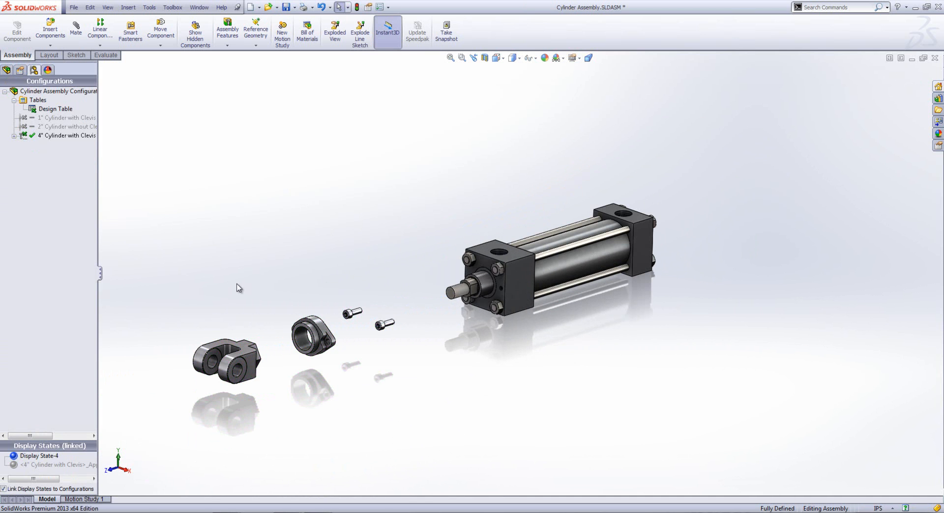
Step: Start another exploded view for the 4" Cylinder with Clevis configuration and select the four hex nuts on the end opposite the clevis
click(14, 136)
right_click(45, 138)
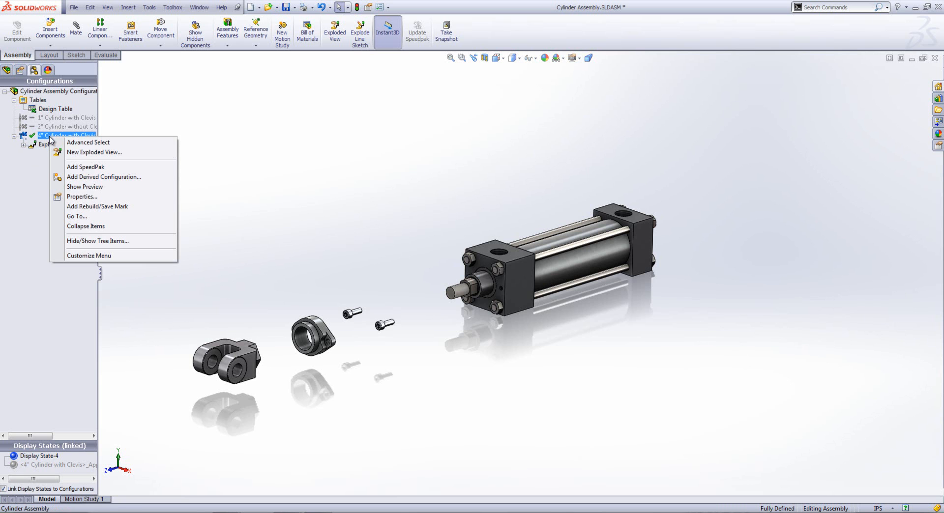
click(86, 153)
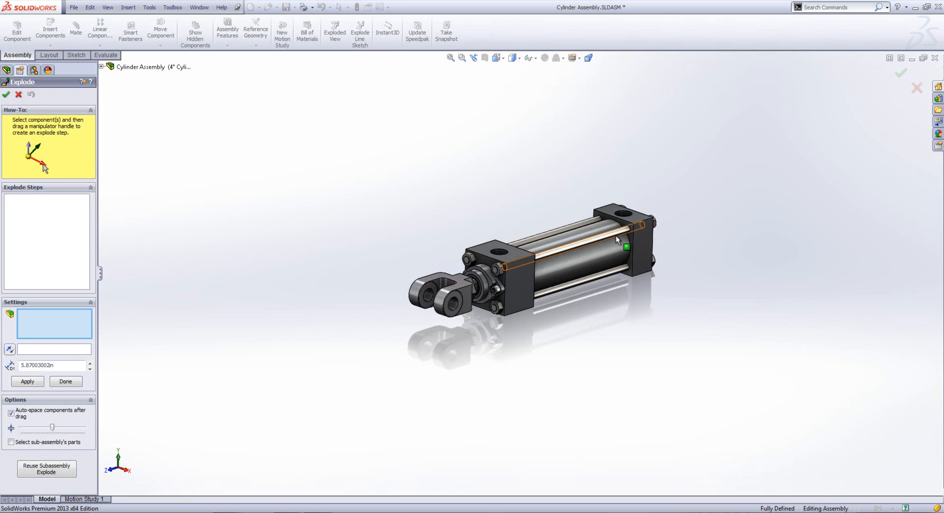
click(518, 259)
scroll(541, 260, down, 5)
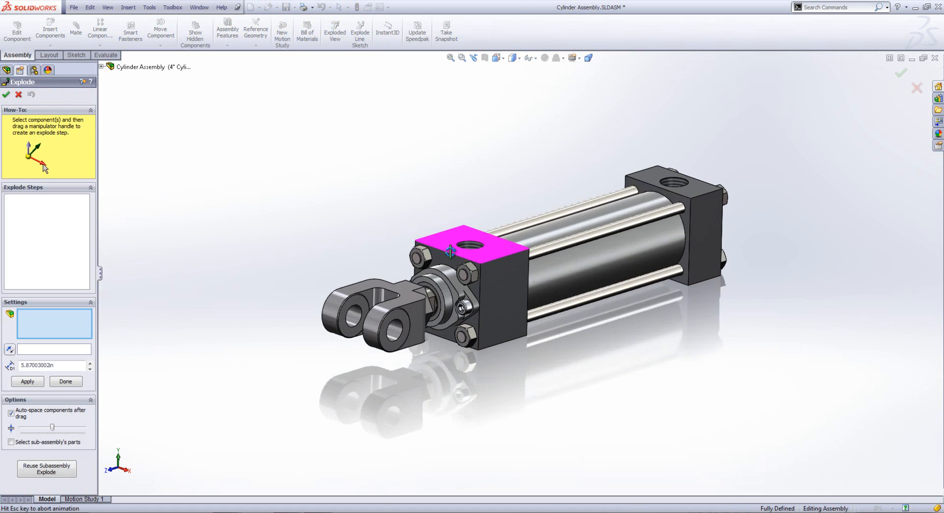
middle_drag(560, 259, 467, 404)
scroll(393, 315, down, 3)
click(372, 279)
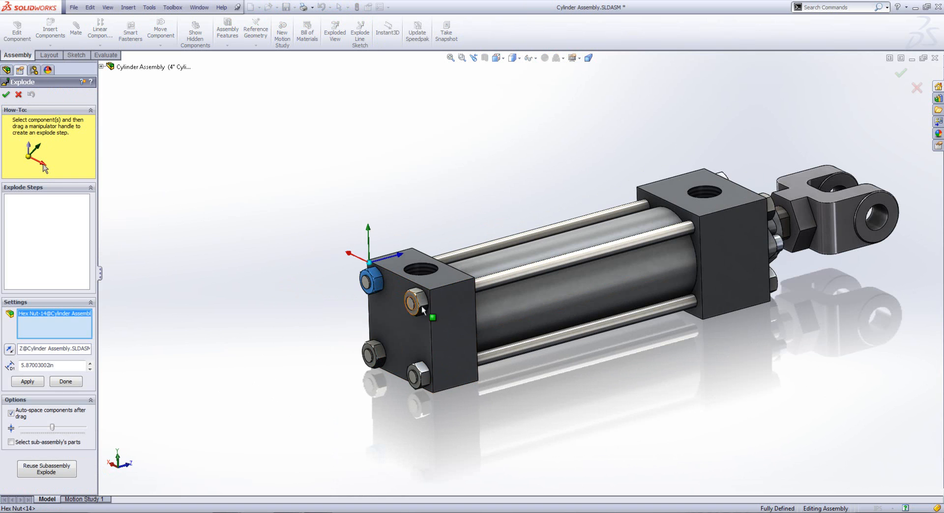
click(421, 302)
click(373, 353)
click(419, 378)
Step: Add the four tie rods to the selection, explode everything about 9.23 in along Z away from the clevis, and accept the exploded view
click(416, 378)
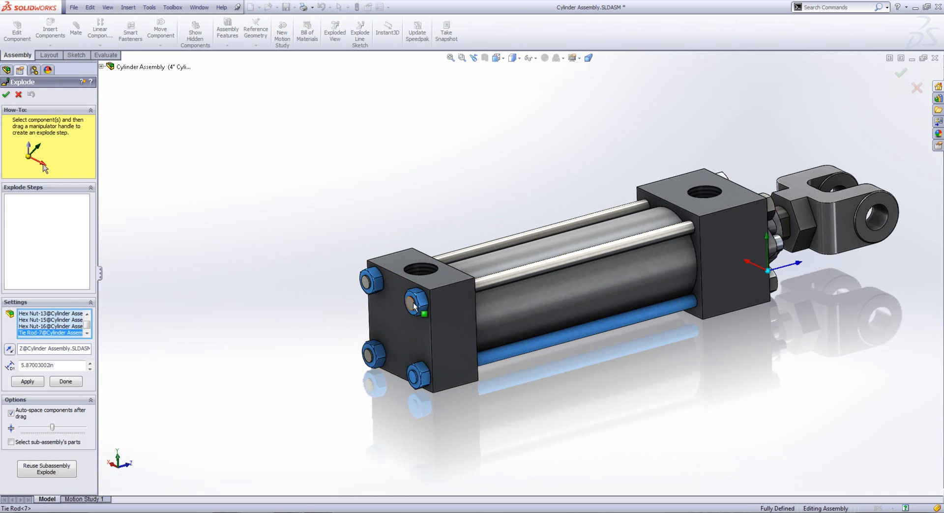
click(415, 301)
click(369, 283)
click(367, 358)
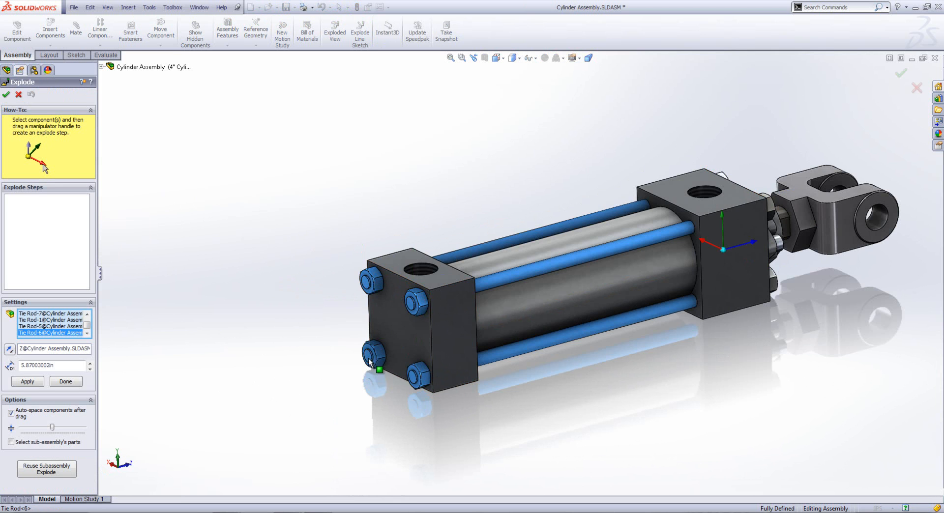
scroll(377, 360, up, 3)
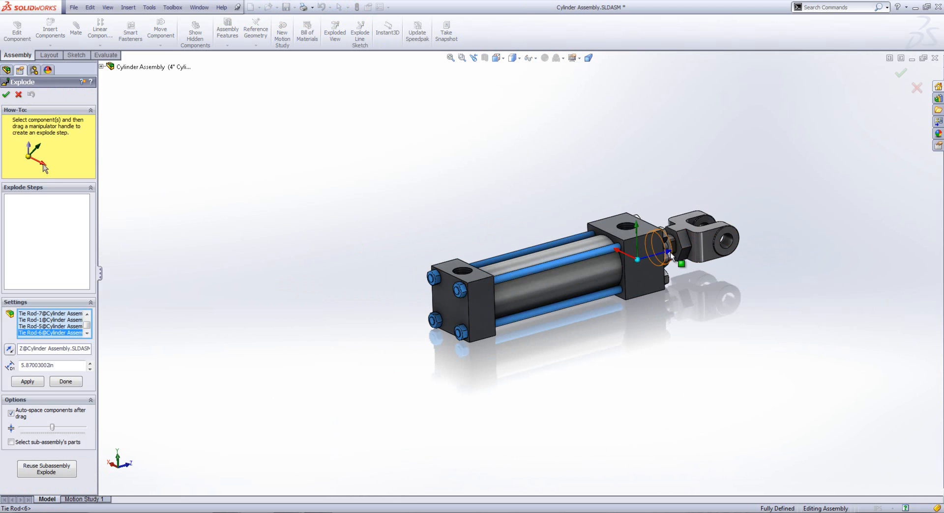
drag(669, 252, 425, 307)
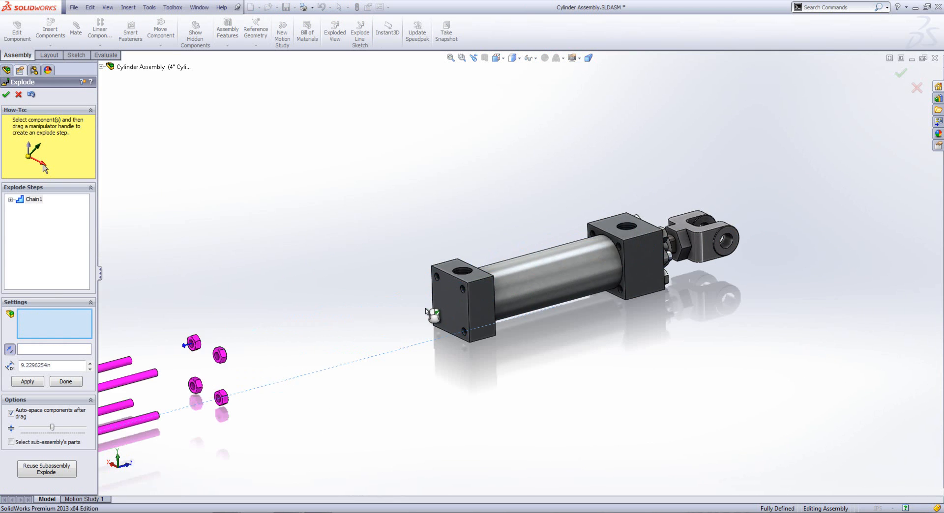
click(6, 94)
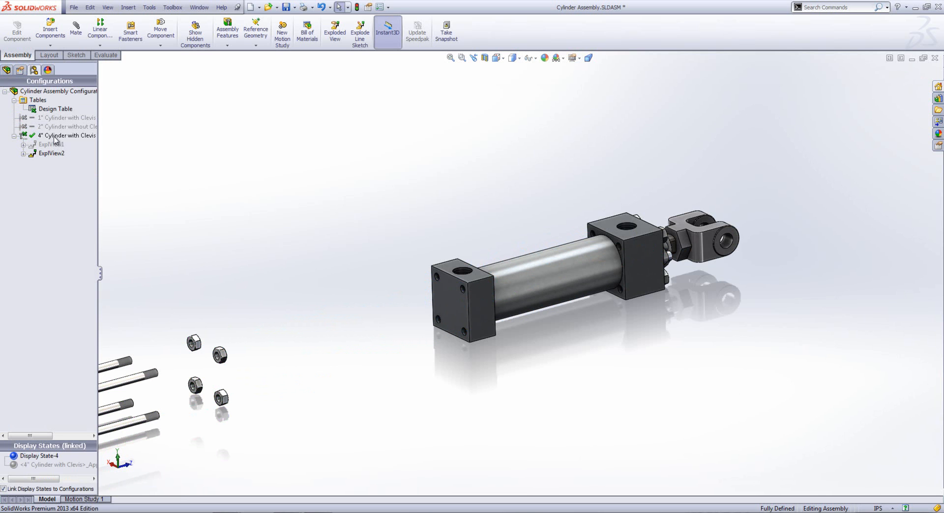
Step: Expand ExplView1 and ExplView2 under the 4" Cylinder with Clevis configuration to inspect their explode steps
double_click(49, 146)
double_click(52, 163)
click(379, 237)
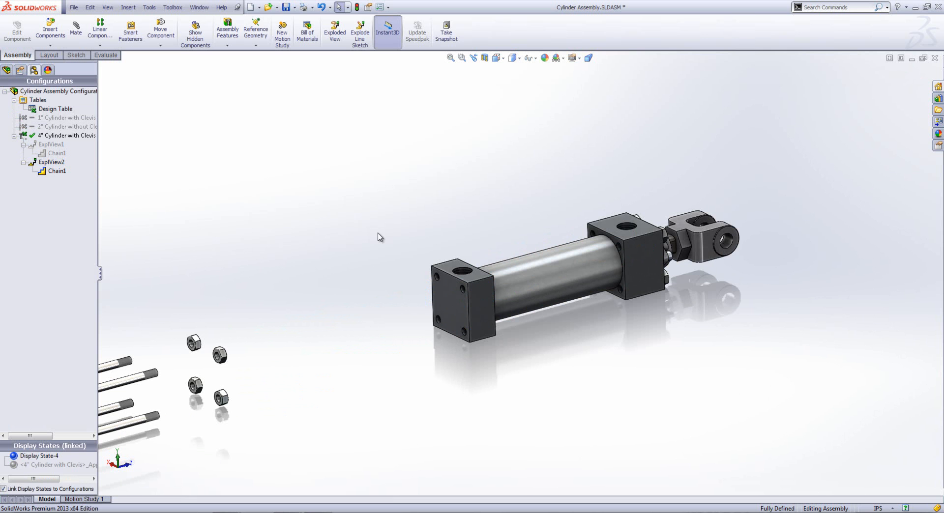
key(super+Tab)
key(super+Tab)
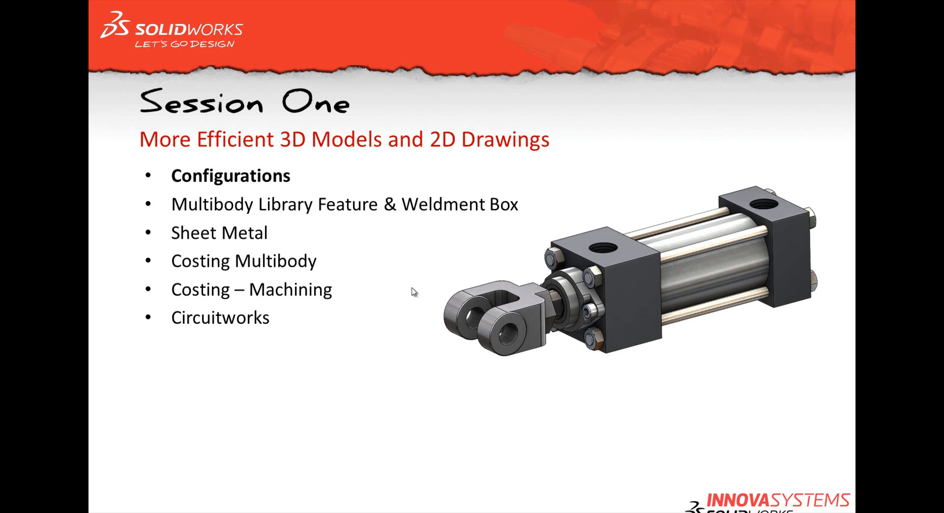
click(453, 278)
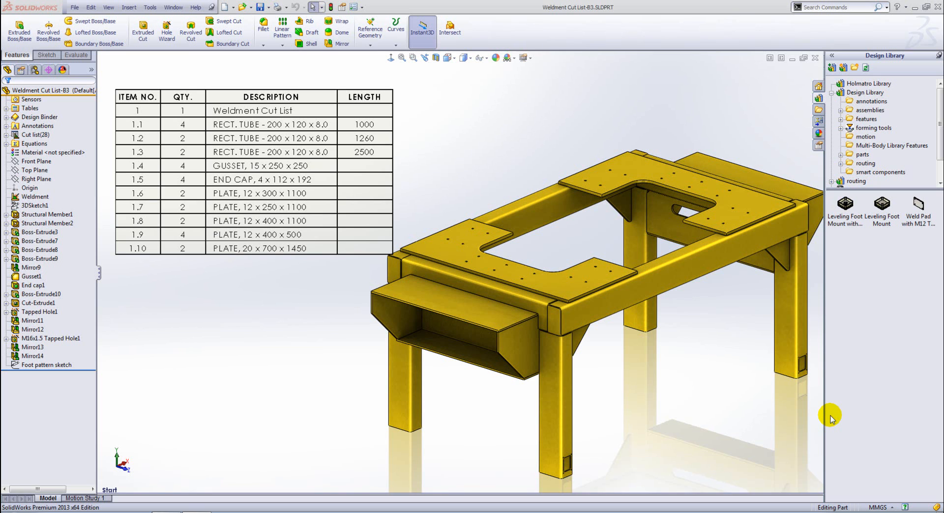
Step: Place the Leveling Foot Mount library feature on the open end face of a leg tube, using the saved Reverse view
key(space)
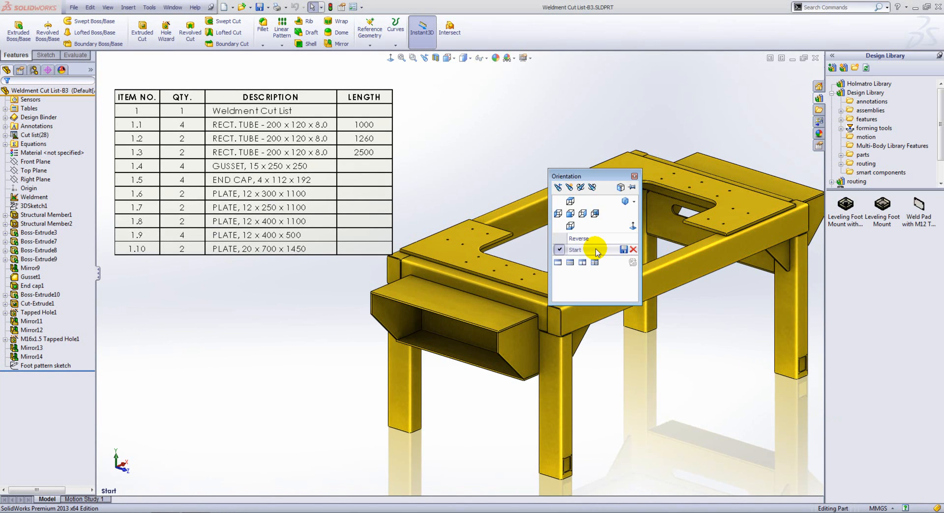
click(592, 239)
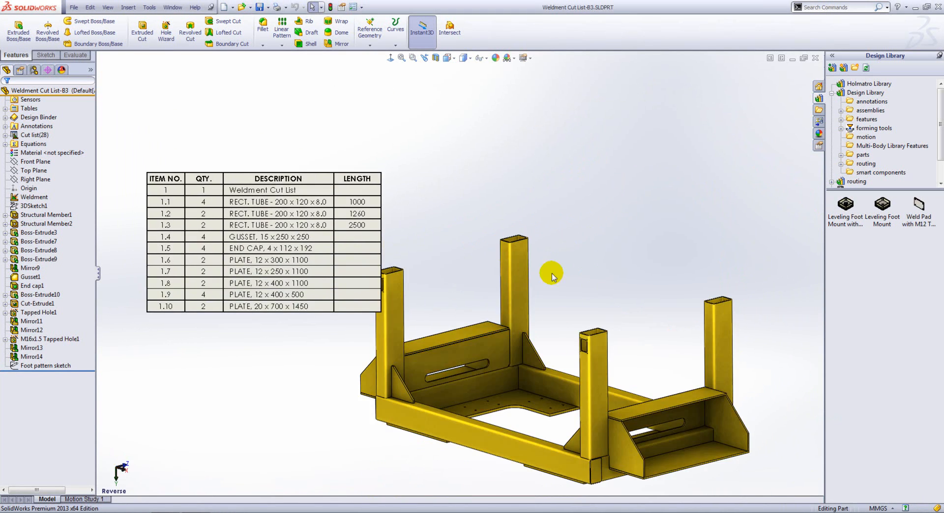
scroll(525, 243, down, 4)
scroll(509, 234, down, 3)
middle_drag(495, 250, 493, 270)
scroll(491, 264, down, 4)
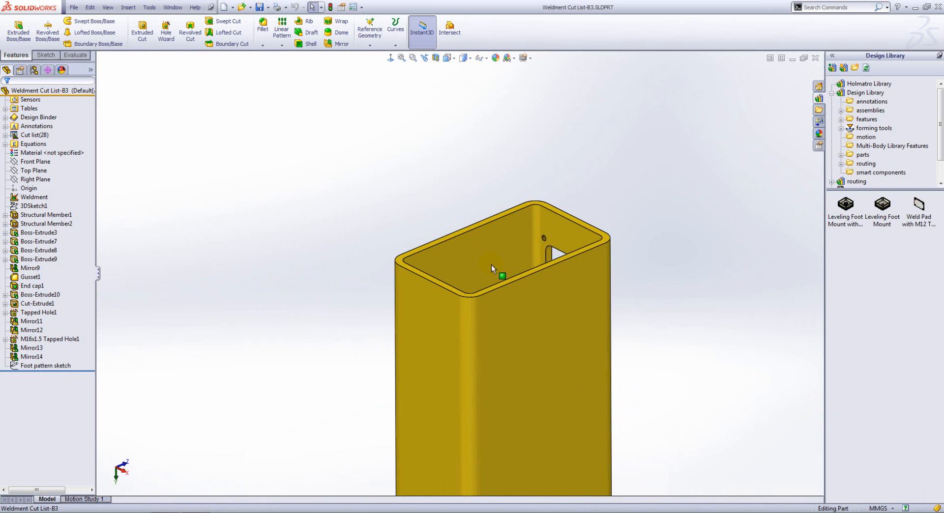
click(883, 209)
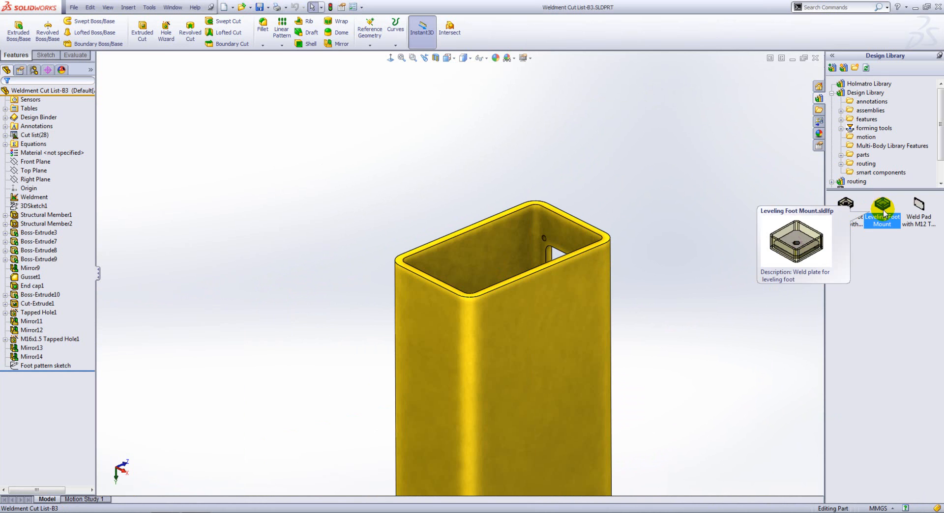
drag(883, 211, 482, 222)
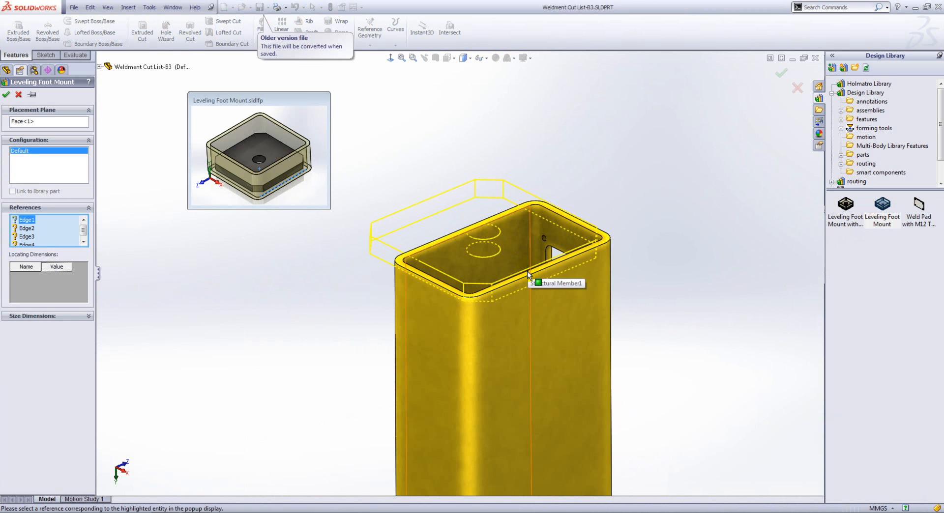
Step: Assign the four inner edges of the leg tube's opening as the mount's edge references
click(527, 270)
click(562, 217)
click(485, 224)
click(441, 281)
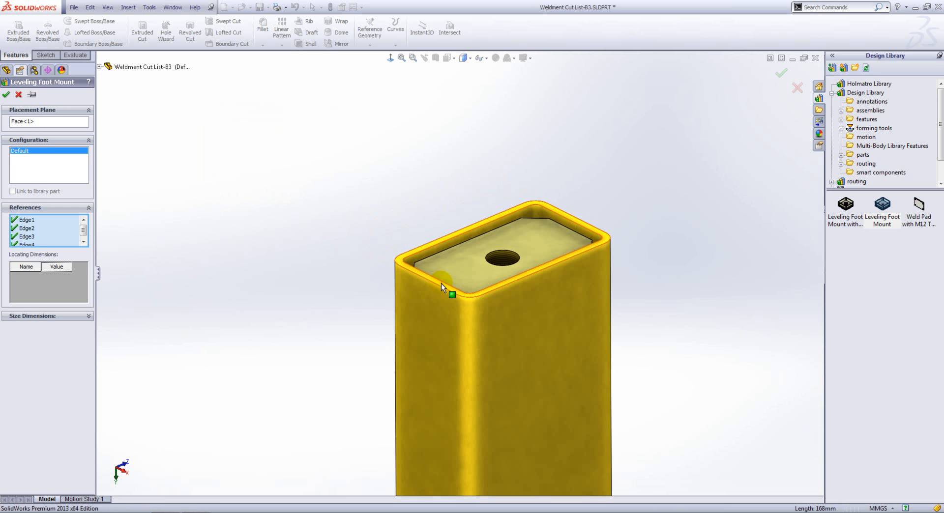
Step: Override the mount's size dimensions, set its Offset to 25 mm and accept the library feature
click(67, 318)
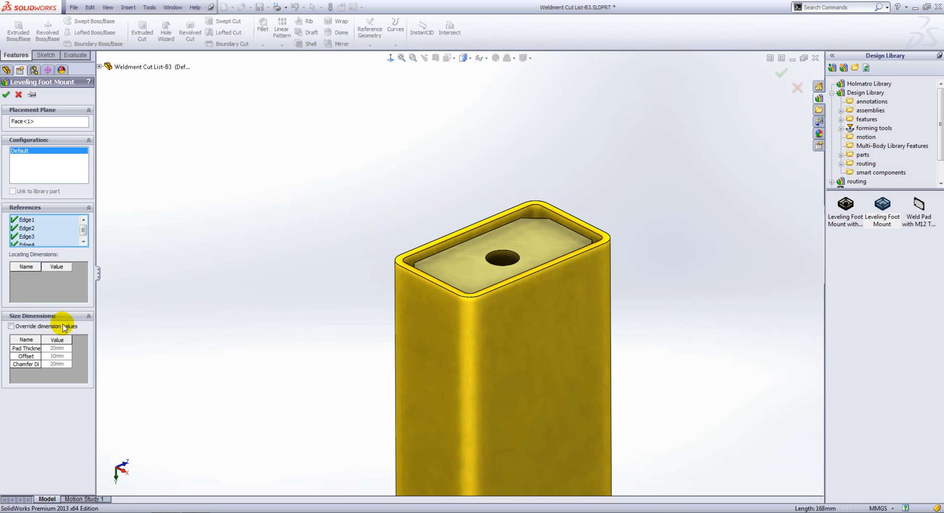
click(11, 326)
click(57, 356)
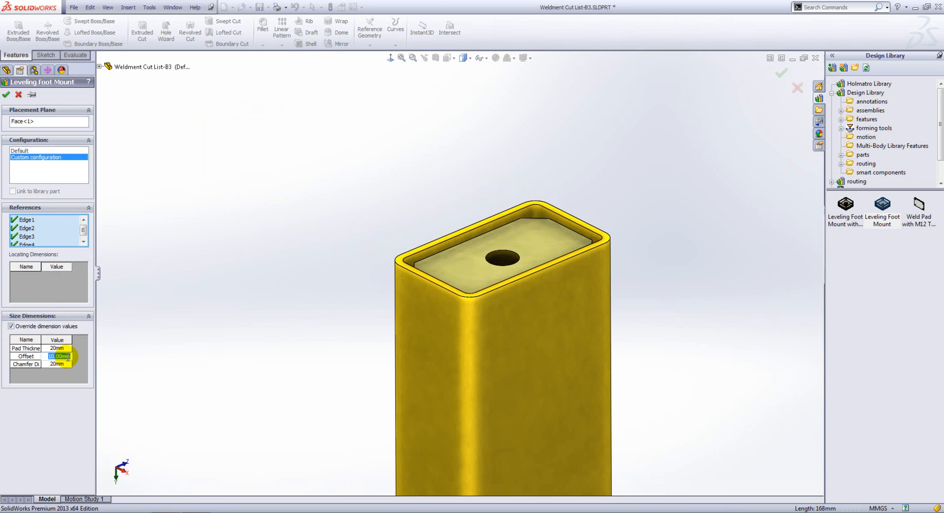
text(2)
key(Return)
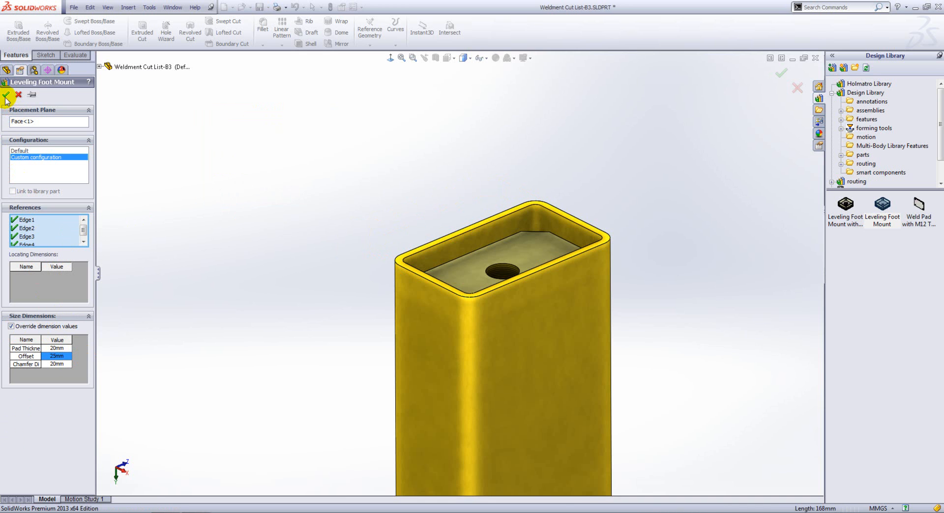
click(6, 95)
Step: Create a sketch driven pattern of the leveling foot mount body on the Foot pattern sketch, using the centroid as reference point
key(f)
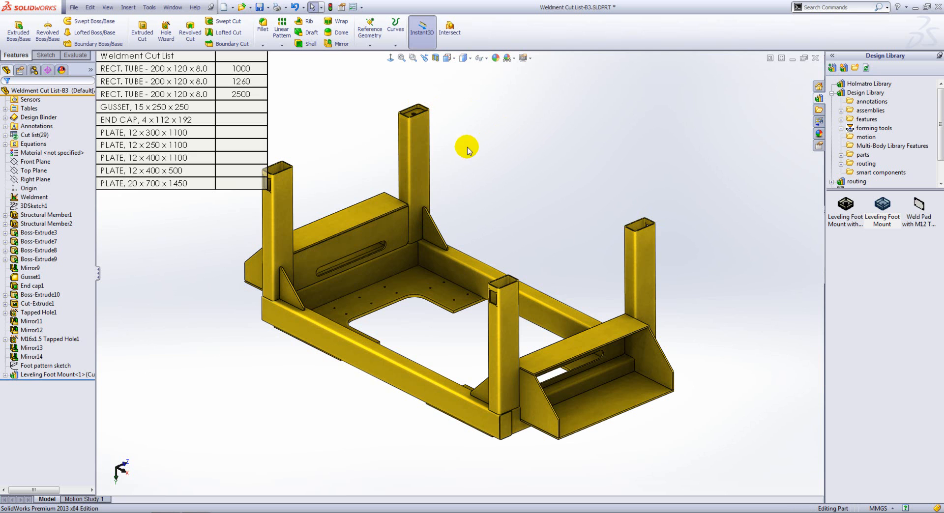
click(64, 367)
key(s)
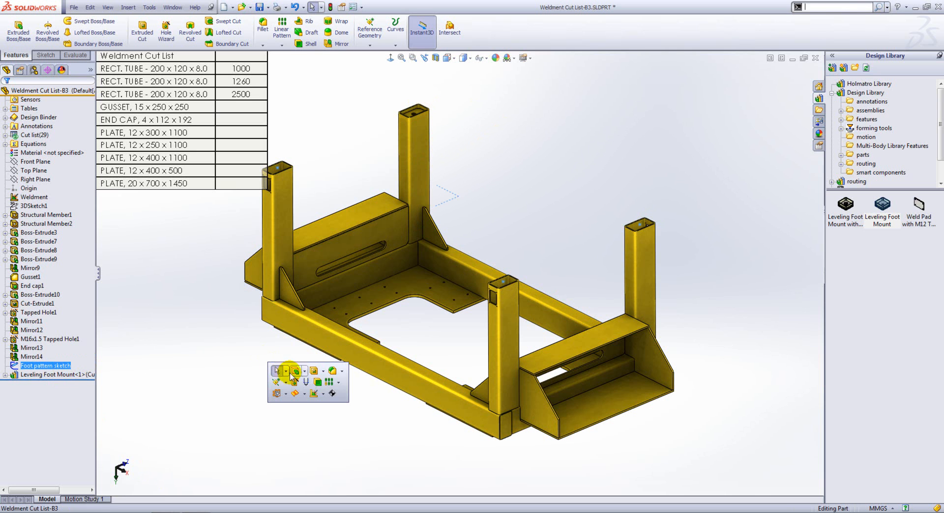
click(338, 382)
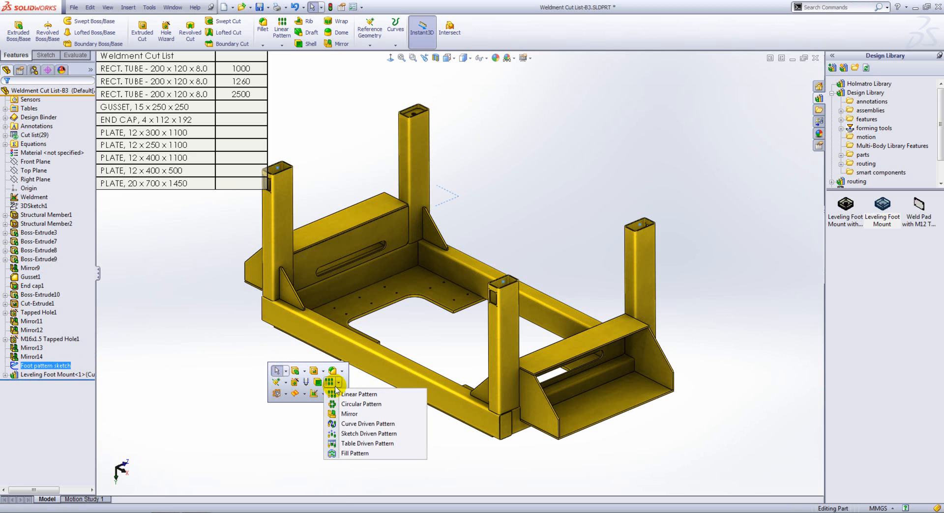
click(349, 434)
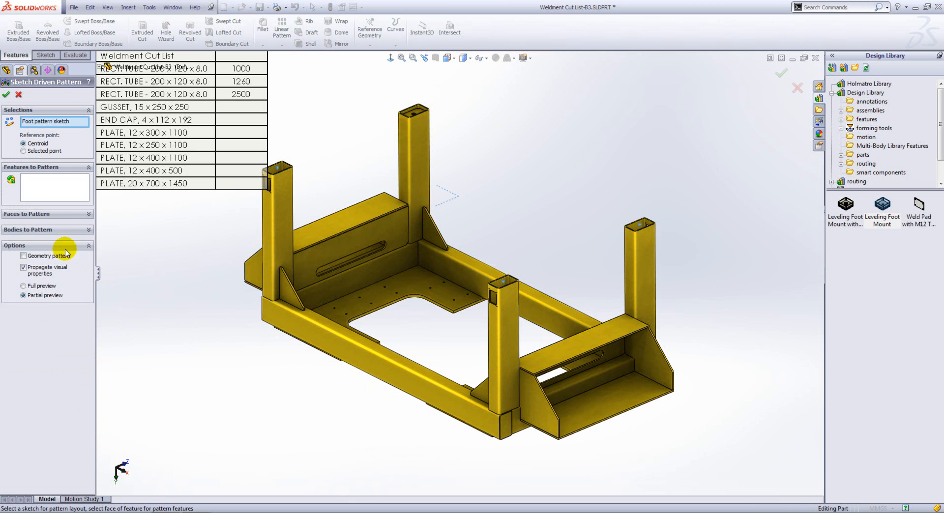
click(59, 231)
click(420, 111)
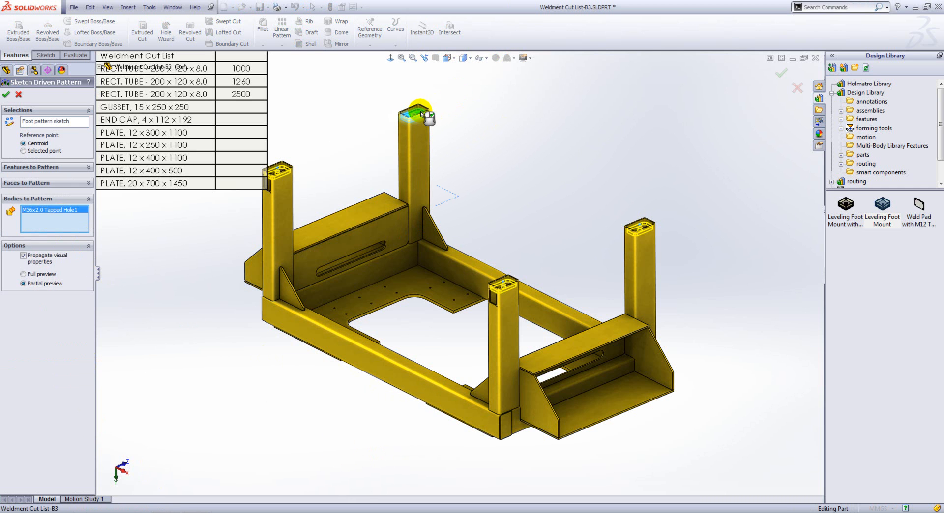
key(Return)
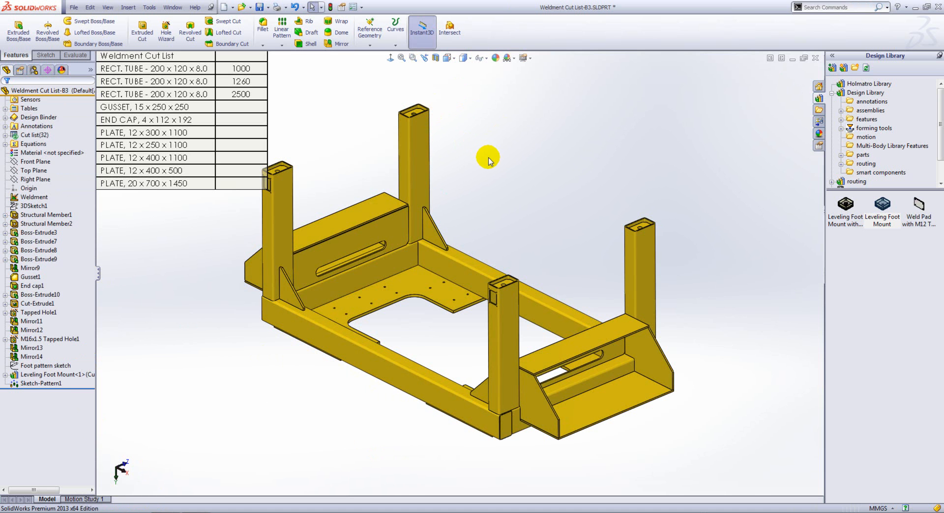
Step: Restore the saved Start view and expand the cut list to examine the added mount bodies
key(space)
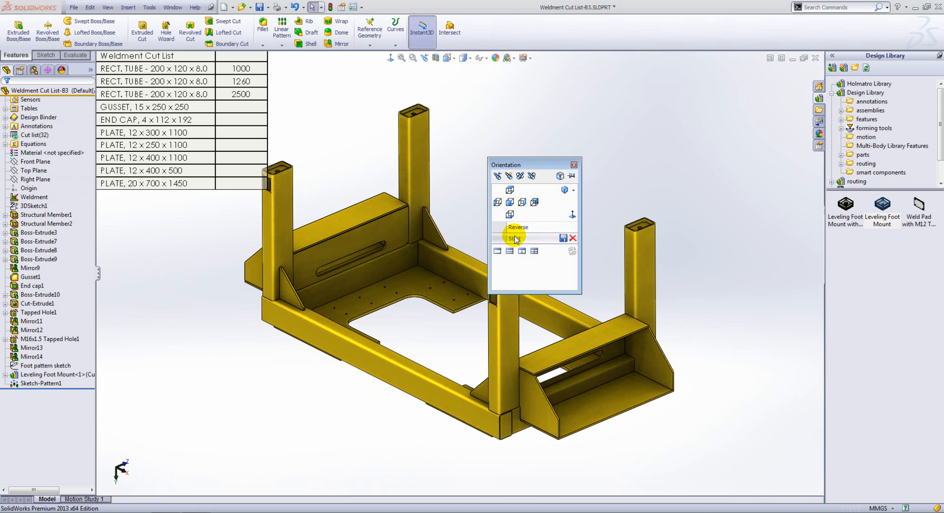
click(514, 238)
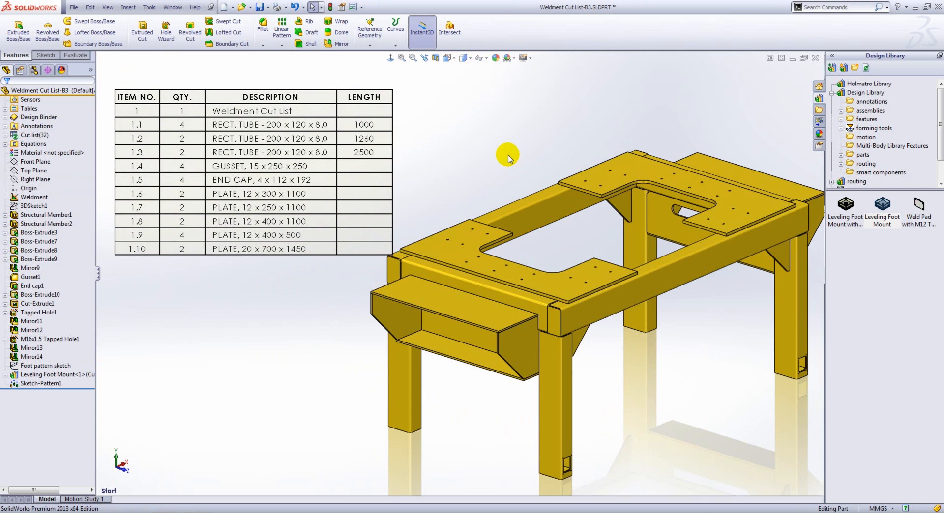
click(5, 136)
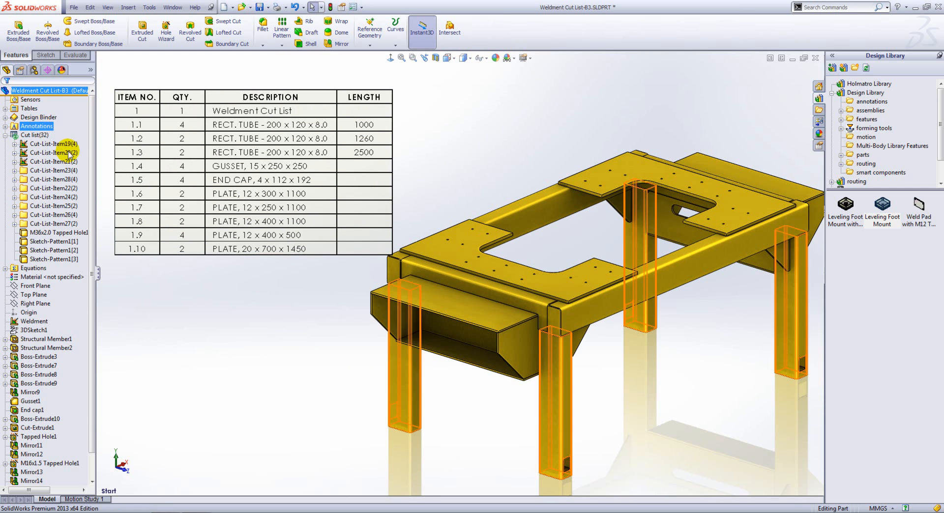
click(64, 233)
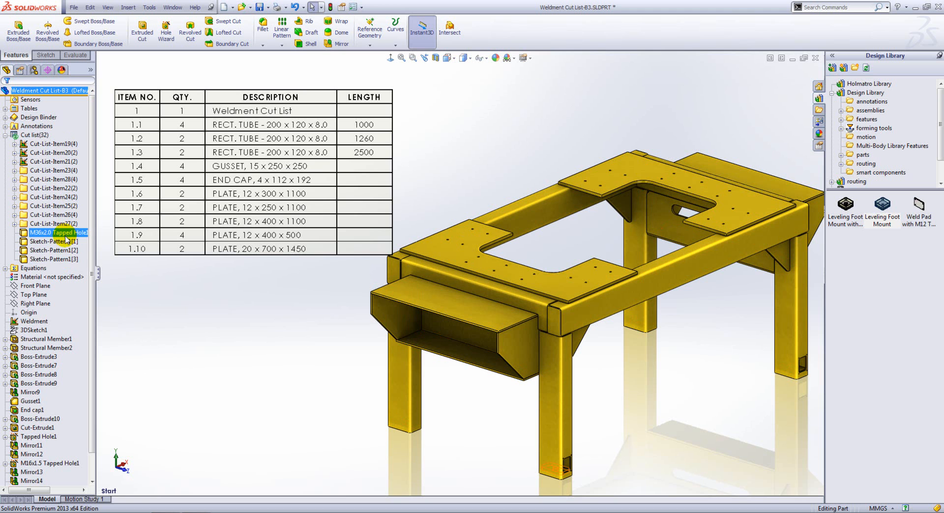
Step: Update the cut list to group the mount bodies and rebuild the part to refresh the weldment cut list table
click(31, 127)
right_click(31, 134)
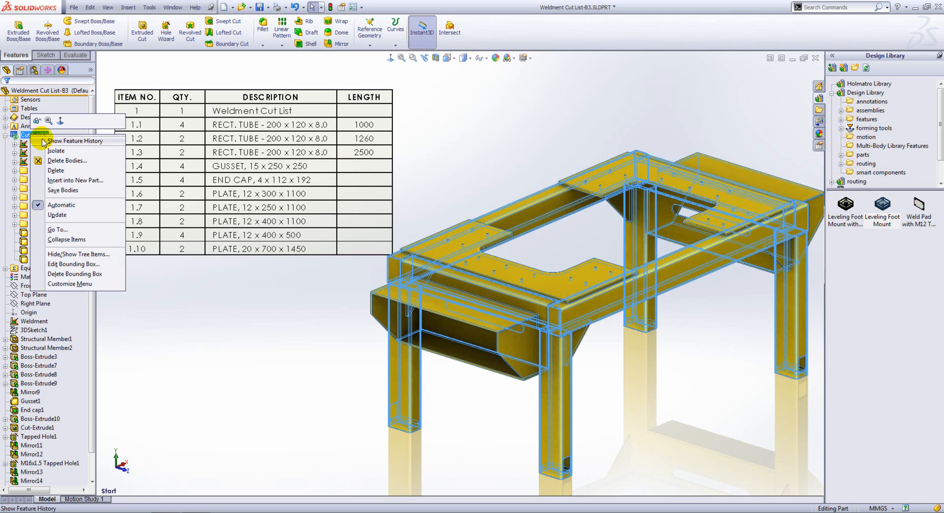
click(57, 215)
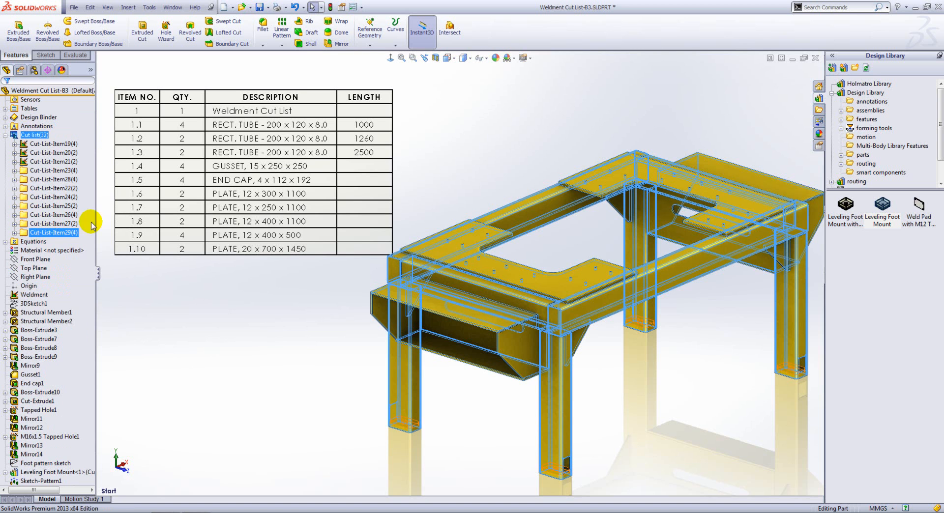
click(428, 178)
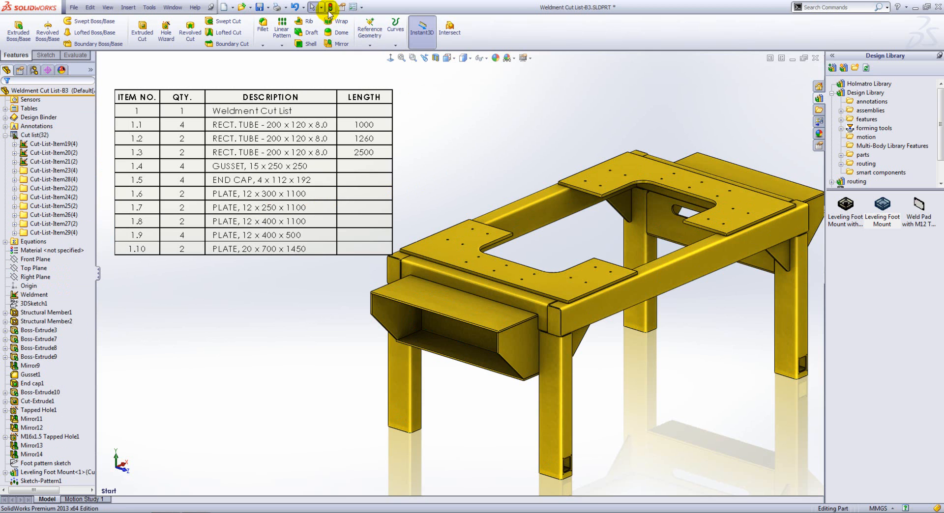
click(244, 225)
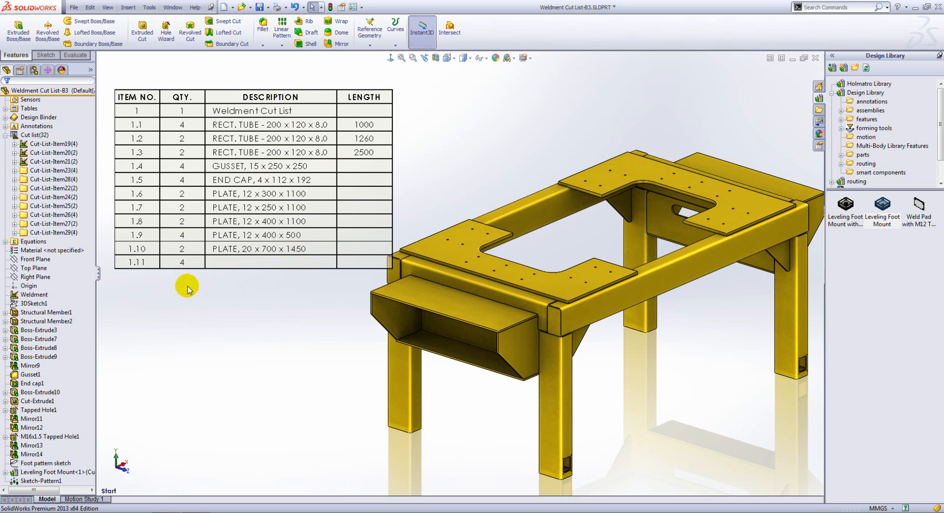
Step: Check the cut list properties of the foot mount item, Cut-List-Item29, without changing them
click(69, 234)
right_click(68, 238)
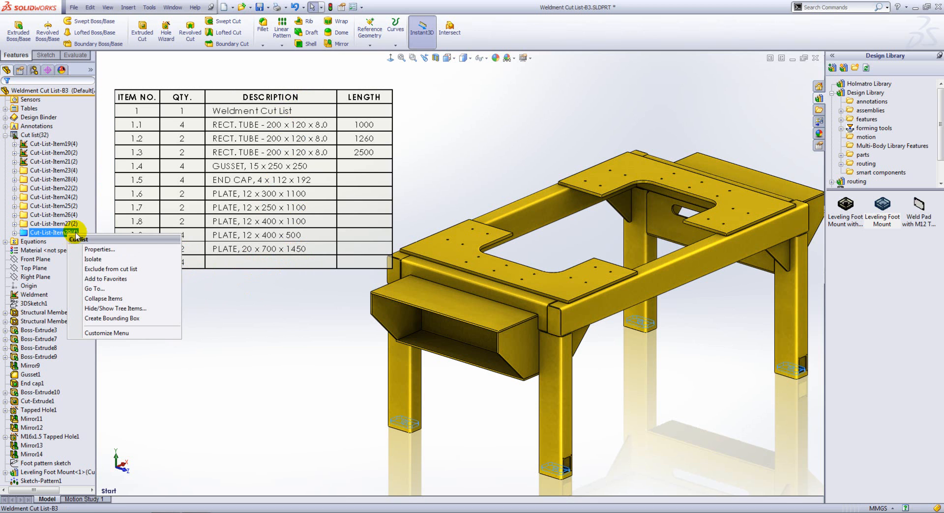
click(93, 248)
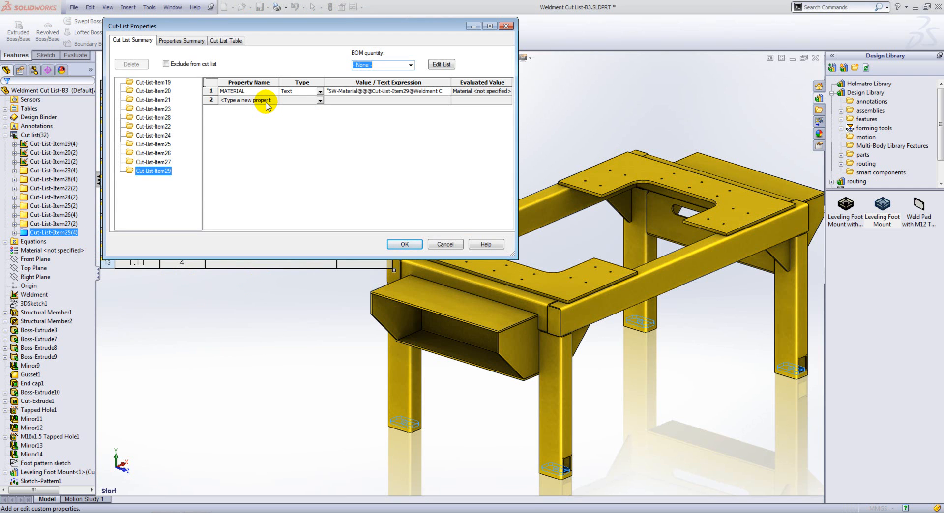
click(455, 244)
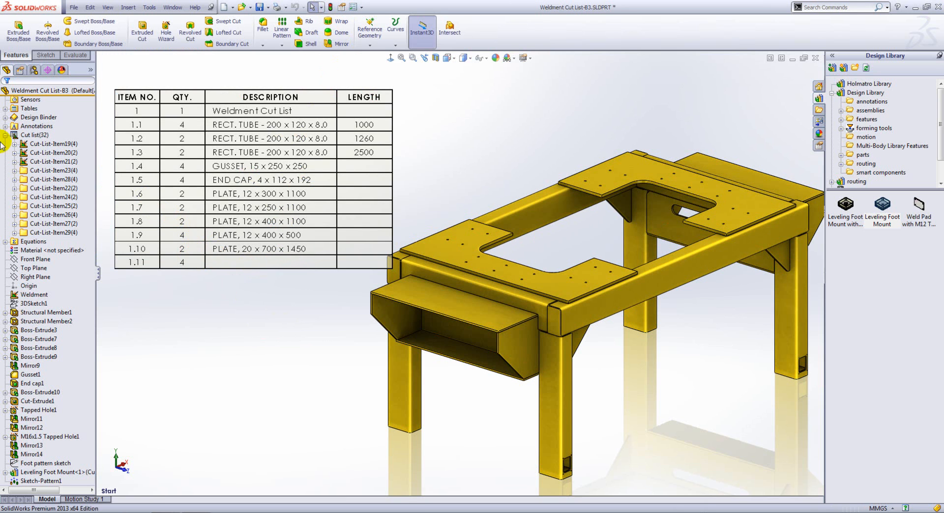
Step: Create bounding boxes for the whole cut list, checking Cut-List-Item29's properties, and rebuild the part to refresh the table
right_click(38, 134)
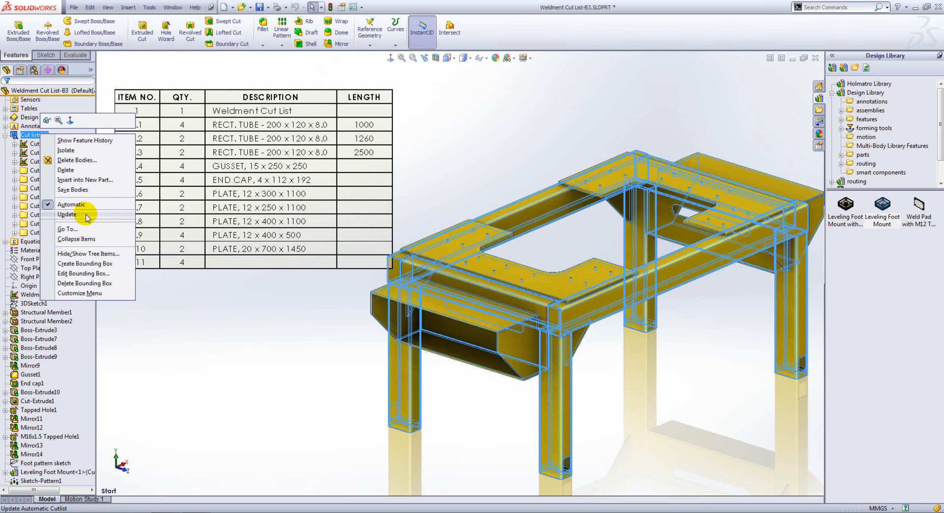
click(82, 264)
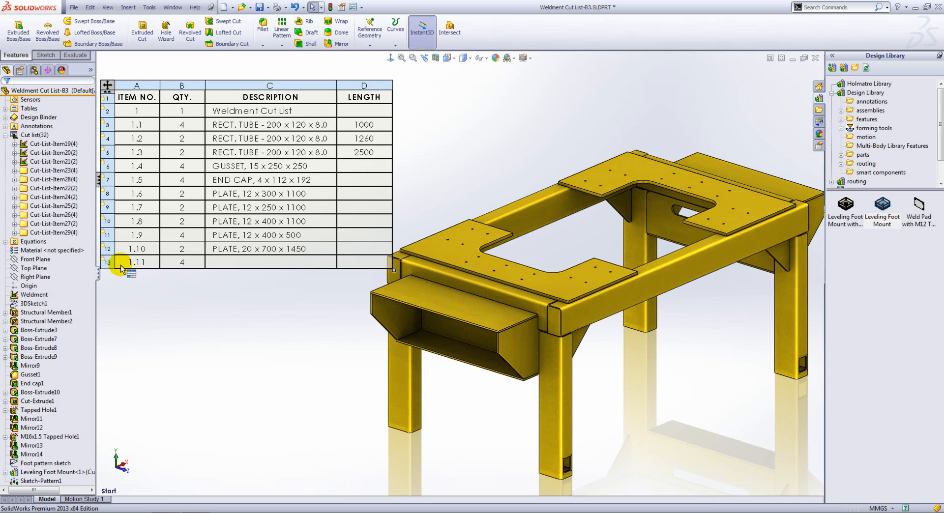
right_click(59, 234)
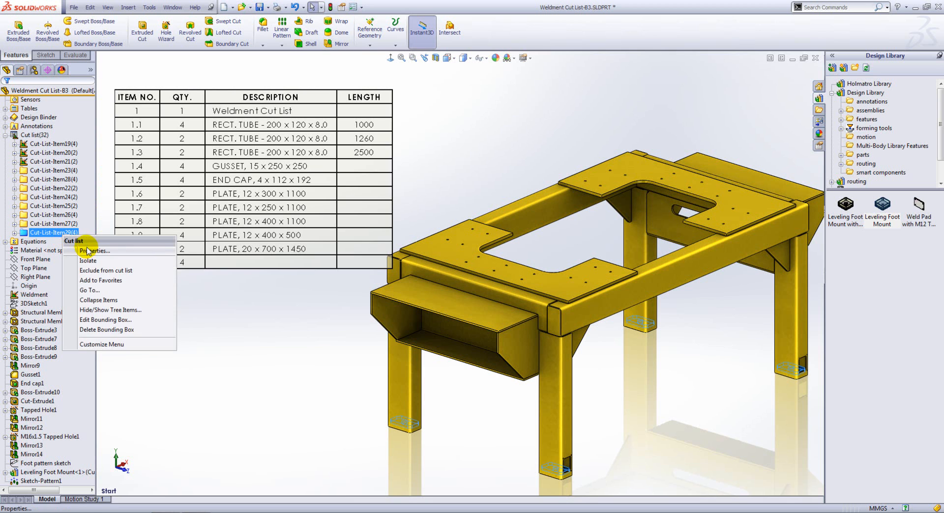
click(89, 249)
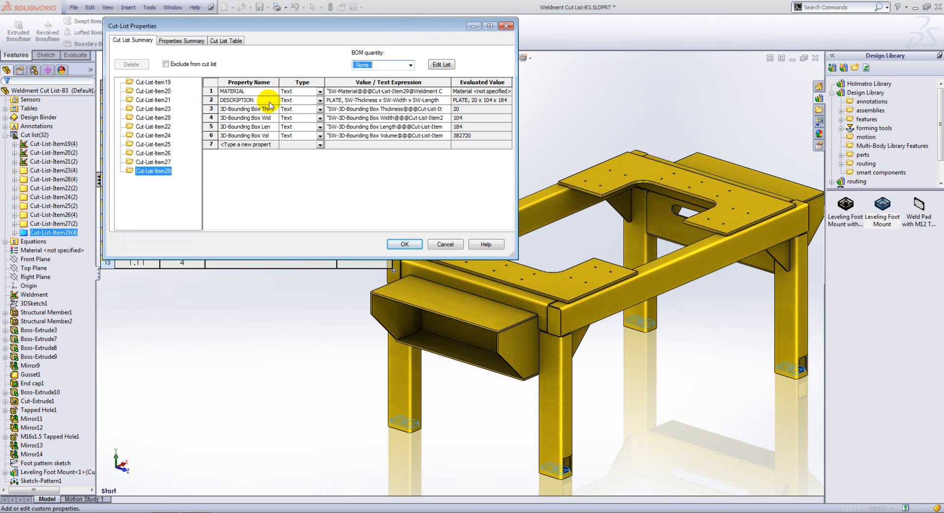
drag(278, 81, 299, 82)
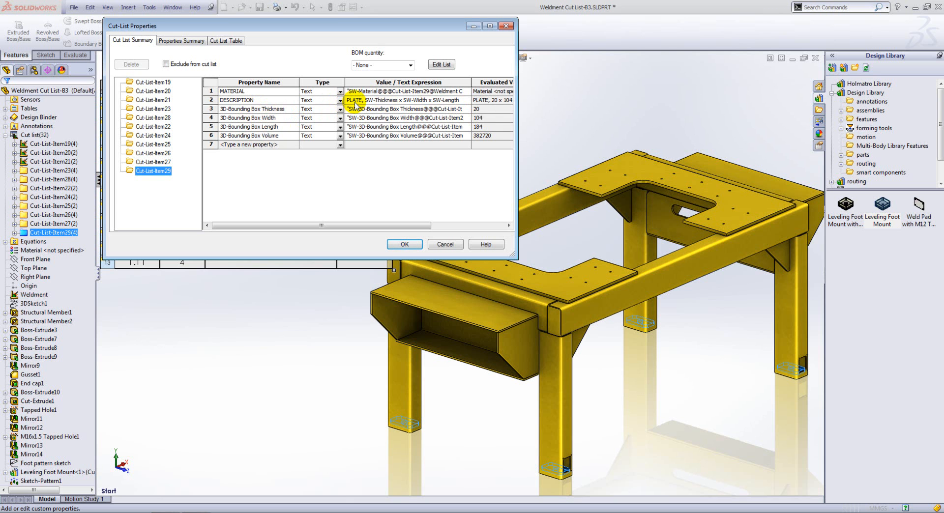
click(404, 245)
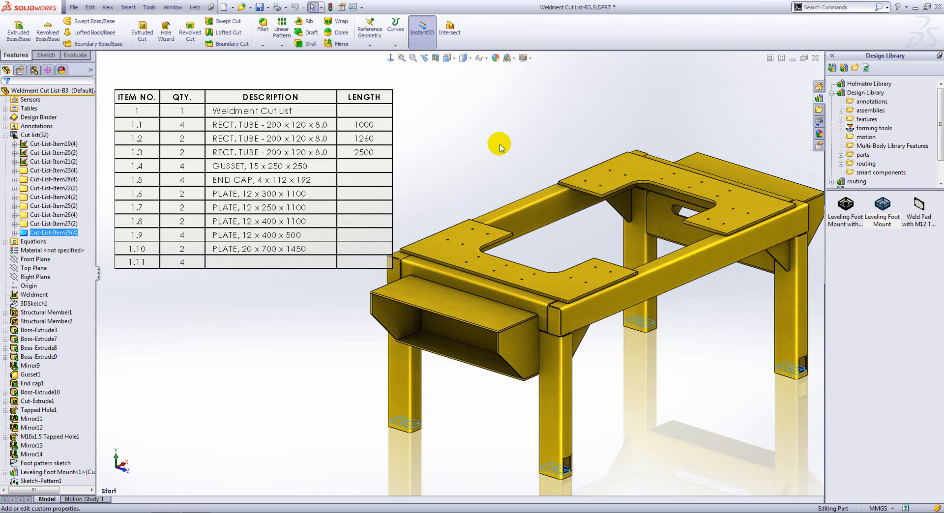
click(331, 7)
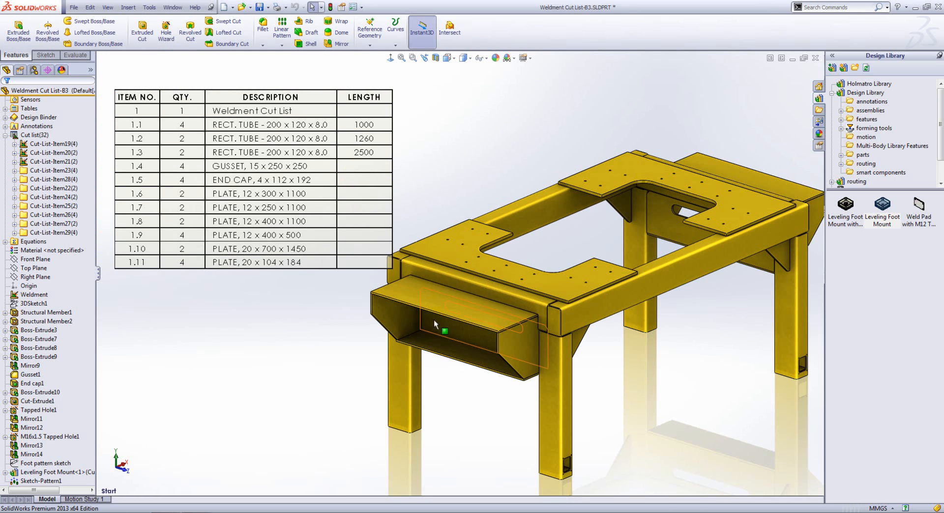
Step: Set the gusset's leg dimension to 400 mm, rebuild the part and update the 3D bounding boxes
middle_drag(449, 407, 512, 371)
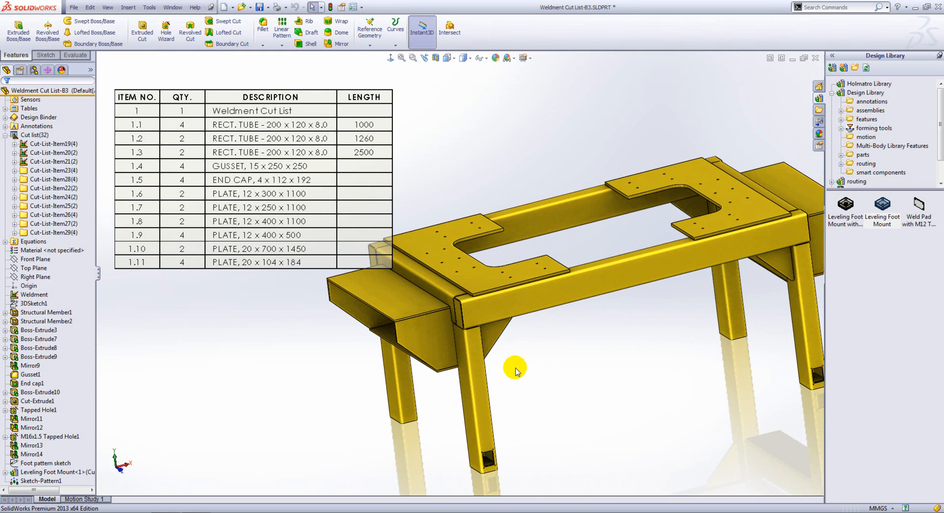
click(497, 334)
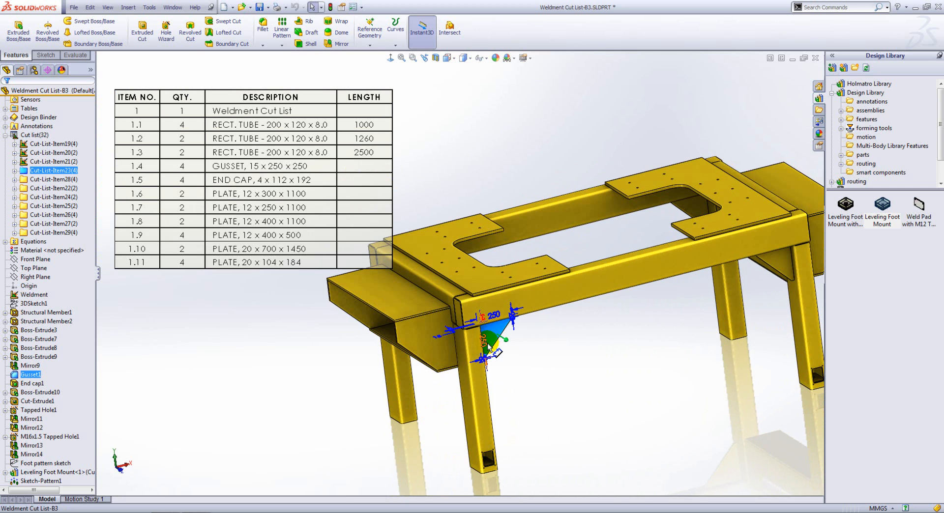
double_click(485, 343)
text(400)
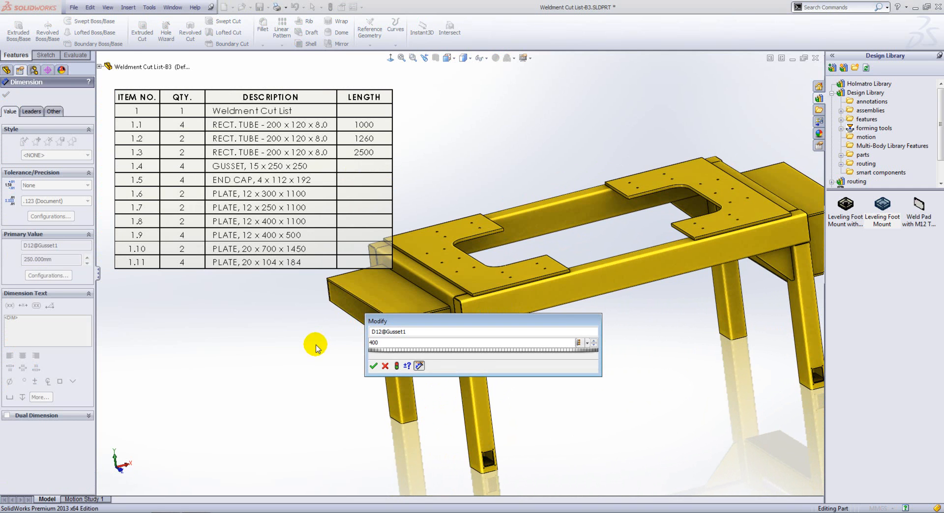
click(373, 366)
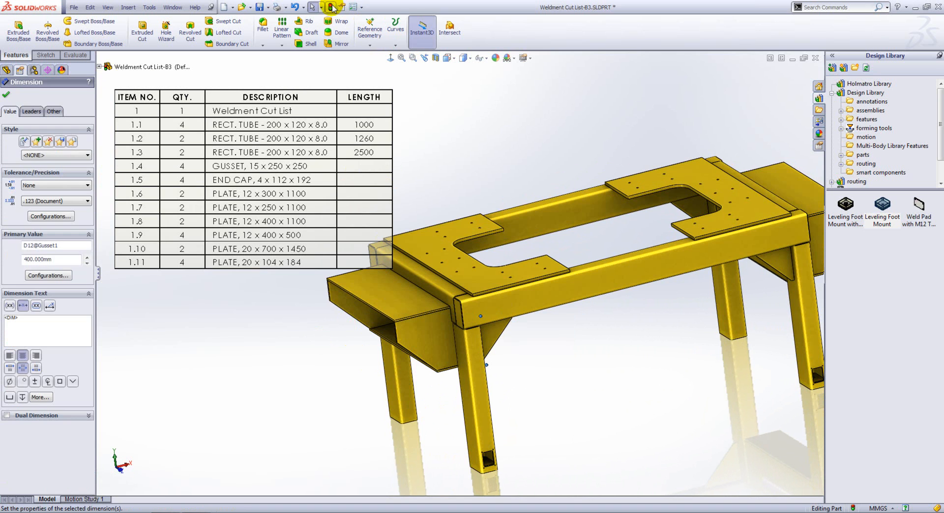
click(331, 7)
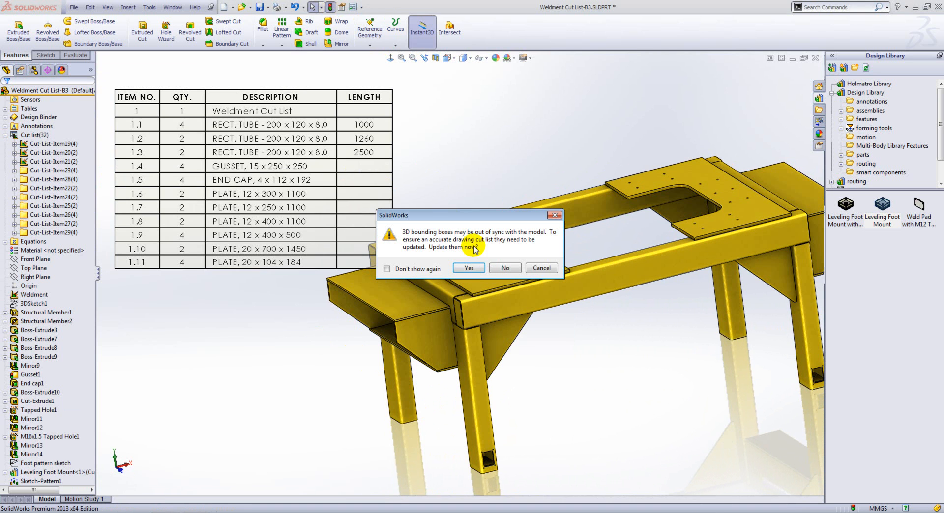
click(467, 268)
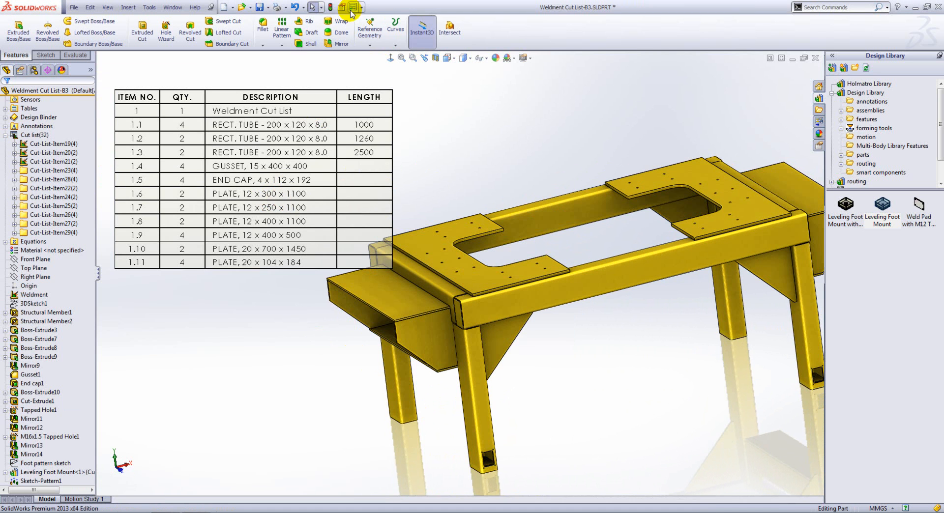
Step: Check the gusset's description in the weldment cut list table and restore the saved Start view
click(269, 185)
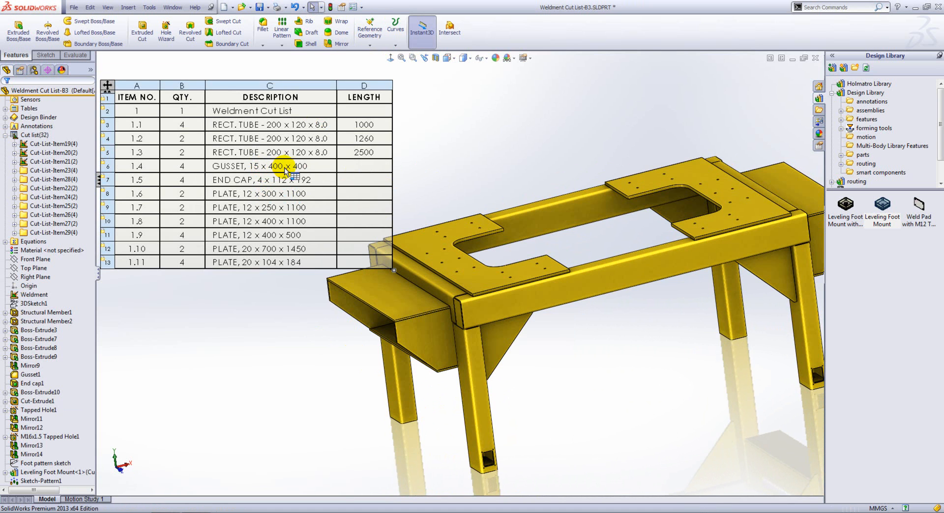
key(Escape)
key(space)
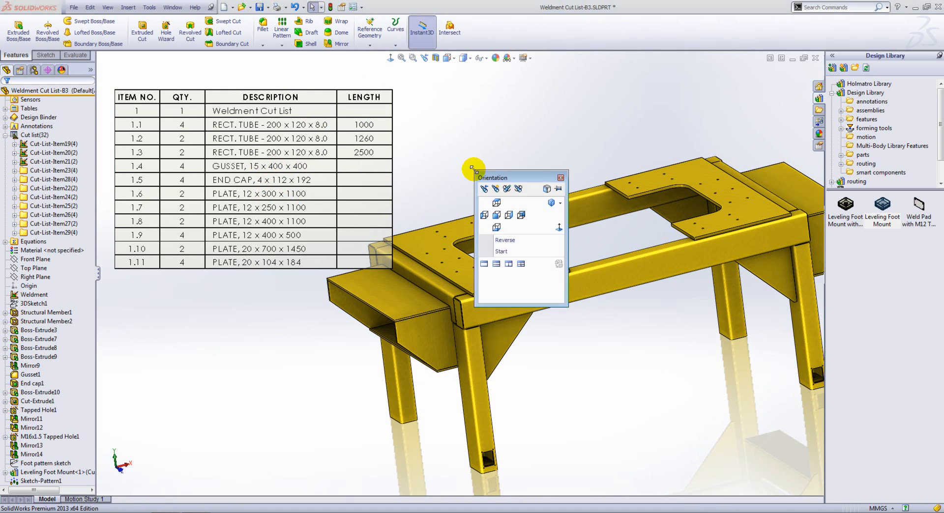
click(509, 251)
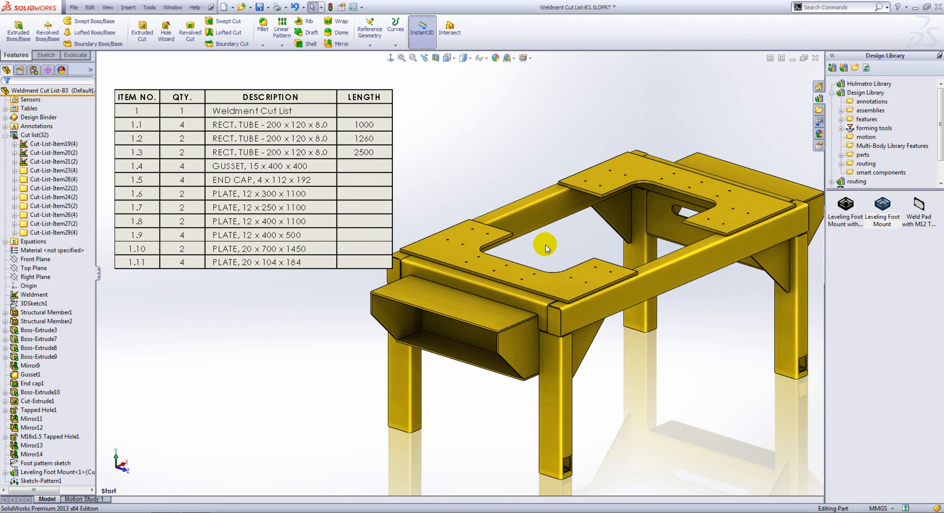
key(space)
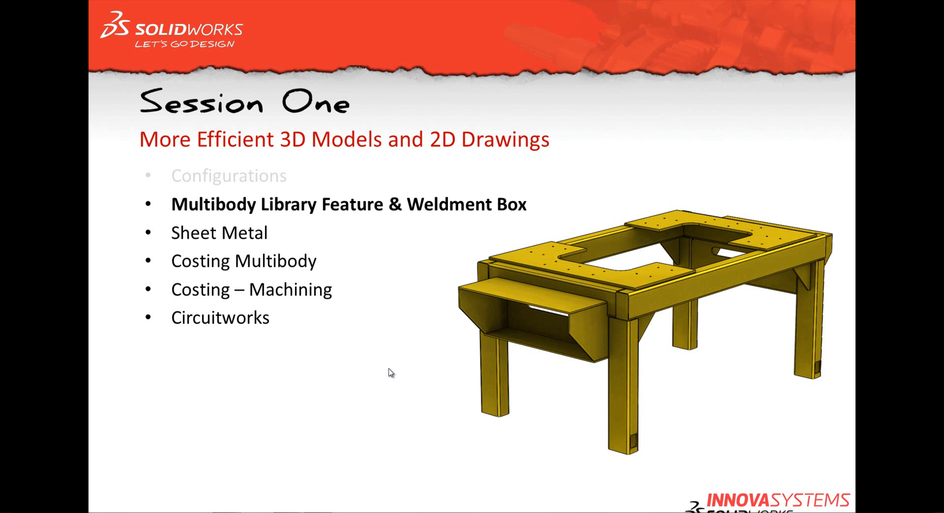
click(418, 354)
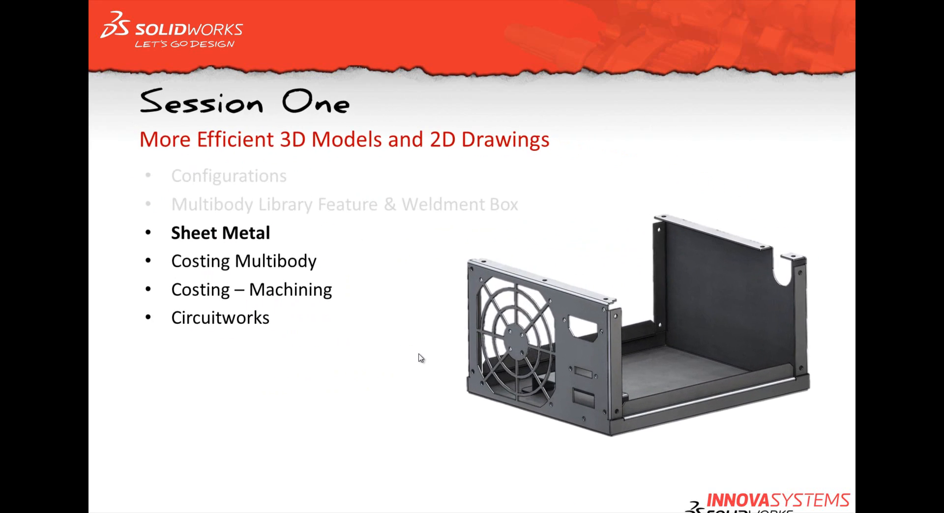
key(super+Tab)
key(super+Tab)
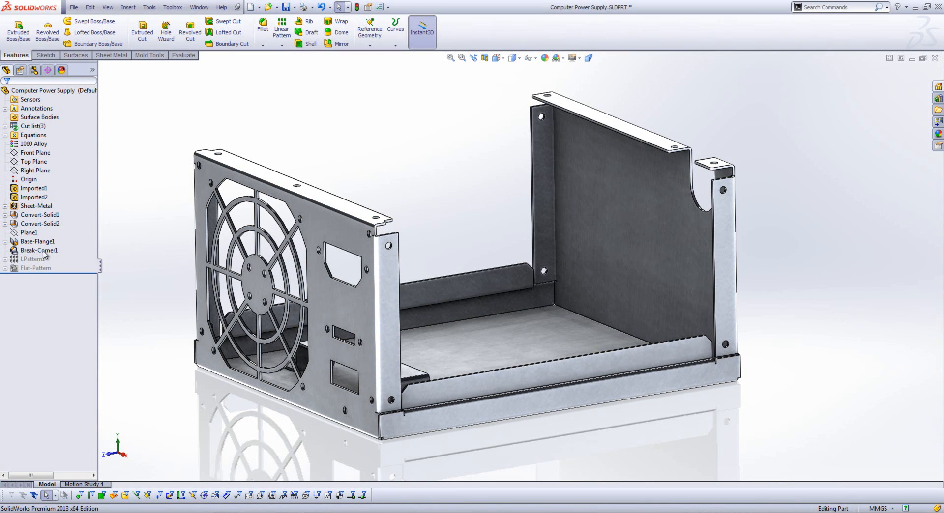
Step: Examine the contents of the Sheet-Metal and Flat-Pattern folders in the Computer Power Supply part, highlighting Sheet-Metal(1)
click(5, 207)
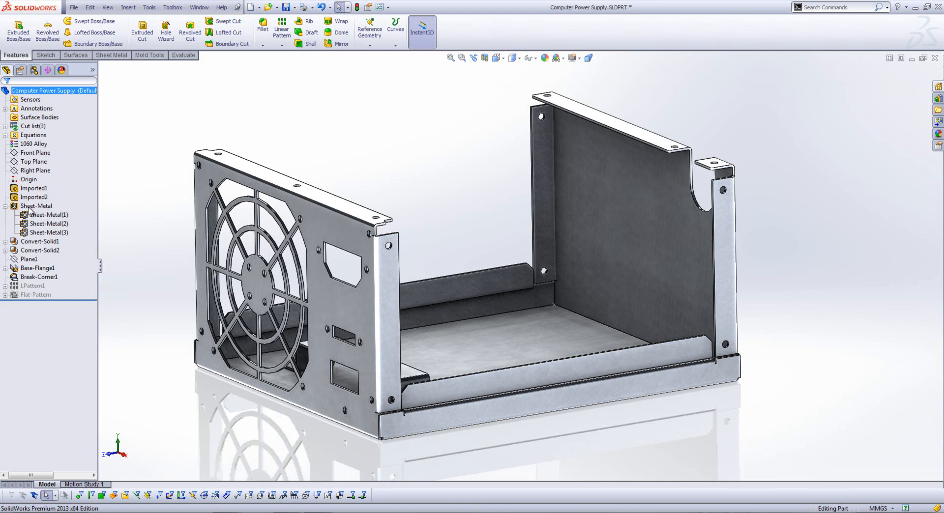
click(44, 215)
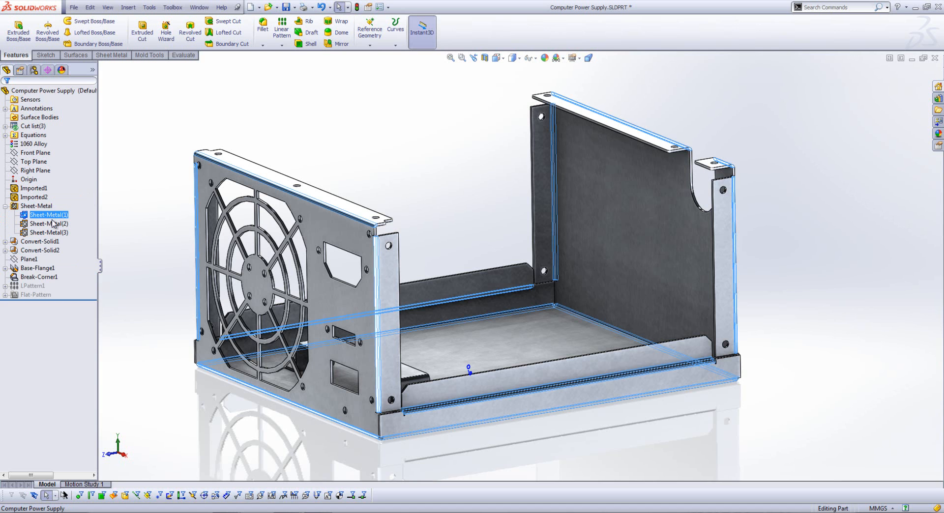
click(5, 207)
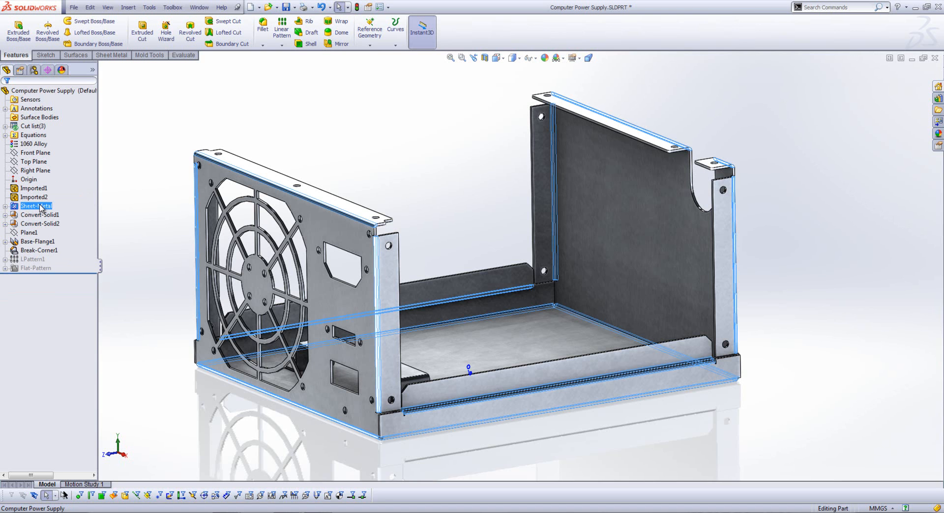
click(132, 218)
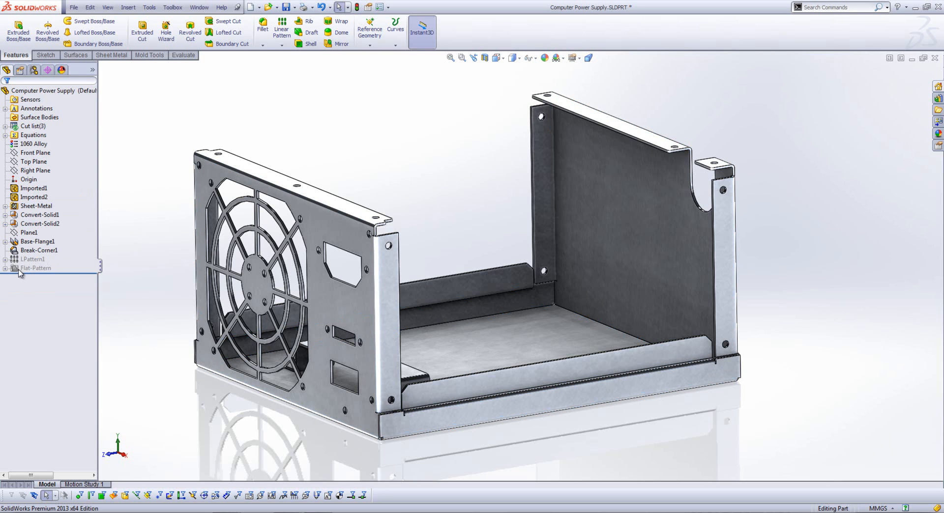
click(5, 268)
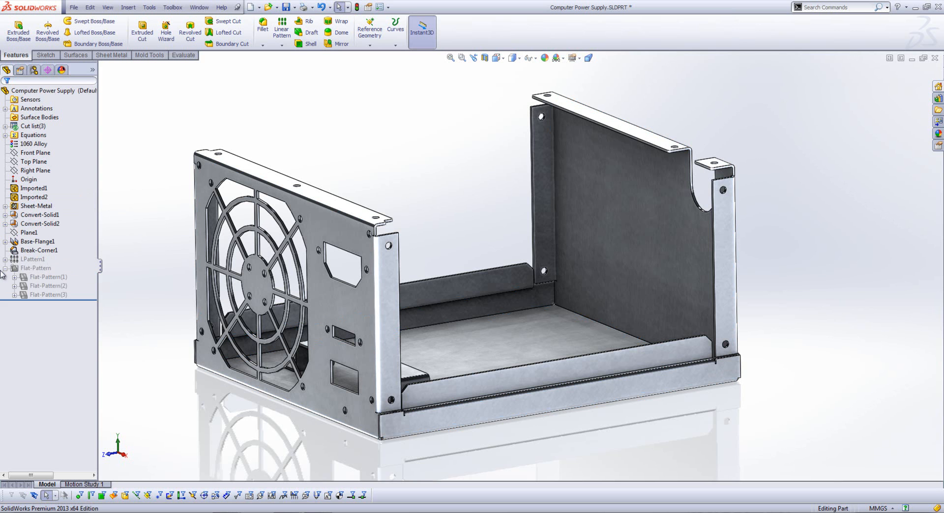
click(4, 268)
Step: Unsuppress the LPattern1 linear pattern and expand the Flat-Pattern folder to check its flat patterns
click(32, 259)
click(76, 241)
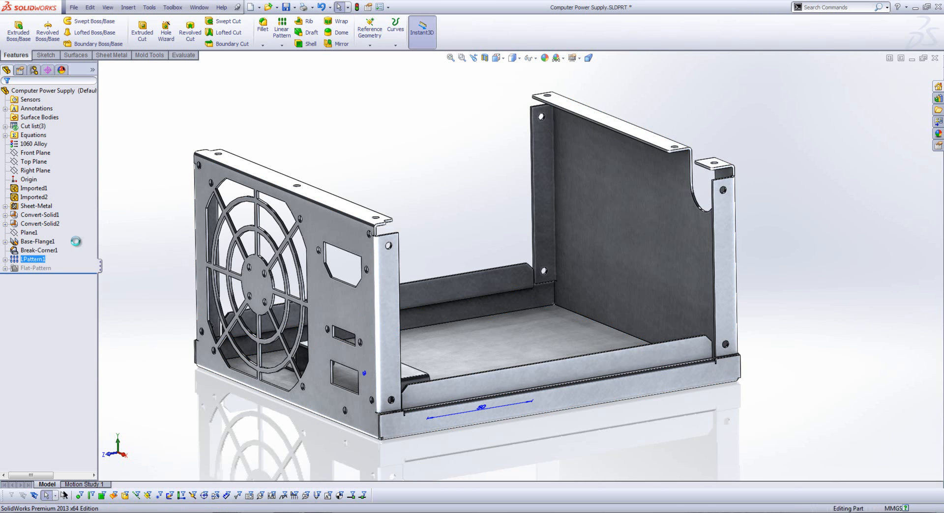
click(5, 269)
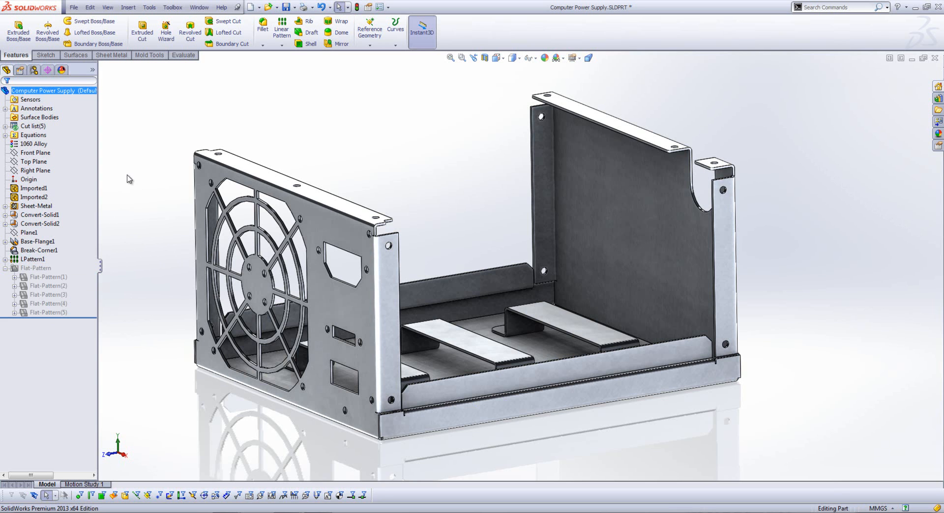
Step: Edit FormTool1 in the louver_insertion_point part, place its insertion point coincident with the origin and accept the form tool
click(204, 9)
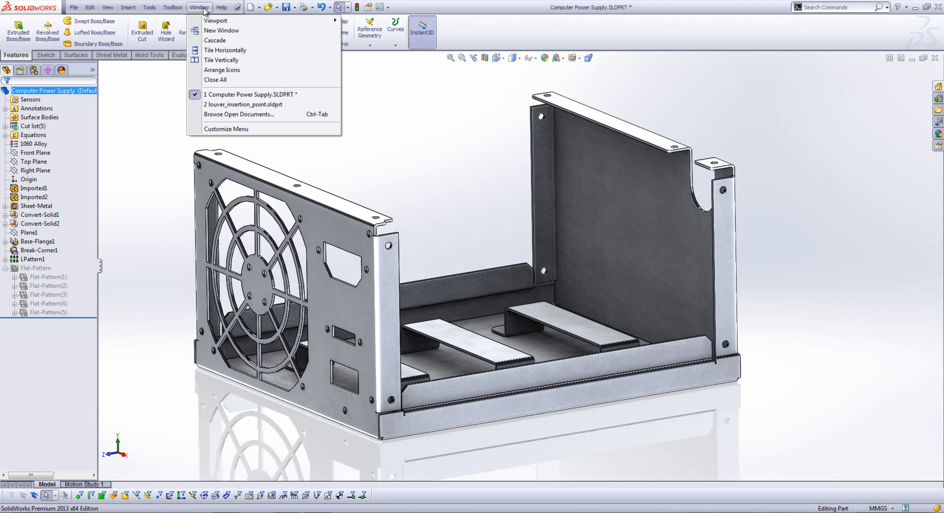
click(294, 104)
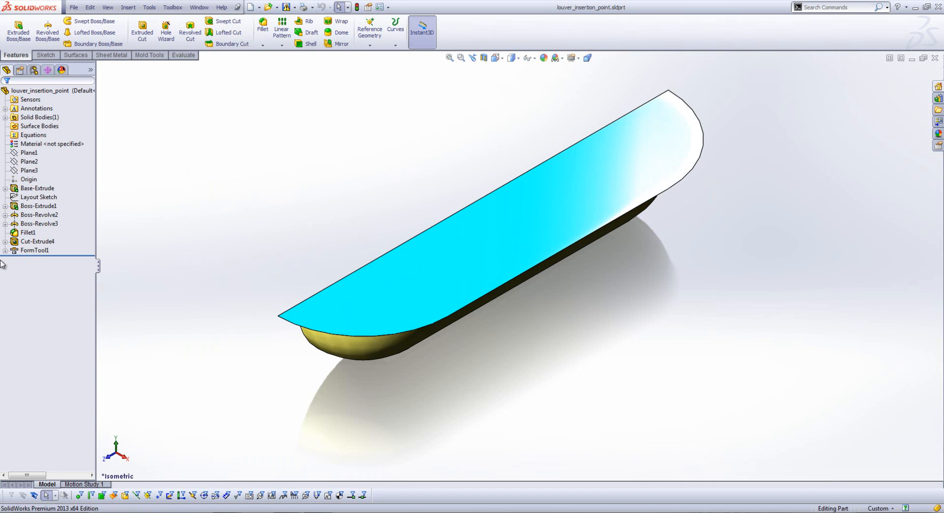
right_click(29, 250)
click(28, 225)
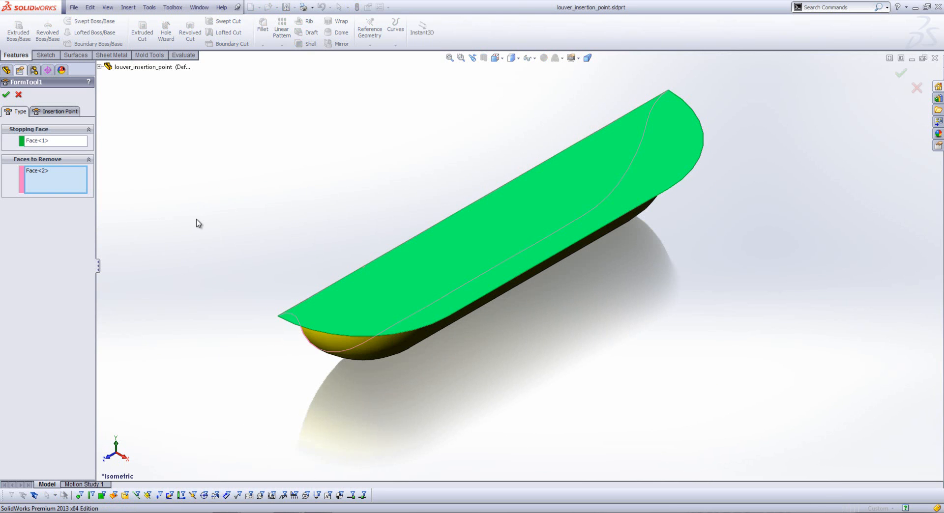
click(68, 113)
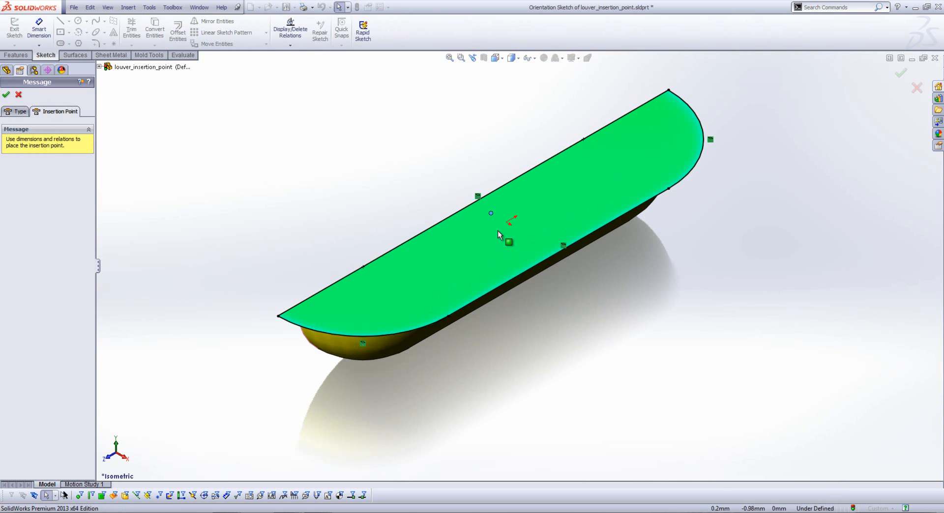
click(491, 214)
drag(491, 214, 507, 224)
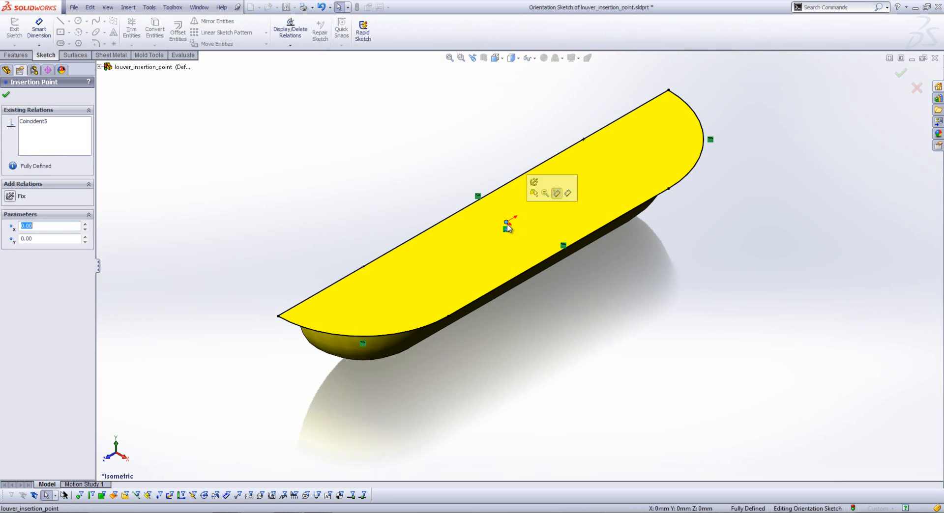
click(467, 183)
click(899, 78)
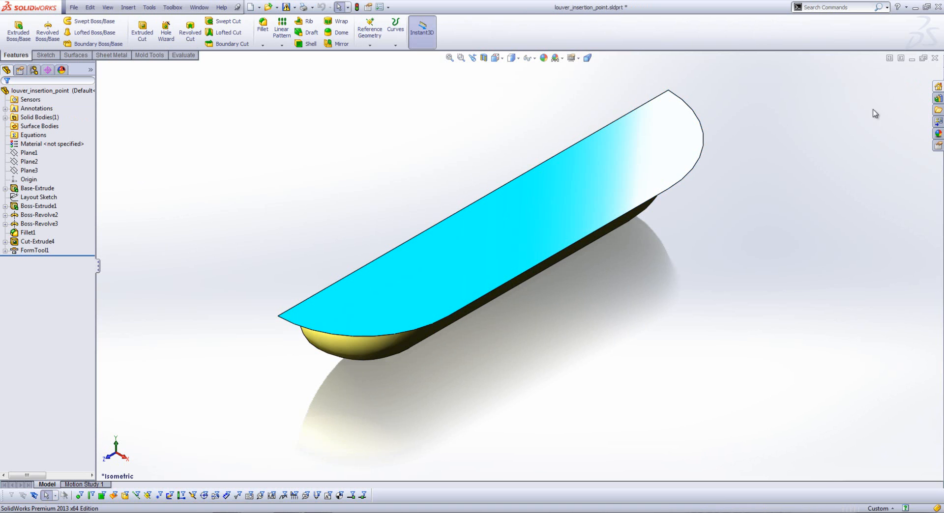
Step: Return to the Computer Power Supply part and open the louvers folder of the Design Library's forming tools
key(ctrl+Tab)
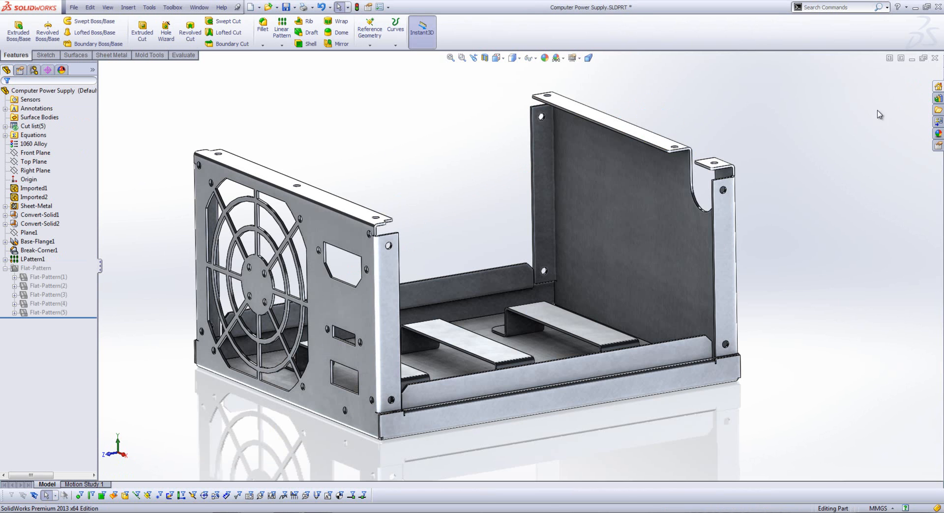
click(938, 98)
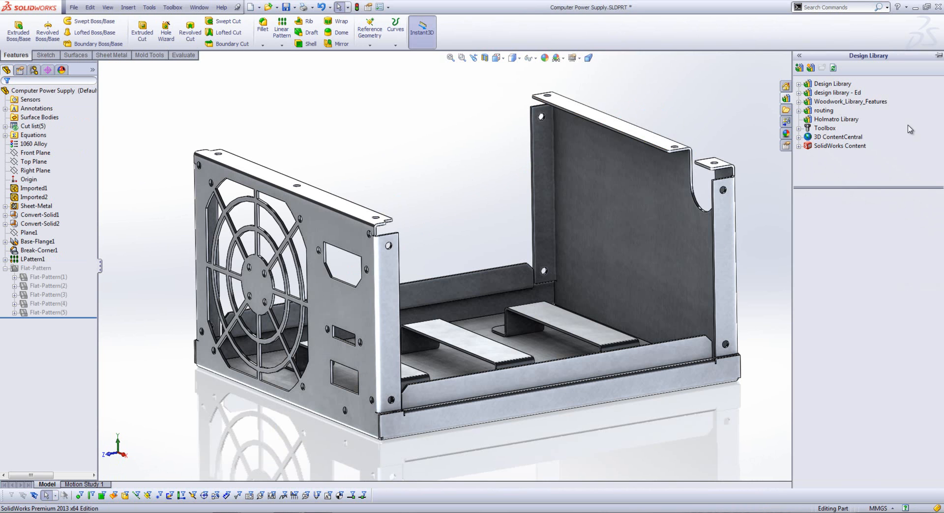
click(827, 86)
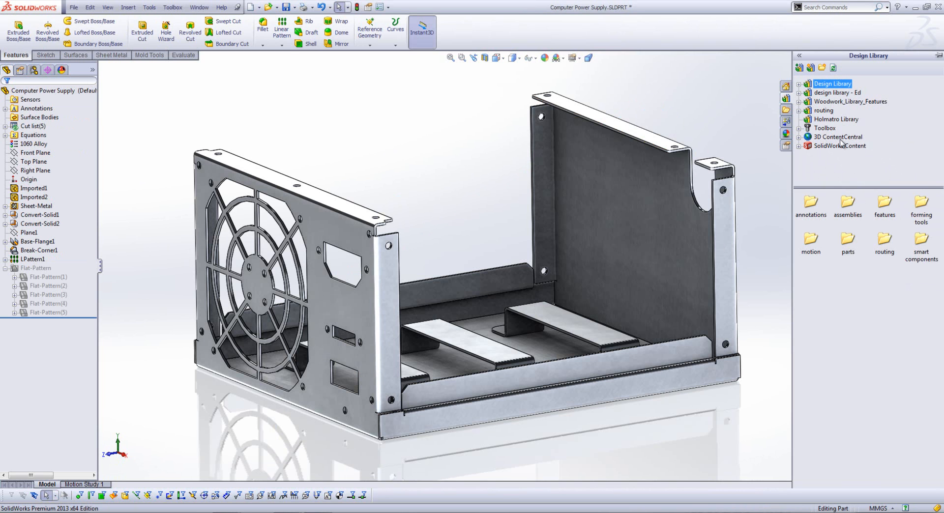
double_click(918, 211)
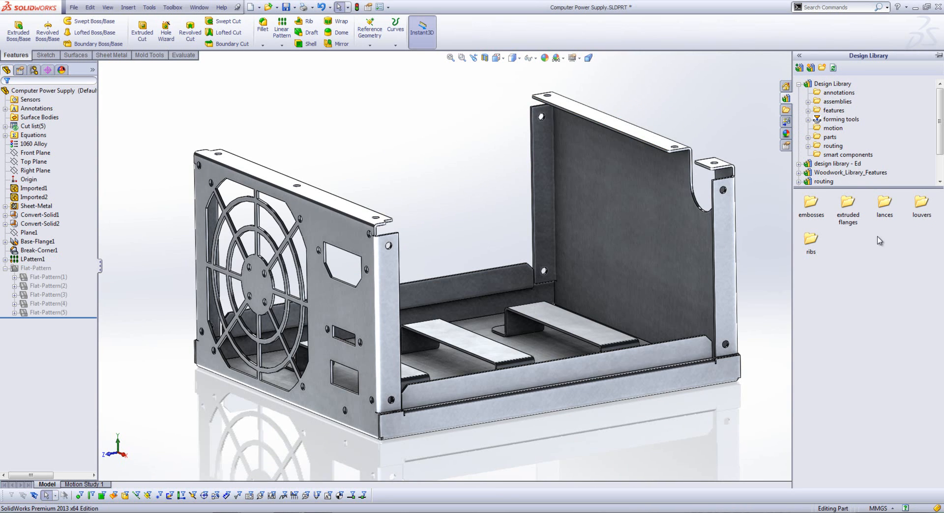
double_click(916, 213)
Step: Place the louver forming tool on the inner face of the back wall, rotated to run vertically and flipped
drag(811, 202, 610, 214)
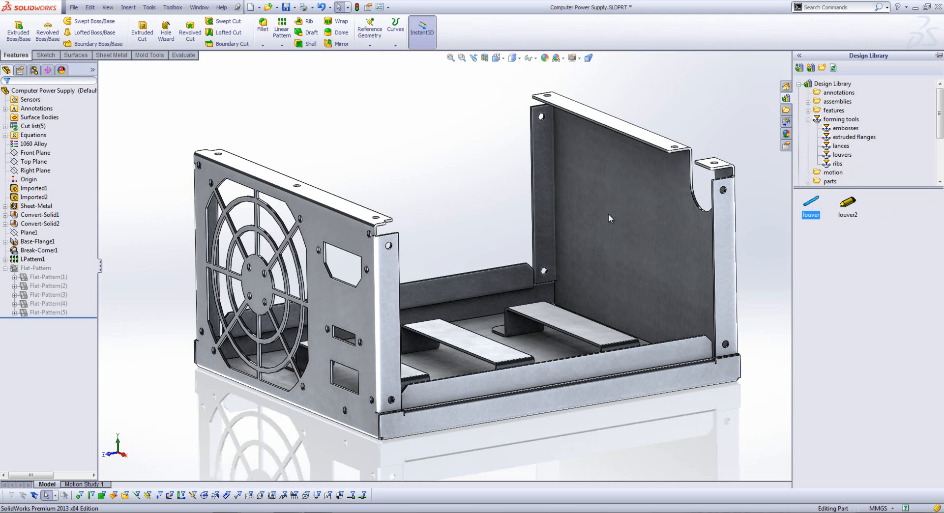
mouse_move(608, 213)
mouse_down()
mouse_move(674, 229)
mouse_move(558, 196)
mouse_move(599, 206)
mouse_move(591, 210)
mouse_up()
key(Right)
key(Tab)
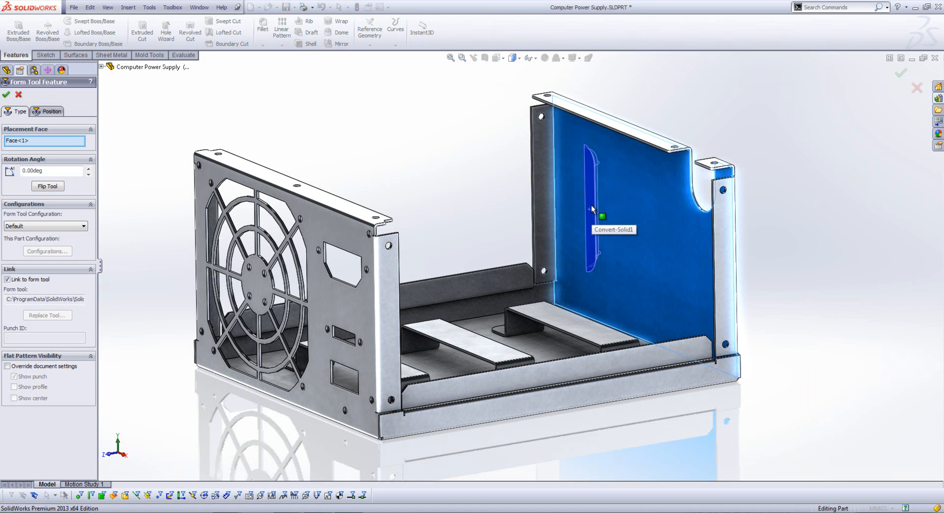
Step: Add two more louver instances in a row beside the first on the same face and accept the form tool feature
click(47, 111)
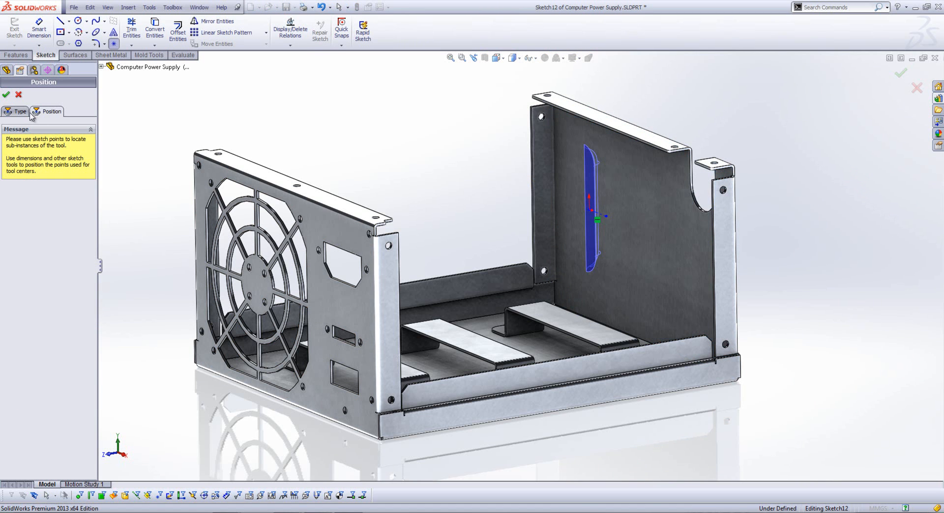
click(621, 223)
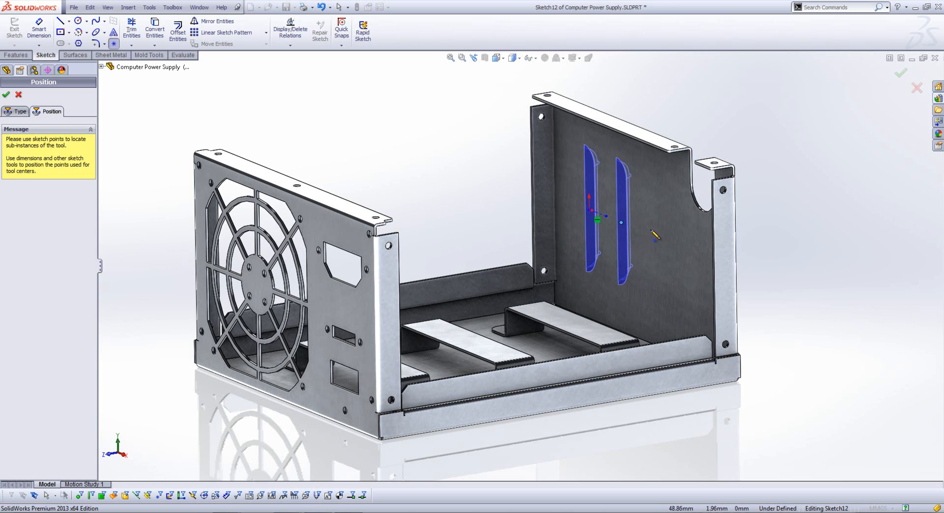
click(653, 236)
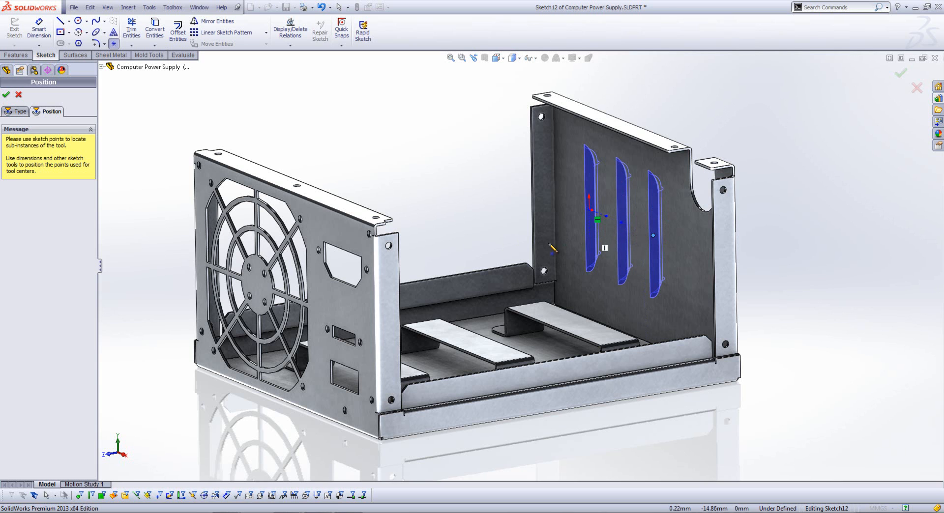
click(7, 95)
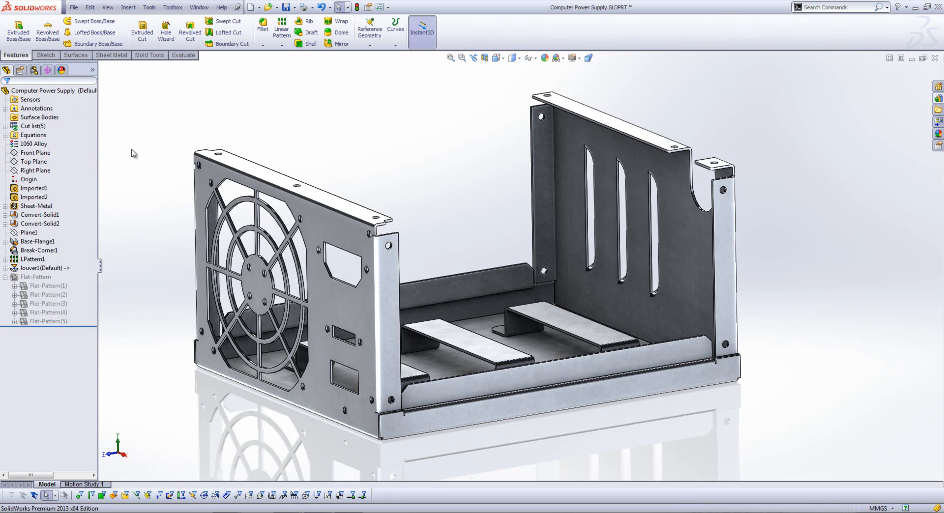
Step: Open the drawing of the Computer Power Supply part and examine its flat pattern view closely
right_click(52, 91)
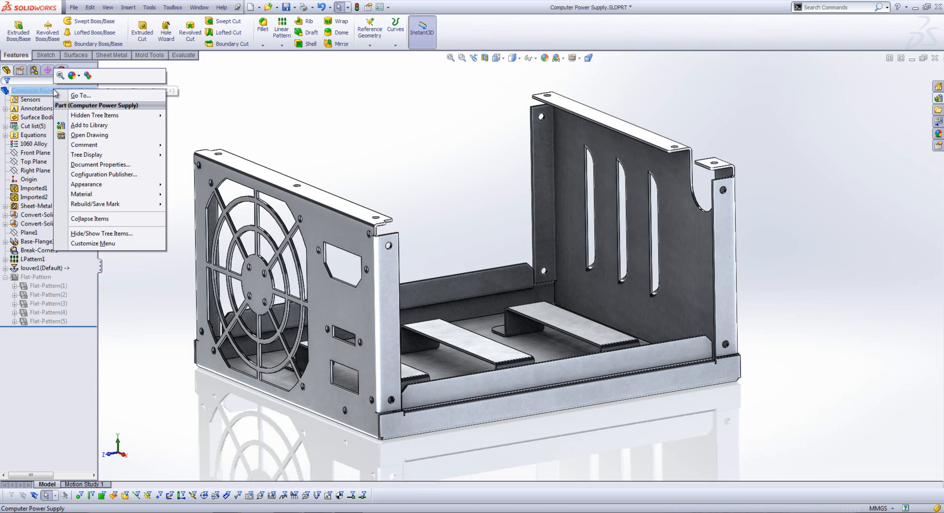
click(90, 137)
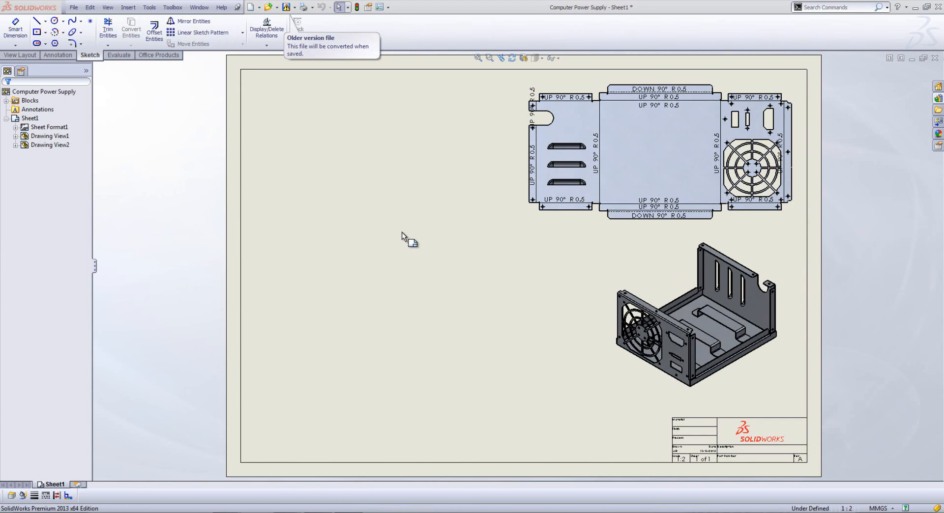
scroll(742, 113, down, 5)
middle_drag(614, 259, 536, 320)
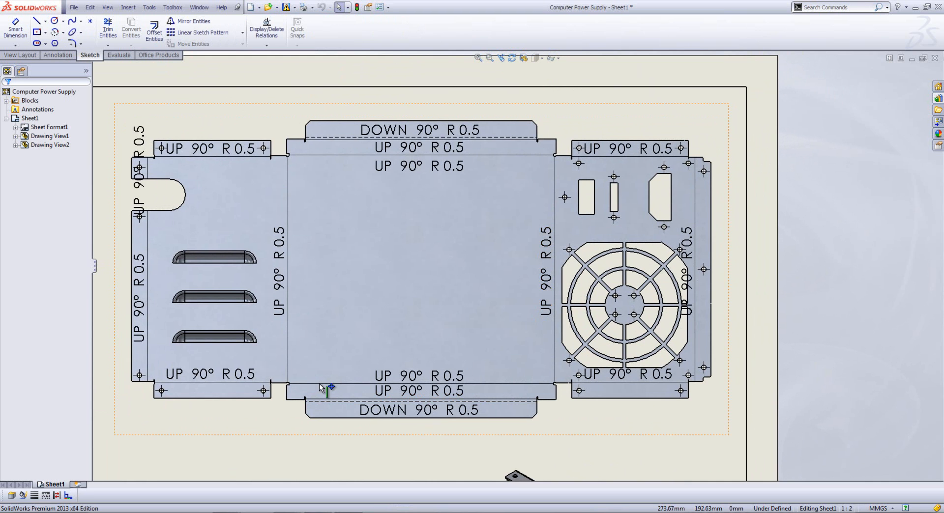
middle_drag(354, 363, 381, 332)
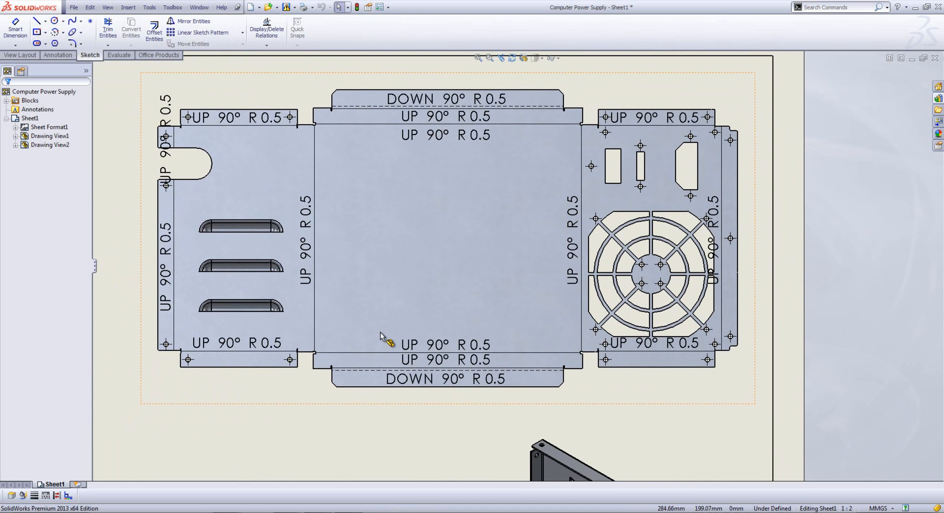
Step: Select the flat pattern view and turn its bend notes off and back on
click(215, 403)
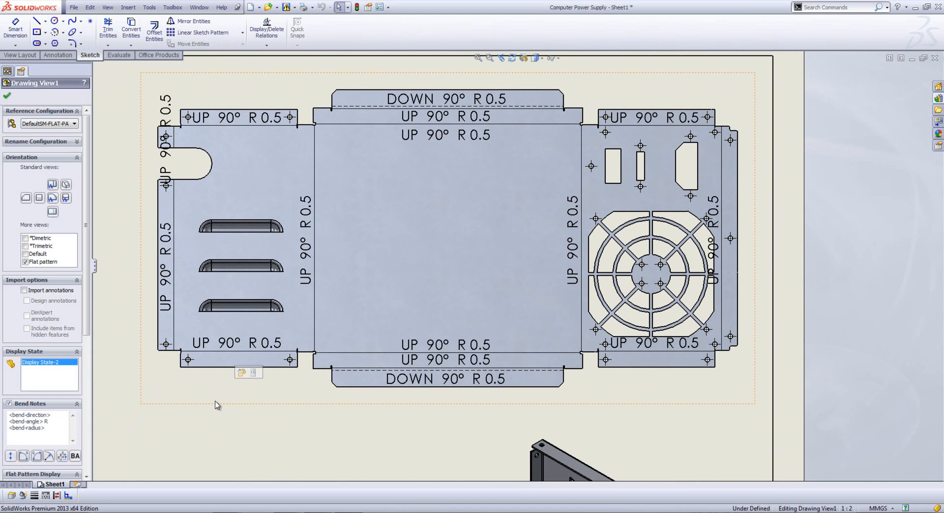
scroll(58, 315, down, 4)
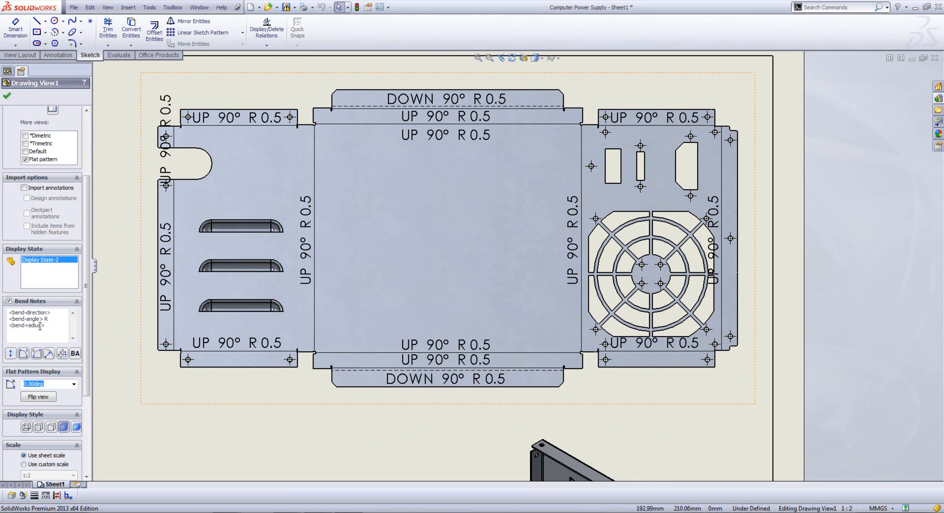
click(9, 301)
click(9, 302)
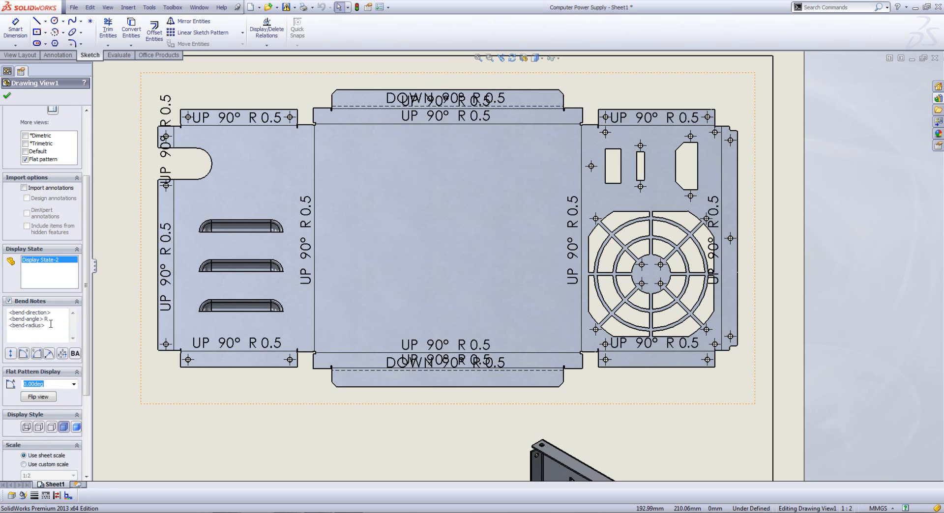
Step: Replace the view's bend note text with bend angle, bend order and bend allowance, plus two extra bend orders
drag(37, 324, 6, 314)
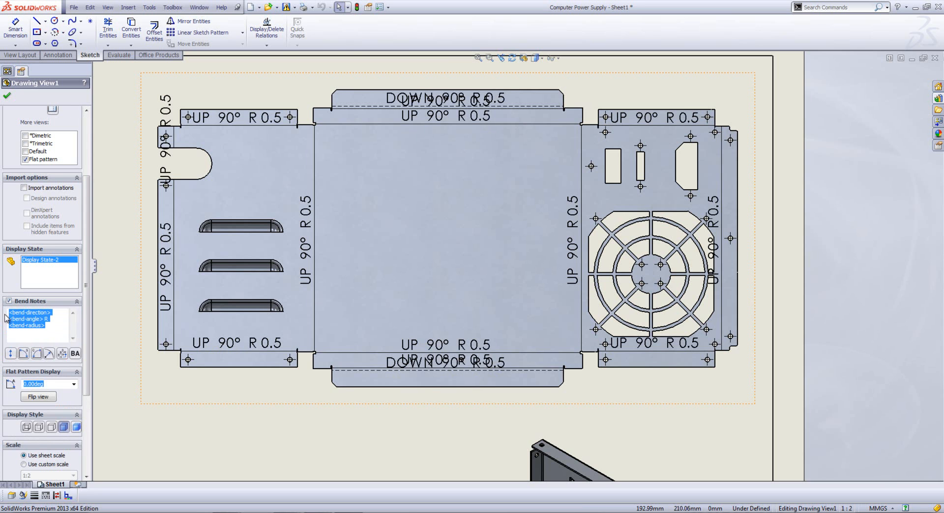
key(Delete)
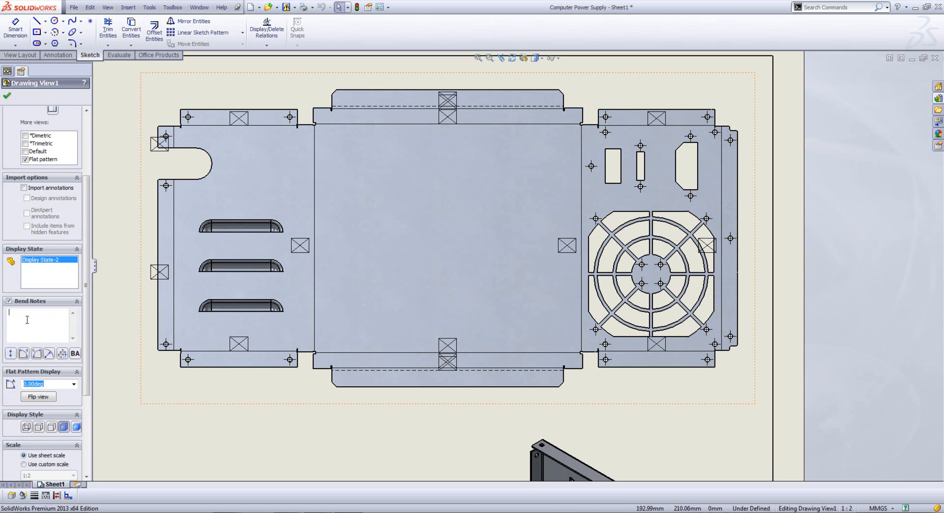
click(23, 353)
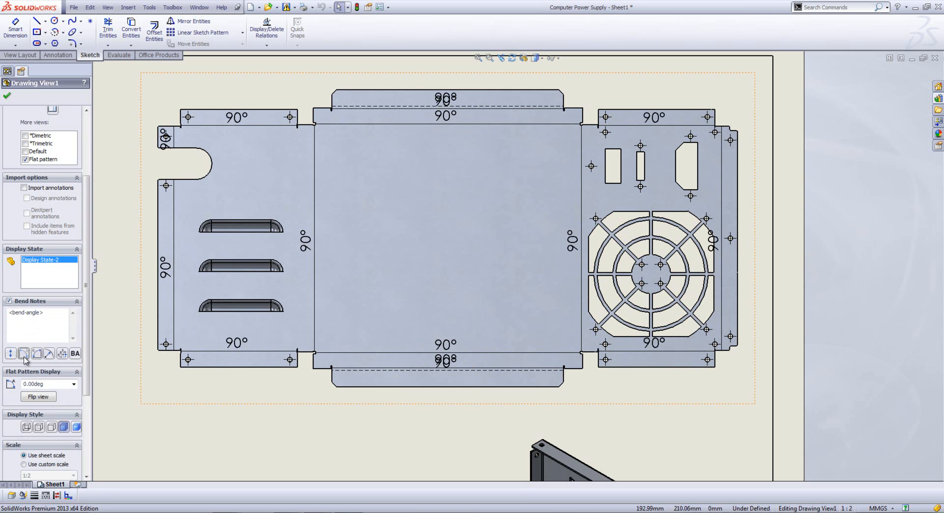
click(62, 354)
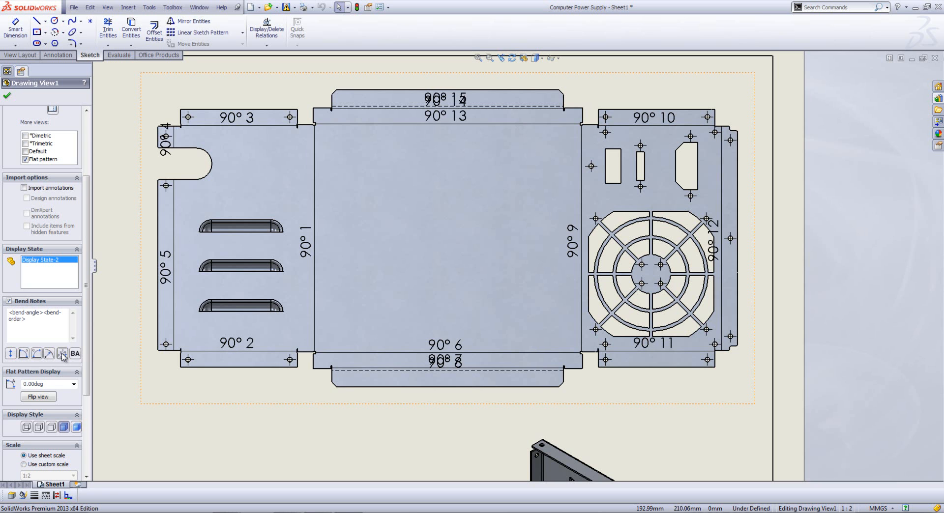
click(71, 354)
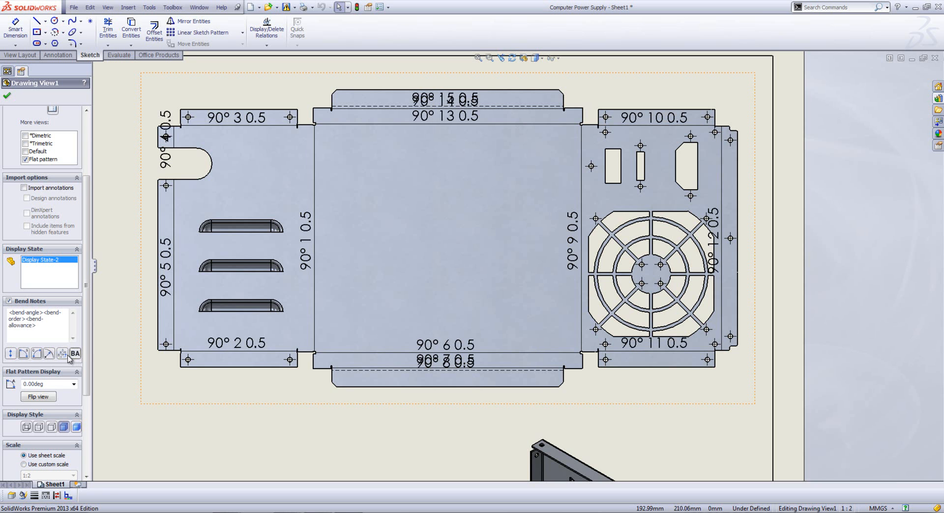
click(62, 354)
click(62, 354)
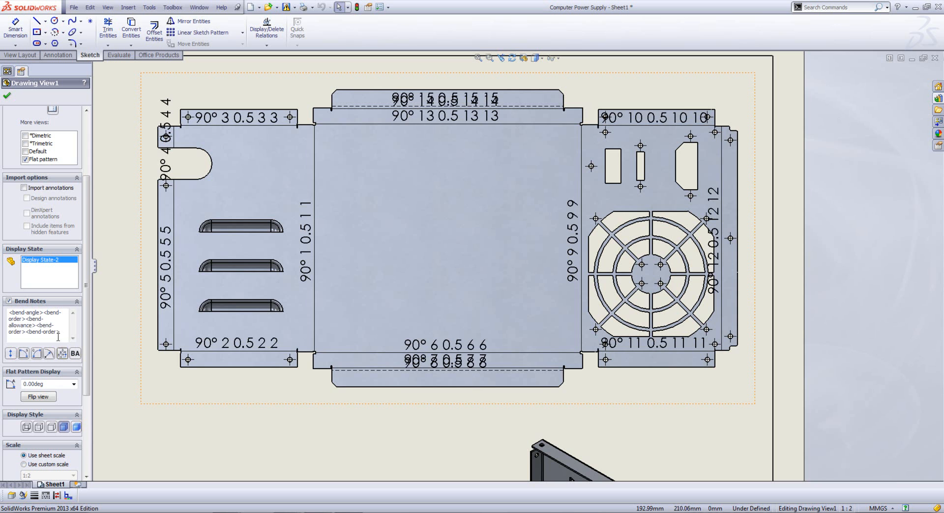
Step: Rewrite the bend notes as bend direction, bend angle and bend complementary angle, and accept the view properties
drag(60, 332, 5, 315)
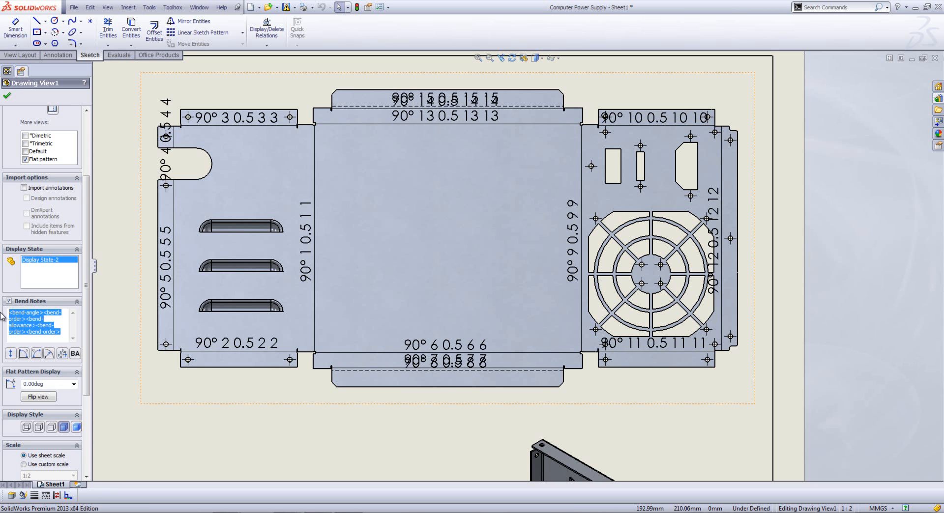
key(Delete)
click(11, 354)
click(23, 353)
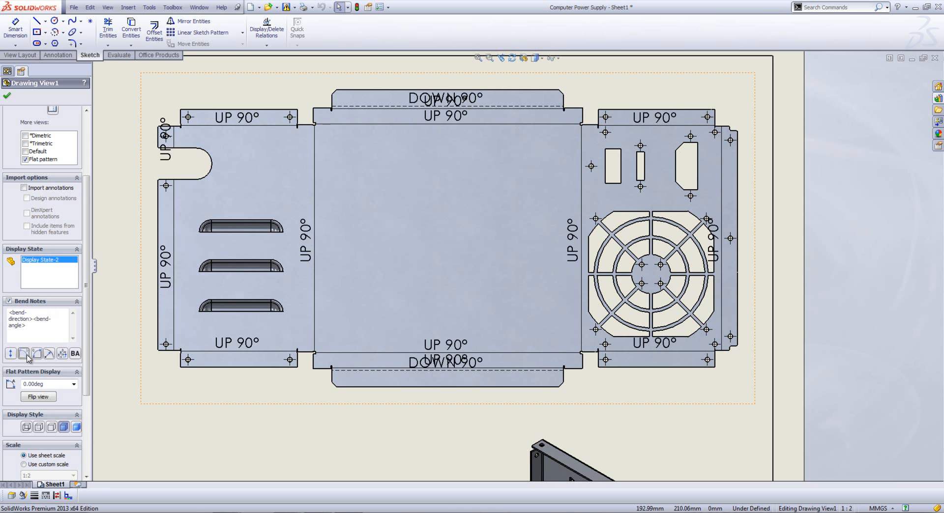
click(36, 353)
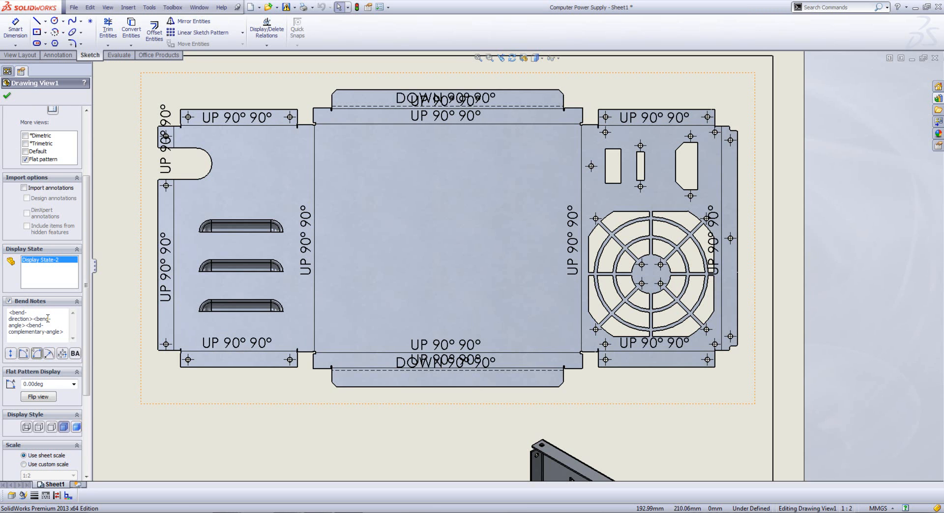
click(7, 96)
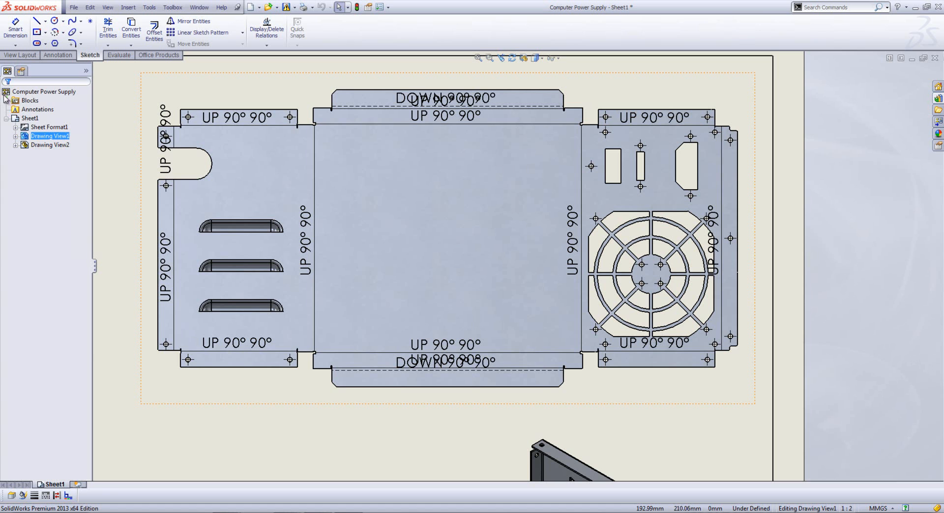
Step: Merge the two bend notes along the outer flange beside the louvers and fit the sheet in view
click(167, 278)
right_click(169, 168)
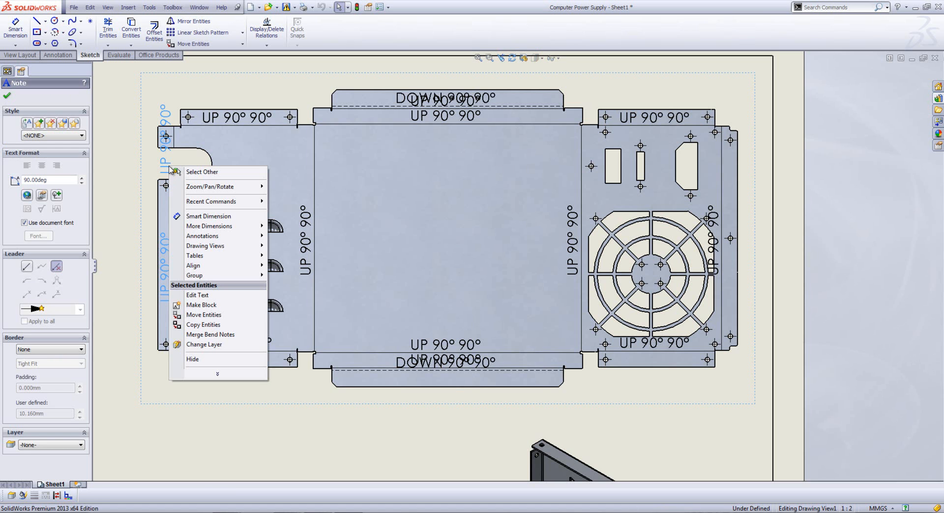
click(215, 336)
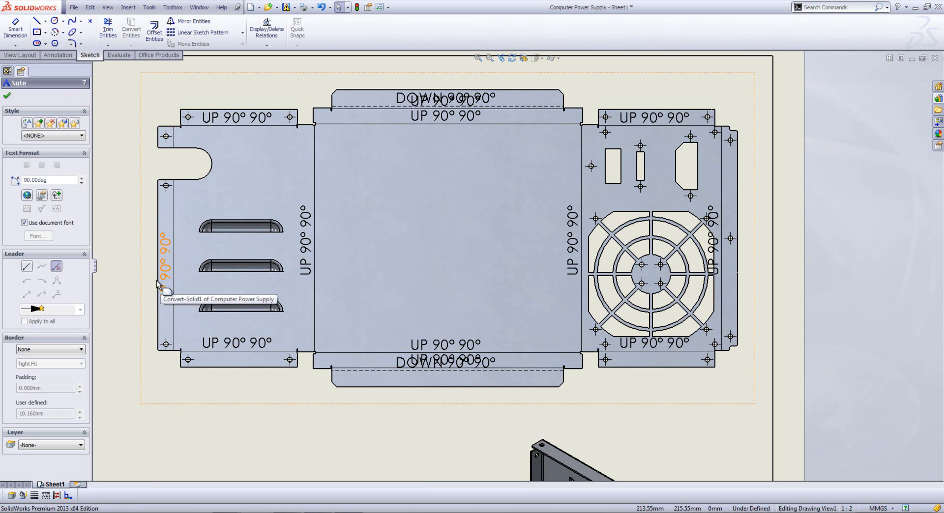
click(131, 266)
key(f)
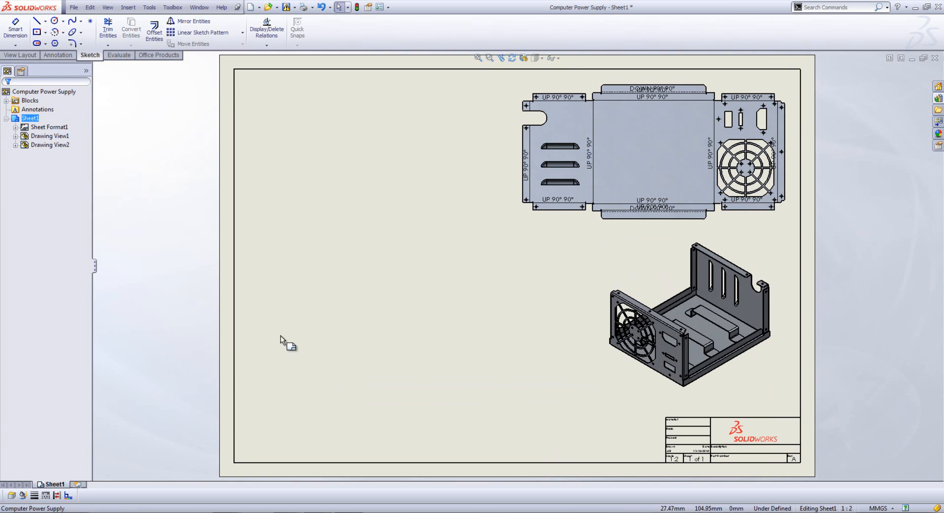
Step: Insert a bend table for the flat pattern view using the bendtable-standard template and A, B, C tags, placed left of the isometric view
click(516, 227)
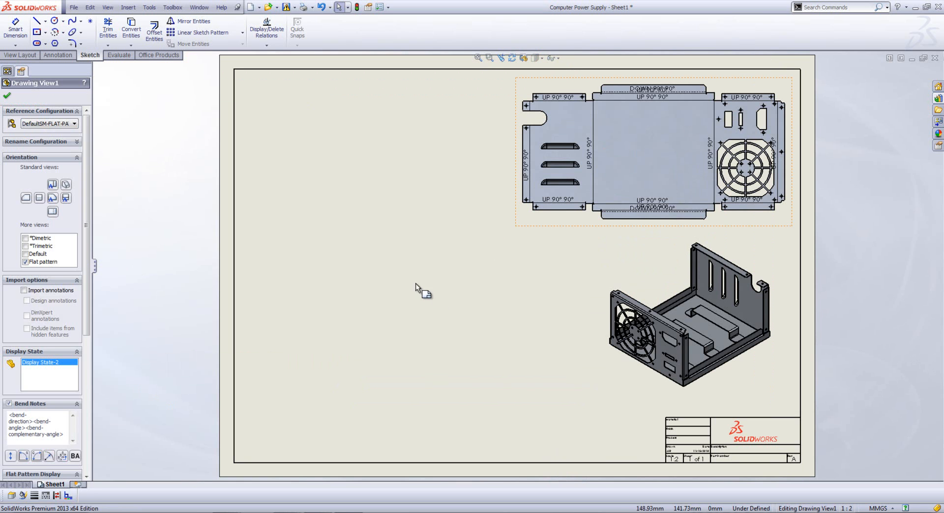
key(s)
click(446, 306)
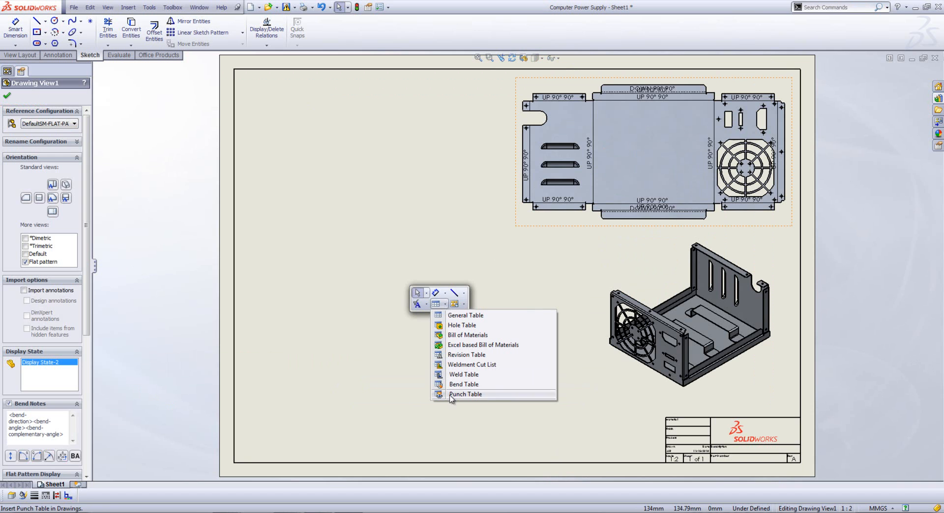
click(463, 383)
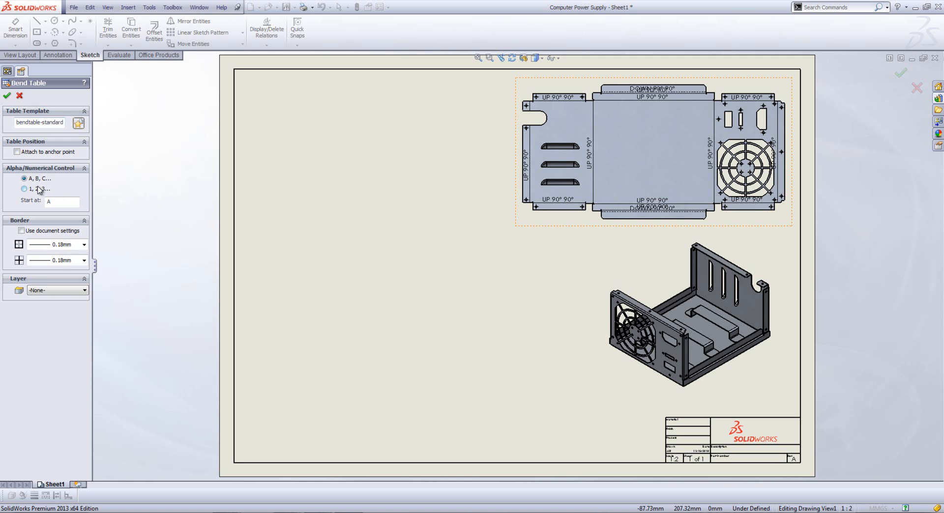
click(7, 96)
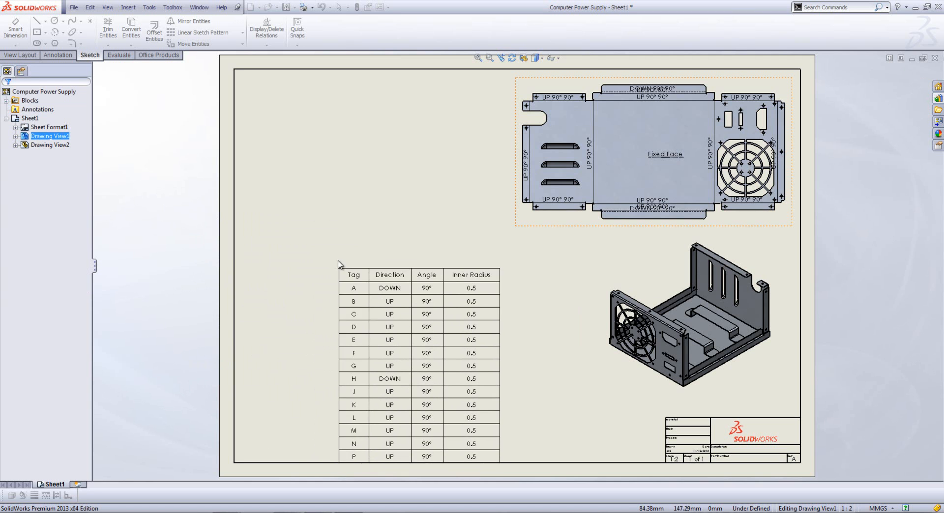
click(328, 243)
scroll(438, 362, down, 2)
click(577, 287)
scroll(576, 287, down, 2)
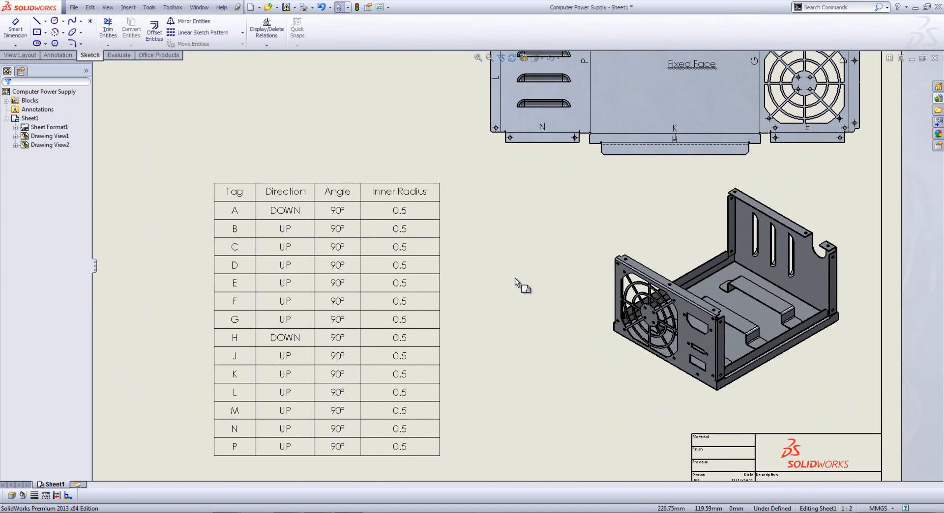
Step: Add a column right of Inner Radius in the bend table and set its column type to Bend Order
click(407, 174)
right_click(408, 178)
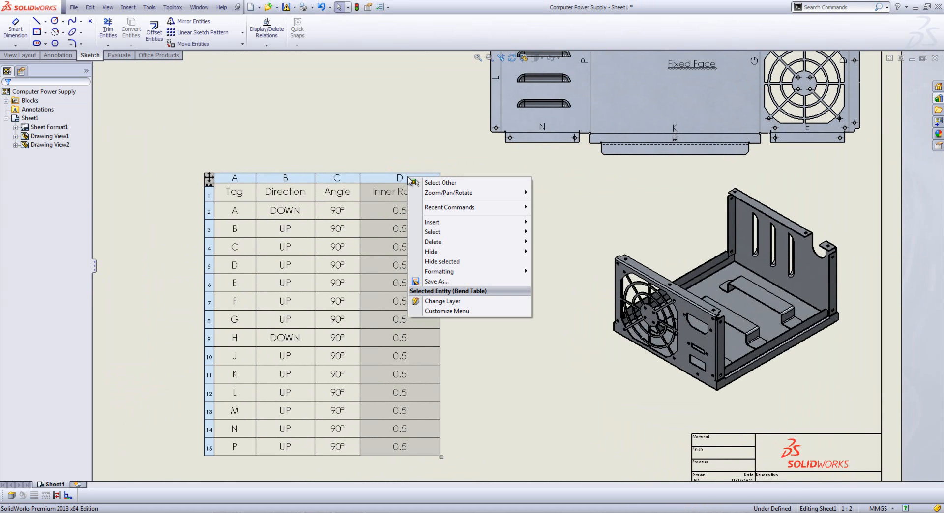
mouse_move(443, 222)
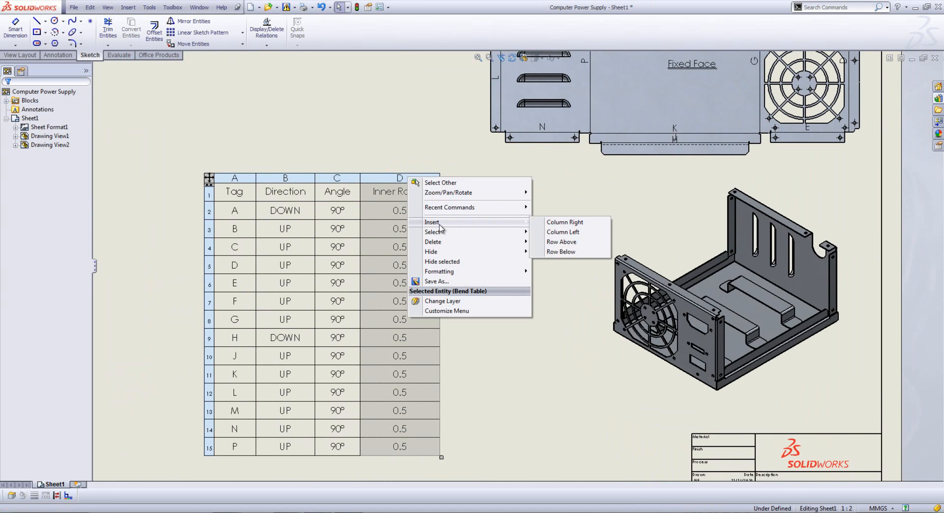
click(564, 223)
click(480, 175)
click(475, 166)
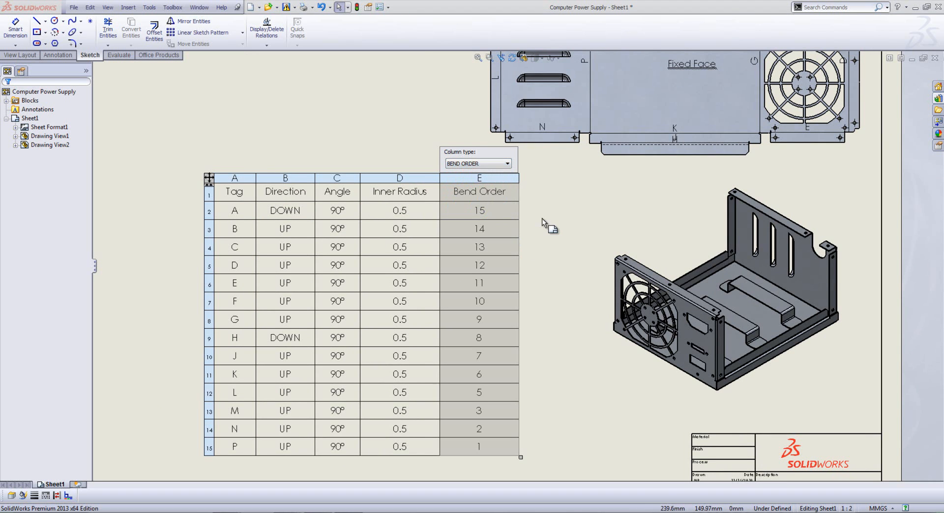
click(559, 231)
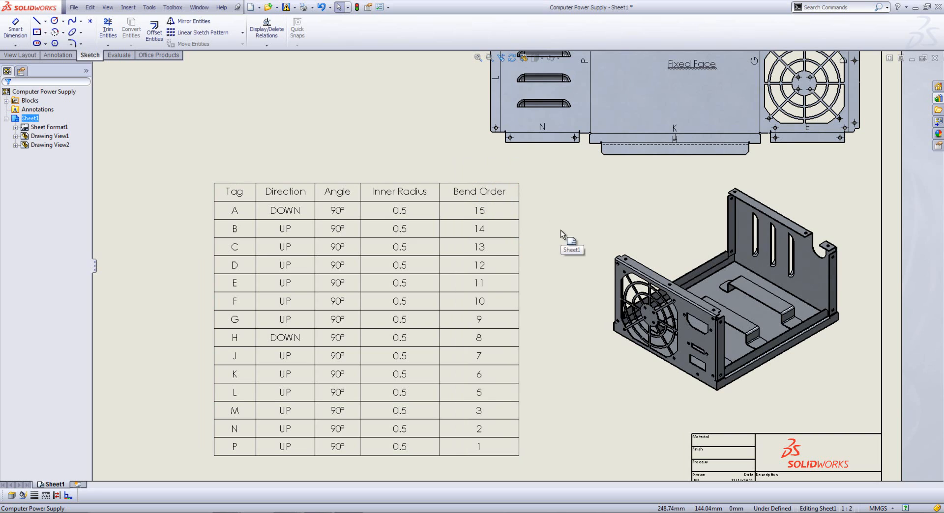
Step: Switch to the Bench_seat part, look over its cut list items and start Costing with a wider pane
key(super+Tab)
key(super+Tab)
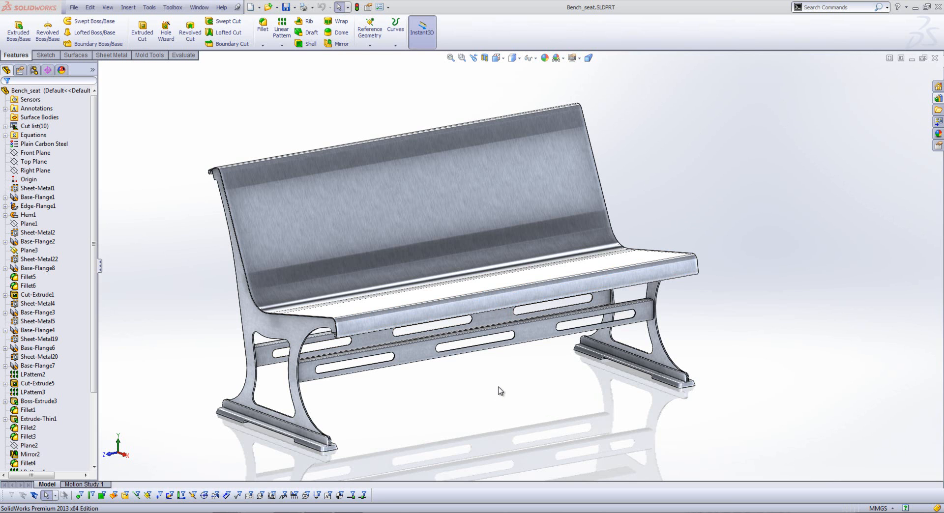
click(184, 55)
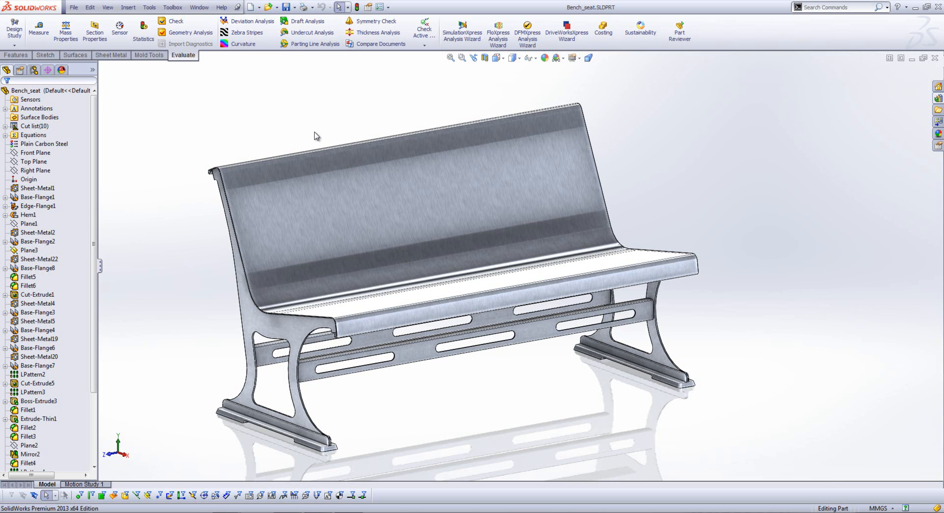
click(5, 126)
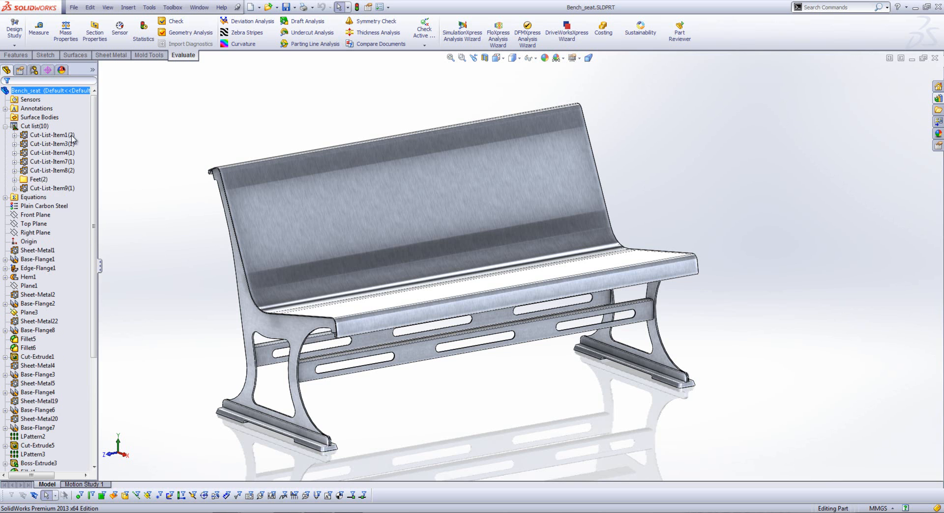
click(5, 126)
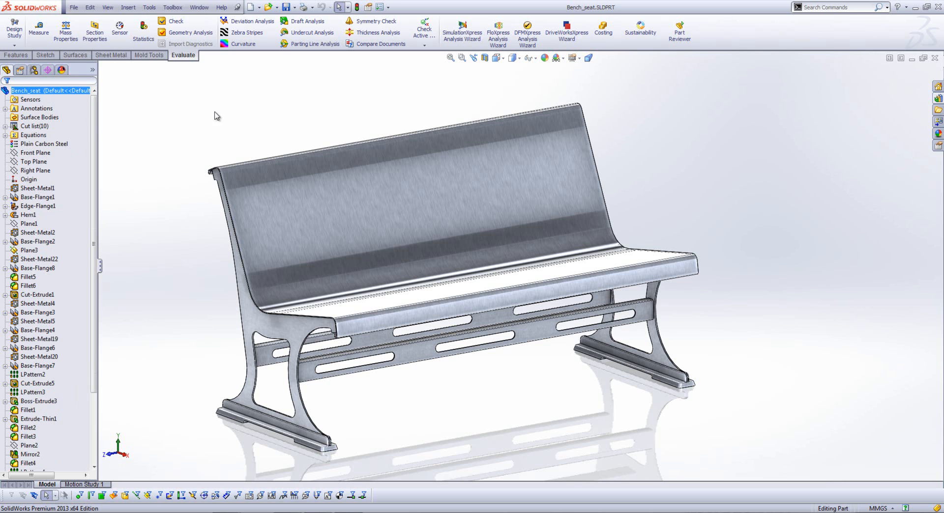
click(602, 30)
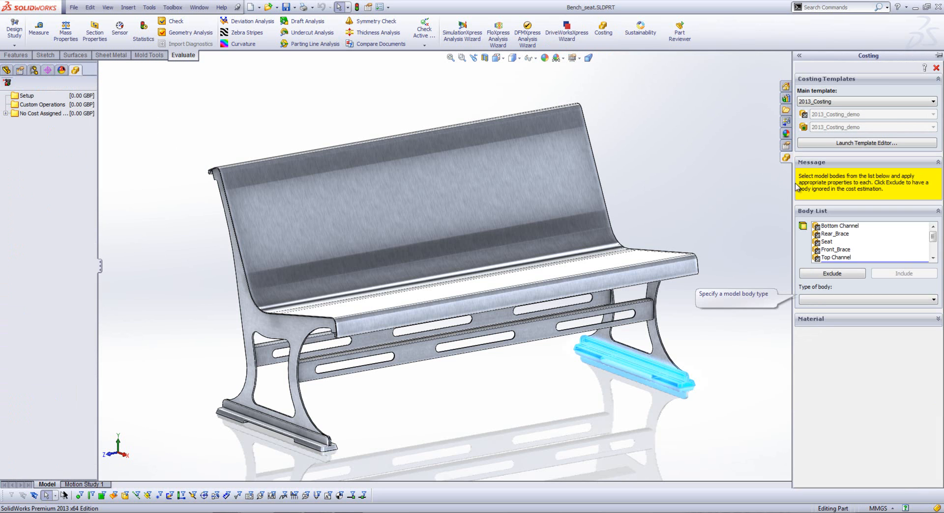
drag(793, 188, 759, 188)
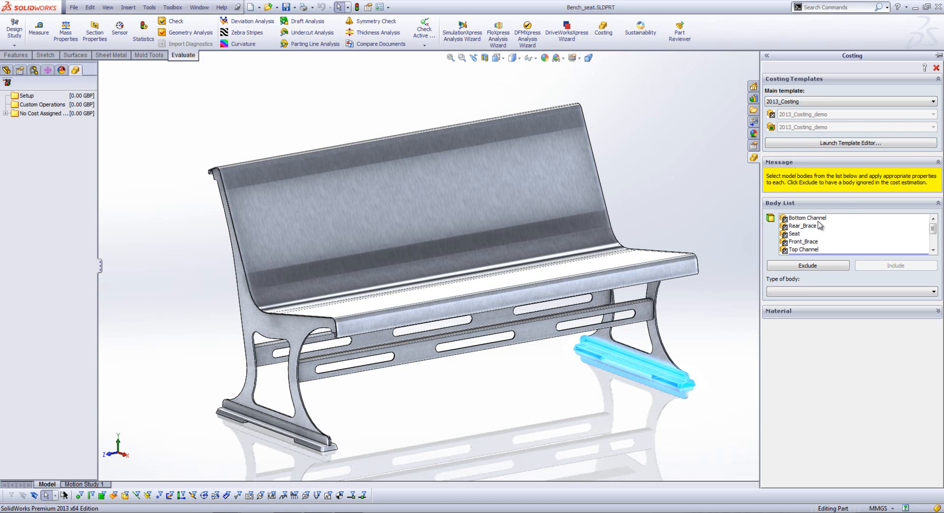
Step: Exclude the Cast Foot2 and Cast Foot1 bodies from the bench's cost estimation
click(932, 251)
click(932, 251)
click(932, 251)
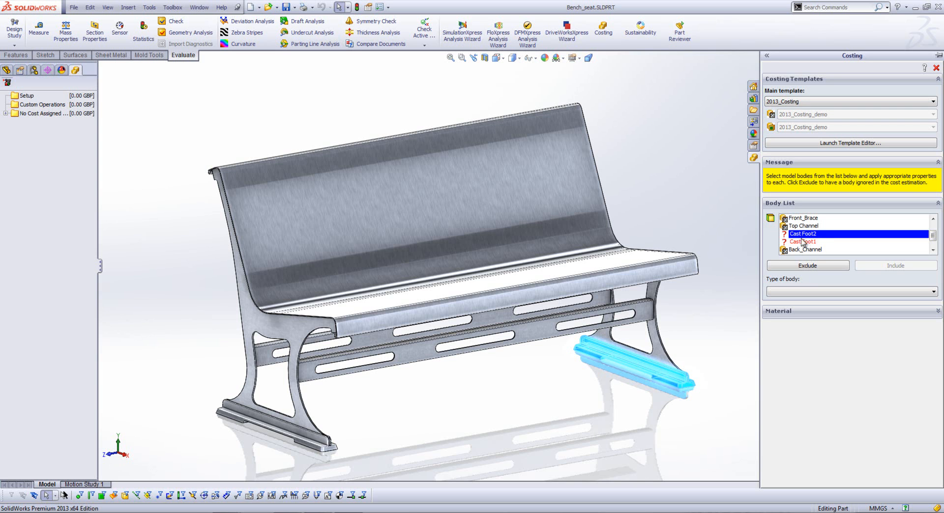
click(818, 265)
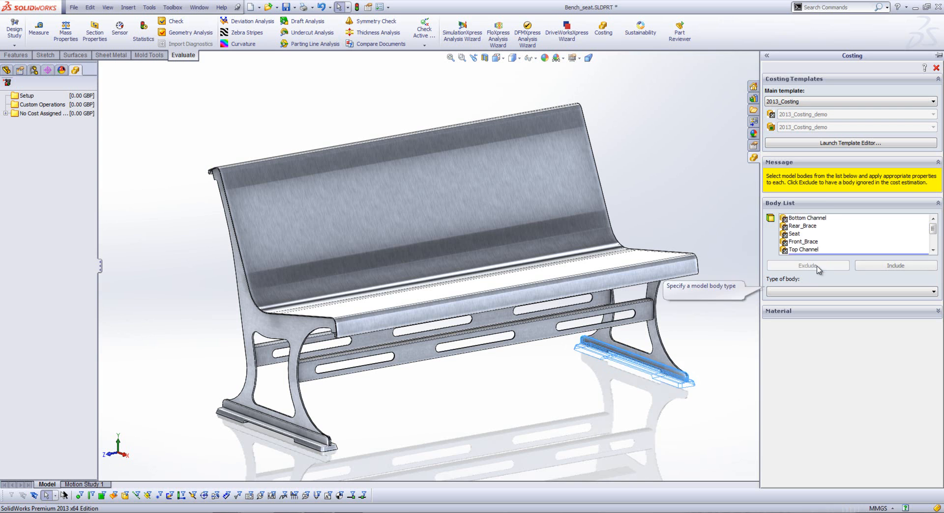
click(933, 250)
click(933, 250)
click(933, 250)
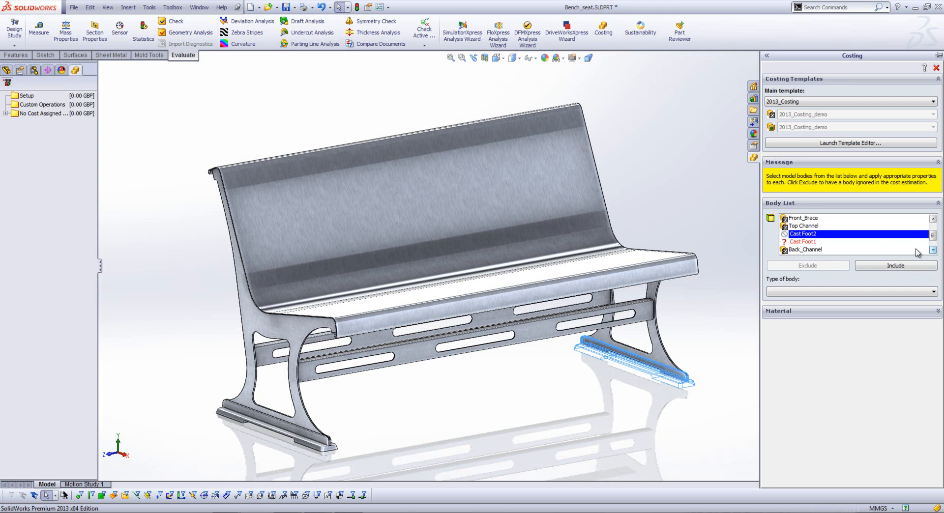
click(795, 242)
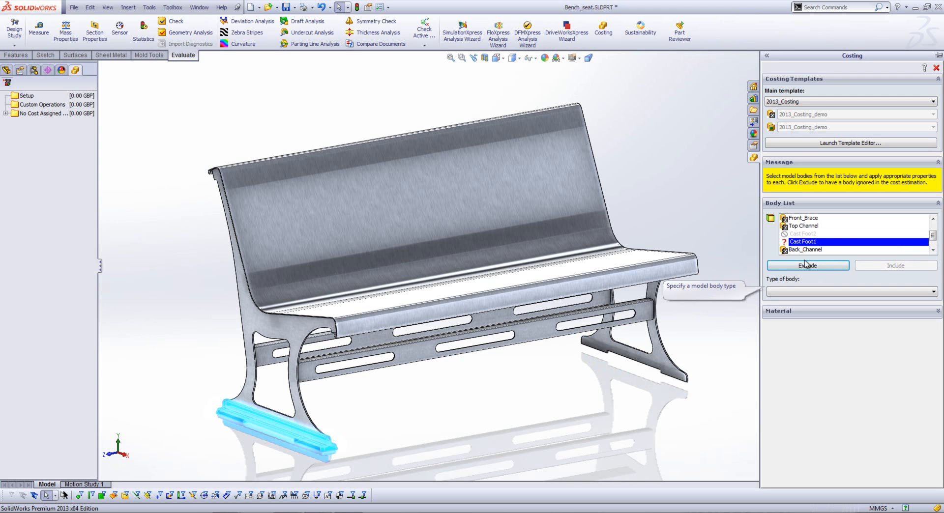
click(808, 266)
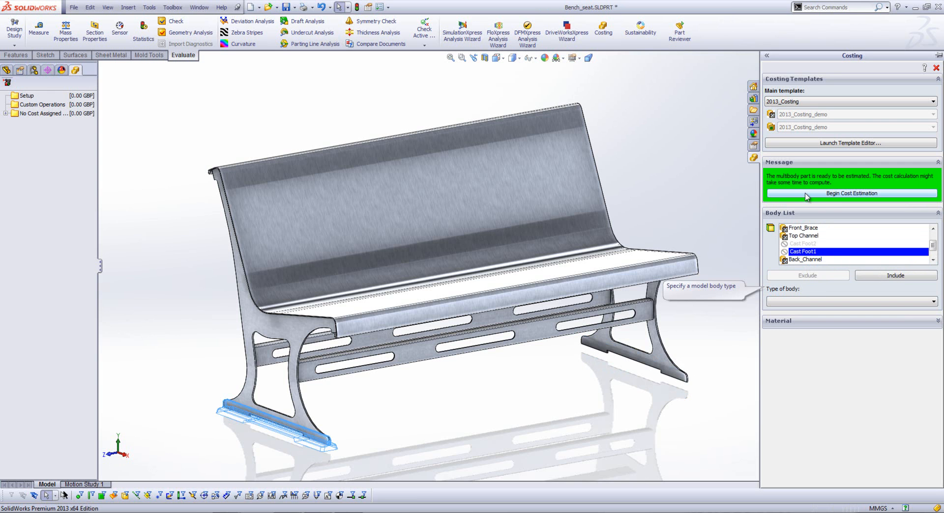
click(789, 302)
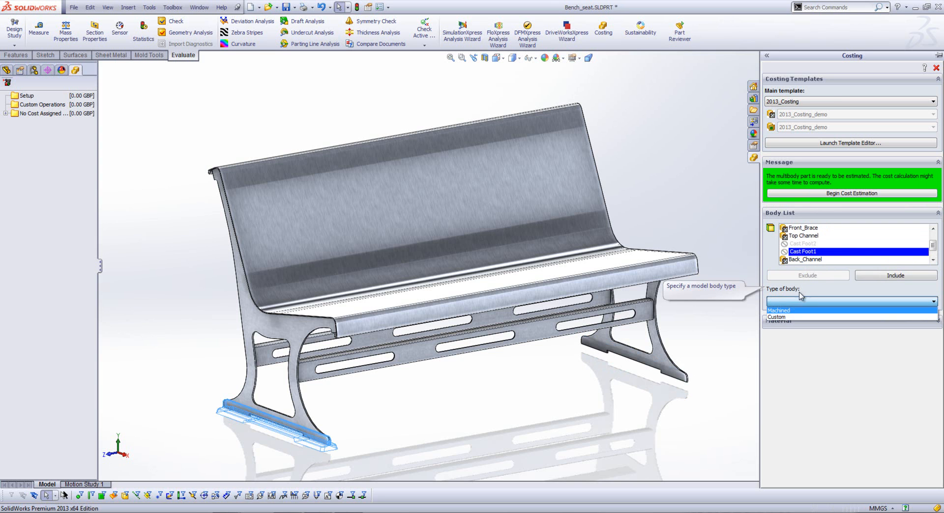
click(802, 292)
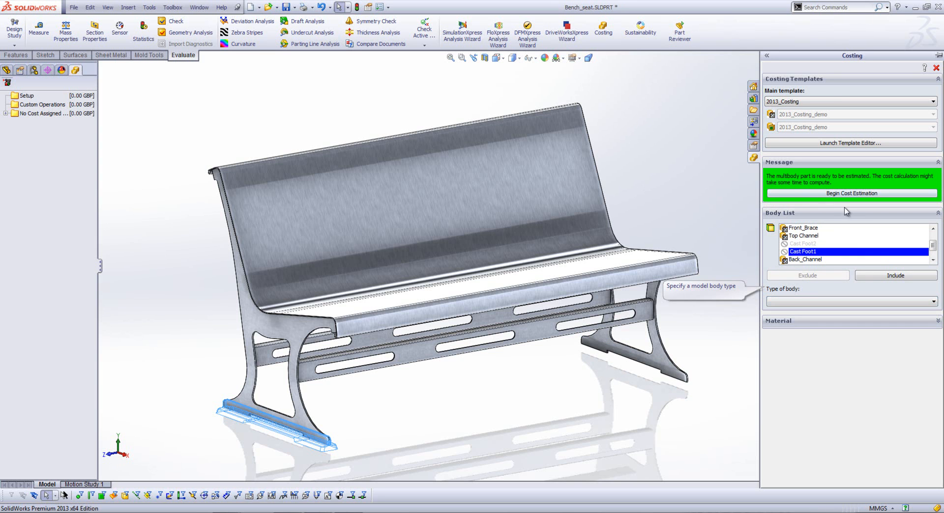
Step: Run the multibody cost estimation and set the current cost as the comparison baseline
click(820, 195)
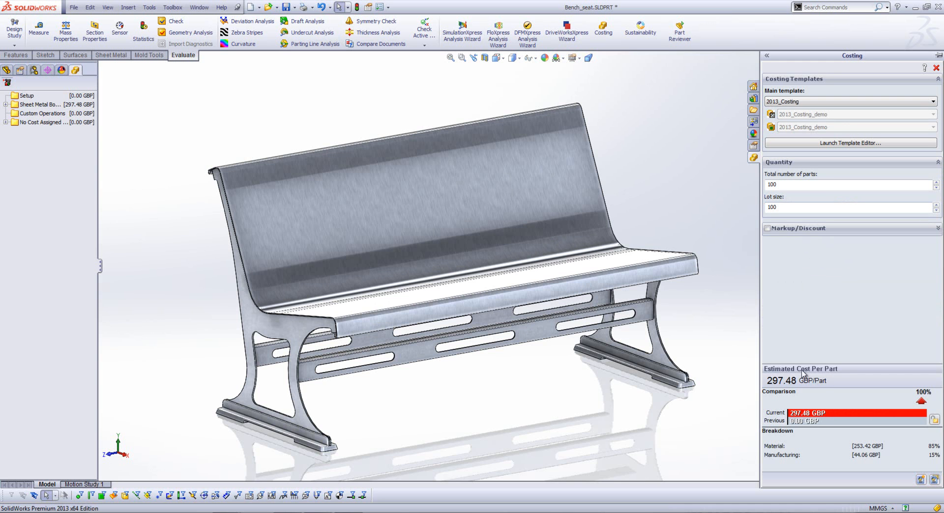
click(931, 421)
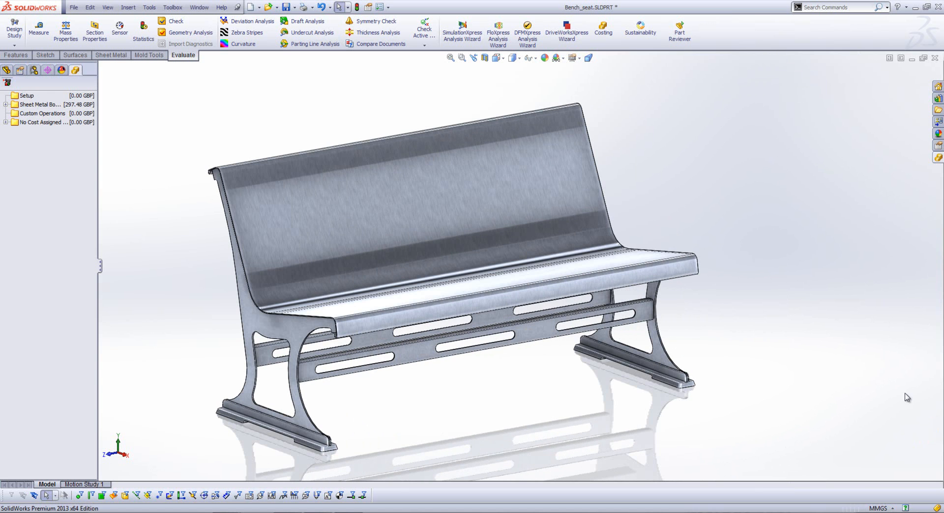
click(938, 158)
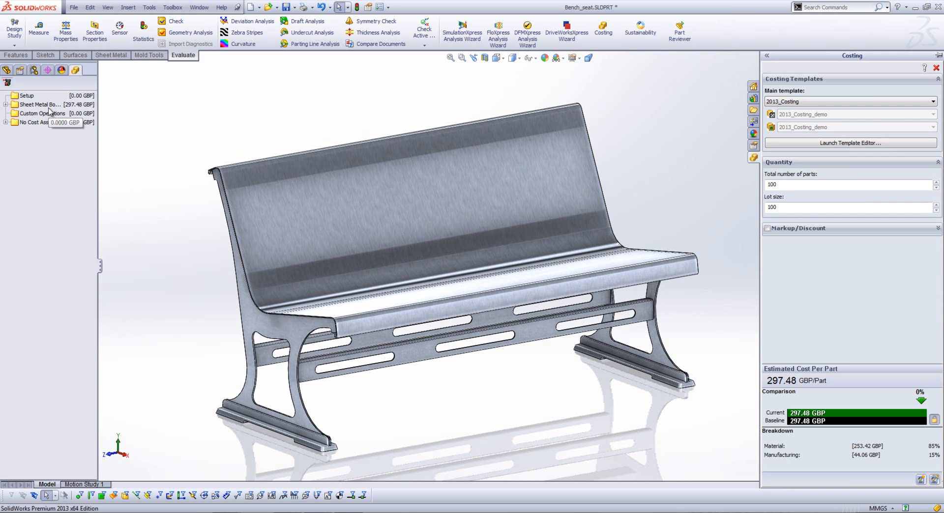
Step: Open the Seat body's cost breakdown and unsuppress the Logo feature in the model
click(5, 105)
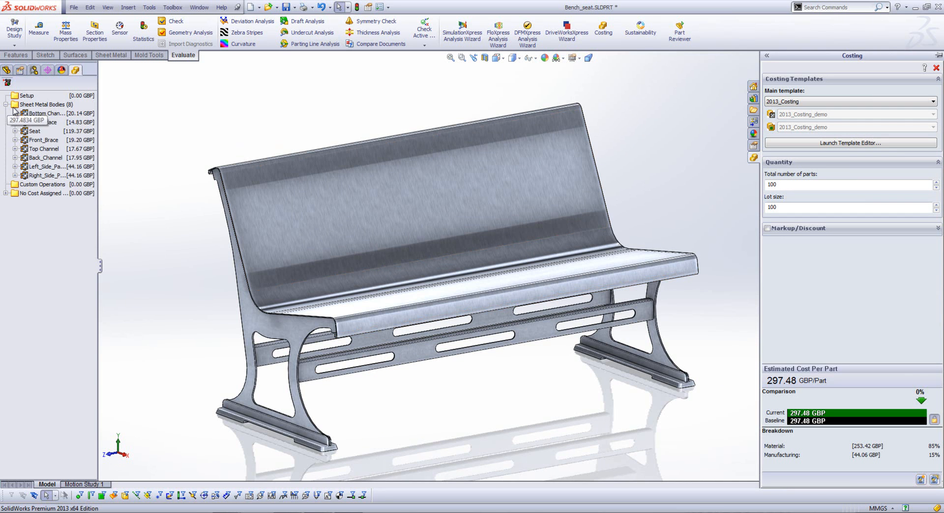
double_click(30, 132)
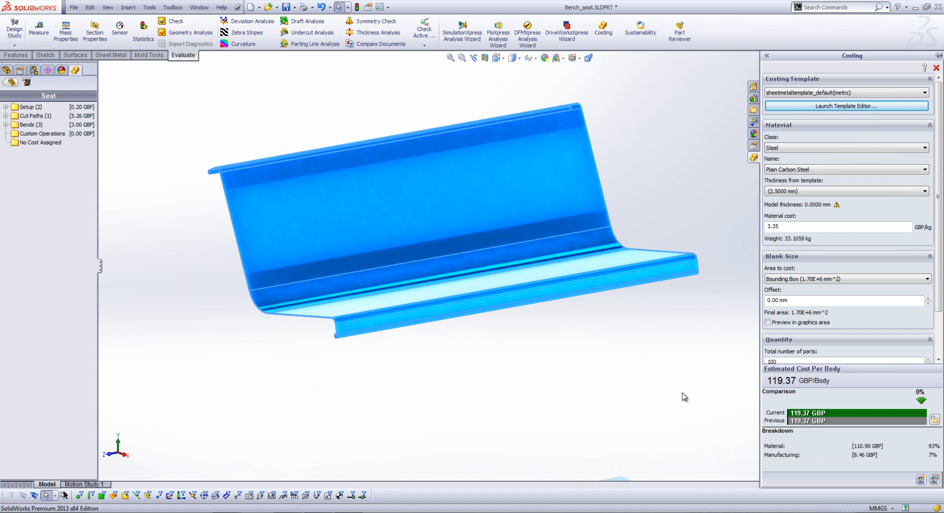
click(7, 70)
scroll(44, 344, down, 3)
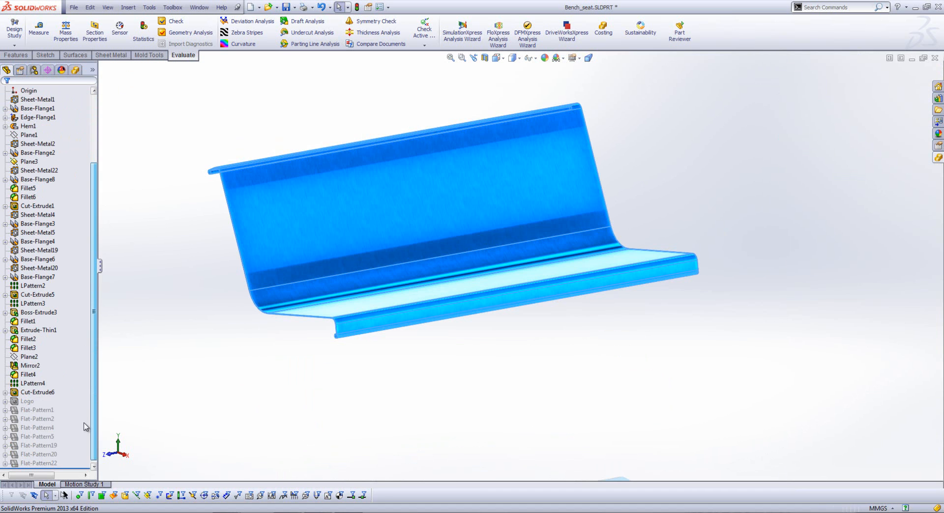
right_click(26, 403)
click(55, 328)
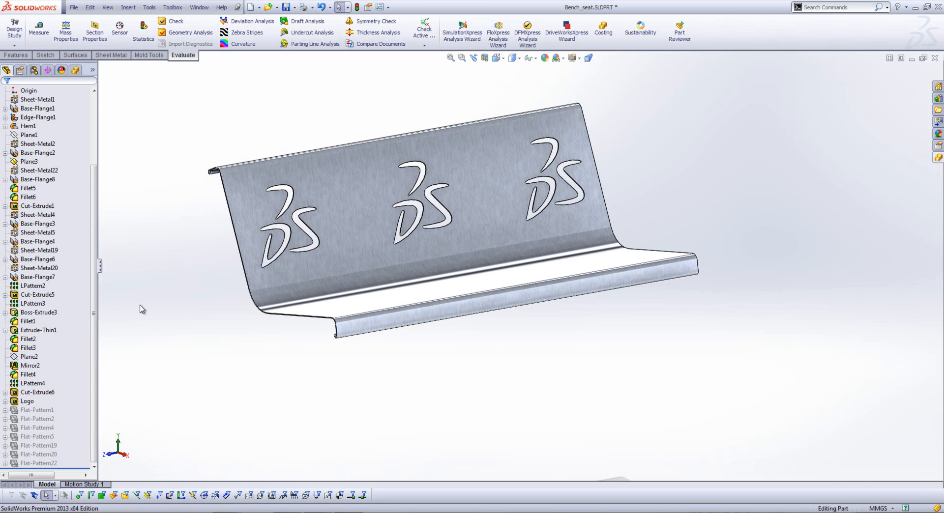
Step: Update the Seat body's cost estimate with the logo cutouts and return to the whole part's costing
click(76, 71)
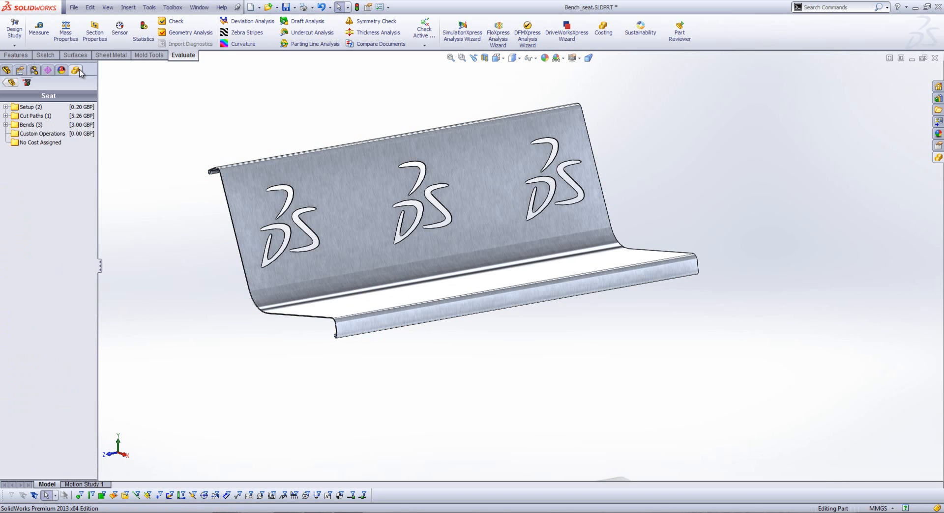
click(937, 158)
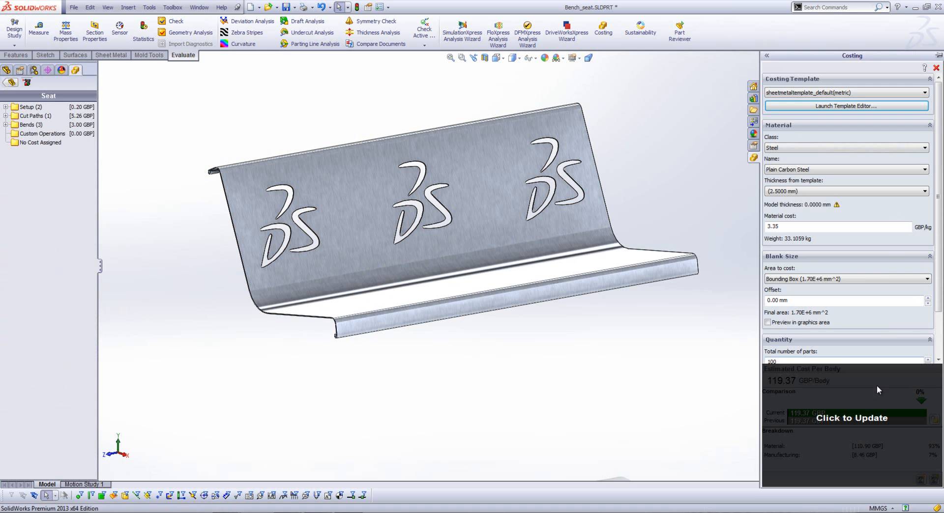
click(862, 404)
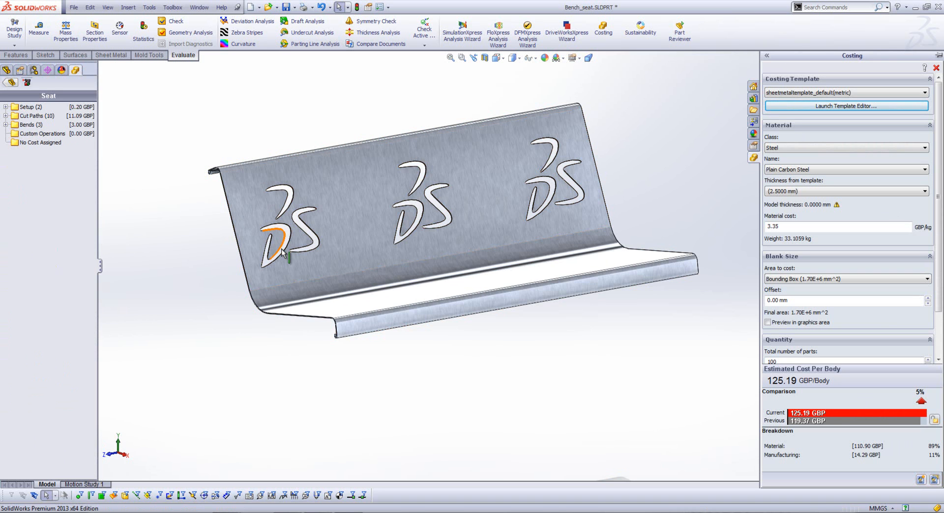
click(11, 82)
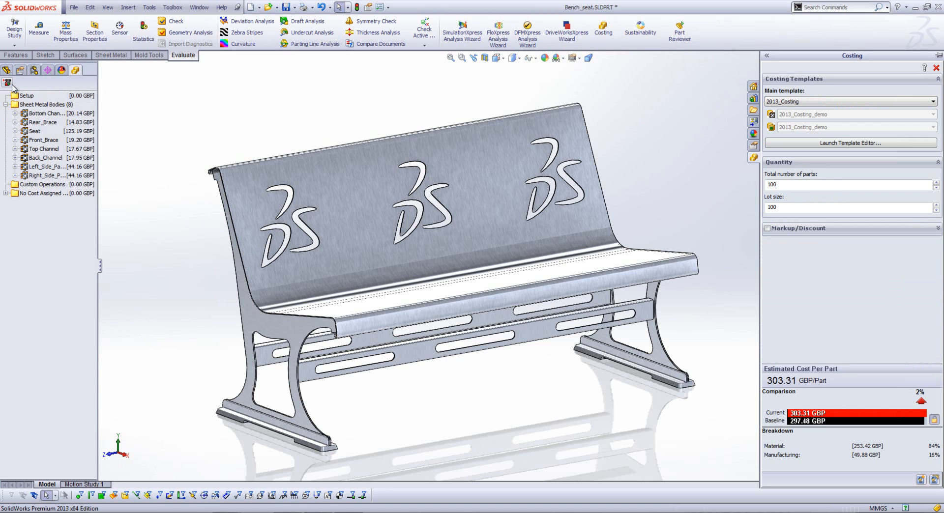
Step: Add a custom Welding time operation with a duration to the bench's cost estimate
click(8, 82)
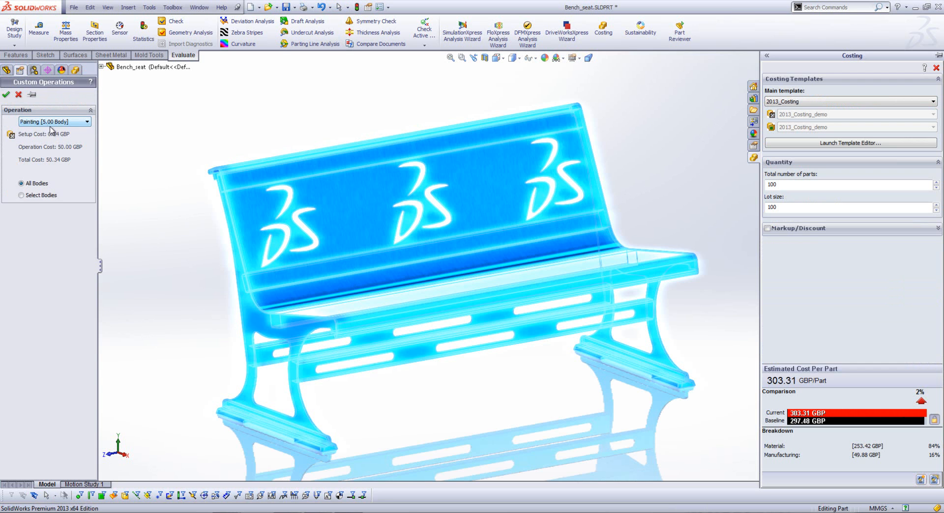
click(58, 122)
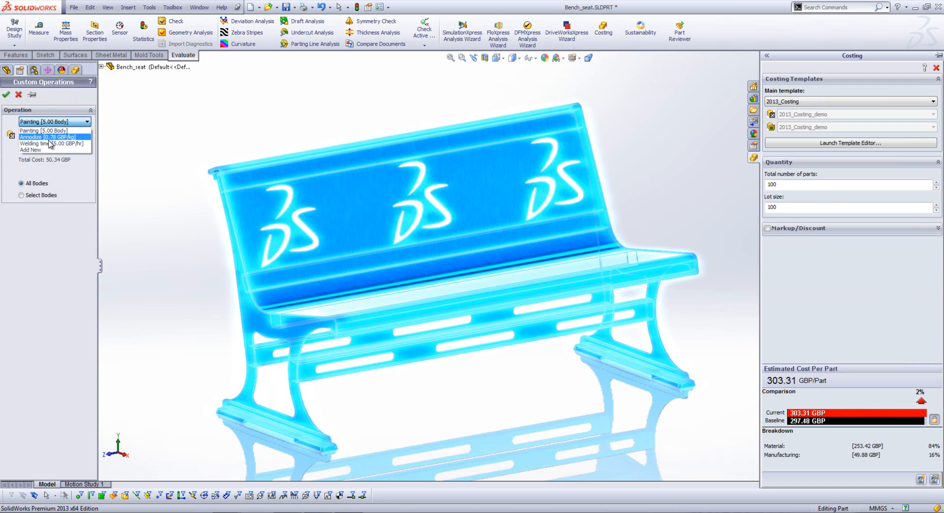
click(50, 144)
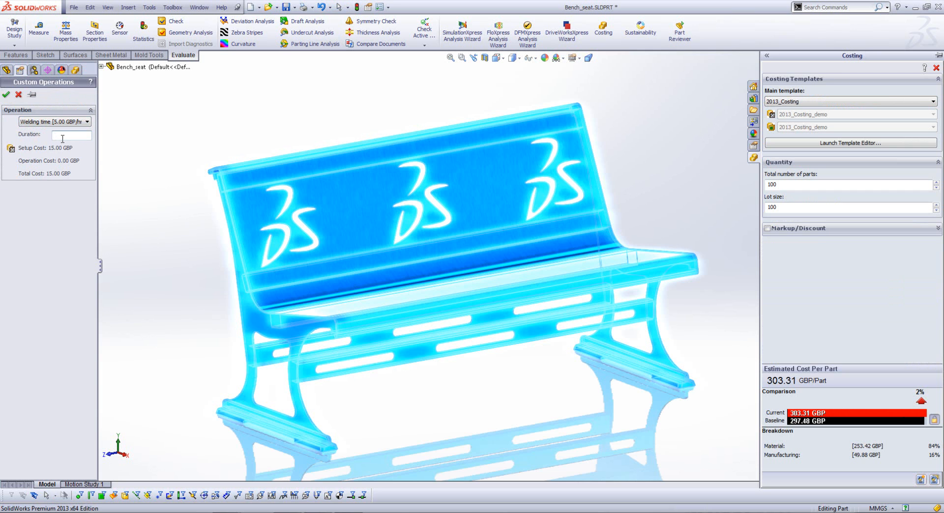
click(8, 98)
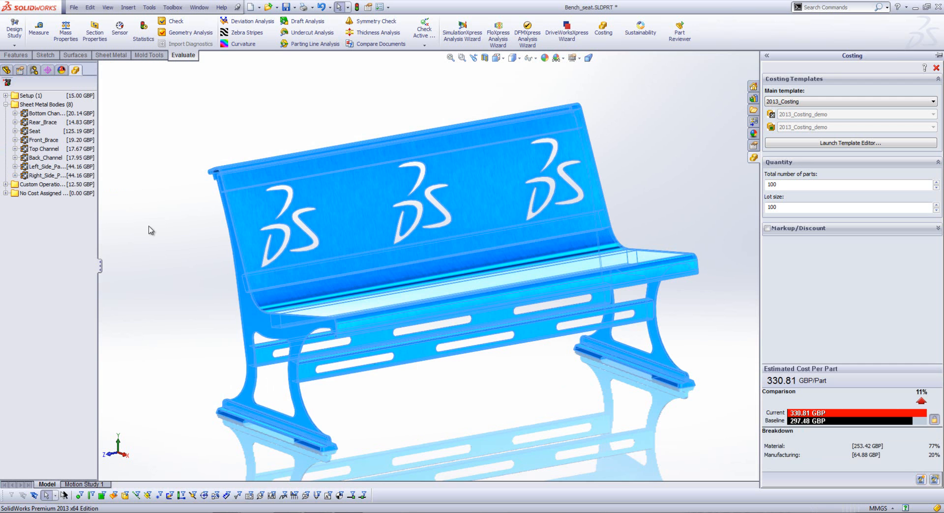
click(149, 227)
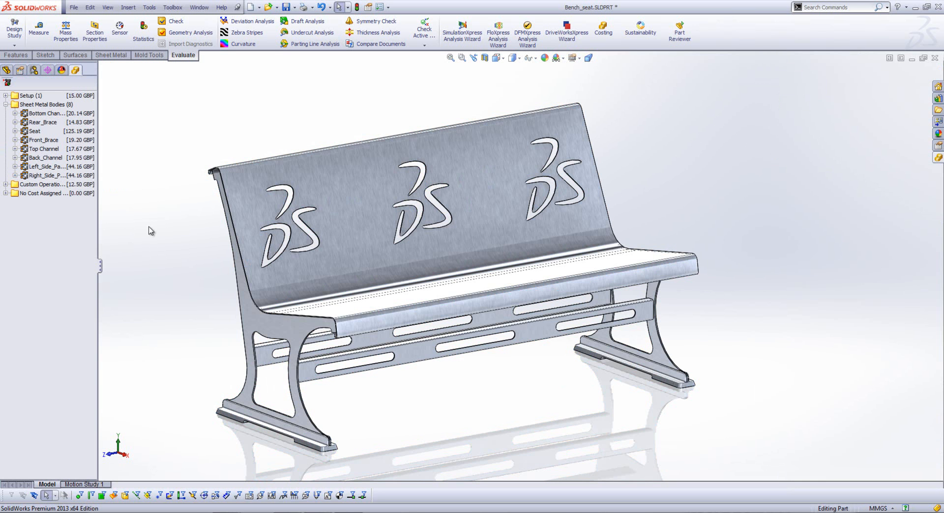
Step: Switch to the Session One presentation and advance from its Costing Multibody item
key(super+Tab)
key(super+Tab)
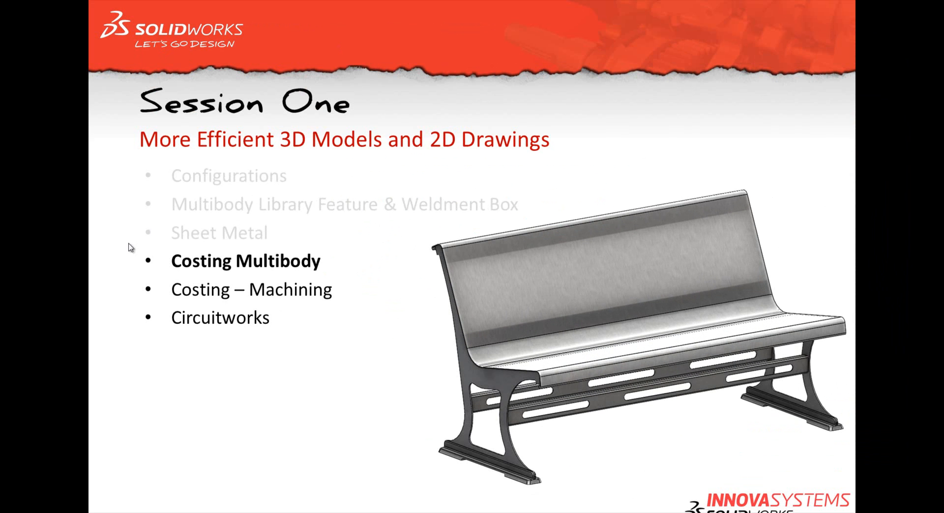
click(203, 236)
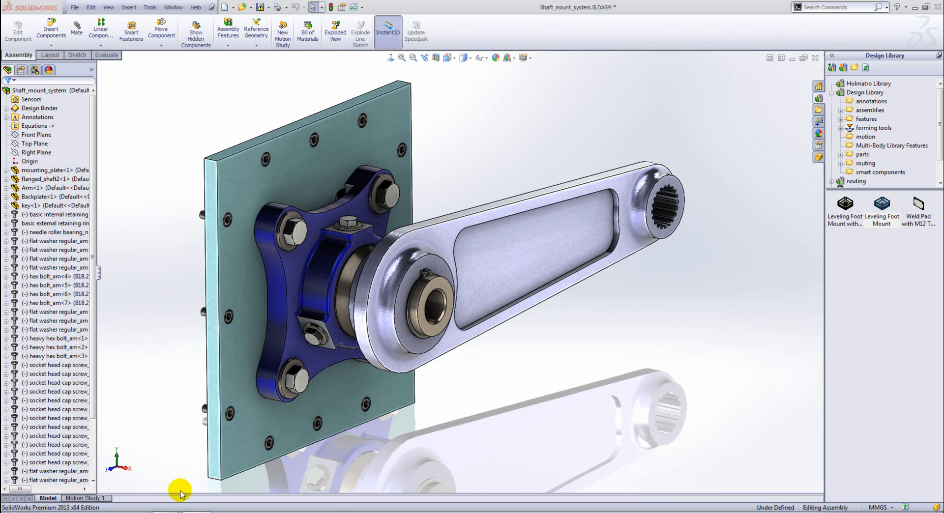
Step: Open the flanged_shaft2 component from the shaft mount assembly in its own window
click(54, 480)
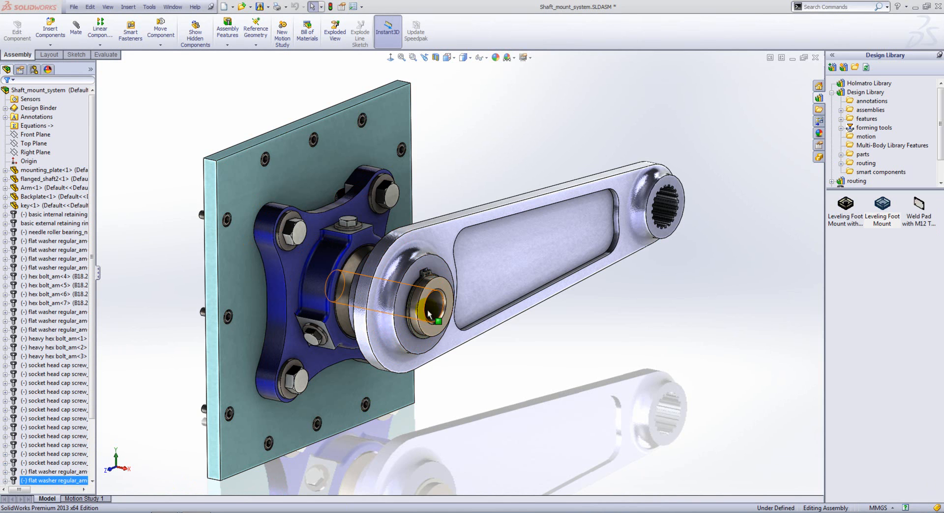
right_click(428, 294)
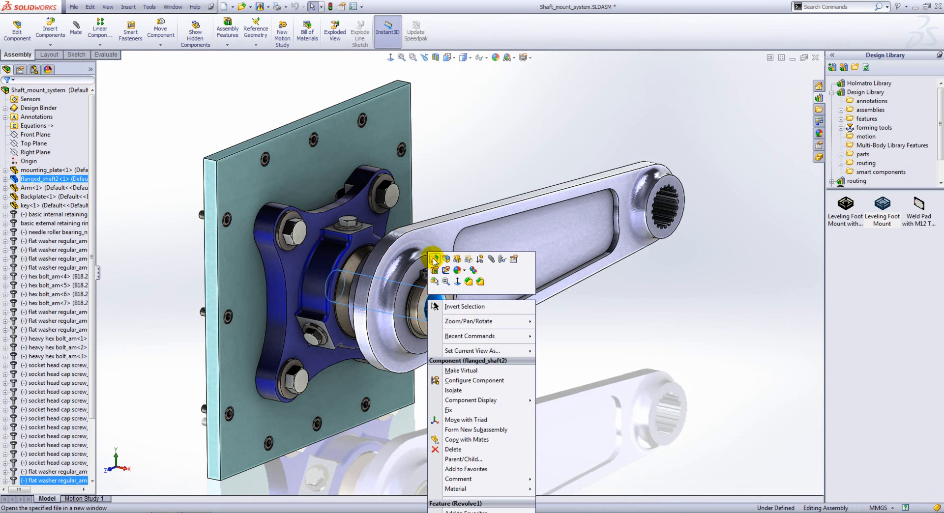
click(444, 272)
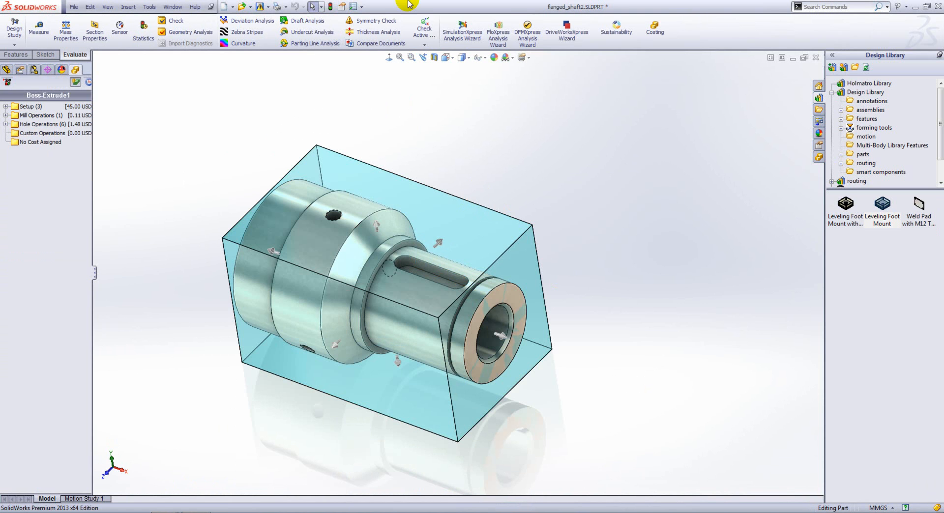
Step: Show the flanged shaft's costing and apply the 2013_Costing_demo machining template
click(656, 27)
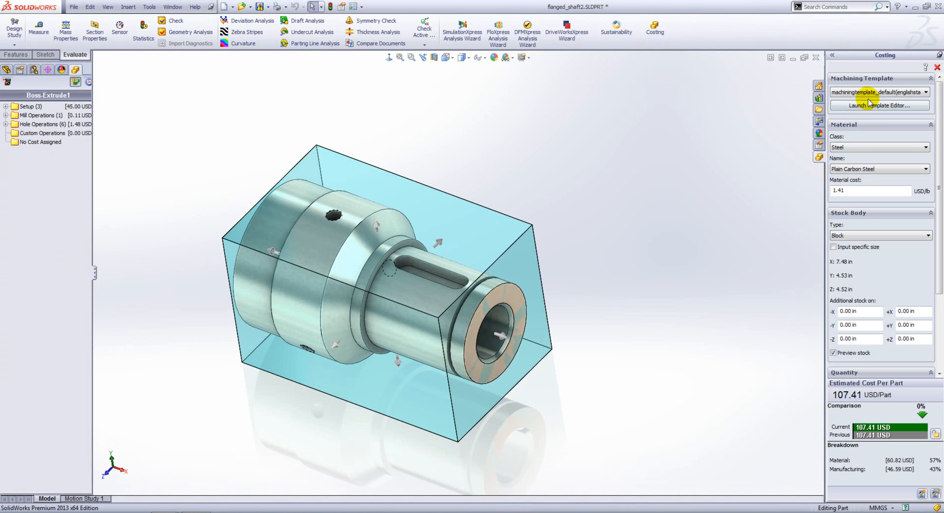
click(865, 92)
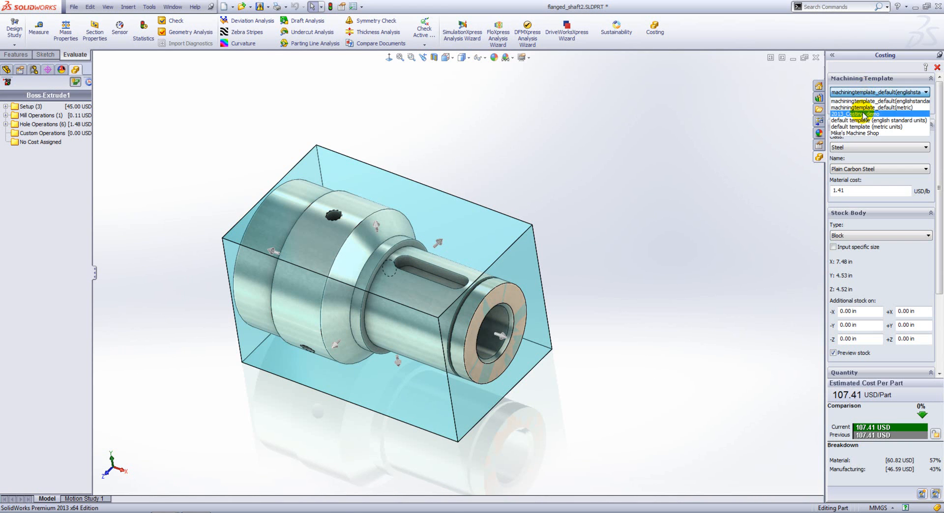
click(864, 115)
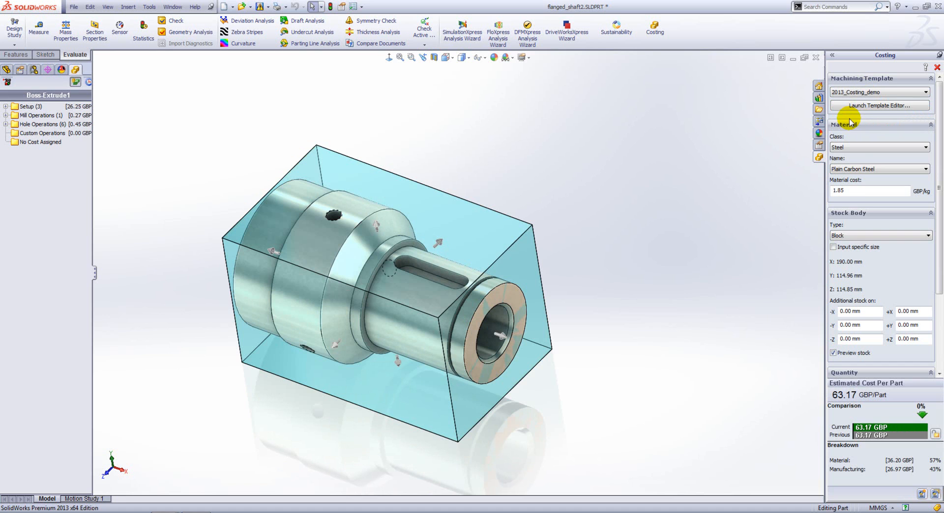
Step: Set the shaft's stock body type to Cylinder, update the cost estimate and set it as the comparison baseline
click(853, 237)
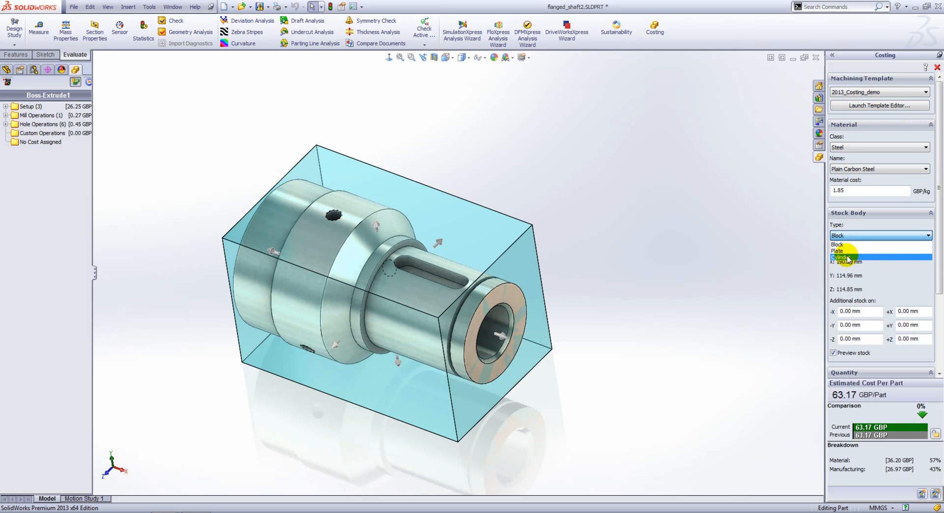
click(848, 258)
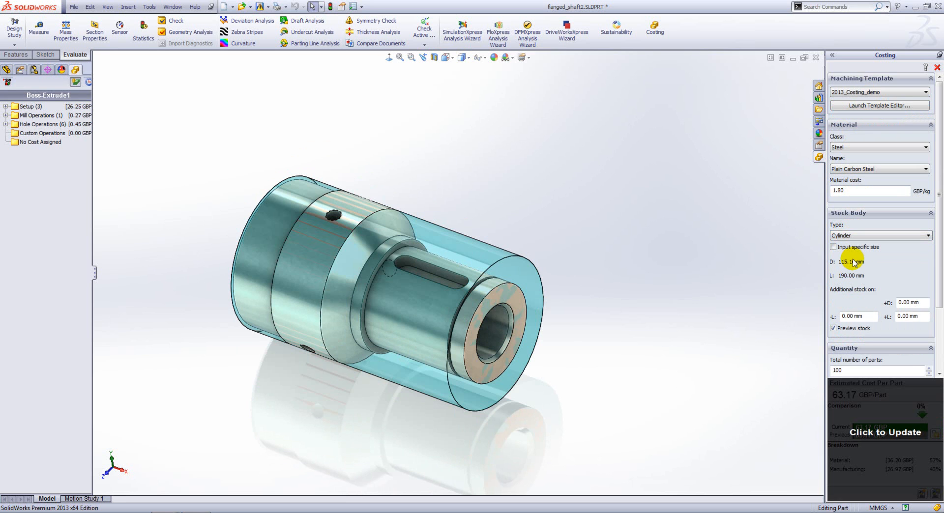
click(861, 455)
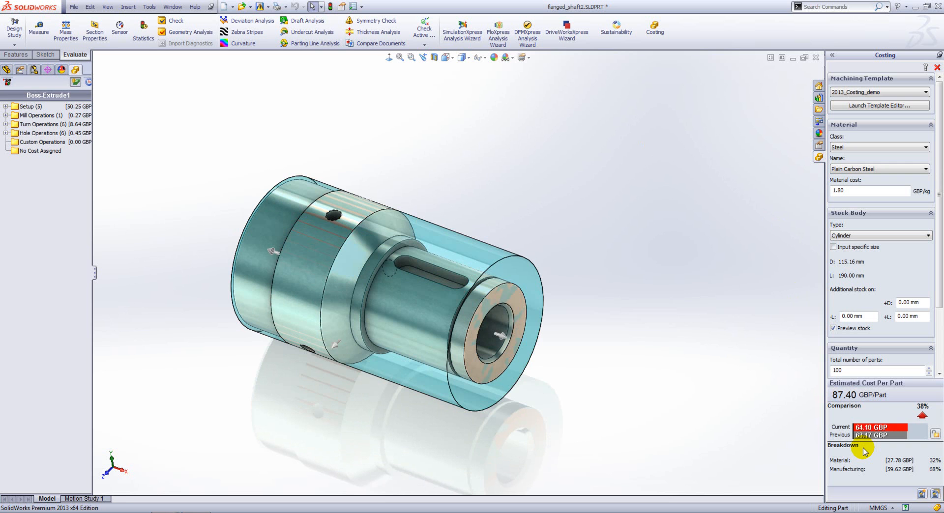
click(935, 433)
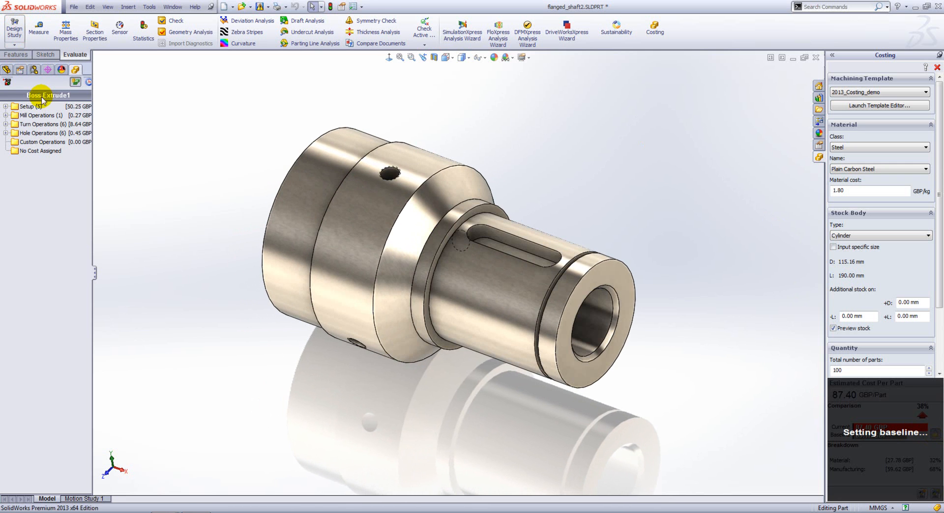
Step: Examine the shaft's turn operations by highlighting the OD and ID grooves and turns on the model
click(6, 124)
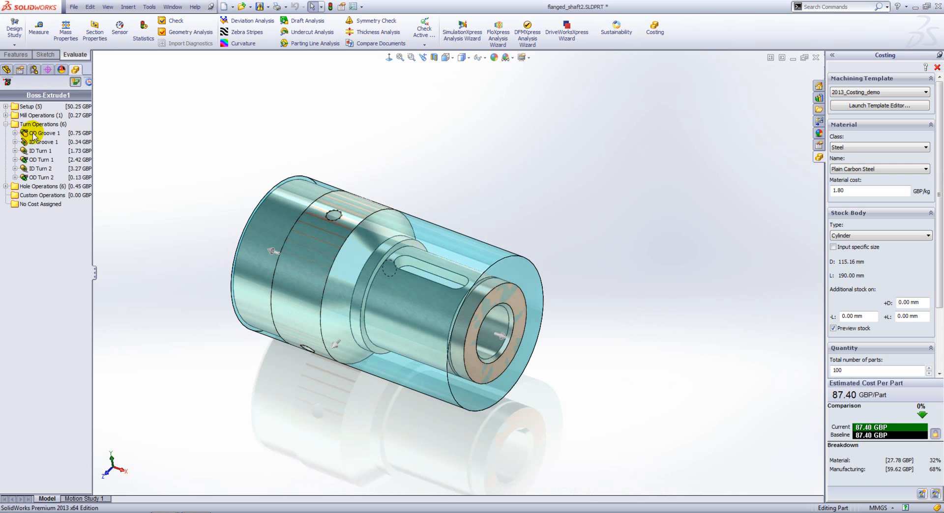
click(39, 133)
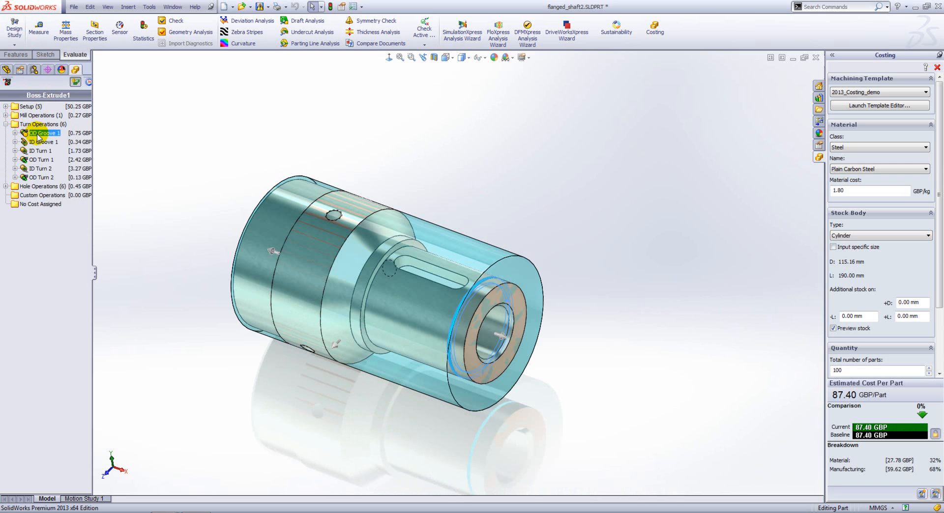
click(40, 160)
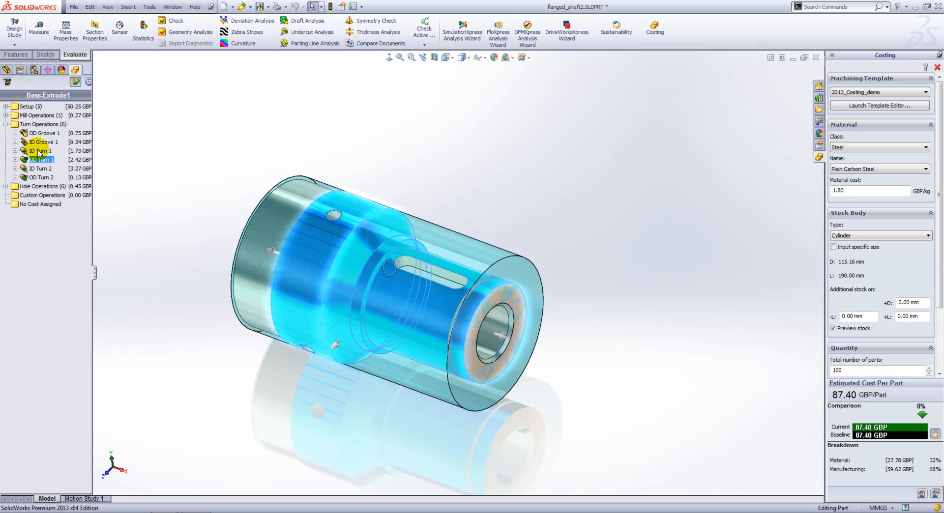
click(40, 153)
click(42, 142)
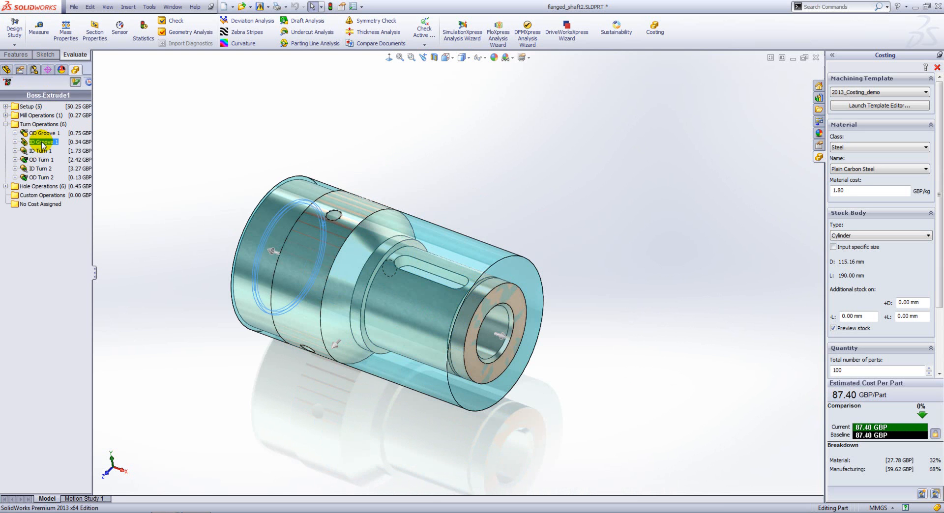
click(44, 134)
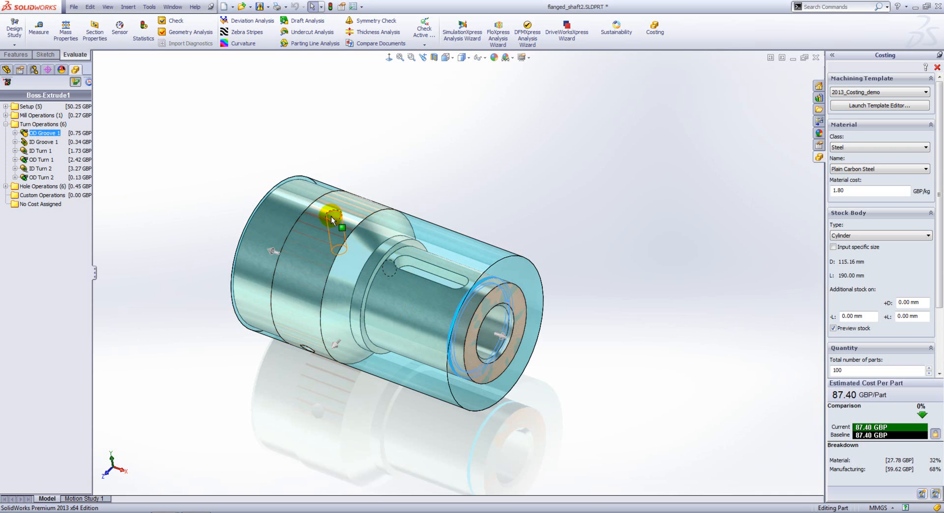
Step: Examine the shaft's mill, hole and setup operations, including the features assigned to the last two setups
click(5, 115)
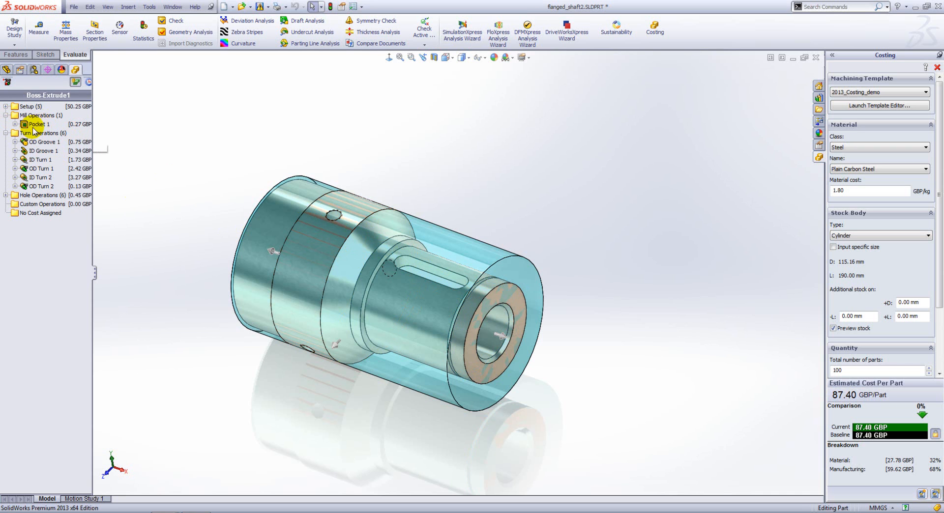
click(5, 194)
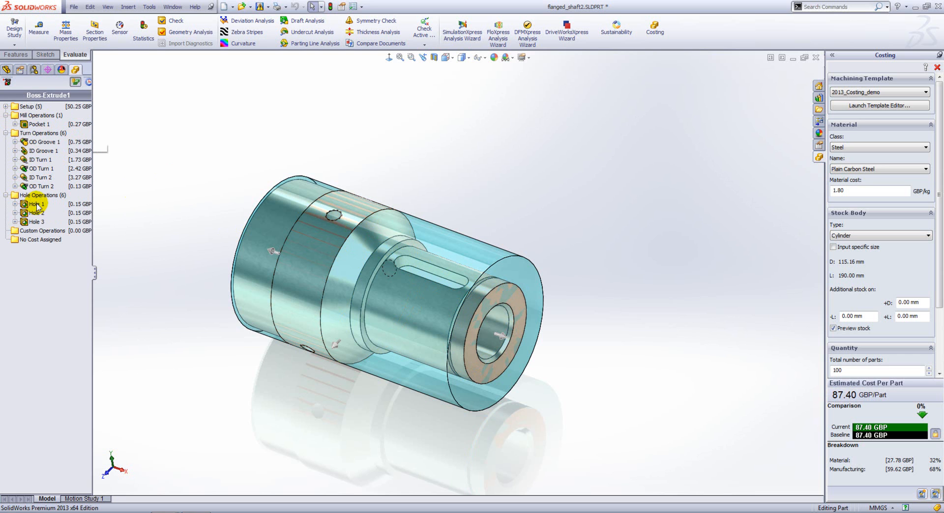
click(6, 106)
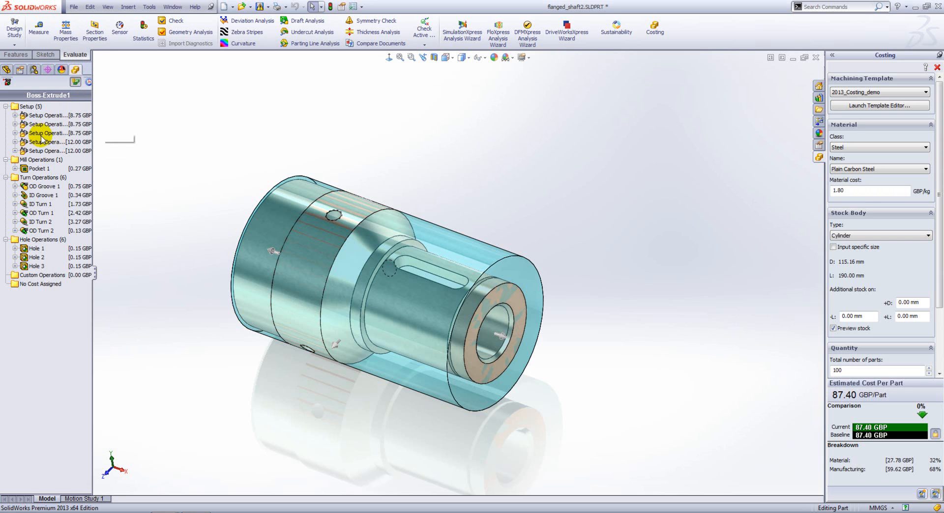
click(15, 141)
click(15, 195)
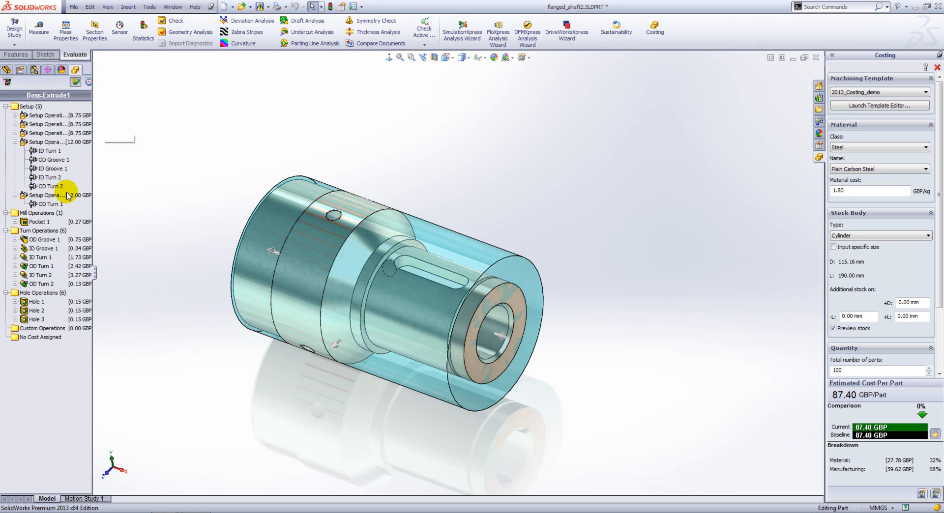
Step: Move OD Turn 1 into the setup operation holding the other turned features and exclude the emptied setup's cost
click(48, 204)
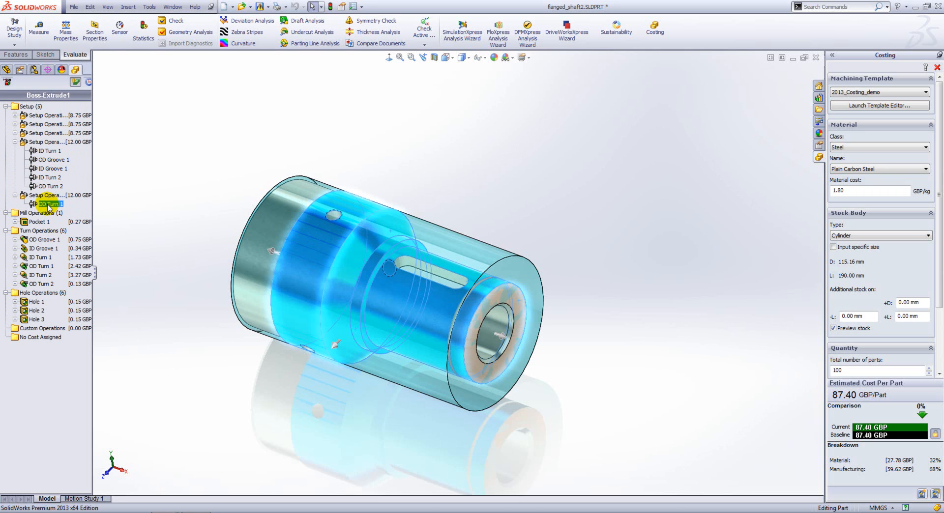
drag(48, 142, 50, 143)
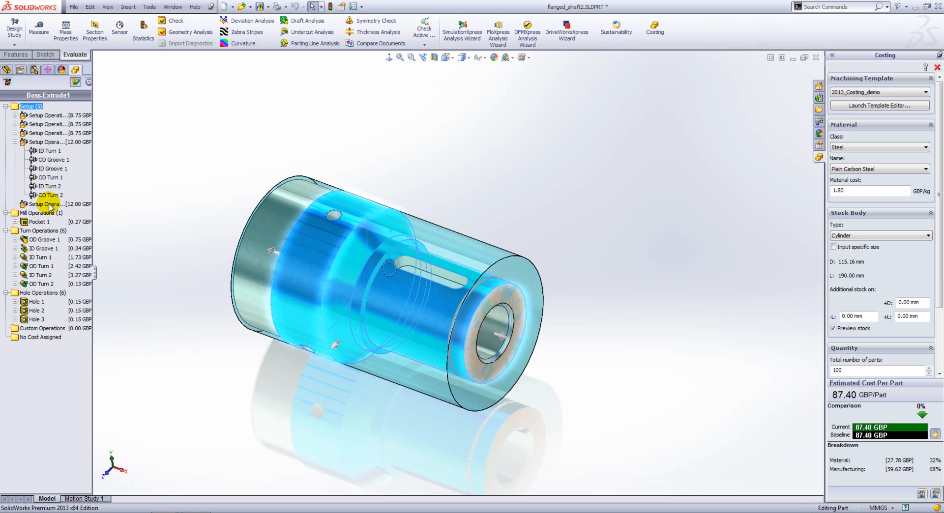
right_click(51, 204)
click(83, 220)
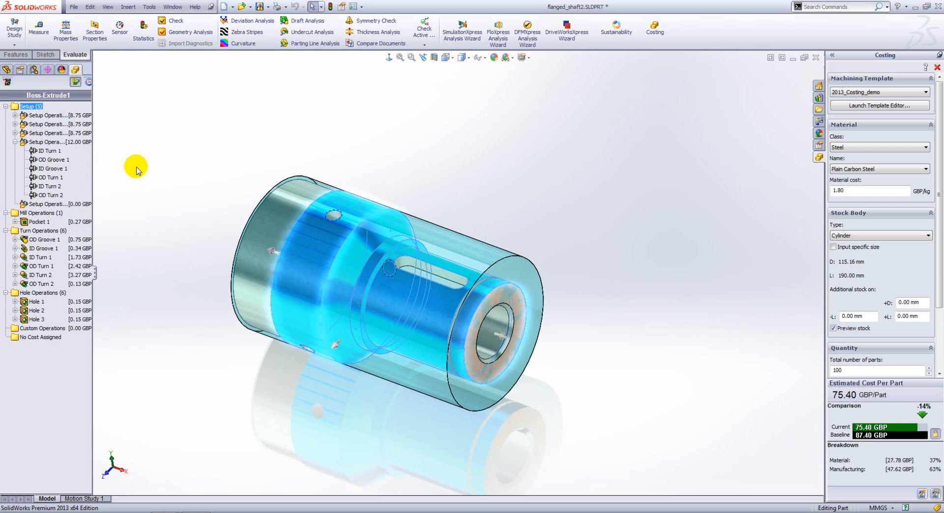
click(199, 97)
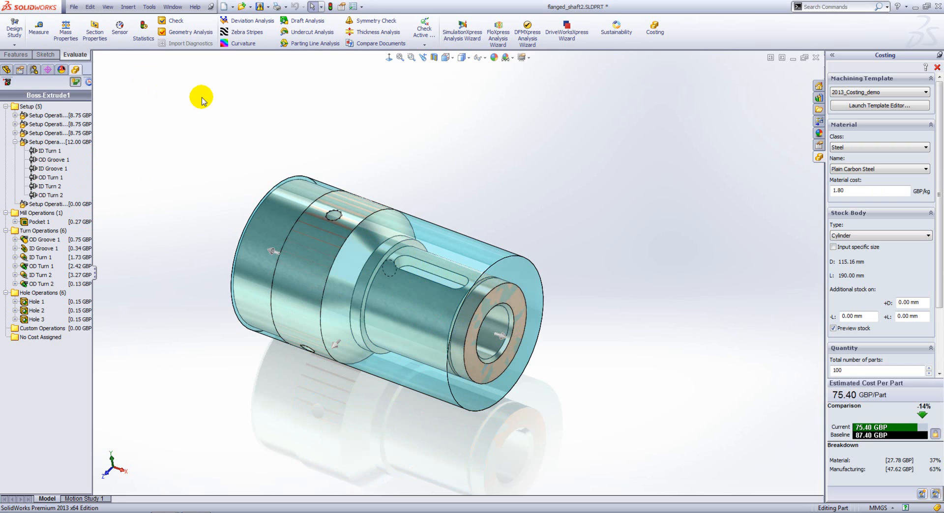
Step: Switch to the Backplate part and examine its milling costs, highlighting the Volume 1 operation on the model
key(ctrl+Tab)
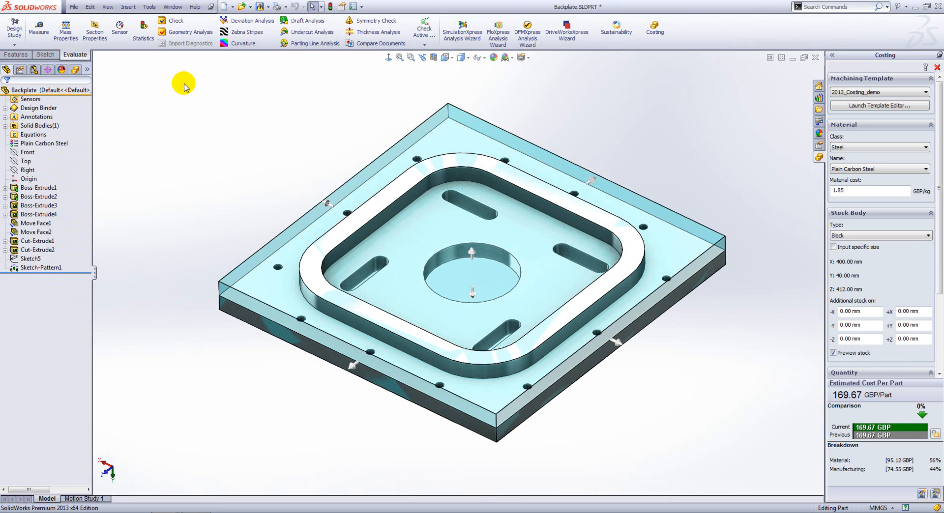
click(75, 69)
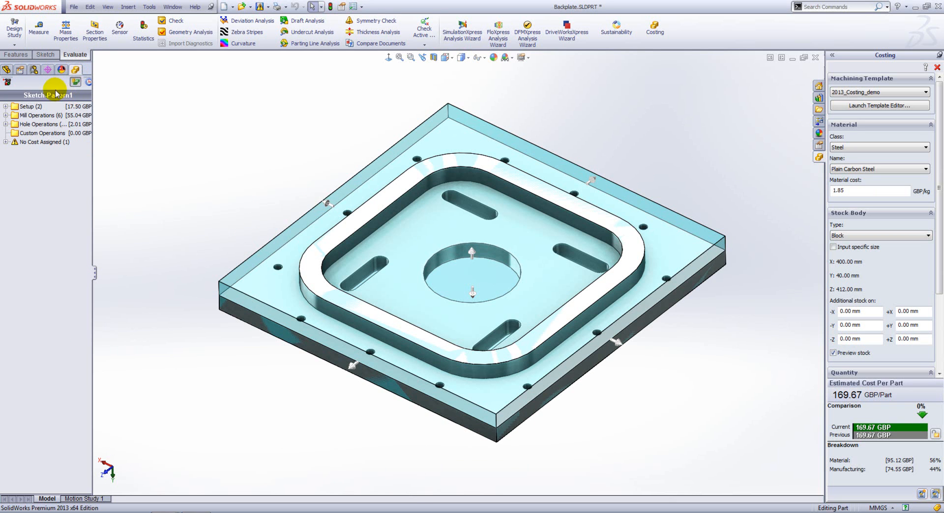
click(5, 116)
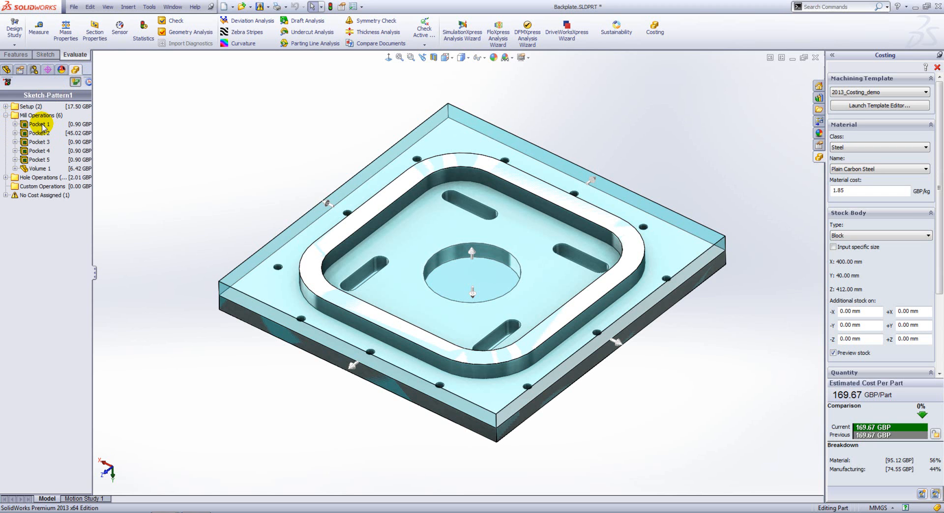
click(35, 169)
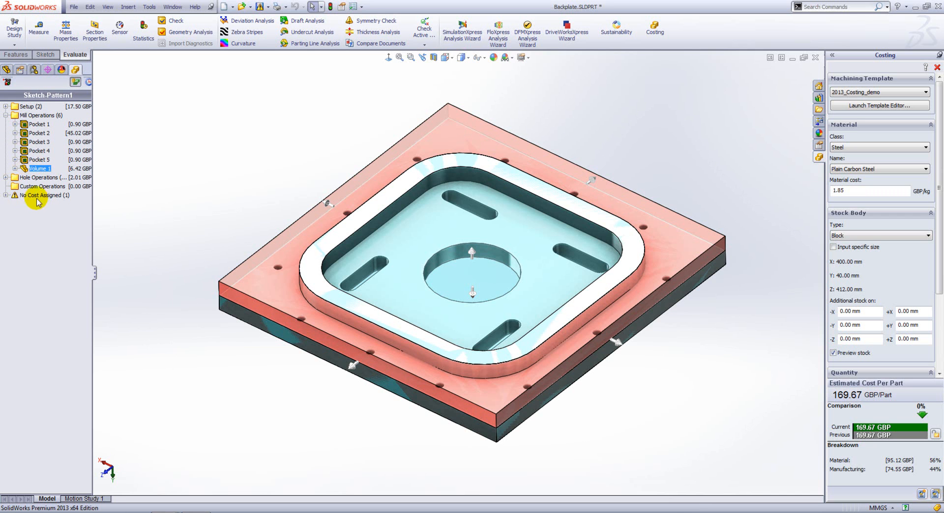
Step: Examine the backplate's Hole 1 without an assigned cost and its available Mill and Drill machining options
click(6, 196)
right_click(34, 205)
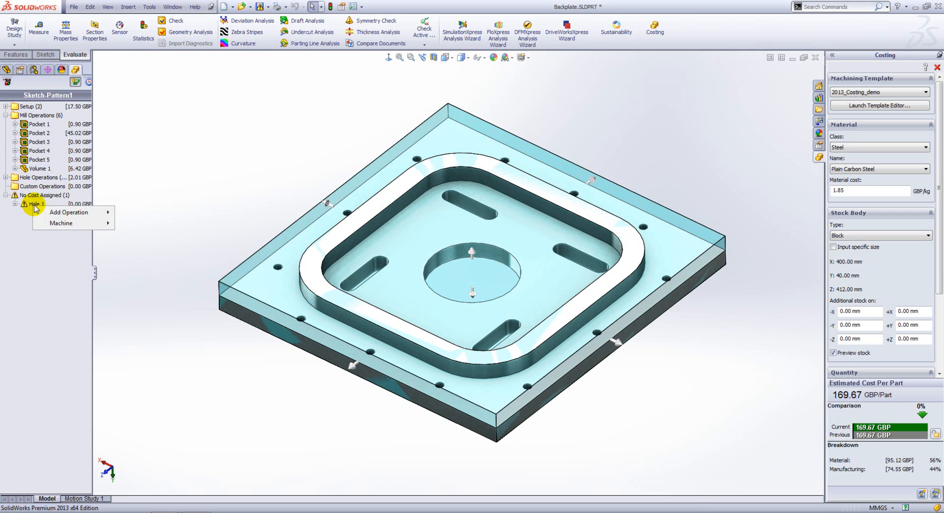
mouse_move(60, 224)
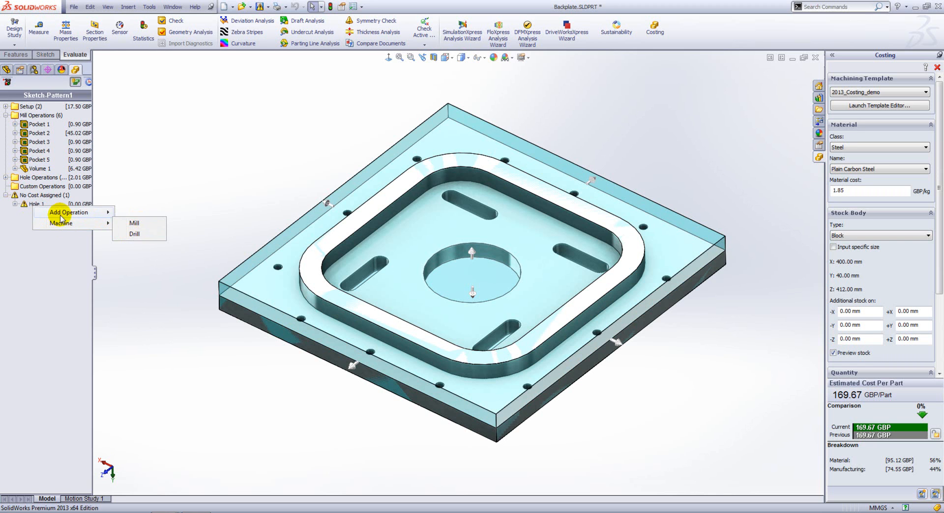
click(30, 205)
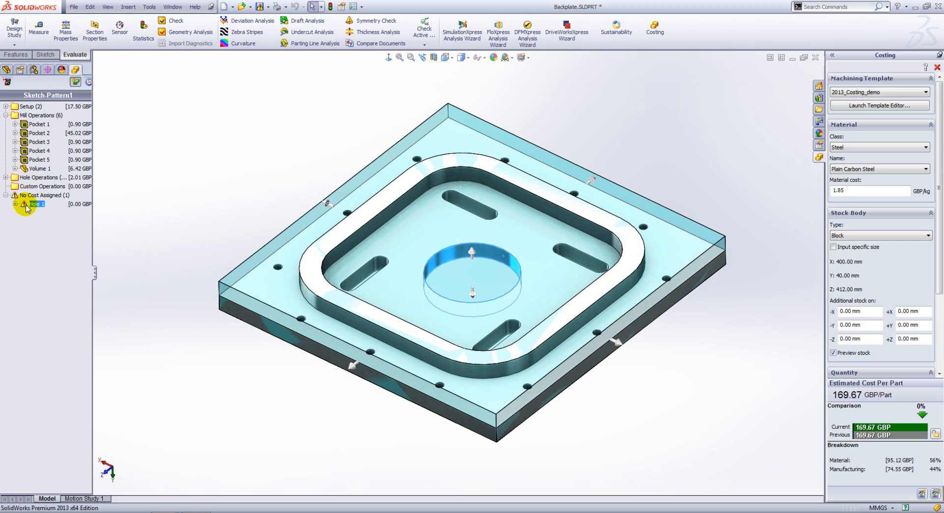
drag(31, 132, 37, 220)
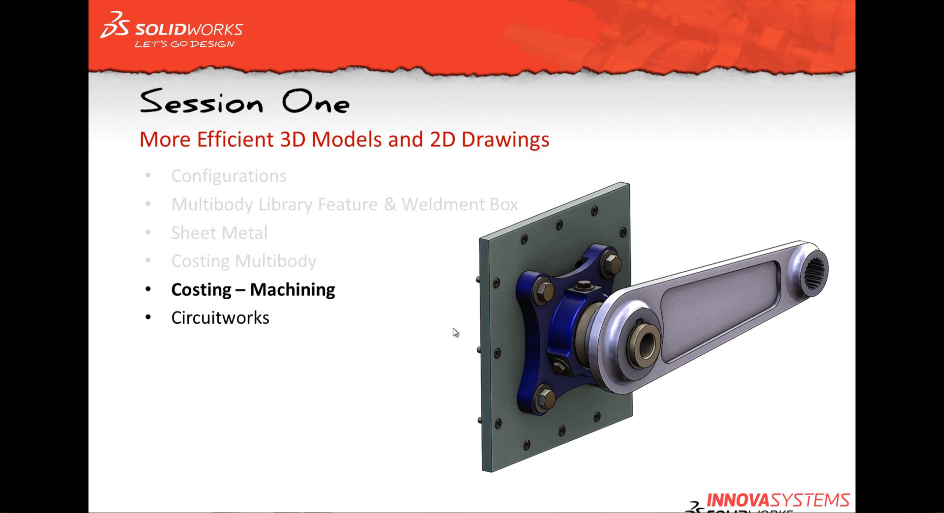
Step: Advance the Session One presentation to its Circuitworks item and switch back to SolidWorks
click(404, 326)
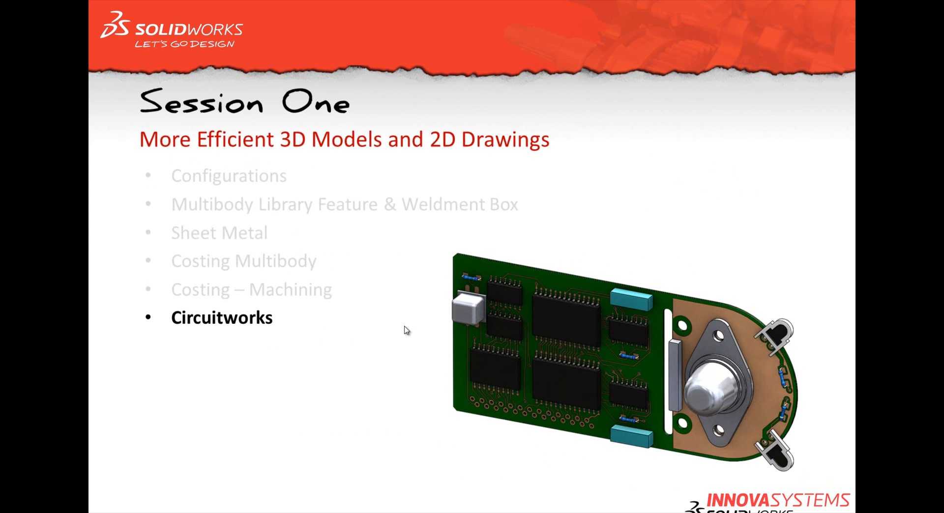
key(super+Tab)
key(super+Tab)
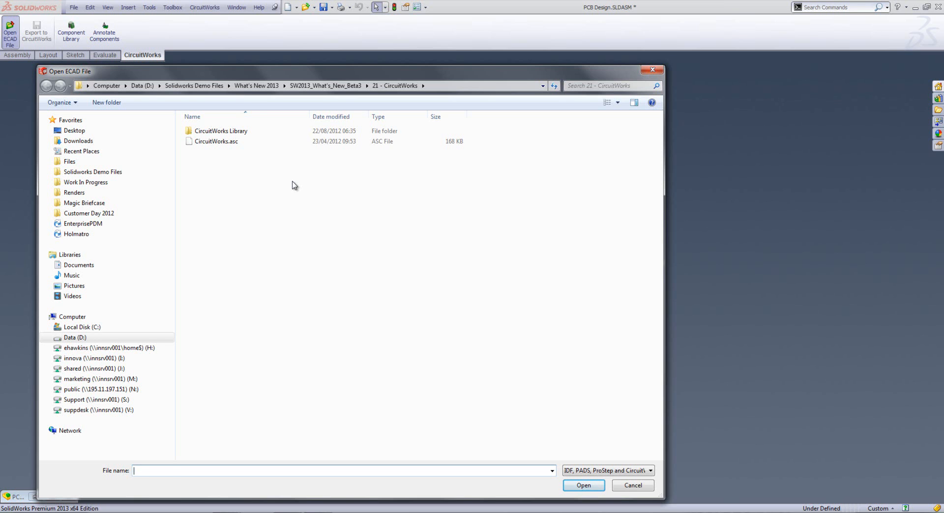
Step: Open the ECAD file CircuitWorks.asc in CircuitWorks
click(211, 144)
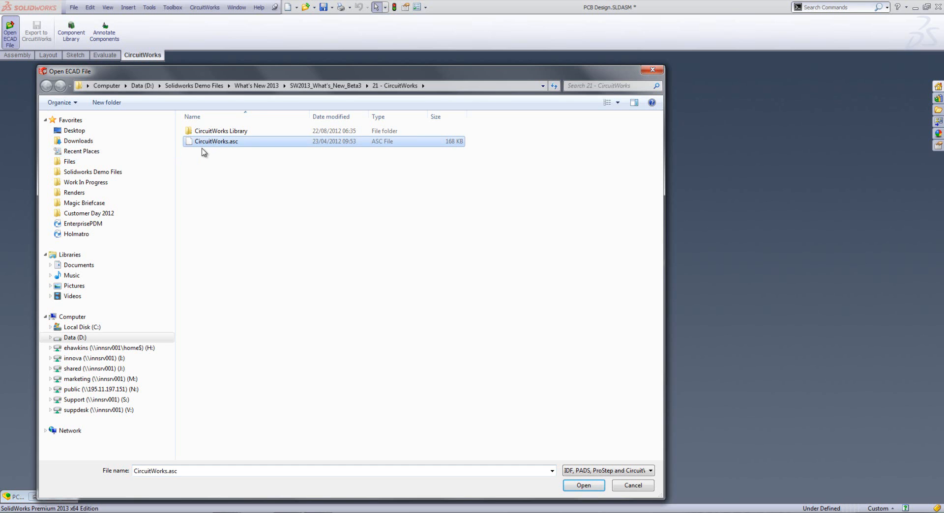
click(584, 486)
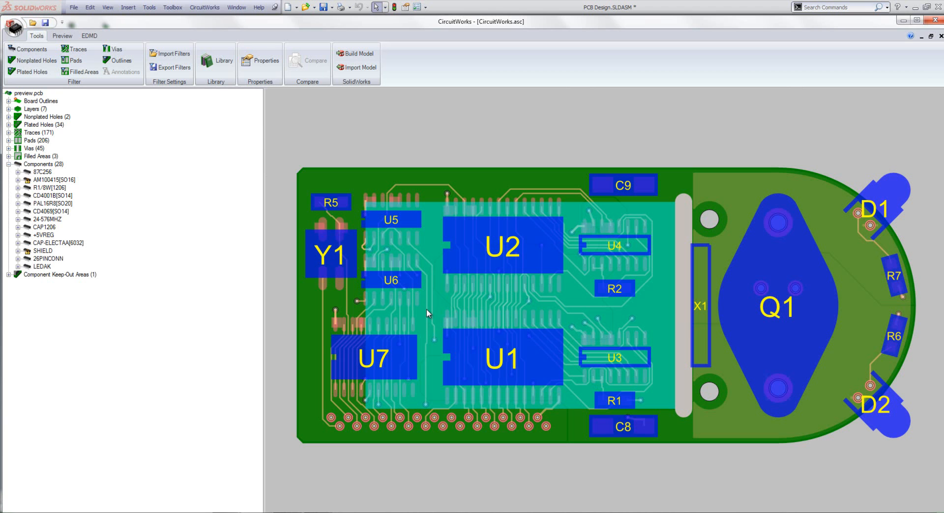
Step: Maximize the CircuitWorks window and examine the properties of the board's Secondary Component Side, Power Plane and Ground Plane layers
click(916, 20)
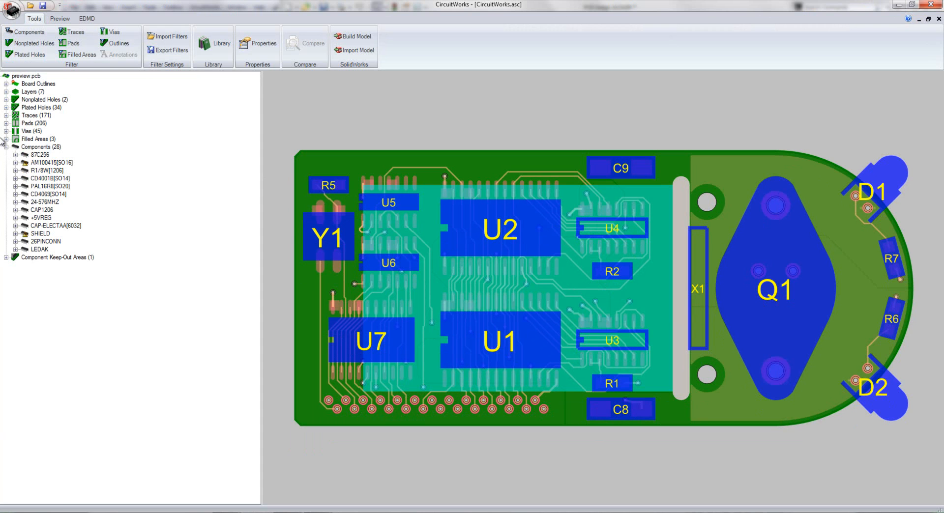
click(6, 91)
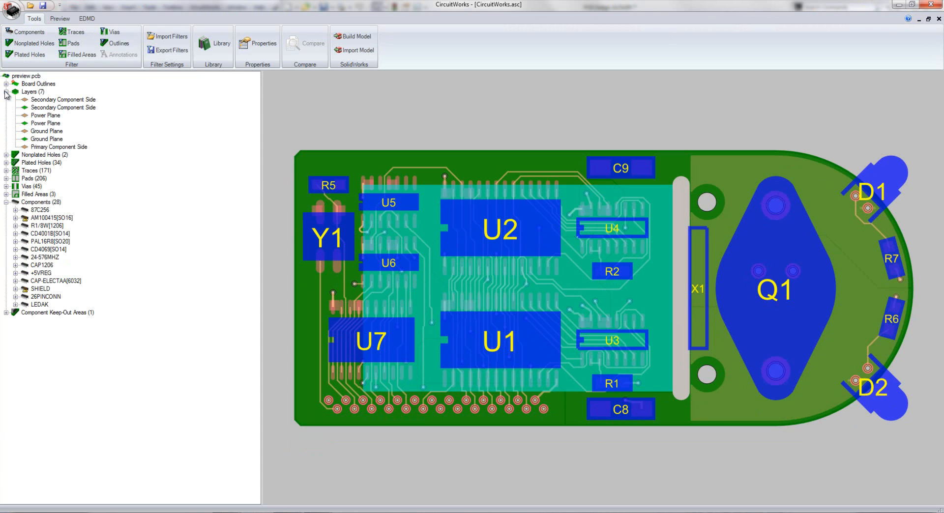
click(39, 99)
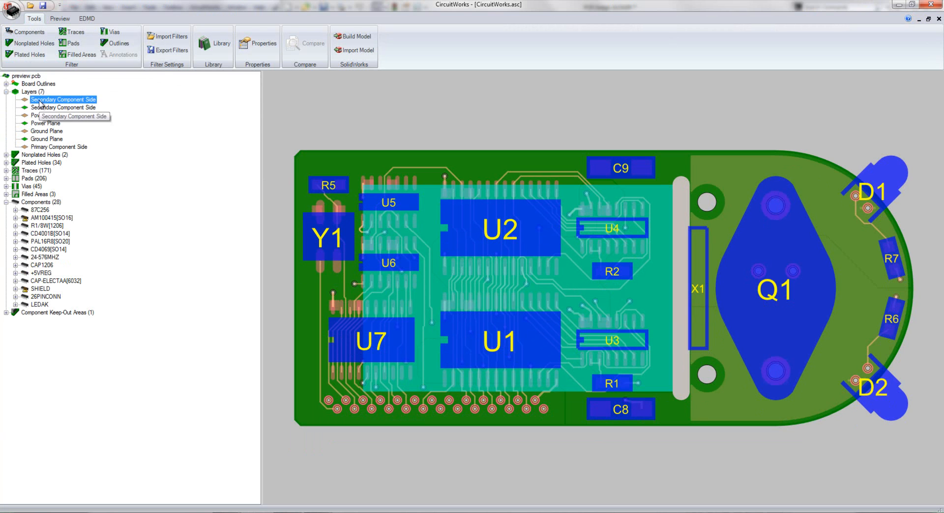
click(258, 44)
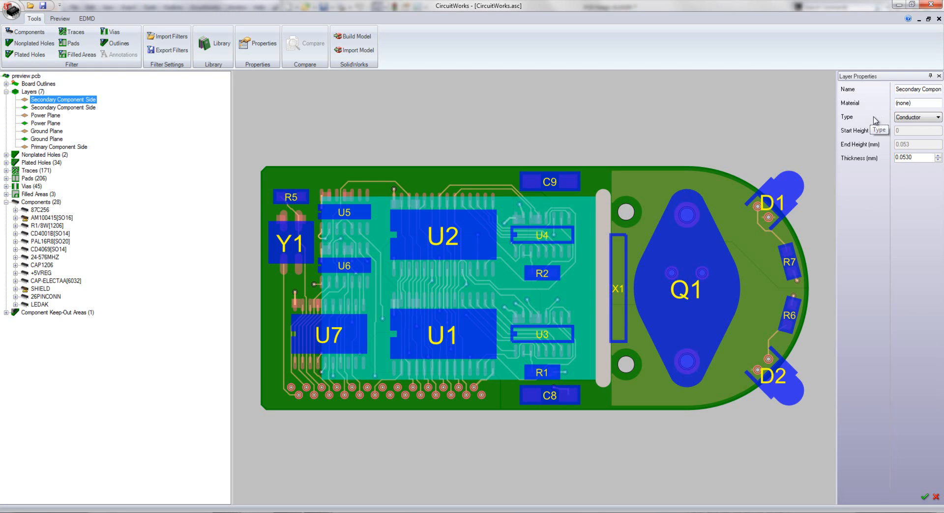
click(54, 108)
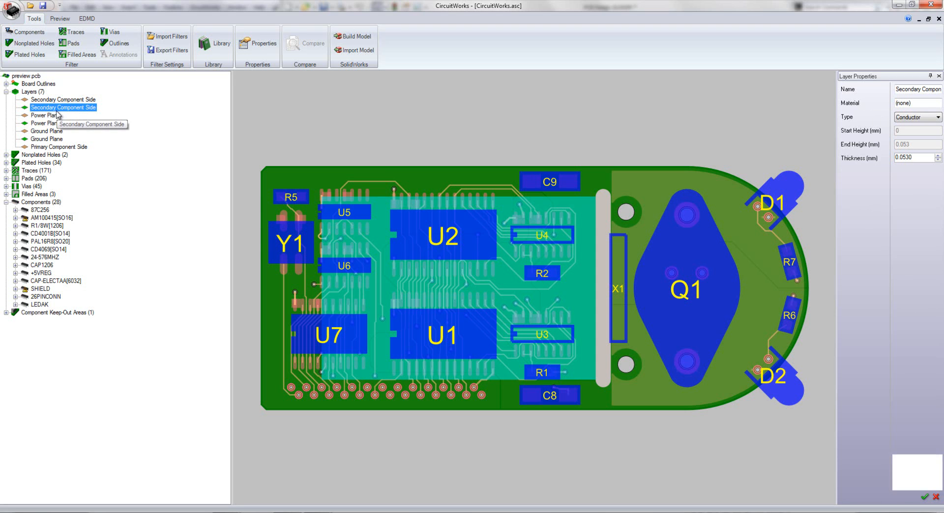
click(52, 115)
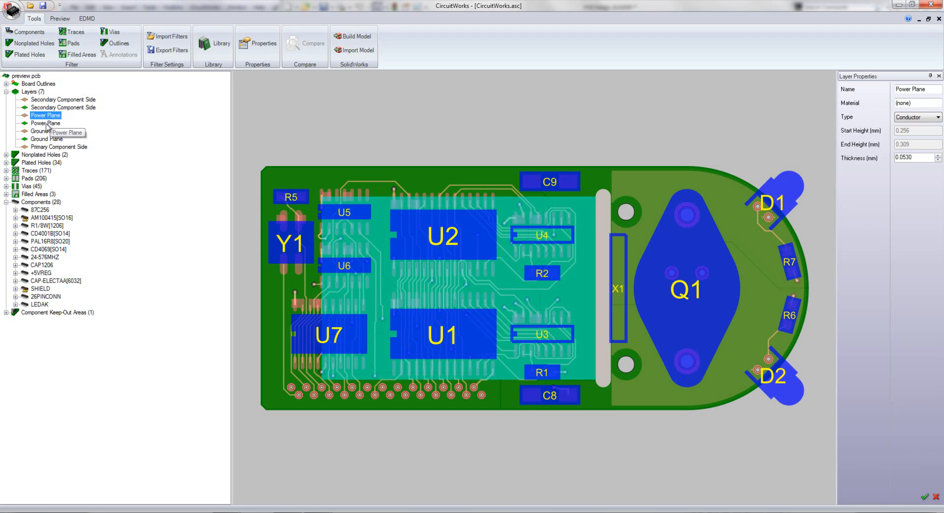
click(49, 123)
click(47, 131)
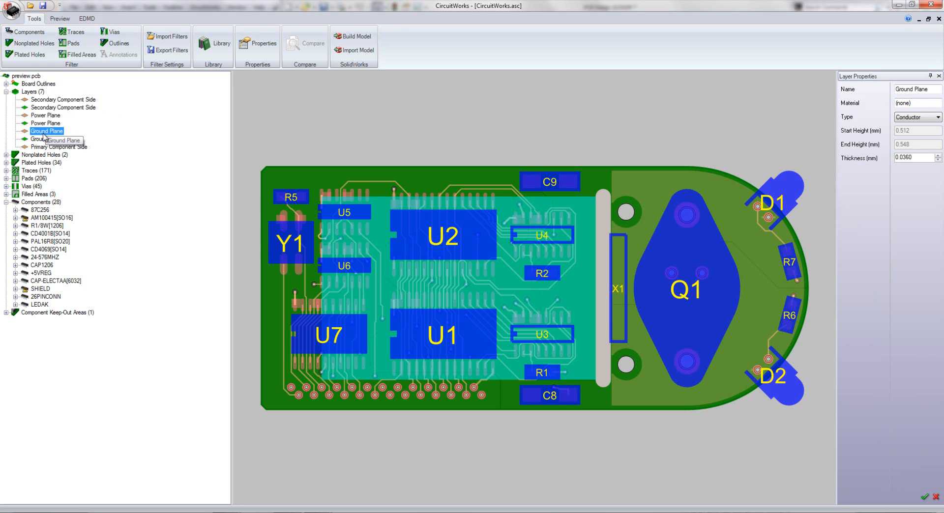
Step: Highlight the nonplated holes, plated holes and traces on the board to examine their properties
click(46, 155)
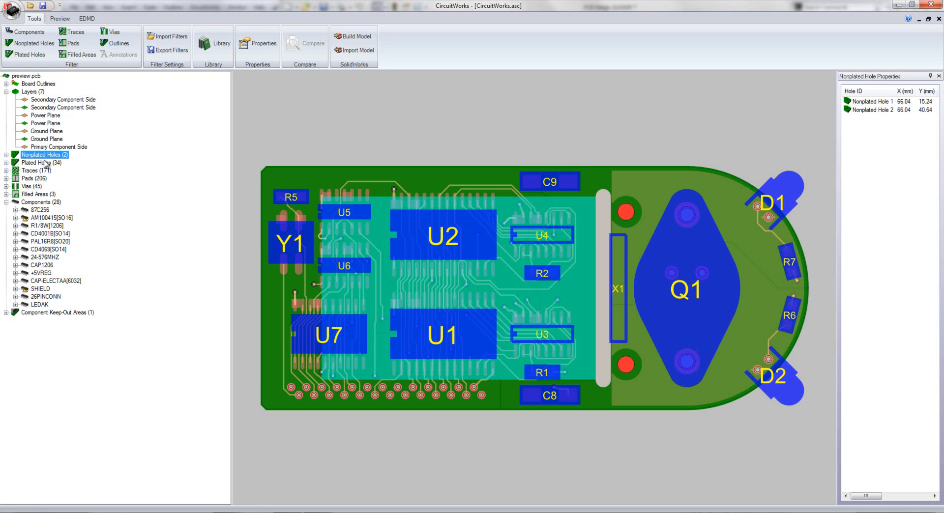
click(43, 163)
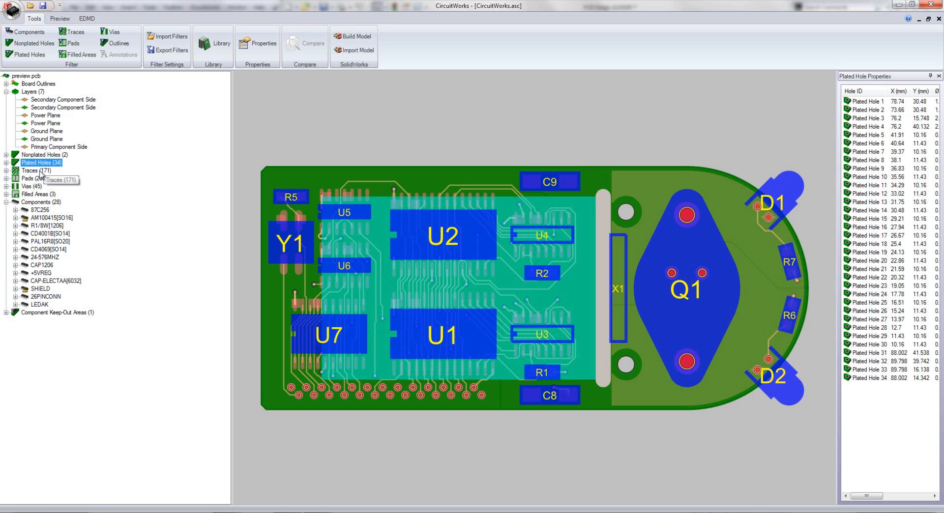
click(28, 172)
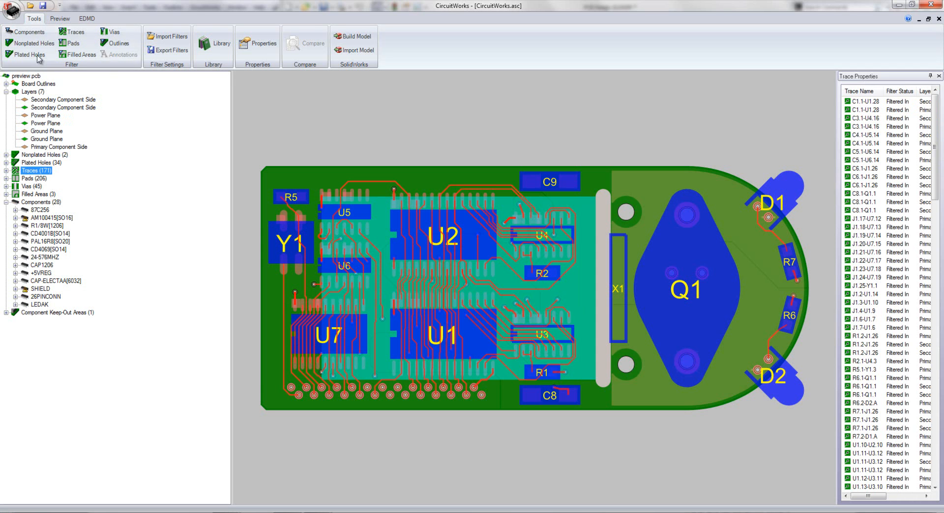
Step: View the underside of the board preview and return to the top view
click(60, 19)
click(71, 55)
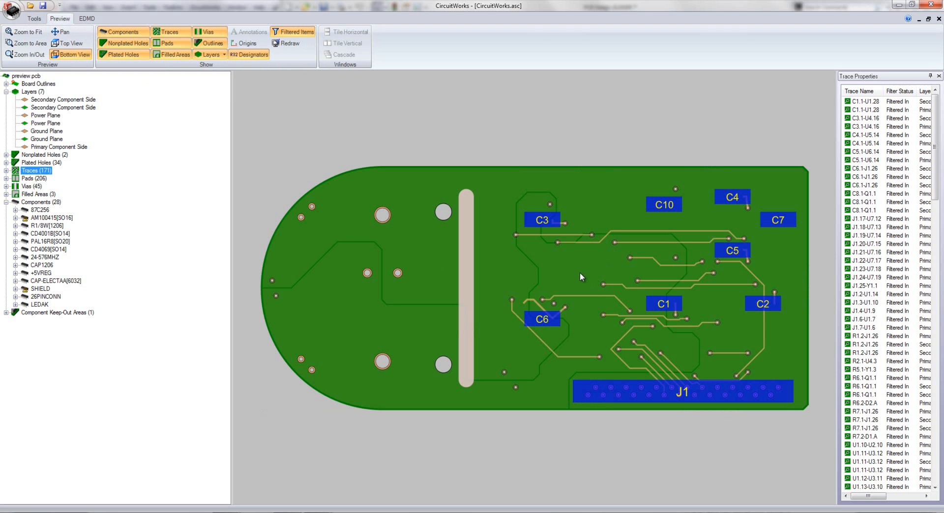
click(69, 43)
Step: Highlight the board's pads, vias and filled areas to examine their properties
click(29, 179)
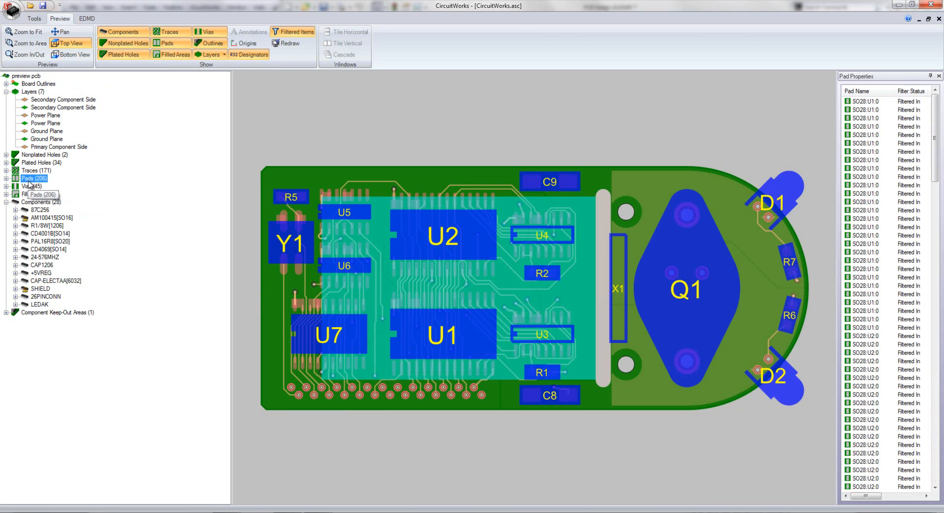
click(31, 186)
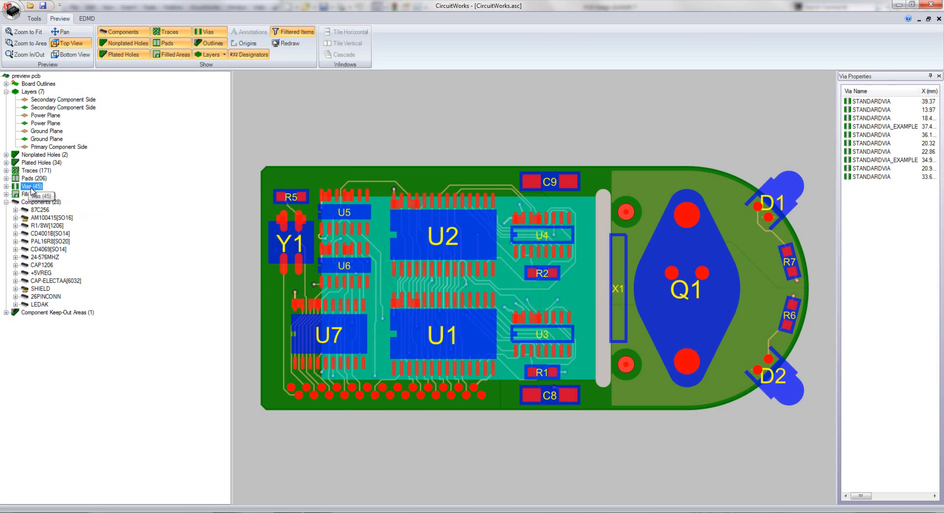
click(39, 194)
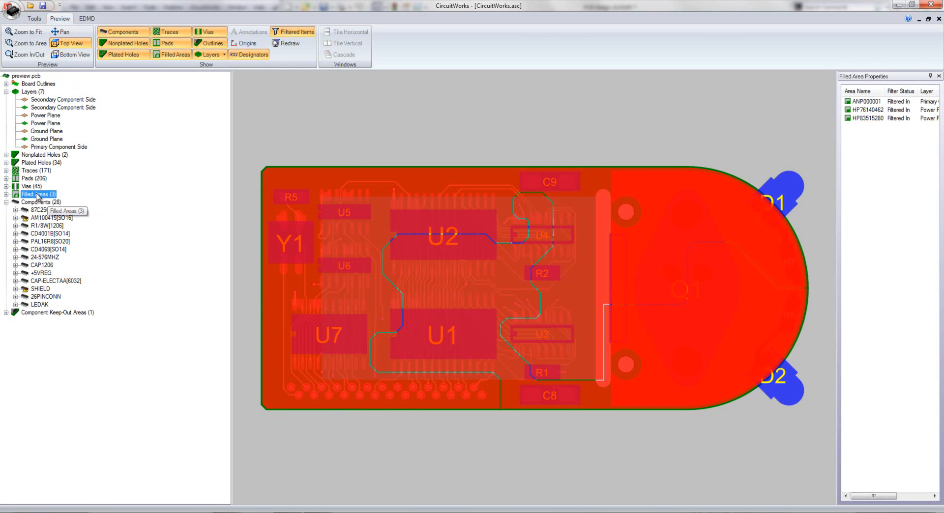
click(33, 188)
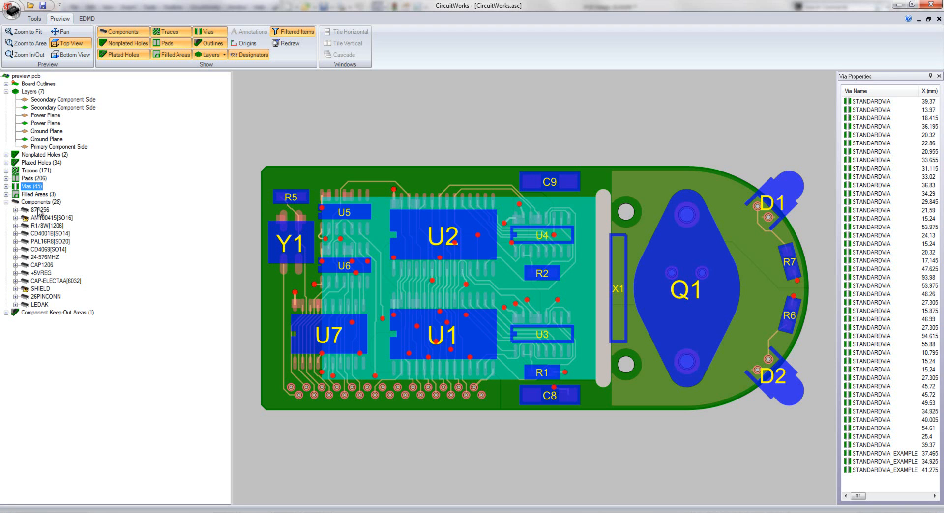
Step: Examine the properties of component 87C256 and its component type options, keeping Electrical
click(39, 211)
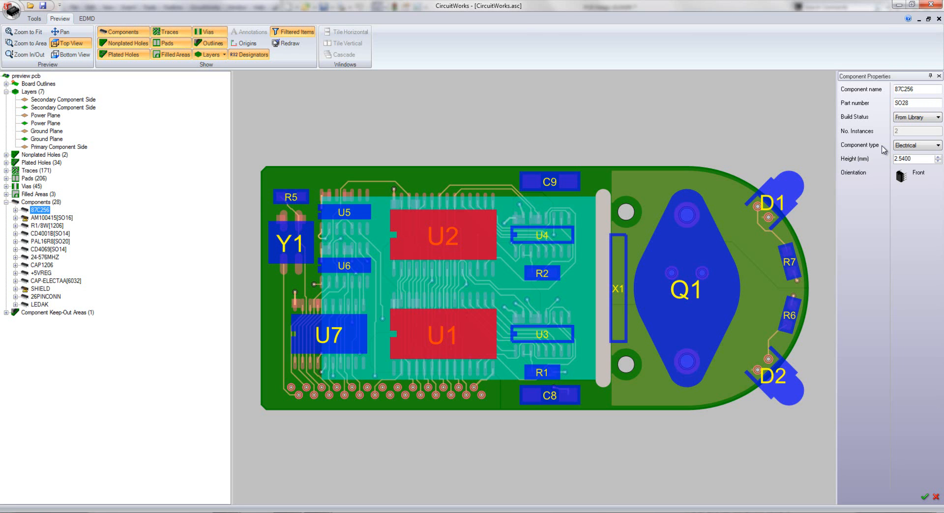
click(907, 145)
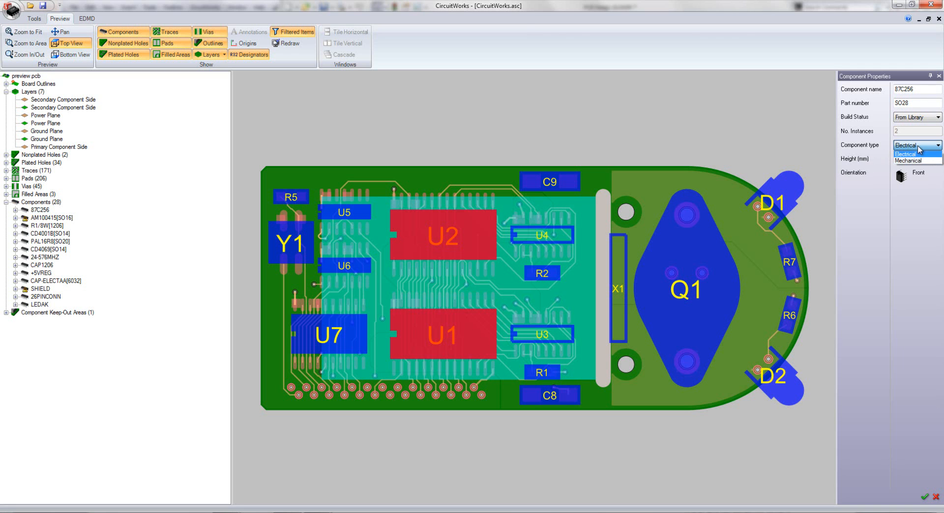
click(917, 153)
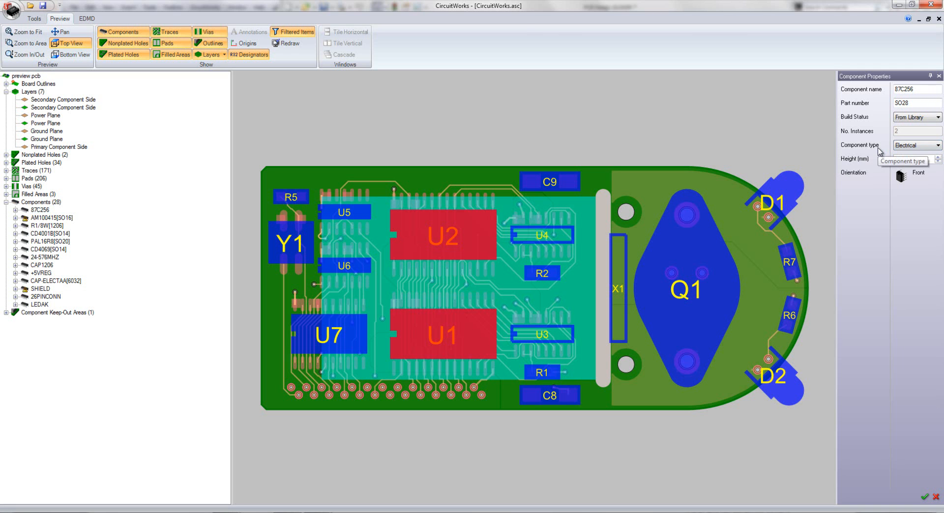
Step: Set the height of components AM100415[SO16] and SHIELD to 1.0 mm
click(32, 218)
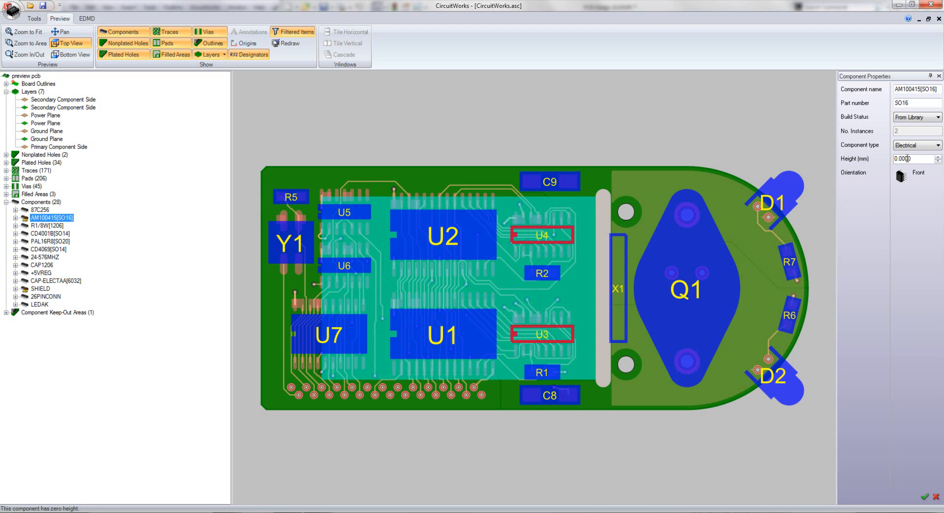
double_click(916, 158)
text(1.0)
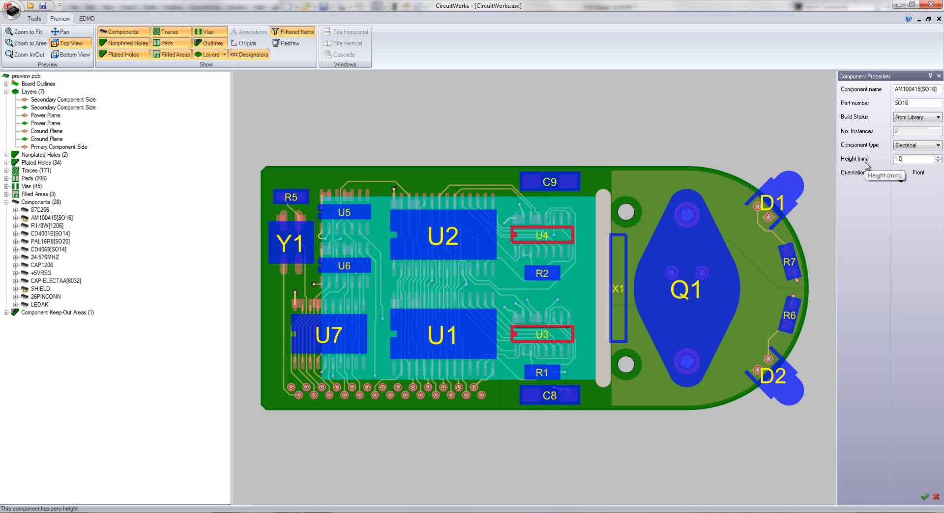
click(44, 290)
text(1.0)
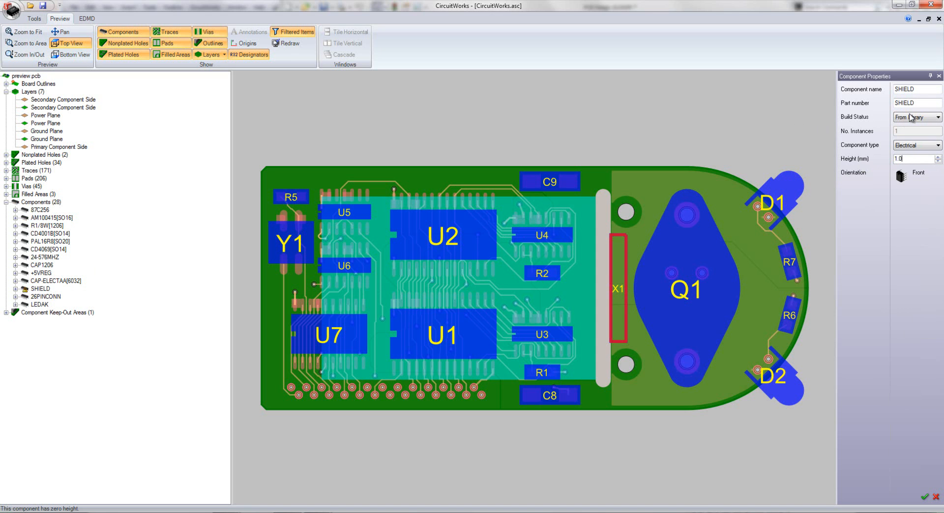
key(Return)
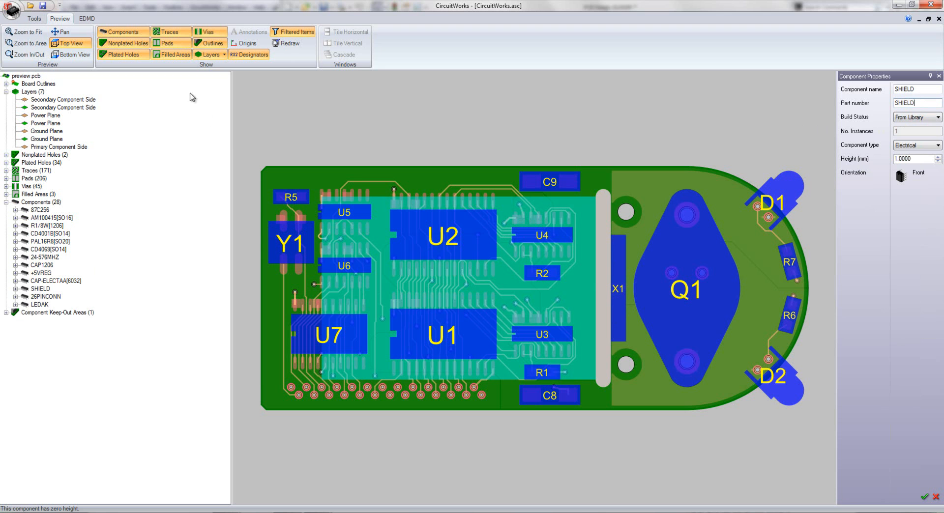
Step: Close CircuitWorks without saving the changes to CircuitWorks.asc and restore the PCB Design assembly window
click(34, 18)
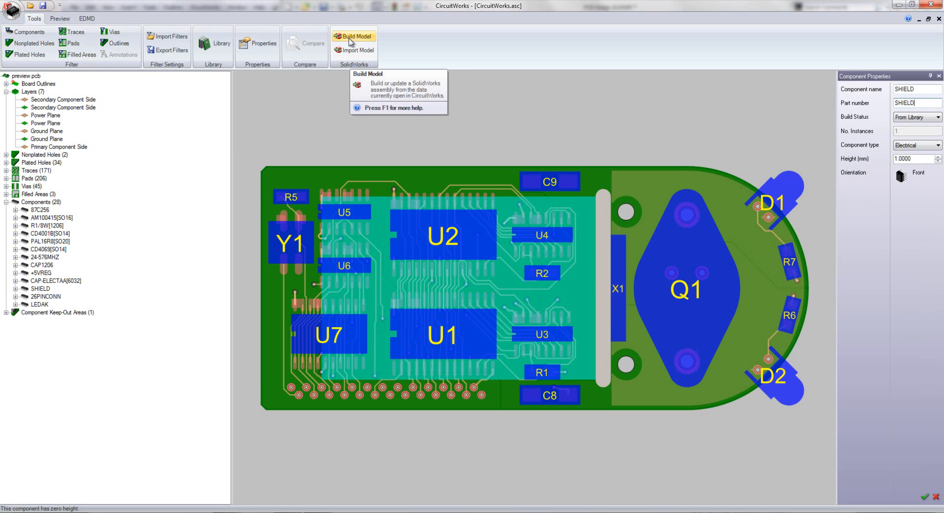
click(356, 38)
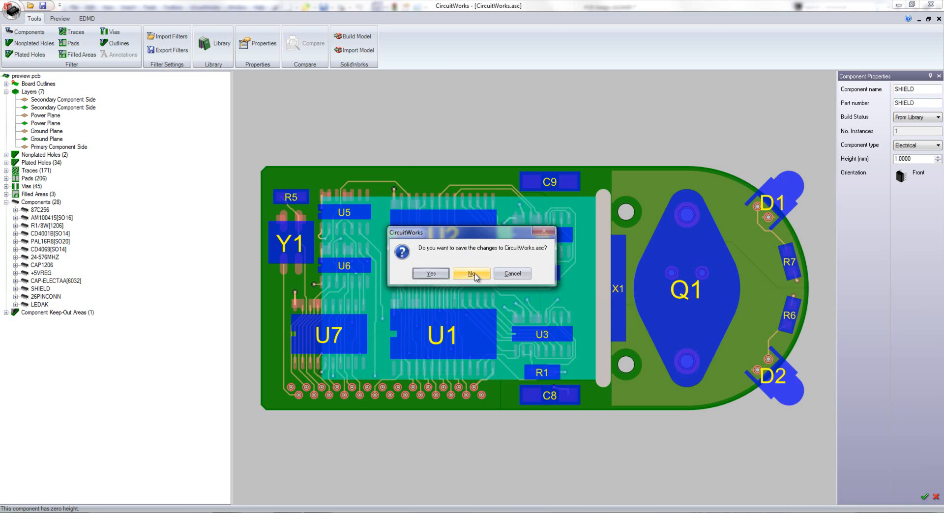
click(487, 275)
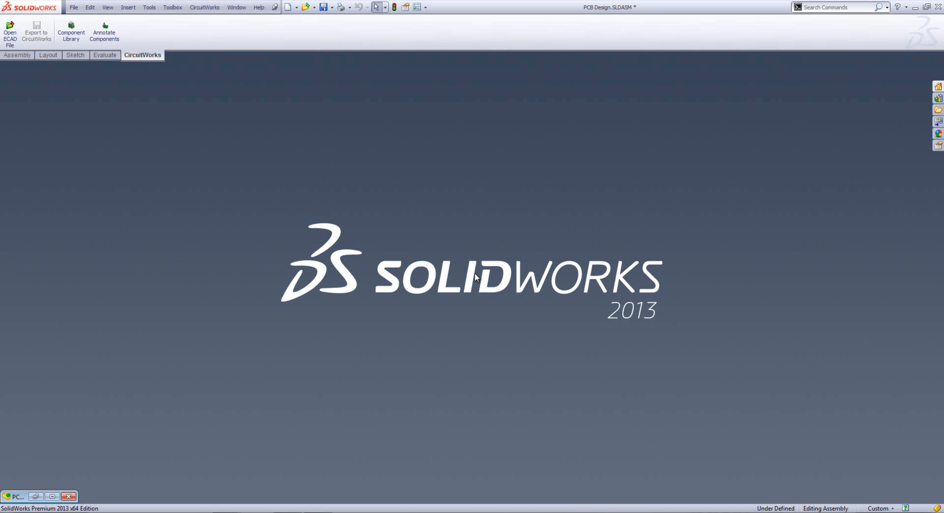
click(35, 496)
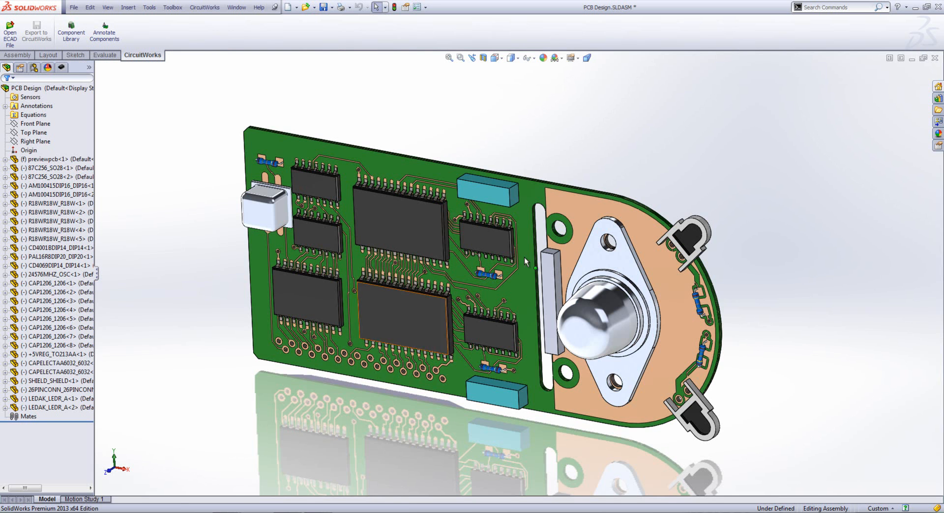
Step: Inspect both sides of the built PCB Design assembly, including its components, traces and holes
mouse_move(585, 155)
middle_down()
mouse_move(592, 146)
mouse_move(590, 154)
middle_up()
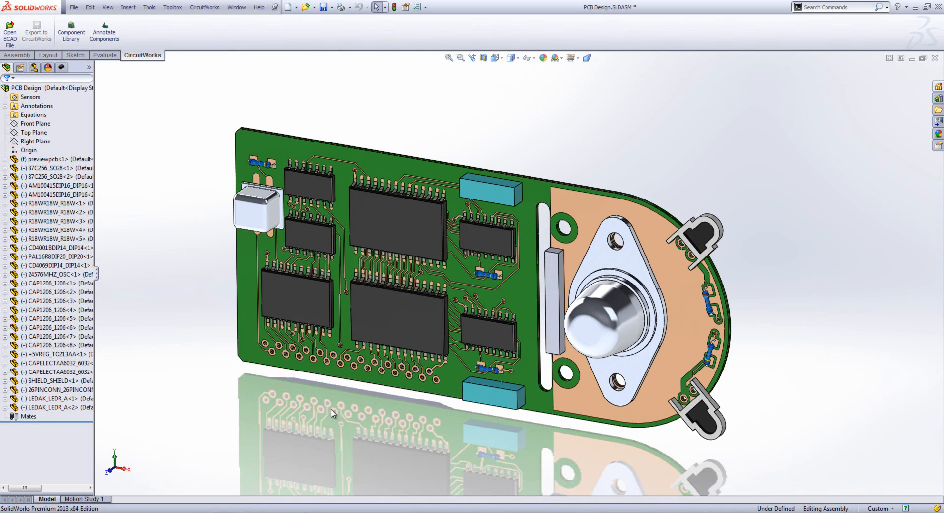
click(399, 323)
click(458, 291)
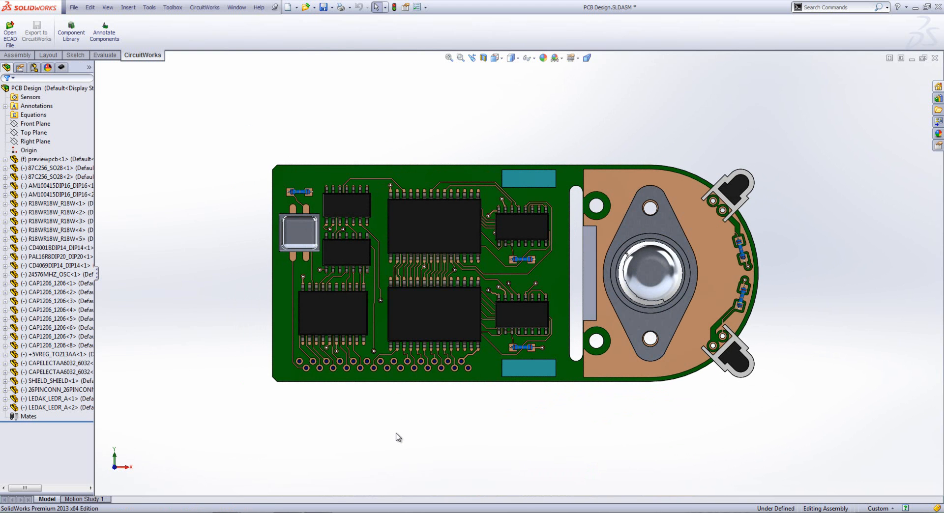
key(ctrl+2)
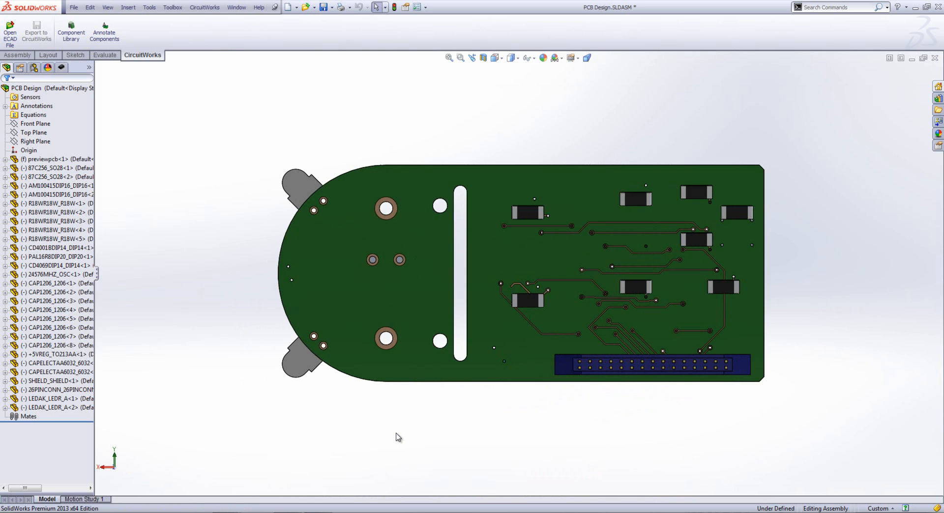
mouse_move(331, 245)
middle_down()
mouse_move(481, 246)
mouse_move(517, 293)
middle_up()
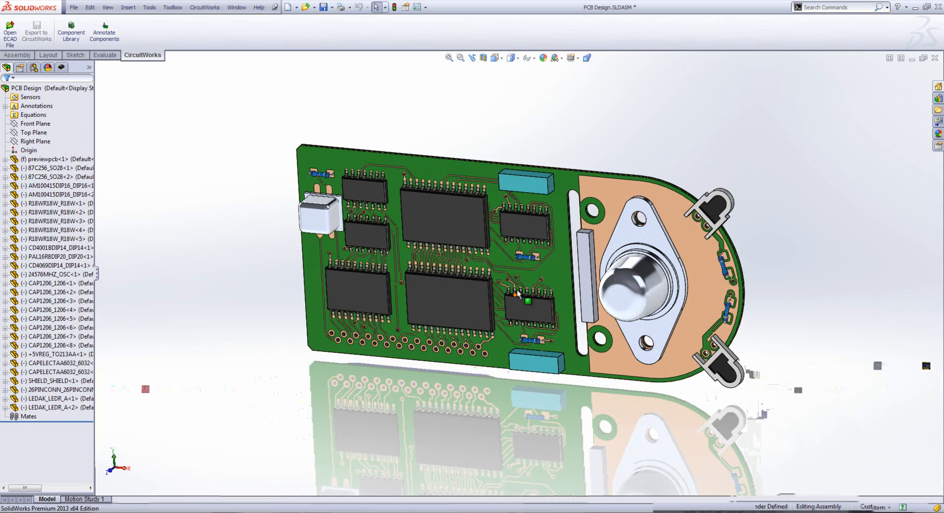
scroll(517, 293, down, 2)
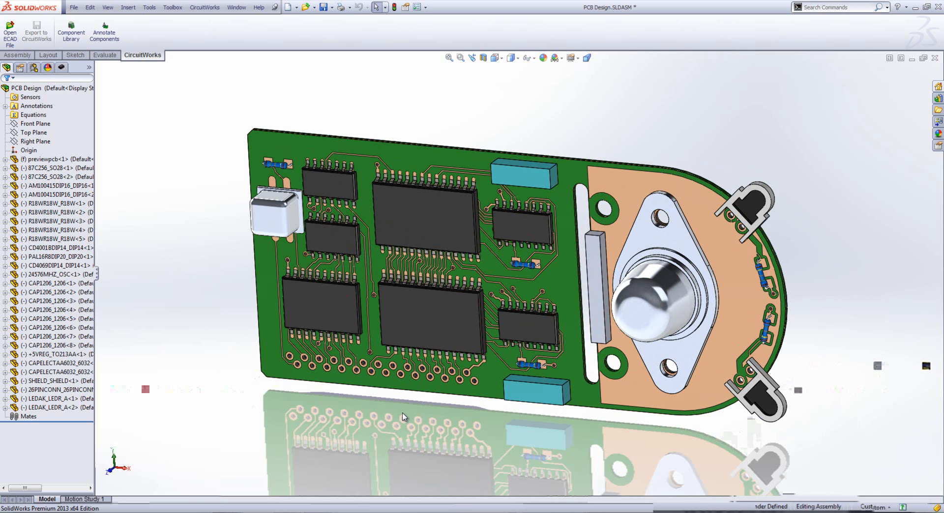
Step: Switch to the Session One presentation and advance it to the New Products item
key(super+Tab)
key(super+Tab)
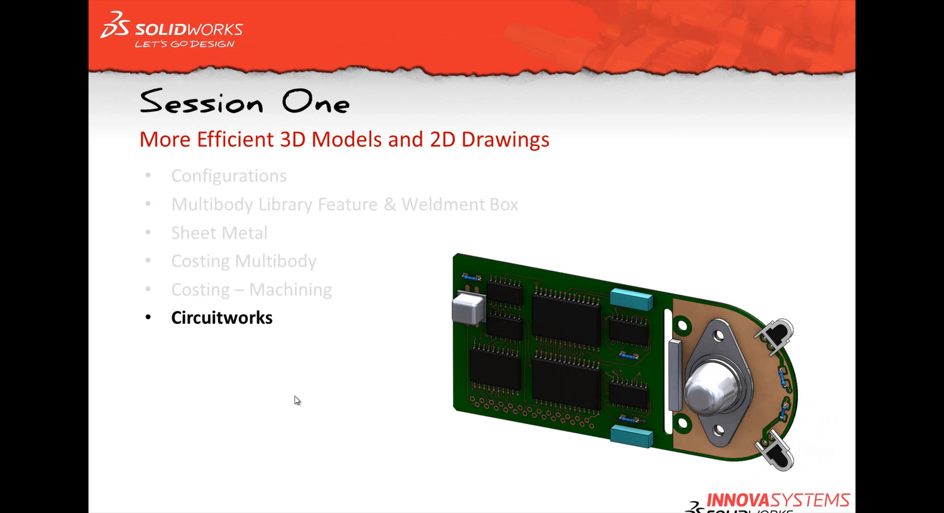
click(295, 396)
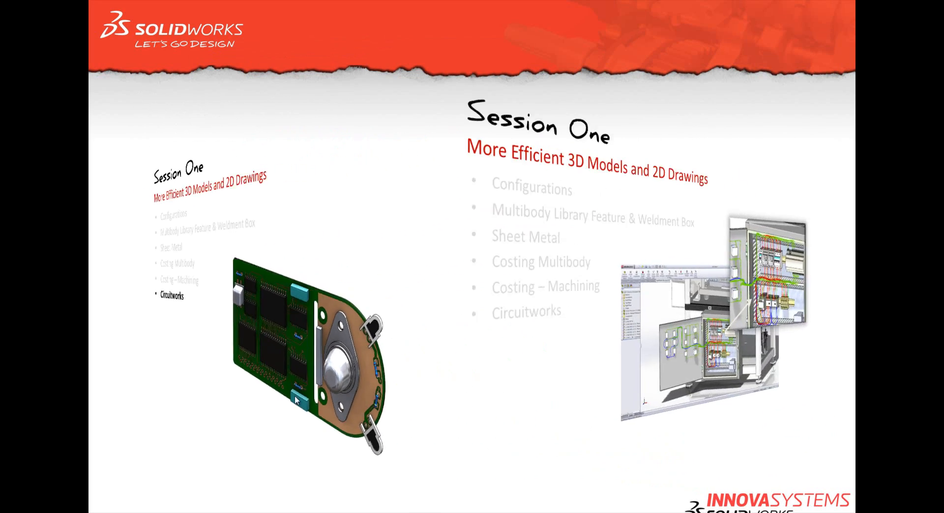
click(295, 397)
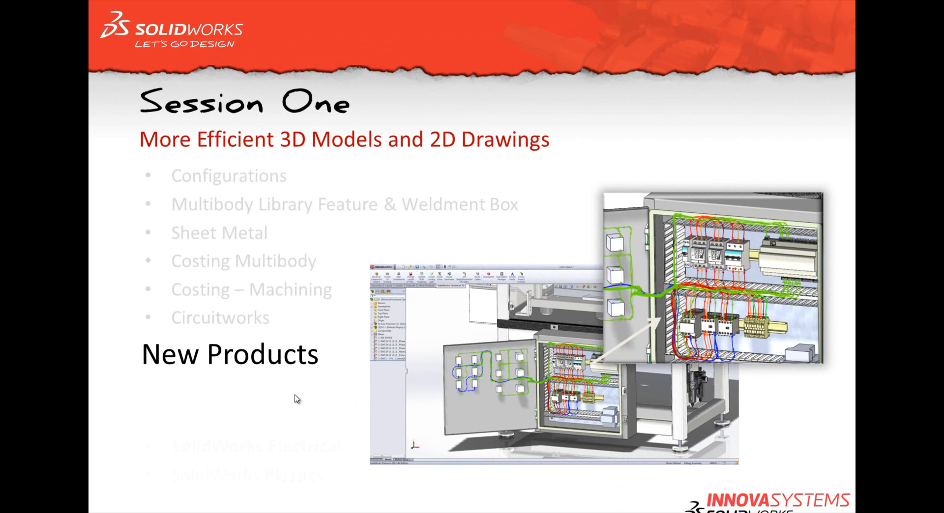
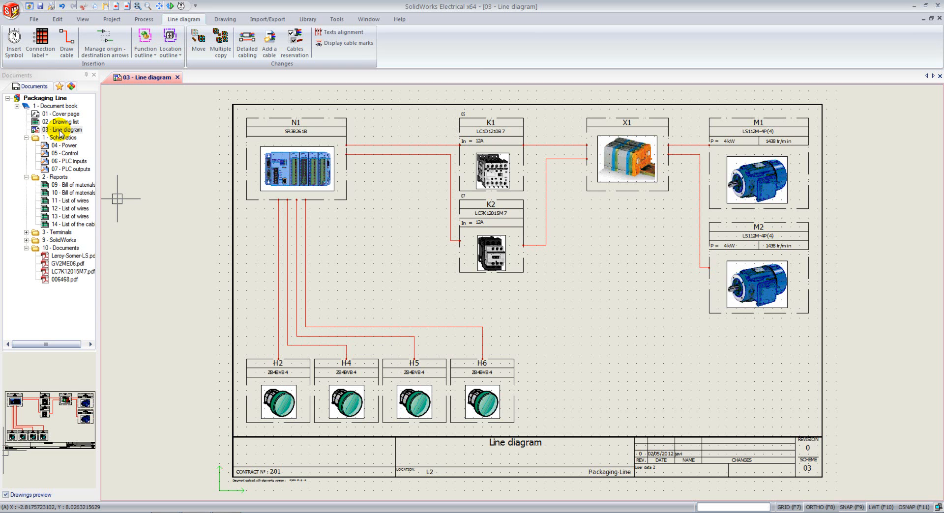
Step: Insert the blue Motor symbol from the Motors class into the line diagram, directly below motor M2
click(14, 41)
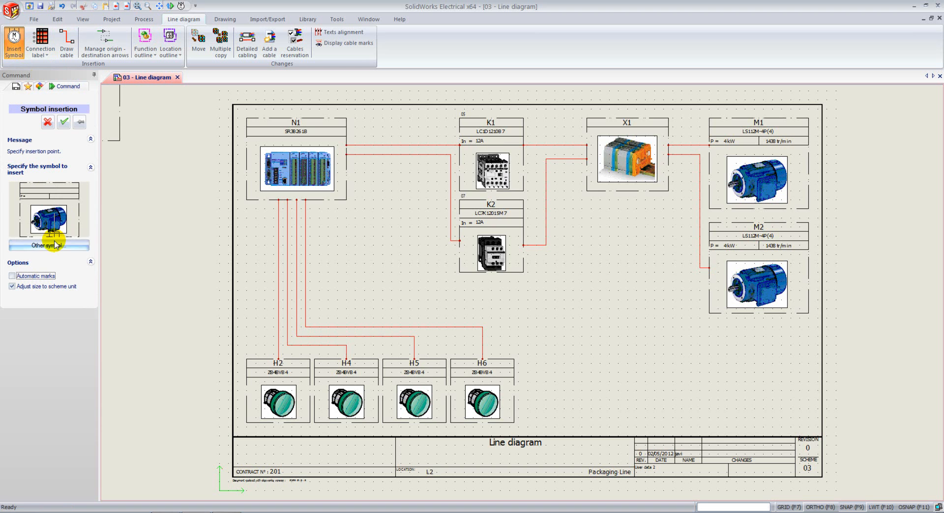
click(49, 245)
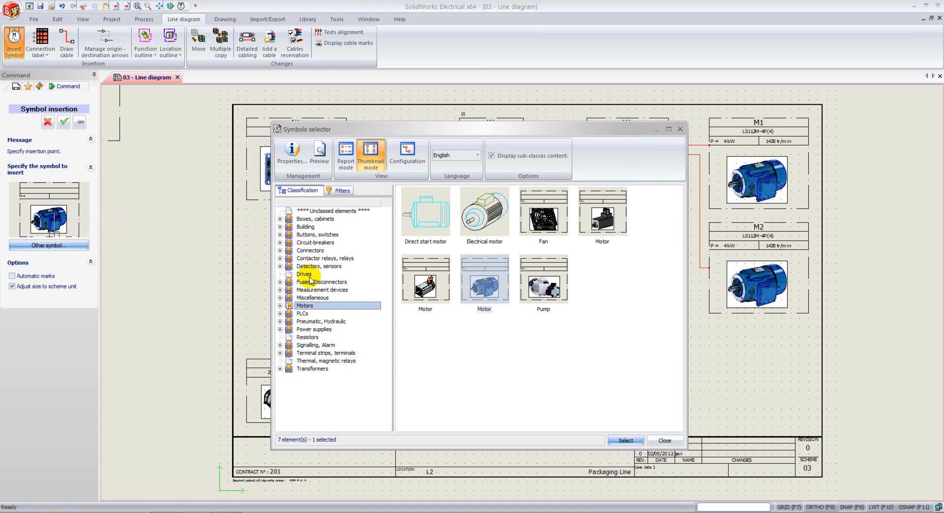
click(312, 297)
click(311, 290)
click(309, 282)
click(307, 266)
click(306, 259)
click(306, 242)
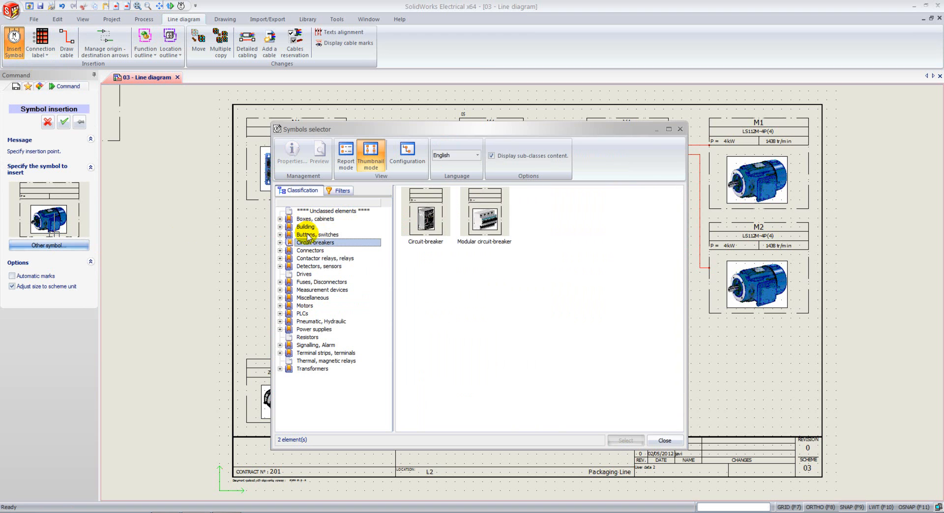
click(305, 306)
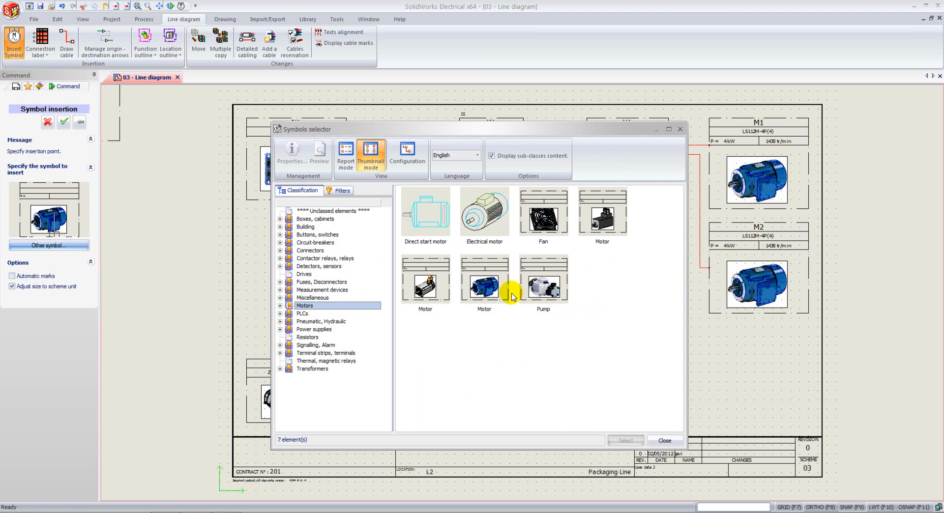
click(493, 294)
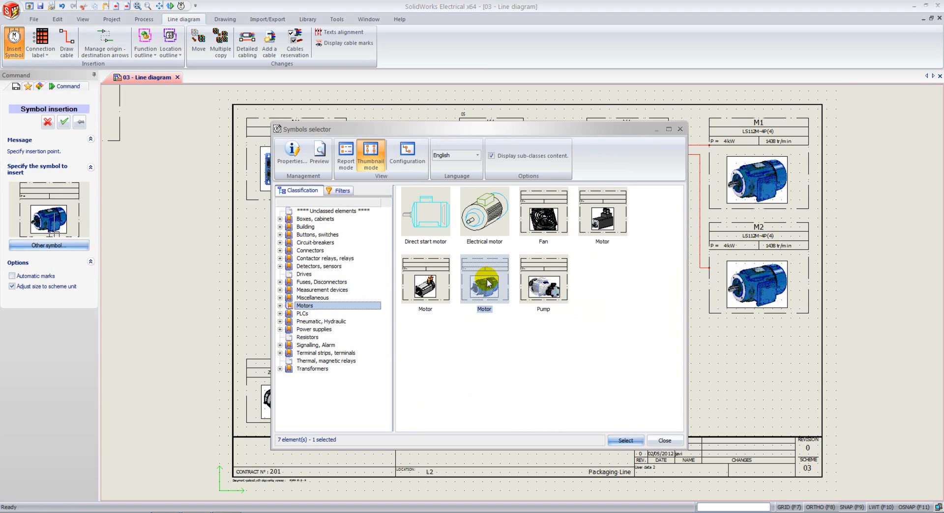
click(625, 441)
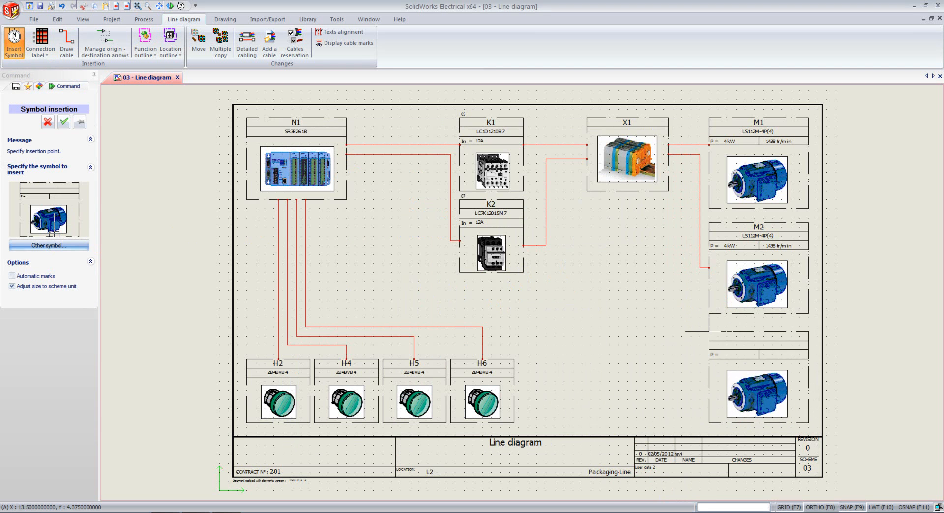
click(706, 331)
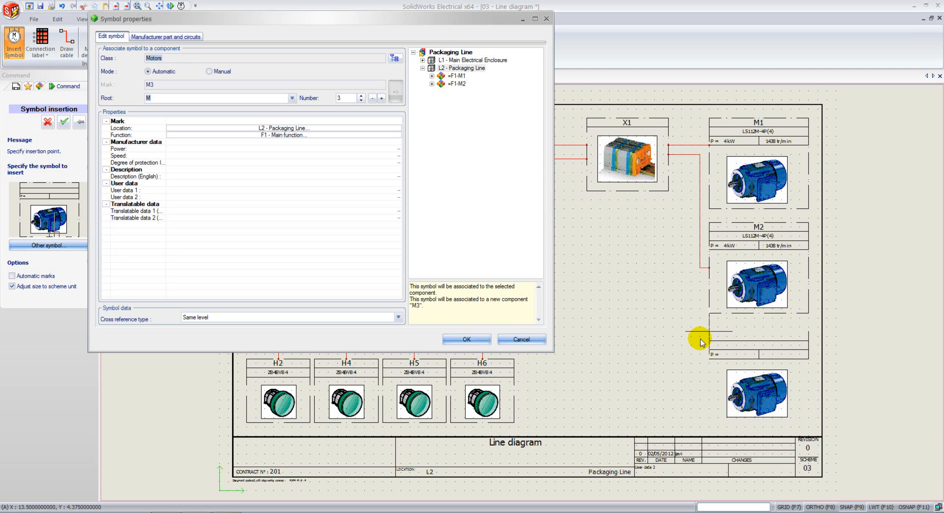
Step: Search the manufacturer parts in the Motors class for base parts made by Leroy Somer
click(167, 37)
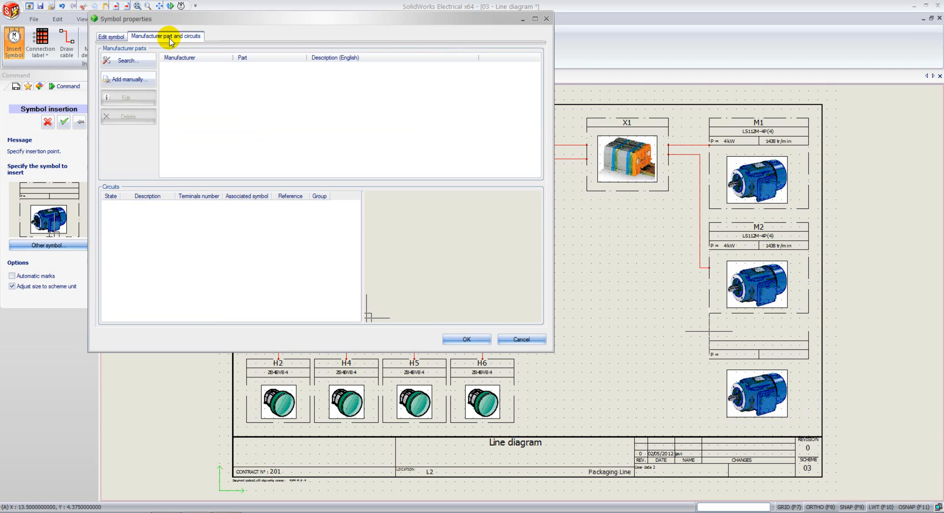
click(129, 60)
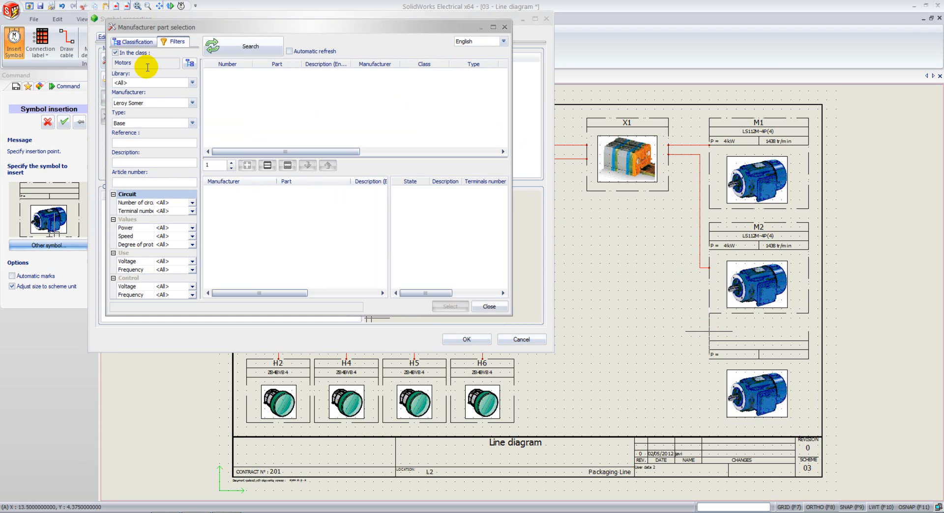
click(192, 104)
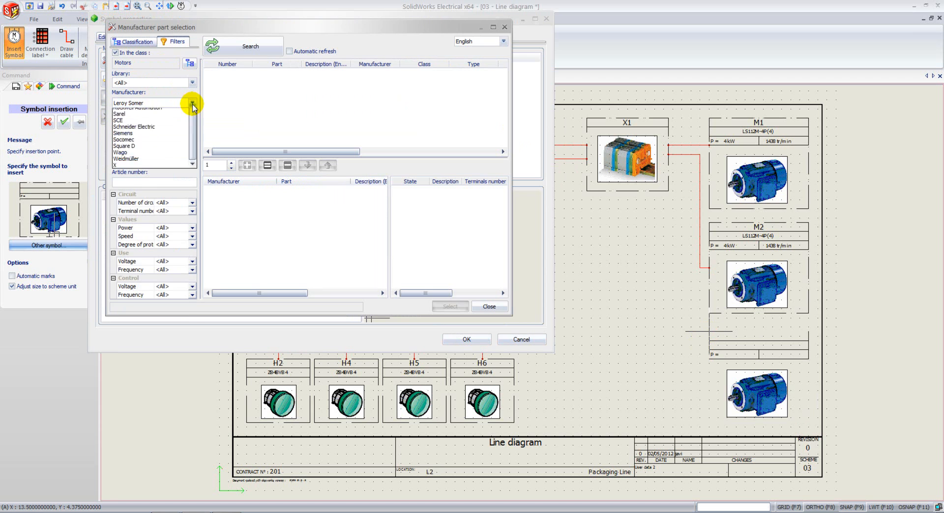
drag(193, 176, 193, 120)
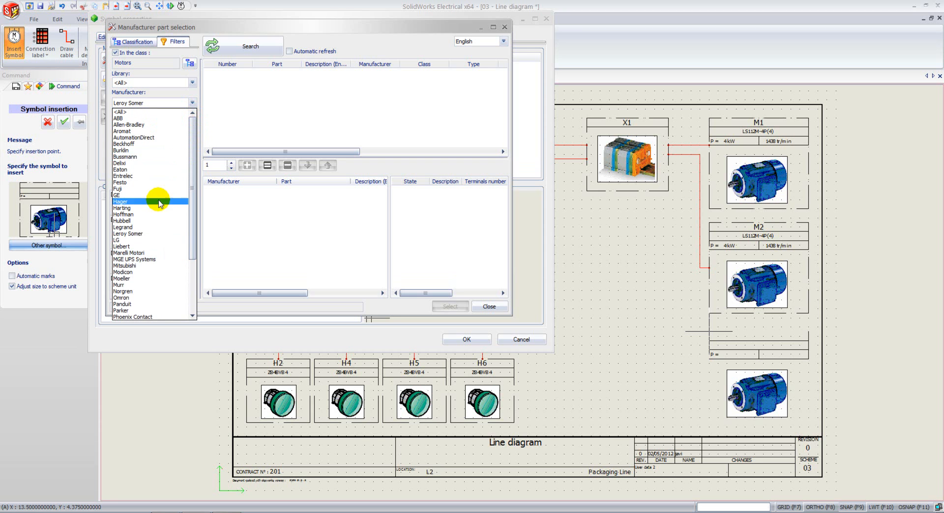
click(148, 234)
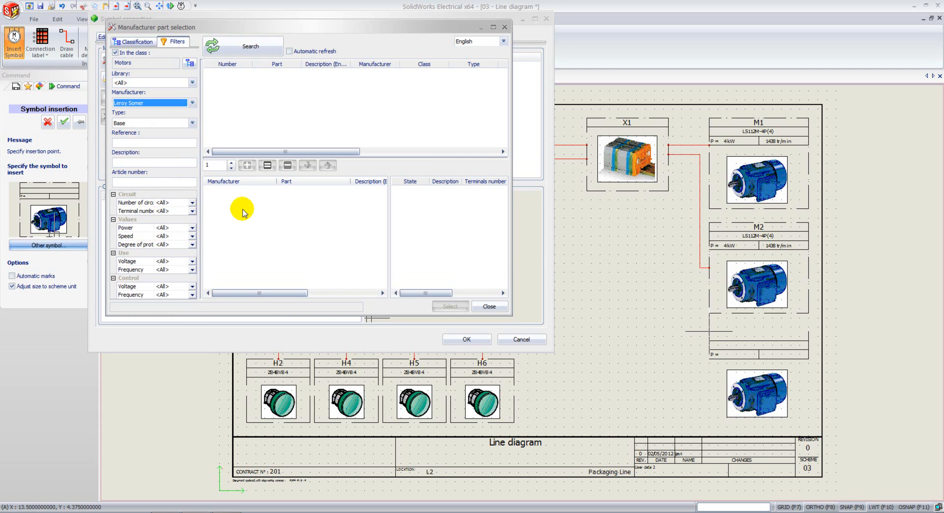
click(266, 43)
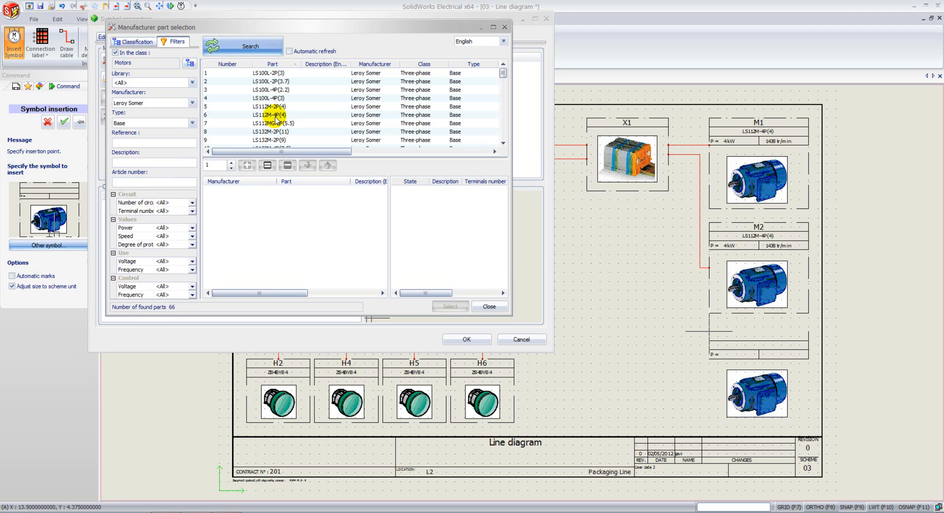
Step: Assign the Leroy Somer part LS112M-4P(4) to the new motor and accept its symbol properties
click(276, 116)
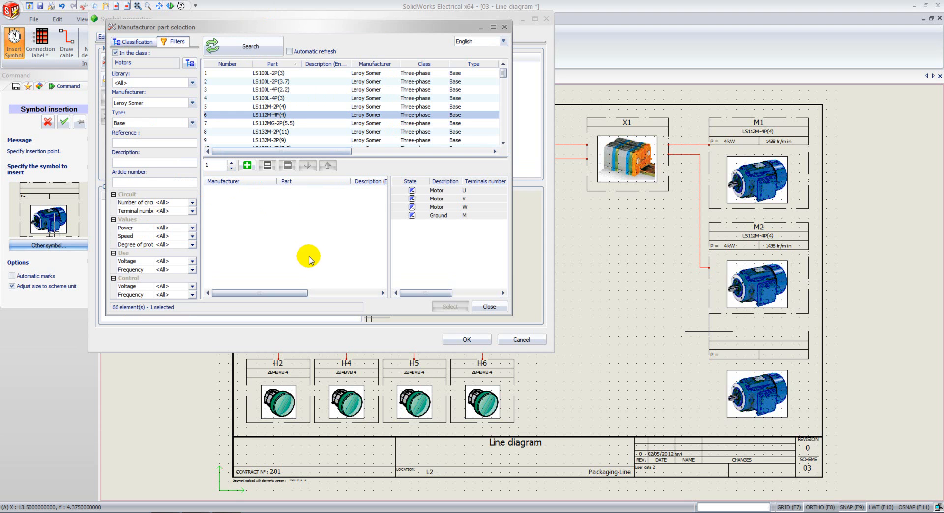
click(247, 165)
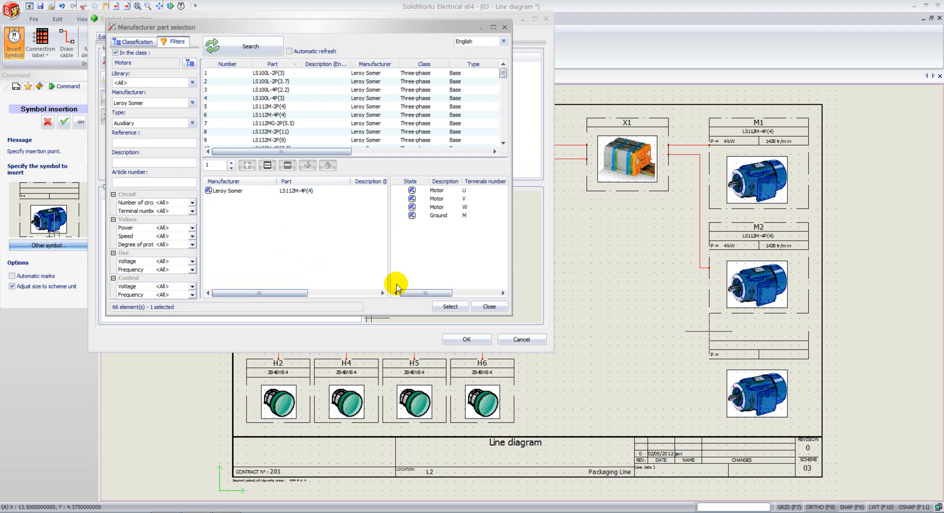
click(449, 306)
click(457, 339)
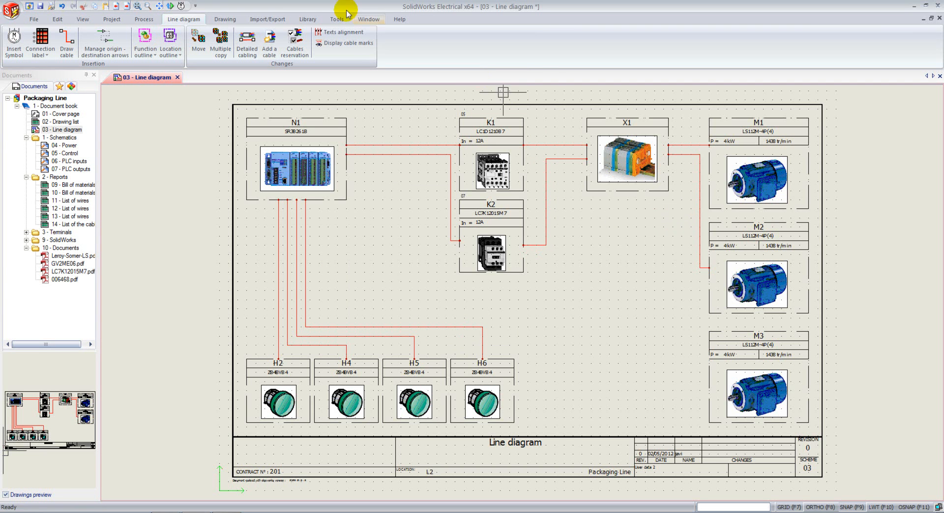
Step: Draw a cable with the F01 red continuous style from terminal strip X1 to motor M3
click(67, 42)
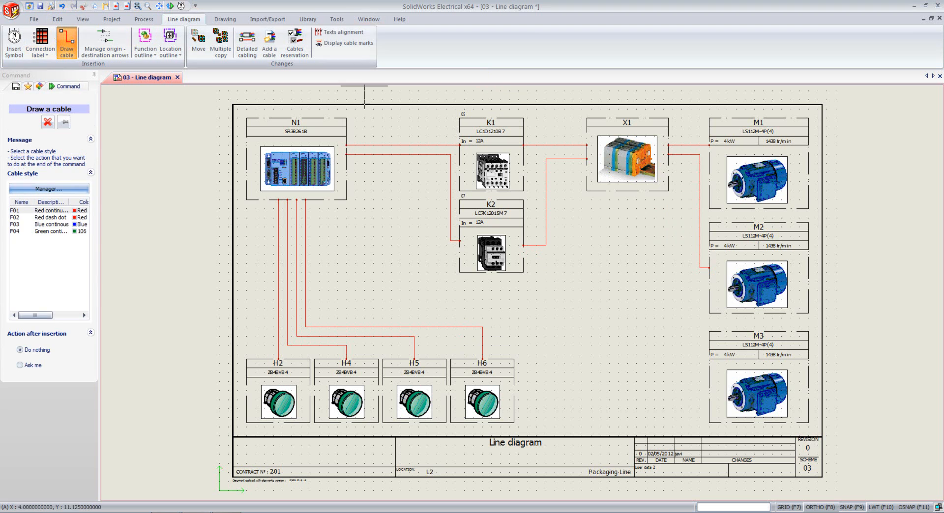
click(669, 178)
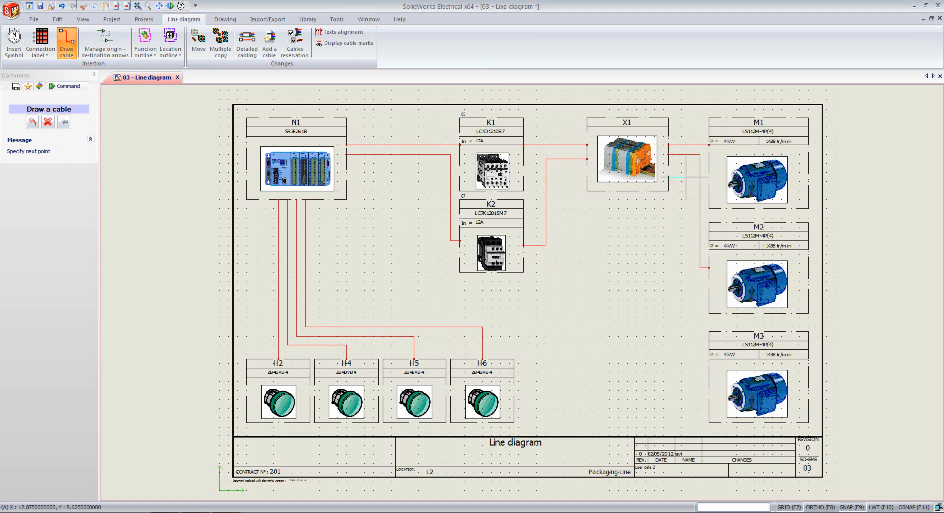
click(712, 384)
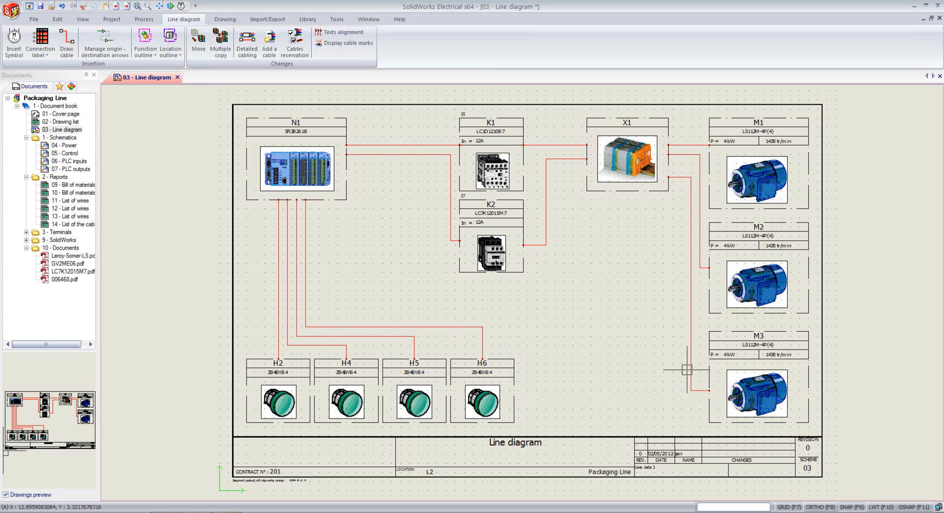
Step: Open the detailed cabling of the X1–M3 cable and add 4 terminals to terminal strip X1
double_click(691, 350)
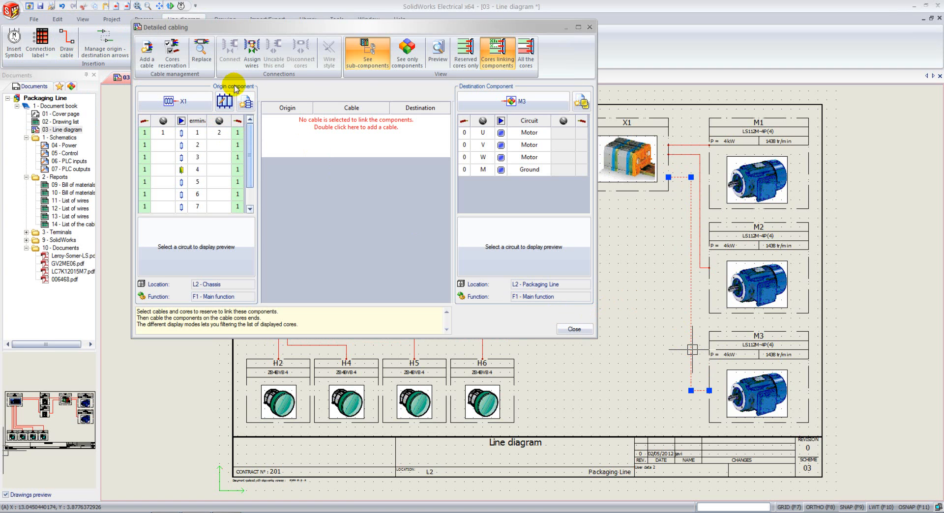
click(246, 103)
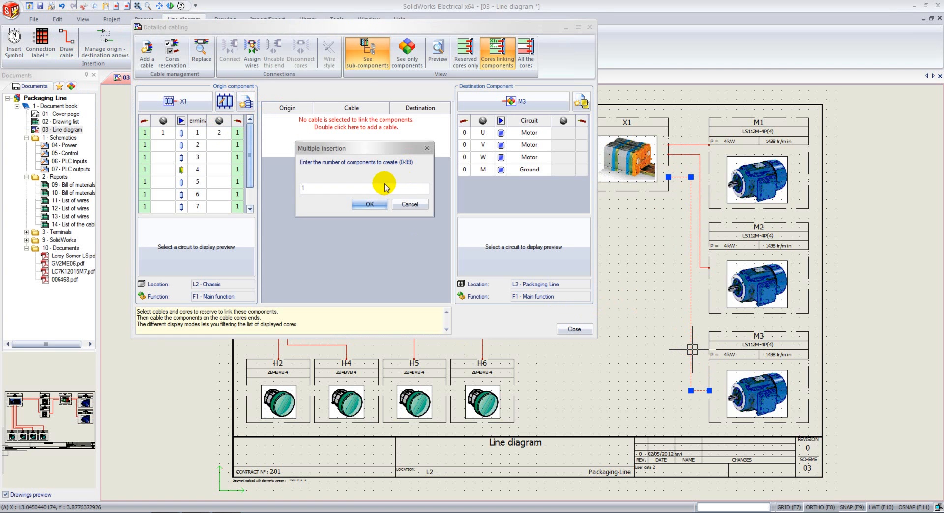
drag(350, 187, 243, 186)
text(4)
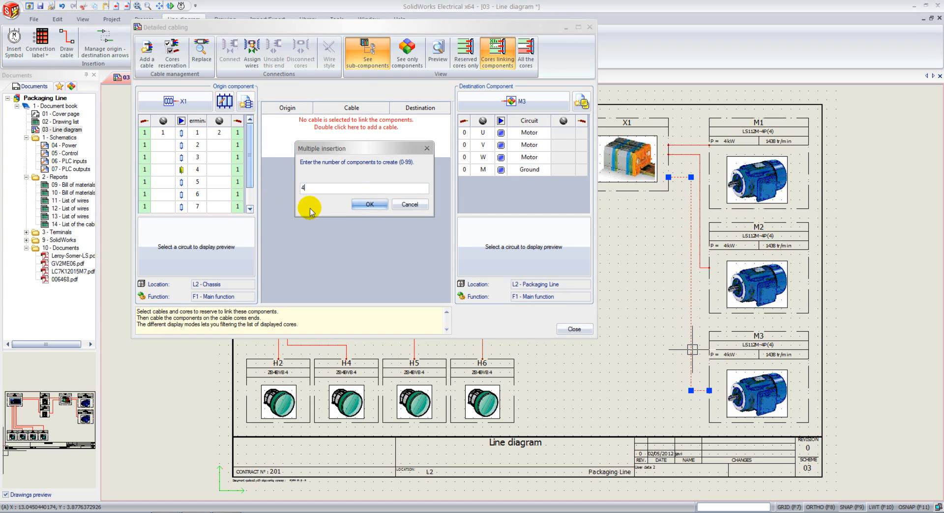
click(361, 207)
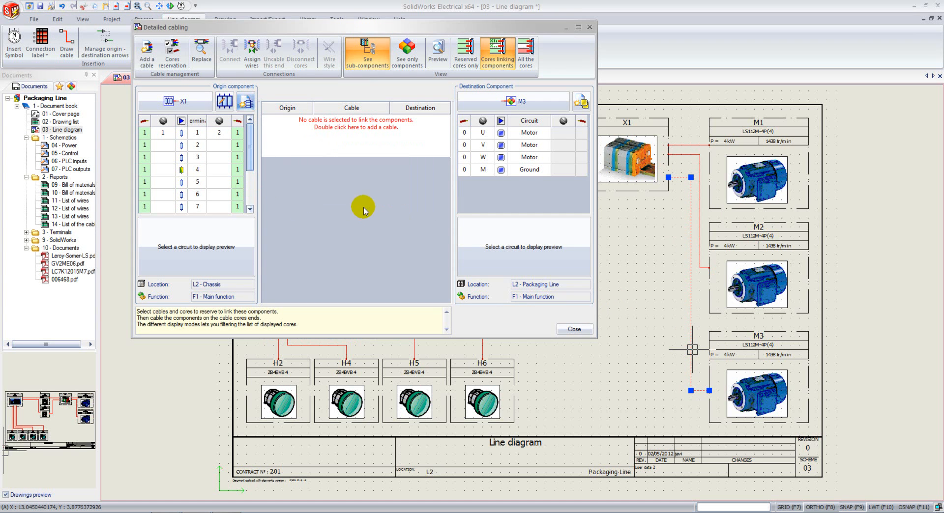
Step: Reserve cable W9 - Power with its cores for the link between X1 and M3
click(174, 56)
click(304, 231)
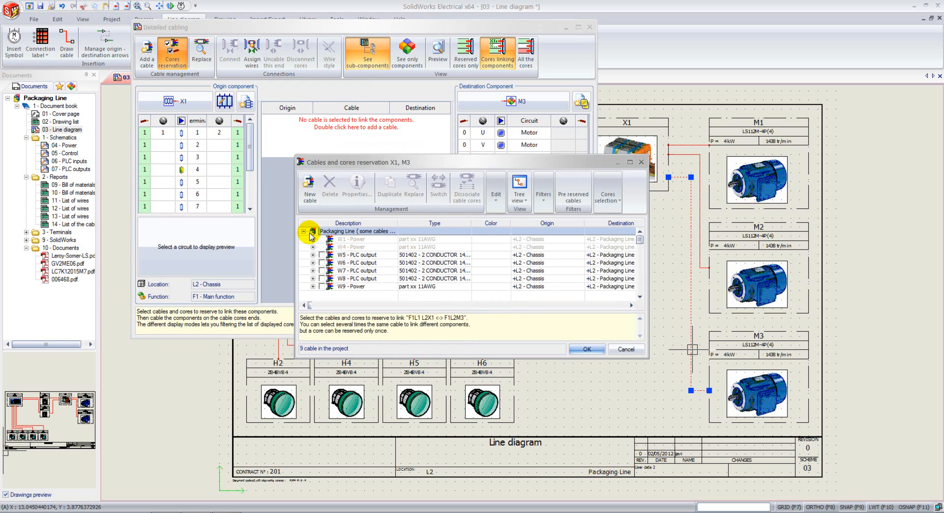
click(322, 286)
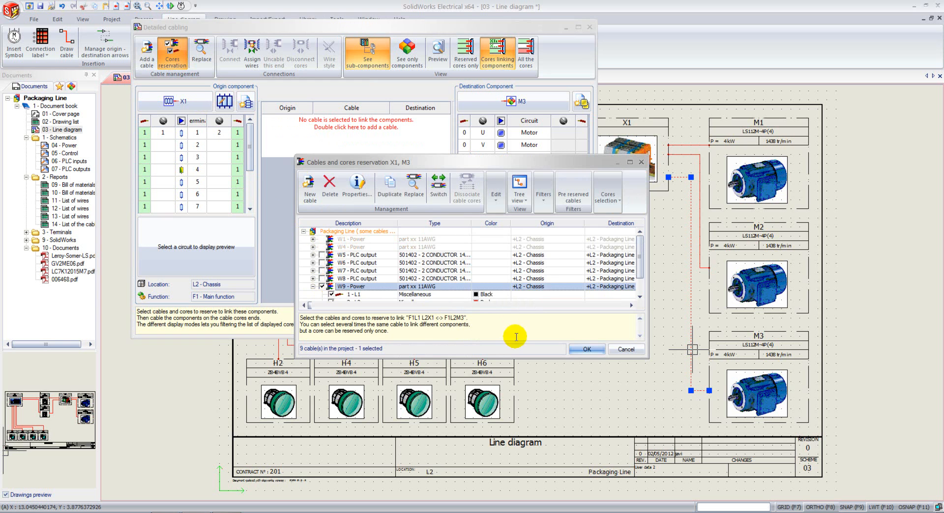
click(587, 350)
Step: Connect W9's four cores to M3's U, V, W and M circuits and to X1 terminals 9 to 12, and close the detailed cabling
drag(466, 173, 430, 136)
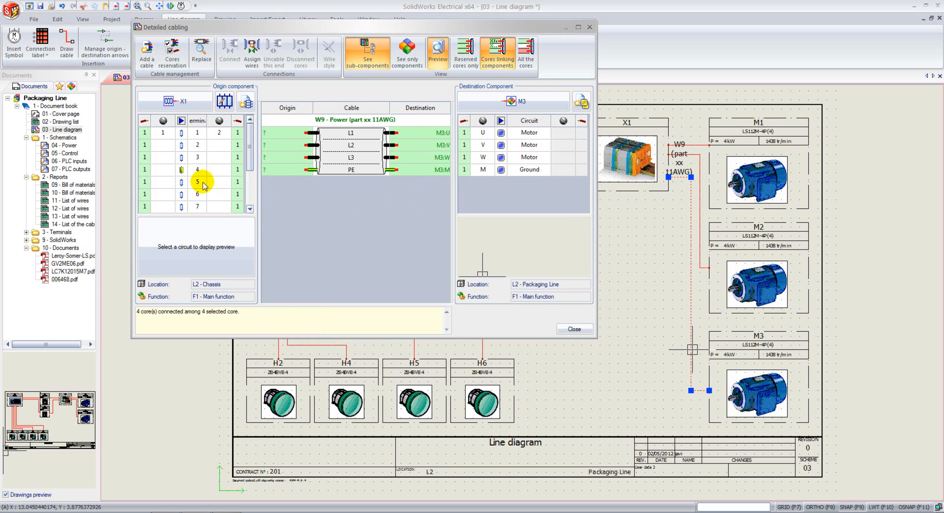
drag(249, 144, 249, 190)
drag(269, 133, 224, 169)
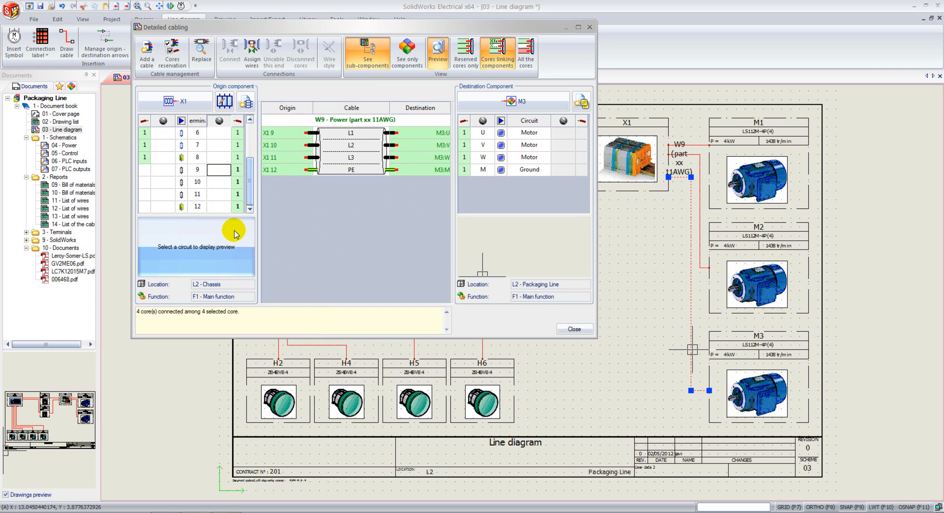
click(575, 329)
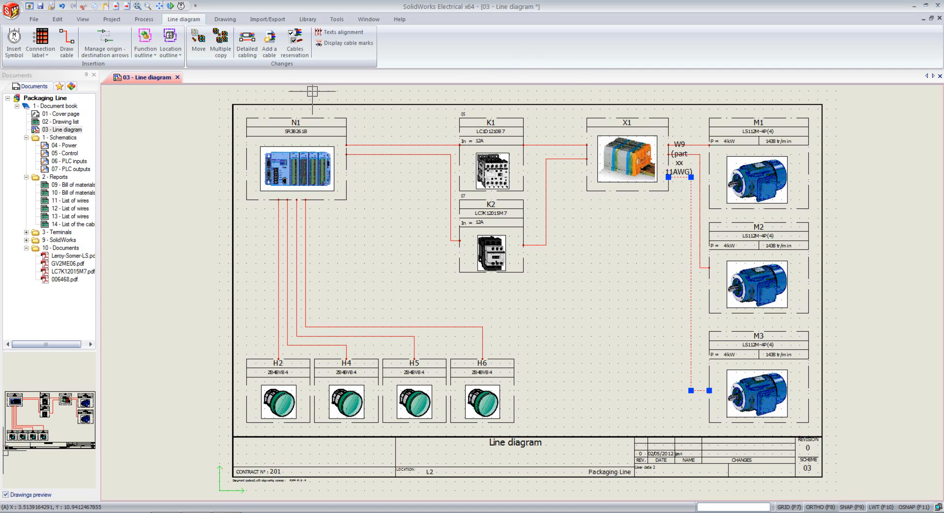
Step: Open the 04 - Power and 05 - Control schematics and examine their circuits
click(67, 146)
double_click(67, 147)
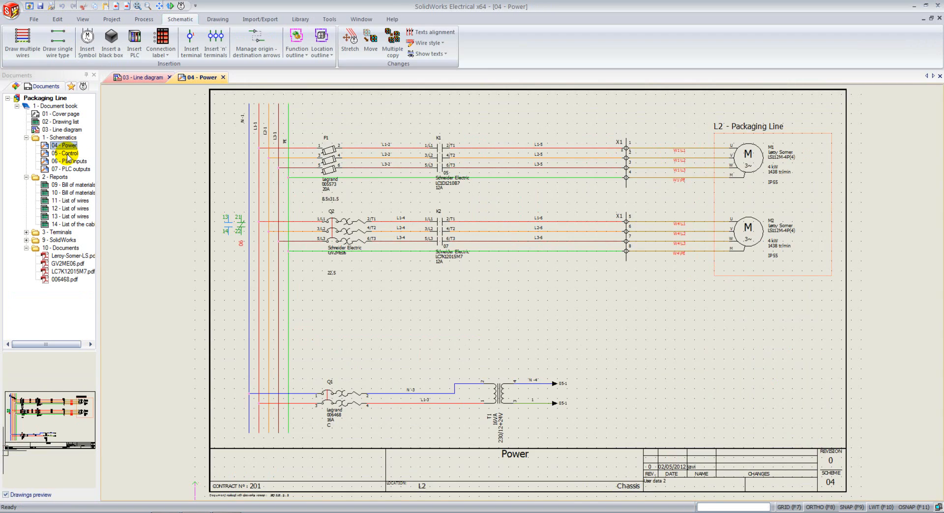
click(69, 154)
double_click(68, 155)
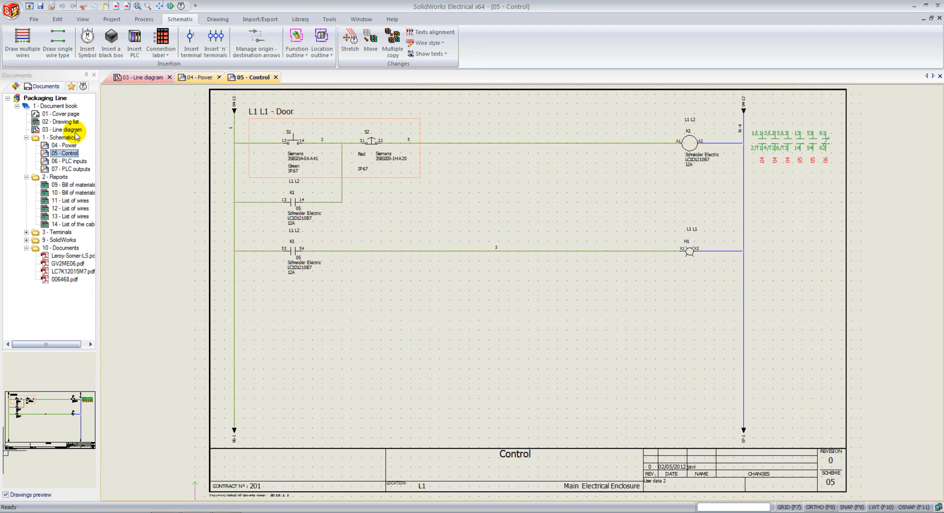
Step: Review the 09 - Bill of materials and 13 - List of wires reports, returning to the line diagram in between
click(69, 186)
double_click(69, 189)
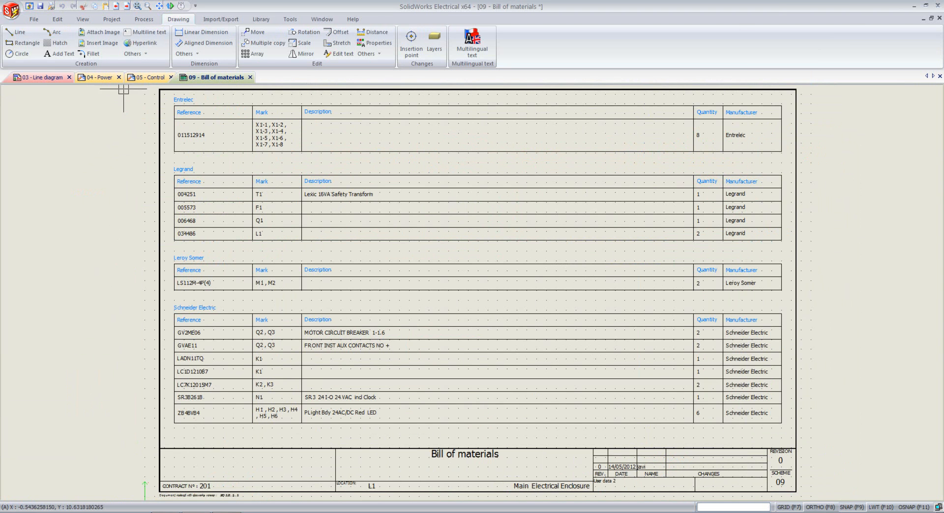
click(38, 78)
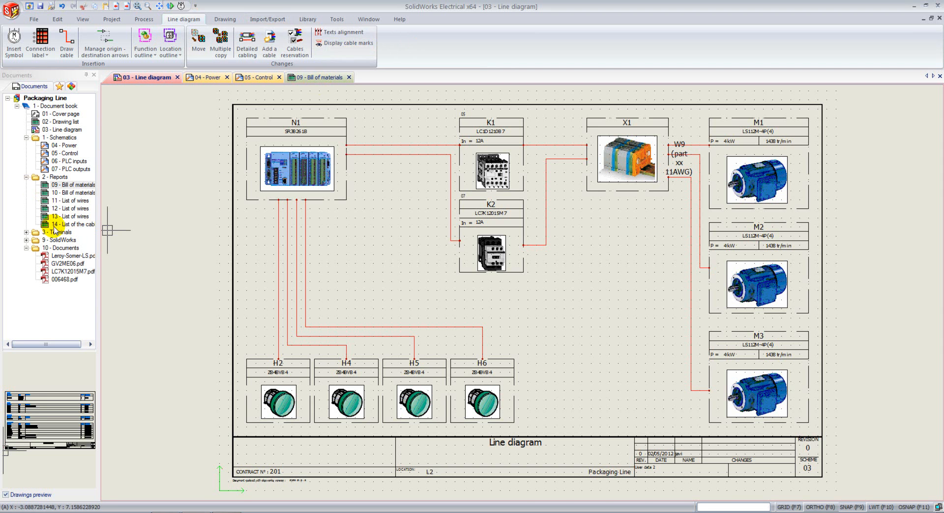
double_click(69, 217)
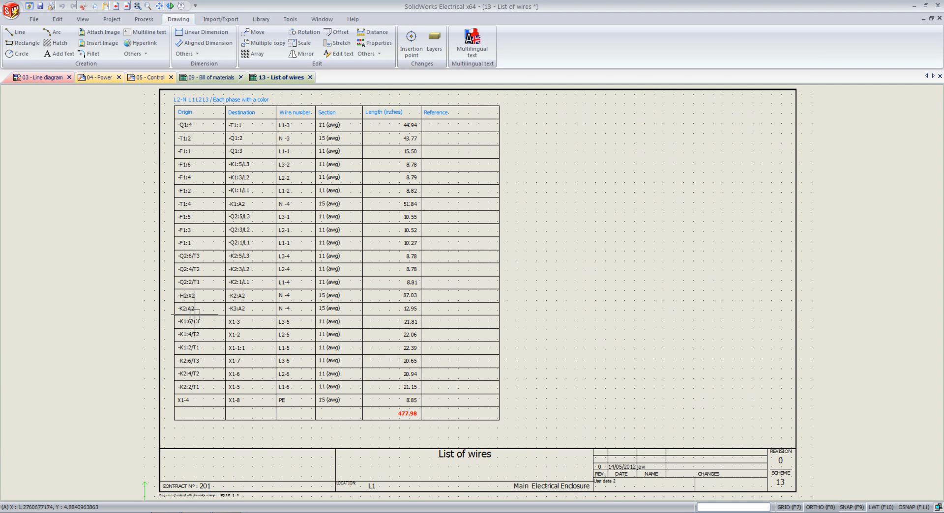
Step: Switch to the SolidWorks assembly 24144, activate the SolidWorks Electrical add-in and close its floating toolbars
click(227, 512)
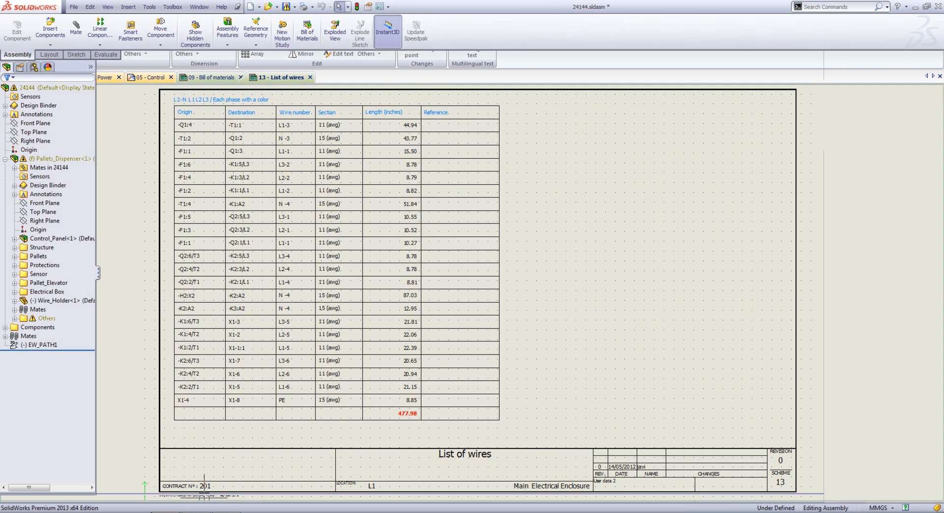
click(388, 6)
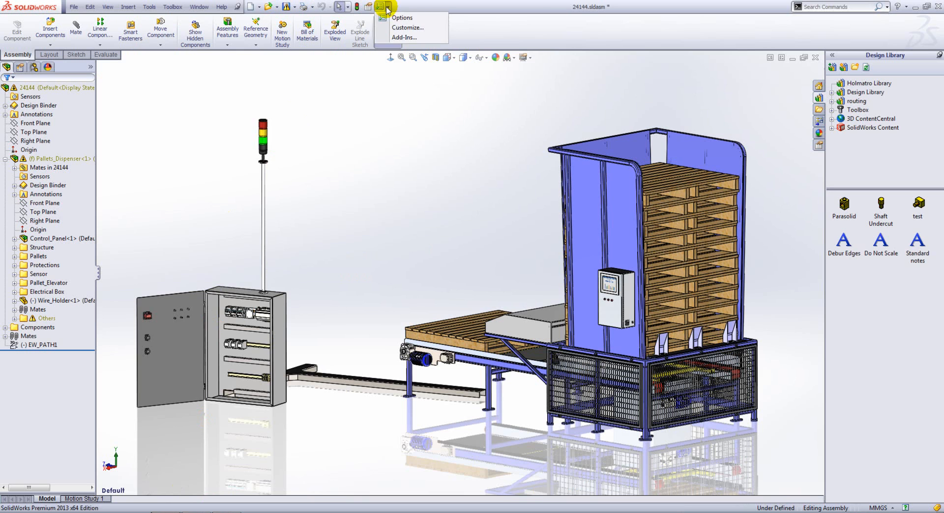
click(397, 39)
click(130, 241)
click(163, 301)
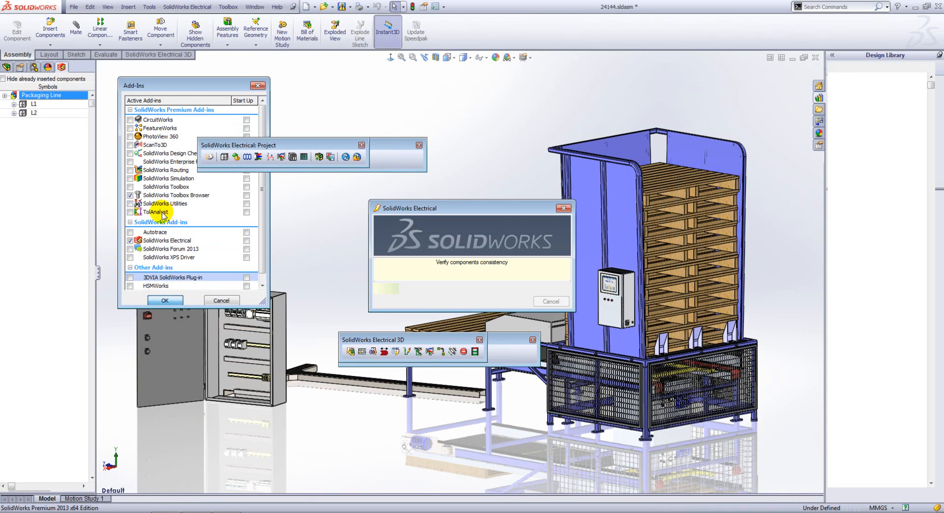
click(363, 146)
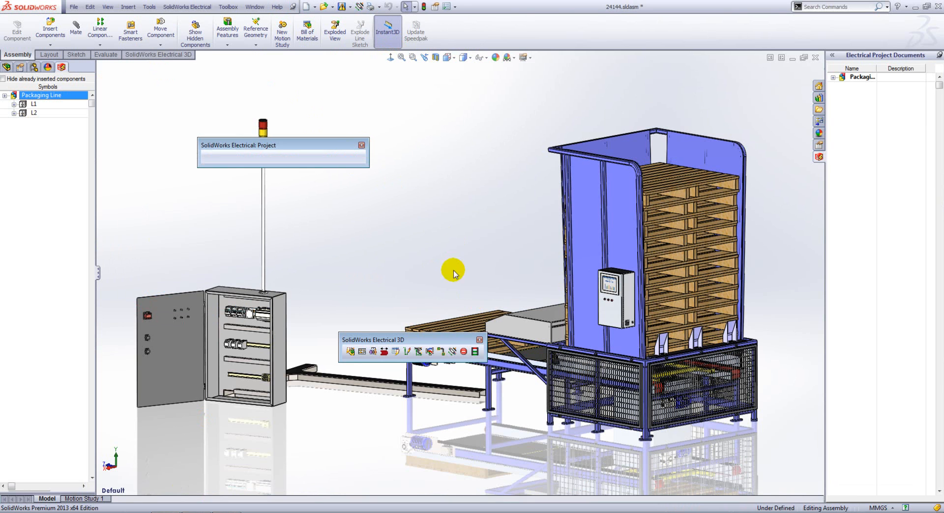
click(479, 340)
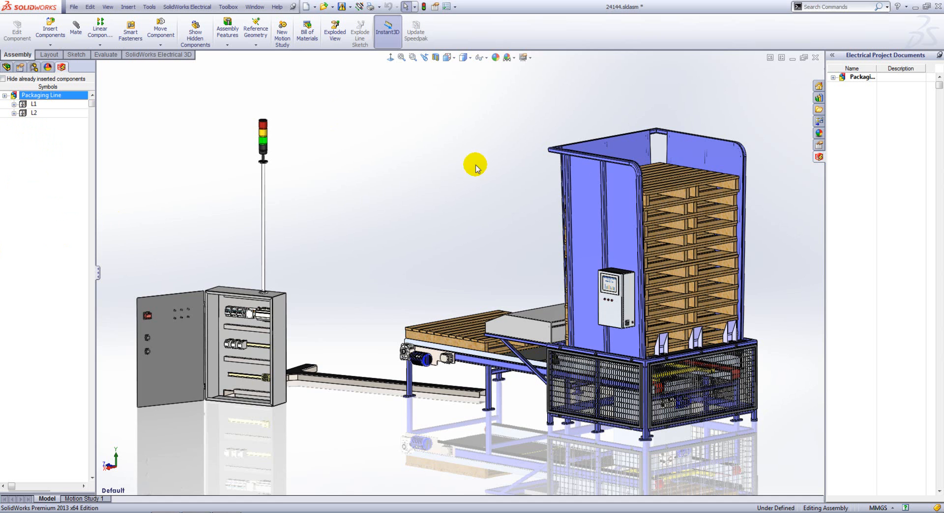
Step: Show the SolidWorks Electrical 3D commands and expand locations L1 and L2 with contactors K1, K2 and K3 in the project tree
click(150, 55)
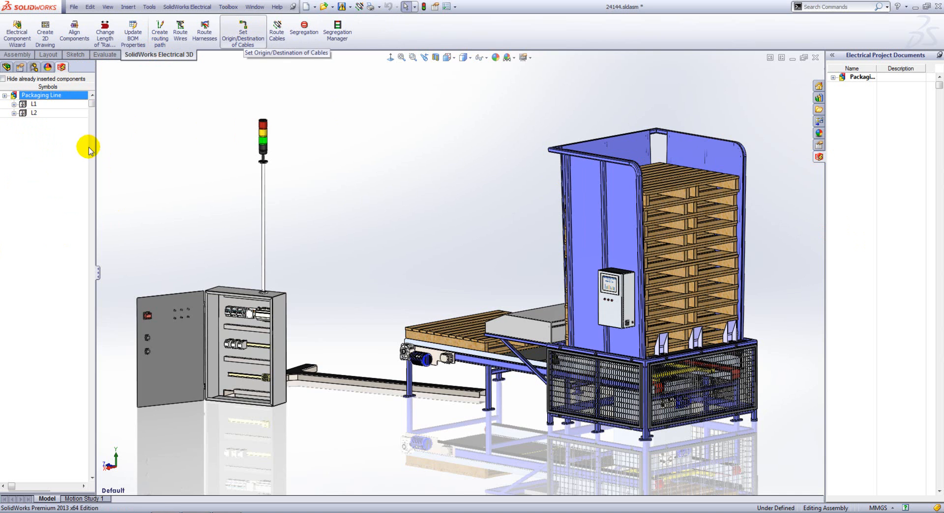
click(14, 104)
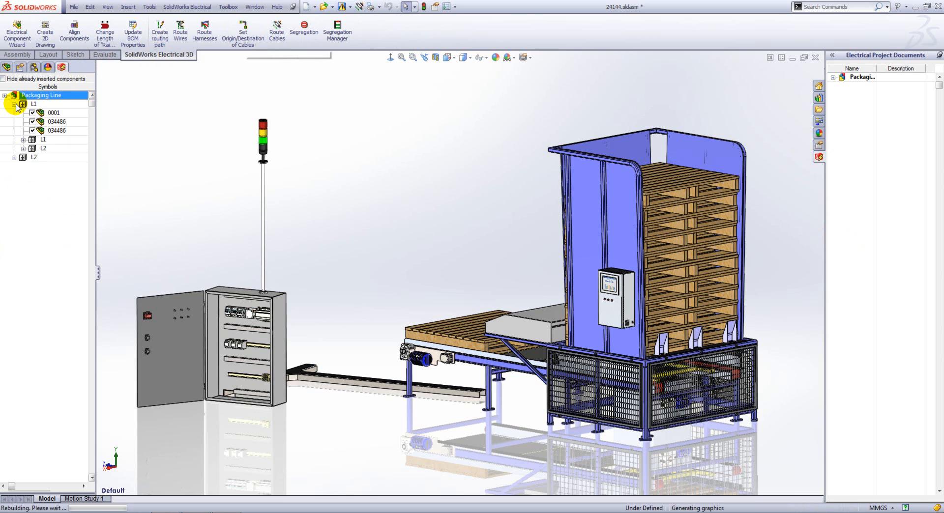
click(23, 148)
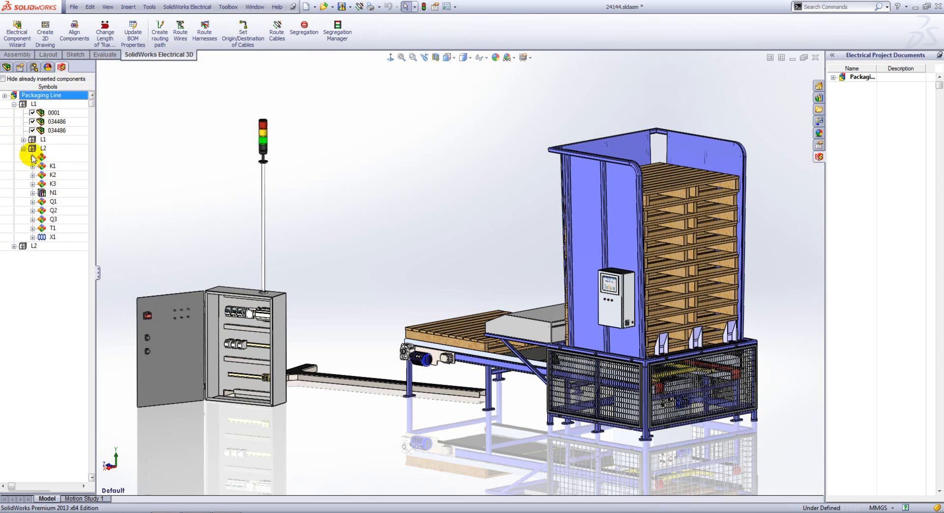
click(33, 166)
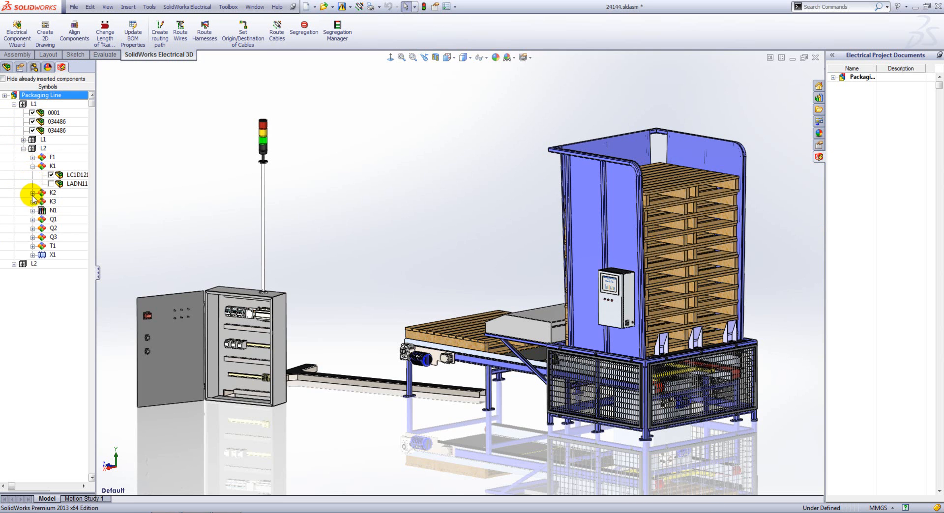
click(32, 192)
click(33, 210)
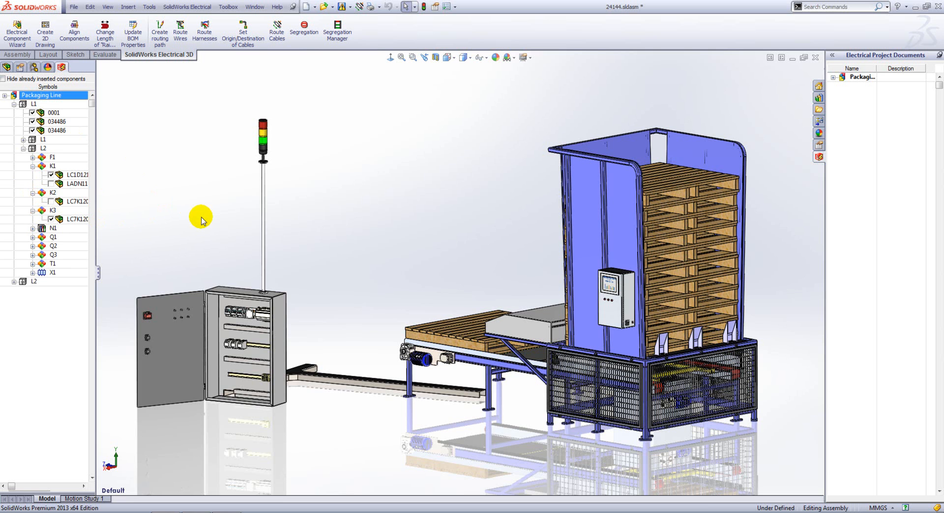
Step: Associate K2's manufacturer part with the middle contactor on the enclosure's middle rail
key(space)
double_click(198, 235)
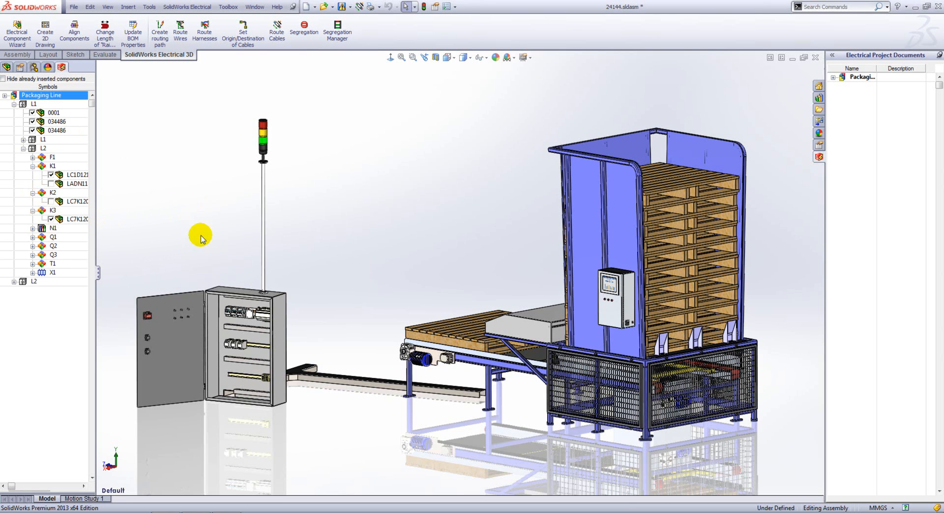
click(76, 202)
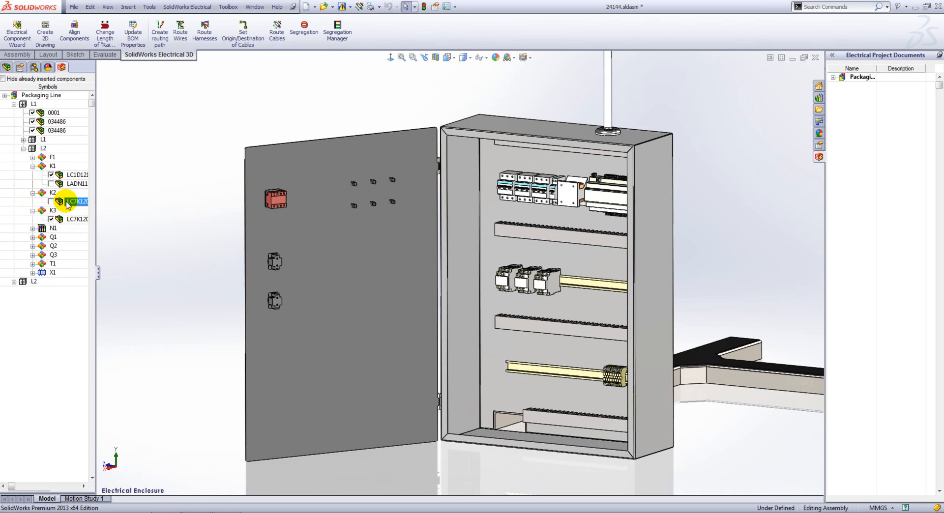
right_click(67, 205)
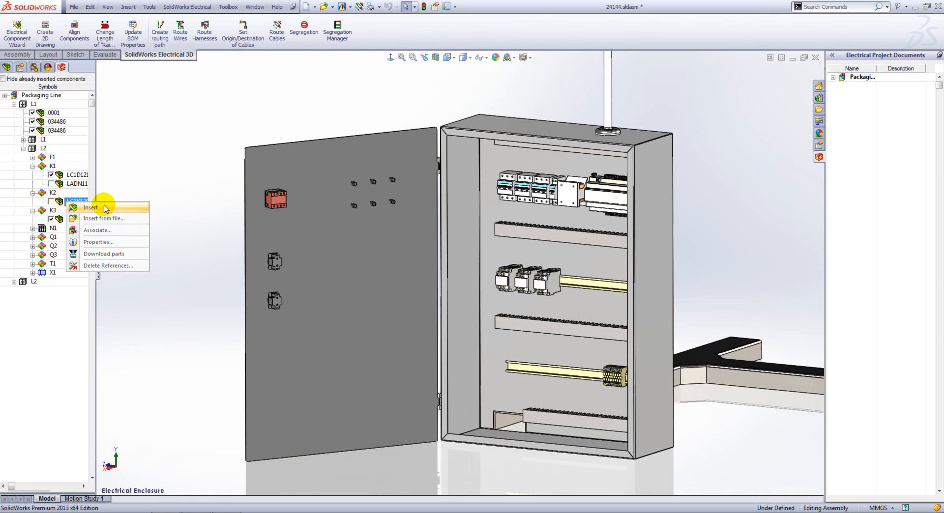
click(89, 231)
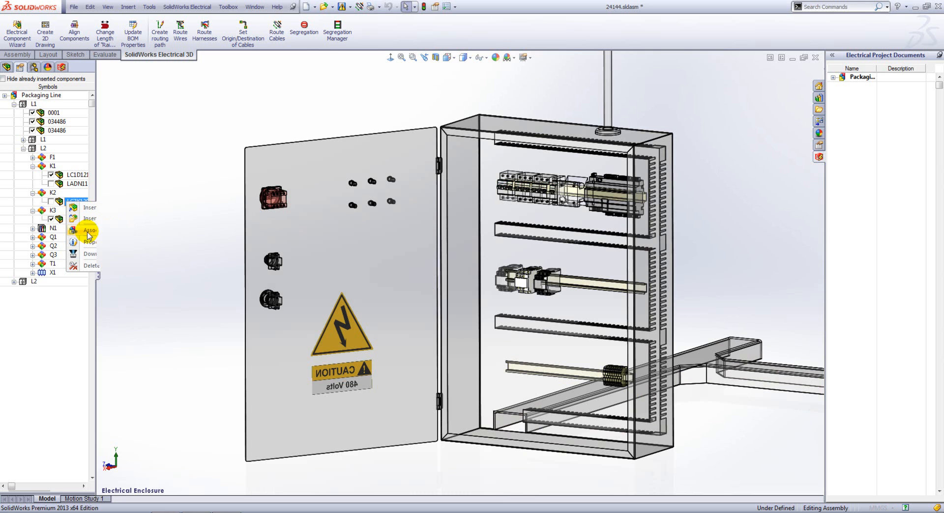
click(550, 299)
scroll(545, 299, down, 2)
scroll(531, 291, down, 4)
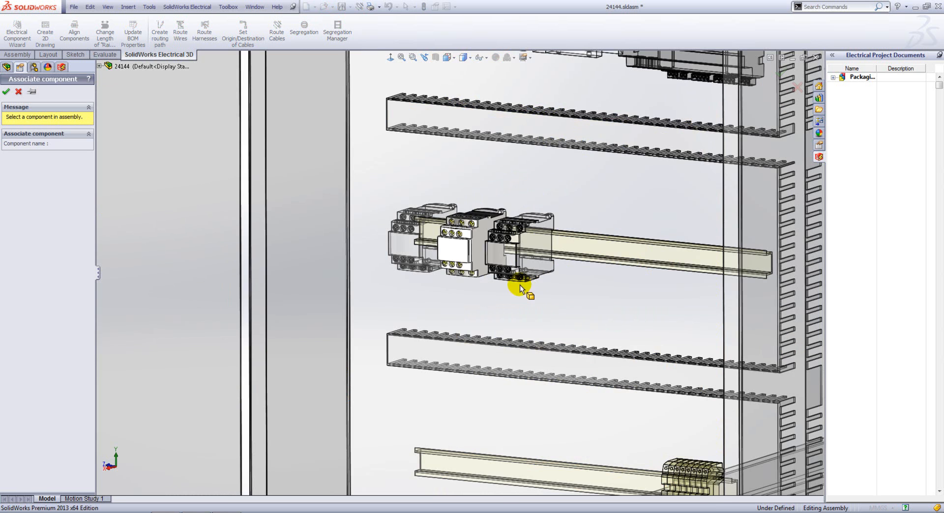
click(462, 257)
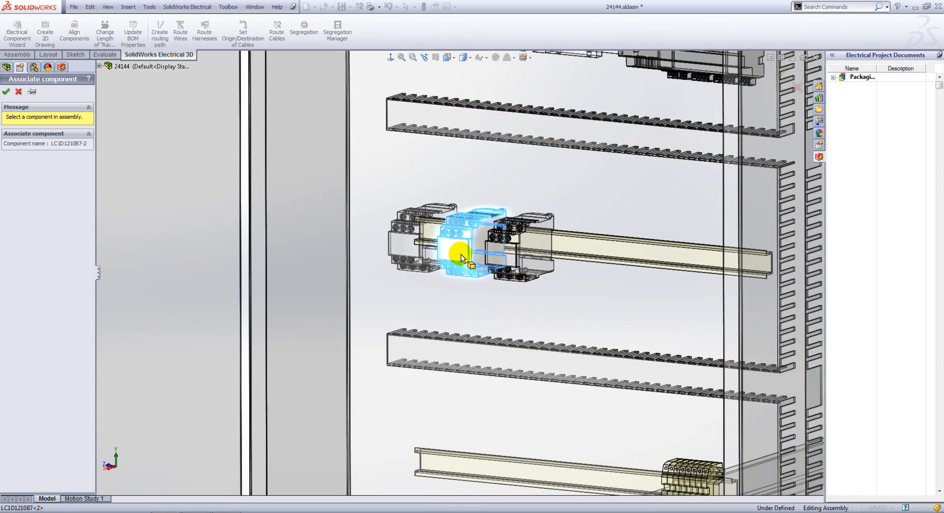
scroll(462, 257, up, 8)
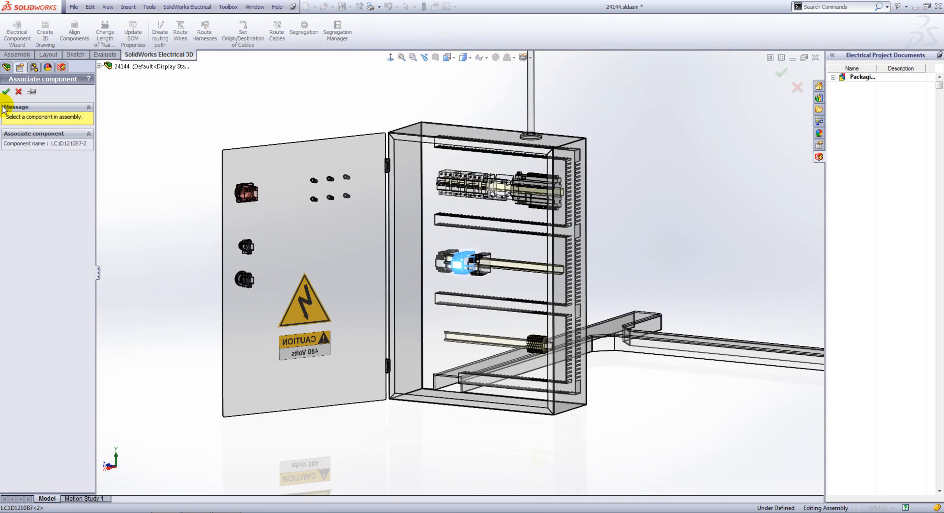
click(6, 92)
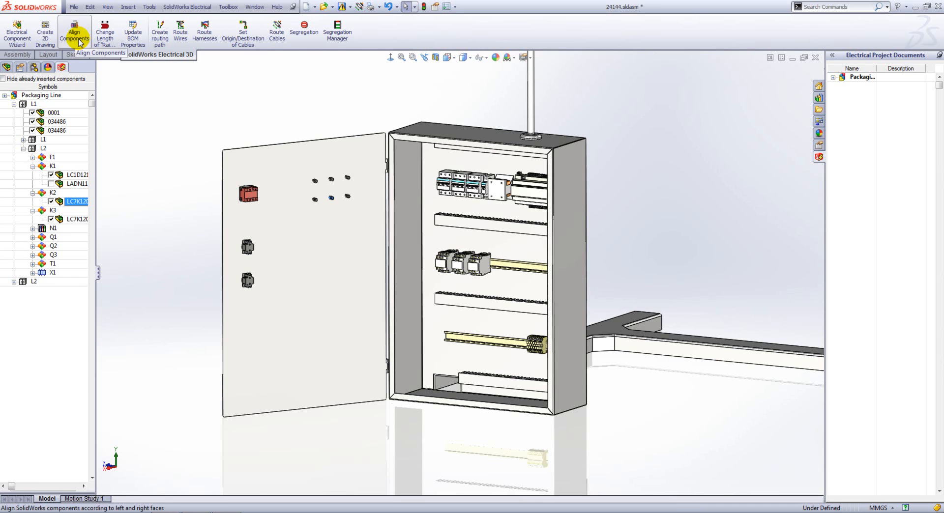
Step: Try to space the three contactors on the middle rail evenly across with a 10 mm spacing using Align Components
click(77, 41)
click(33, 259)
click(455, 268)
click(466, 267)
click(480, 267)
double_click(37, 304)
text(10.00mm)
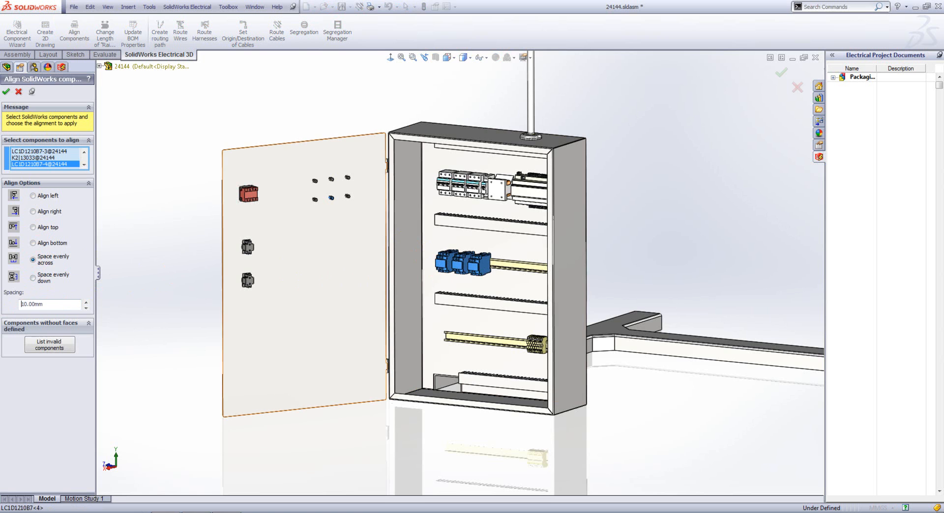
click(6, 93)
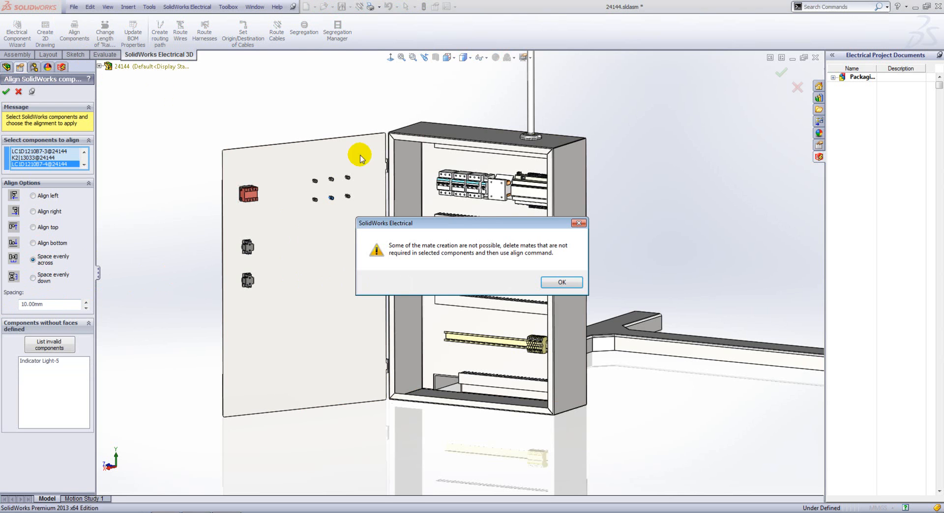
click(559, 284)
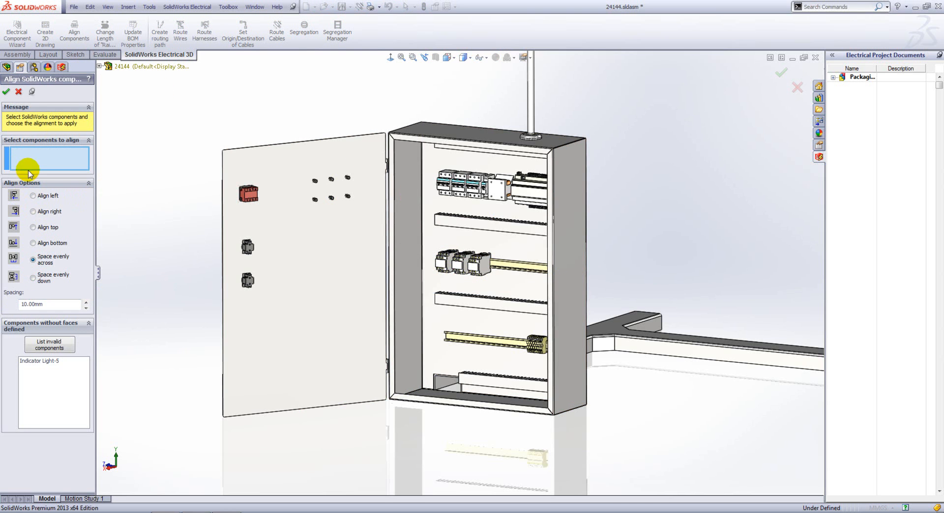
Step: Reselect the three contactors on the middle rail and align them evenly across
click(444, 262)
click(461, 263)
click(478, 263)
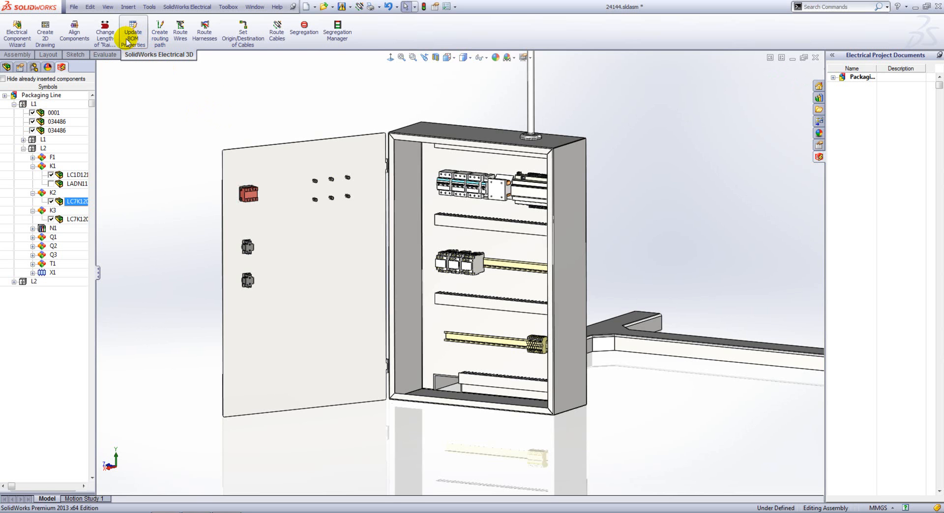
Step: Route the wires of all components as a 3DSketch Route with splines, and toggle the sketch visibility off and on
click(180, 36)
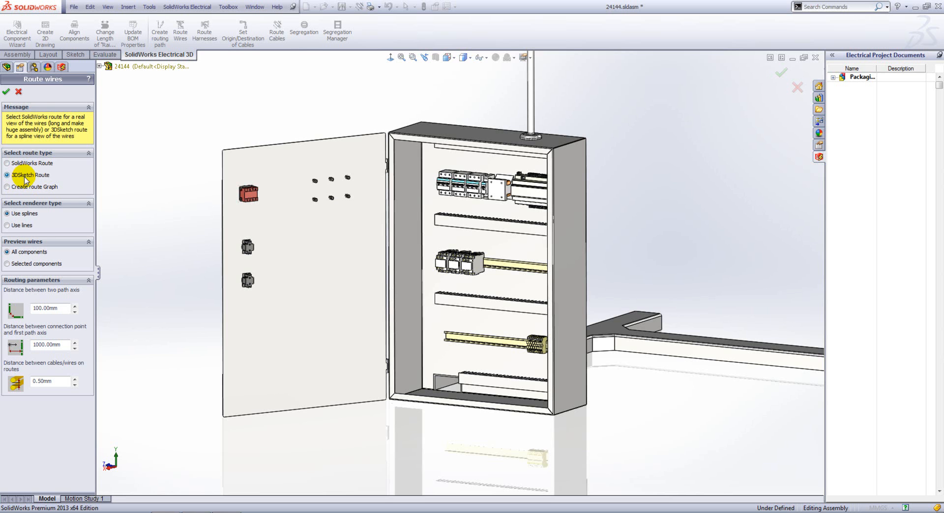
click(6, 91)
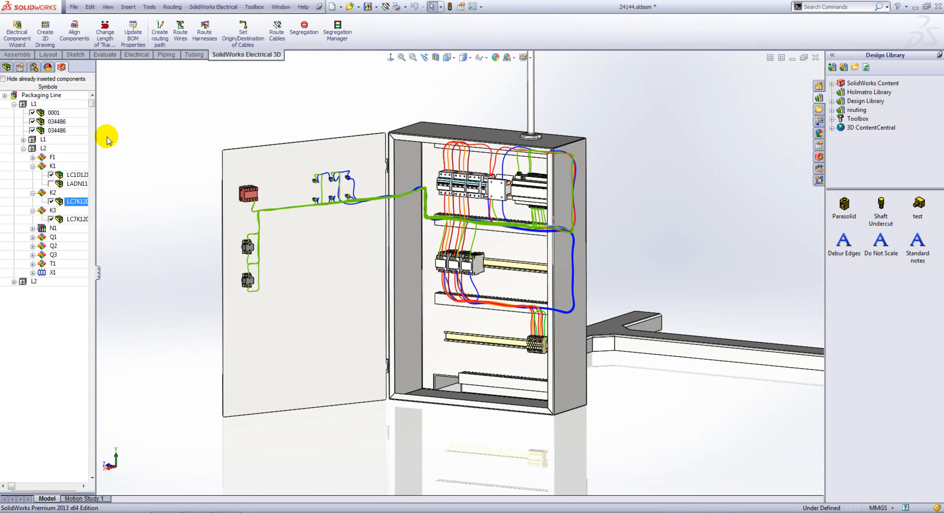
click(479, 59)
click(480, 131)
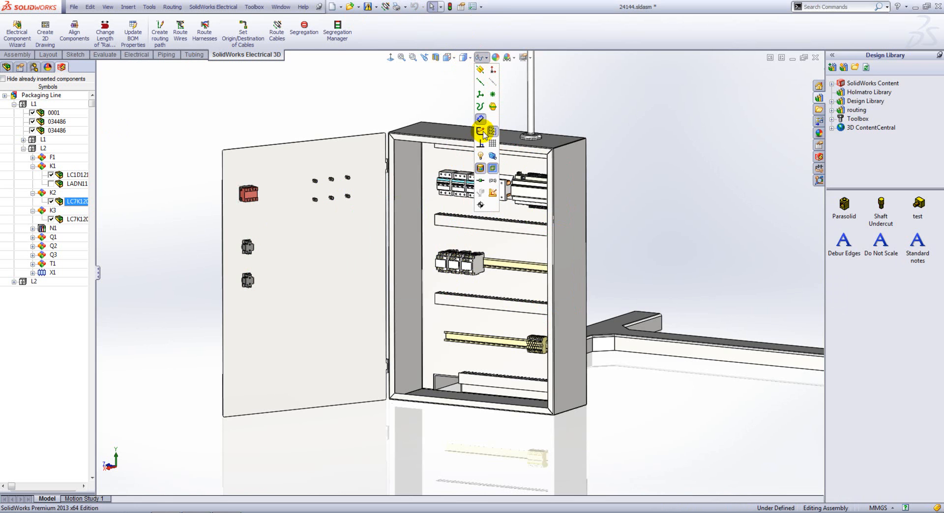
click(481, 132)
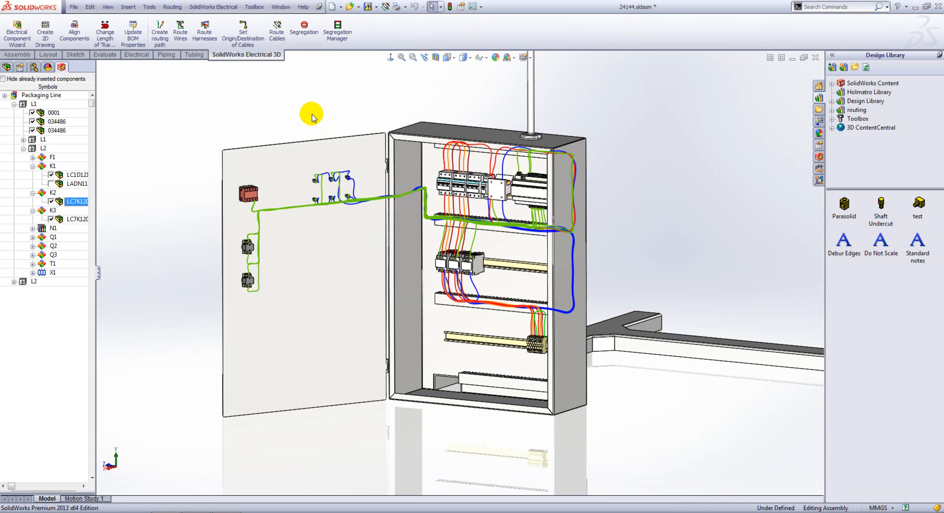
Step: Update the BOM properties of the assembly
click(142, 47)
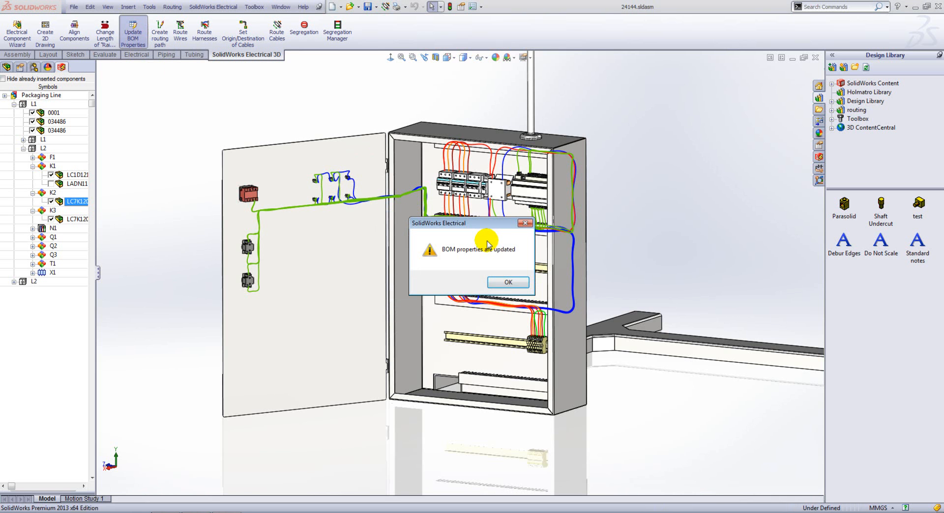
click(509, 283)
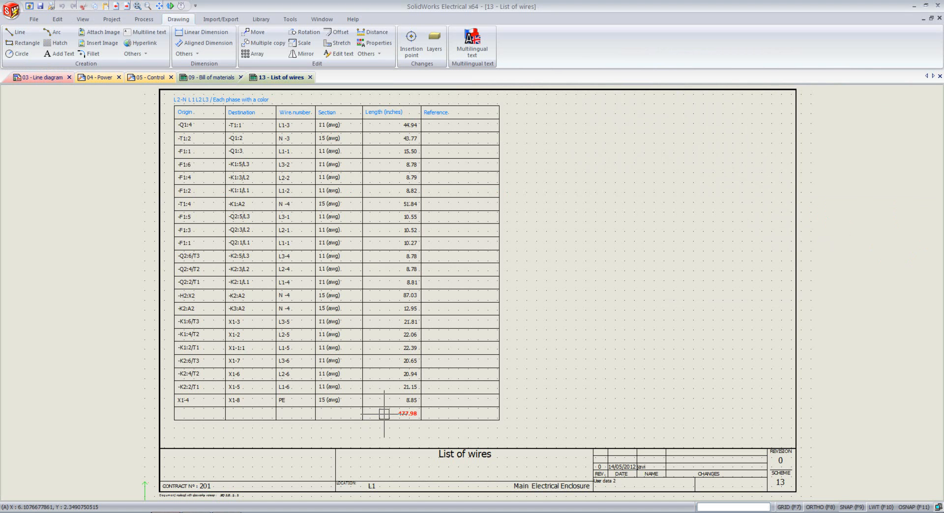
Step: Return to the 03 - Line diagram and add the PlcIO_Imperial template to the Packaging Line reports
click(52, 77)
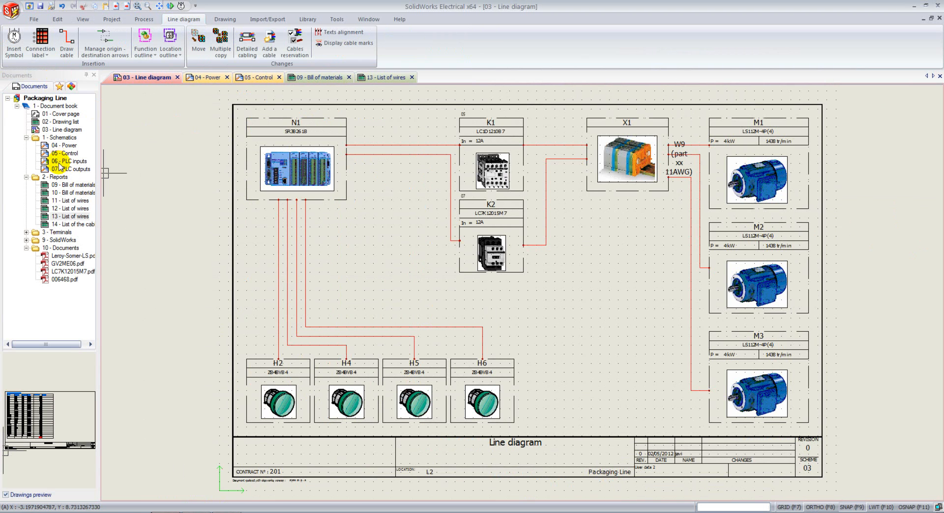
click(68, 185)
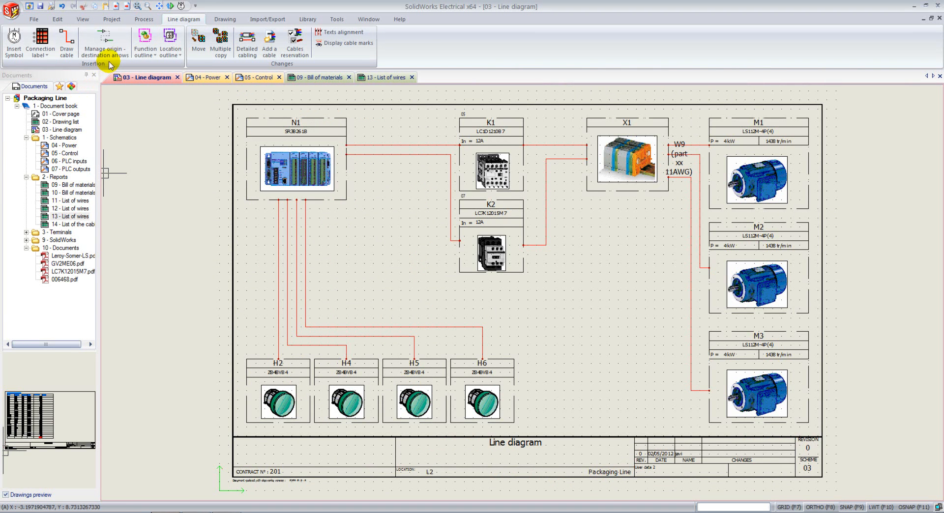
click(112, 19)
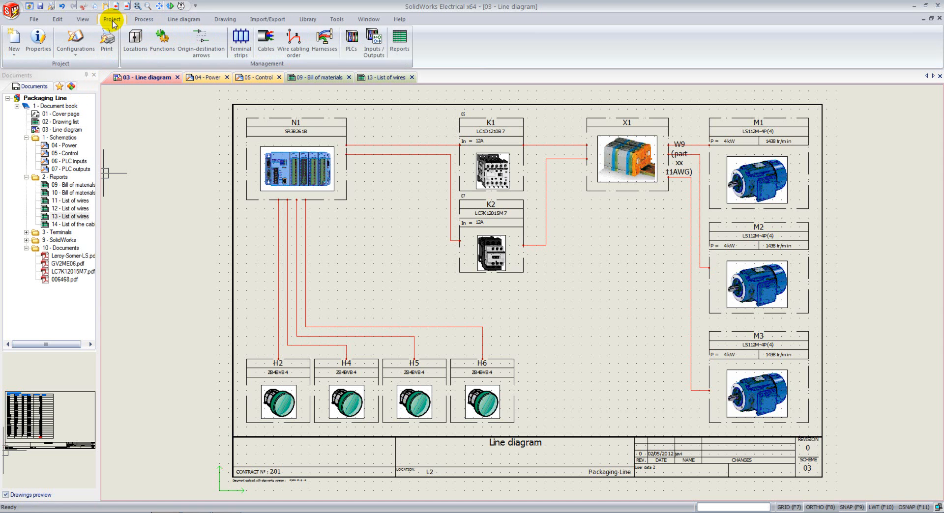
click(398, 40)
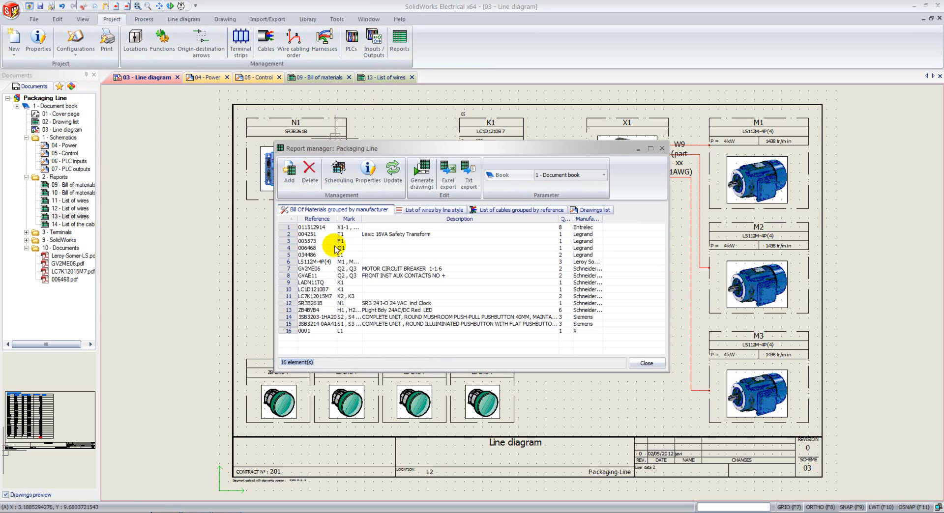
click(291, 173)
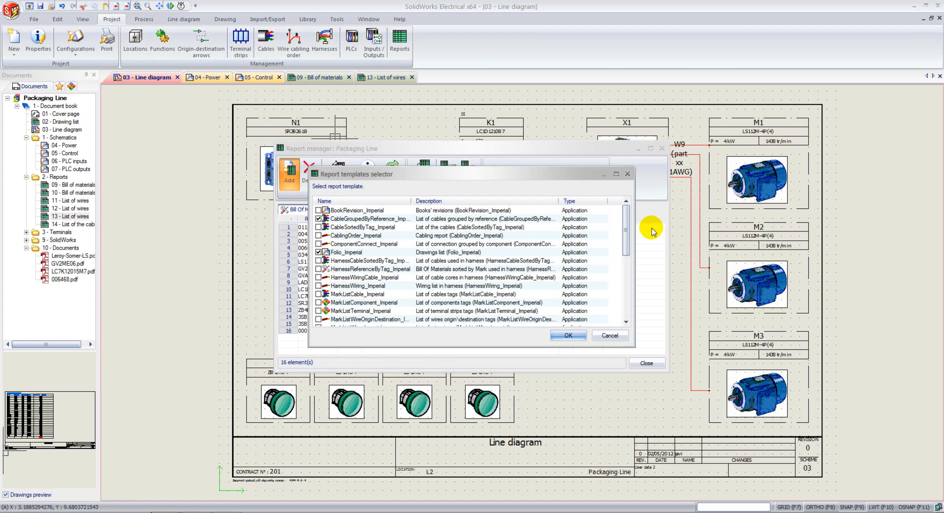
drag(627, 213, 619, 286)
click(318, 227)
click(568, 335)
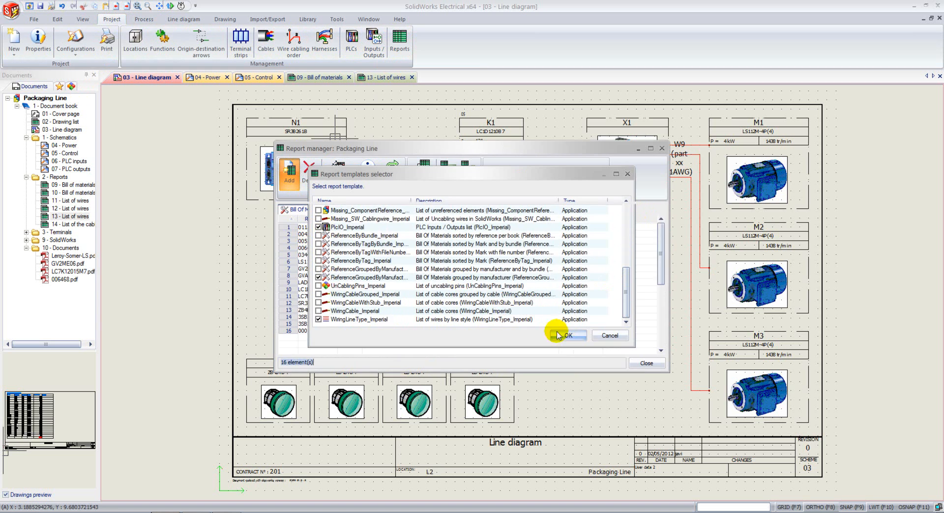
Step: Confirm the added report template and generate the report drawings, including the PLC Inputs / Outputs list
click(422, 176)
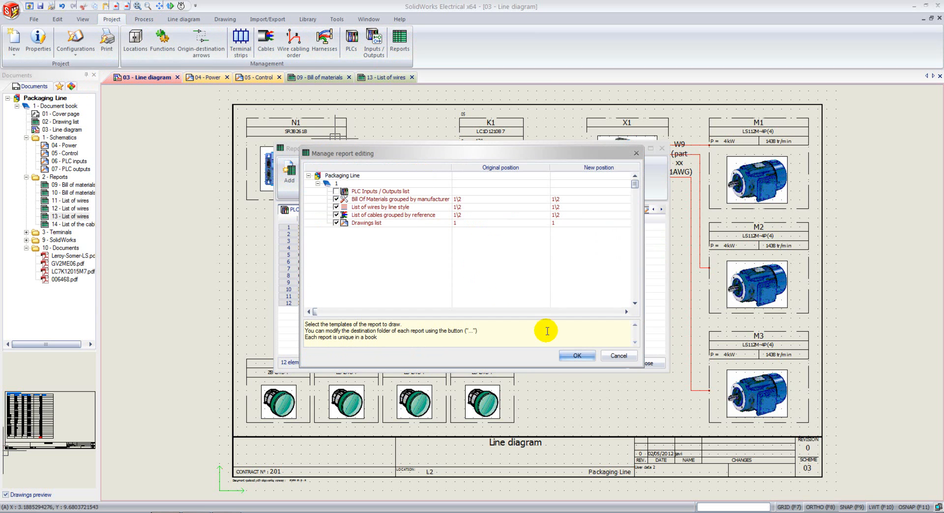
click(337, 191)
click(571, 356)
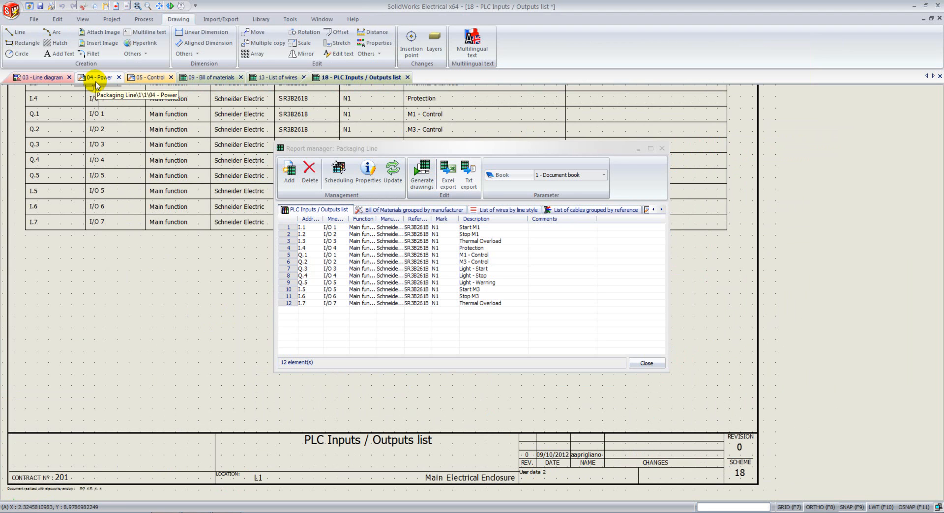
click(225, 20)
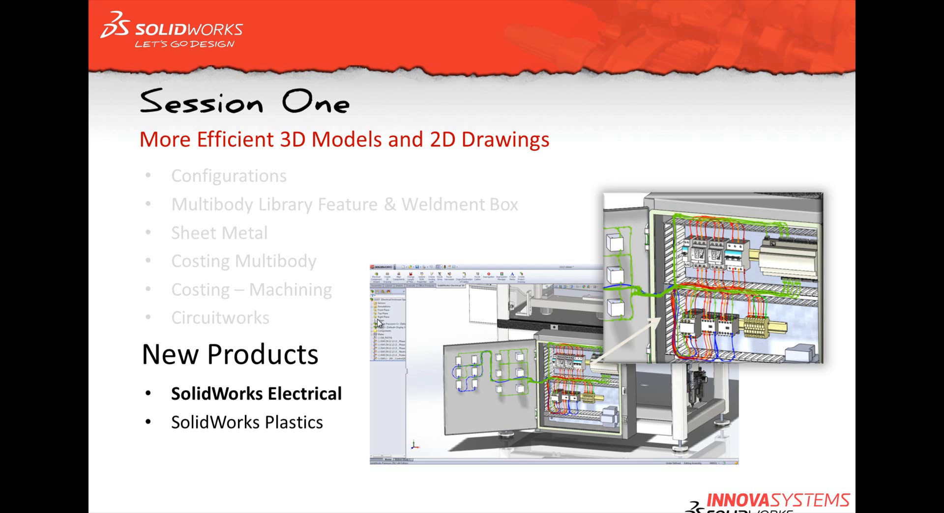
Step: Advance the presentation to SolidWorks Plastics and switch to the Pedometer assembly in SolidWorks
click(376, 318)
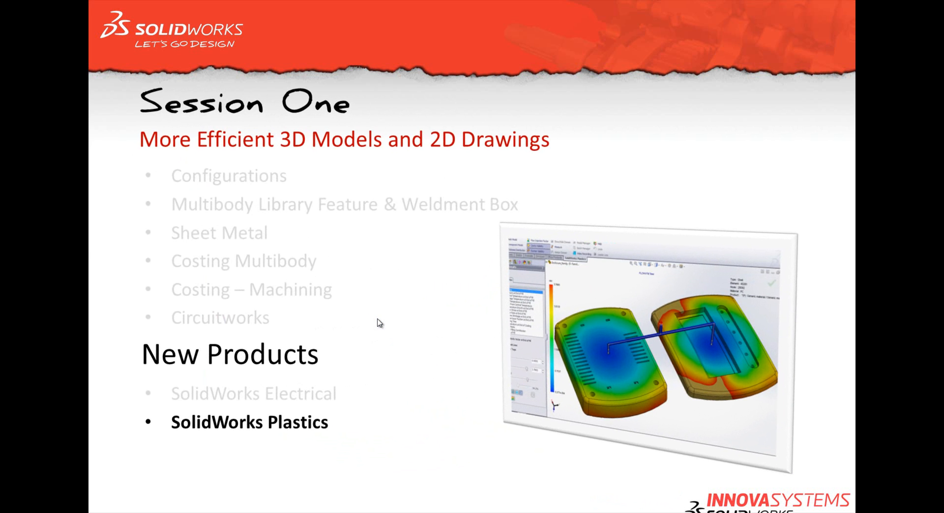
key(super+Tab)
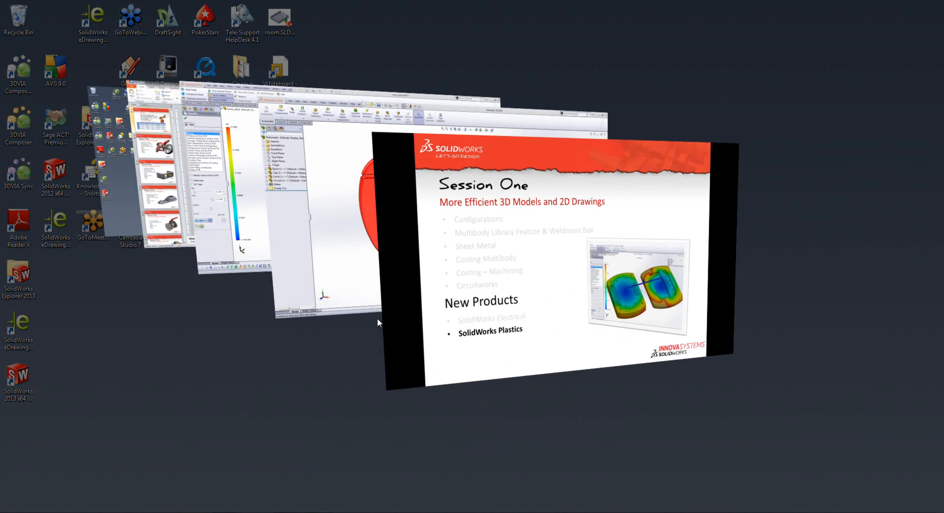
key(super+Tab)
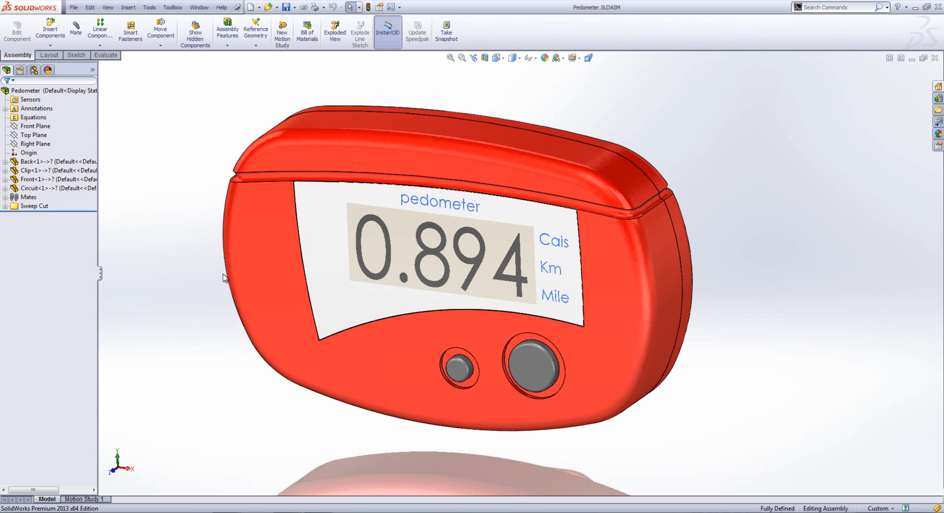
Step: Create an assembly Swept Cut on the pedometer using Sketch2 as the profile and 3DSketch2 as the path
click(227, 34)
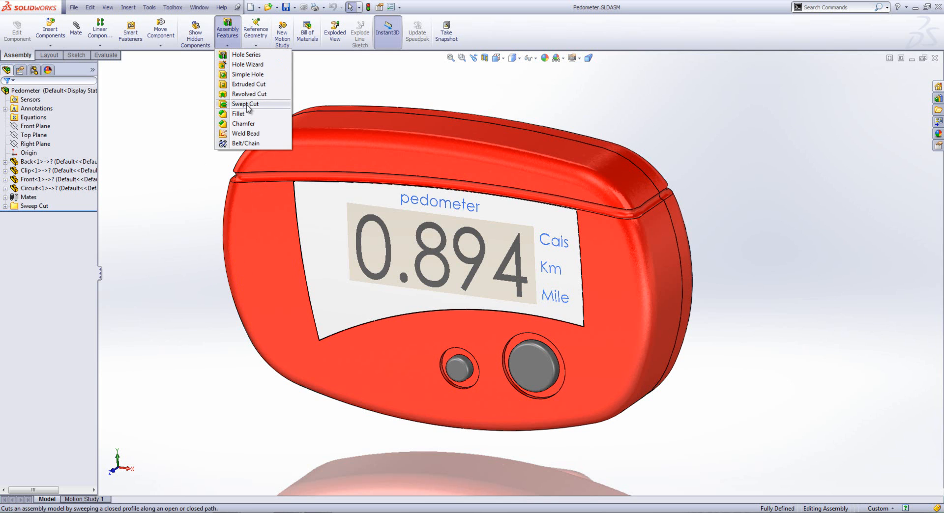
click(248, 105)
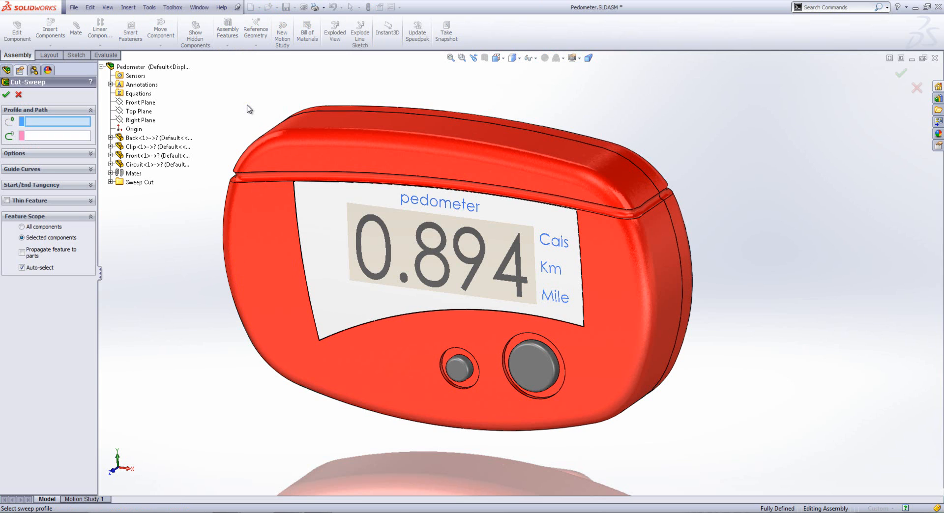
click(111, 182)
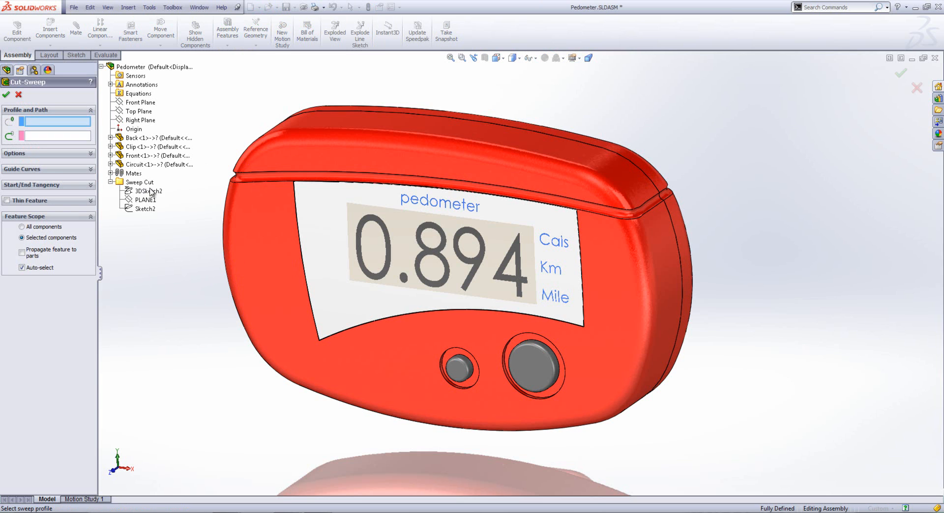
click(148, 209)
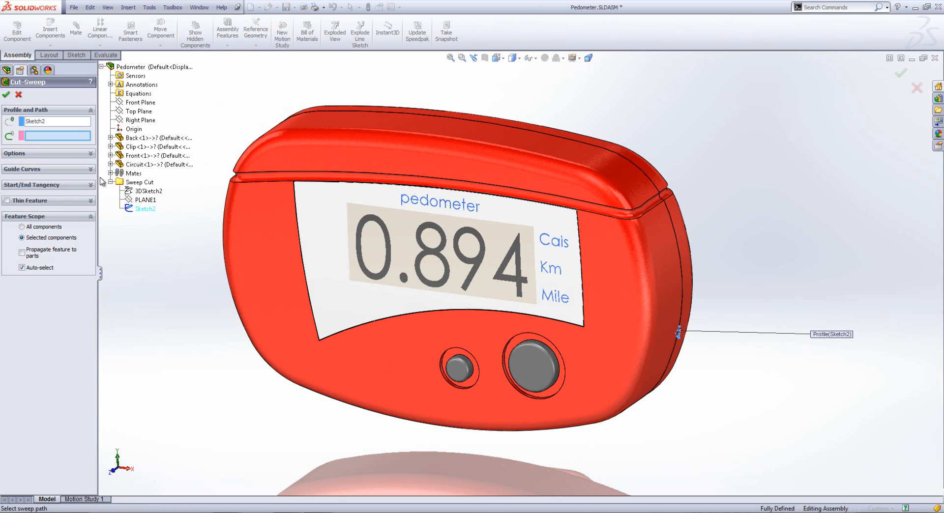
click(152, 192)
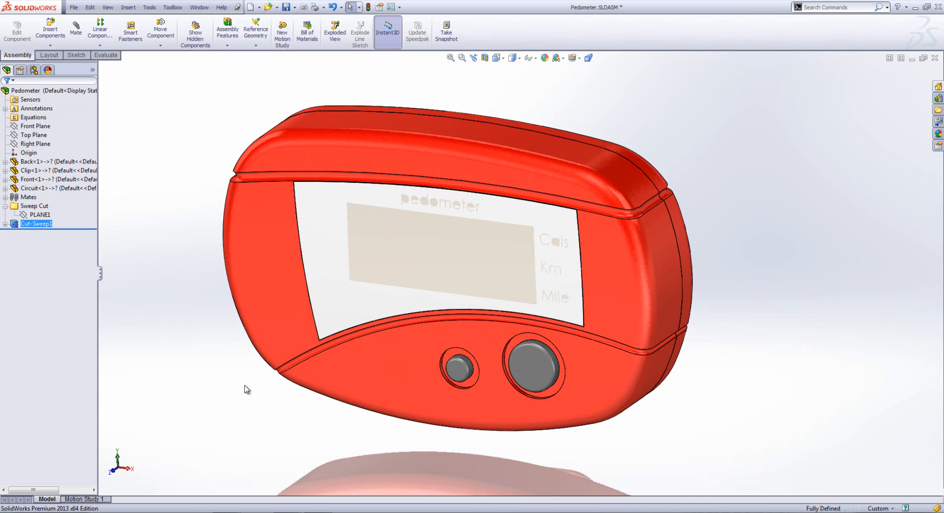
click(246, 389)
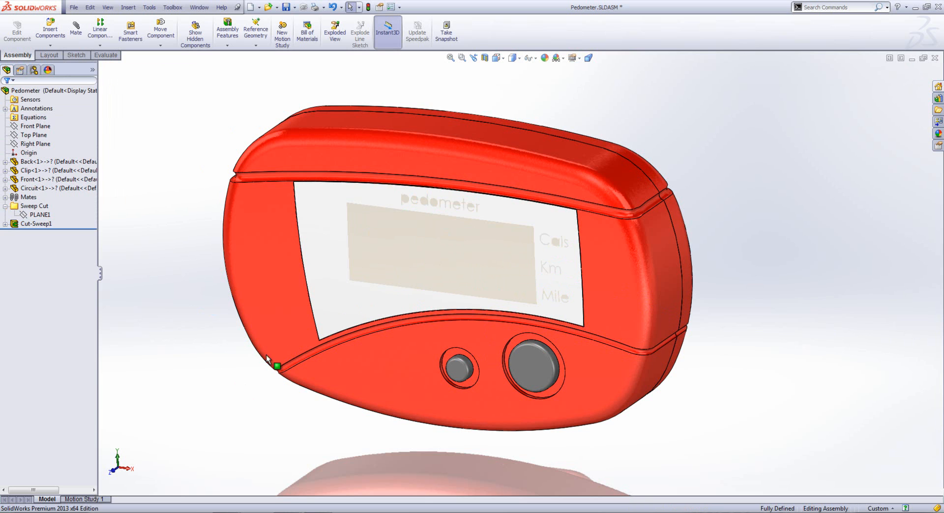
Step: Apply the saved Mounting Boss view and edit the Front part in the context of the assembly
click(498, 58)
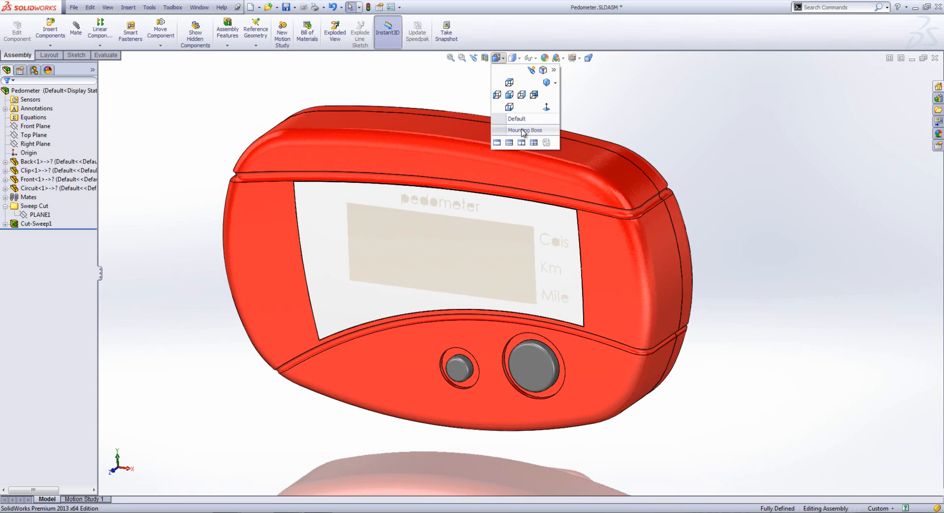
click(521, 130)
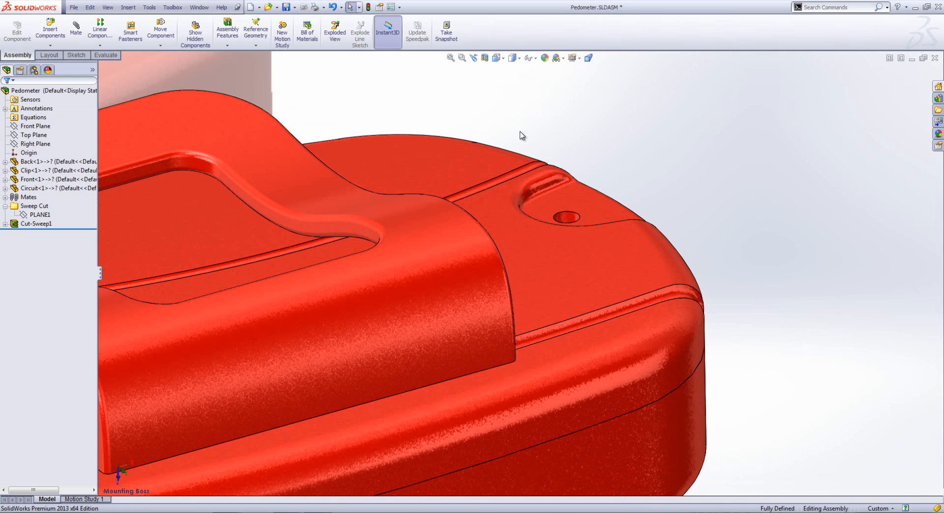
click(662, 435)
click(703, 379)
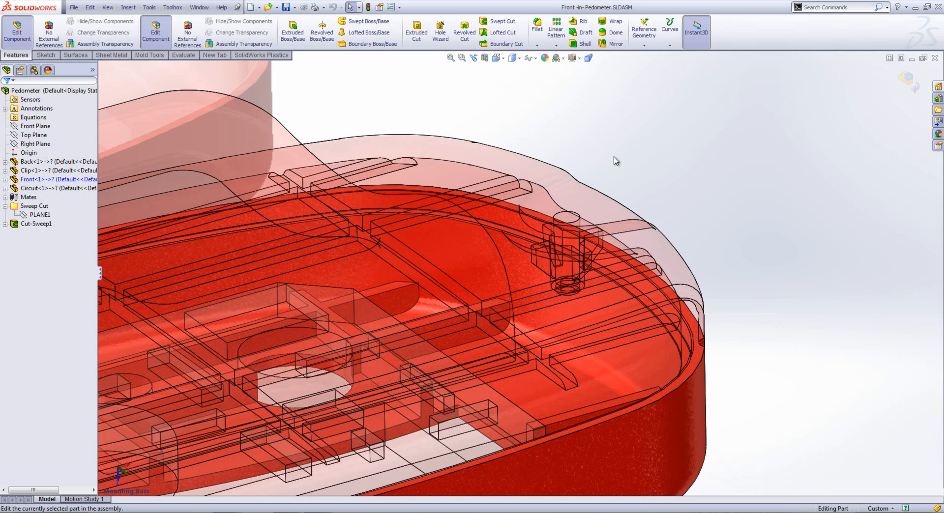
Step: Find the Mounting Boss command by search and place a boss on the Front part's inner face, concentric with the Back boss's circular edge
click(817, 6)
text(m)
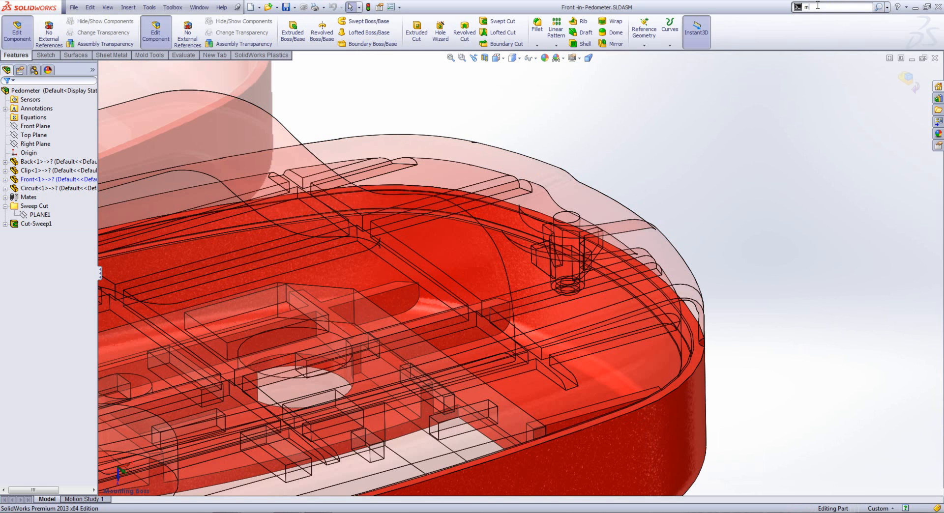
text(ol)
key(BackSpace)
text(un)
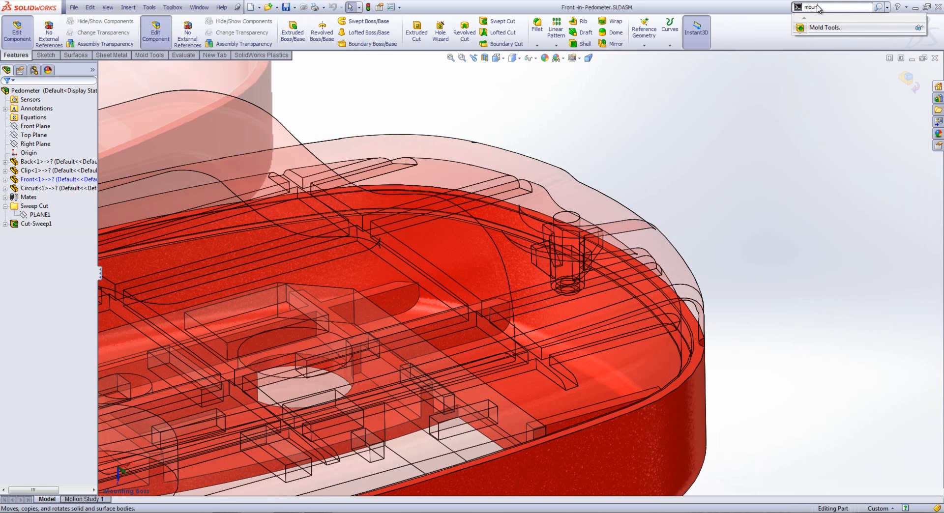
text(ti)
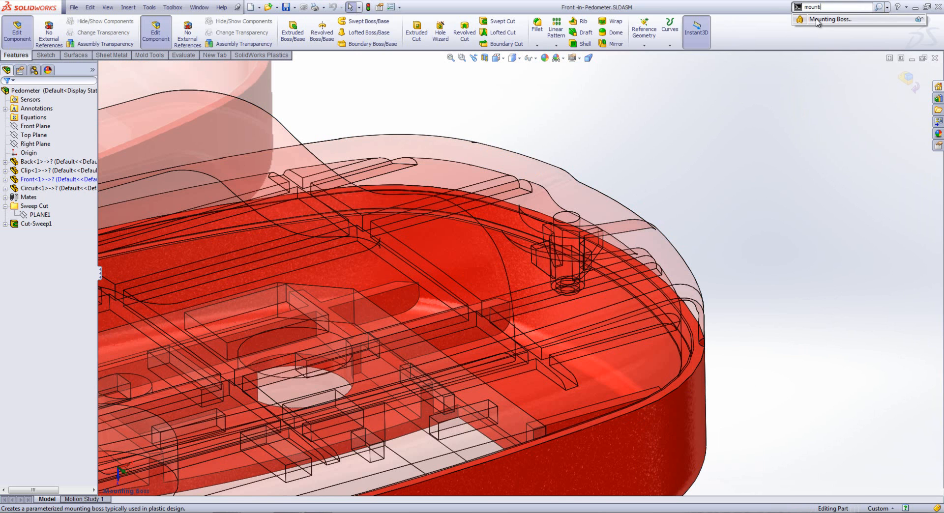
click(816, 21)
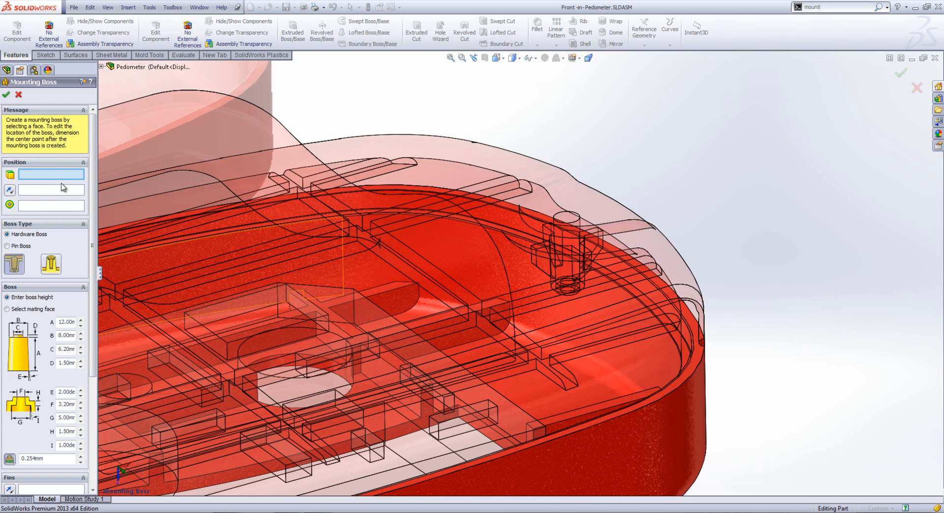
click(50, 206)
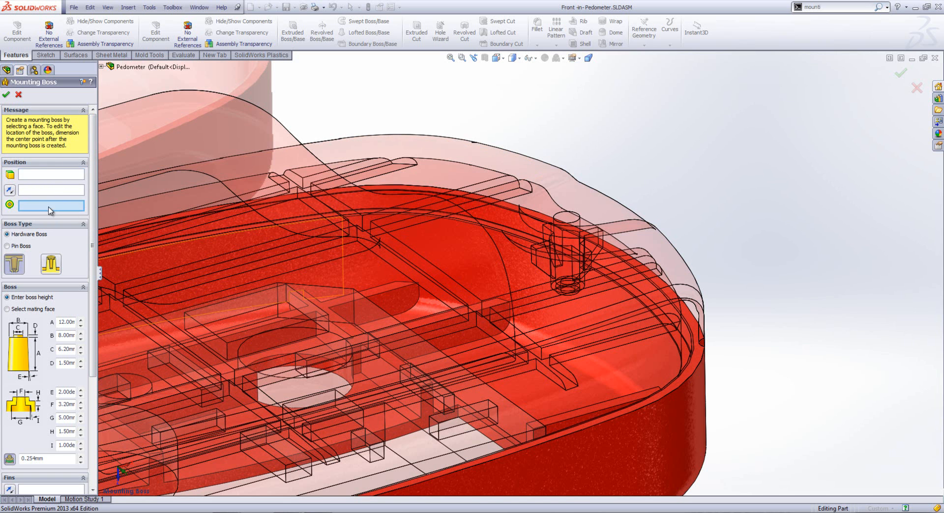
click(584, 290)
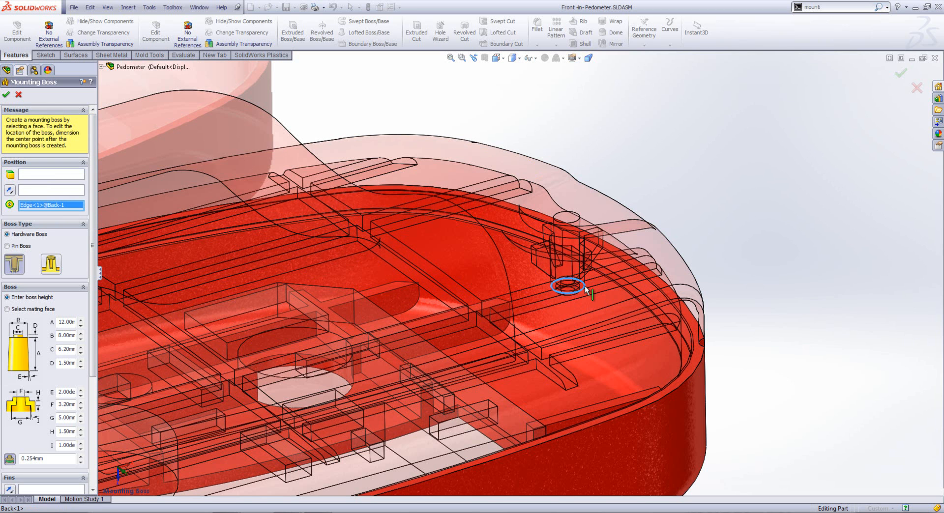
click(47, 176)
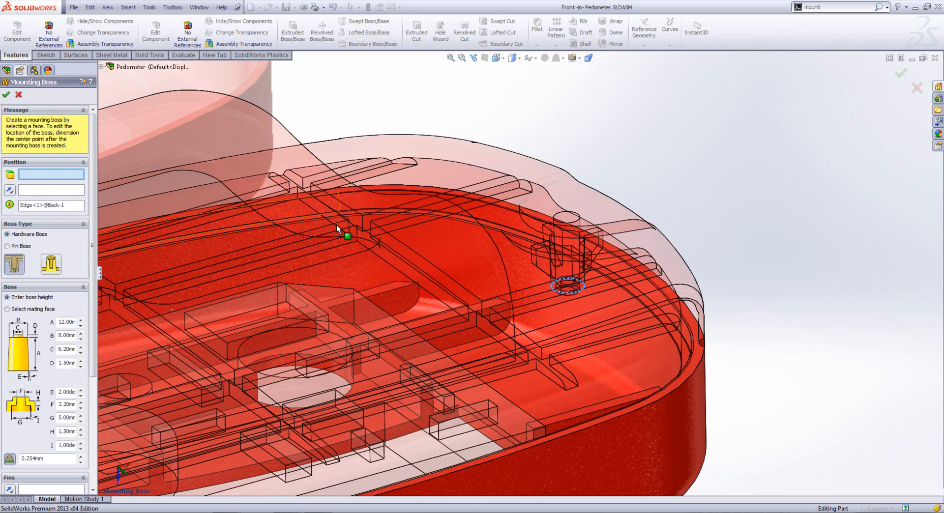
click(596, 401)
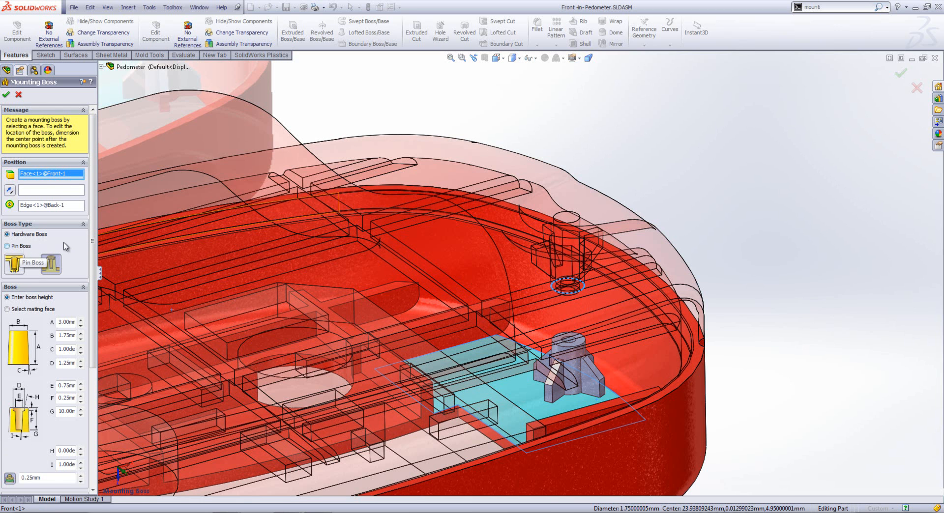
Step: Define the boss height by a mating face, picking the hidden end face of the Back part's boss
scroll(95, 244, down, 3)
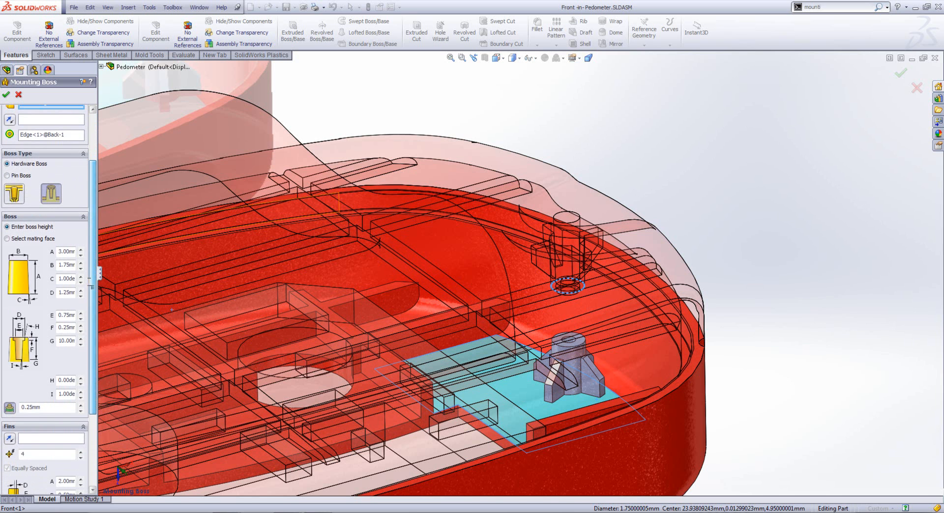
click(30, 240)
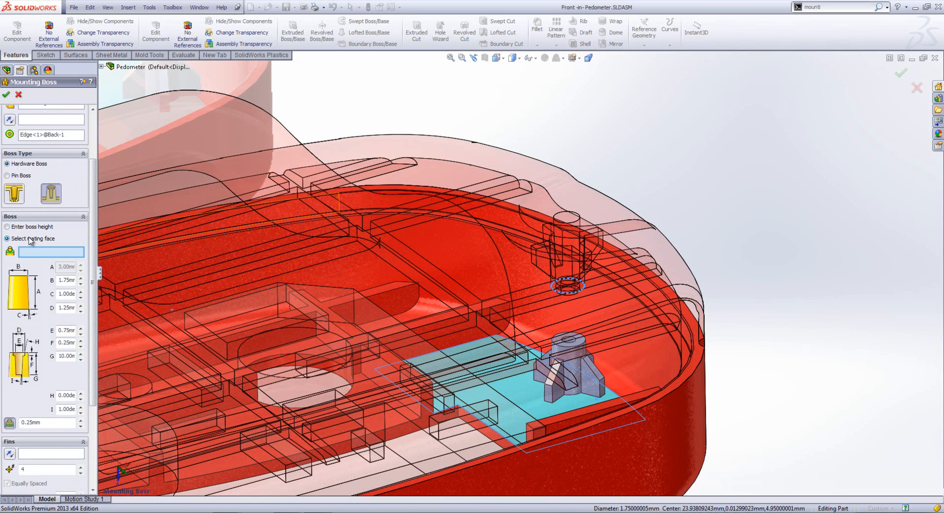
right_click(580, 285)
click(609, 290)
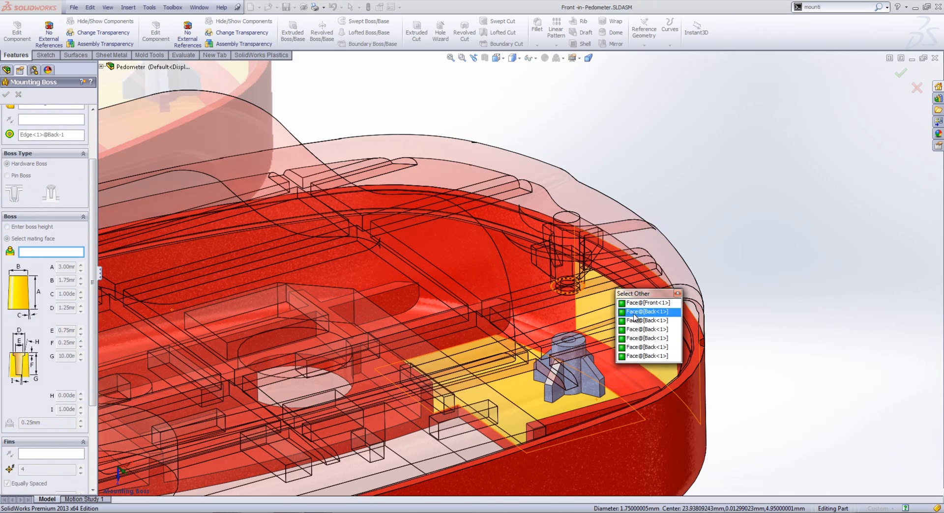
click(643, 357)
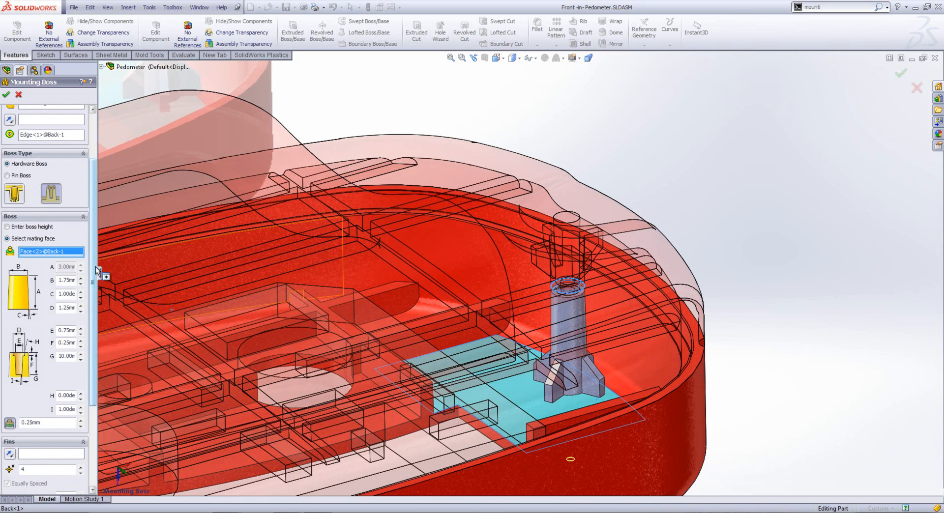
Step: Orient the mounting boss fins along a straight edge of the Front part
scroll(86, 246, down, 3)
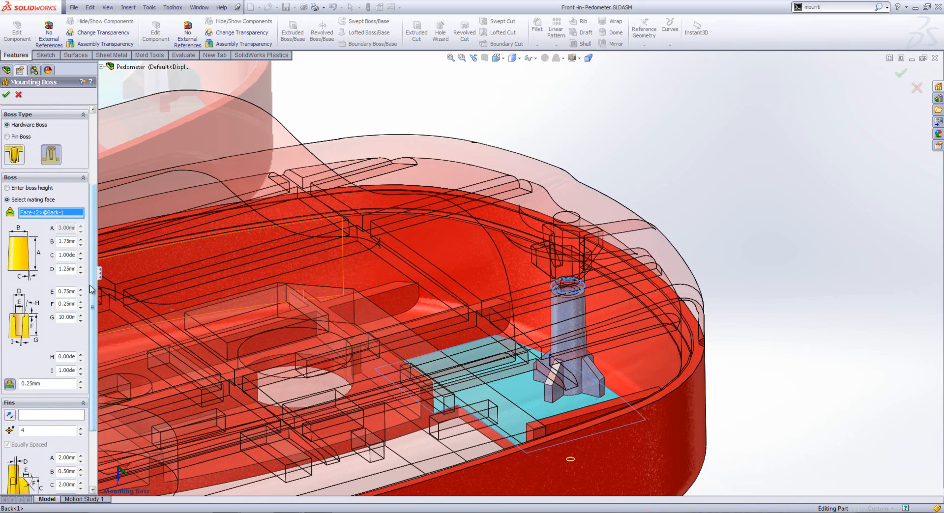
scroll(100, 325, down, 3)
scroll(100, 329, down, 3)
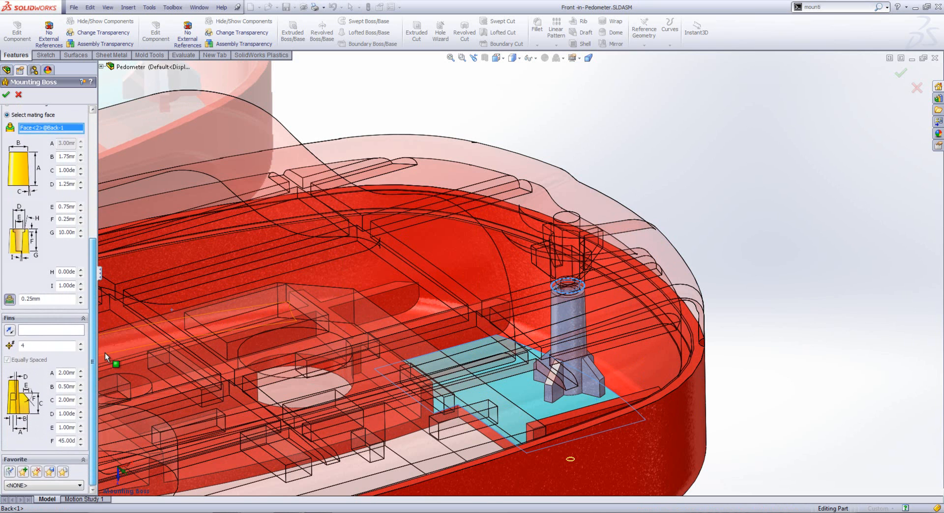
click(27, 329)
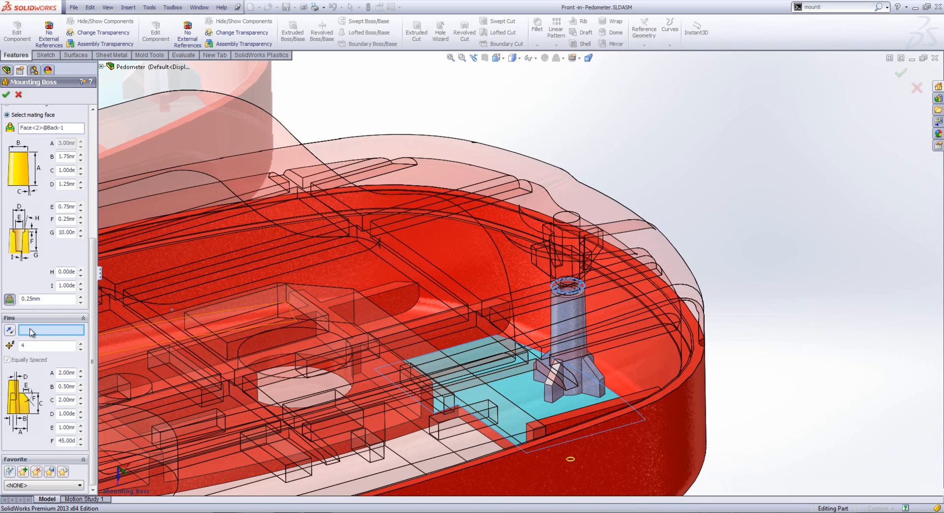
click(420, 325)
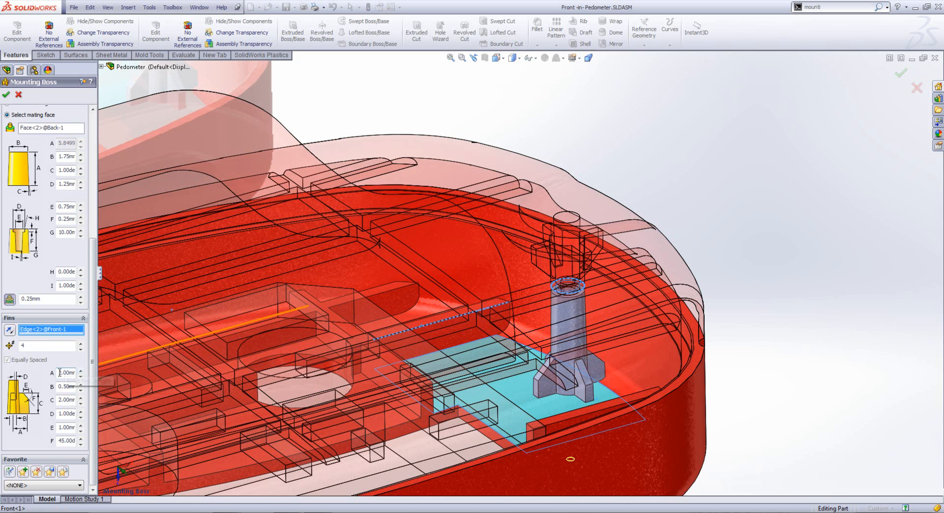
Step: Set fin dimension A to 3.5 mm, the fin height to 3 mm and fin angle F to 60 degrees
drag(69, 370, 94, 374)
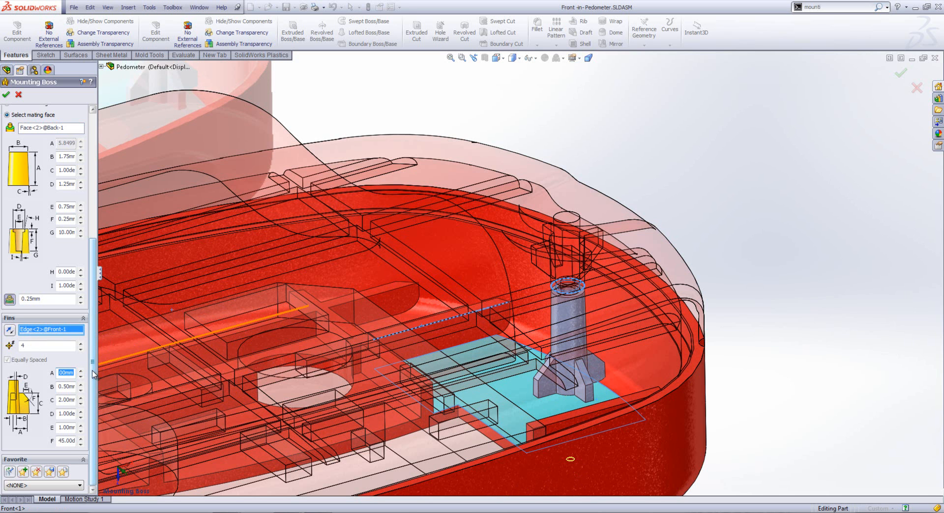
text(3)
drag(58, 401, 77, 401)
text(3)
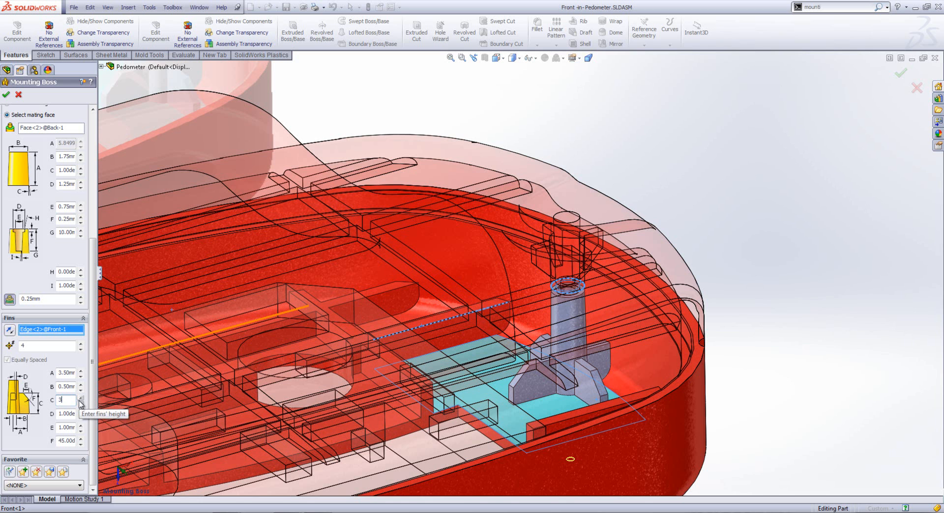
drag(58, 441, 77, 441)
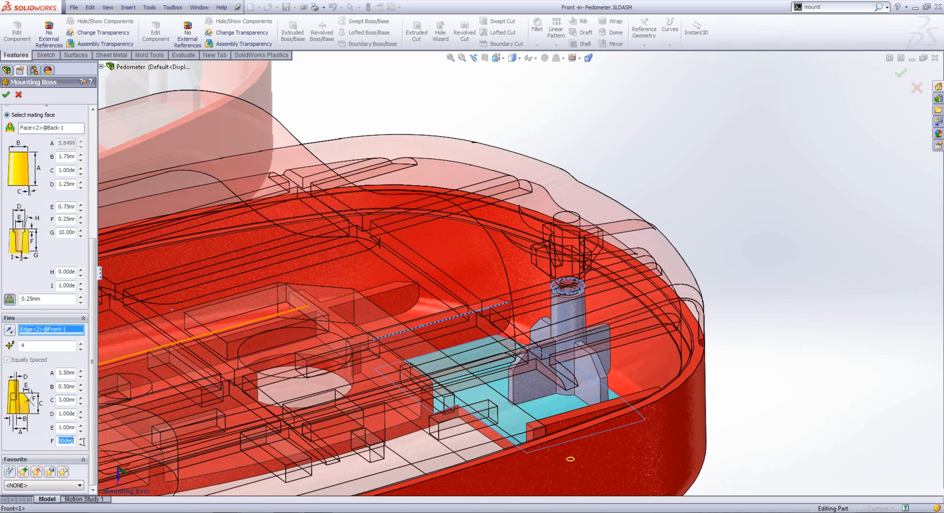
text(60)
click(61, 414)
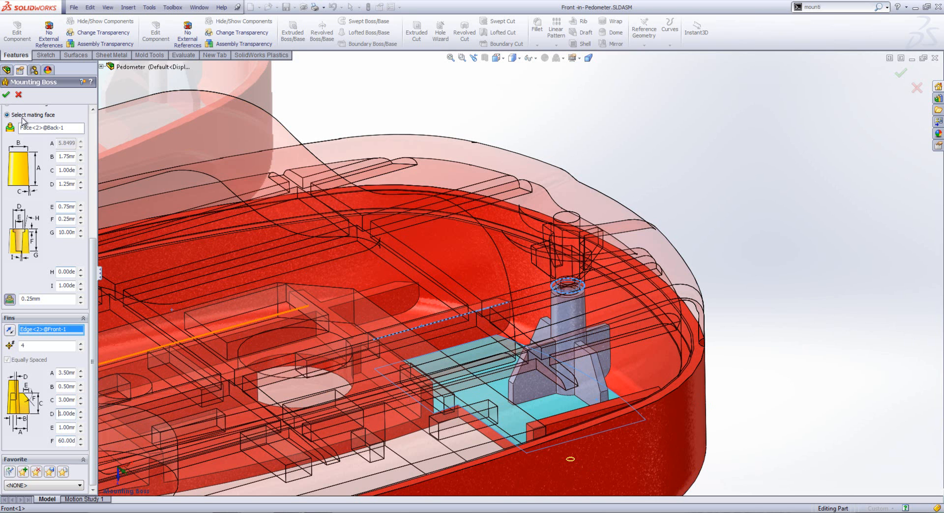
Step: Accept the mounting boss on the Front part and return to editing the Pedometer assembly
click(6, 94)
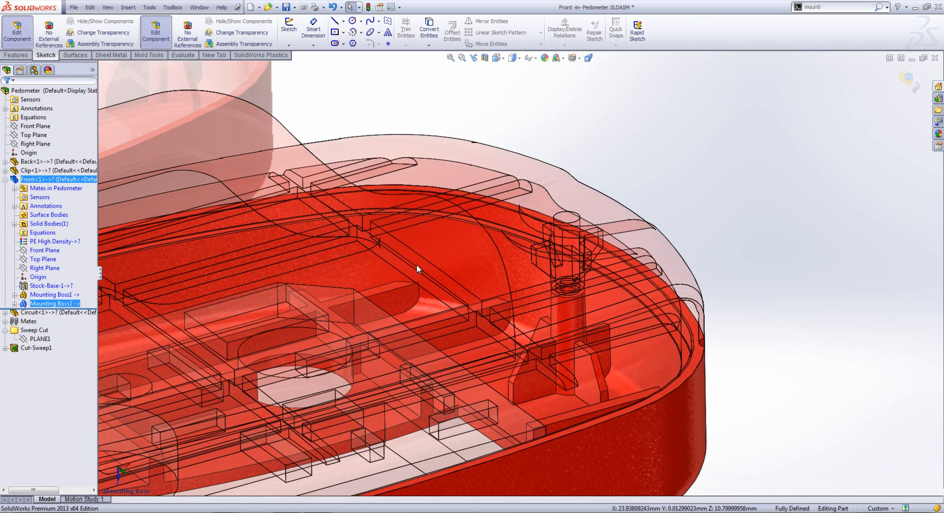
click(907, 80)
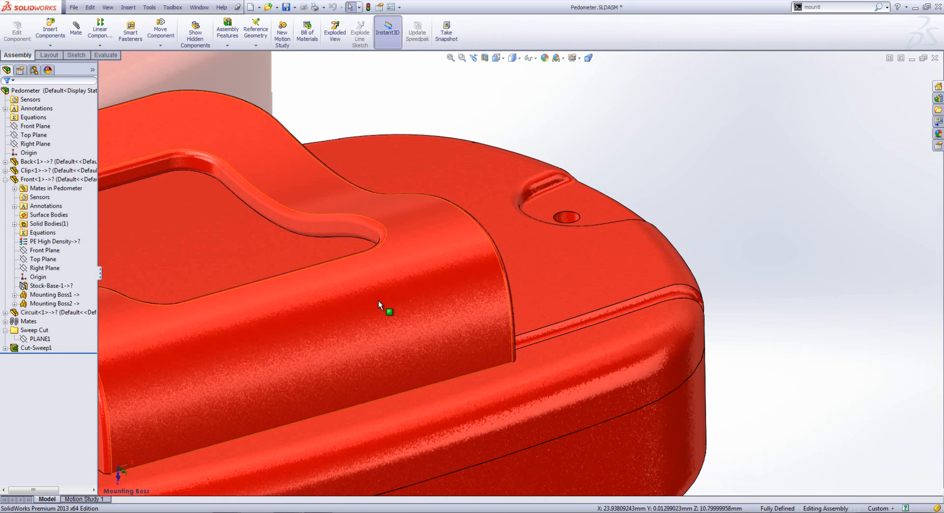
scroll(377, 302, up, 3)
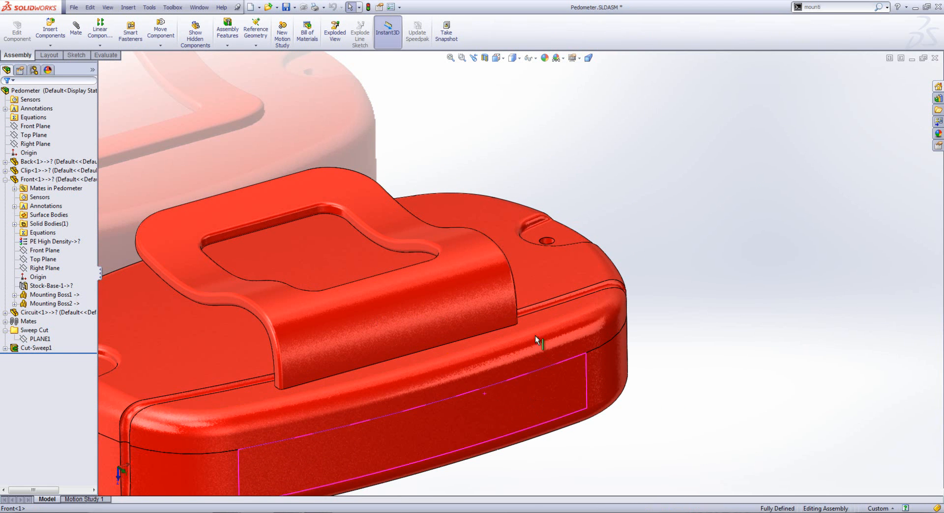
Step: Open the Back part from the assembly in its own window with its ribbed inner side in view
click(550, 289)
click(574, 242)
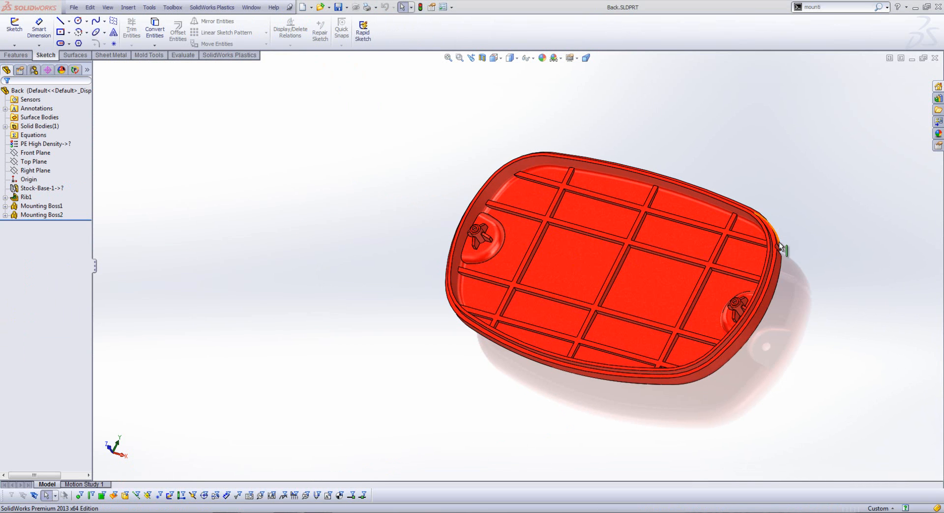
middle_drag(507, 363, 529, 266)
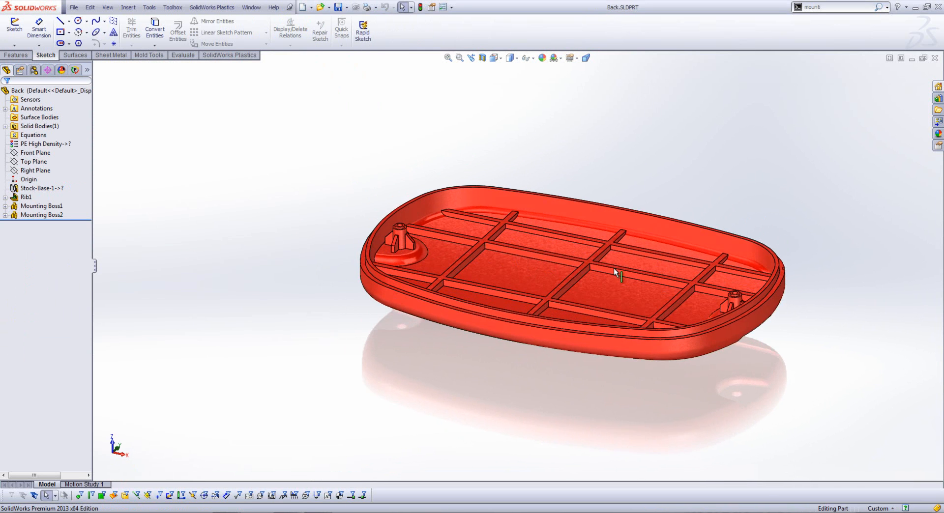
scroll(749, 278, down, 1)
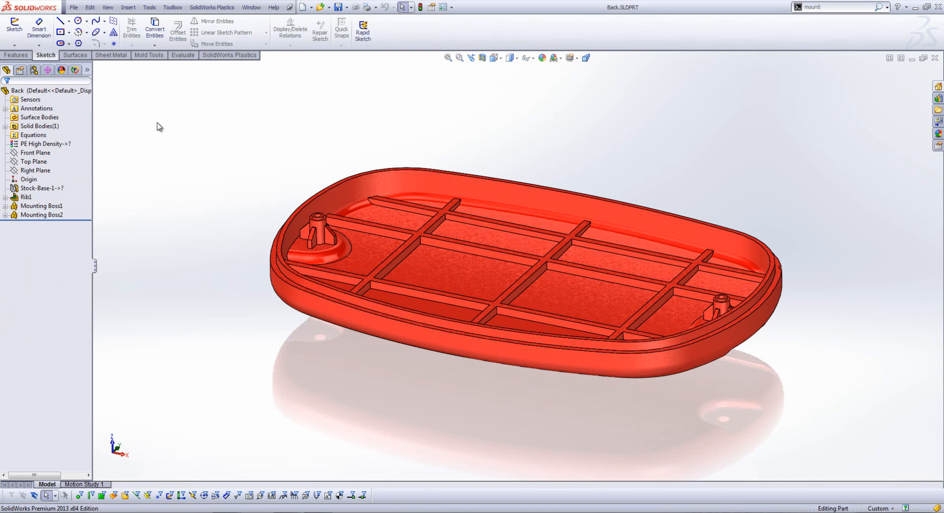
Step: Check in the add-ins list that SolidWorks Plastics is active
click(451, 6)
click(462, 36)
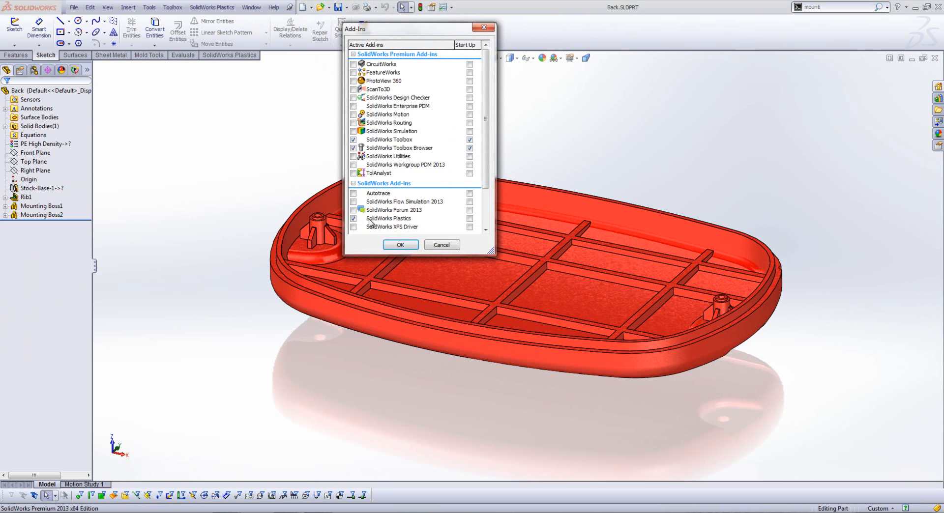
click(400, 245)
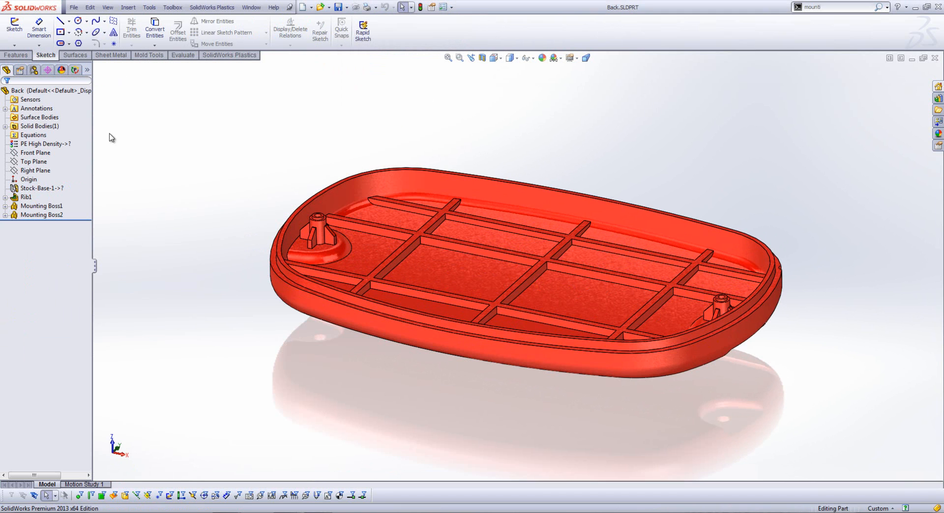
Step: Start a manual shell mesh of the Back part in SolidWorks Plastics, reusing the previous meshing parameters
click(76, 69)
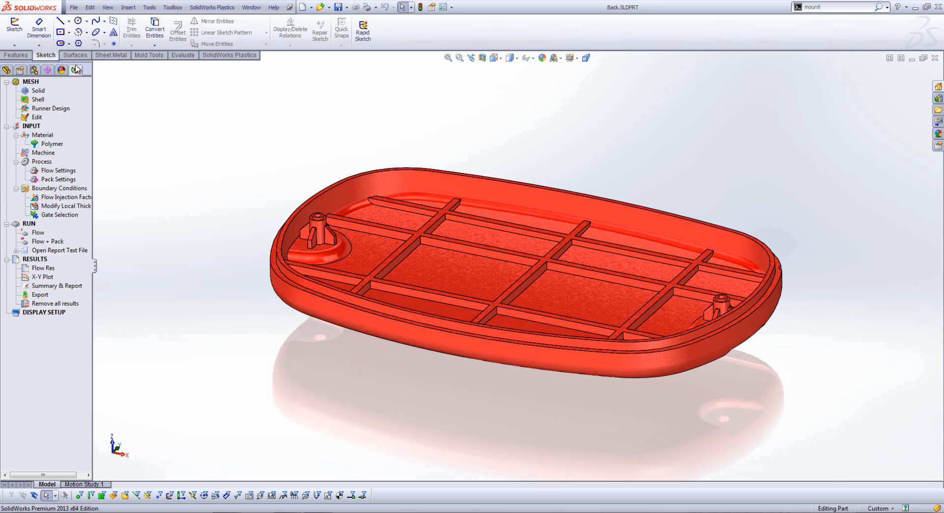
click(39, 101)
right_click(40, 101)
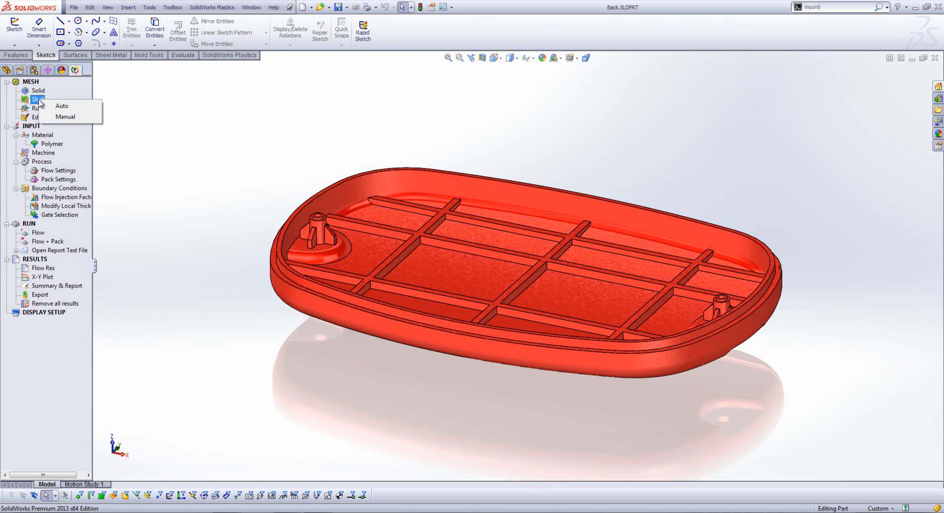
click(71, 118)
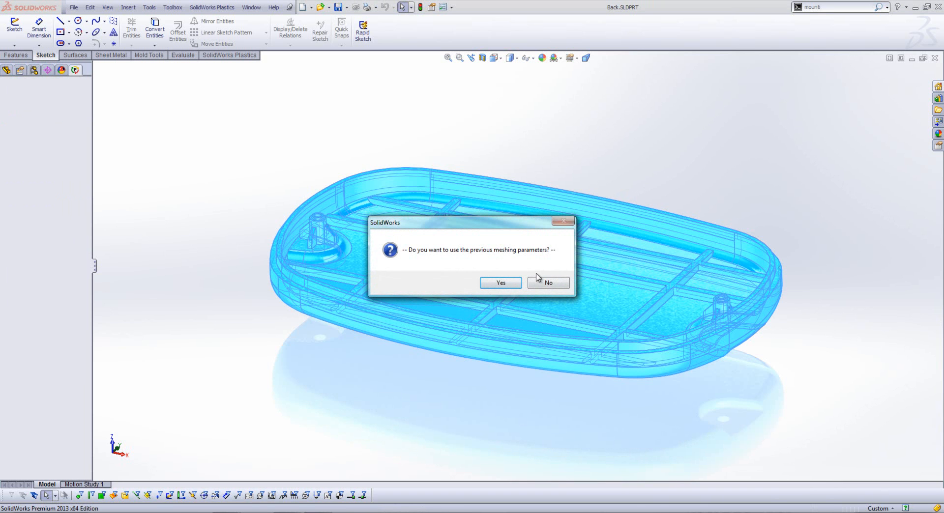
click(511, 283)
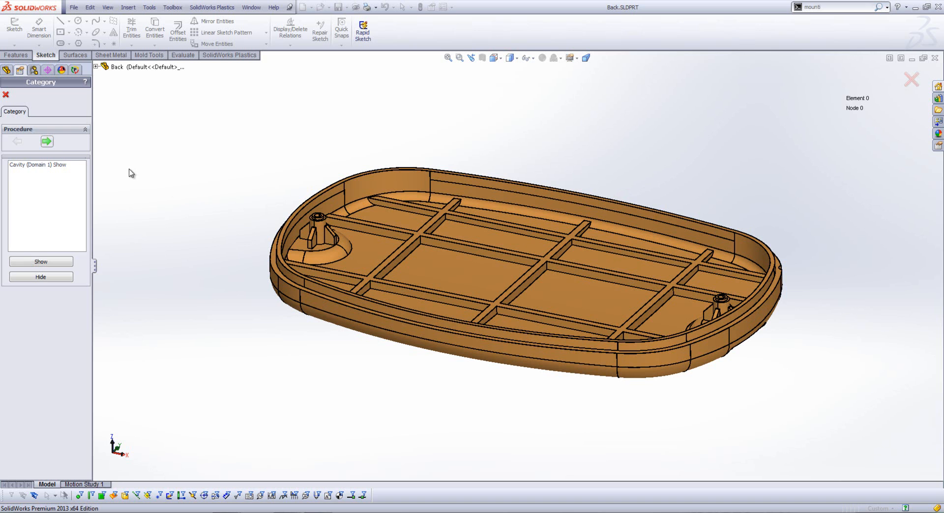
Step: Generate the cavity's surface mesh with triangle size 5.0000 and automatic local refinement, and finish the meshing procedure
click(47, 142)
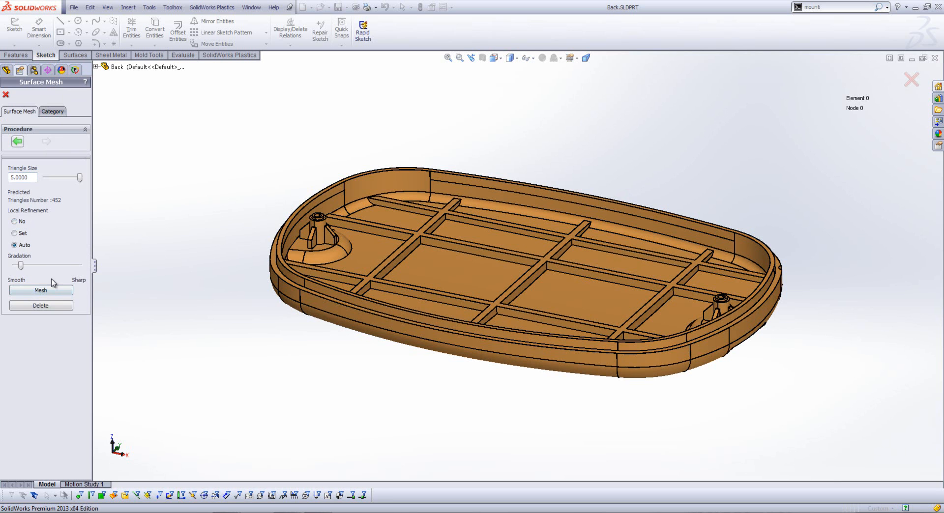
click(41, 291)
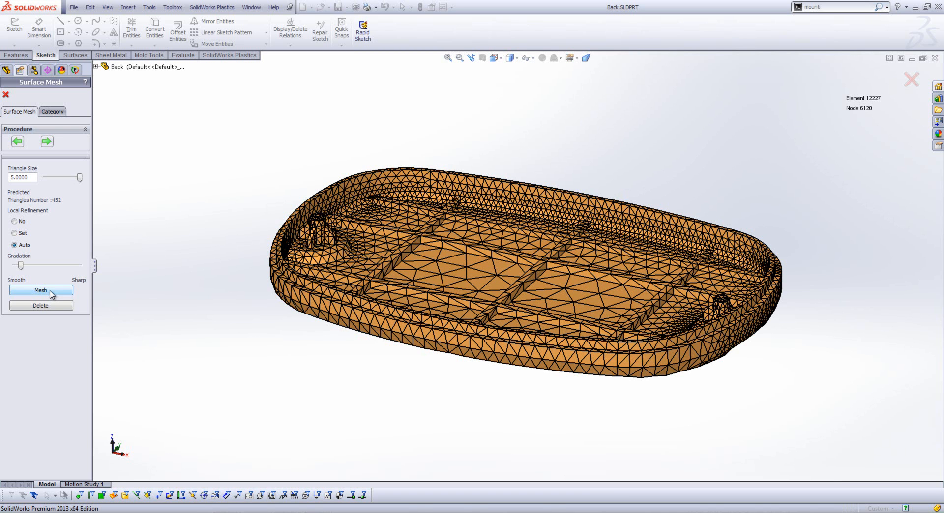
click(44, 142)
click(6, 95)
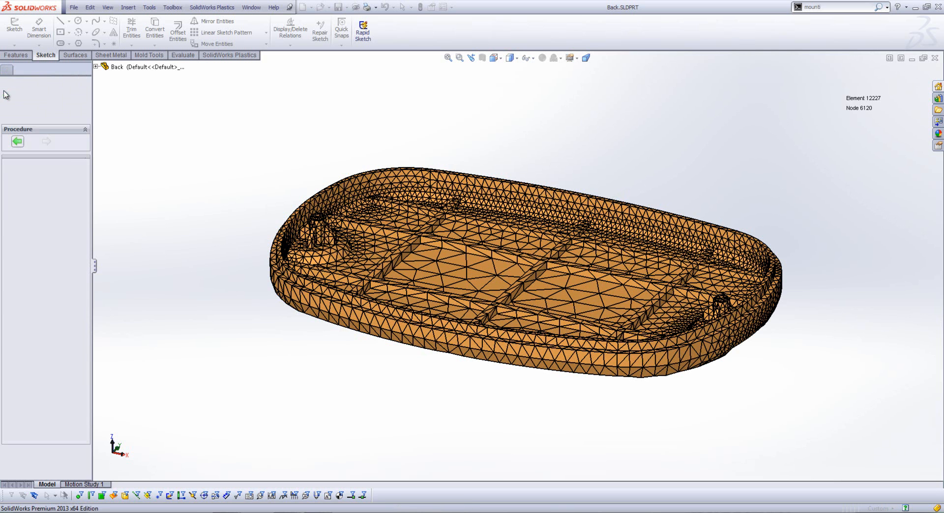
click(6, 96)
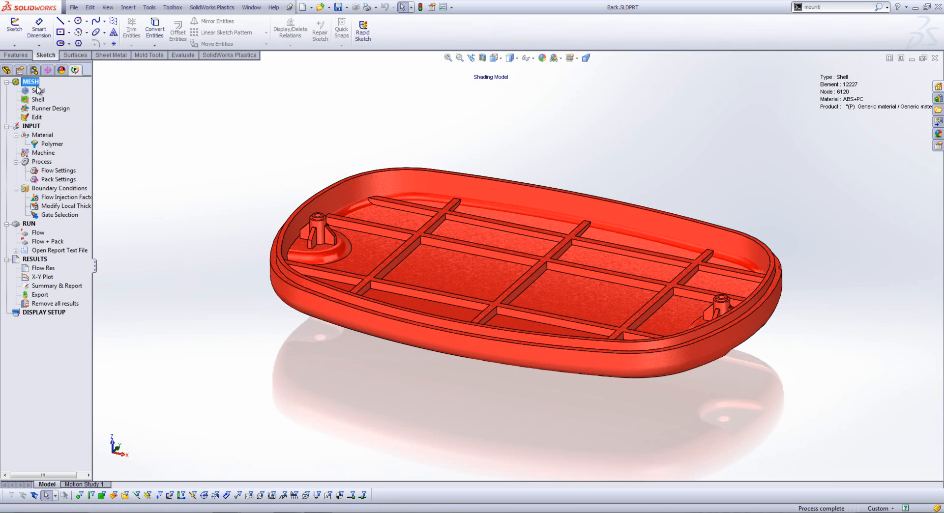
Step: Assign the generic ABS+PC polymer from the default databank to the cavity
right_click(51, 143)
click(81, 149)
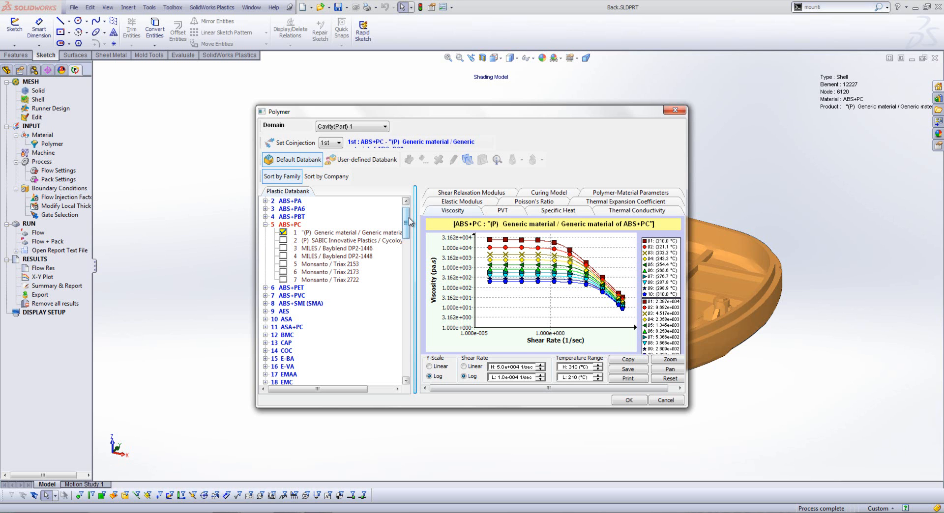
click(354, 233)
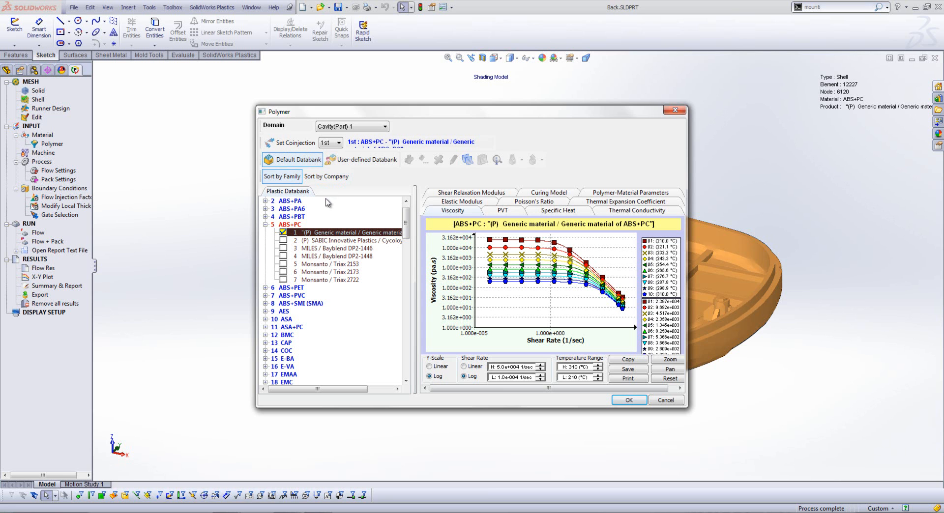
click(628, 400)
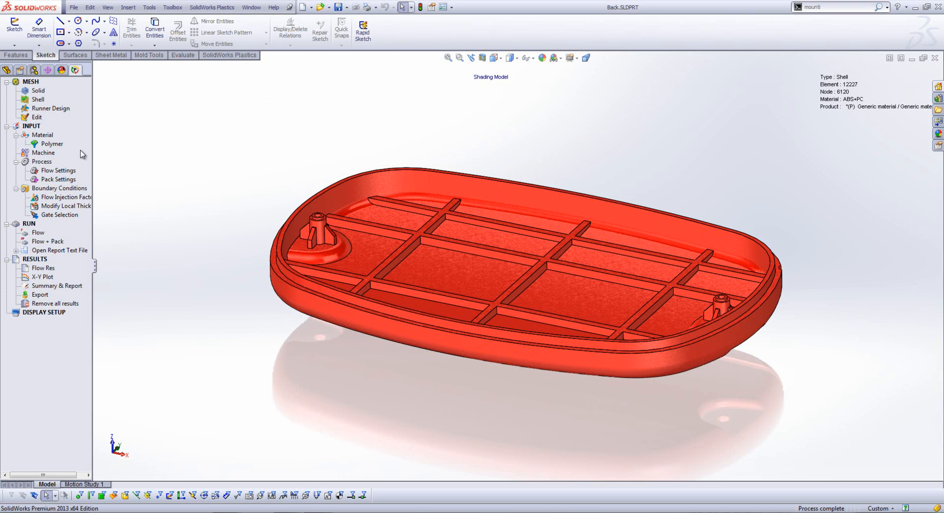
Step: Add a 1 mm diameter injection gate near the middle of the Back part's long outer rim edge
right_click(53, 218)
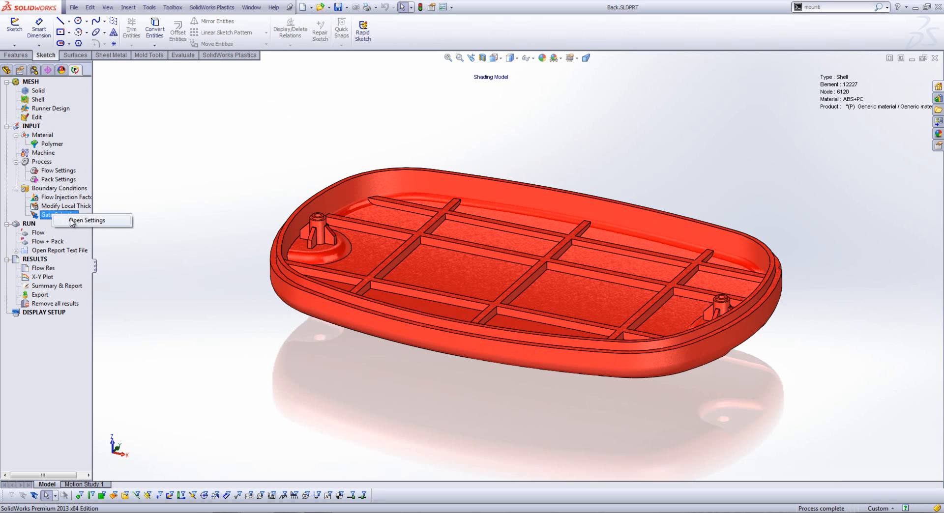
click(73, 222)
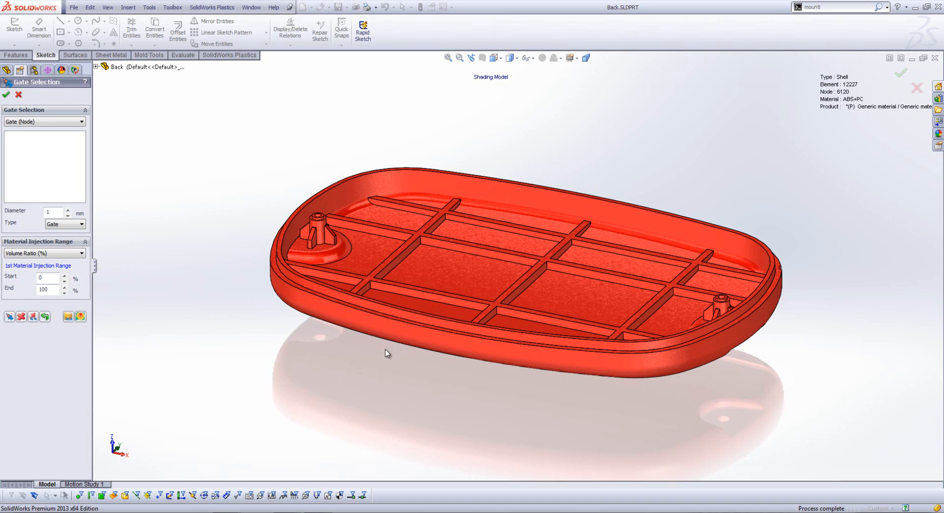
click(450, 333)
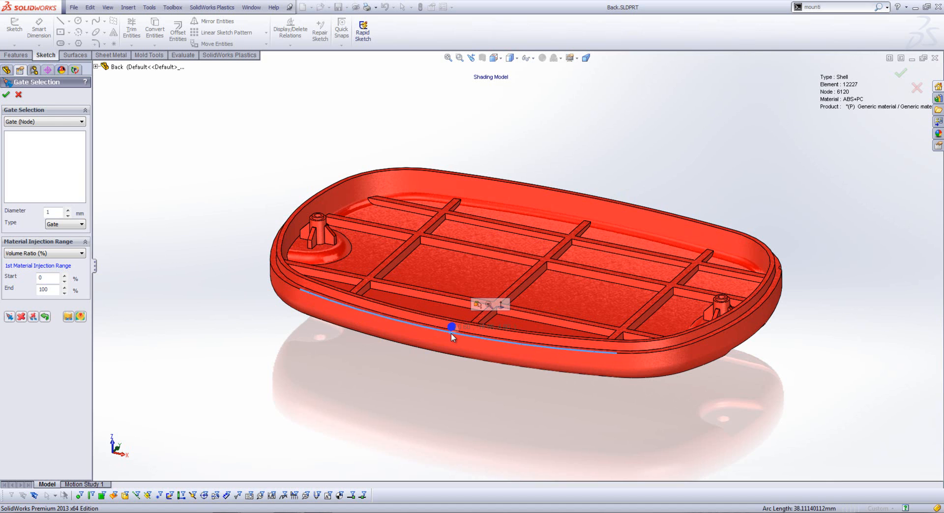
click(10, 316)
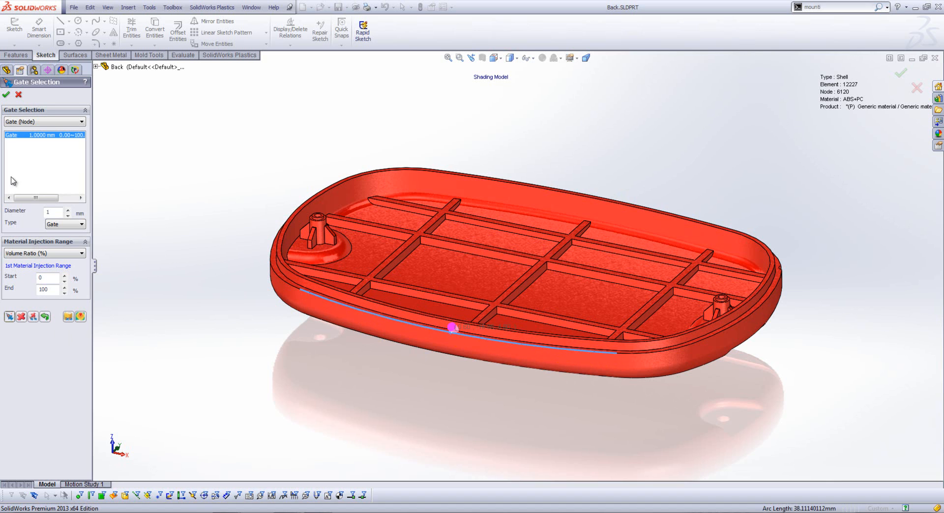
click(6, 95)
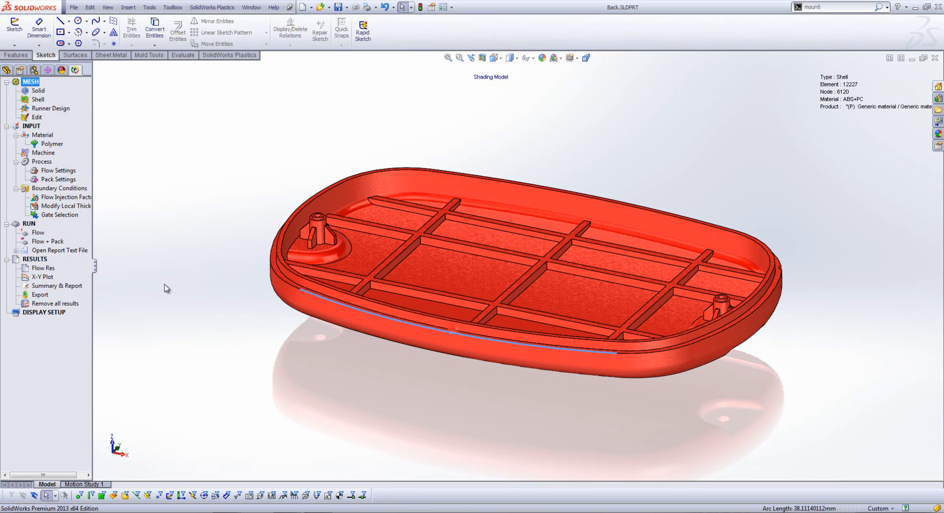
Step: Run the Flow analysis, replacing the existing flow results, and move the Analysis Manager clear of the model
right_click(37, 233)
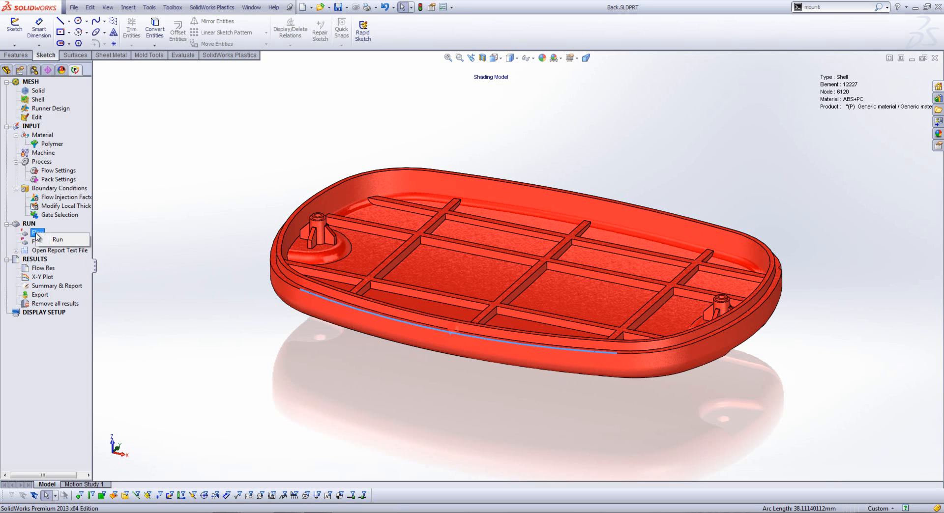
click(57, 240)
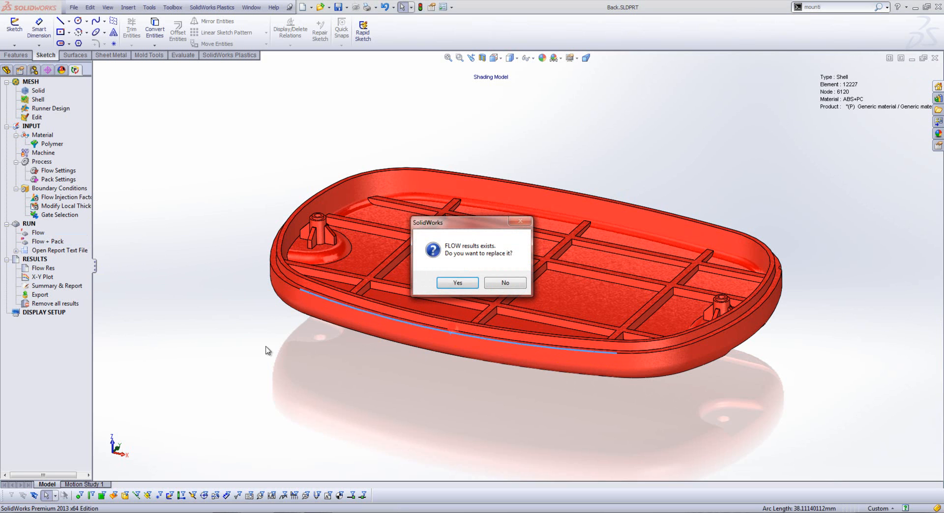
click(471, 284)
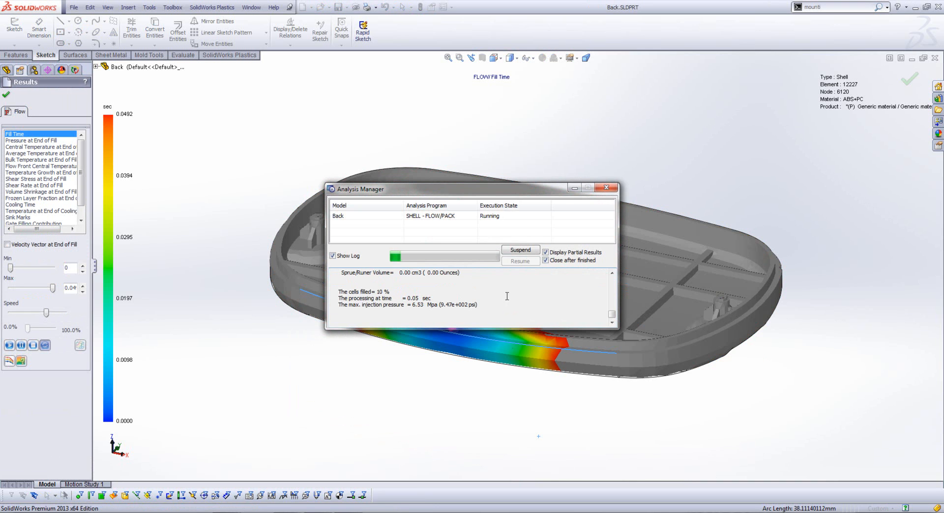
drag(472, 189, 739, 91)
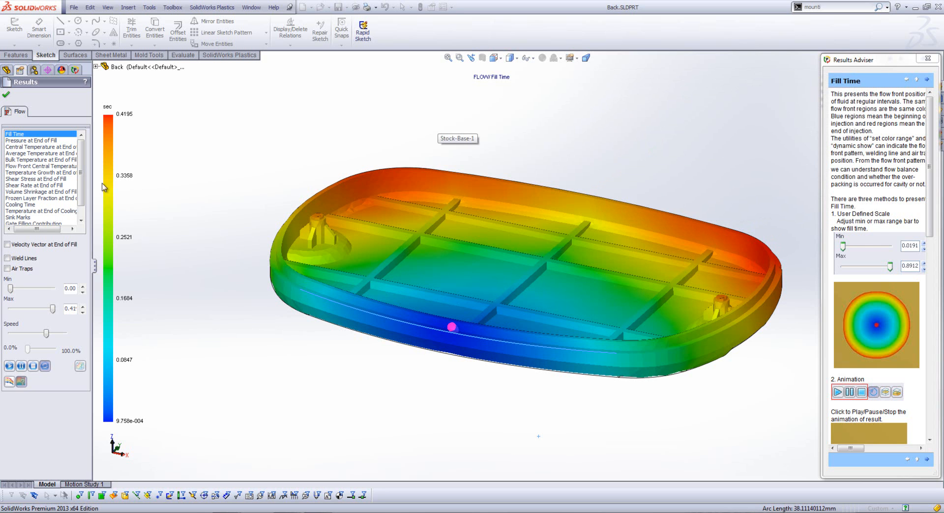
Step: Play and stop the Fill Time animation, and briefly show the air traps on the plot
click(9, 366)
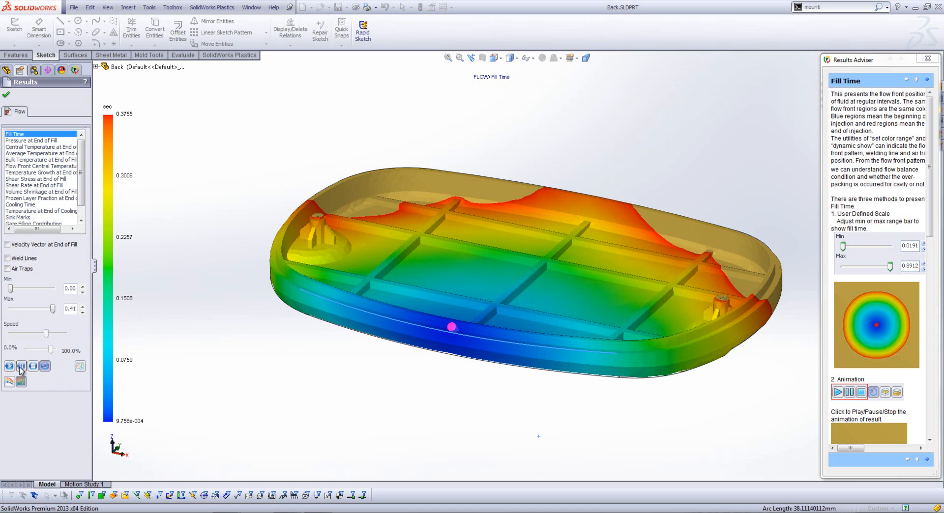
click(34, 366)
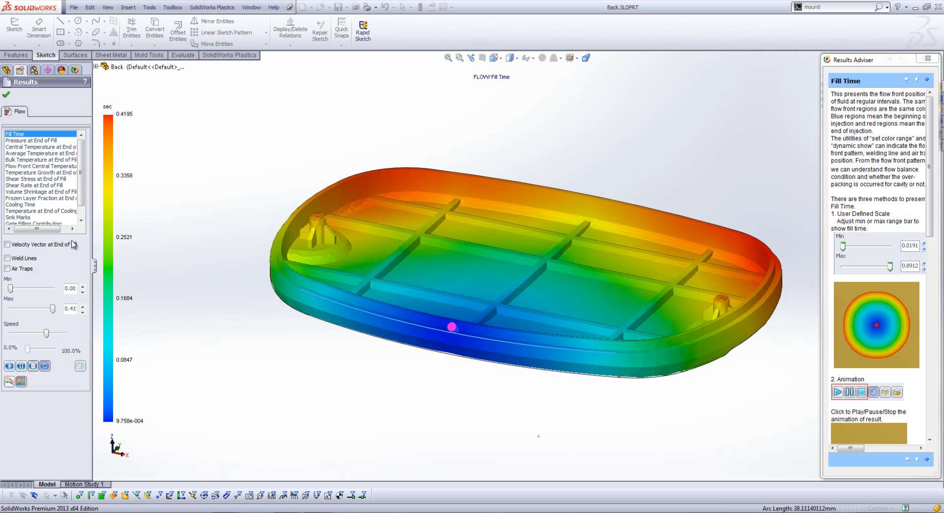
click(7, 269)
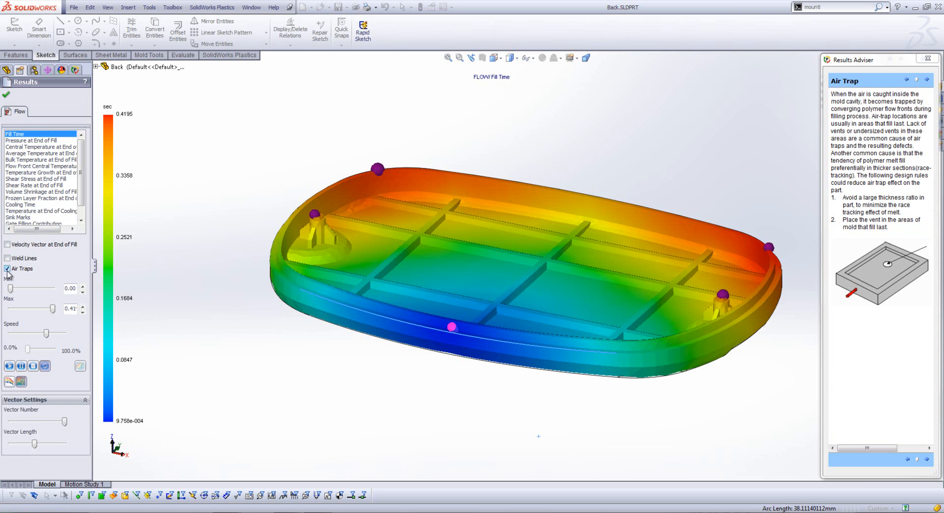
click(7, 269)
Step: Show the weld lines and hide them again, and display the Cooling Time result
click(7, 258)
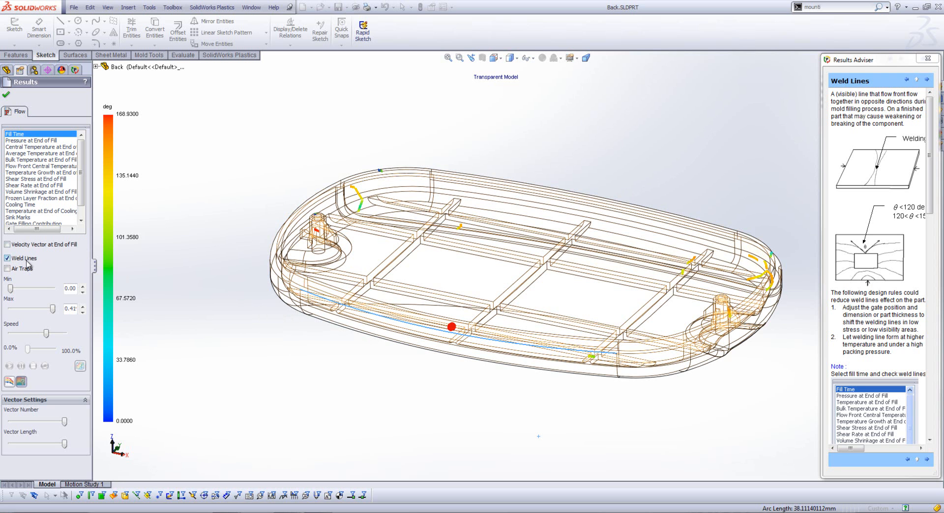
click(28, 260)
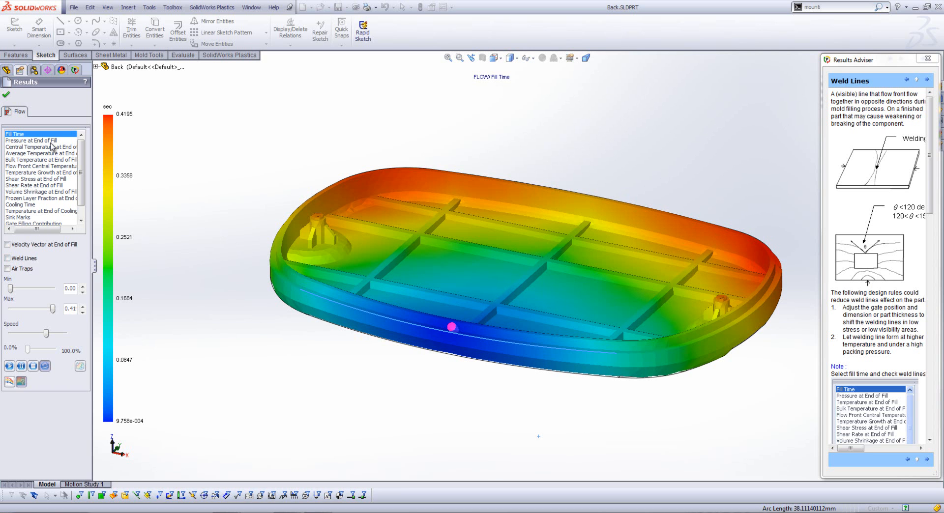
click(22, 205)
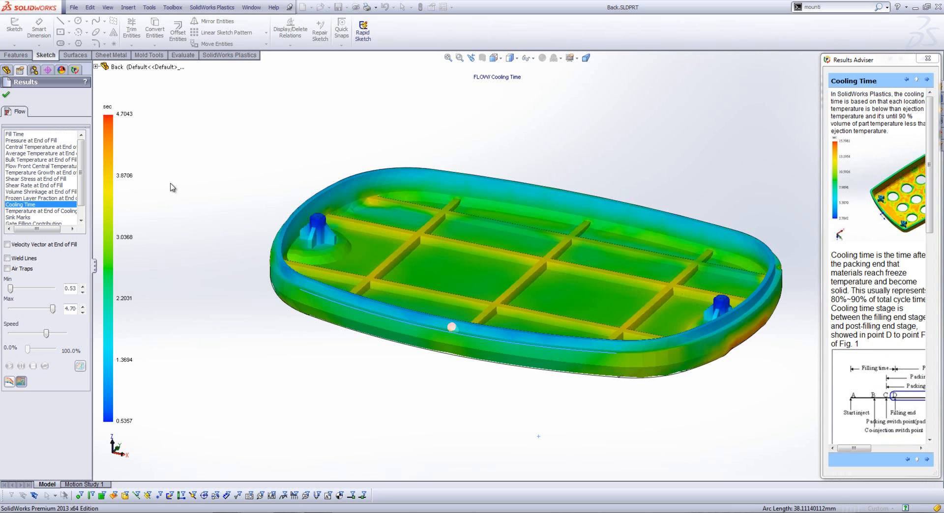
Step: Switch to the Family_Mold part window with its Fill Time flow results
key(super+Tab)
key(super+Tab)
key(super+Tab)
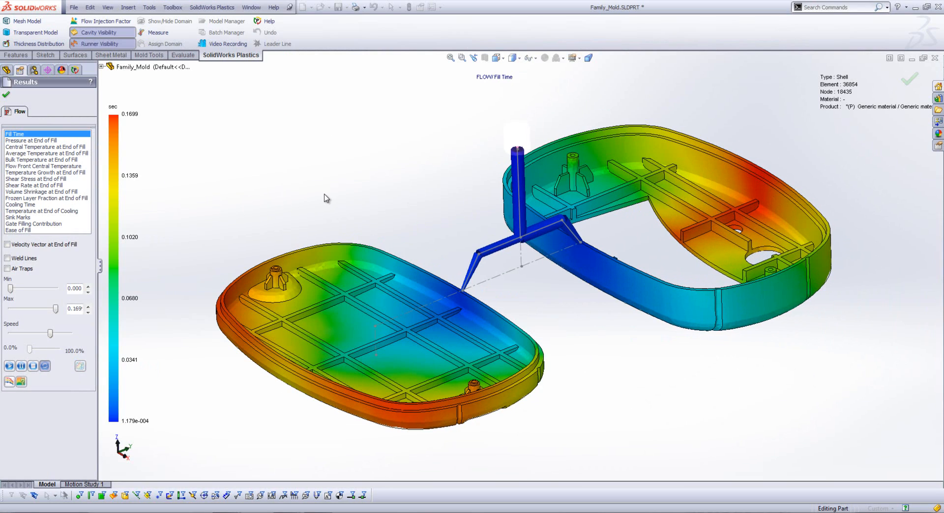
Step: Play the Fill Time animation of the family mold's two parts and stop it to restore the full plot
mouse_move(413, 231)
middle_down()
mouse_move(415, 213)
mouse_move(418, 222)
middle_up()
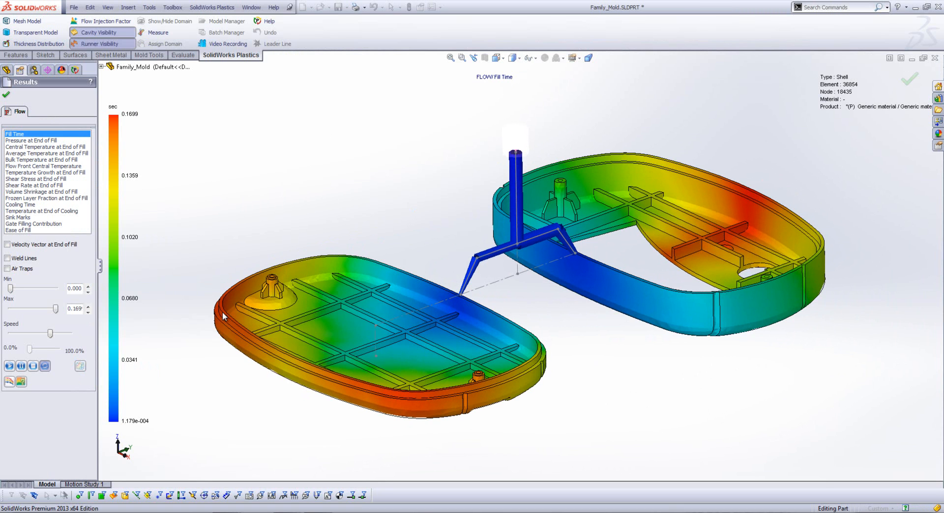
click(9, 366)
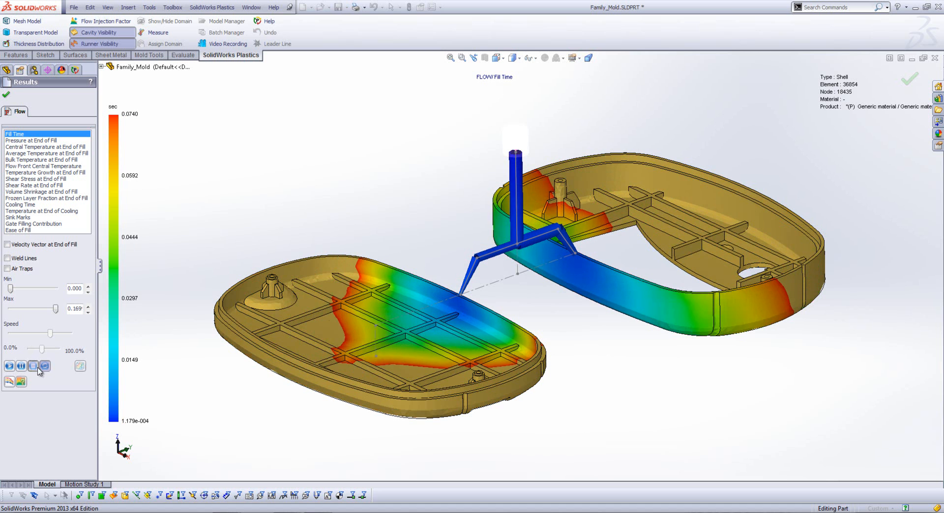
click(10, 365)
Step: Examine the sprue, runners and gates between the two molded parts up close in the Right view
click(498, 58)
click(526, 92)
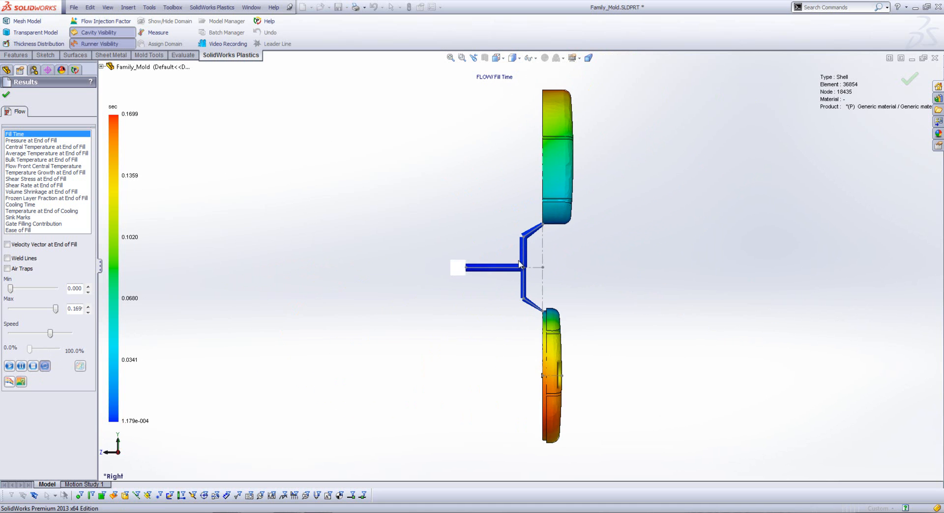
scroll(521, 263, down, 5)
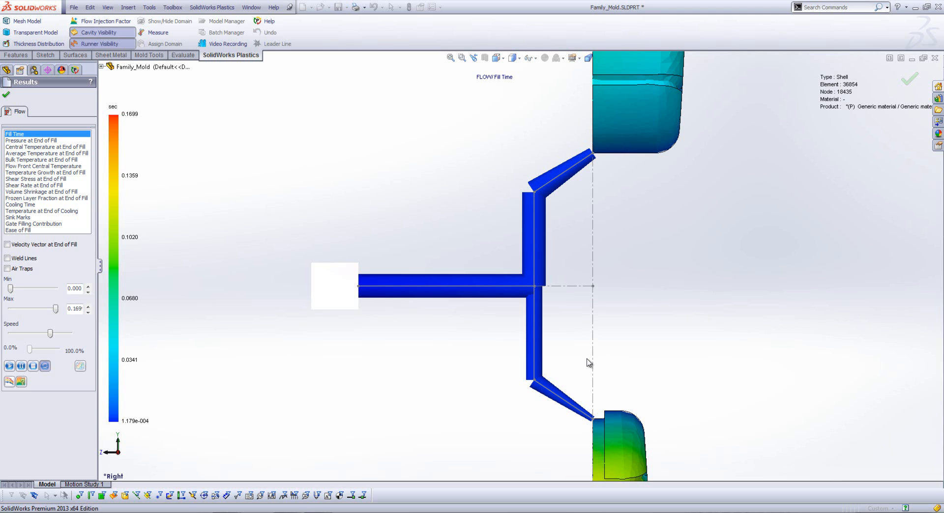
scroll(527, 310, down, 2)
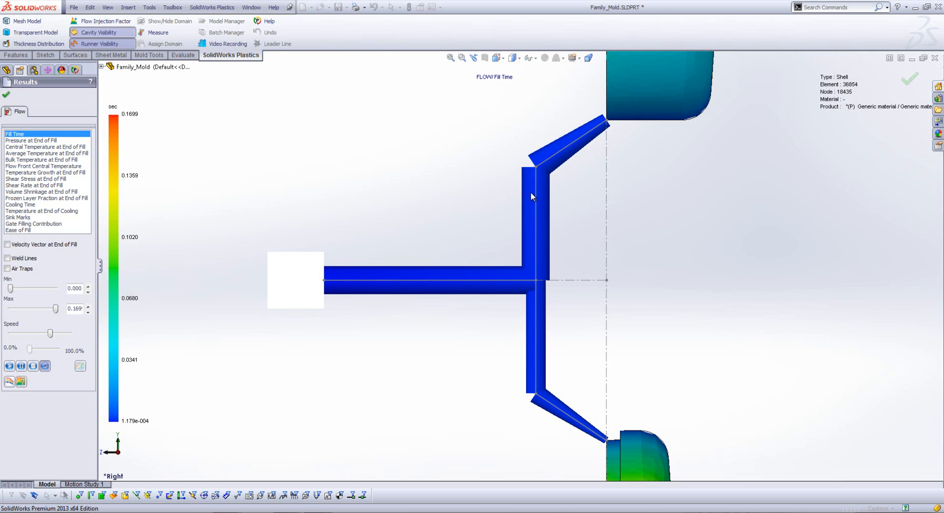
Step: Switch to the PowerPoint slide show at the Session One slide on SolidWorks Plastics
key(super+Tab)
key(super+Tab)
key(super+Tab)
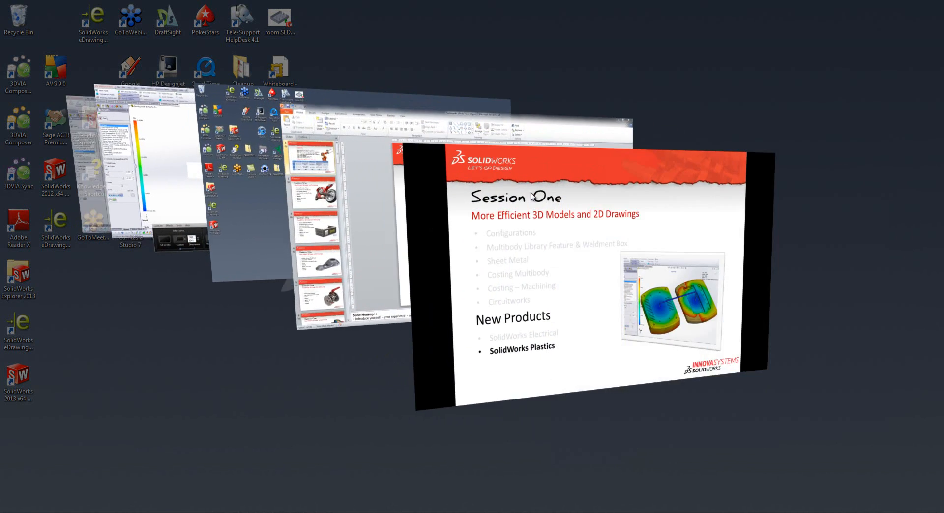